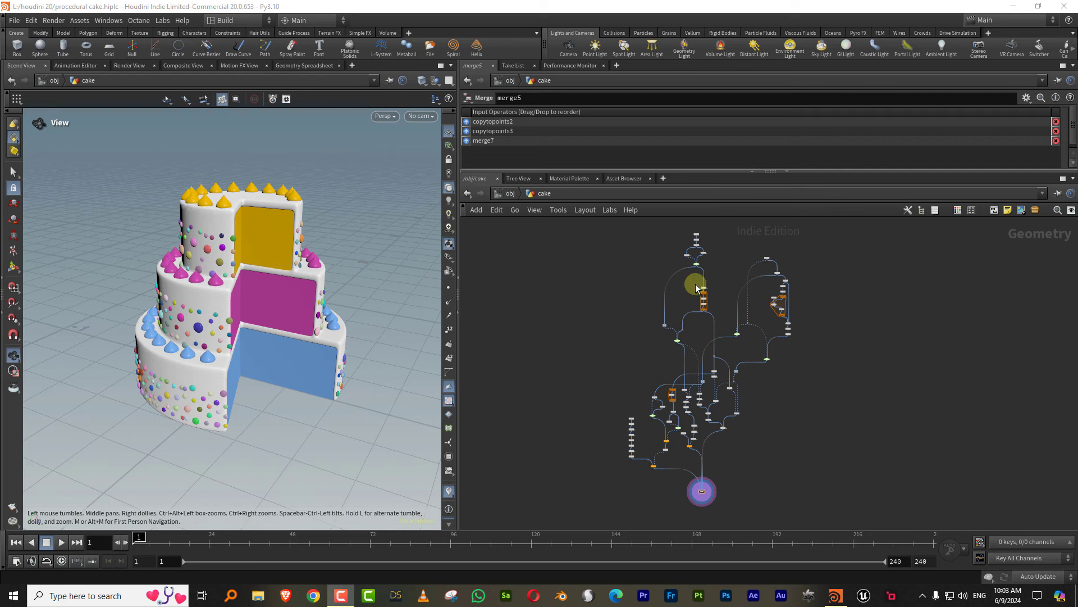
# Zoom into the network, select only the line2 node and copy it
pyautogui.scroll(2, 725, 263)
pyautogui.scroll(3, 693, 290)
pyautogui.scroll(5, 681, 288)
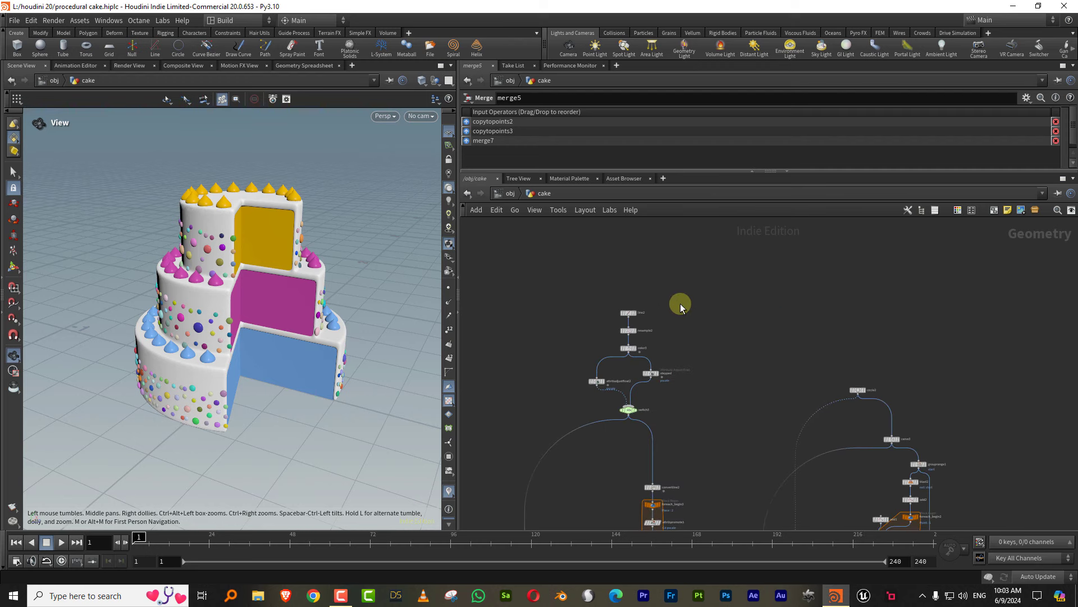
pyautogui.scroll(3, 679, 303)
pyautogui.moveTo(638, 291); pyautogui.dragTo(548, 390)
pyautogui.scroll(-2, 662, 323)
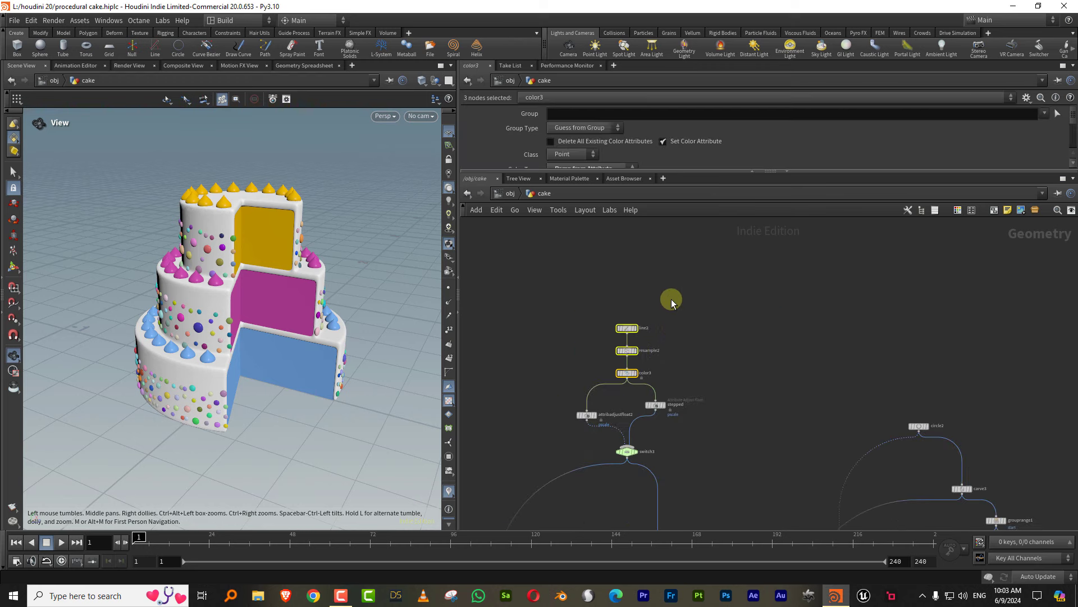
pyautogui.press('Up')
pyautogui.press('Up')
pyautogui.scroll(-2, 736, 317)
pyautogui.scroll(-2, 753, 318)
pyautogui.hotkey('ctrl', 'c')
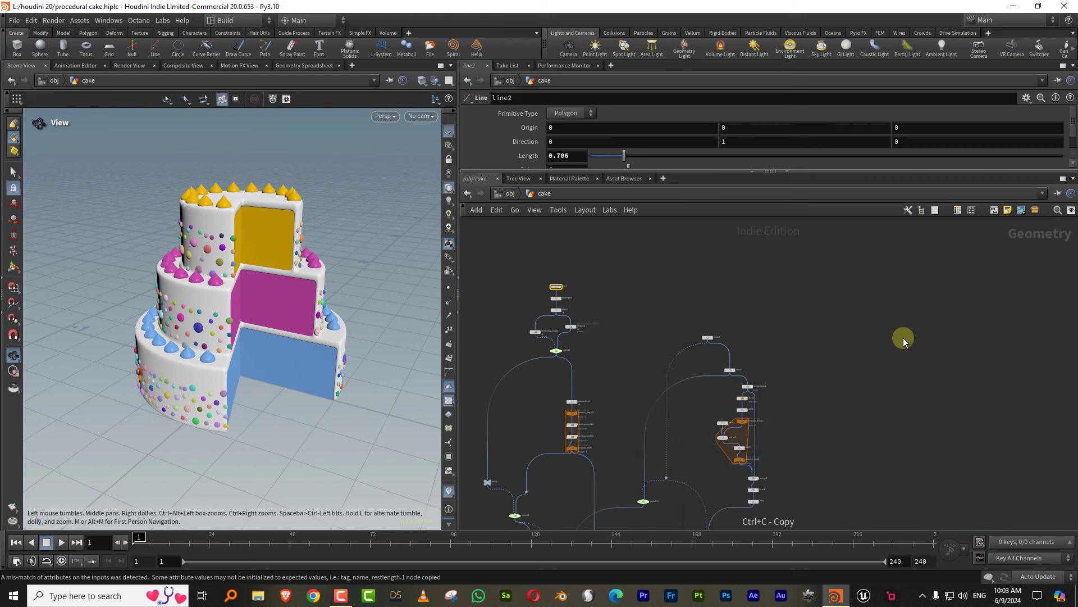
# Paste the copy as line3 in empty network space and make it the displayed node
pyautogui.hotkey('ctrl', 'v')
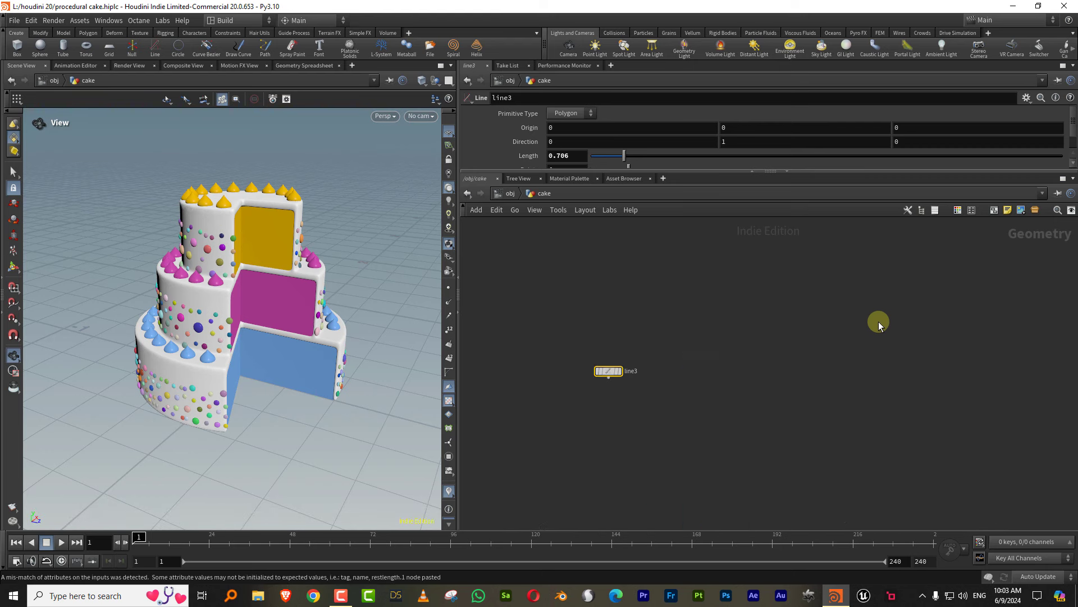
pyautogui.moveTo(618, 368); pyautogui.dragTo(857, 291)
pyautogui.scroll(2, 858, 290)
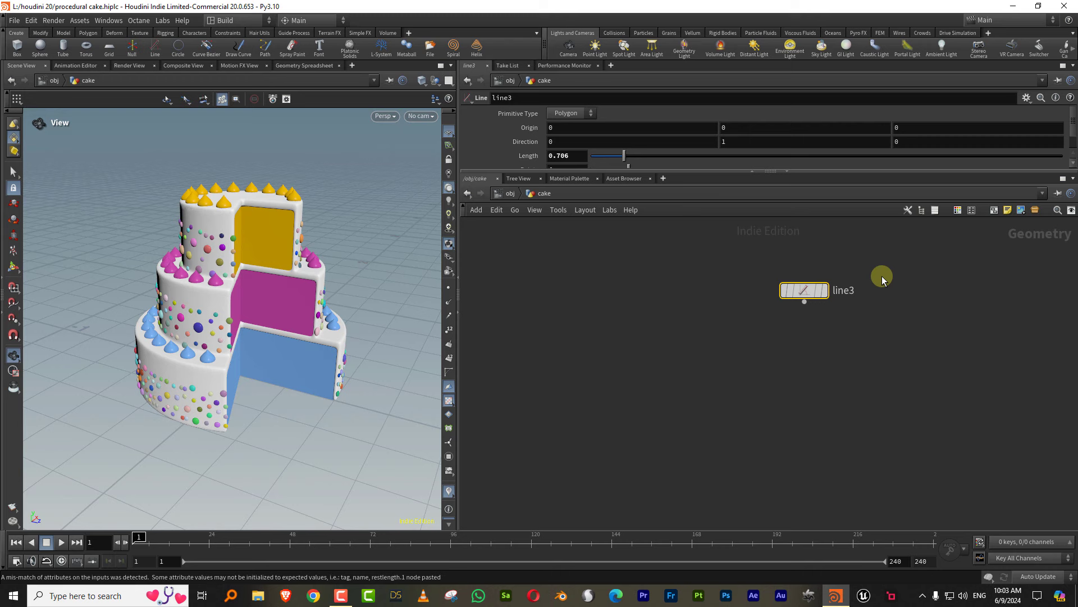
pyautogui.click(825, 290)
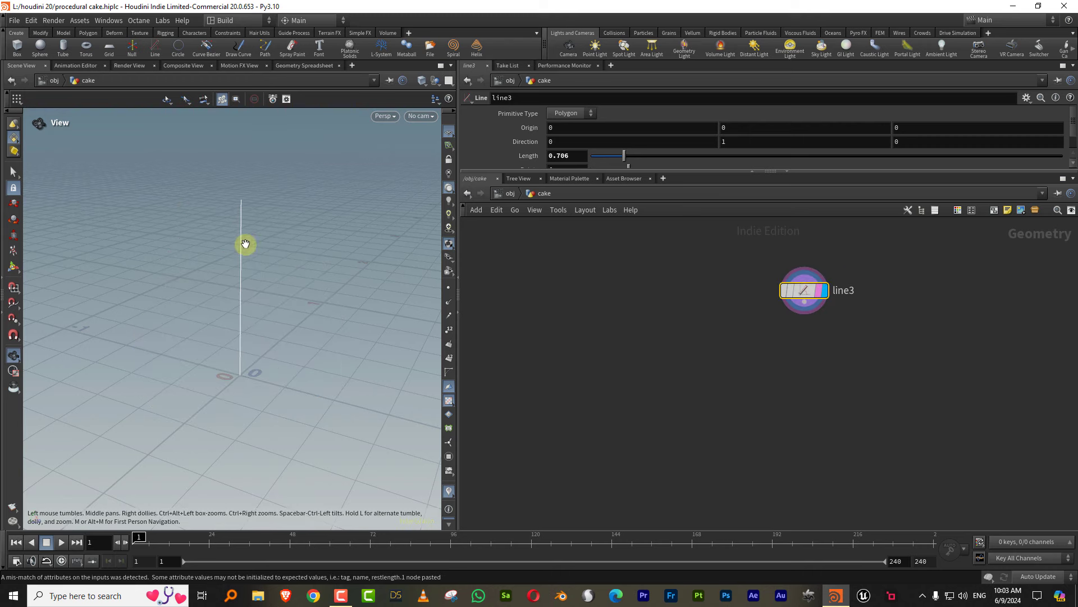
# Show point markers on the 0.706-long, 4-point line and rearrange the panes
pyautogui.moveTo(241, 264); pyautogui.dragTo(231, 293)
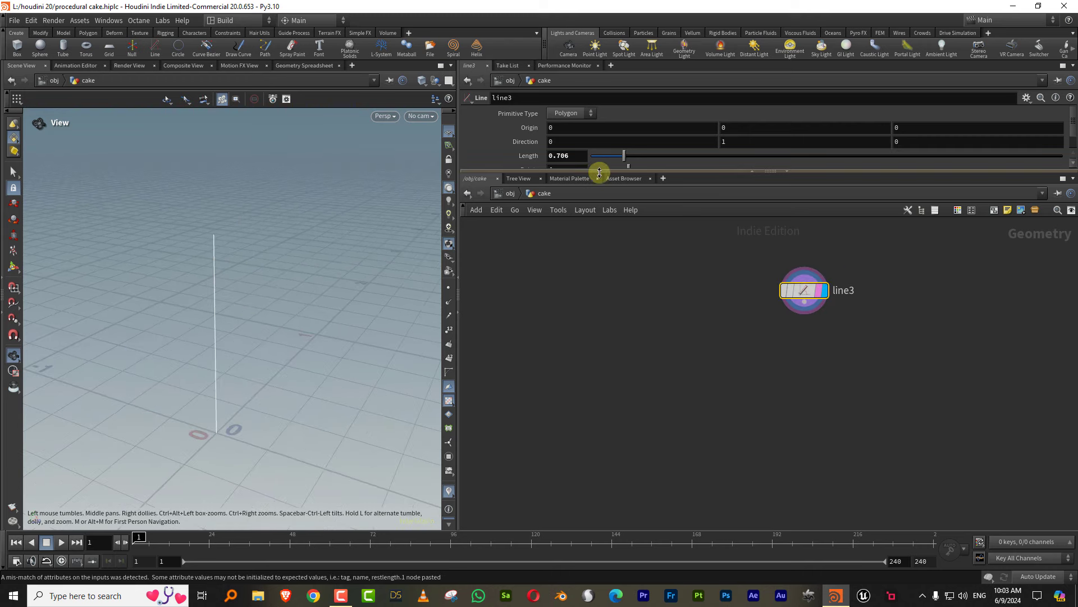
pyautogui.moveTo(597, 172); pyautogui.dragTo(589, 250)
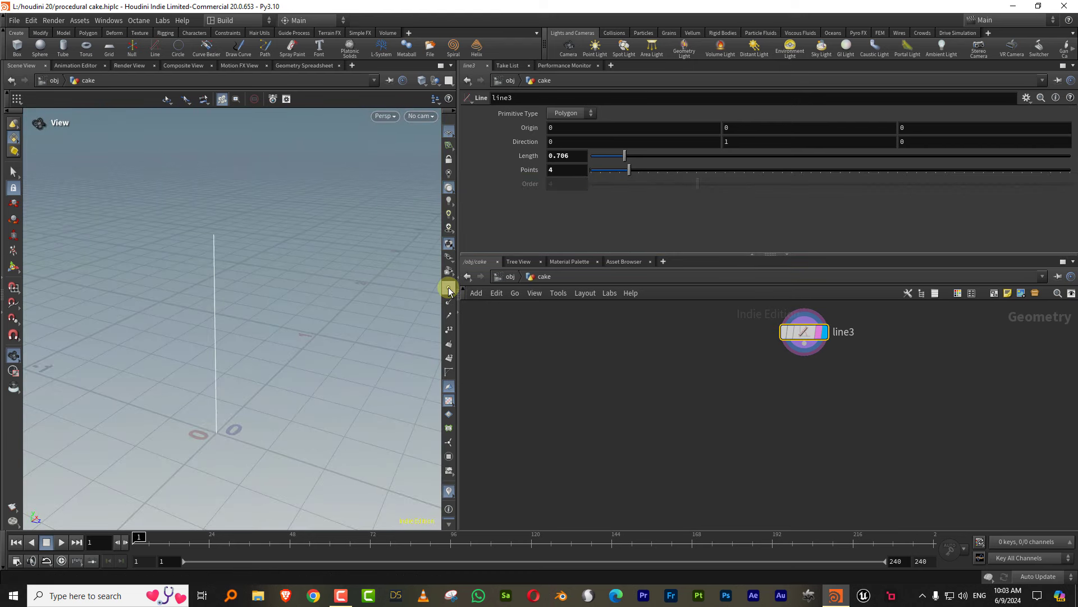
pyautogui.click(449, 289)
pyautogui.scroll(2, 202, 386)
pyautogui.scroll(1, 233, 365)
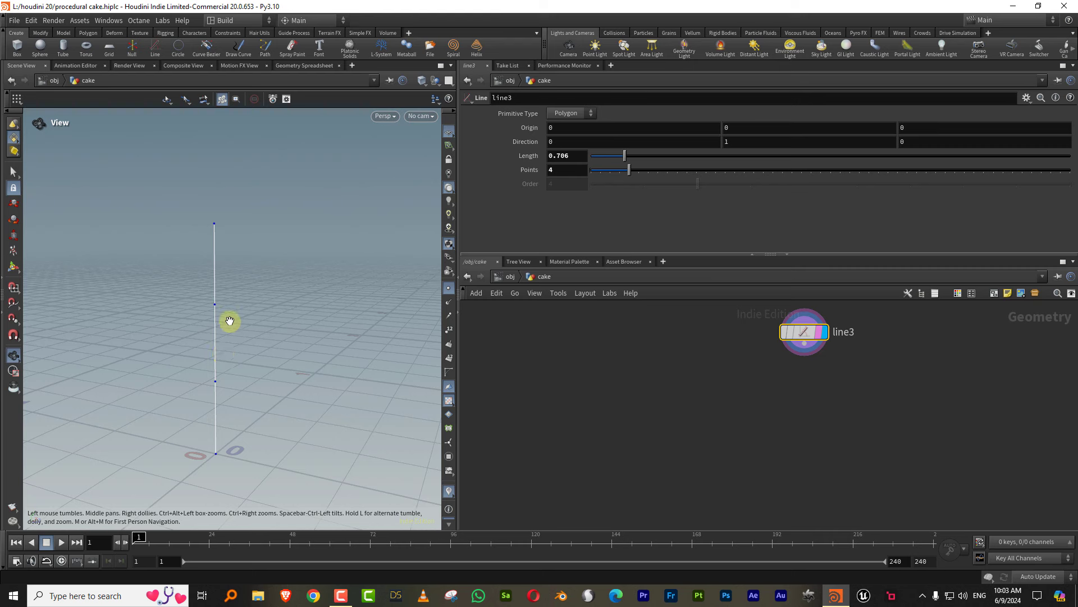
pyautogui.moveTo(629, 170)
pyautogui.mouseDown()
pyautogui.moveTo(678, 173)
pyautogui.moveTo(648, 173)
pyautogui.mouseUp()
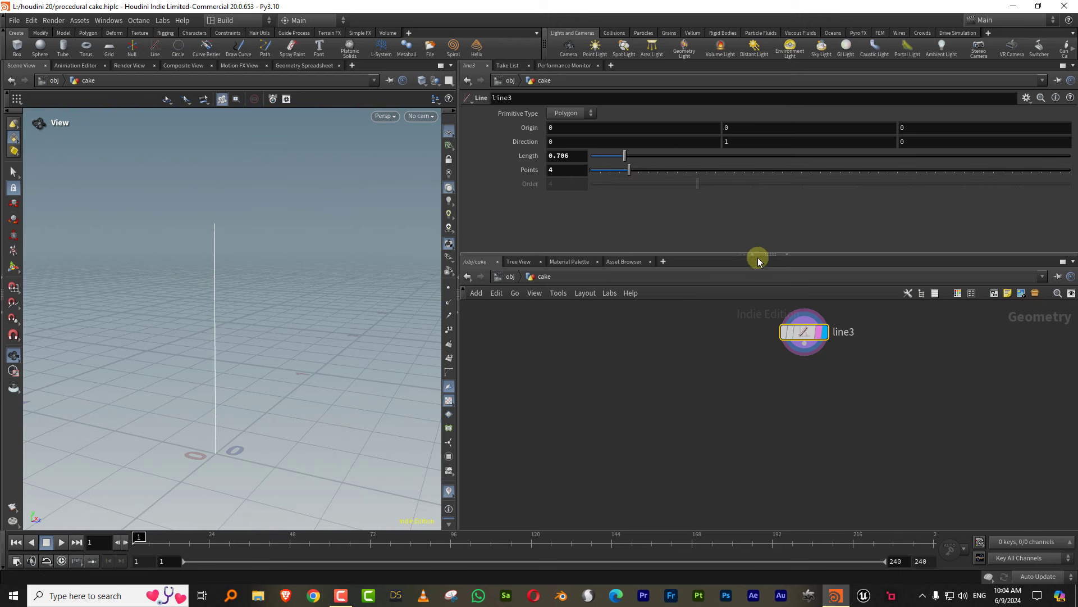
pyautogui.moveTo(730, 254); pyautogui.dragTo(739, 194)
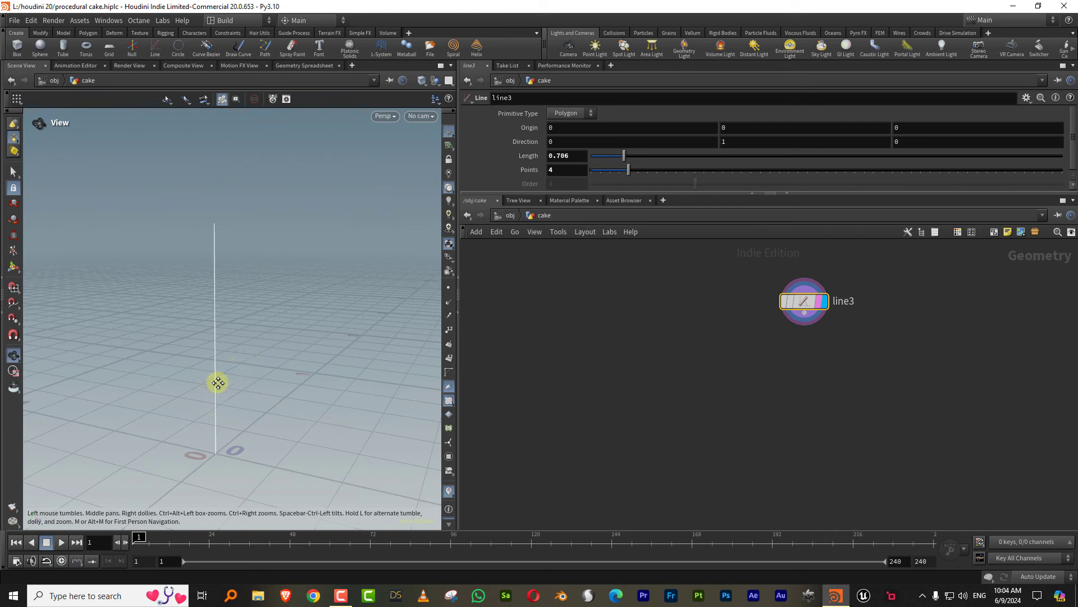
pyautogui.moveTo(218, 382); pyautogui.dragTo(220, 360, button='middle')
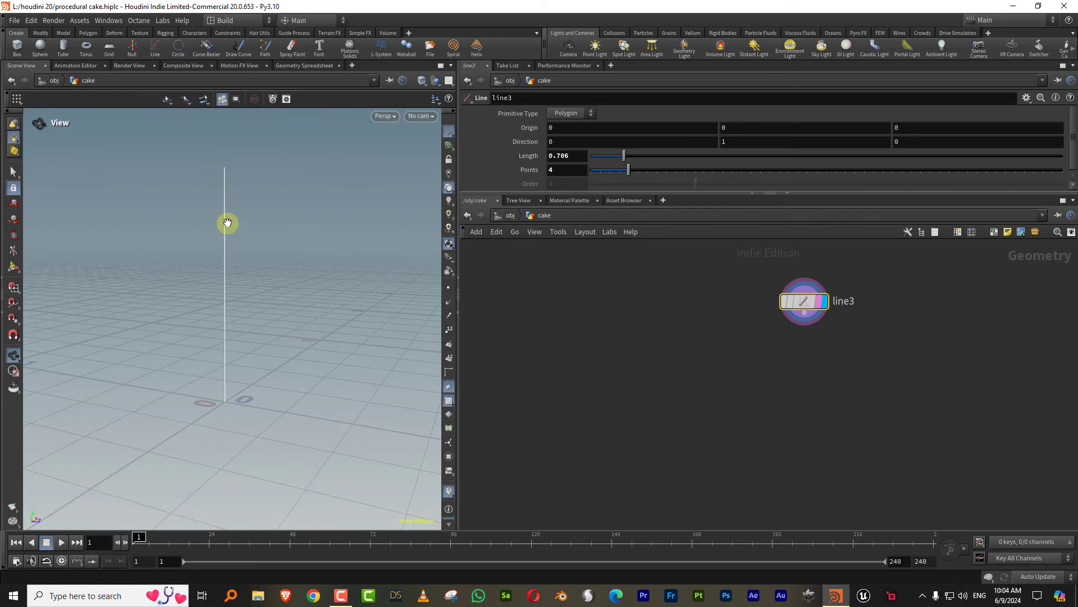
# Add a Resample node wired below line3
pyautogui.press('Tab')
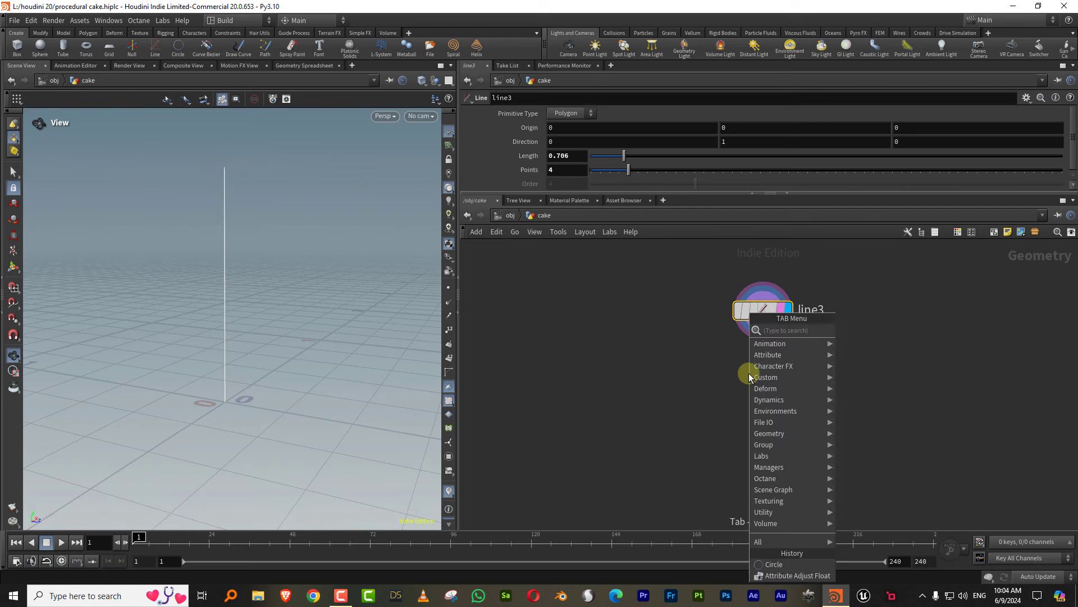
pyautogui.click(878, 335)
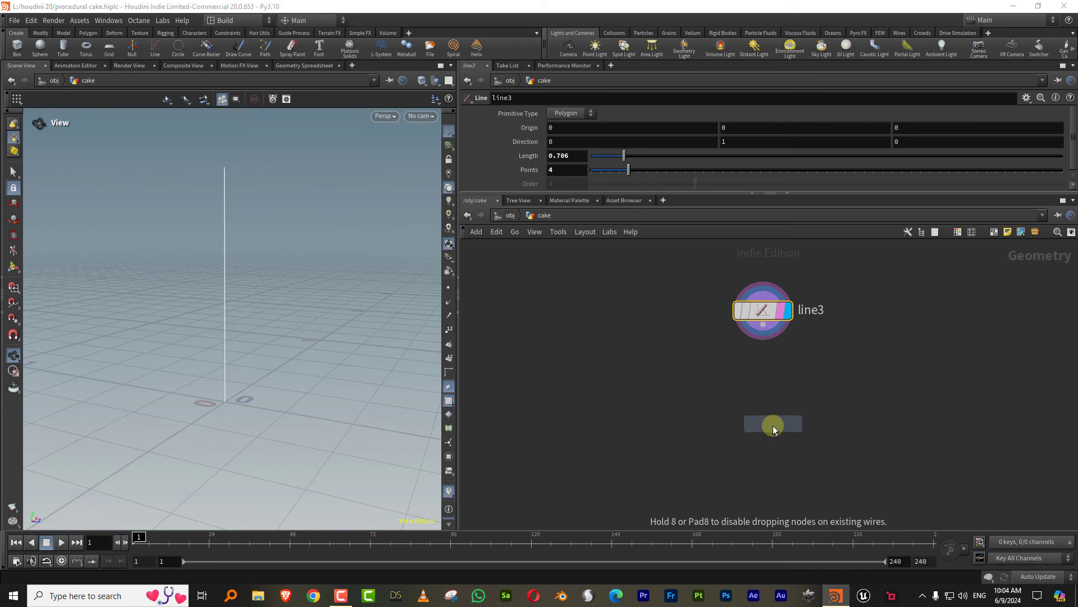
pyautogui.click(773, 426)
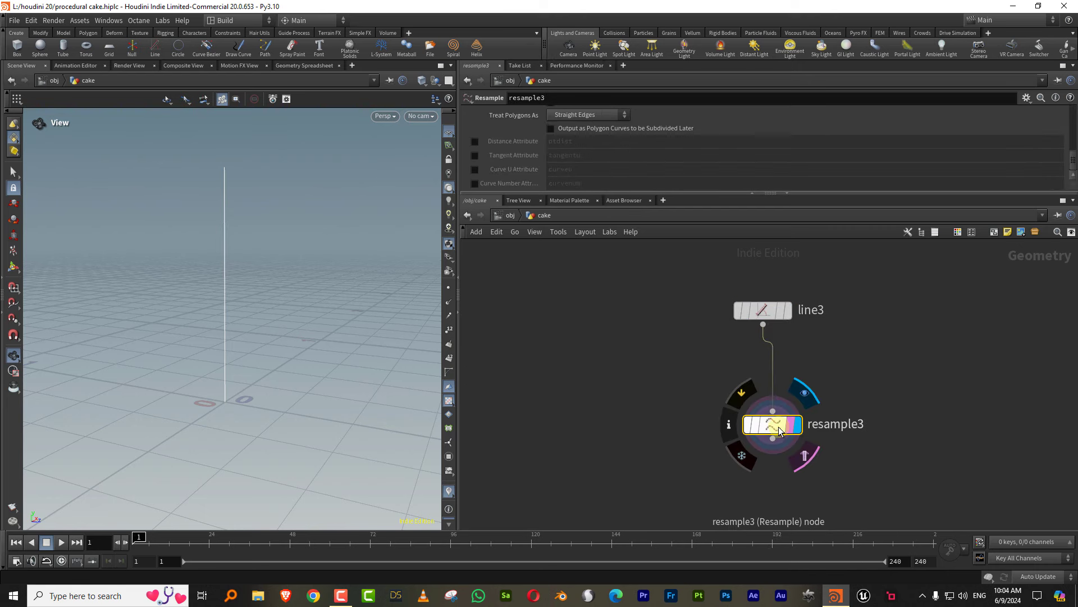
# Enable the Curve U Attribute and turn off Maximum Segment Length on resample3
pyautogui.moveTo(609, 194); pyautogui.dragTo(609, 307)
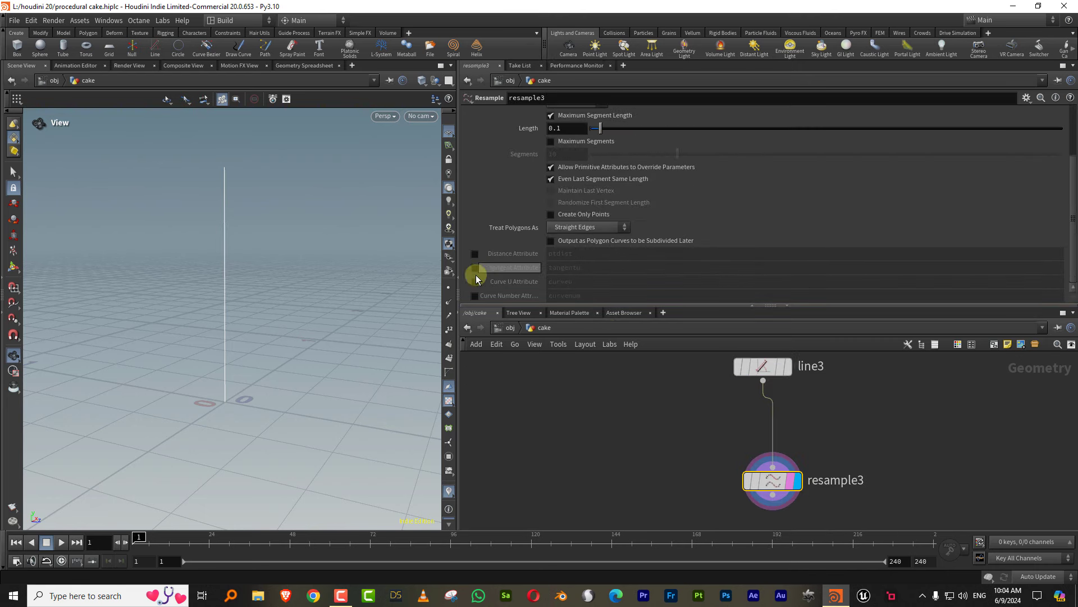
pyautogui.click(475, 281)
pyautogui.scroll(3, 955, 165)
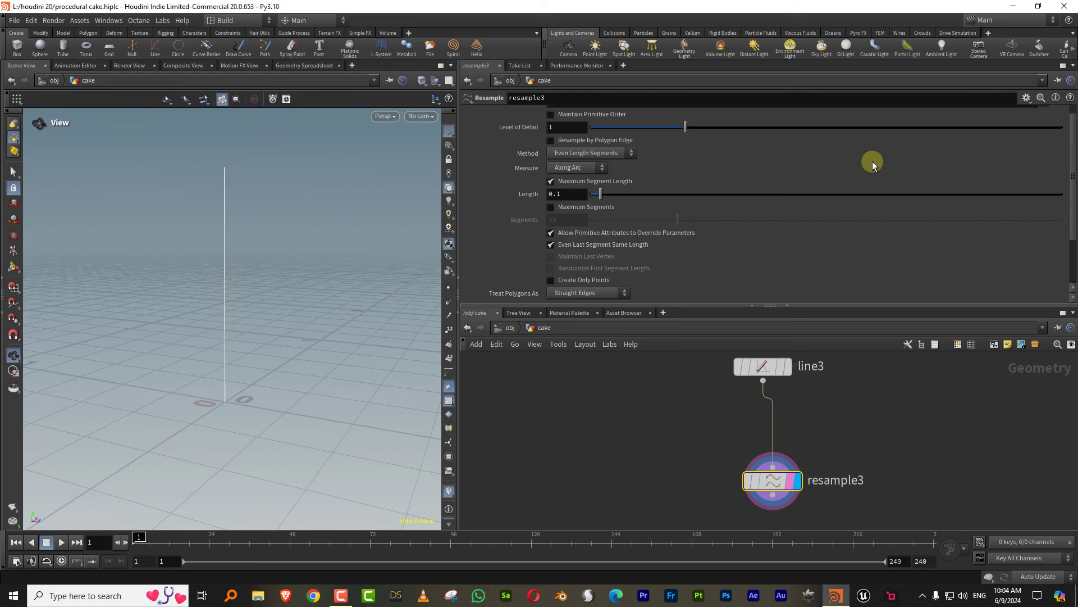
pyautogui.click(580, 181)
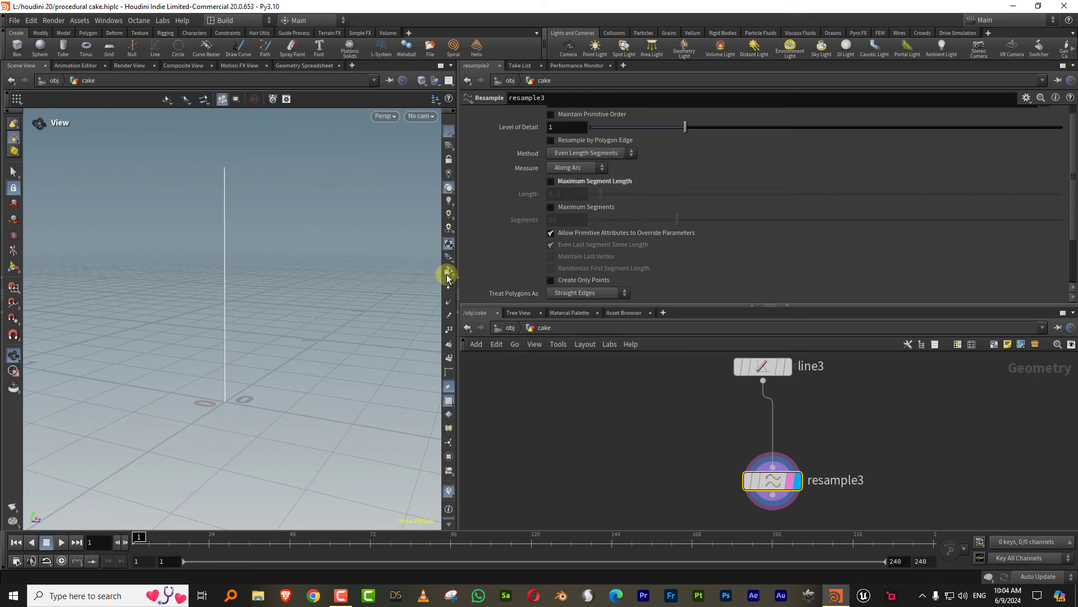
pyautogui.click(582, 187)
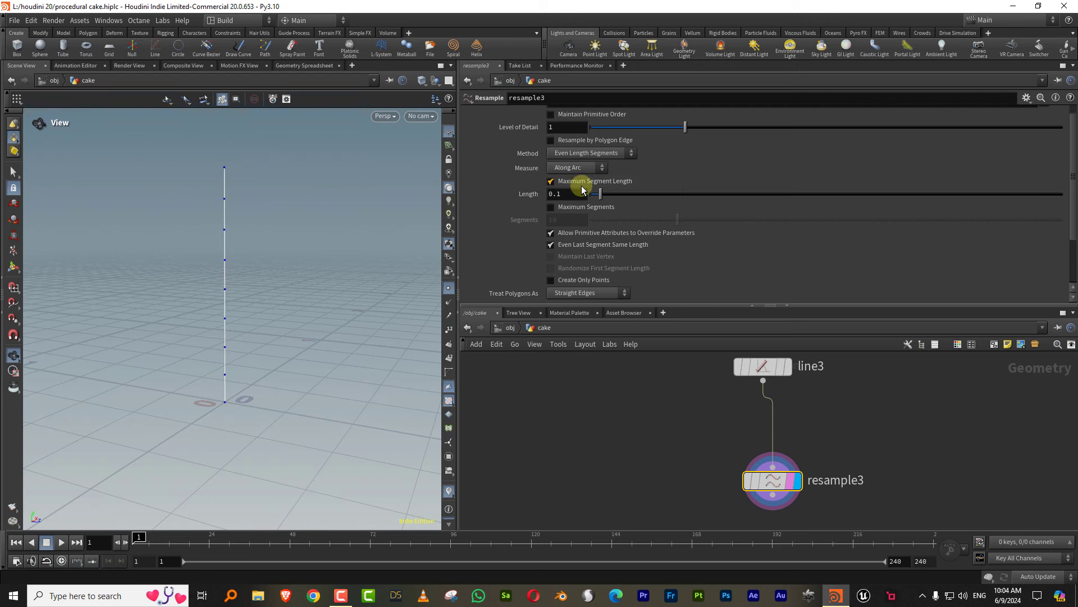
pyautogui.click(579, 187)
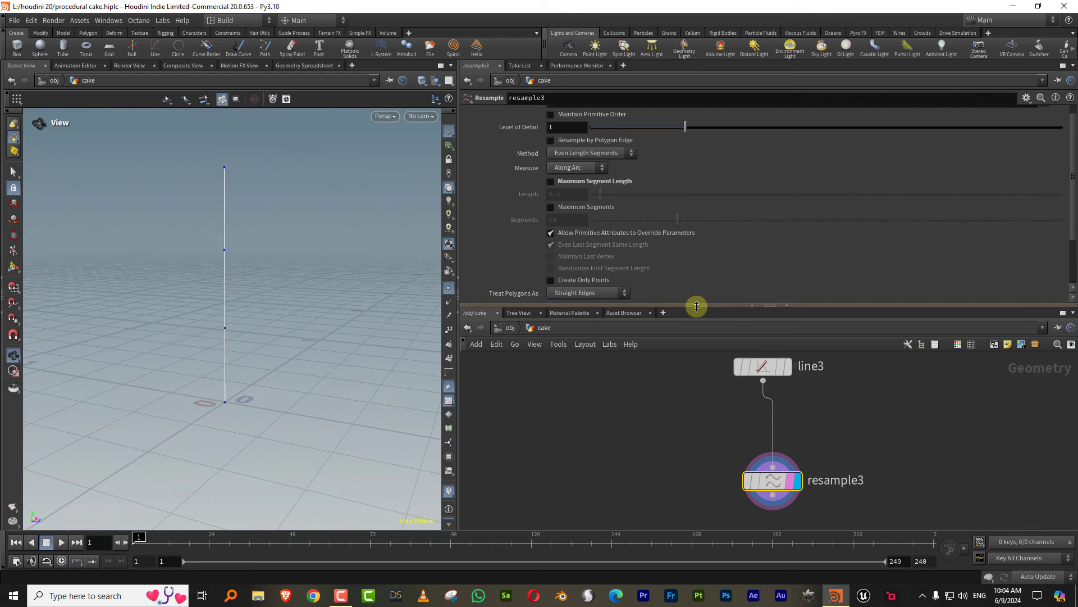
pyautogui.moveTo(693, 305); pyautogui.dragTo(697, 205)
pyautogui.doubleClick(792, 385)
# Rename the resample node to curveu and add a Color node below it
pyautogui.write('curveu')
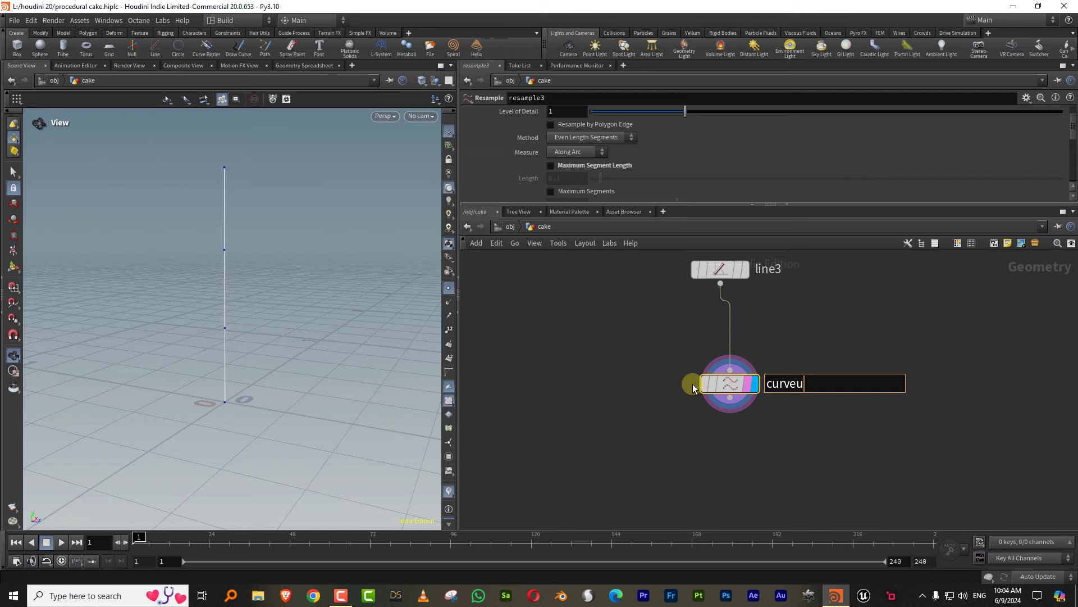
pyautogui.press('Return')
pyautogui.press('l')
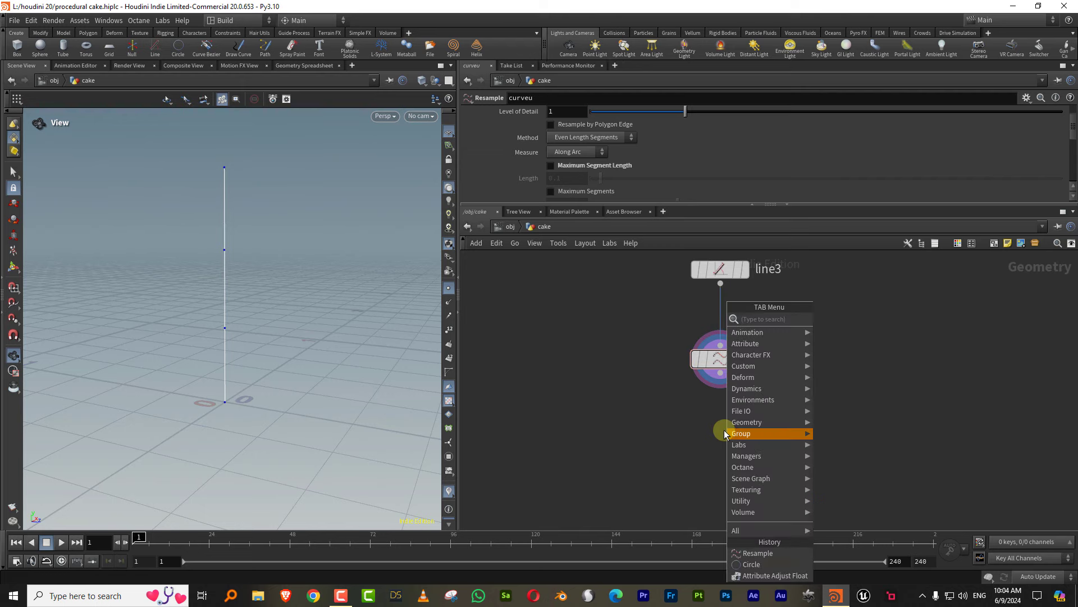
pyautogui.press('Tab')
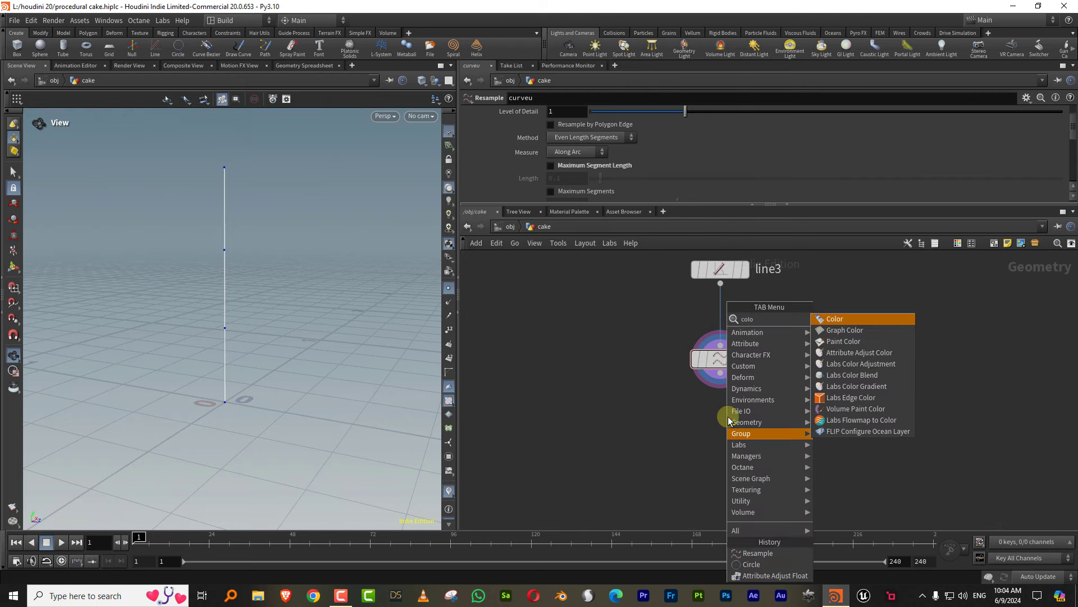
pyautogui.click(789, 315)
pyautogui.click(719, 478)
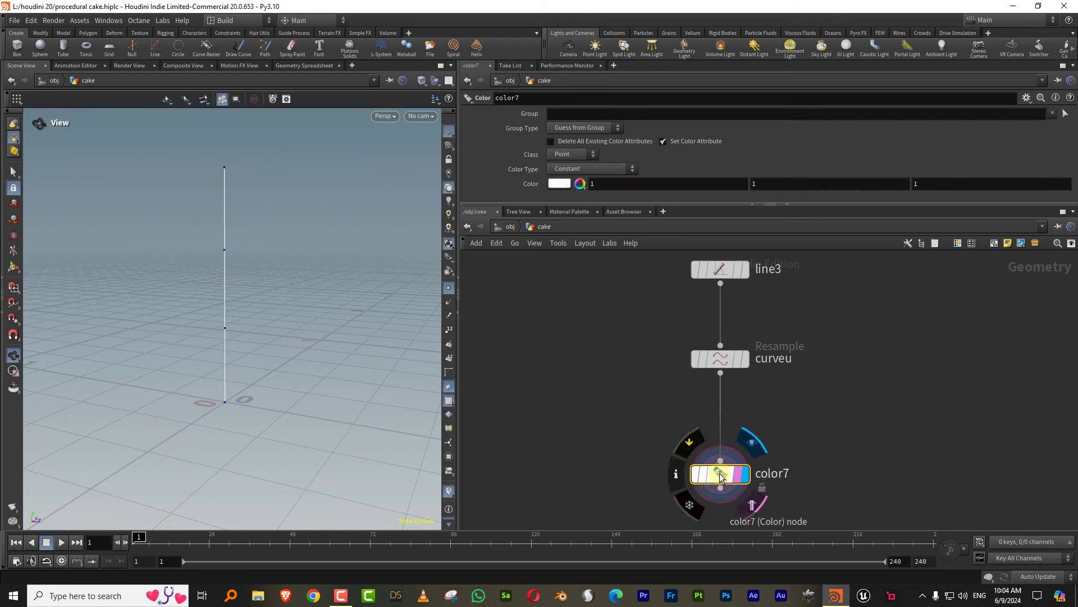
# Set color7 to an attribute ramp driven by curveu using the Two-Tone preset
pyautogui.click(597, 170)
pyautogui.click(589, 213)
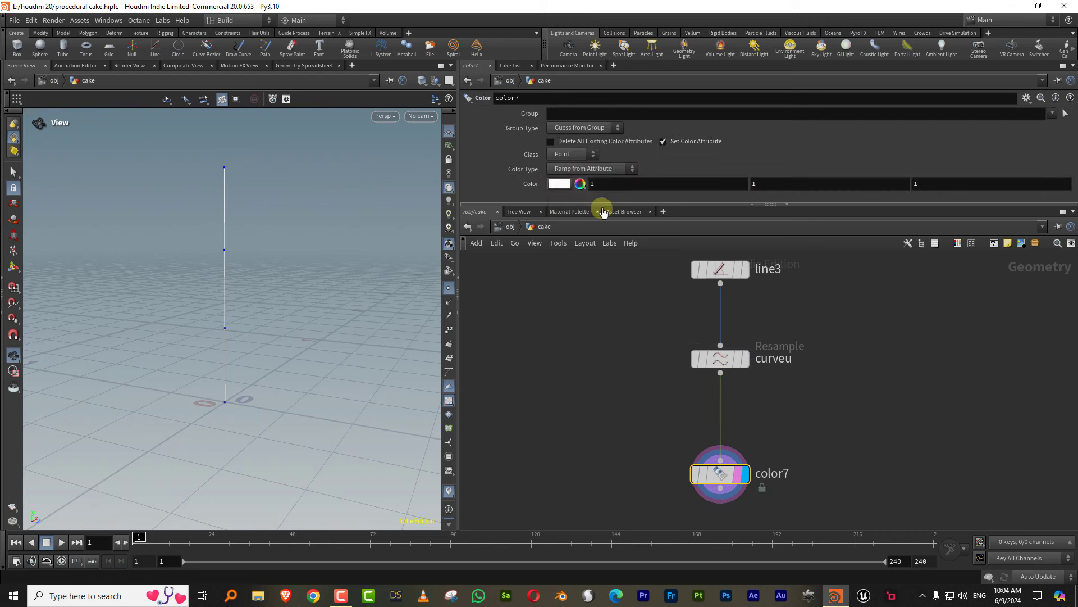
pyautogui.click(1065, 188)
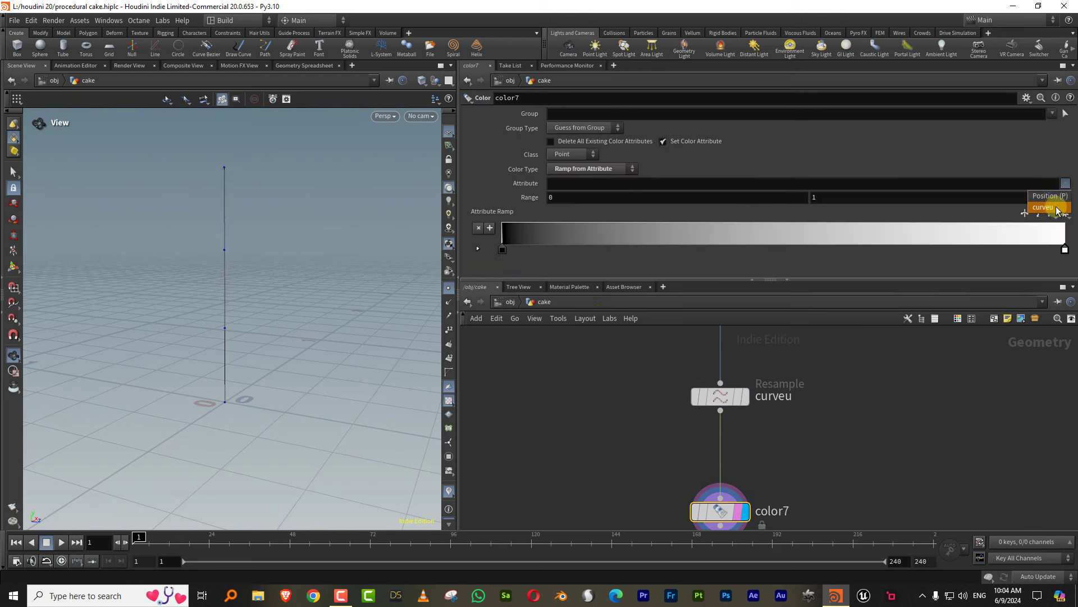
pyautogui.click(1045, 211)
pyautogui.click(1065, 213)
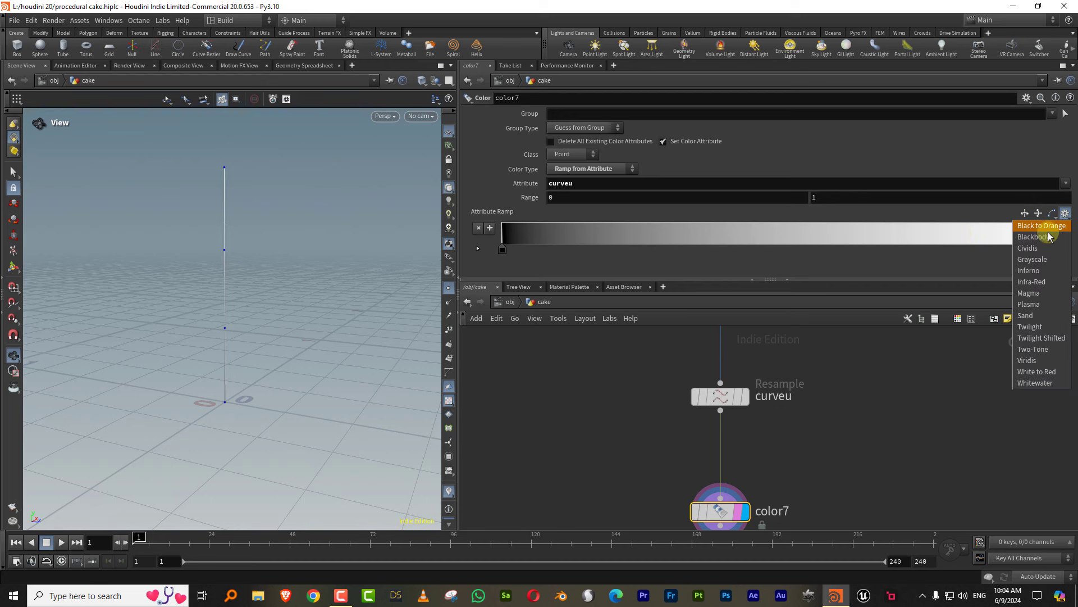
pyautogui.click(1054, 349)
# Shift the ramp's colour keys left to reshape the gradient
pyautogui.click(785, 250)
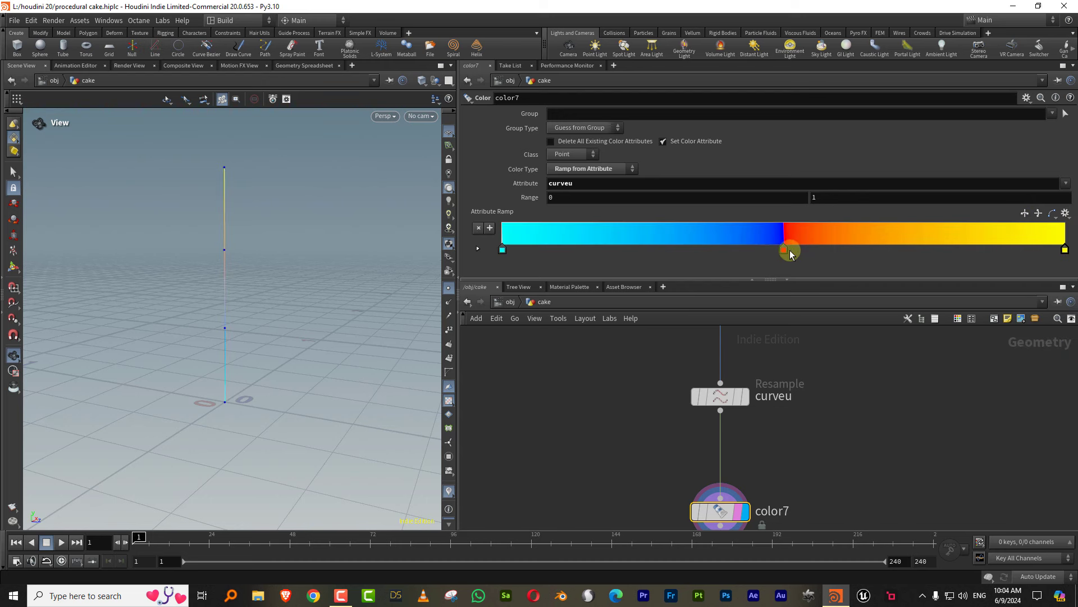
pyautogui.moveTo(785, 250); pyautogui.dragTo(671, 250)
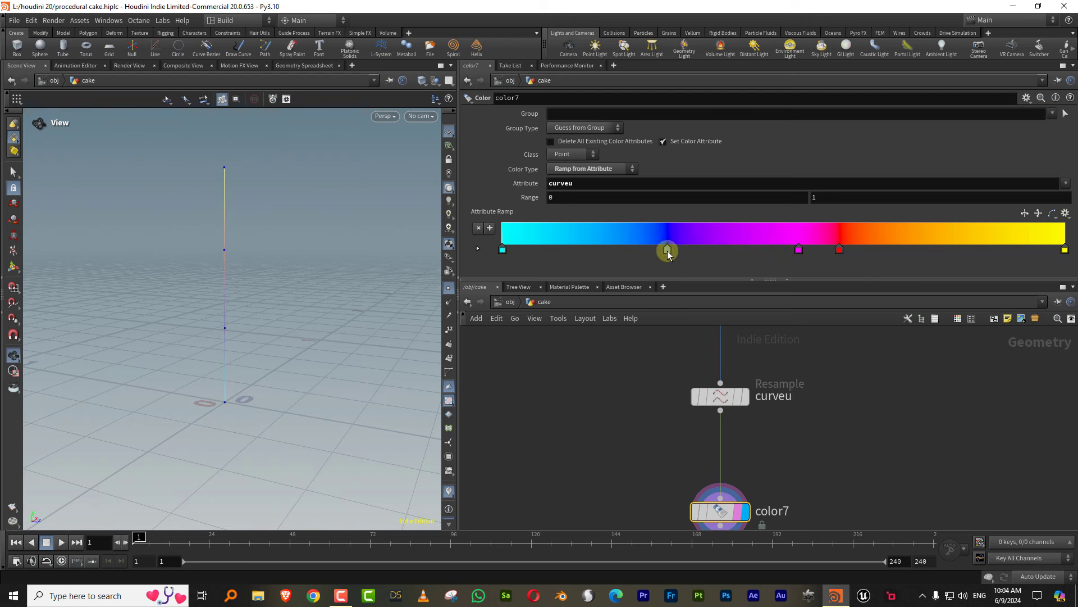
pyautogui.moveTo(771, 279); pyautogui.dragTo(771, 171)
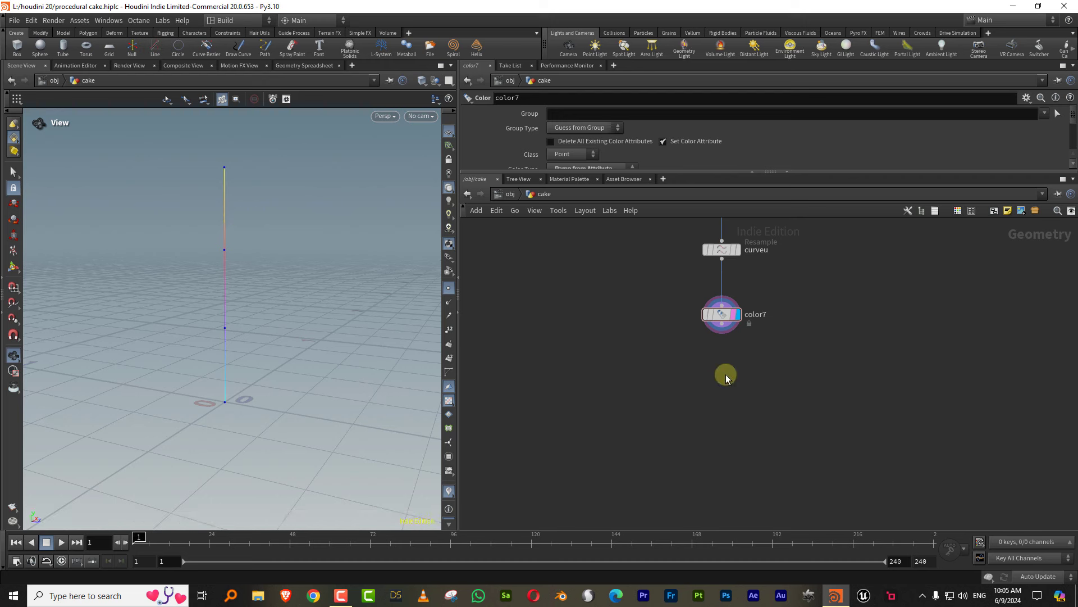
# Add an Attribute Adjust Float node named stepped_pscale, fed from color7 and displayed
pyautogui.press('Tab')
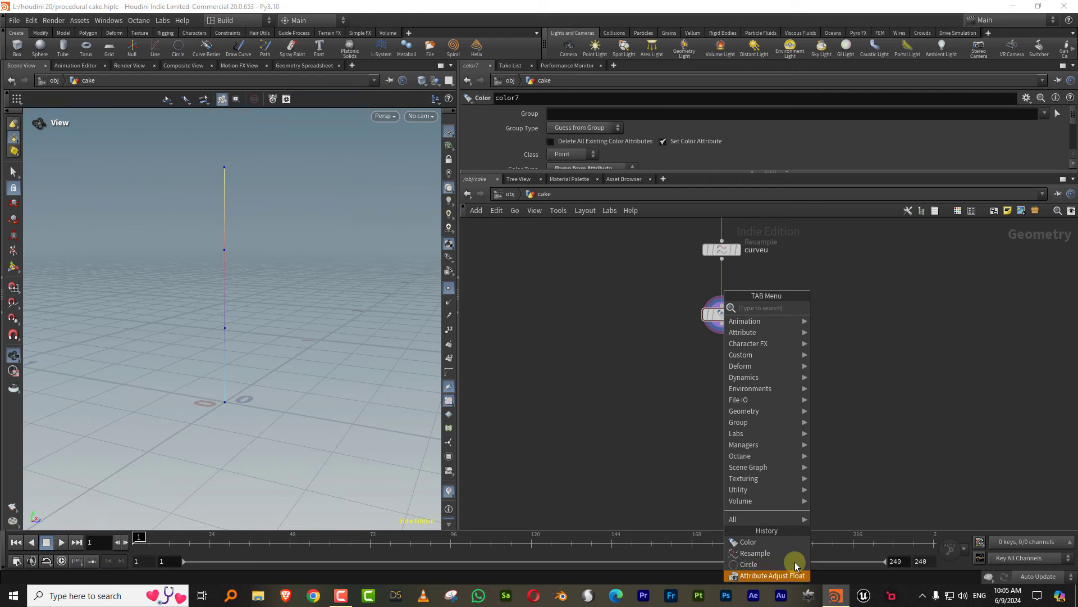
pyautogui.click(772, 575)
pyautogui.click(719, 385)
pyautogui.click(780, 388)
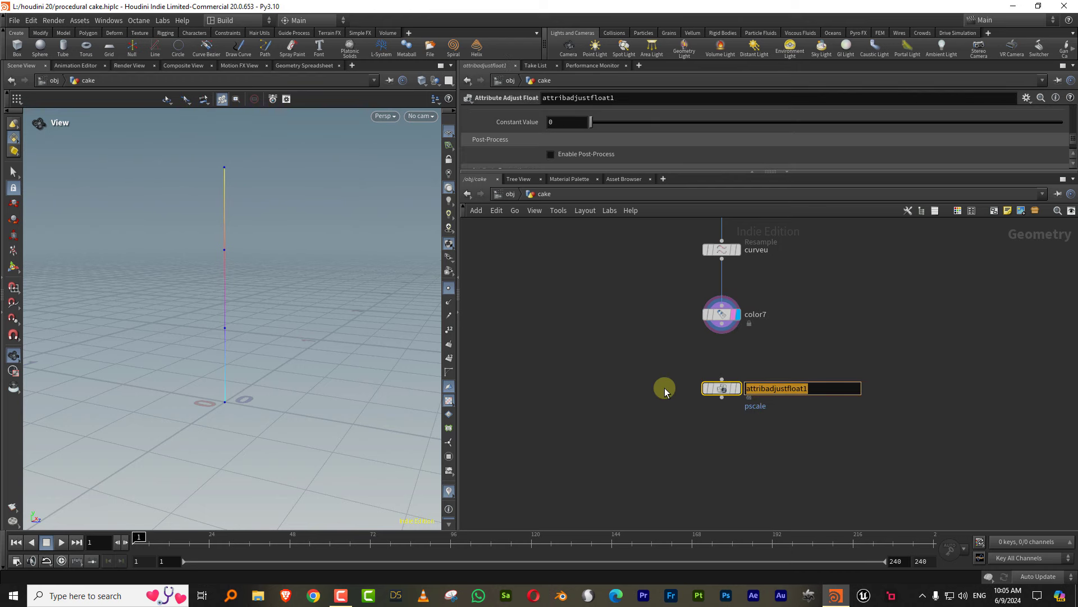
pyautogui.write('stepped_pscale')
pyautogui.press('Return')
pyautogui.moveTo(722, 323); pyautogui.dragTo(722, 379)
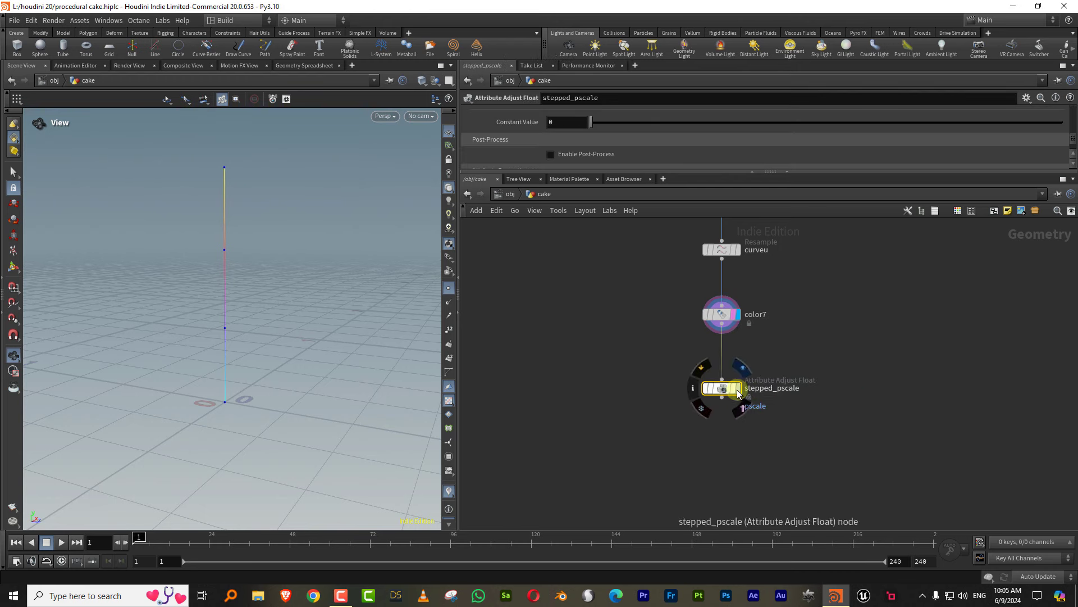
pyautogui.click(736, 388)
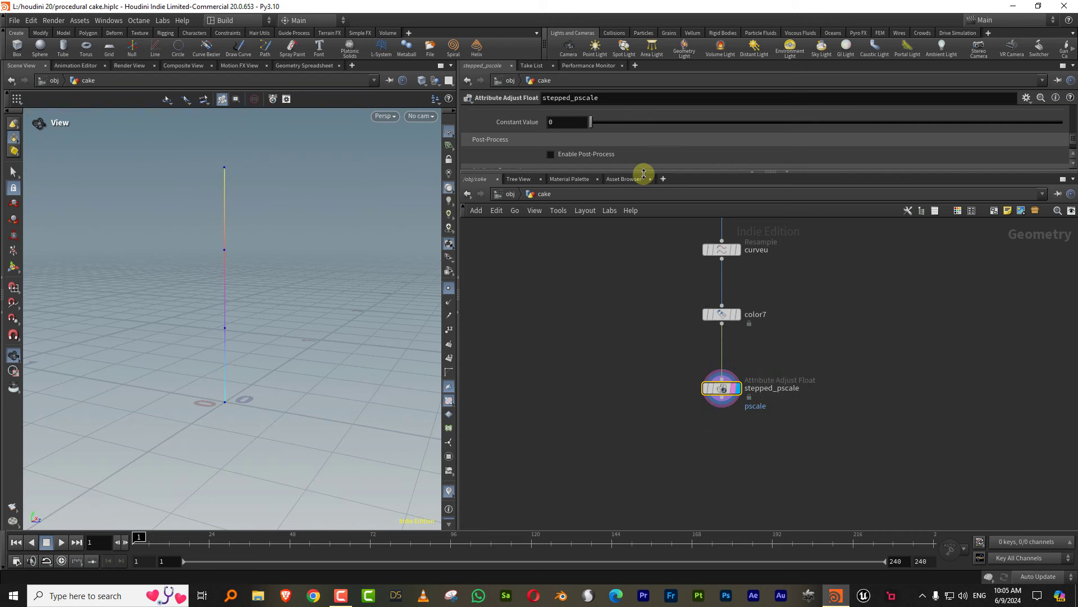
# Set Operation to Set Always, Pattern Type to Remap Attribute, and source attribute curveu
pyautogui.moveTo(640, 171); pyautogui.dragTo(631, 305)
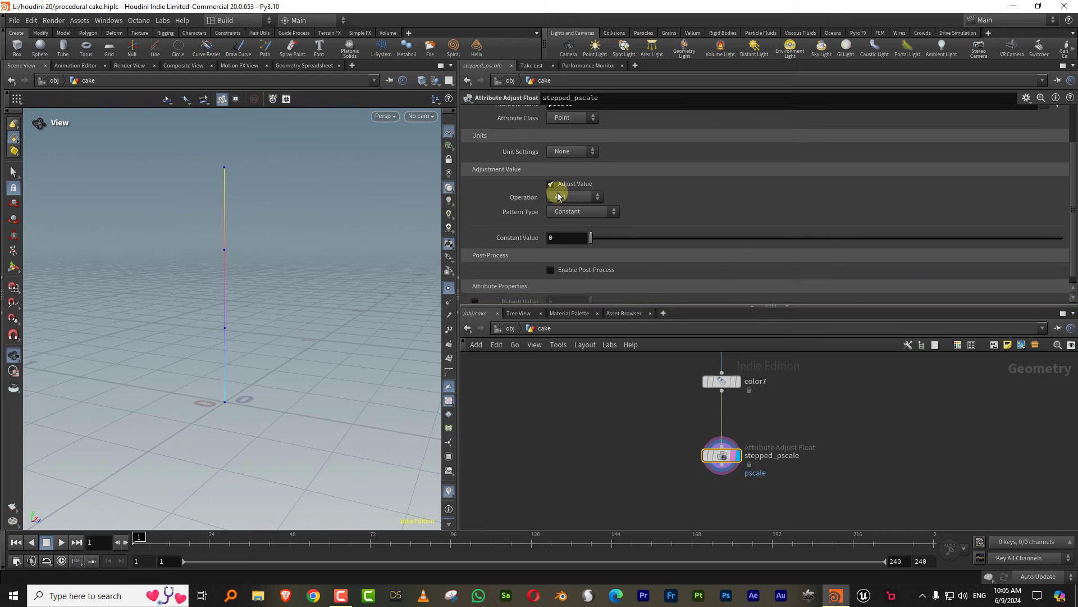
pyautogui.click(574, 197)
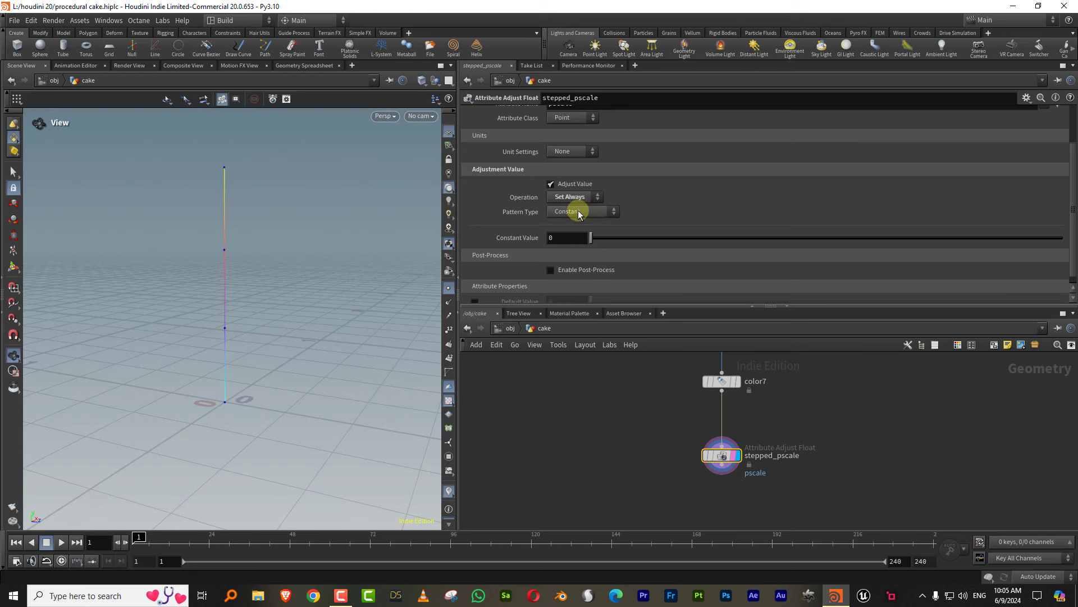
pyautogui.click(578, 210)
pyautogui.click(578, 267)
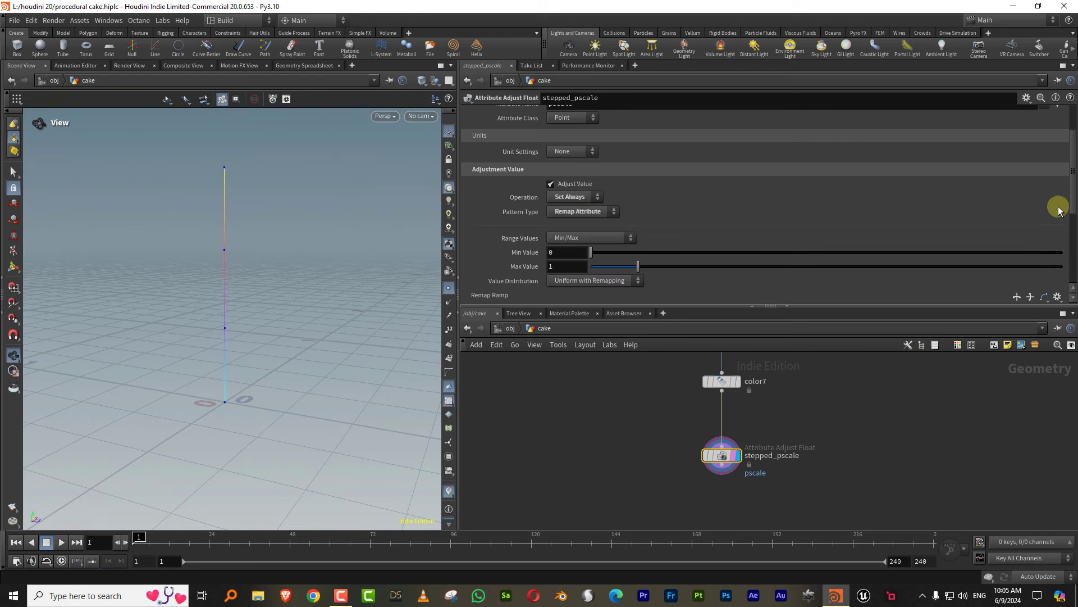
pyautogui.moveTo(1070, 205); pyautogui.dragTo(1070, 251)
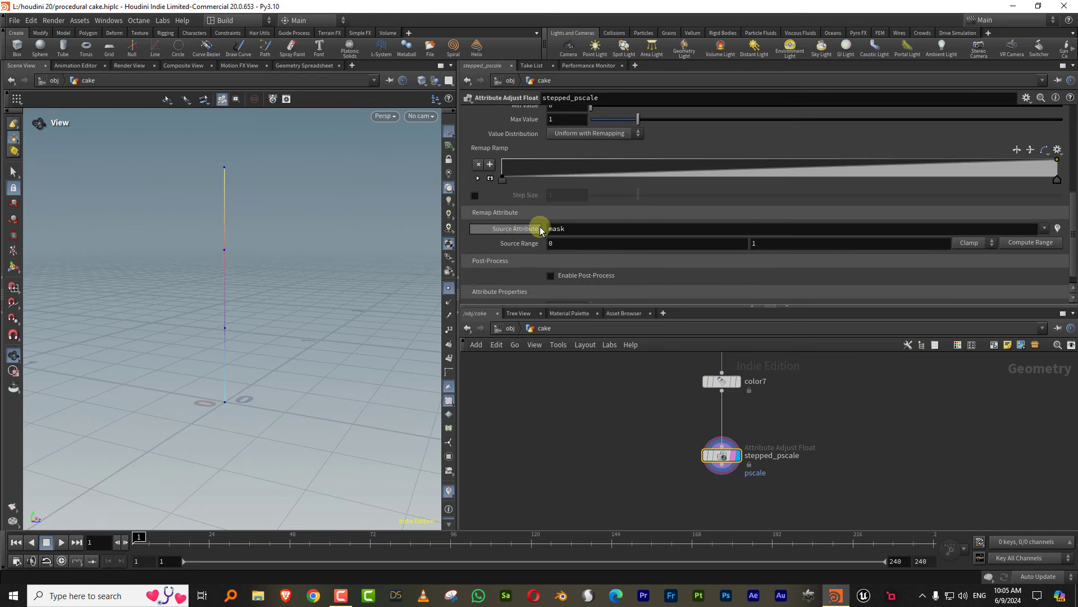
pyautogui.doubleClick(556, 228)
pyautogui.write('curveu')
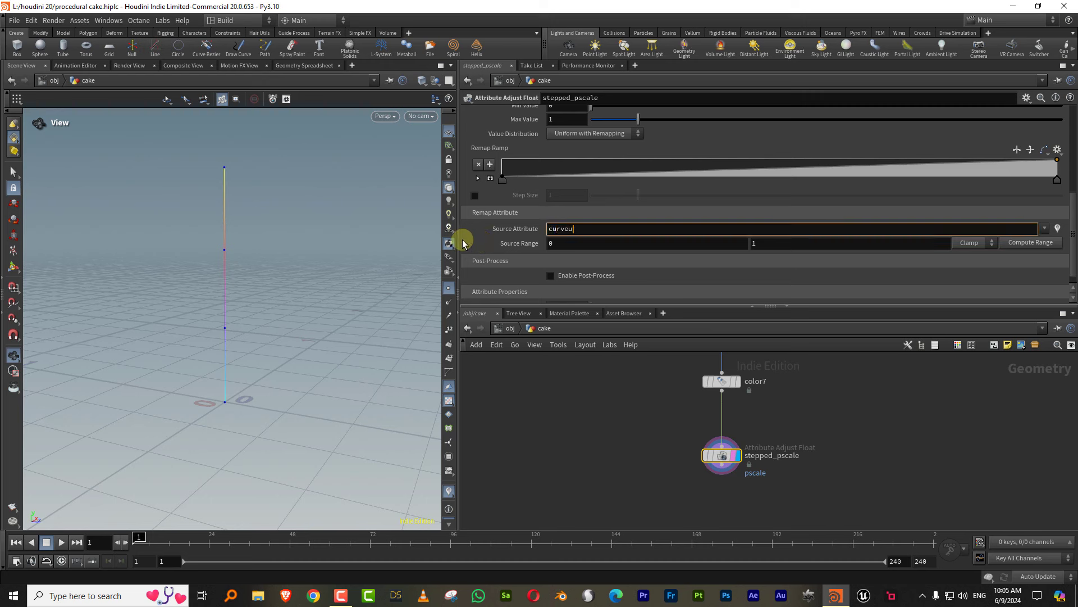
pyautogui.press('Return')
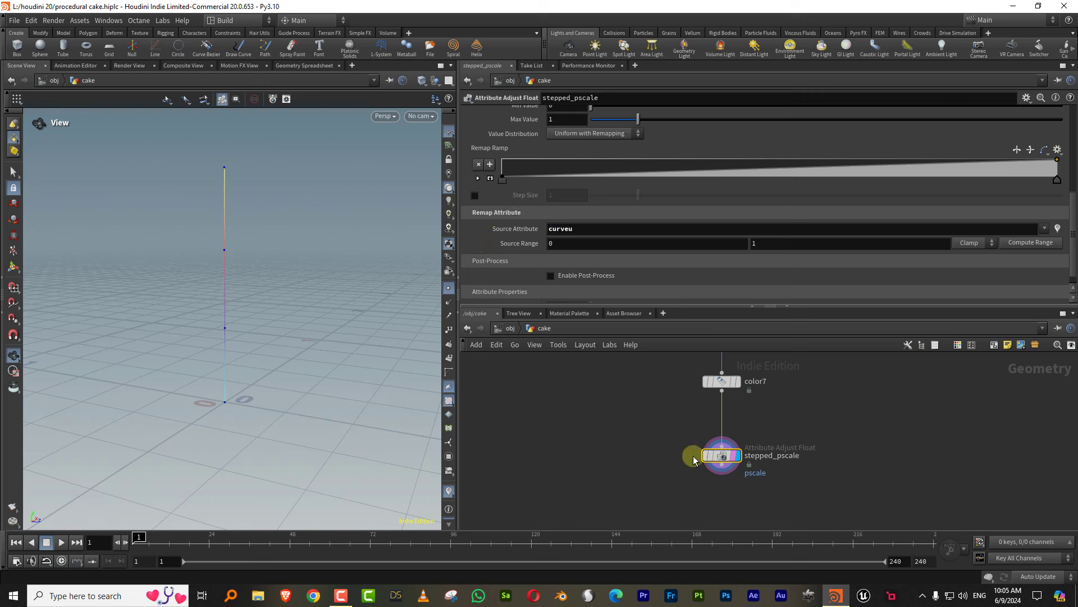
# Reverse the Remap Ramp and inspect stepped_pscale's points and attributes
pyautogui.click(695, 457)
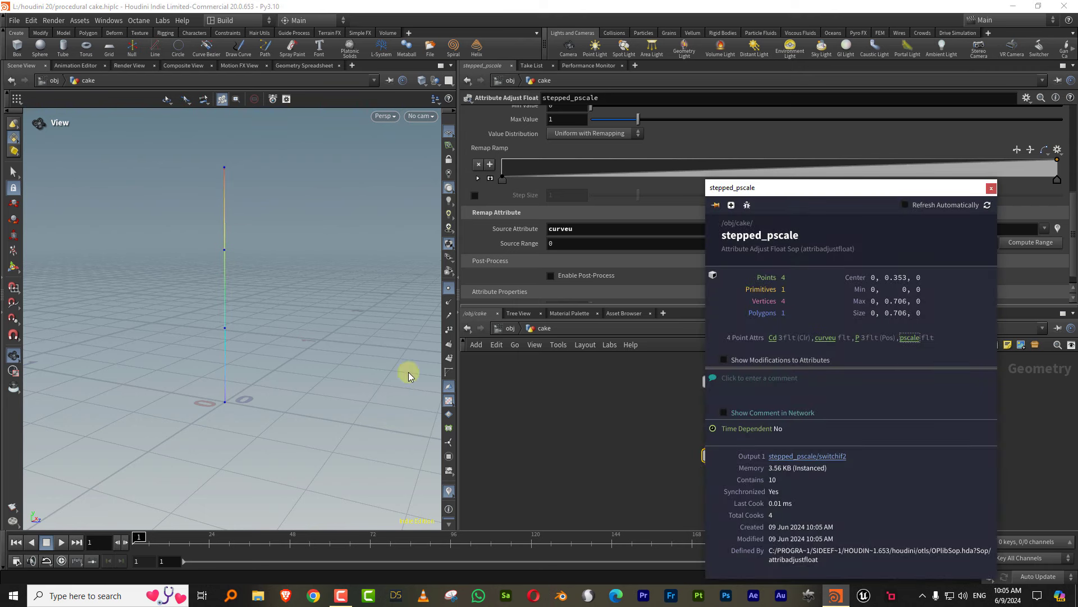
pyautogui.click(558, 433)
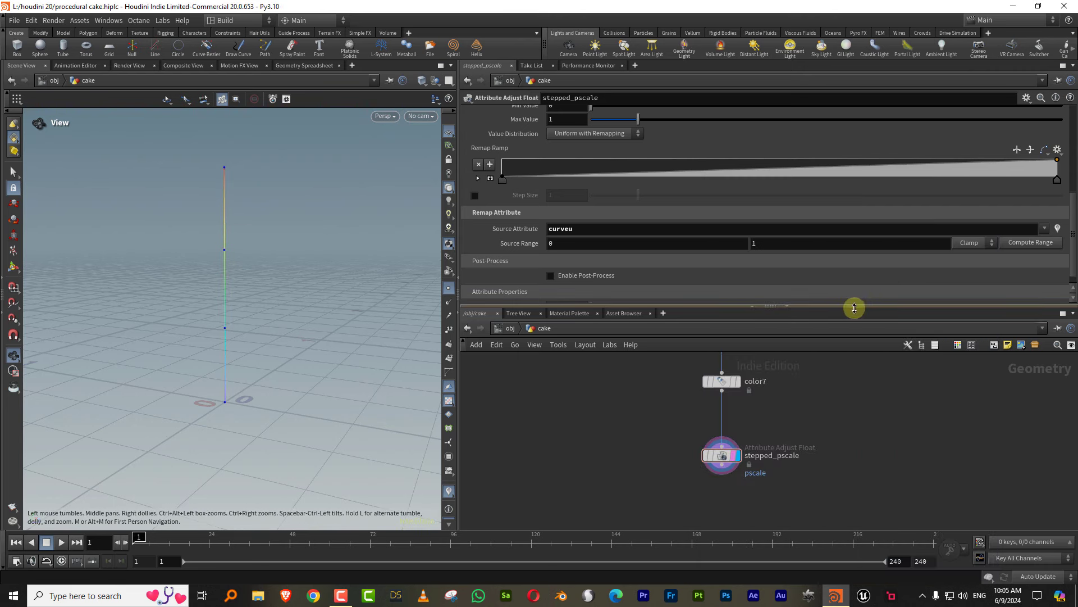
pyautogui.moveTo(855, 306); pyautogui.dragTo(871, 340)
pyautogui.scroll(2, 1070, 235)
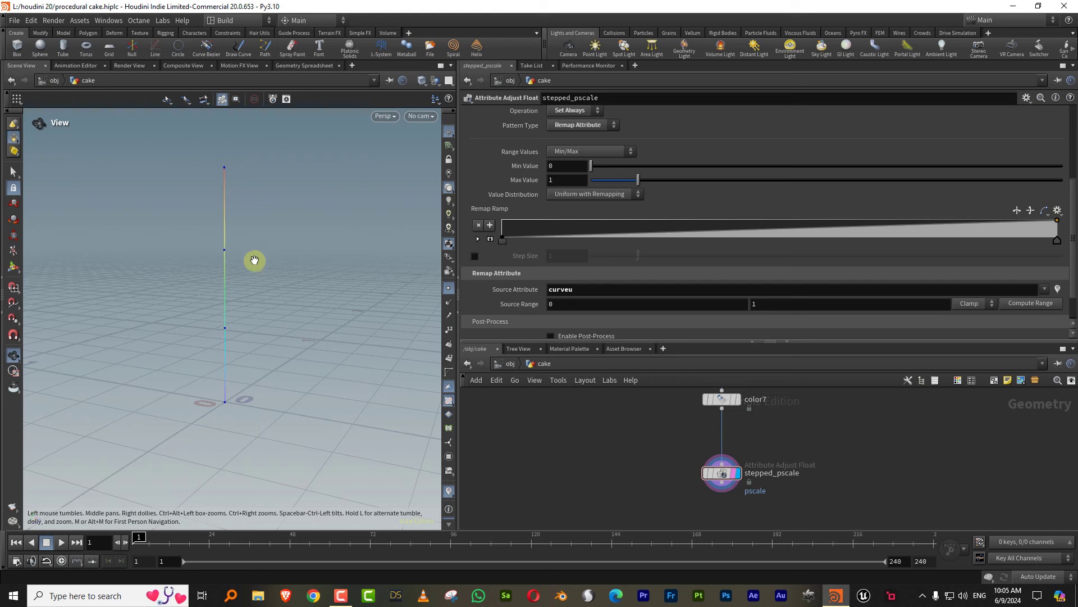
pyautogui.click(1018, 210)
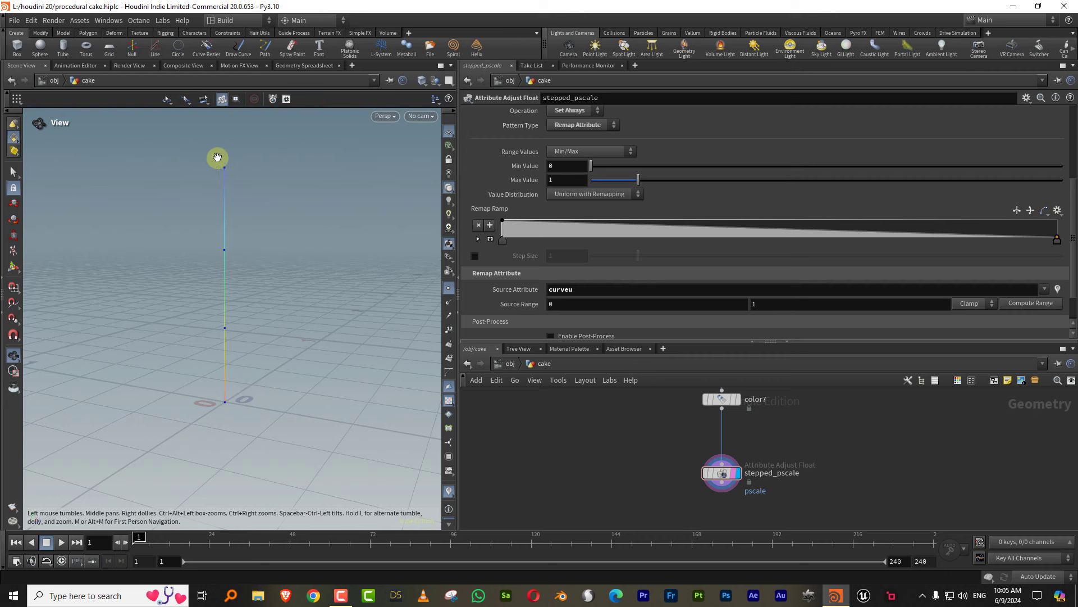
pyautogui.moveTo(797, 482); pyautogui.dragTo(783, 431, button='middle')
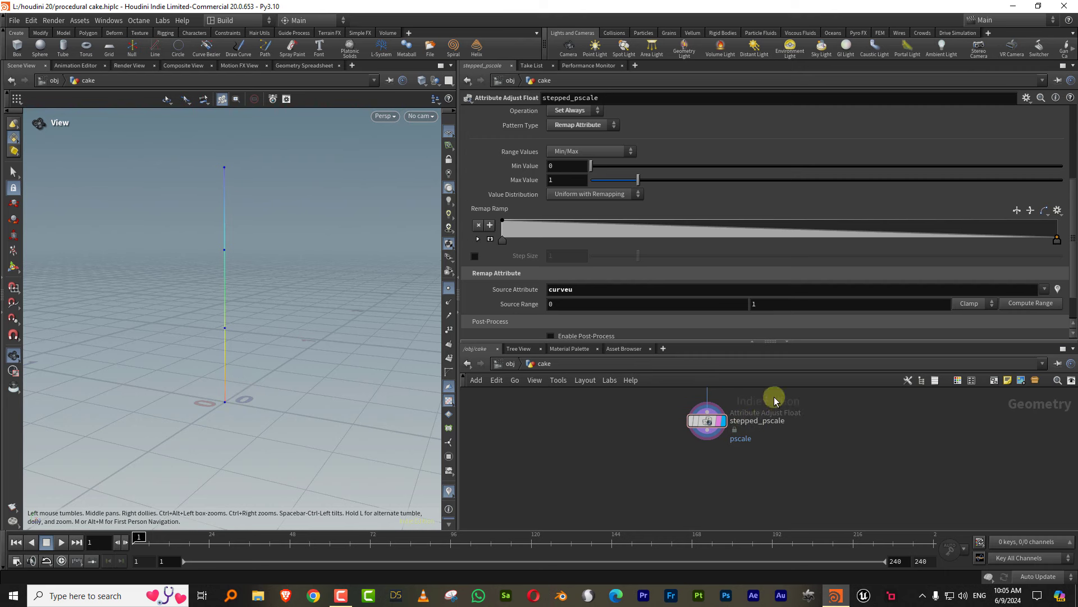
pyautogui.middleClick(675, 419)
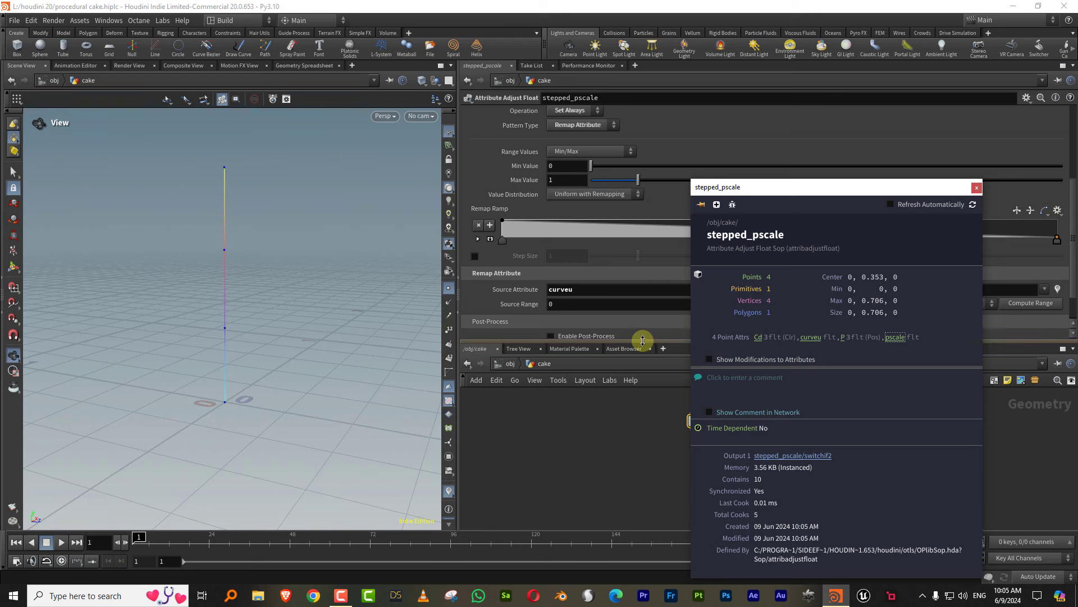
pyautogui.moveTo(643, 339); pyautogui.dragTo(674, 218)
pyautogui.scroll(3, 814, 349)
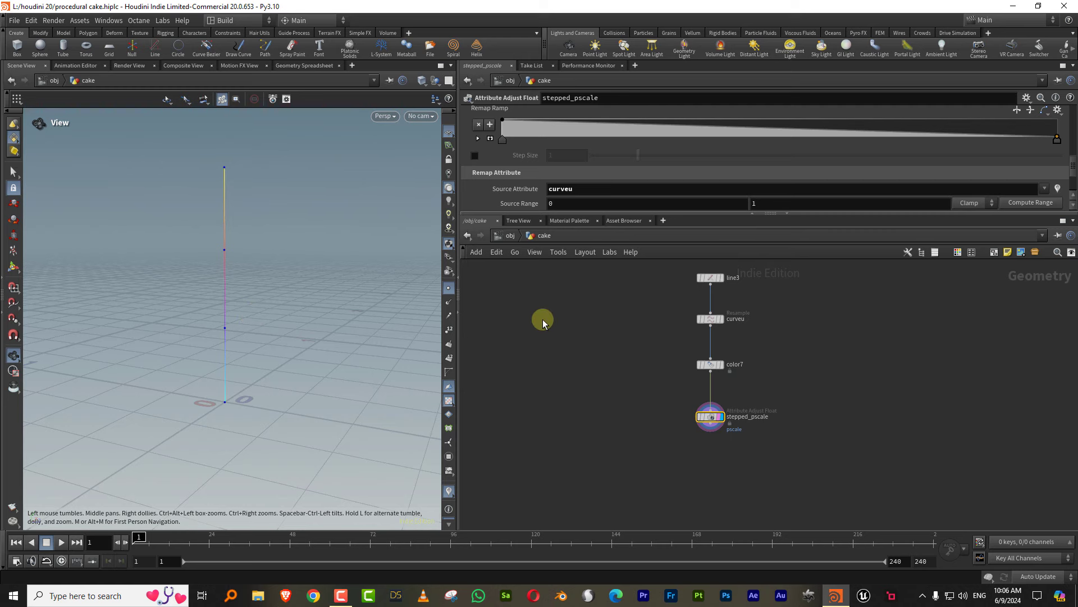
pyautogui.moveTo(796, 391); pyautogui.dragTo(748, 342, button='middle')
# Add a separate circle1 node and set its divisions to 100
pyautogui.press('Tab')
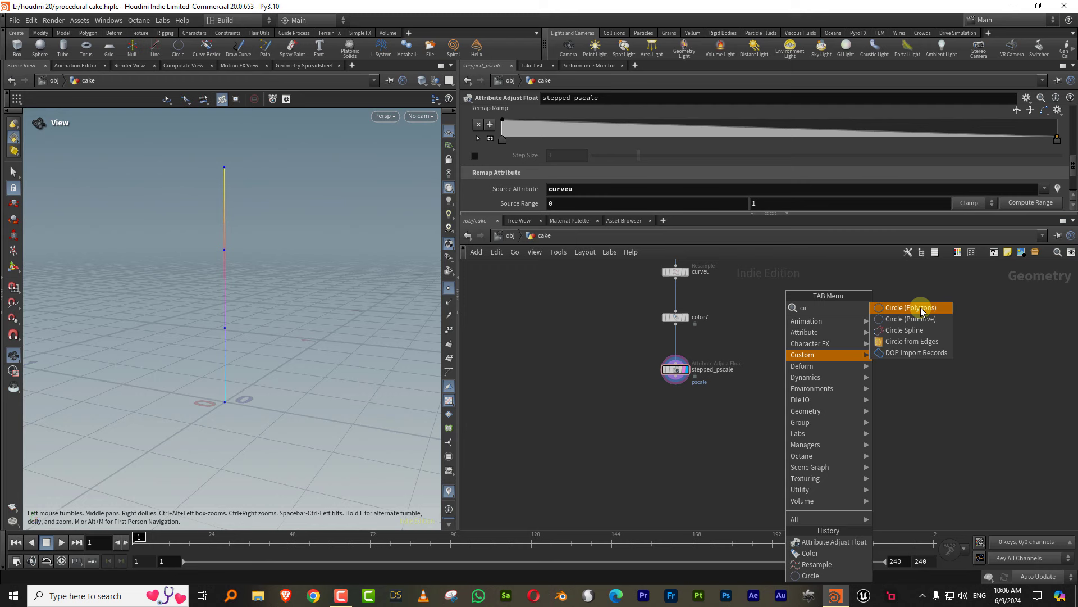
pyautogui.click(885, 307)
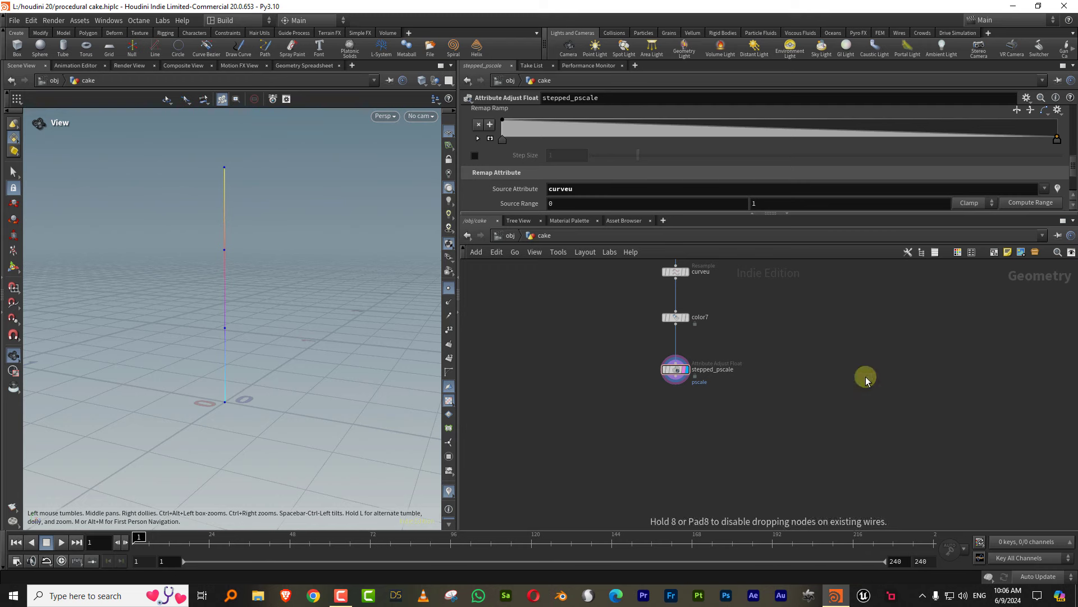
pyautogui.click(865, 379)
pyautogui.scroll(-3, 231, 378)
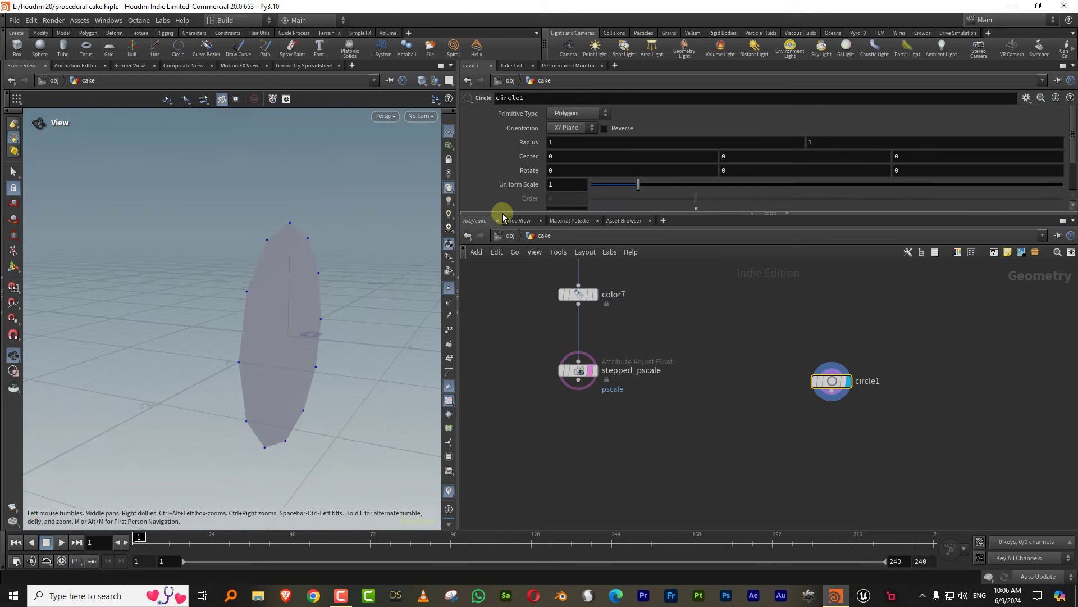
pyautogui.moveTo(633, 215); pyautogui.dragTo(626, 331)
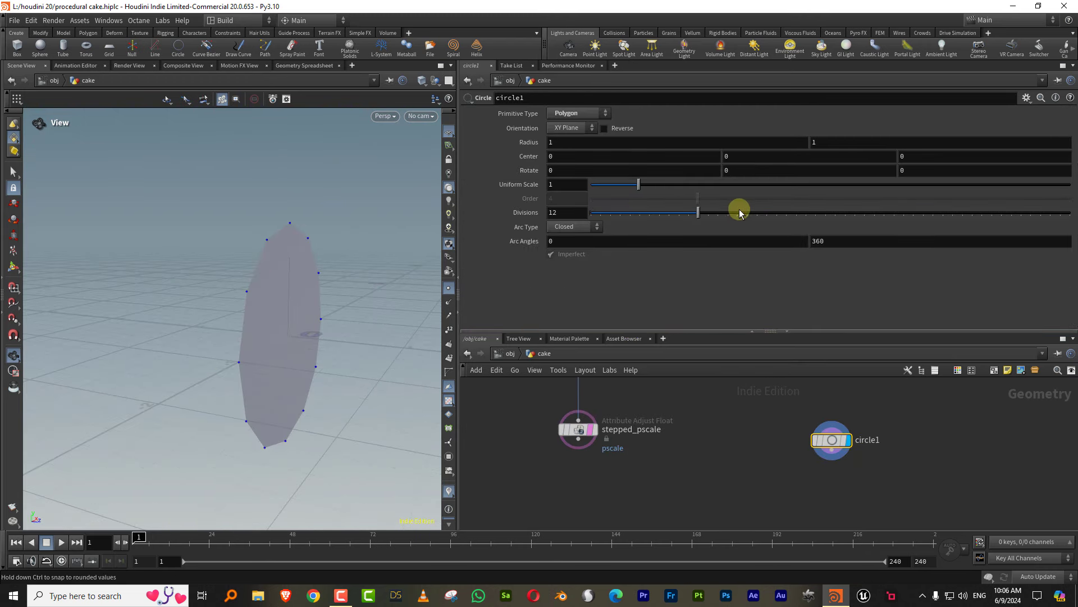
pyautogui.moveTo(739, 212); pyautogui.dragTo(1070, 212)
pyautogui.click(567, 213)
pyautogui.write('1')
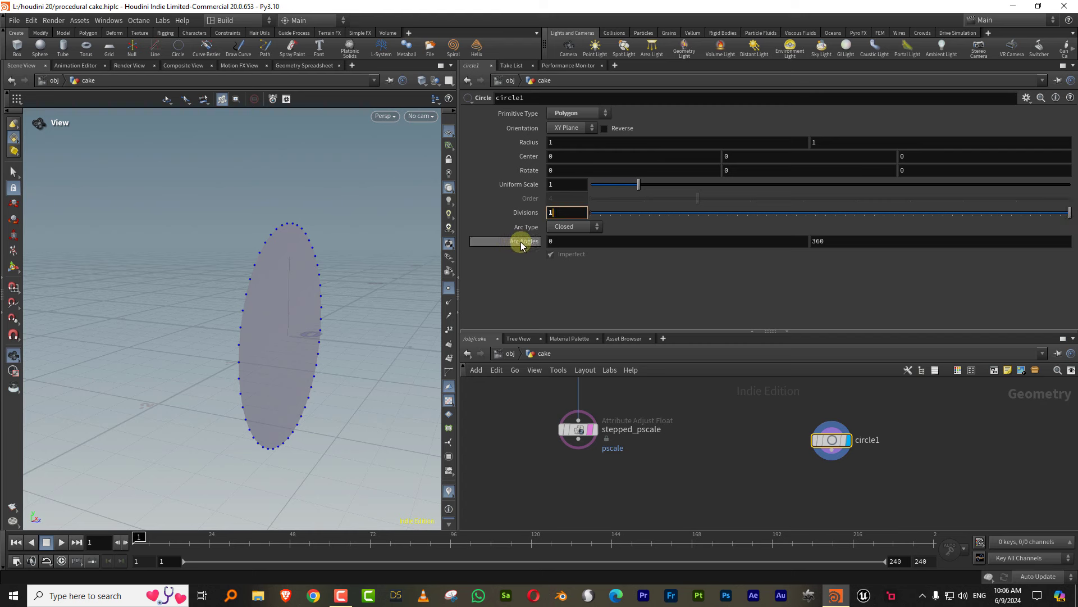
pyautogui.write('00')
pyautogui.press('Return')
# Scale circle1 down to a uniform scale of 0.56
pyautogui.moveTo(349, 313); pyautogui.dragTo(313, 309)
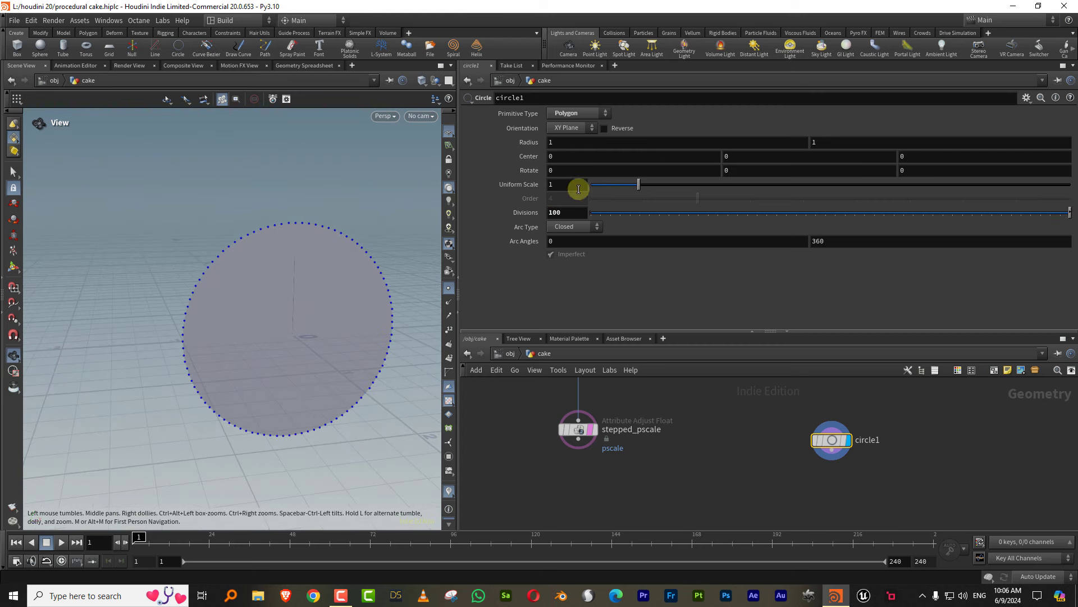
pyautogui.moveTo(628, 185); pyautogui.dragTo(617, 186)
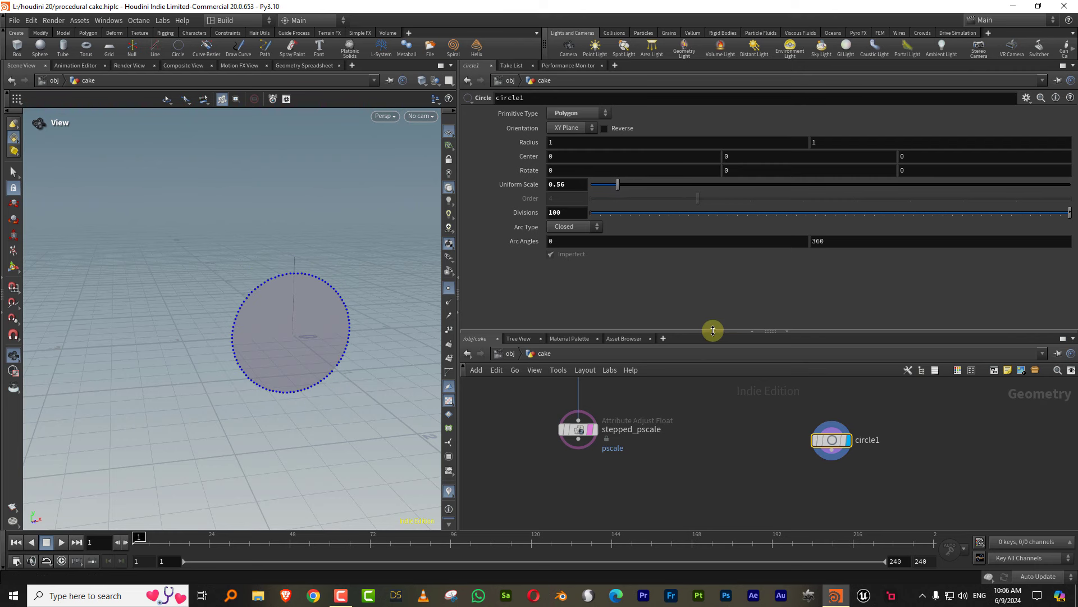
pyautogui.moveTo(713, 330); pyautogui.dragTo(714, 214)
pyautogui.press('Tab')
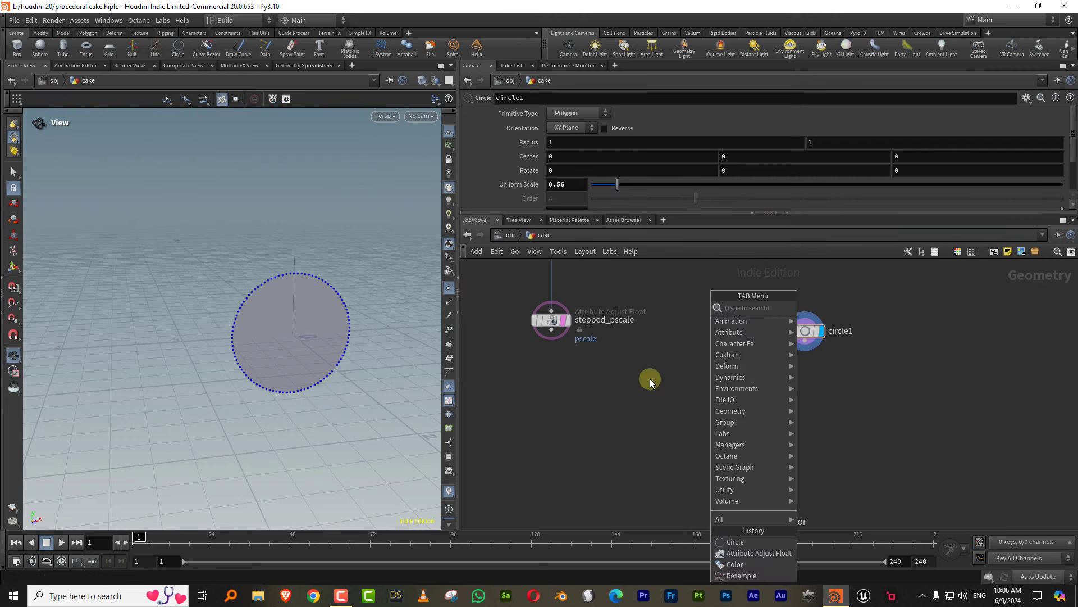
# Add sweep1 taking stepped_pscale as the path and circle1 as the cross-section, and display it
pyautogui.write('copy')
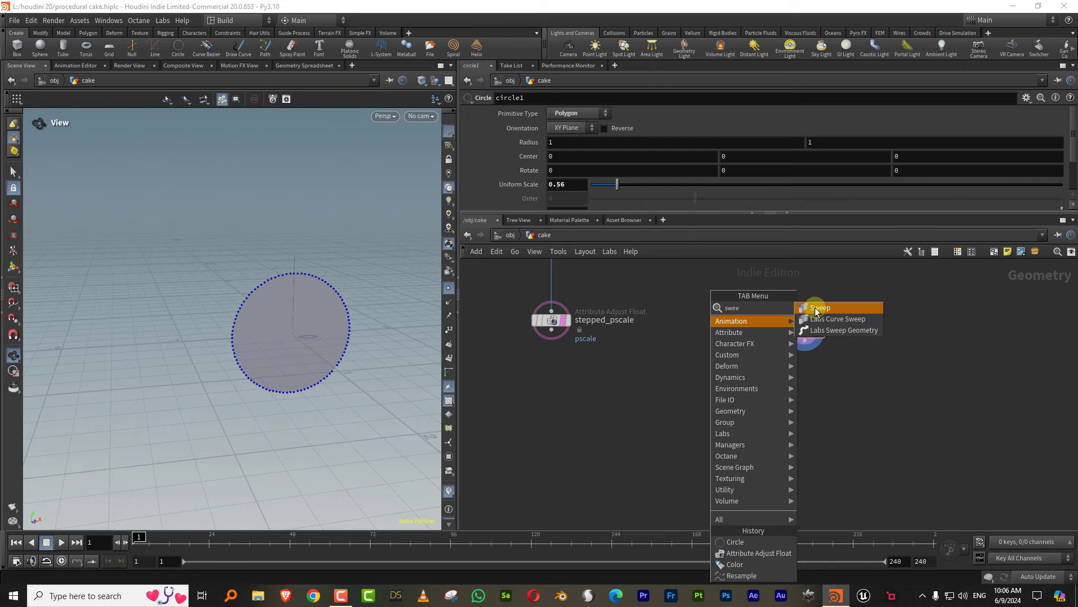
pyautogui.press('Escape')
pyautogui.click(655, 431)
pyautogui.click(551, 330)
pyautogui.click(650, 433)
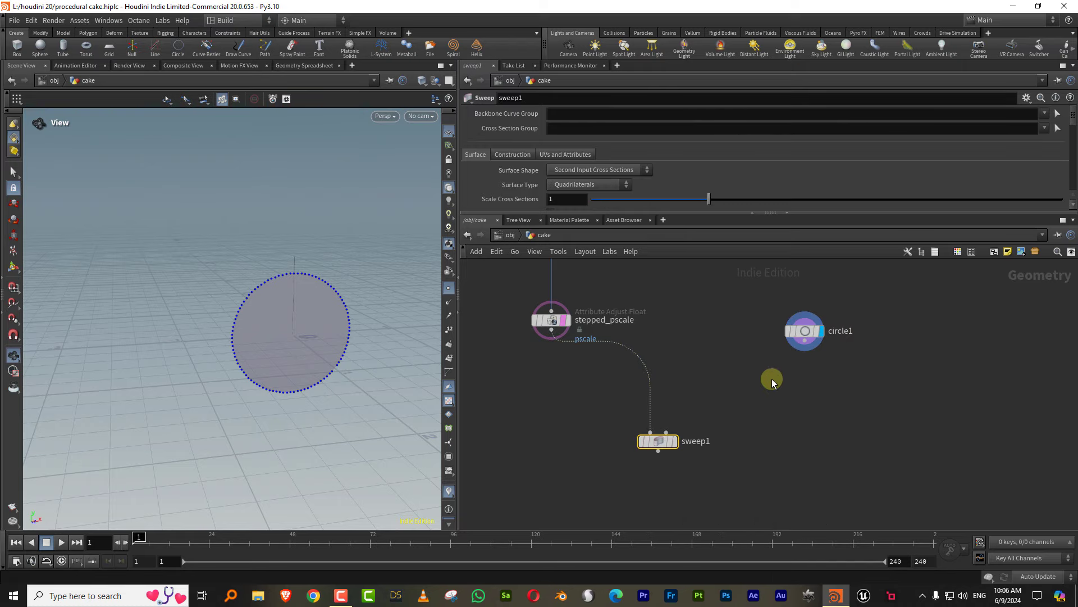
pyautogui.click(796, 347)
pyautogui.click(666, 433)
pyautogui.click(675, 441)
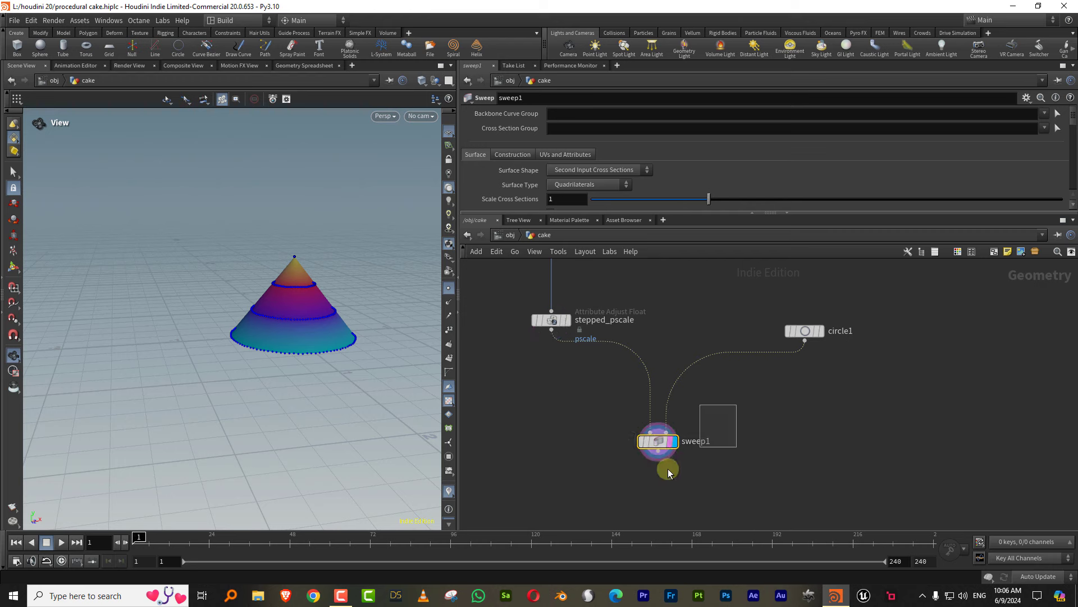
# Set sweep1's End Cap Type to Single Polygon to close the cone
pyautogui.moveTo(337, 305)
pyautogui.mouseDown()
pyautogui.moveTo(349, 318)
pyautogui.moveTo(352, 294)
pyautogui.moveTo(308, 294)
pyautogui.mouseUp()
pyautogui.moveTo(579, 214); pyautogui.dragTo(579, 307)
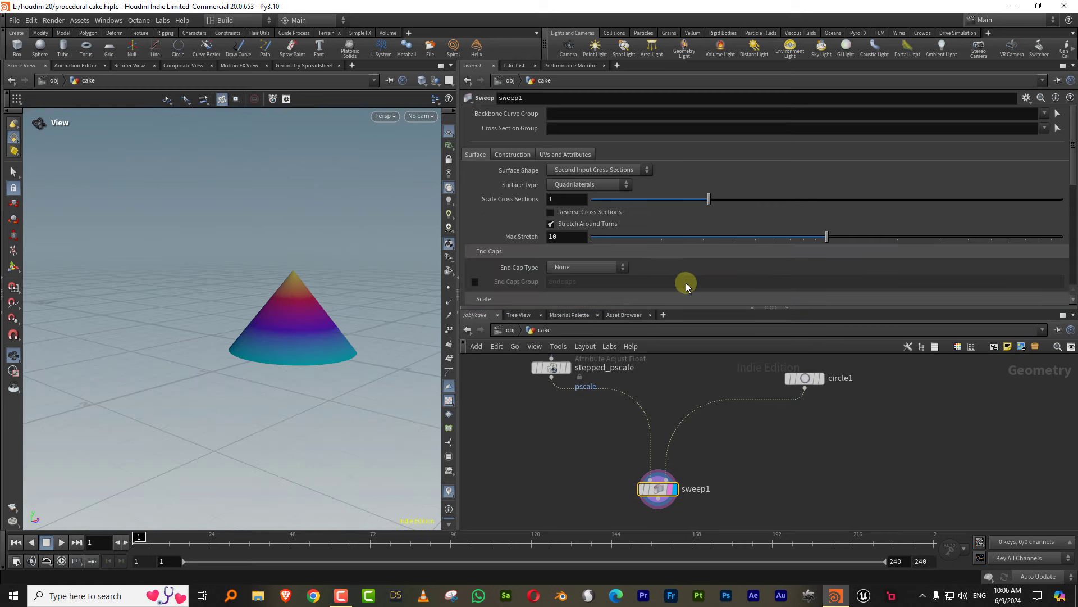
pyautogui.click(594, 268)
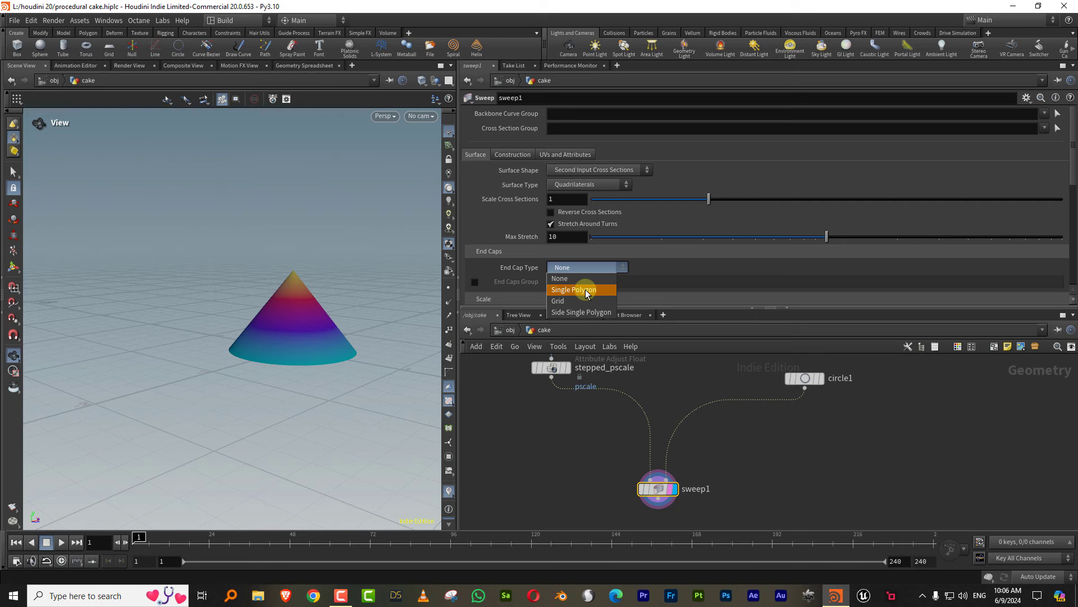
pyautogui.click(586, 291)
pyautogui.moveTo(328, 330); pyautogui.dragTo(329, 344)
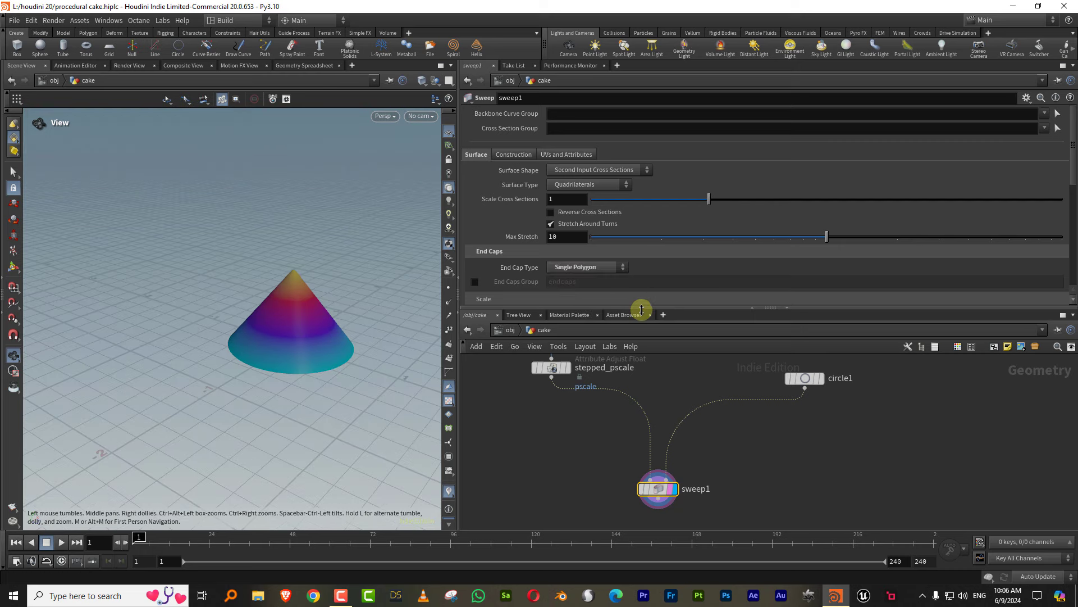
pyautogui.moveTo(641, 309); pyautogui.dragTo(641, 234)
pyautogui.moveTo(627, 290); pyautogui.dragTo(638, 372, button='middle')
pyautogui.click(622, 399)
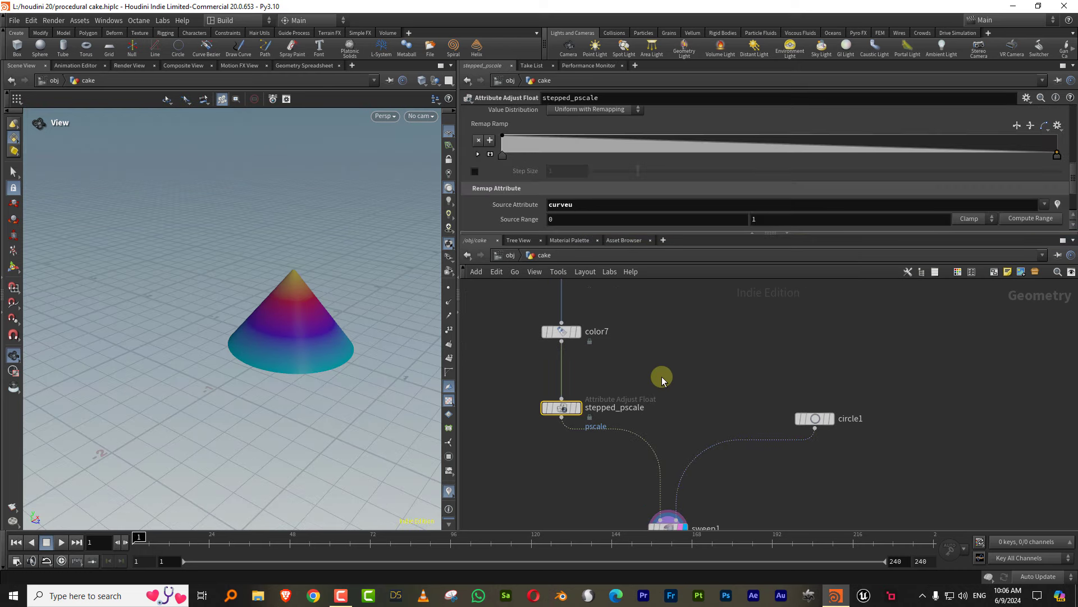
# Colour the stepped_pscale node yellow and set its minimum value to 0.52
pyautogui.press('c')
pyautogui.click(1050, 469)
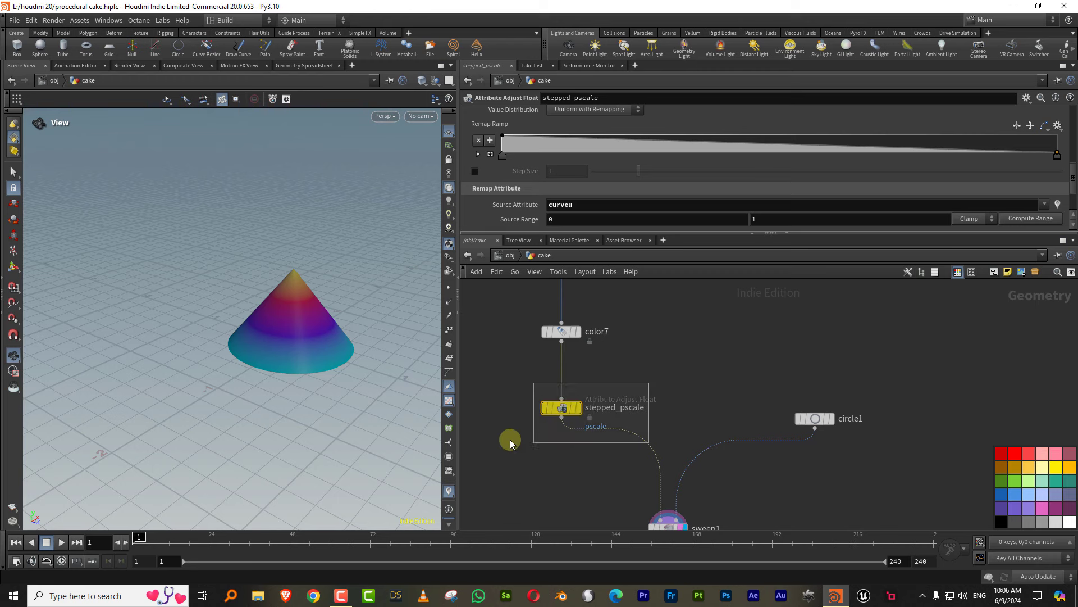
pyautogui.moveTo(770, 233); pyautogui.dragTo(770, 289)
pyautogui.moveTo(591, 124); pyautogui.dragTo(616, 125)
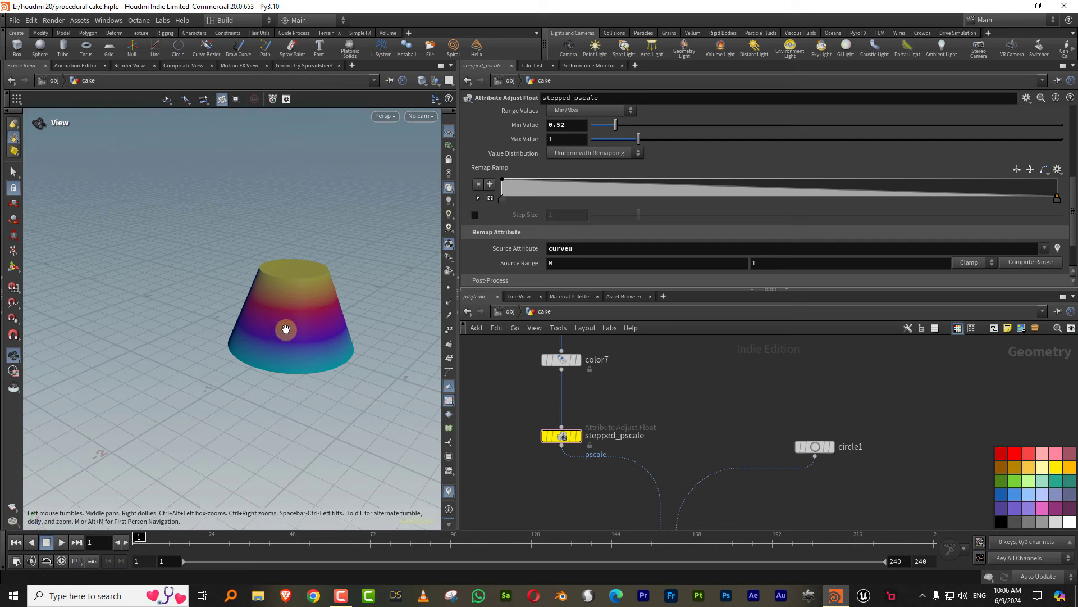
pyautogui.moveTo(284, 324); pyautogui.dragTo(337, 301)
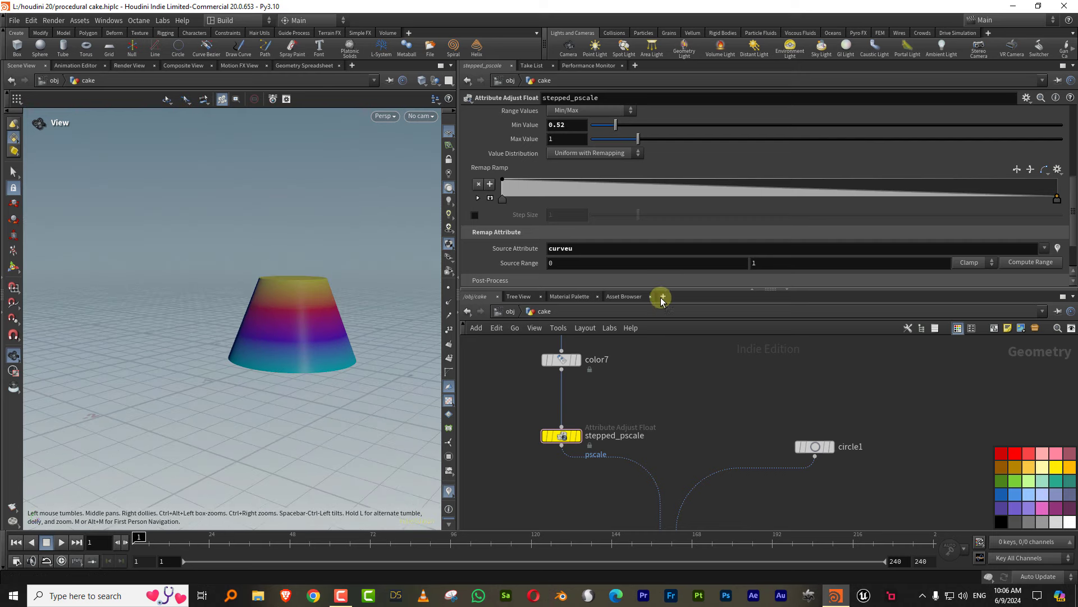
pyautogui.moveTo(696, 289); pyautogui.dragTo(702, 247)
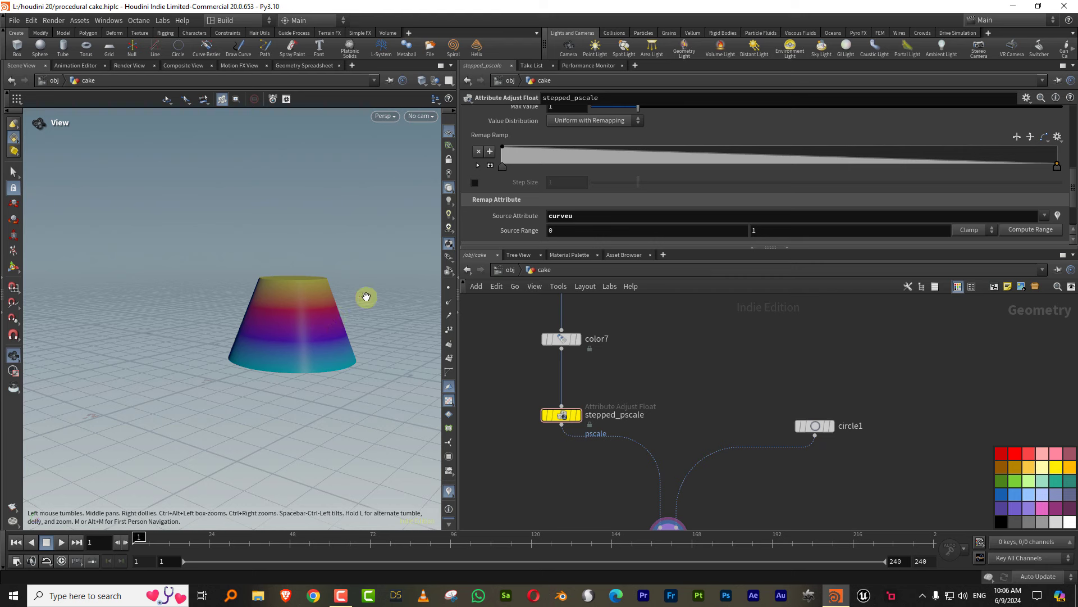
# Display stepped_pscale's bare curve in the viewport with point markers shown
pyautogui.moveTo(689, 377); pyautogui.dragTo(682, 299, button='middle')
pyautogui.scroll(-2, 685, 314)
pyautogui.press('Tab')
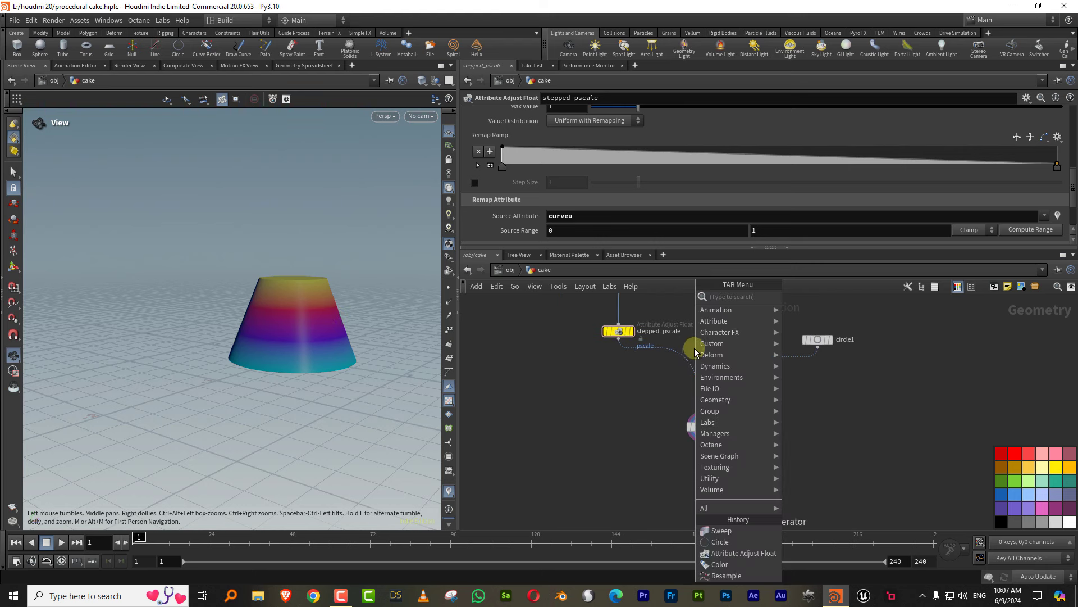
pyautogui.scroll(2, 623, 387)
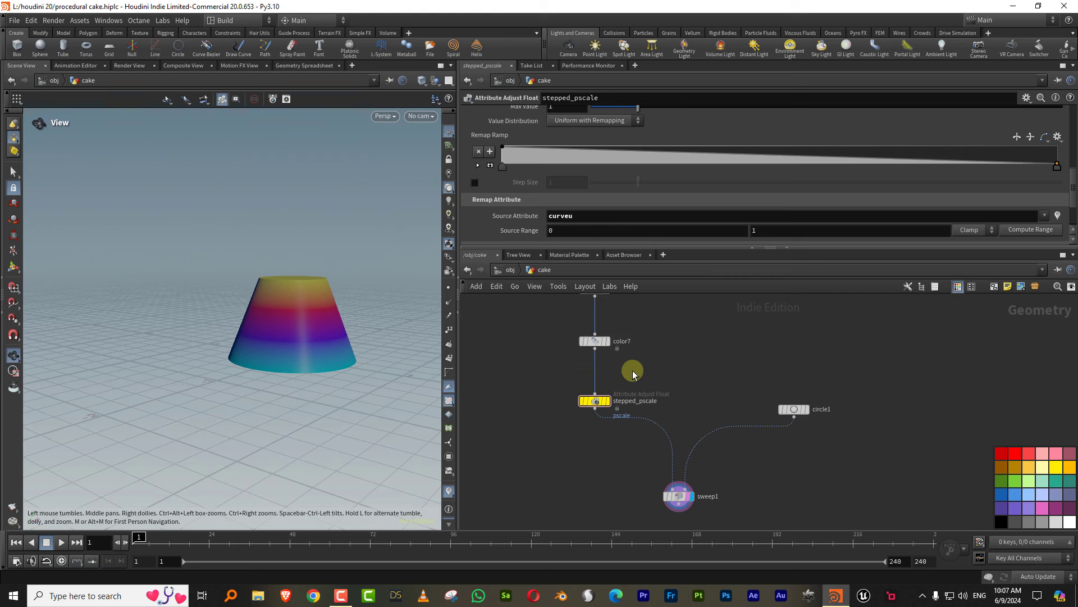
pyautogui.click(600, 408)
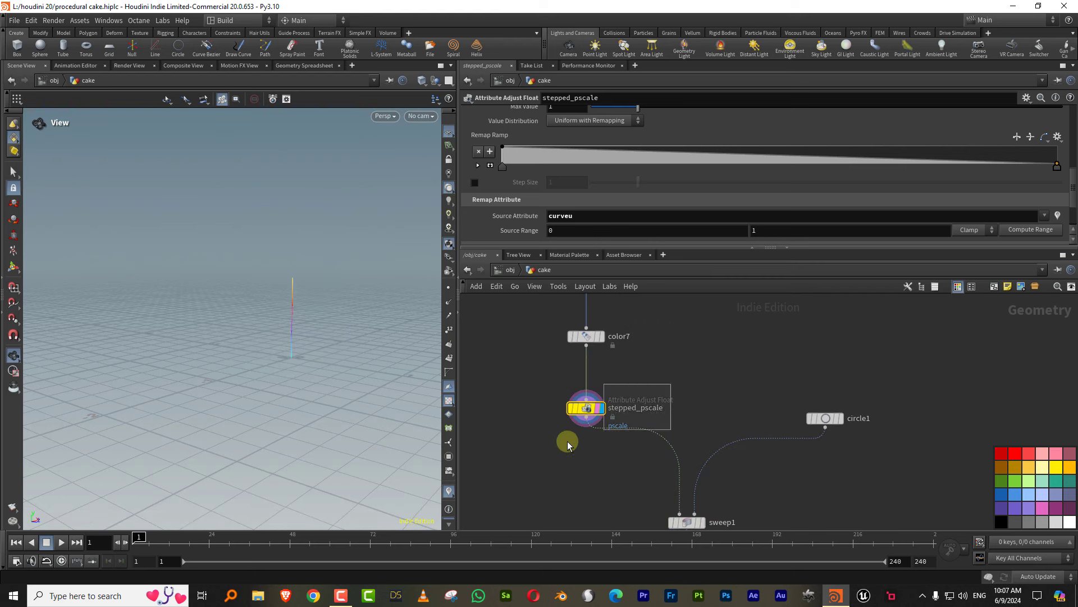
pyautogui.moveTo(313, 330); pyautogui.dragTo(294, 337)
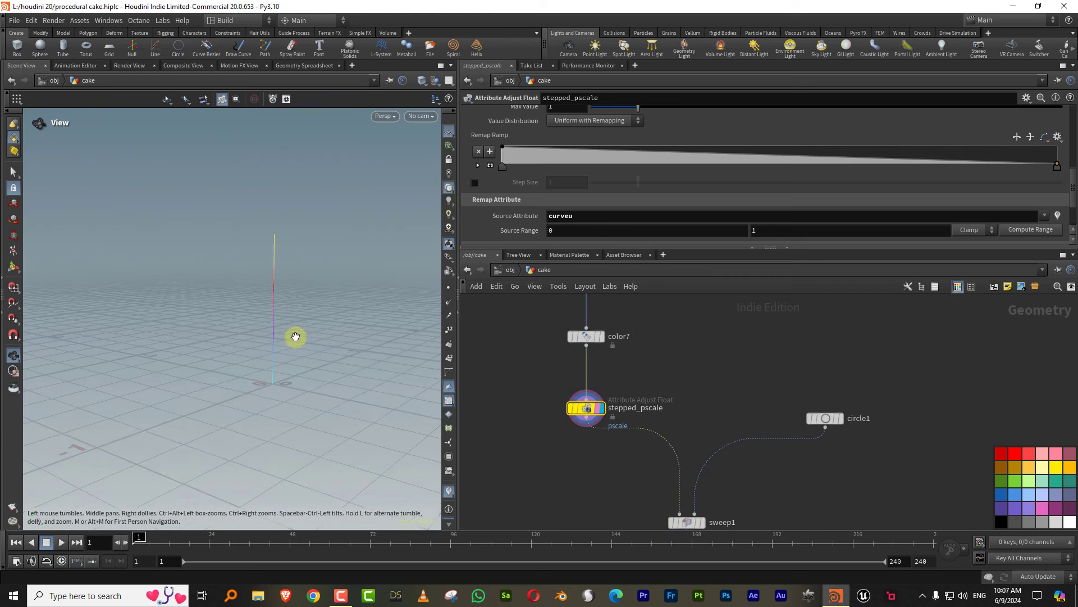
pyautogui.click(449, 331)
pyautogui.click(450, 330)
pyautogui.click(448, 287)
# Insert convertline1 (Convert Line) under stepped_pscale and make it the displayed node
pyautogui.moveTo(600, 476); pyautogui.dragTo(590, 416, button='middle')
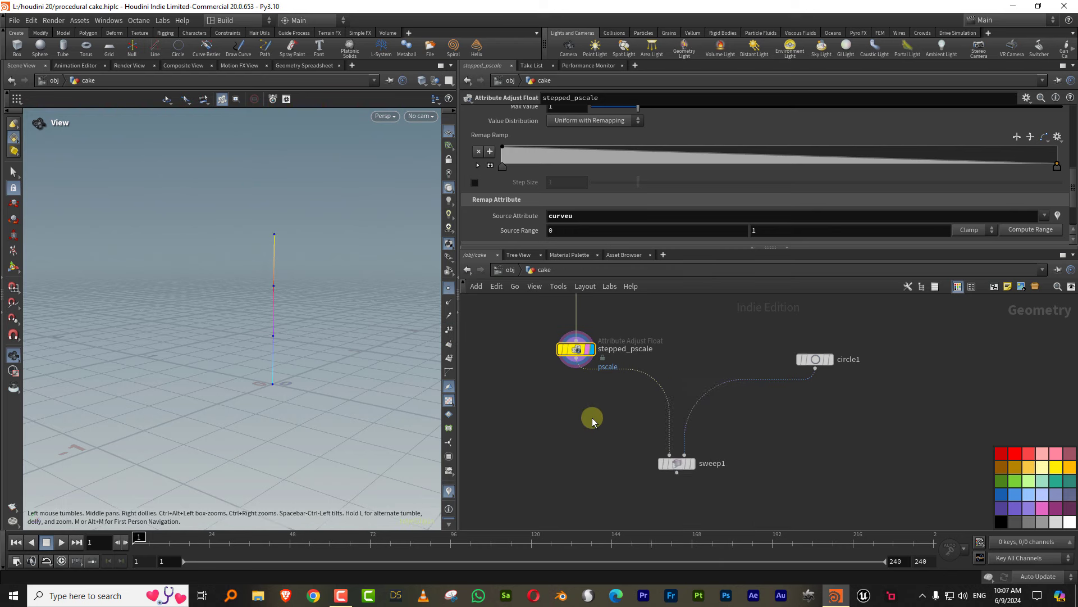
pyautogui.press('Tab')
pyautogui.write('lin')
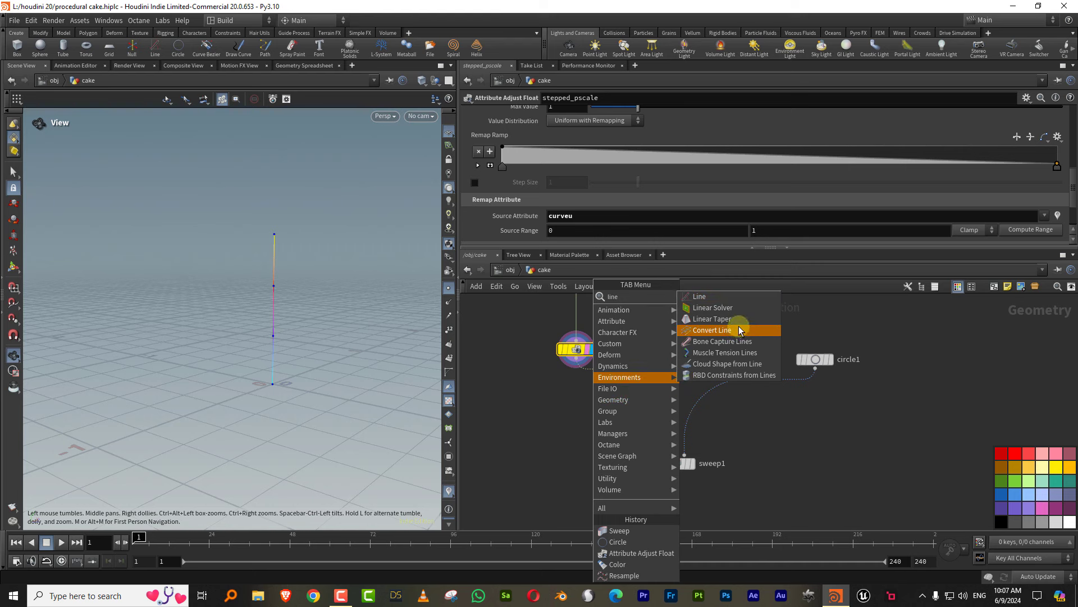
pyautogui.click(734, 331)
pyautogui.click(581, 396)
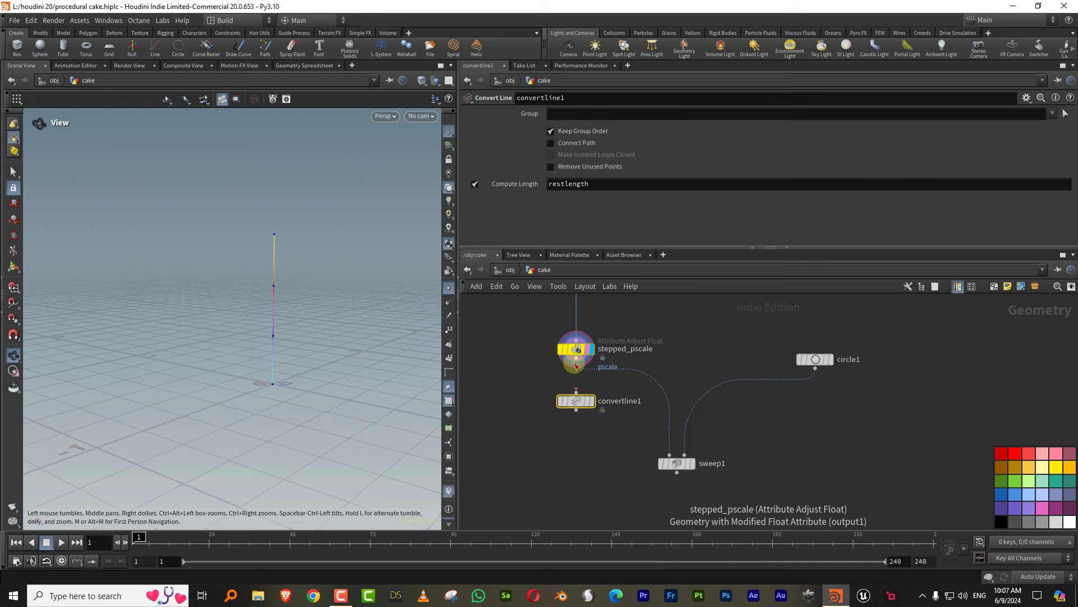
pyautogui.click(594, 404)
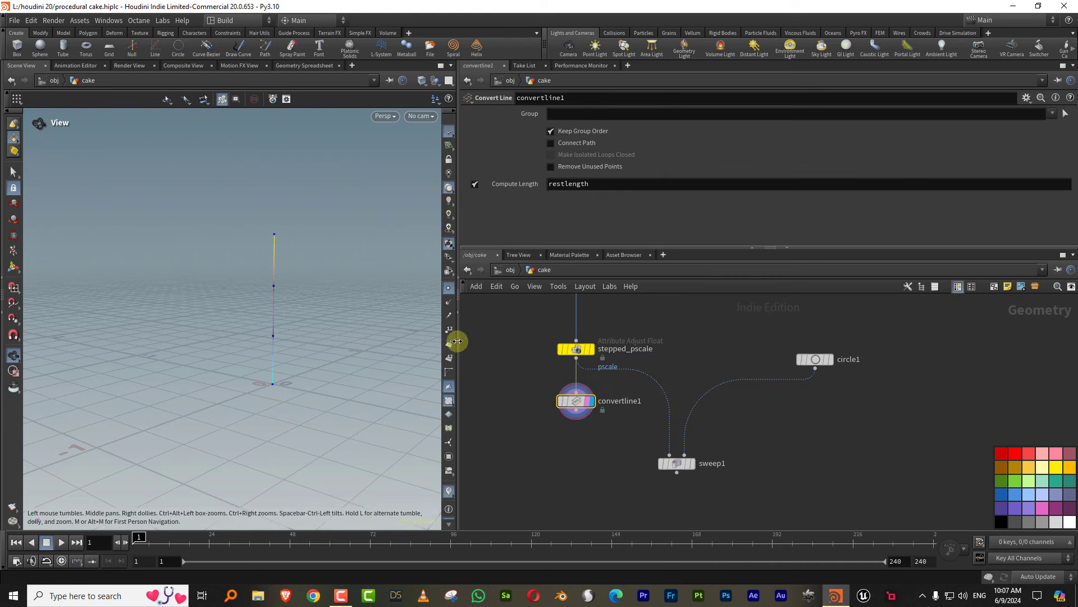
pyautogui.moveTo(273, 328); pyautogui.dragTo(277, 373, button='right')
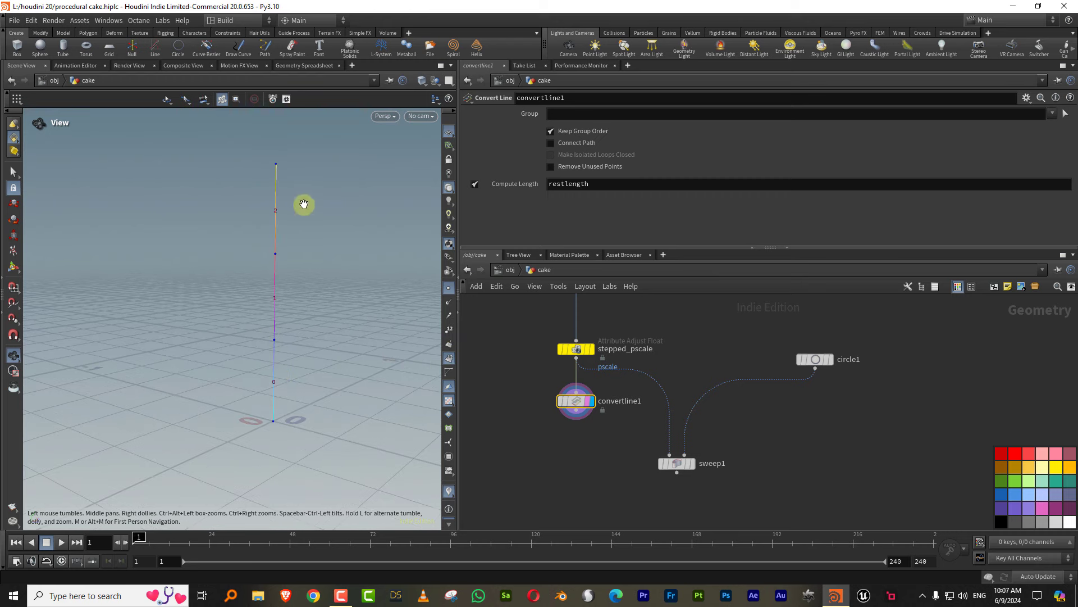
# Insert a For-Each Primitive loop (foreach_begin4 to foreach_end4) with foreach_begin4 wired to convertline1
pyautogui.press('Tab')
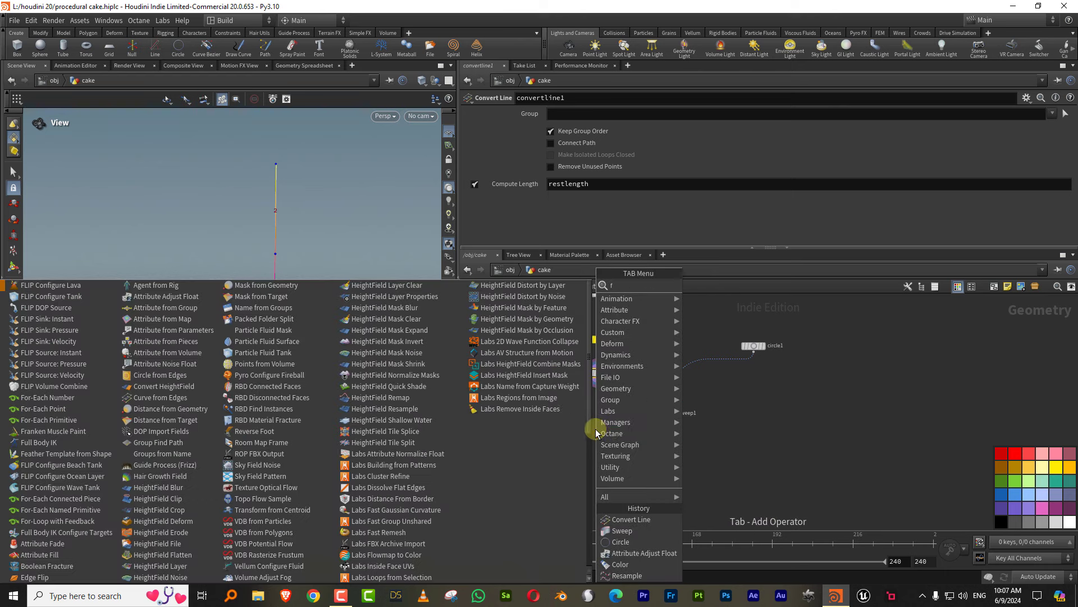
pyautogui.write('fore')
pyautogui.press('Down')
pyautogui.press('Down')
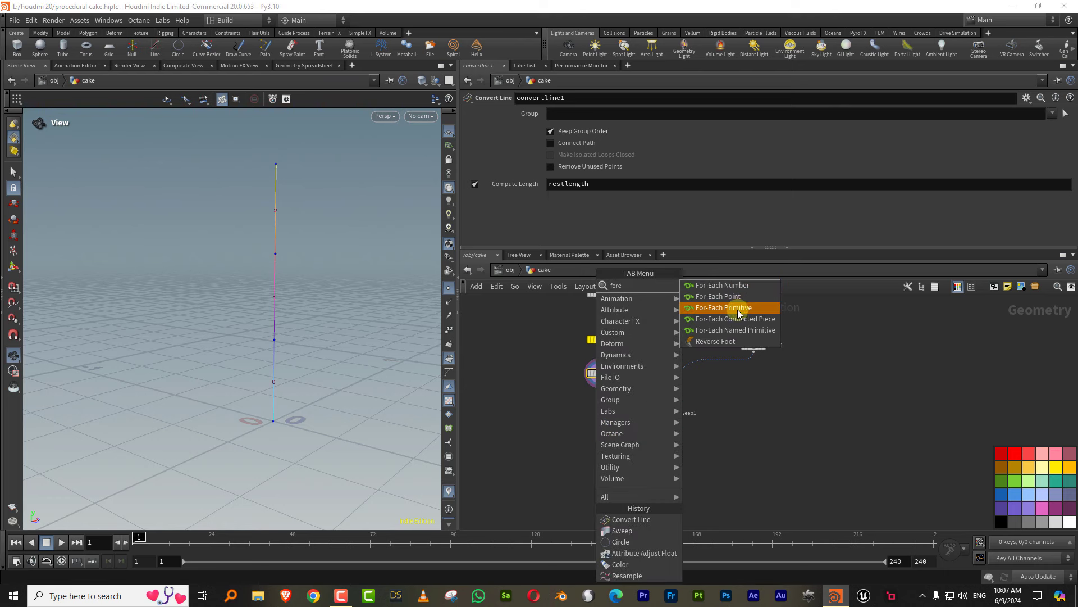
pyautogui.press('Return')
pyautogui.click(597, 435)
pyautogui.scroll(2, 608, 405)
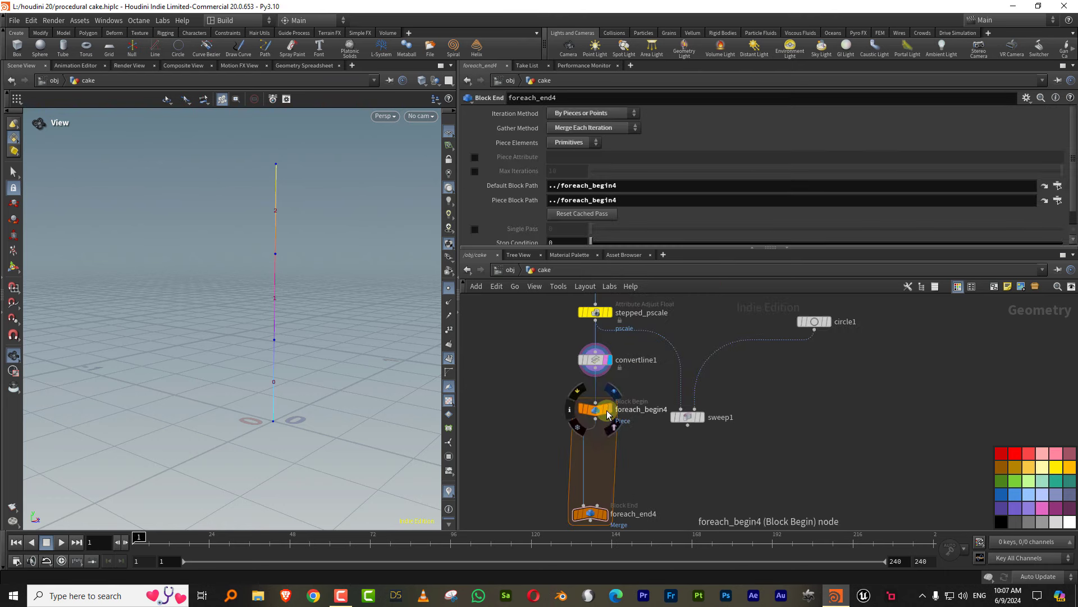
pyautogui.moveTo(613, 414); pyautogui.dragTo(604, 414)
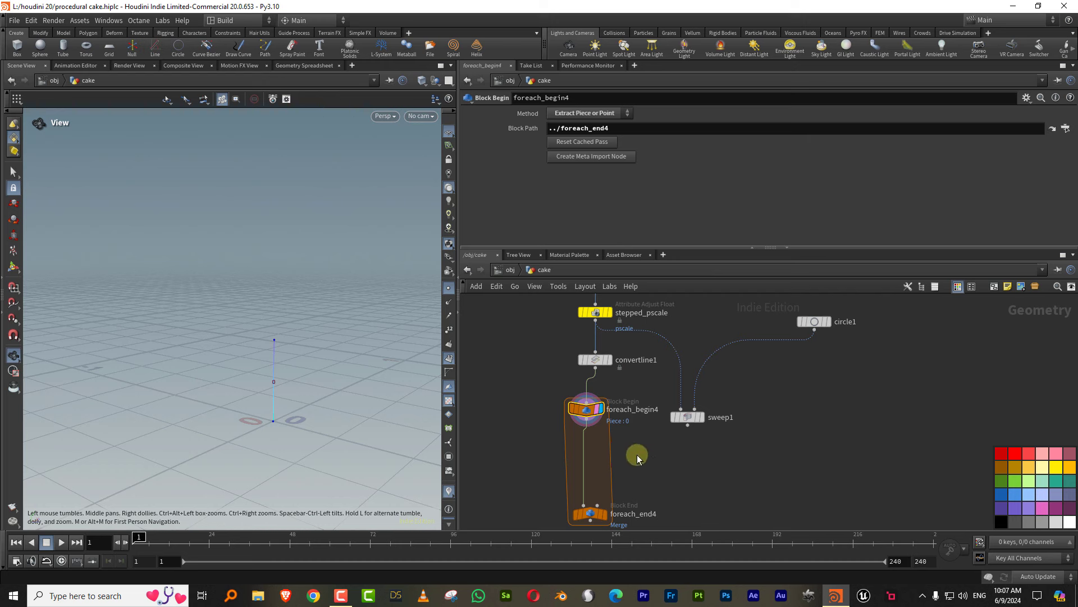
pyautogui.press('Tab')
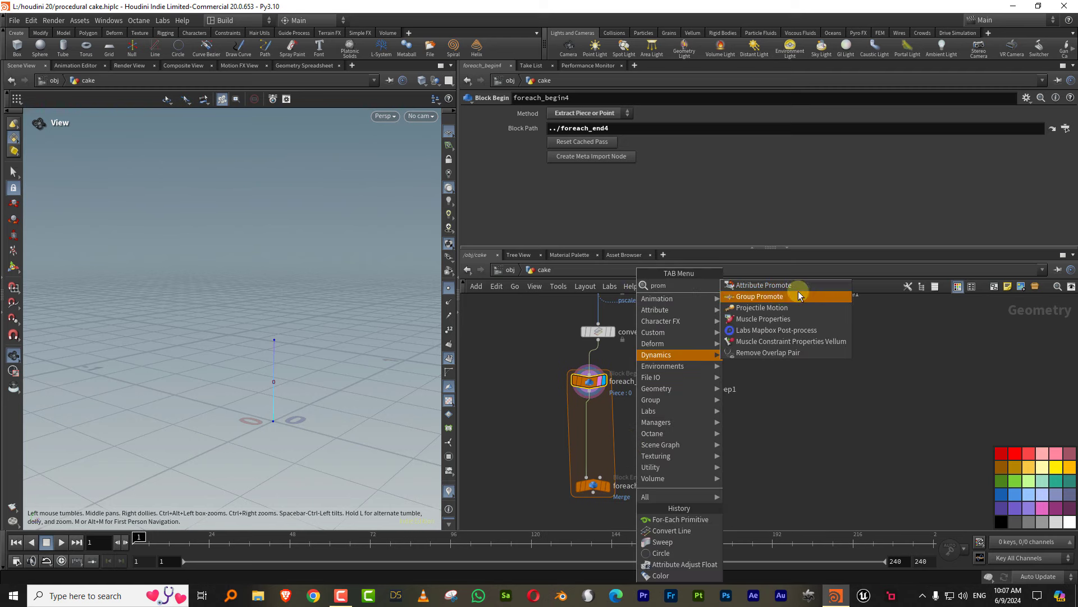
# Add attribpromote1 inside the for-each block, promoting Cd and pscale from points to primitives
pyautogui.click(798, 291)
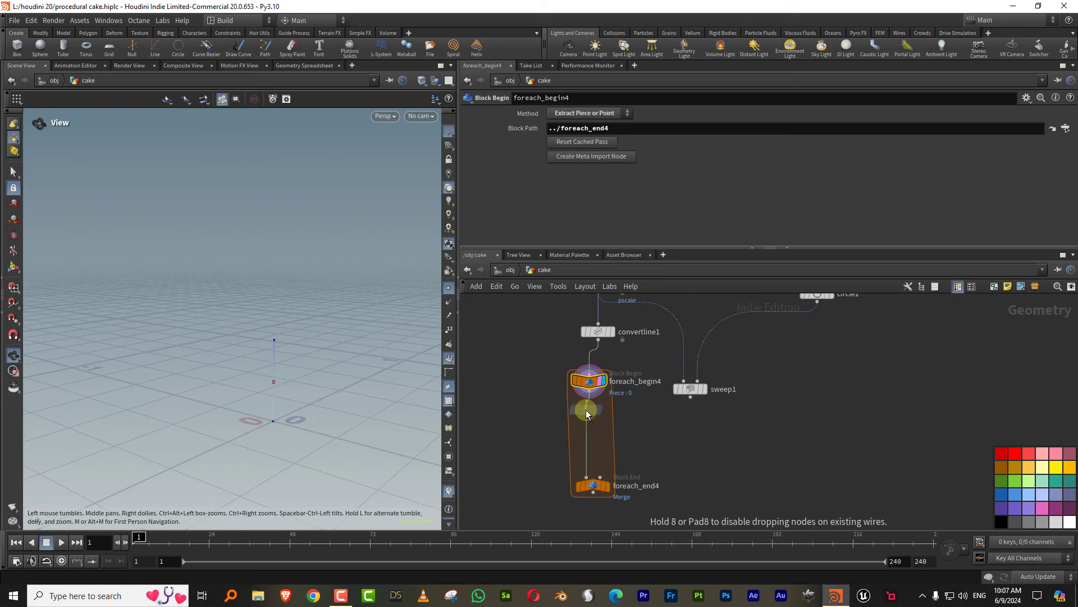
pyautogui.click(585, 410)
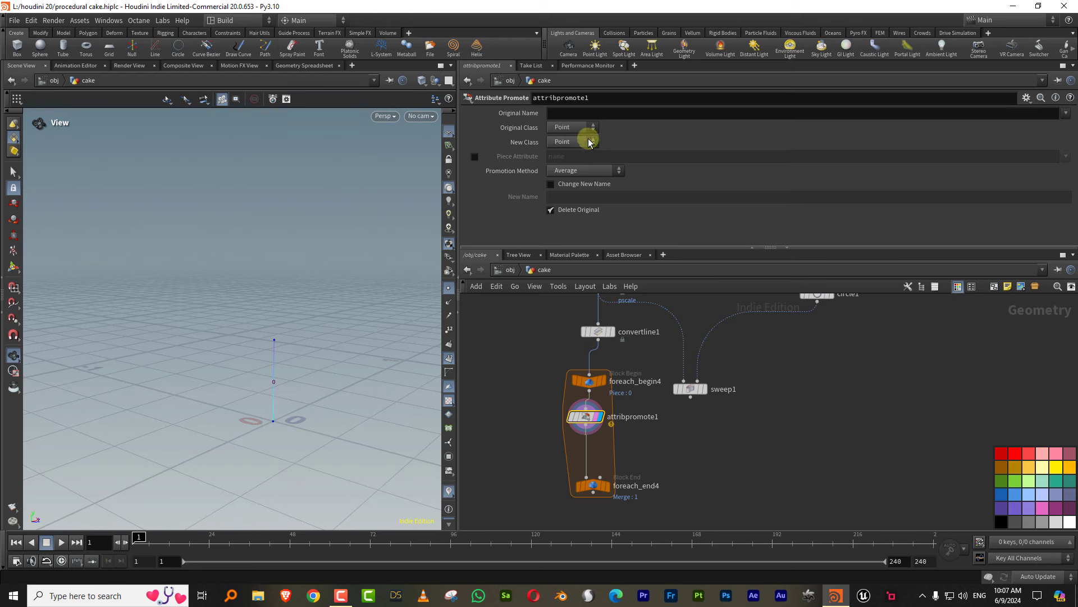
pyautogui.click(1065, 113)
pyautogui.click(1044, 125)
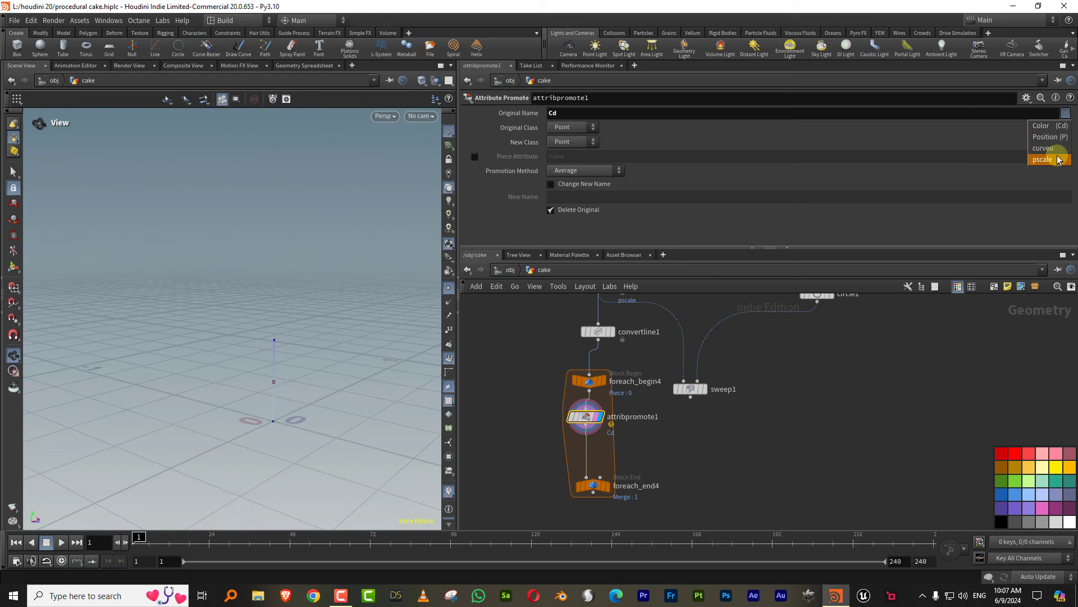
pyautogui.click(1045, 159)
pyautogui.click(582, 143)
pyautogui.click(572, 172)
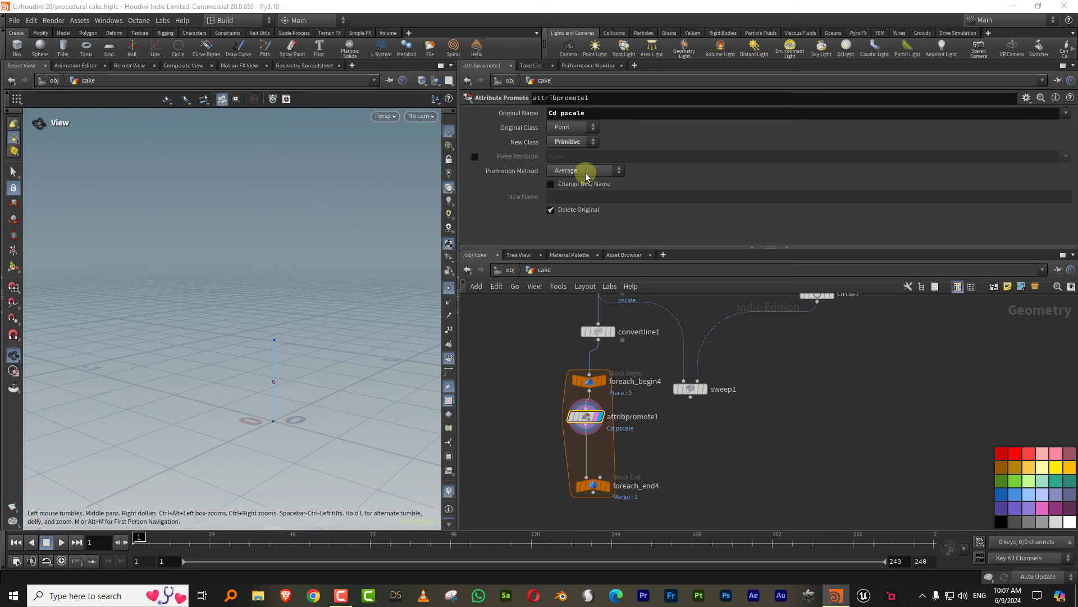
# Set attribpromote1's Promotion Method to Average and frame the for-each nodes
pyautogui.click(560, 169)
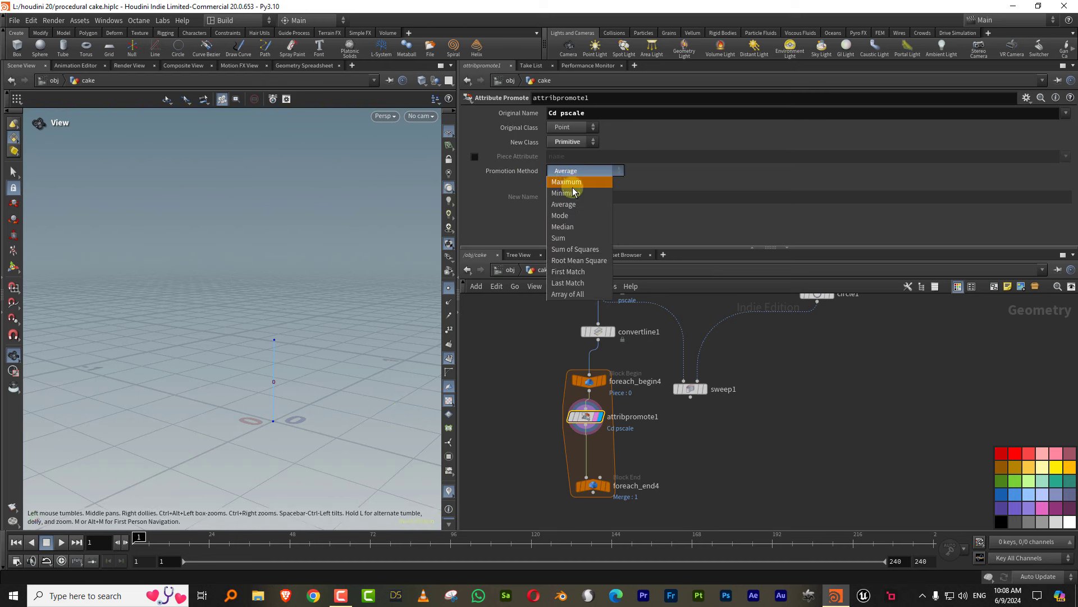
pyautogui.click(570, 181)
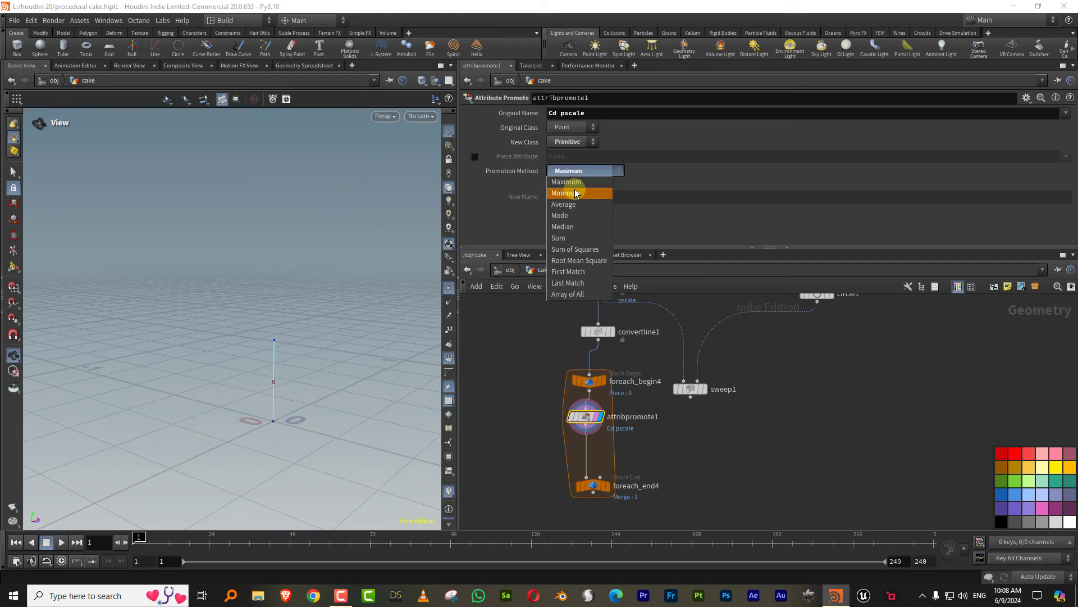
pyautogui.click(576, 193)
pyautogui.click(573, 170)
pyautogui.click(577, 175)
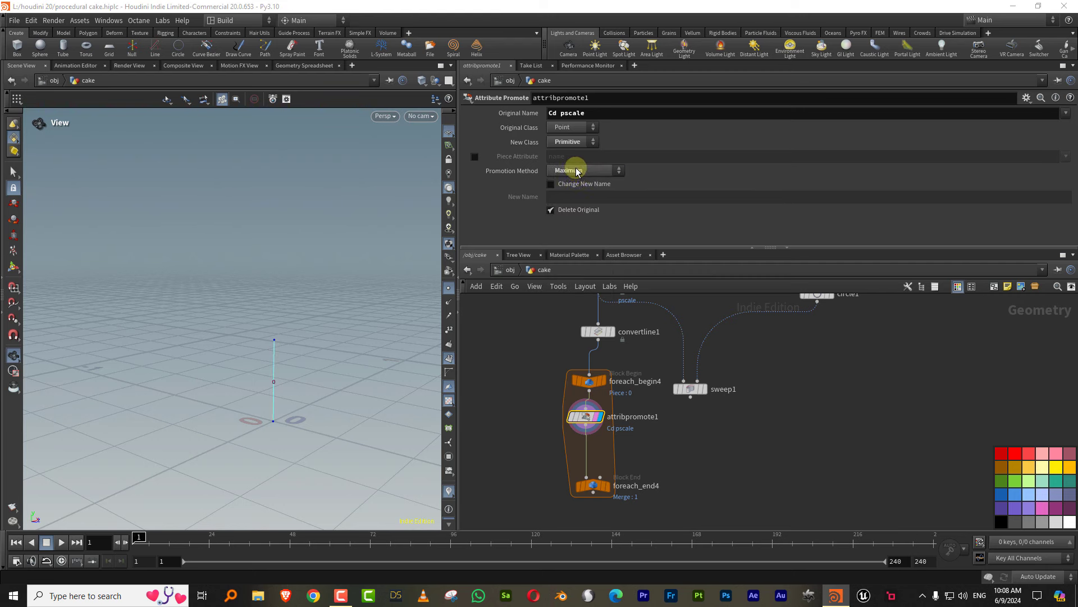
pyautogui.click(569, 201)
pyautogui.moveTo(678, 490); pyautogui.dragTo(626, 390, button='middle')
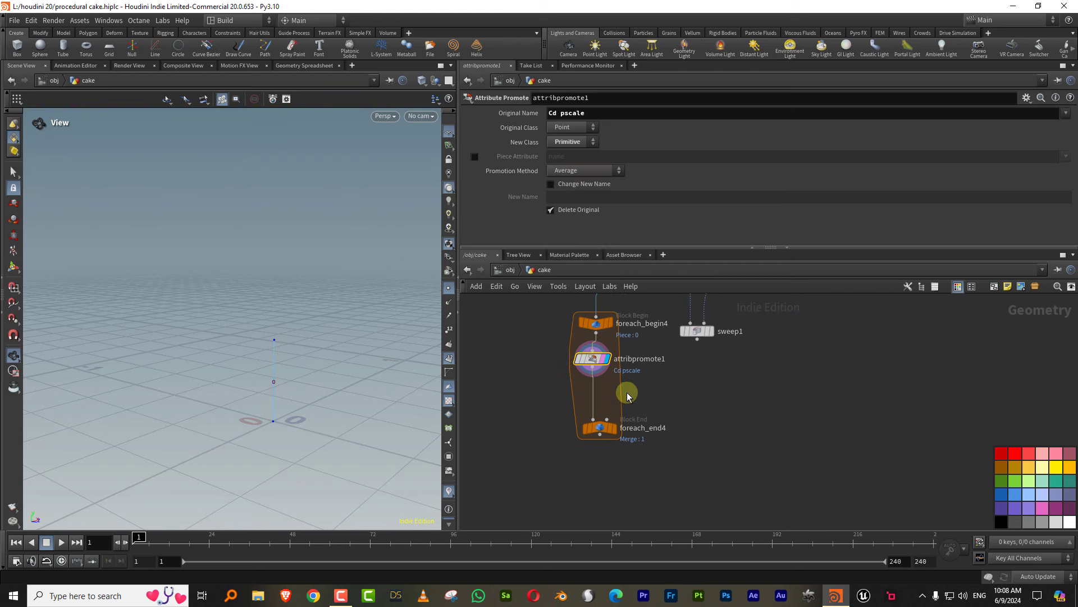
pyautogui.scroll(2, 650, 381)
pyautogui.scroll(2, 645, 414)
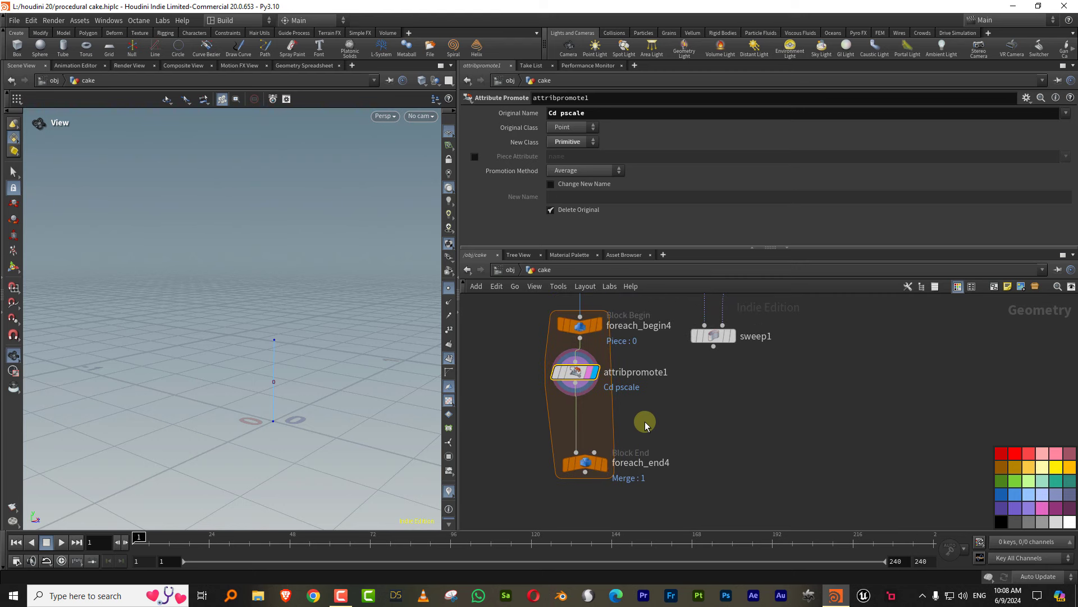
pyautogui.press('Tab')
# Add a second Attribute Promote in the loop moving Cd and pscale from primitives back to points
pyautogui.click(691, 580)
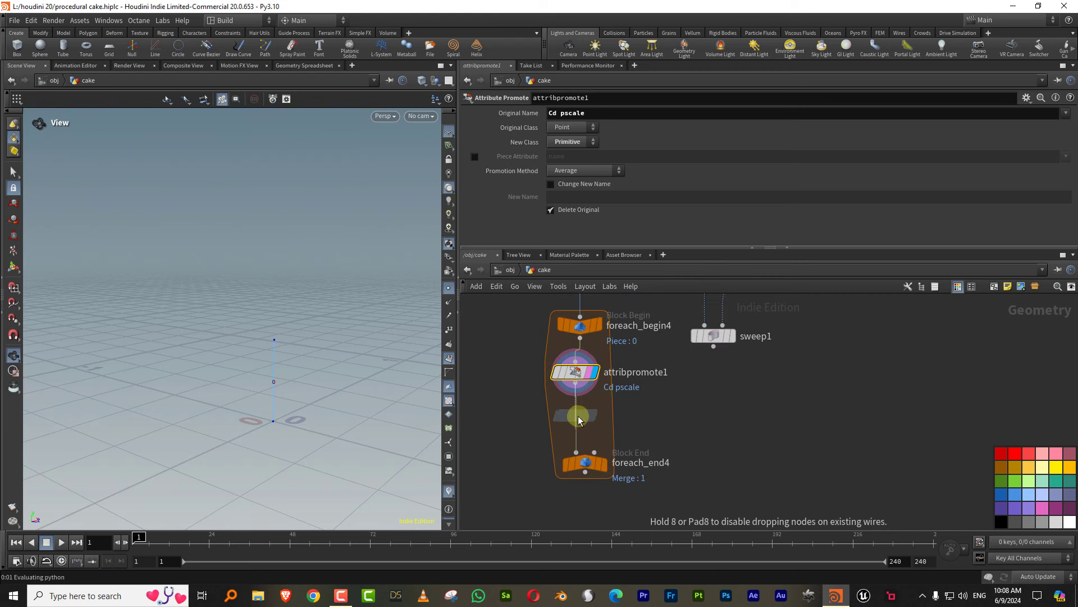
pyautogui.click(579, 419)
pyautogui.click(577, 127)
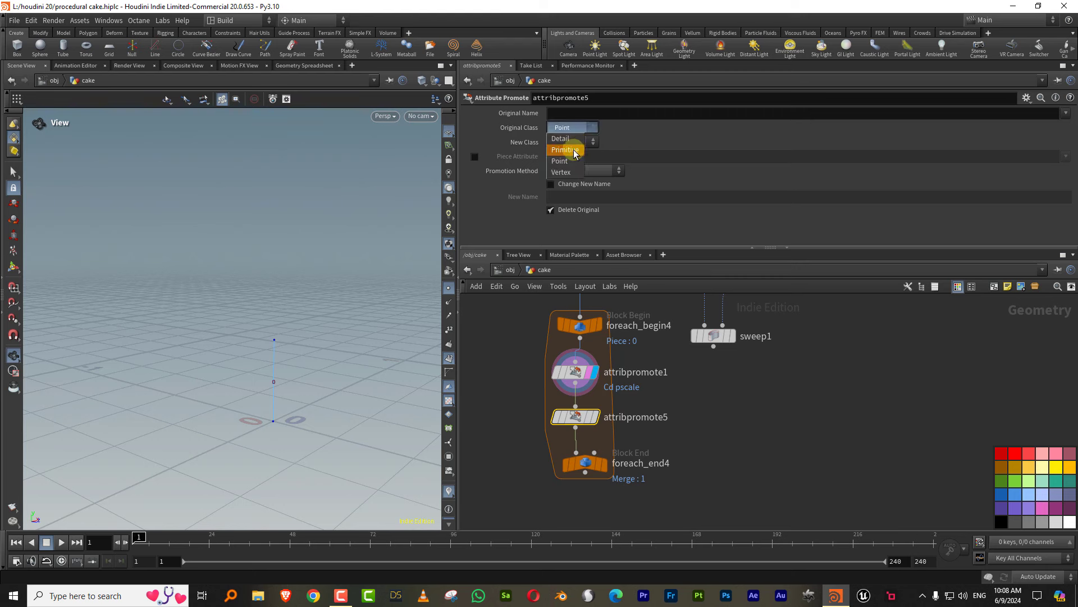
pyautogui.click(573, 147)
pyautogui.click(1066, 112)
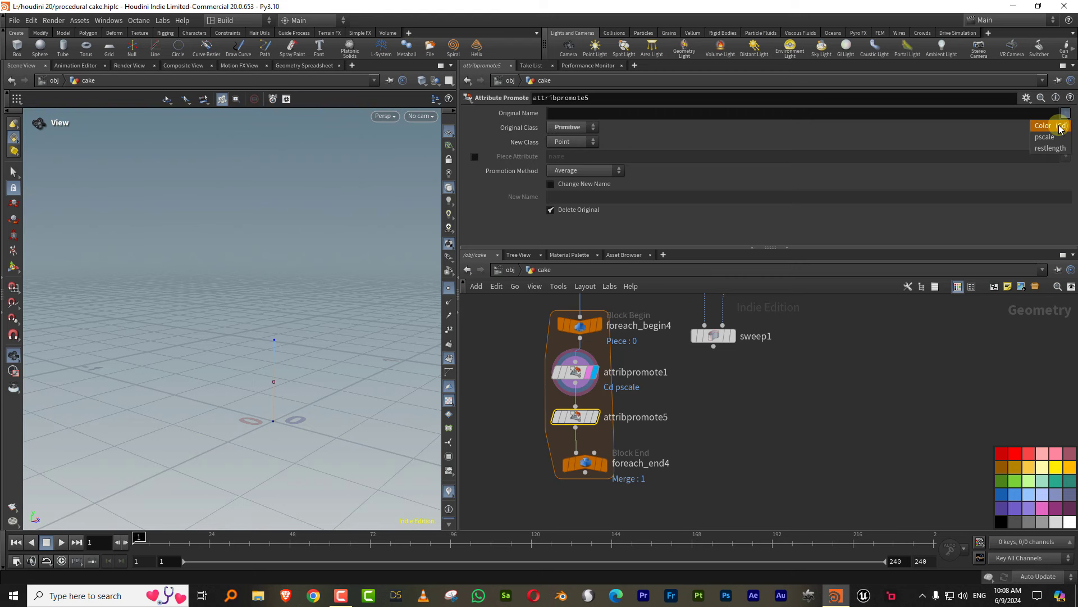
pyautogui.click(1055, 125)
pyautogui.click(1066, 113)
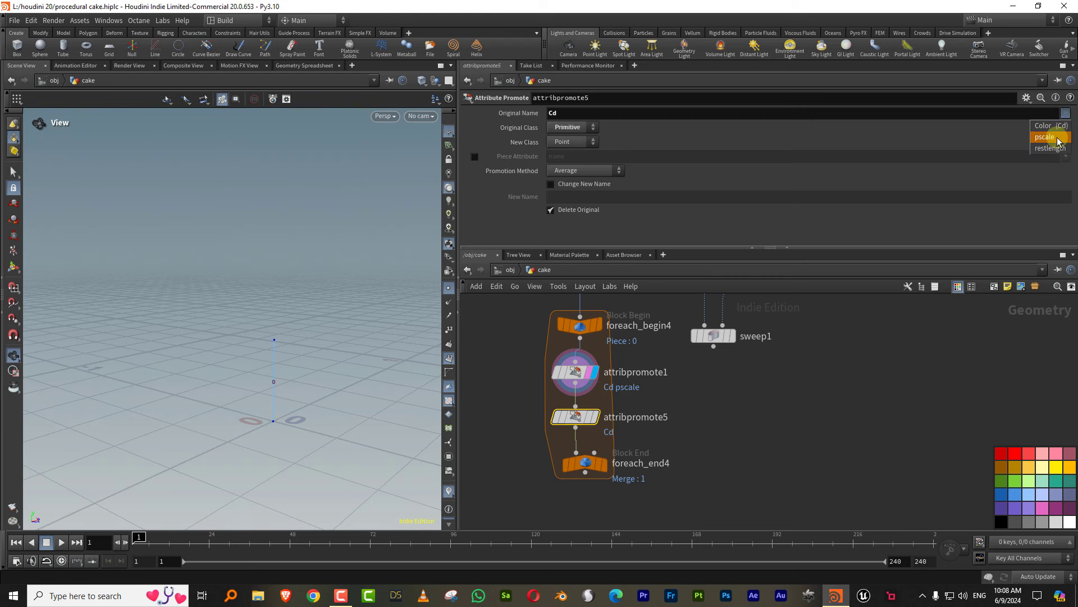
pyautogui.click(1055, 137)
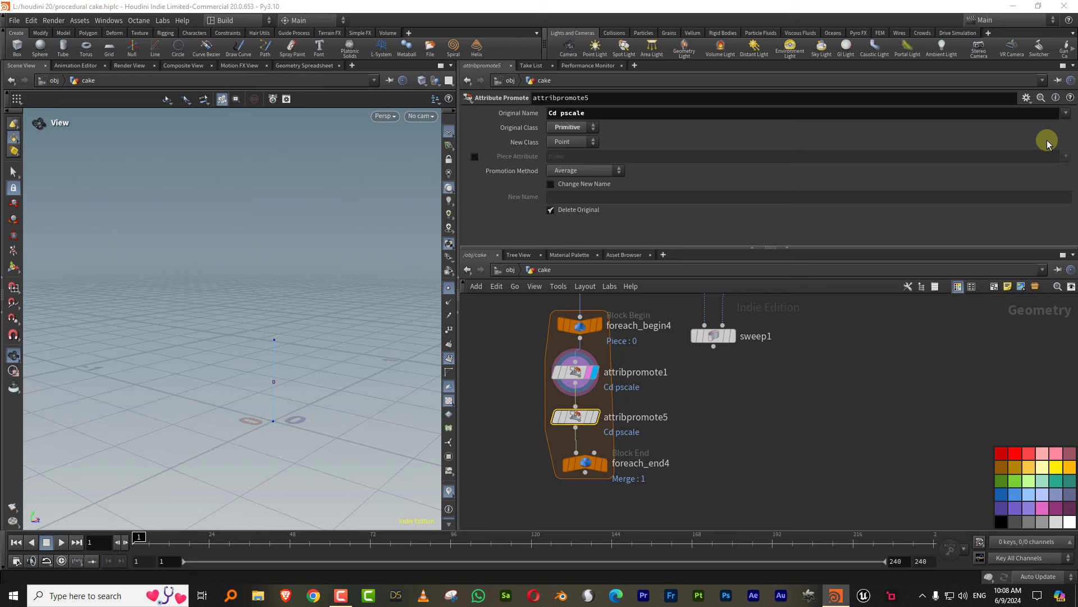
# Place sweep1 beneath the for-each loop and display it to view the three-tier cake
pyautogui.click(603, 464)
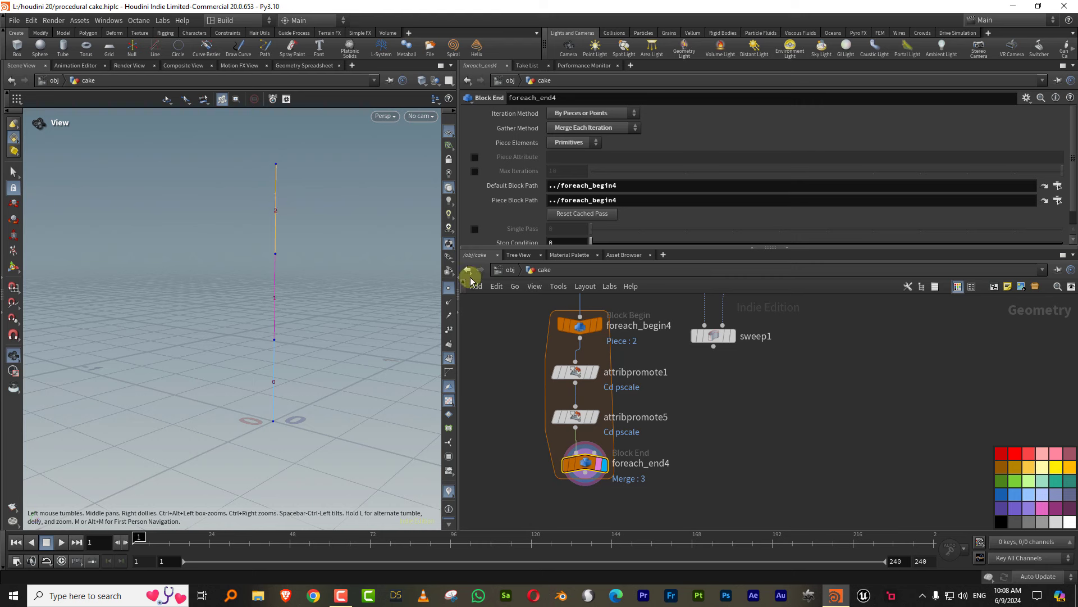
pyautogui.scroll(-3, 714, 420)
pyautogui.scroll(-2, 674, 393)
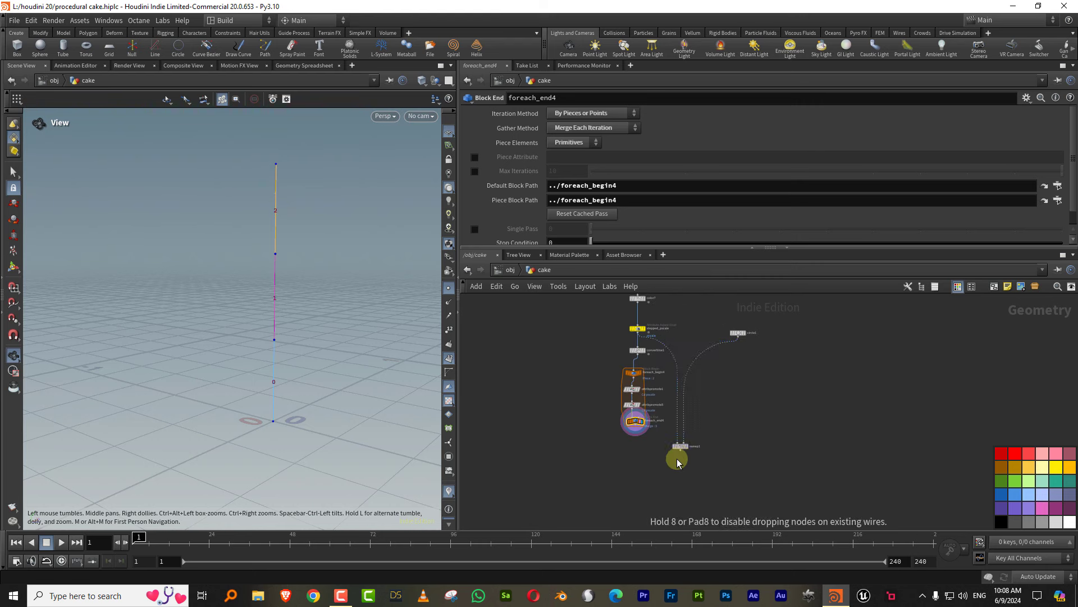
pyautogui.moveTo(676, 374); pyautogui.dragTo(676, 472)
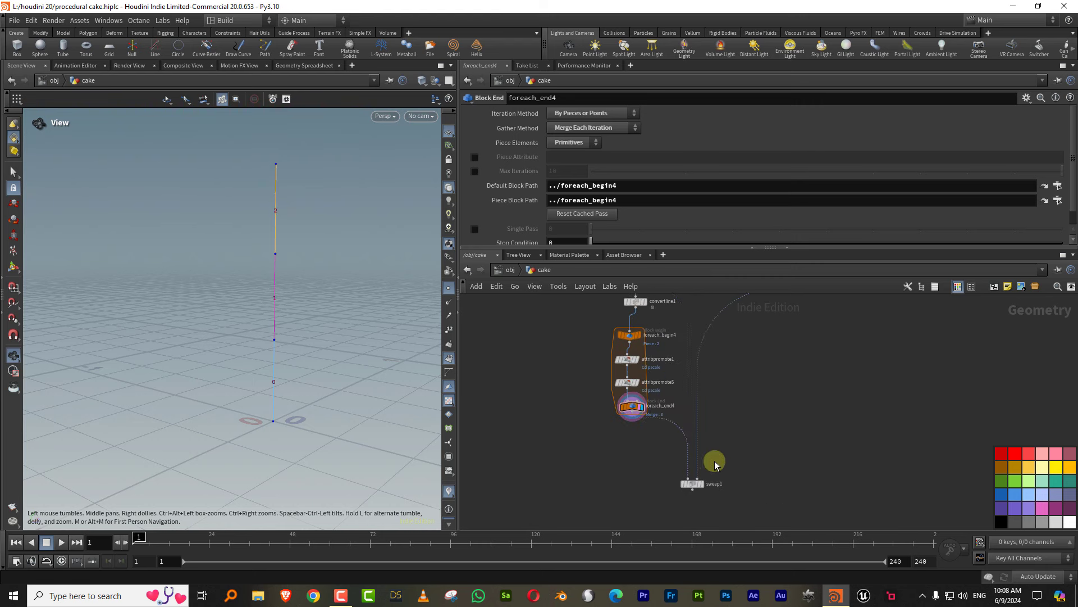
pyautogui.scroll(5, 680, 477)
pyautogui.click(694, 497)
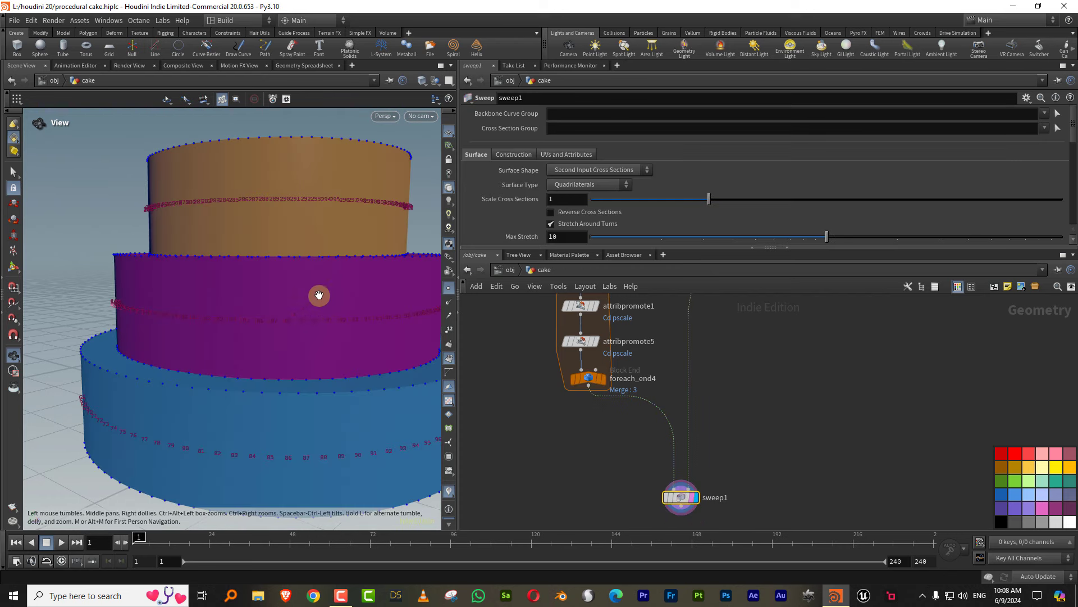
pyautogui.moveTo(404, 270)
pyautogui.mouseDown()
pyautogui.moveTo(352, 315)
pyautogui.moveTo(345, 281)
pyautogui.moveTo(306, 303)
pyautogui.mouseUp()
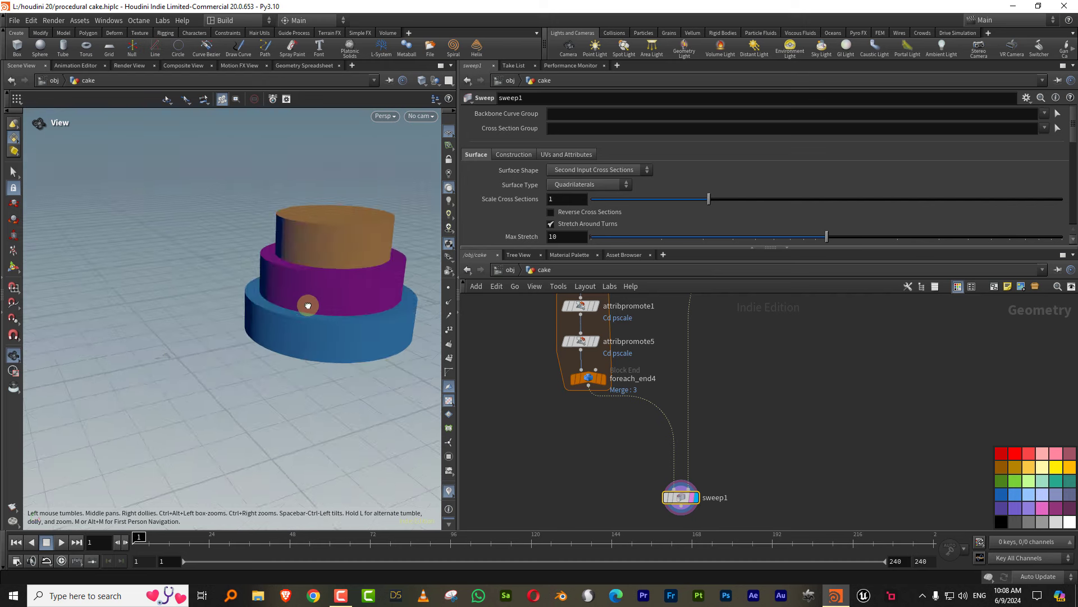
pyautogui.scroll(5, 593, 343)
# Reduce circle1's Uniform Scale to 0.45 and experiment with stepped_pscale's remap ramp keys
pyautogui.click(730, 341)
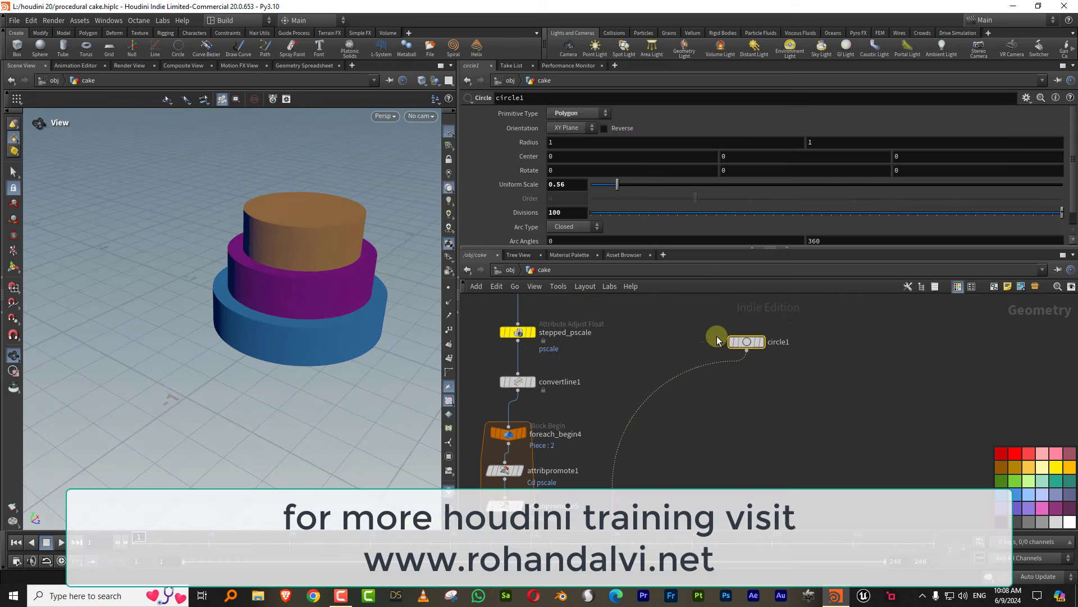
pyautogui.moveTo(637, 184); pyautogui.dragTo(612, 183)
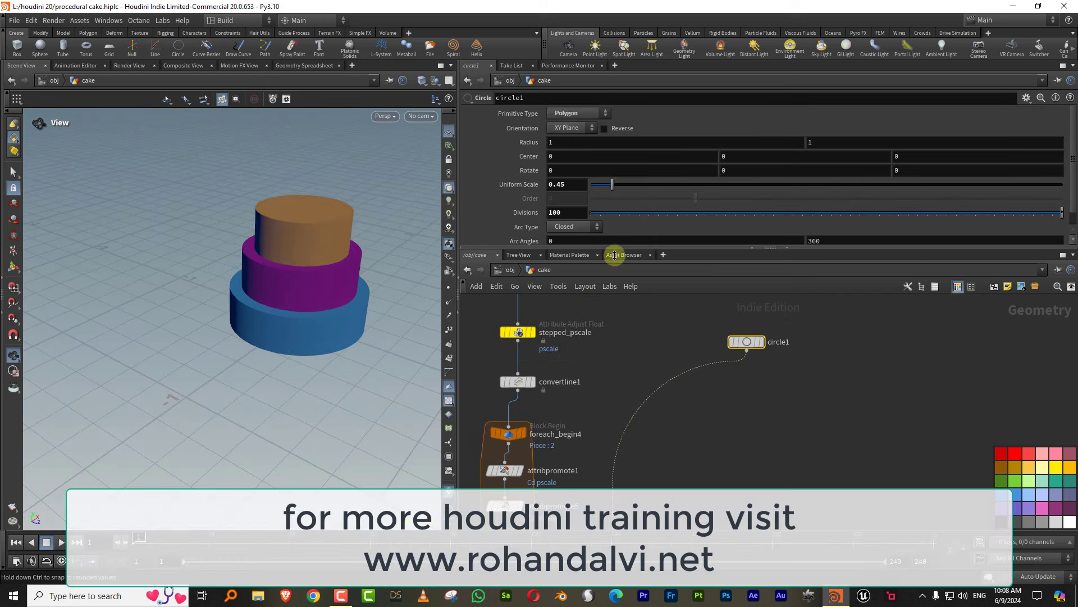
pyautogui.moveTo(582, 320); pyautogui.dragTo(605, 362, button='middle')
pyautogui.click(605, 362)
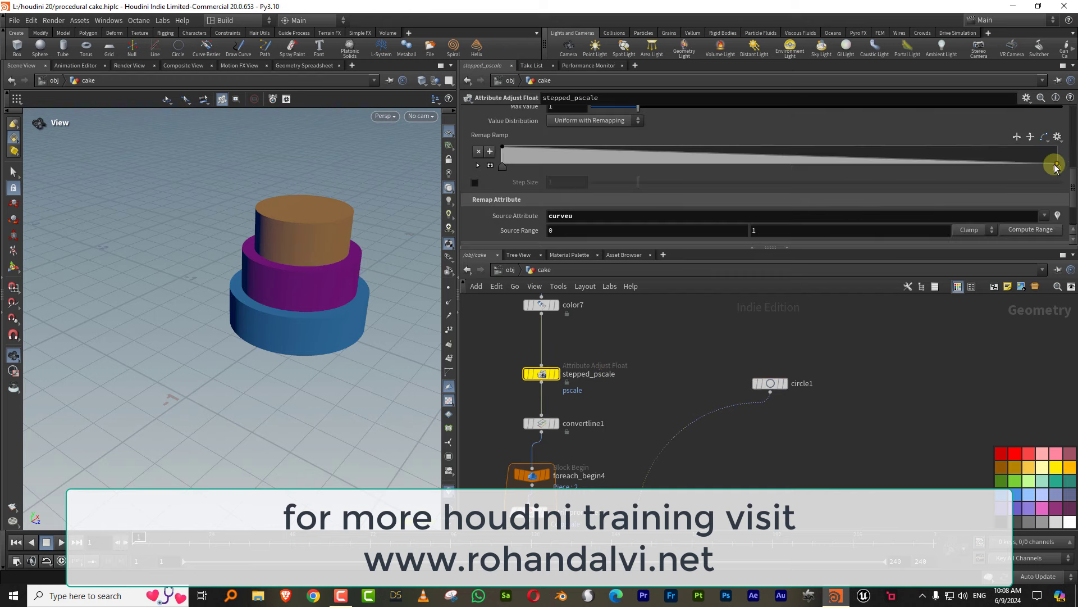
pyautogui.moveTo(1056, 167); pyautogui.dragTo(1057, 166)
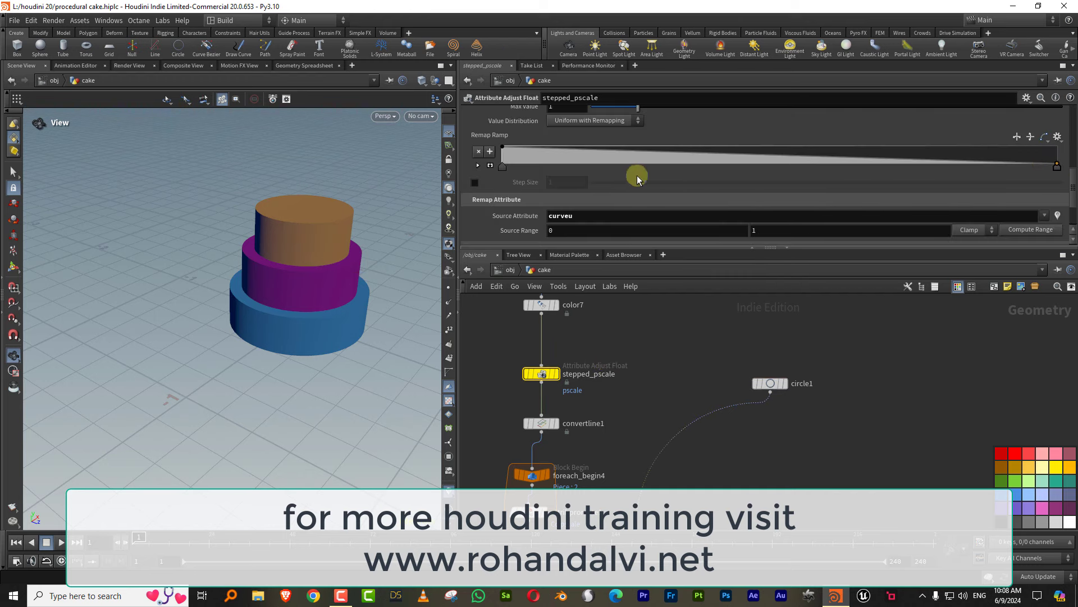
pyautogui.moveTo(729, 160)
pyautogui.mouseDown()
pyautogui.moveTo(729, 144)
pyautogui.moveTo(770, 164)
pyautogui.moveTo(782, 151)
pyautogui.moveTo(892, 164)
pyautogui.moveTo(831, 180)
pyautogui.mouseUp()
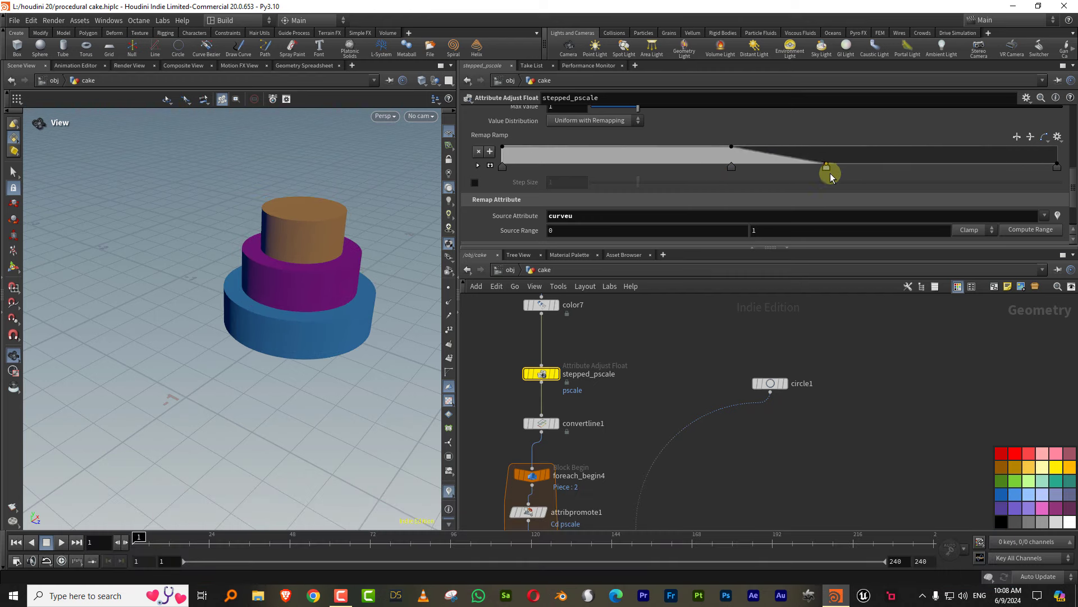
pyautogui.keyDown('ctrl'); pyautogui.click(826, 167); pyautogui.keyUp('ctrl')
pyautogui.keyDown('ctrl'); pyautogui.click(732, 166); pyautogui.keyUp('ctrl')
# Try Maximum and Minimum promotion on attribpromote1, then keep Average
pyautogui.moveTo(649, 418); pyautogui.dragTo(676, 285, button='middle')
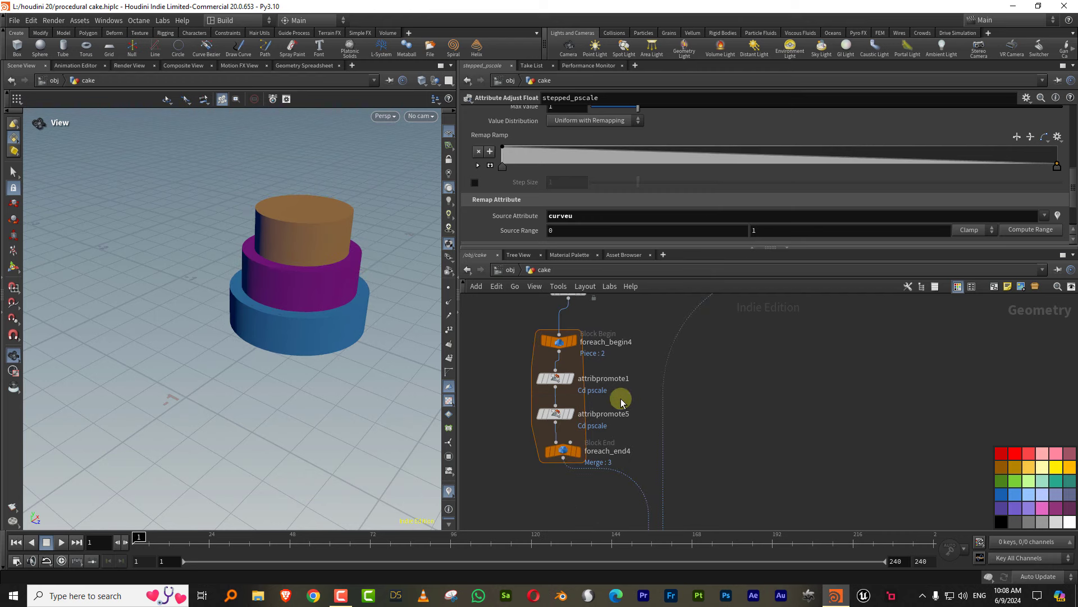
pyautogui.click(556, 378)
pyautogui.click(578, 171)
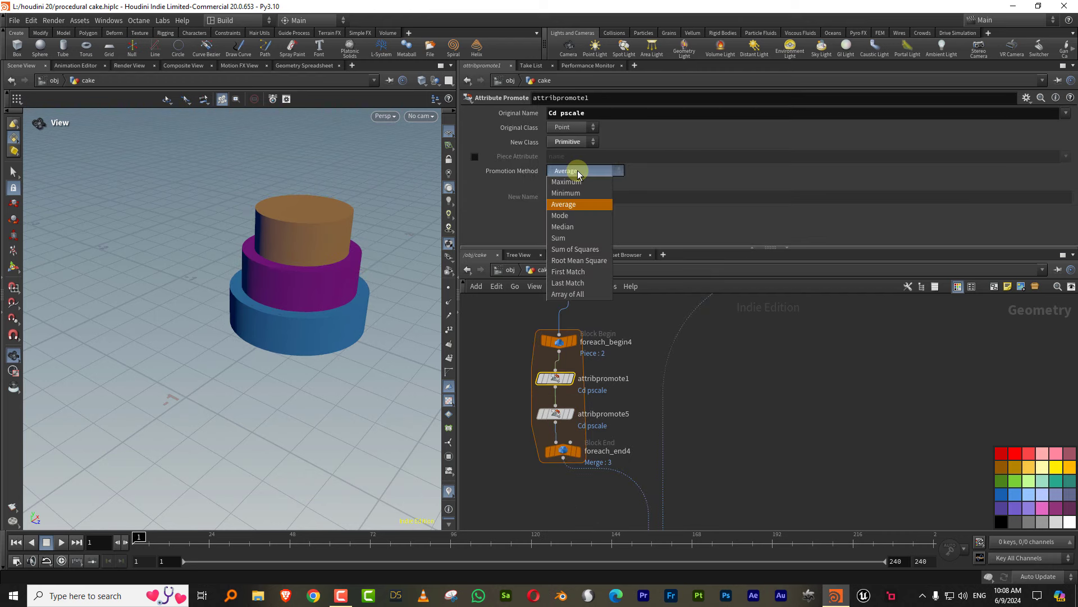
pyautogui.click(566, 182)
pyautogui.click(581, 171)
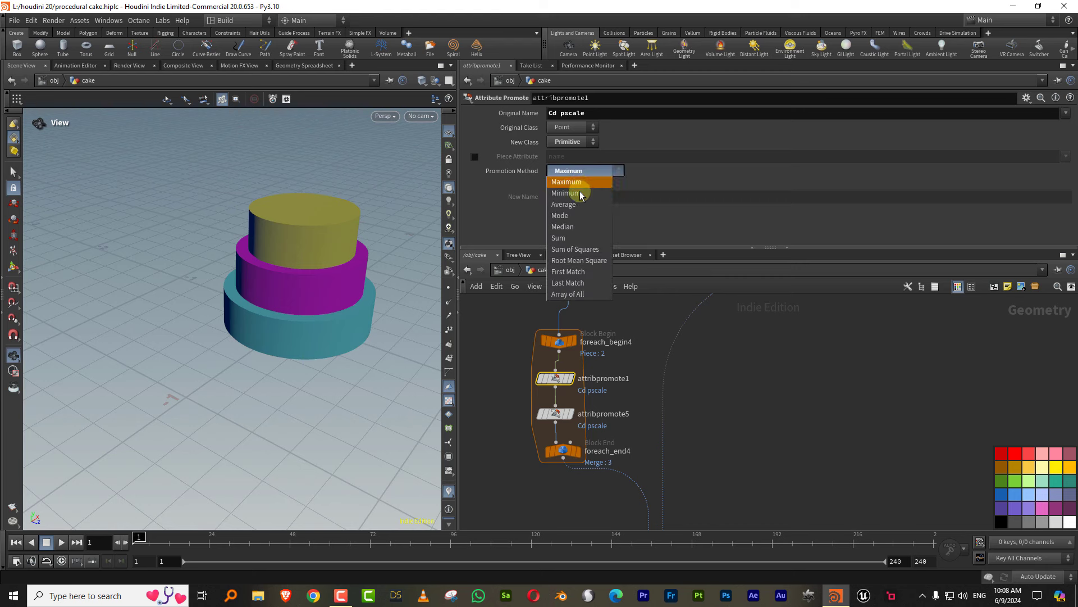
pyautogui.click(584, 170)
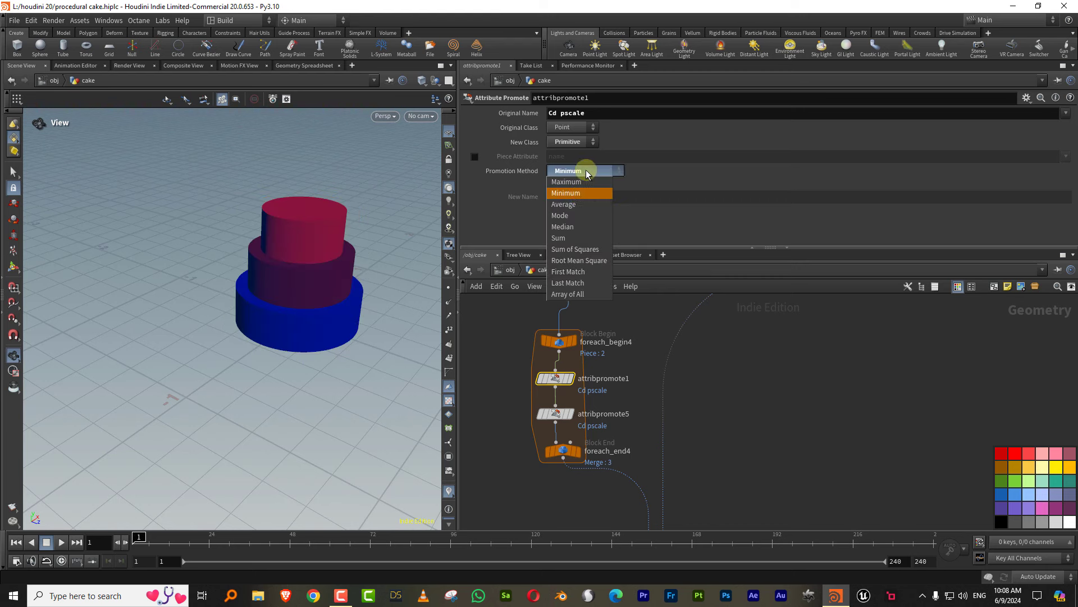
pyautogui.click(585, 206)
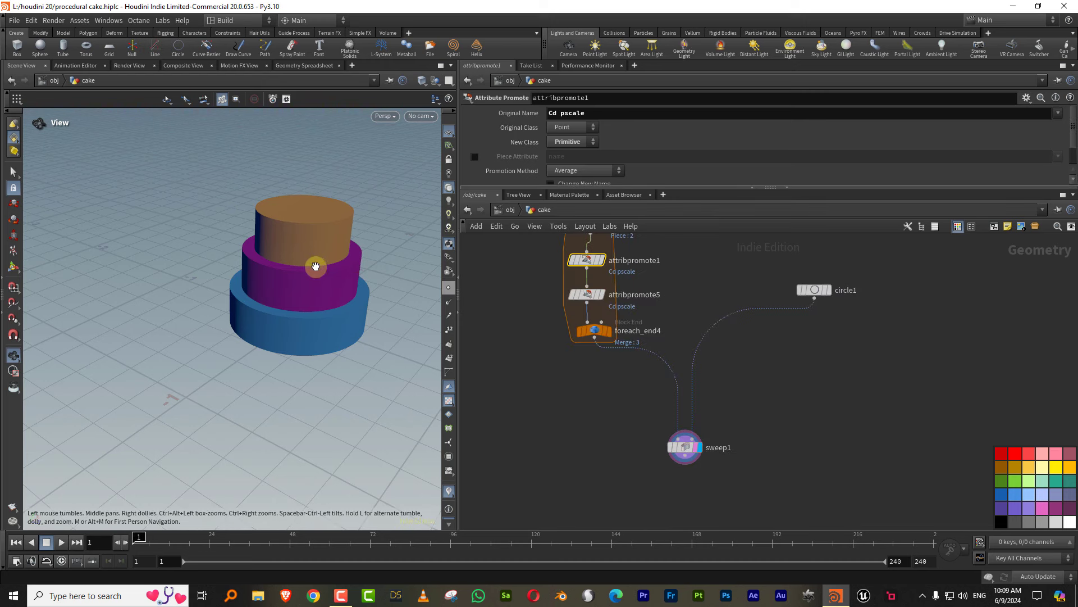
pyautogui.scroll(-1, 797, 361)
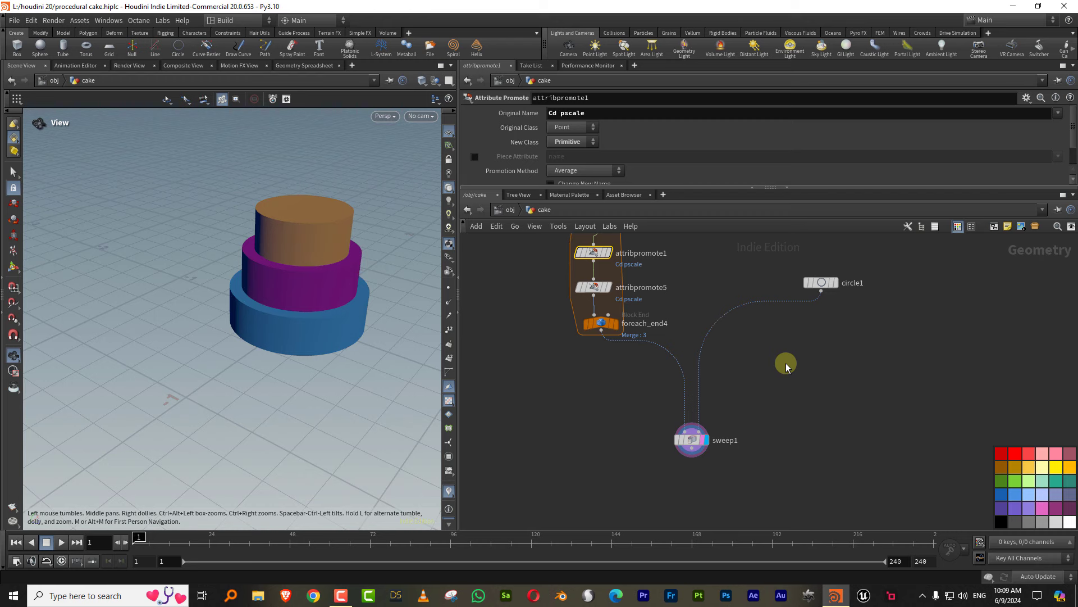
pyautogui.scroll(-1, 785, 363)
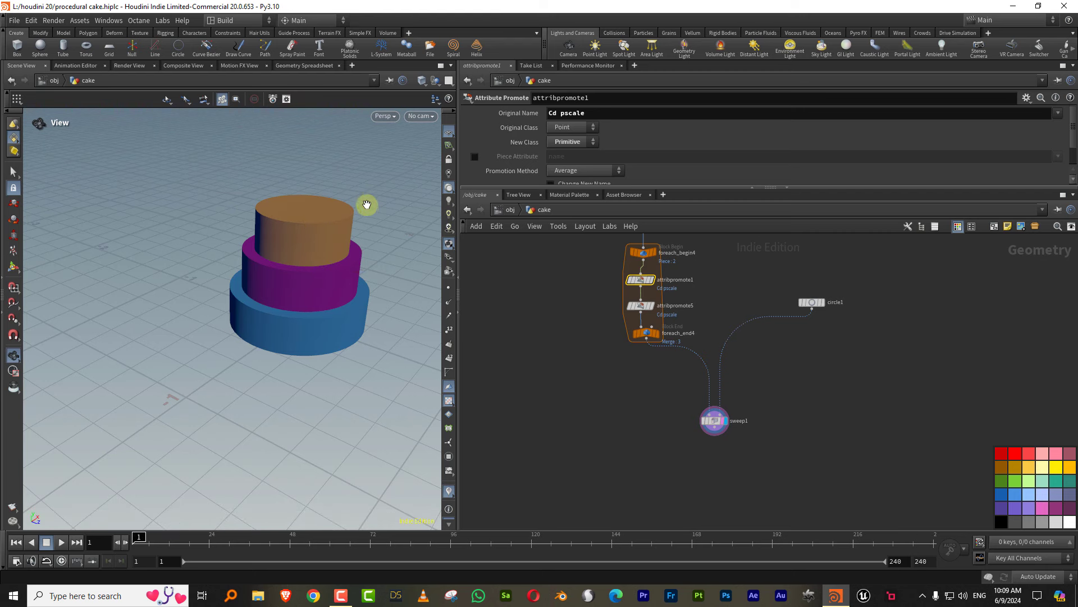
pyautogui.scroll(2, 654, 409)
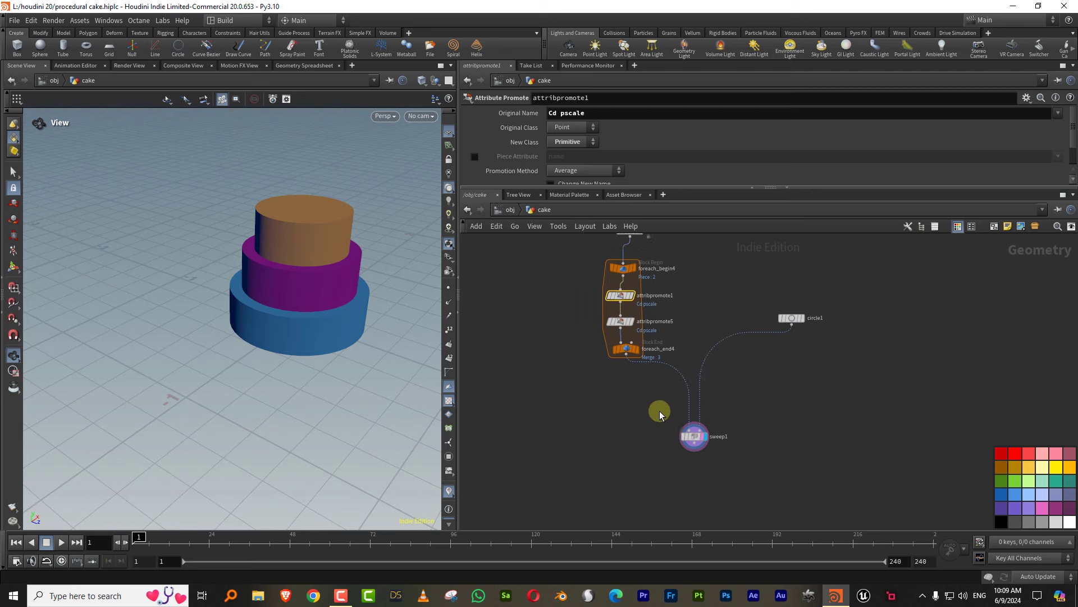
pyautogui.scroll(2, 646, 397)
pyautogui.press('Tab')
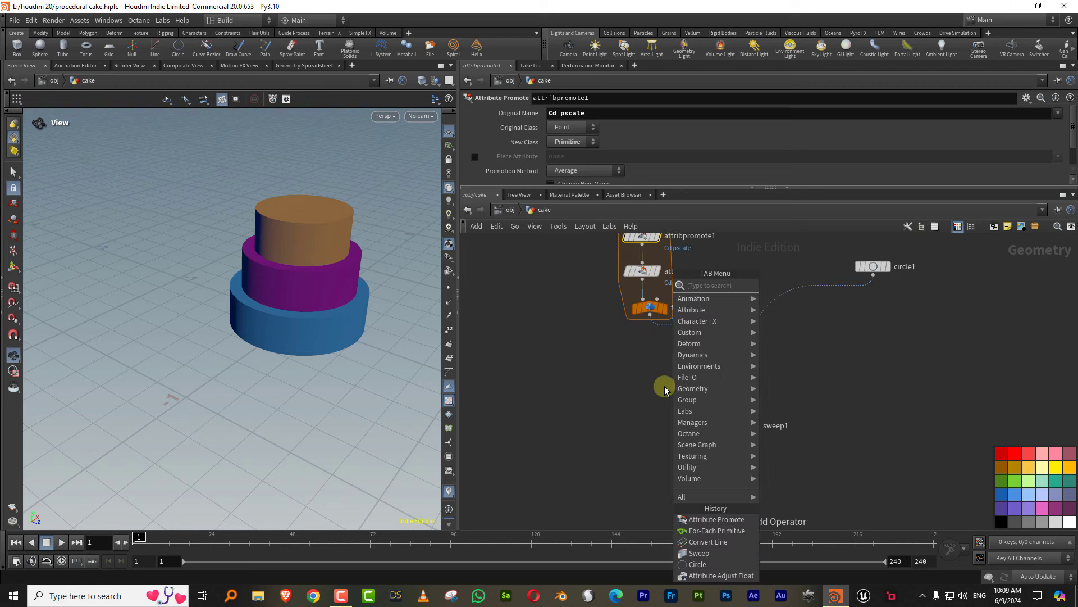
# Insert carve7 before sweep1, cutting the tier curves with Second U at 0.891
pyautogui.write('cresample')
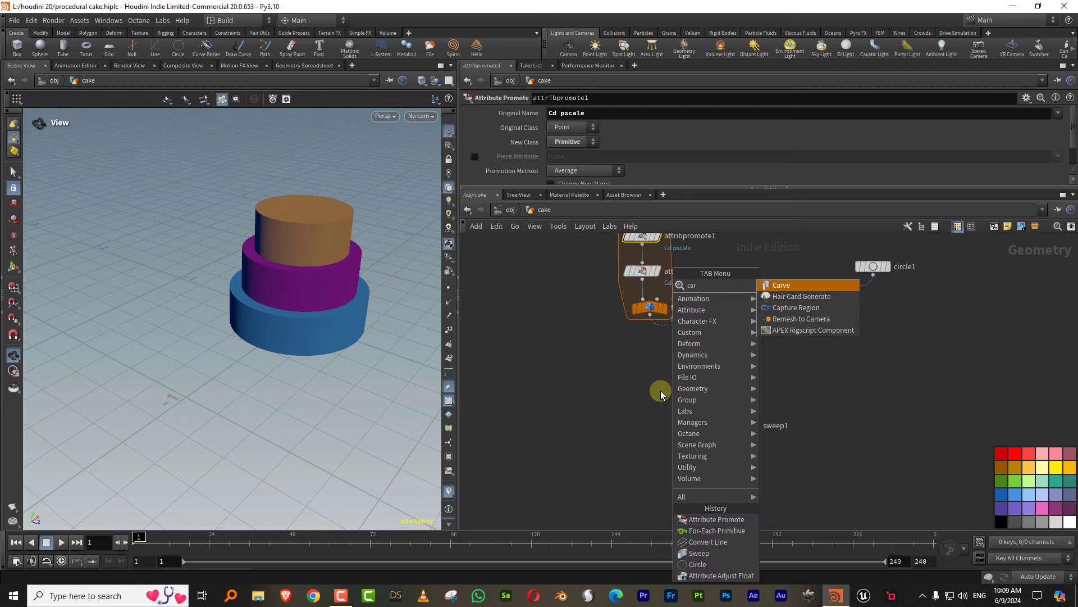
pyautogui.click(782, 285)
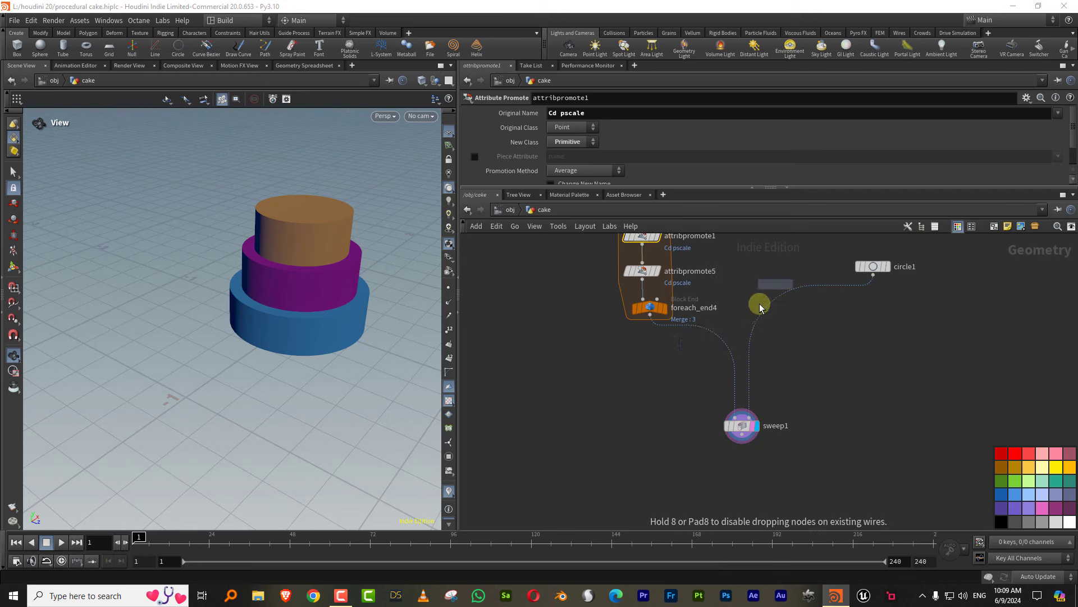
pyautogui.click(718, 341)
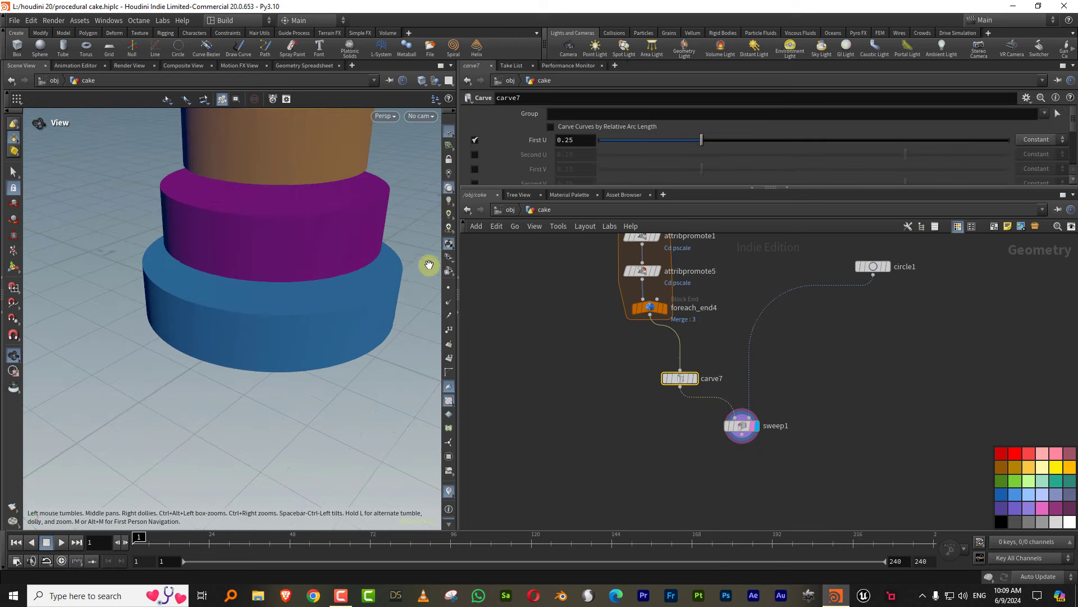
pyautogui.click(666, 378)
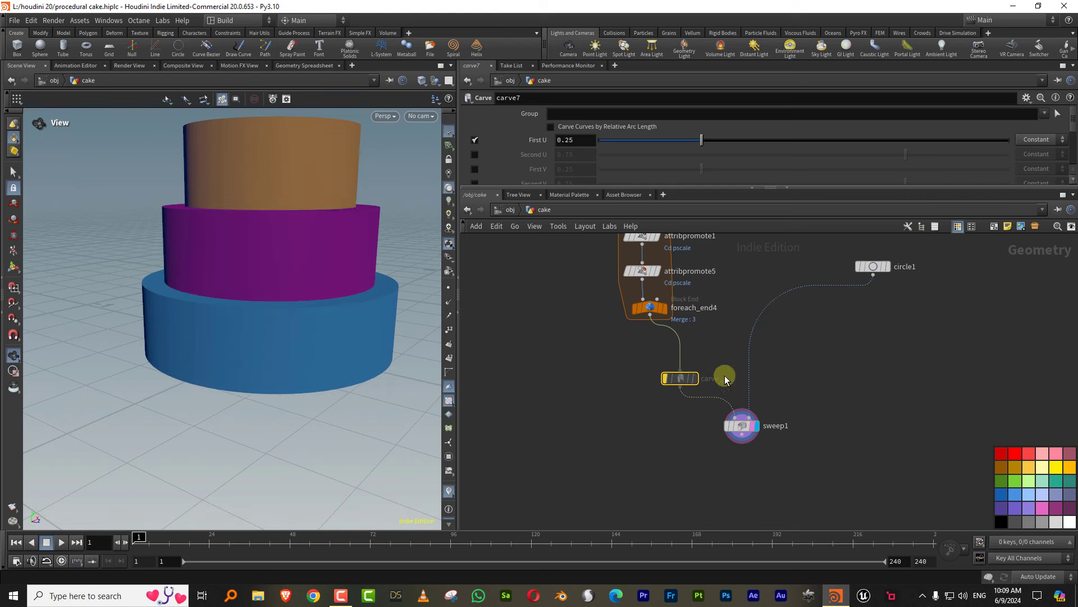
pyautogui.moveTo(358, 364); pyautogui.dragTo(244, 387)
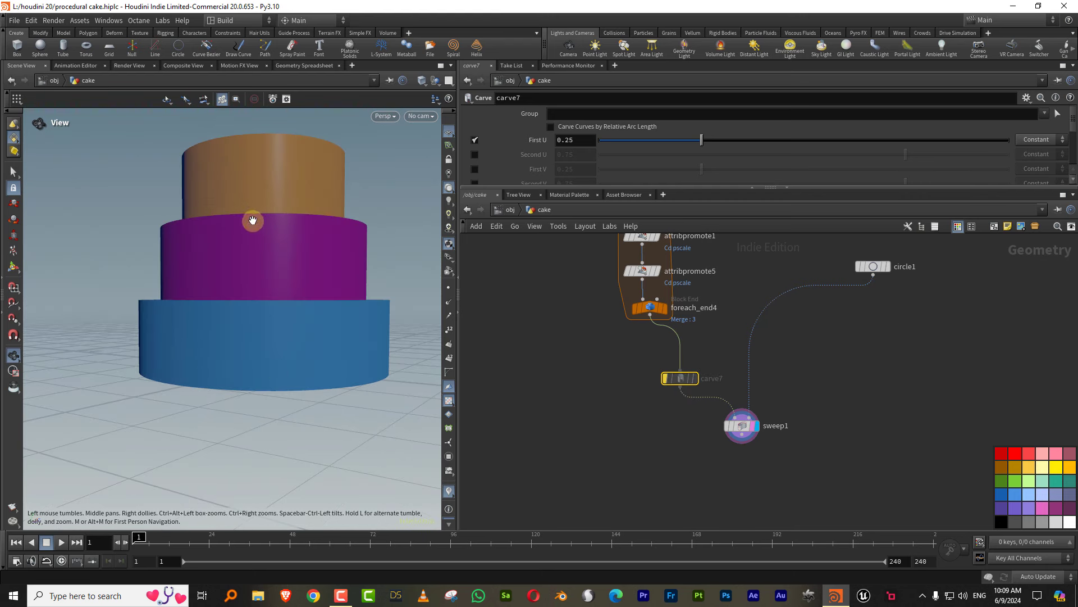
pyautogui.click(666, 378)
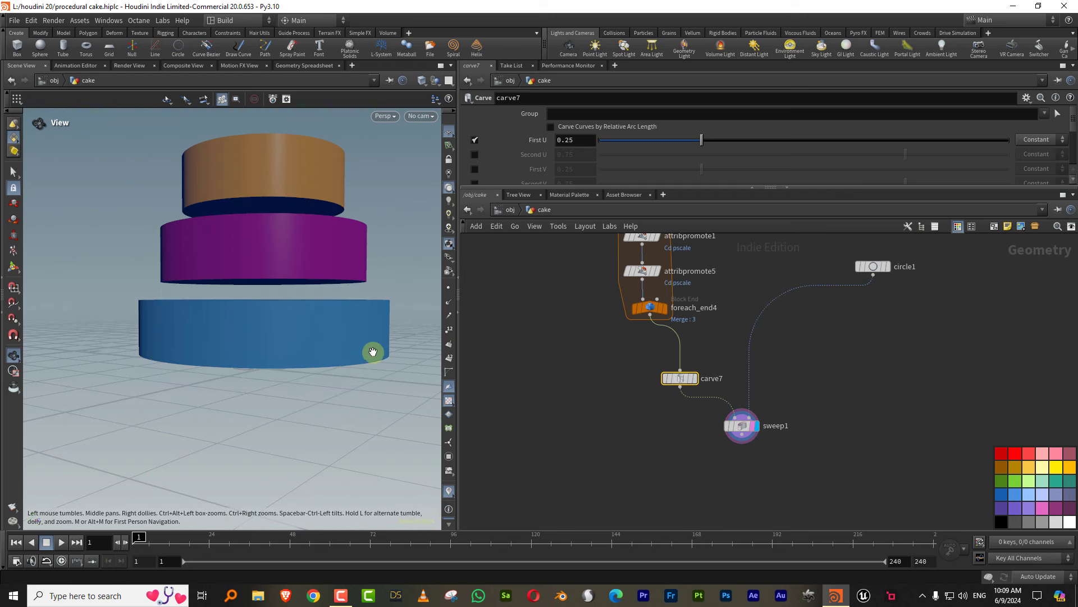
pyautogui.hotkey('space', '2')
pyautogui.hotkey('space', '3')
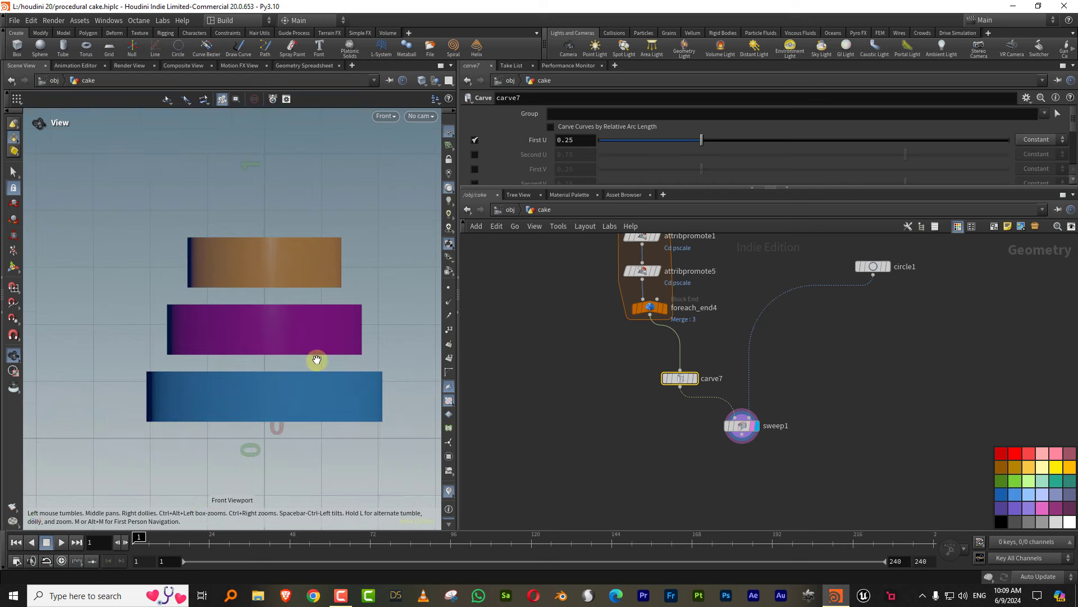
pyautogui.click(475, 140)
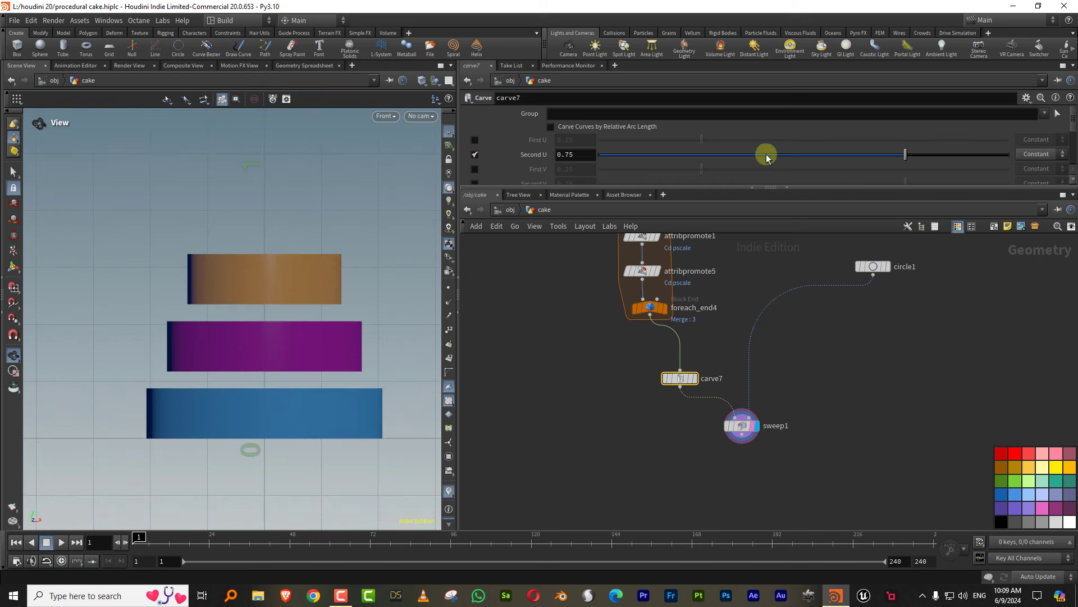
pyautogui.moveTo(934, 159); pyautogui.dragTo(963, 155)
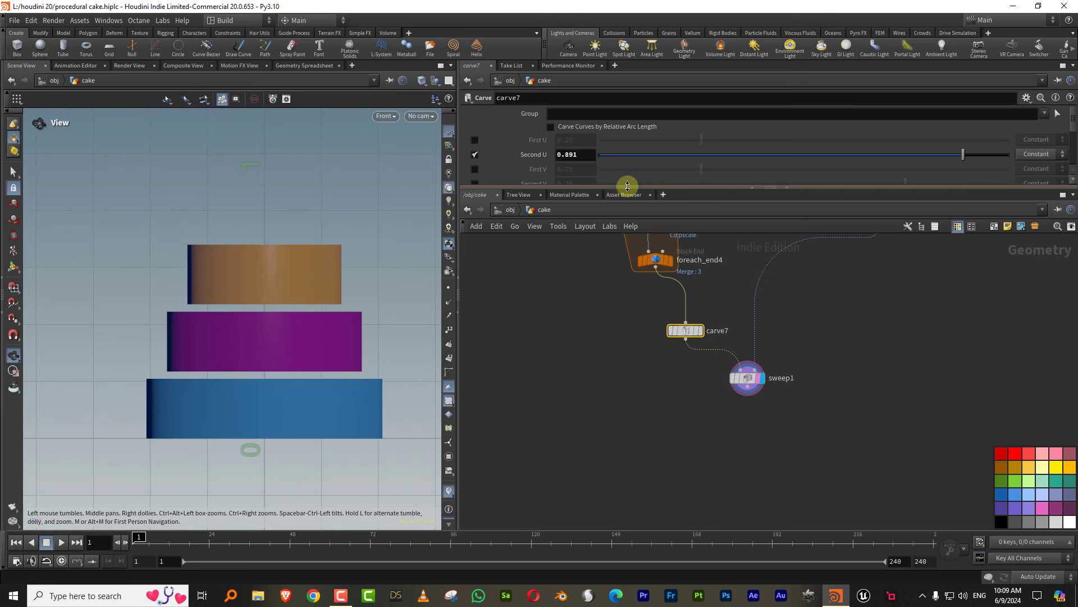
pyautogui.moveTo(633, 188); pyautogui.dragTo(633, 273)
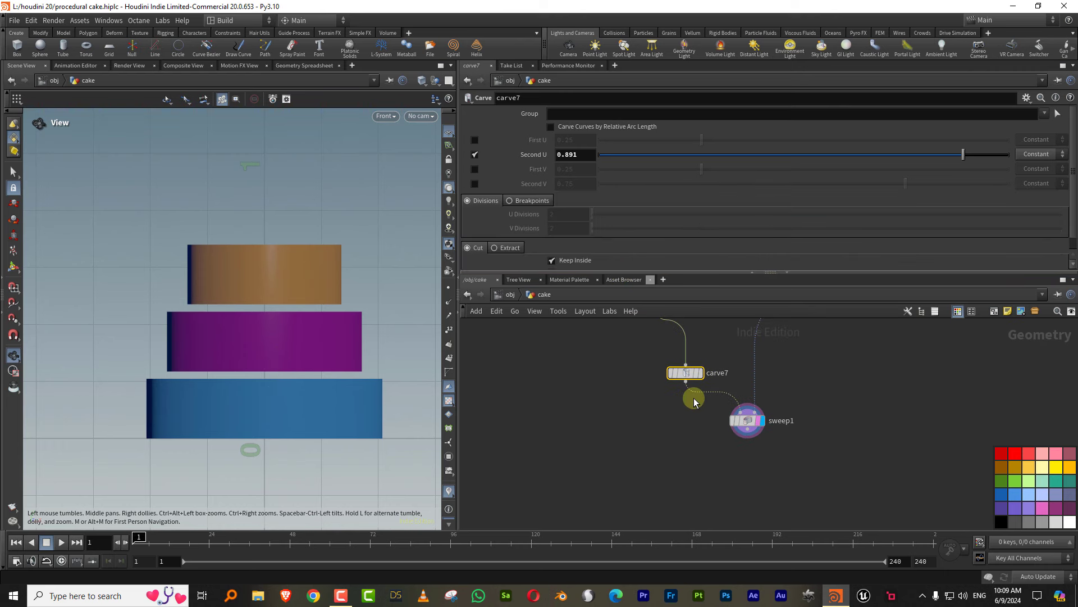
# Paste a copy as carve8 and link its Second U to carve7's value by relative reference
pyautogui.hotkey('ctrl', 'v')
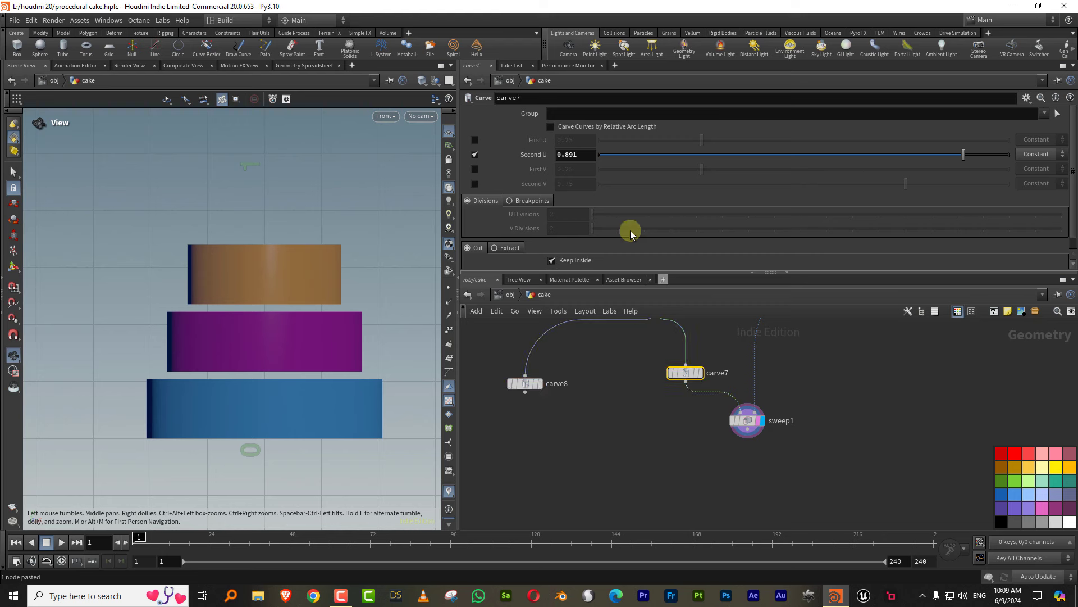
pyautogui.rightClick(580, 157)
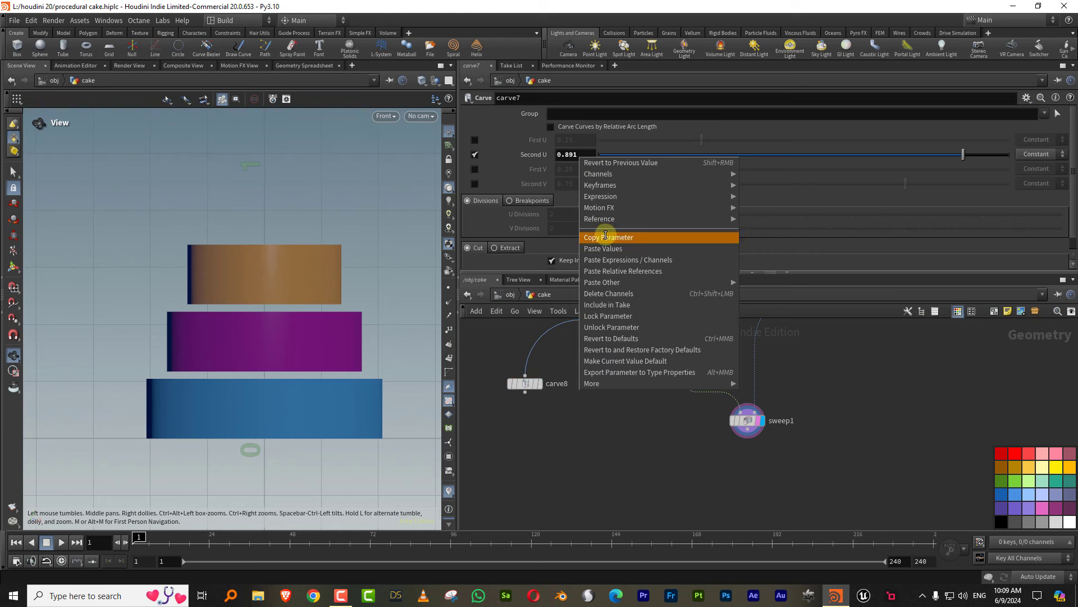
pyautogui.click(601, 233)
pyautogui.click(525, 383)
pyautogui.rightClick(583, 156)
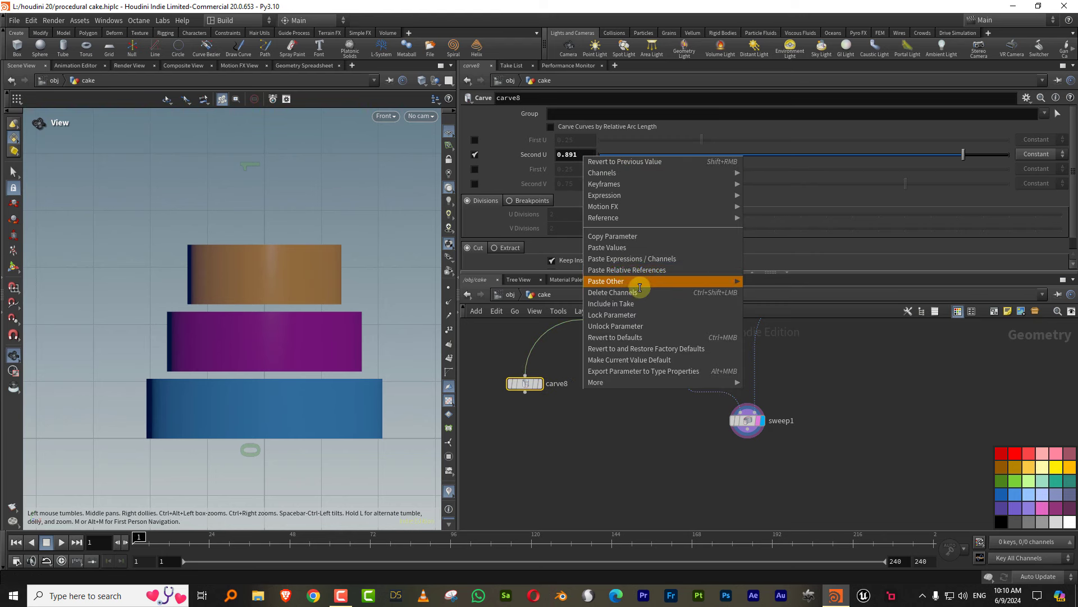
pyautogui.click(645, 272)
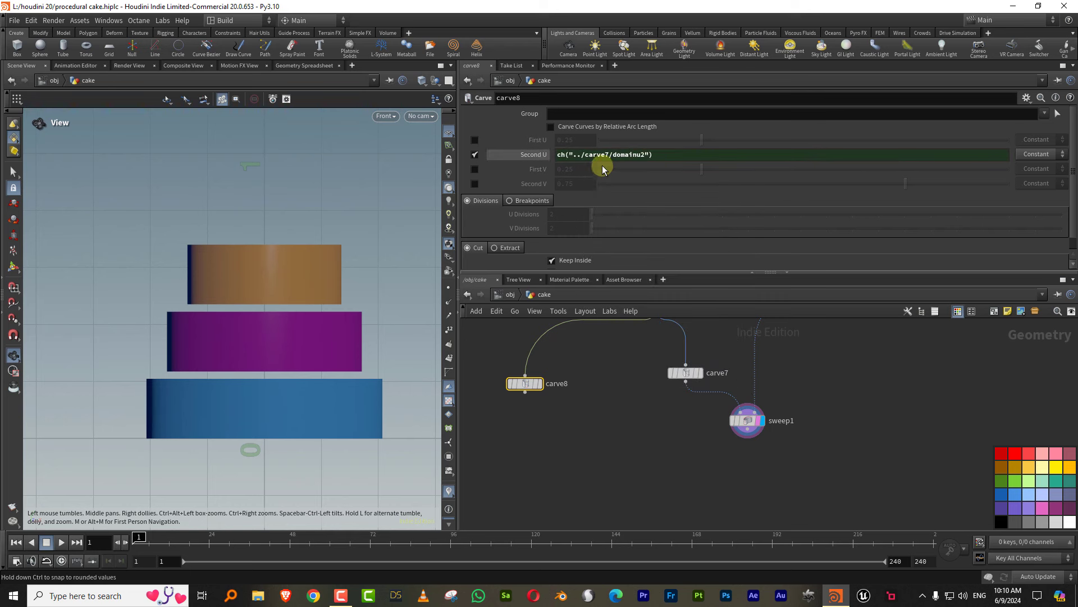
# Set carve8 to Keep Outside and display its result
pyautogui.moveTo(691, 412); pyautogui.dragTo(693, 380, button='middle')
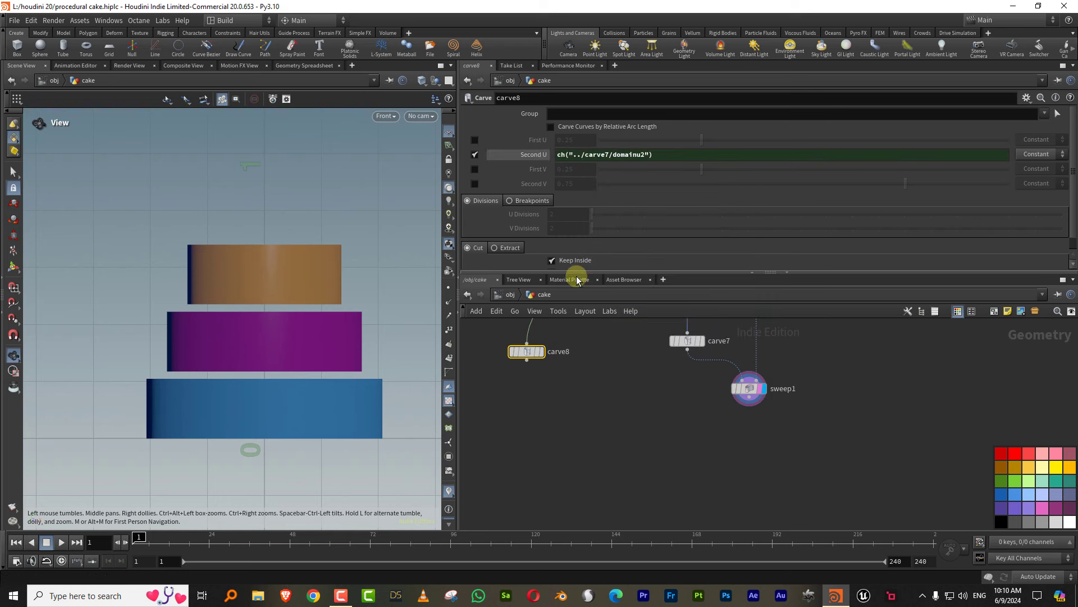
pyautogui.moveTo(572, 306); pyautogui.dragTo(573, 362)
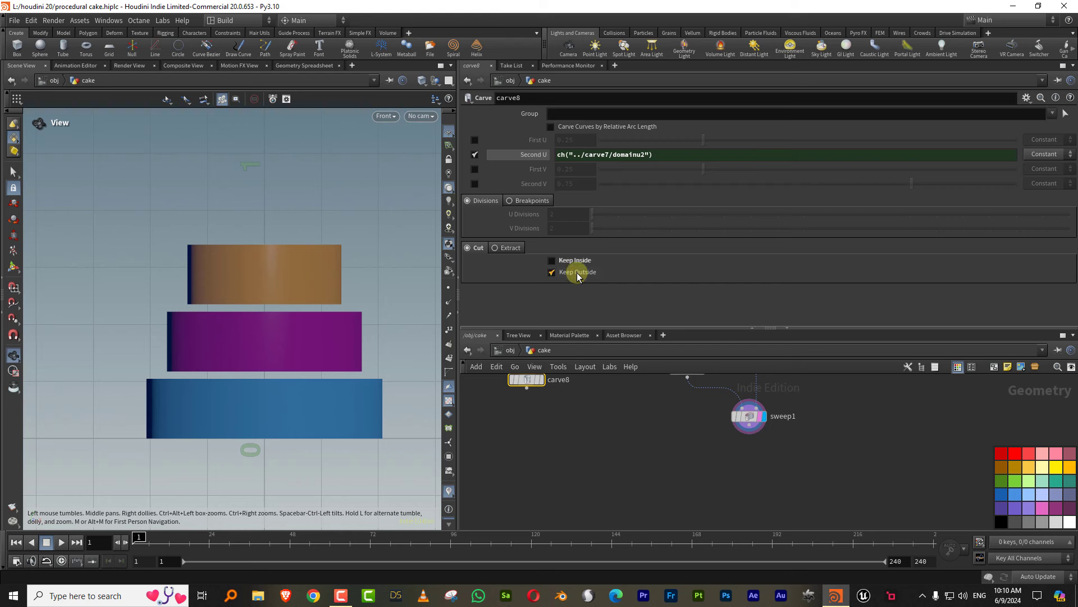
pyautogui.click(540, 380)
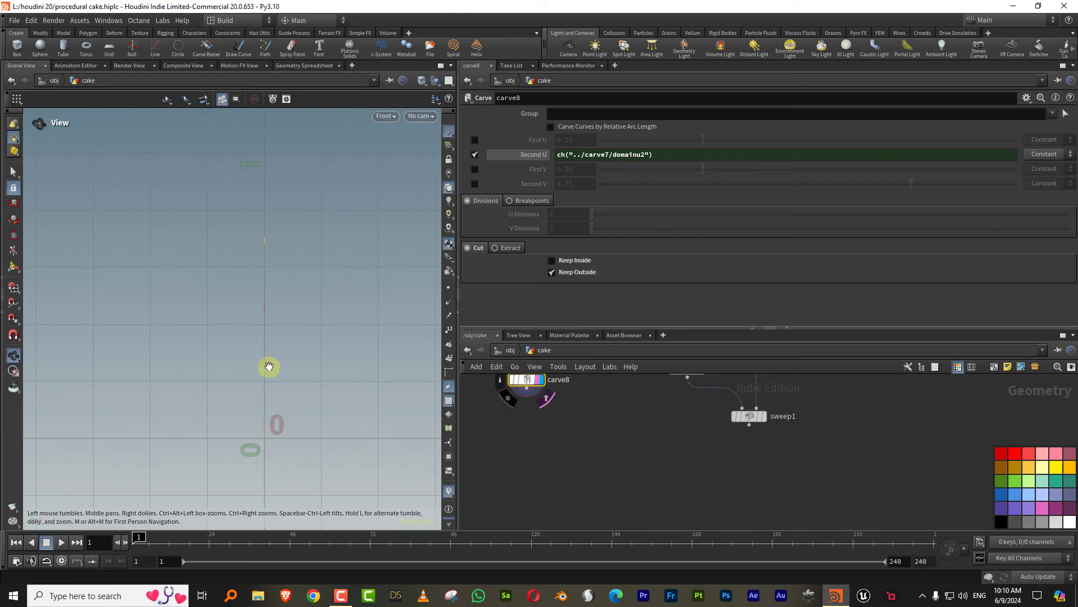
pyautogui.scroll(2, 270, 286)
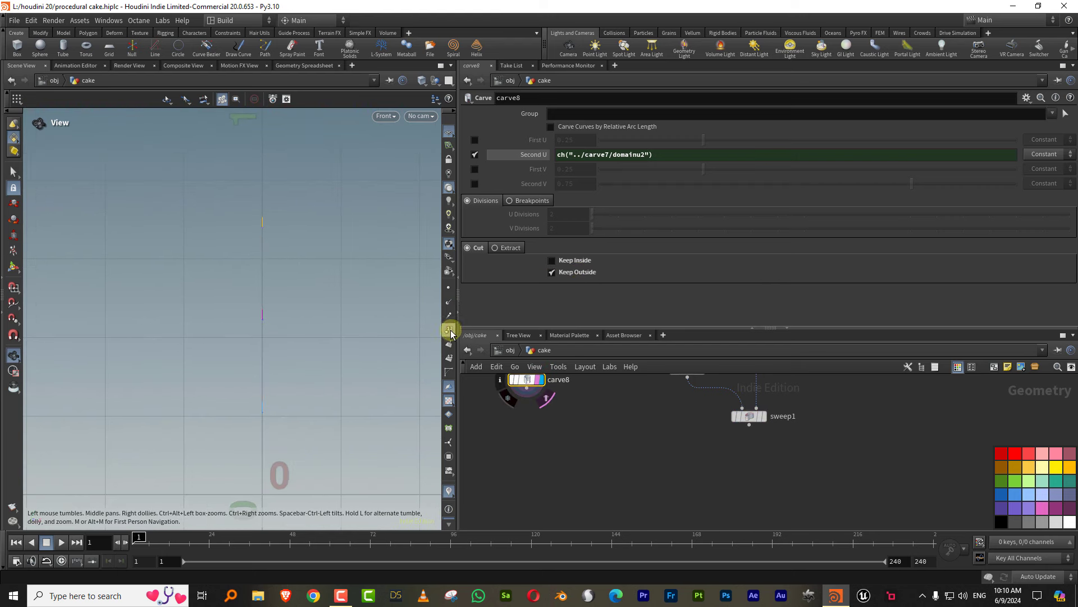
# Add a white Color node (color8) below carve8 and display it
pyautogui.press('Tab')
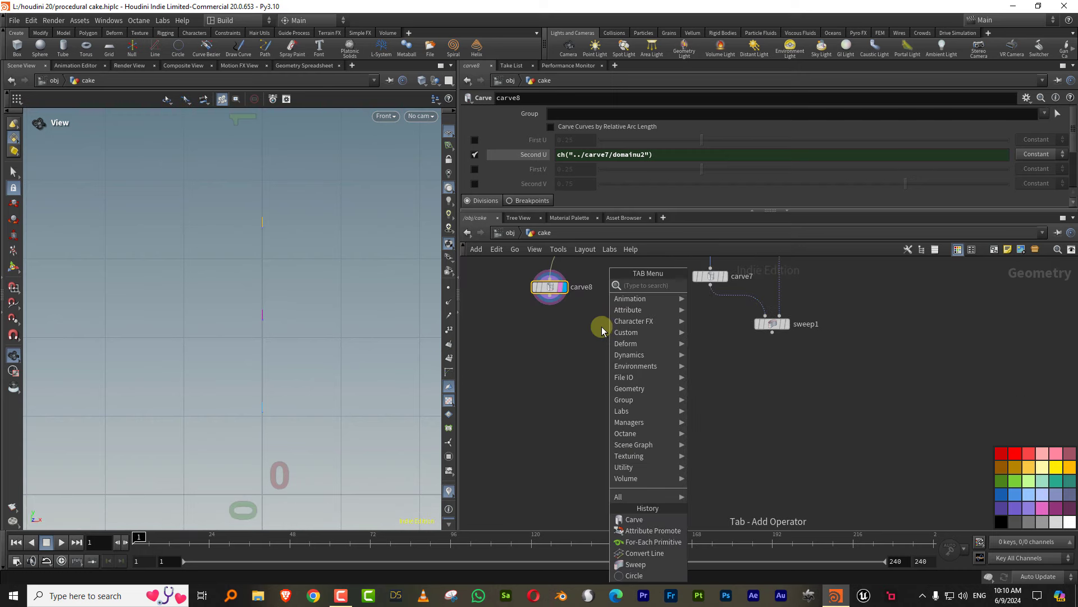
pyautogui.write('car')
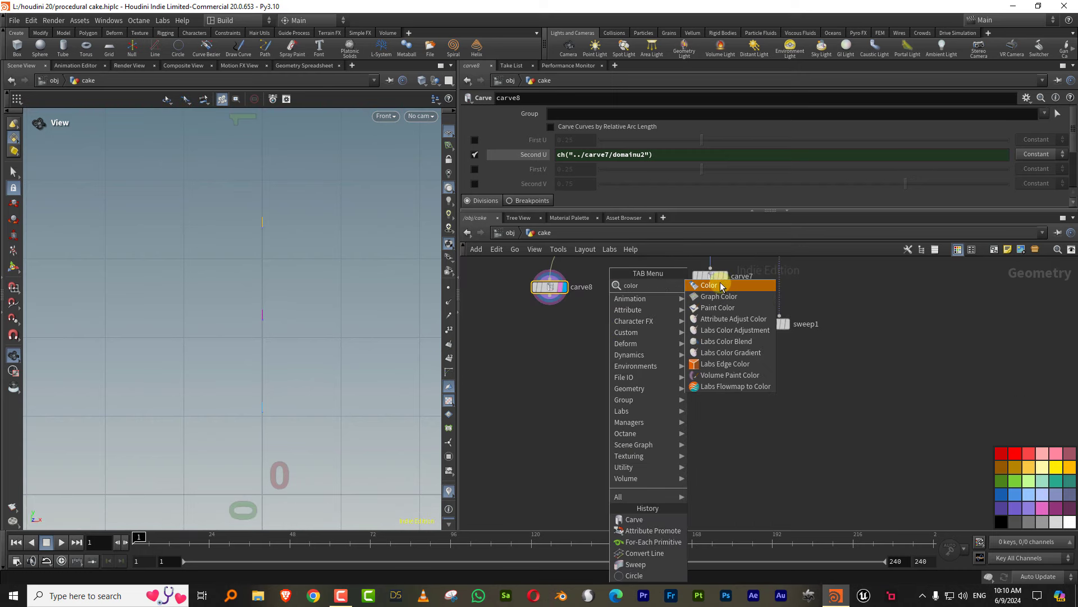
pyautogui.press('Return')
pyautogui.click(540, 360)
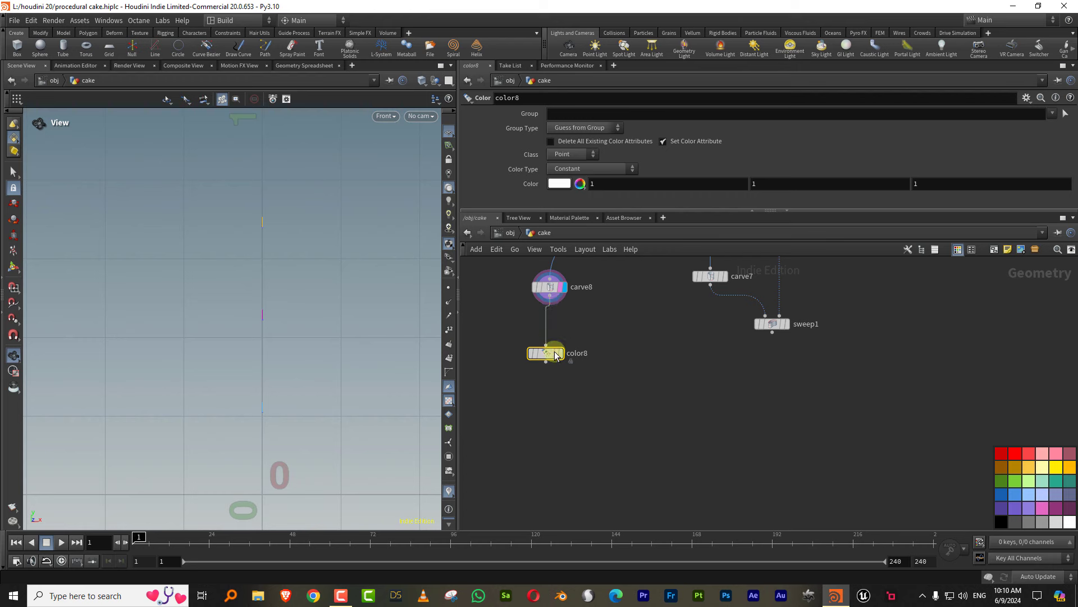
pyautogui.click(555, 355)
# Duplicate sweep1 as sweep8 fed by color8, and enable Reverse Cross Sections on sweep1
pyautogui.moveTo(747, 323); pyautogui.dragTo(783, 357)
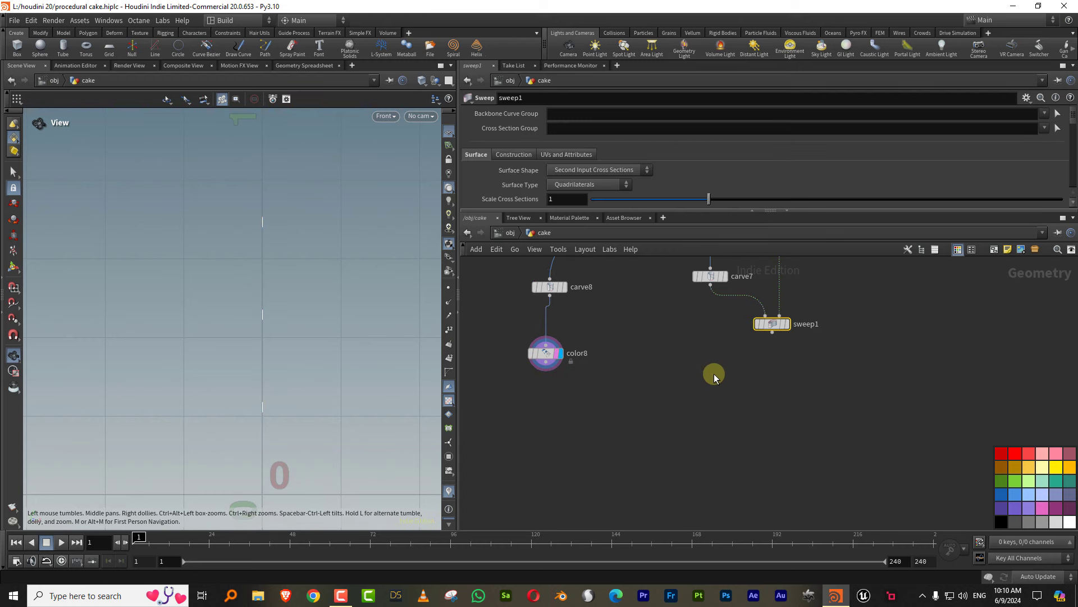
pyautogui.hotkey('ctrl', 'c')
pyautogui.hotkey('ctrl', 'v')
pyautogui.moveTo(715, 376); pyautogui.dragTo(628, 418)
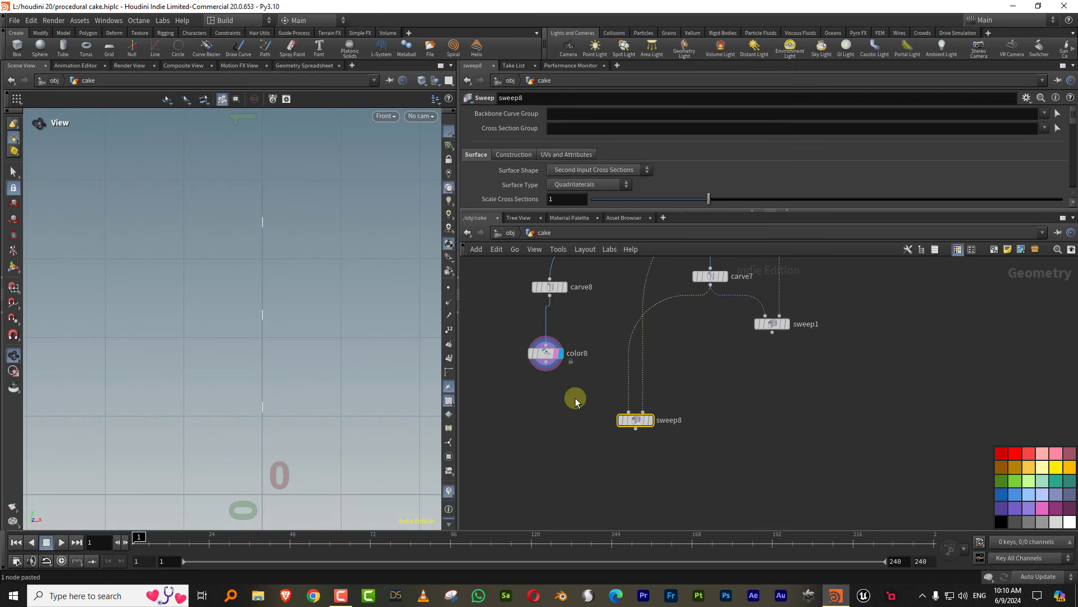
pyautogui.moveTo(545, 369); pyautogui.dragTo(628, 413)
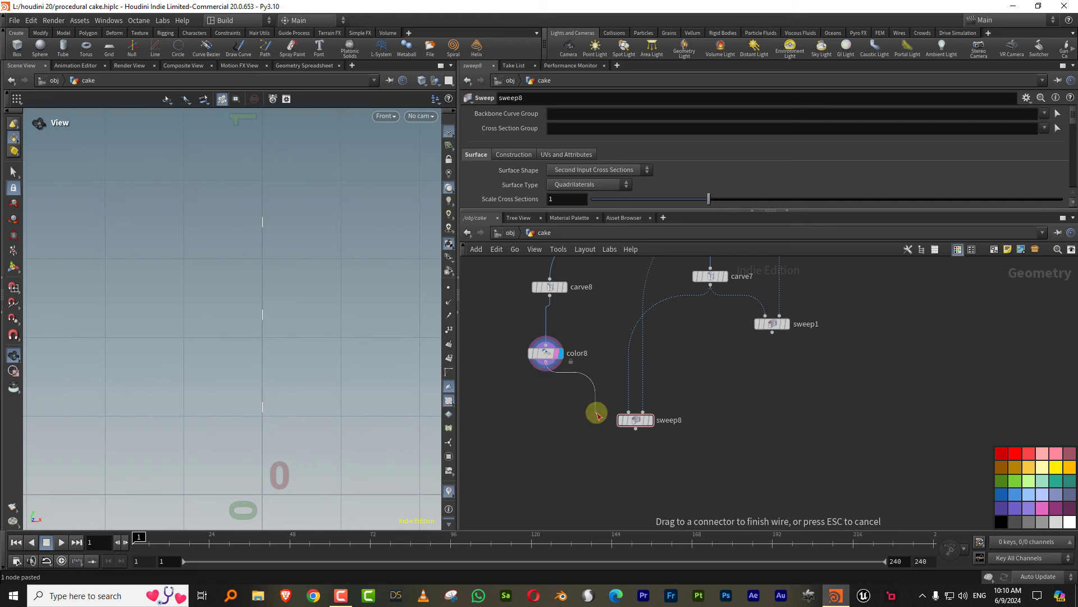
pyautogui.click(649, 420)
pyautogui.moveTo(308, 279); pyautogui.dragTo(421, 268)
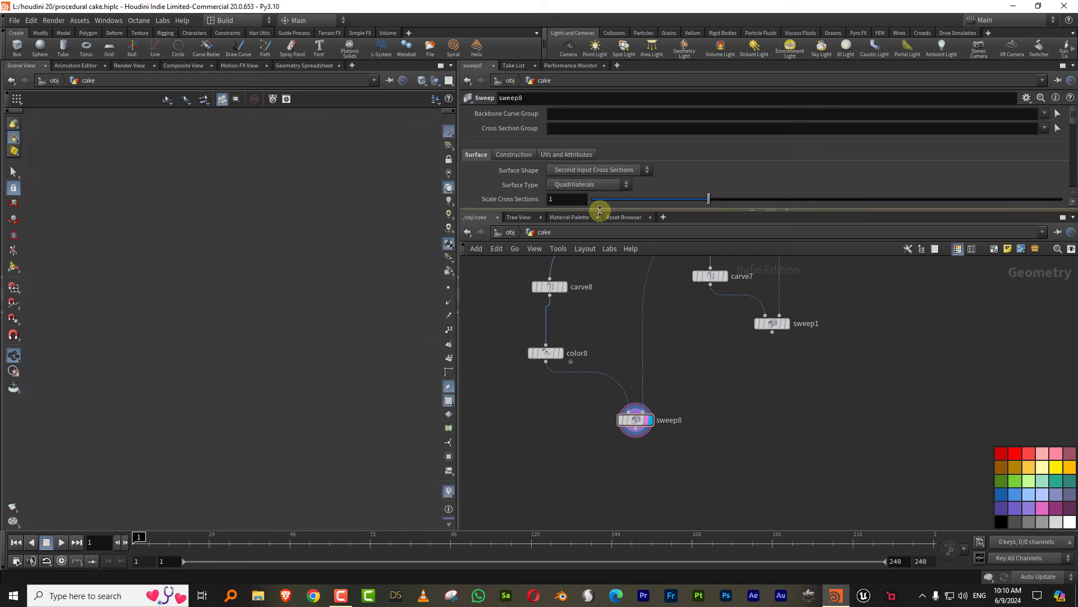
pyautogui.moveTo(597, 212); pyautogui.dragTo(597, 293)
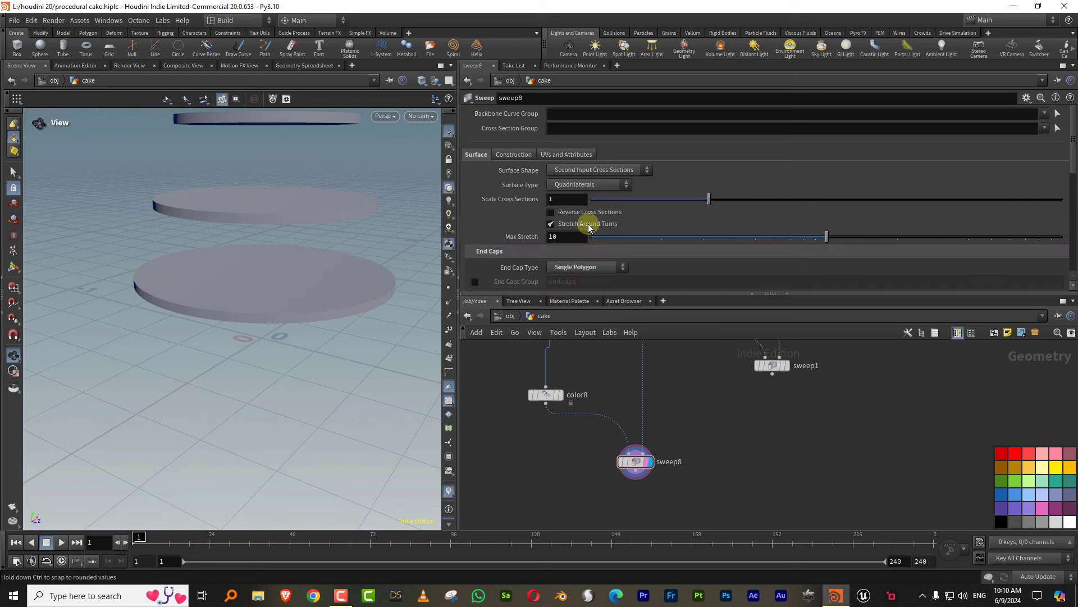
pyautogui.click(801, 370)
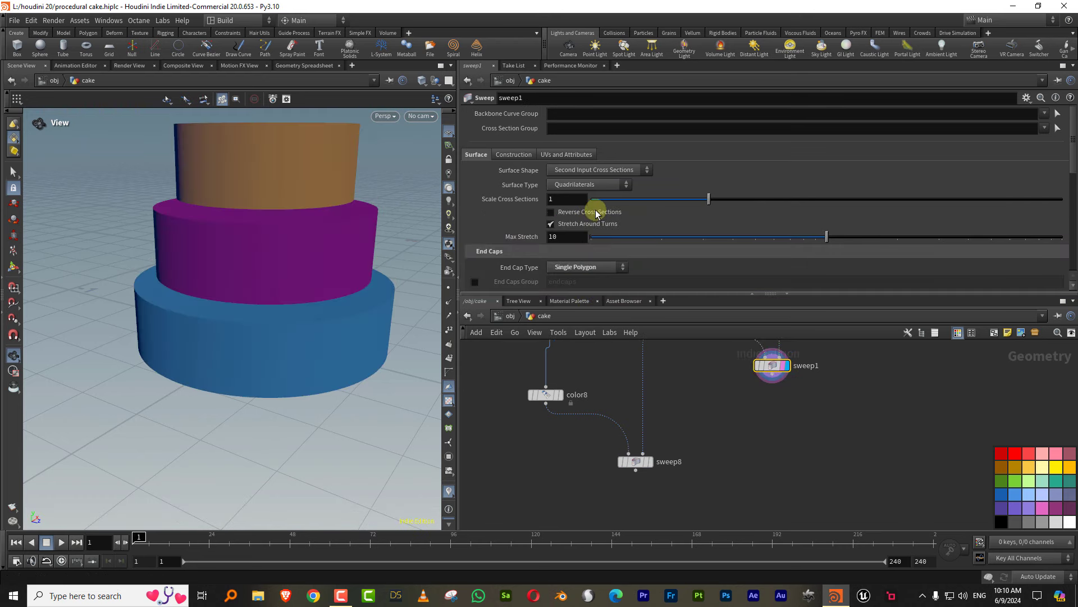
pyautogui.click(597, 213)
pyautogui.scroll(-3, 702, 404)
# Merge sweep1 and sweep8 in merge6 and display the white-topped cake
pyautogui.press('Tab')
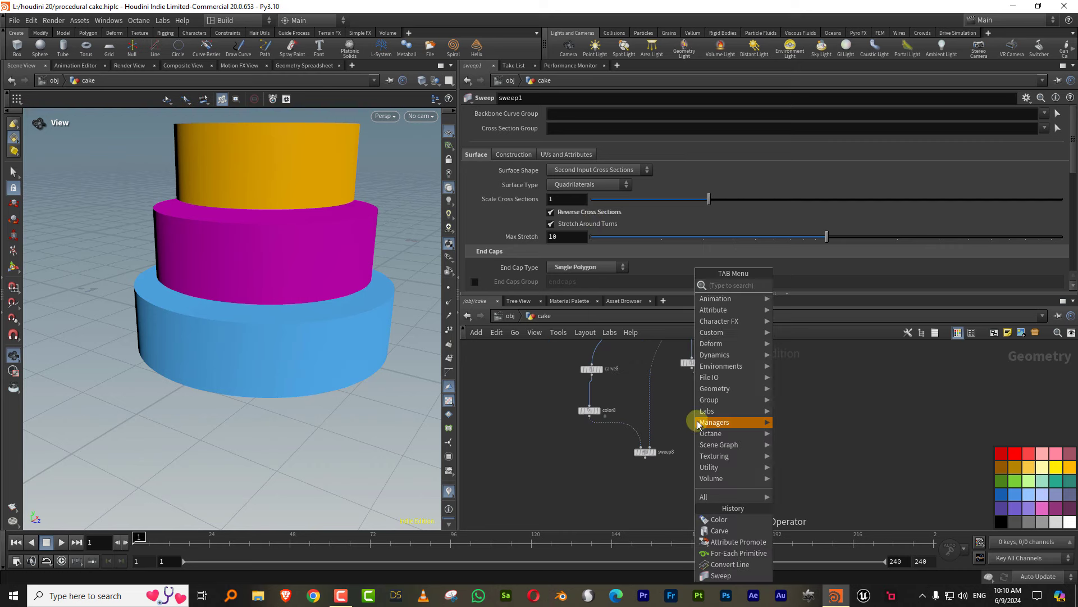
pyautogui.write('merge')
pyautogui.press('Return')
pyautogui.click(689, 488)
pyautogui.moveTo(728, 400); pyautogui.dragTo(688, 486)
pyautogui.click(693, 490)
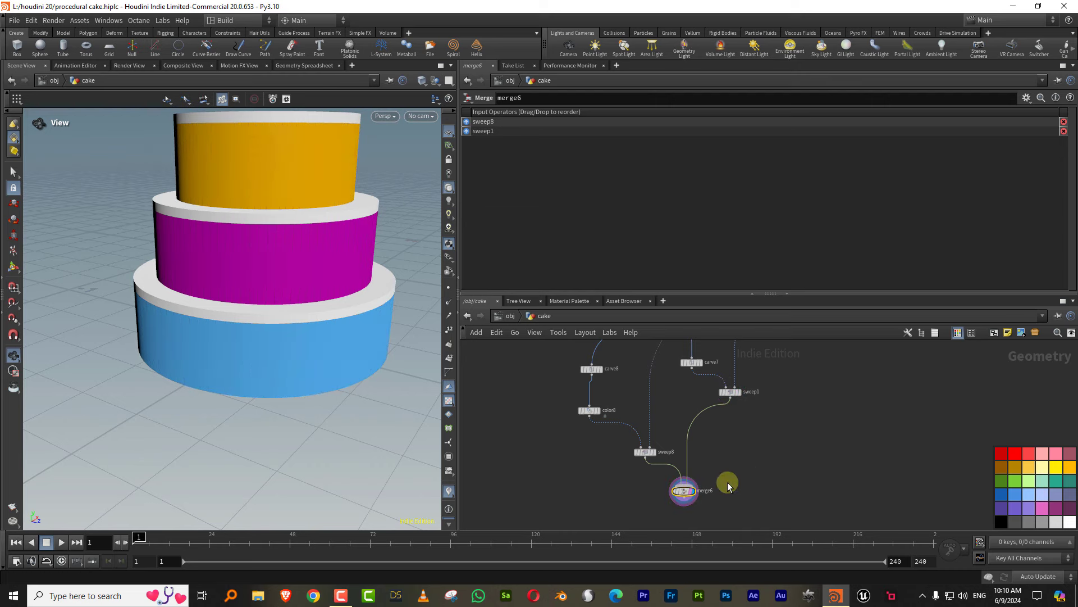
pyautogui.moveTo(299, 330); pyautogui.dragTo(313, 306)
pyautogui.scroll(-3, 313, 306)
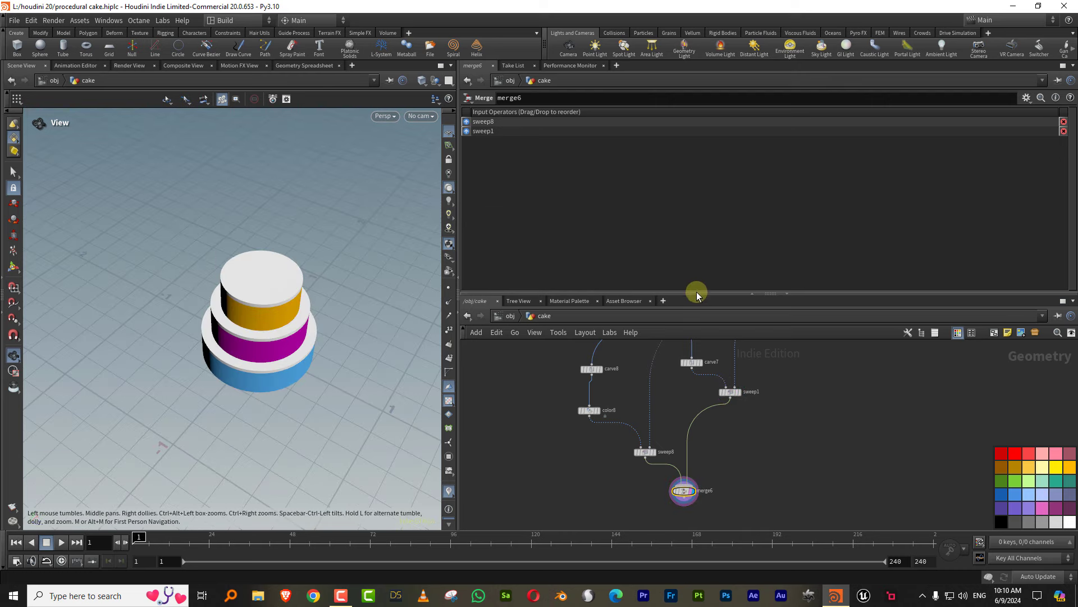
pyautogui.moveTo(698, 292); pyautogui.dragTo(698, 236)
pyautogui.scroll(3, 256, 279)
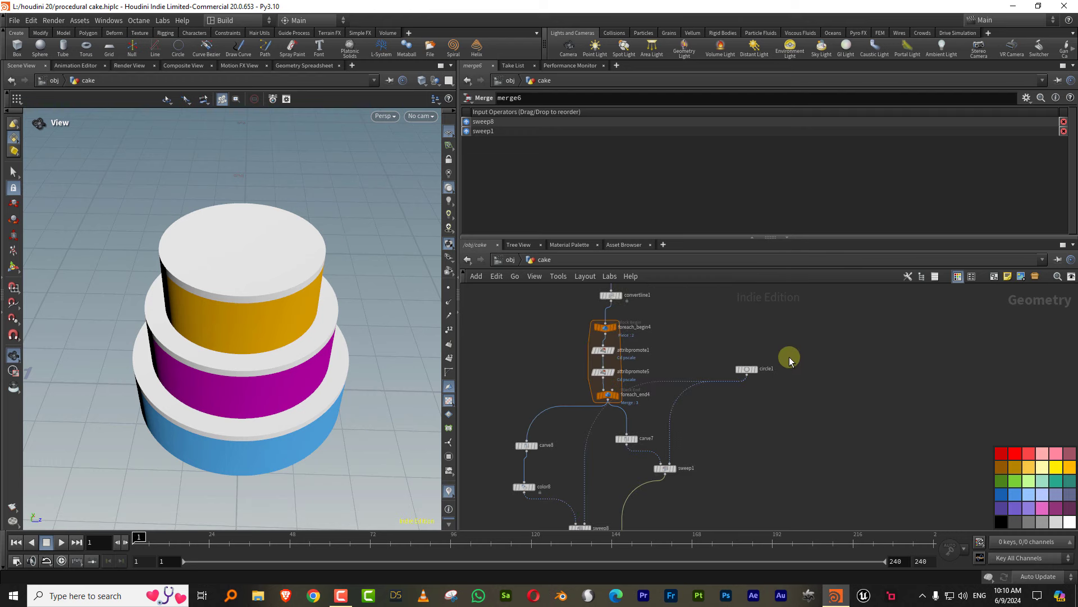
# Set circle1 to a Closed Arc ending at 270° to preview the wedge cut
pyautogui.click(748, 367)
pyautogui.moveTo(717, 402); pyautogui.dragTo(742, 384, button='middle')
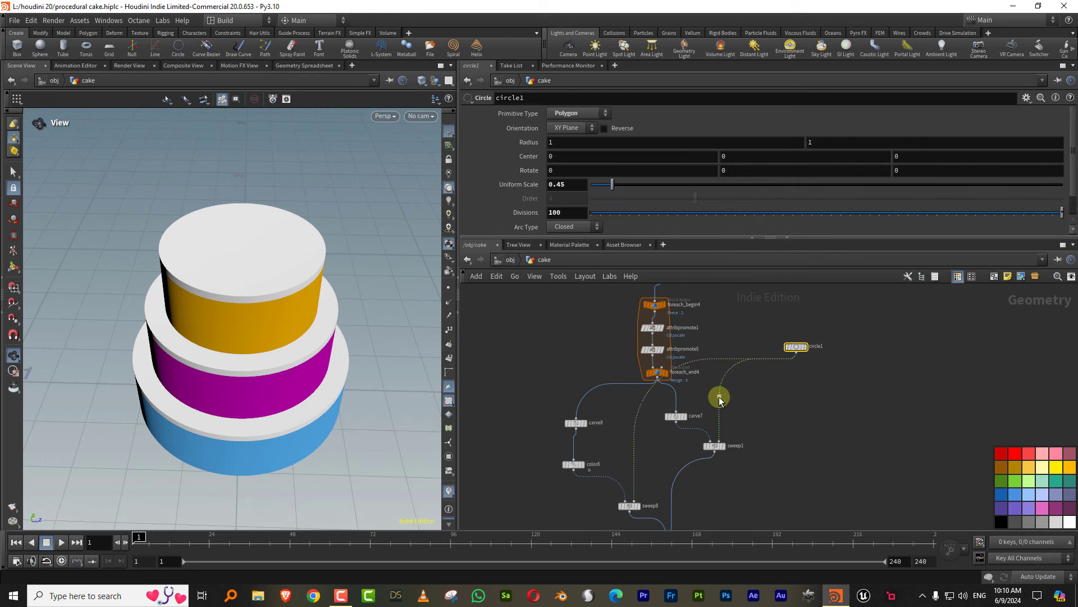
pyautogui.click(721, 402)
pyautogui.moveTo(705, 457); pyautogui.dragTo(705, 459)
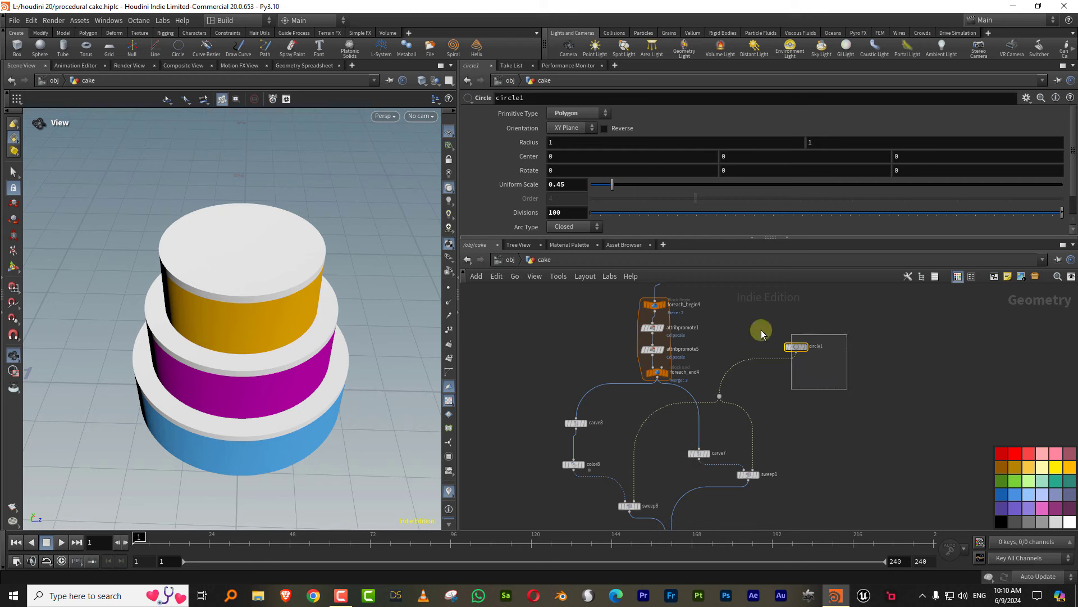
pyautogui.moveTo(734, 238); pyautogui.dragTo(739, 365)
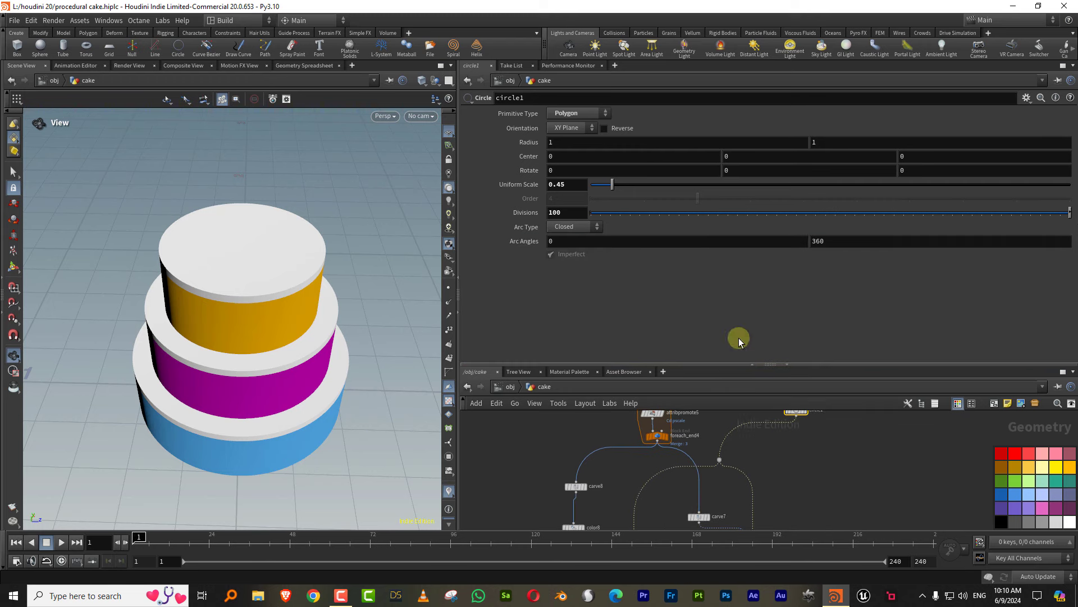
pyautogui.click(577, 226)
pyautogui.click(568, 254)
pyautogui.moveTo(348, 318); pyautogui.dragTo(320, 327)
pyautogui.click(818, 241)
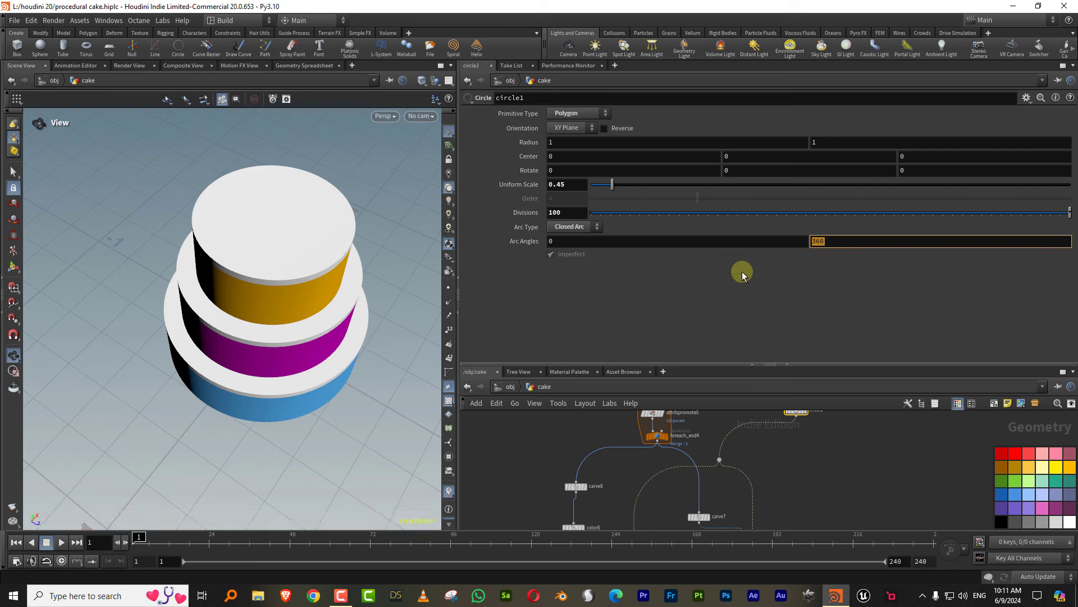
pyautogui.write('270')
pyautogui.press('Return')
pyautogui.moveTo(357, 316)
pyautogui.mouseDown()
pyautogui.moveTo(380, 248)
pyautogui.moveTo(313, 289)
pyautogui.mouseUp()
# Return circle1's Arc Type to Closed and display circle1 on its own
pyautogui.click(585, 226)
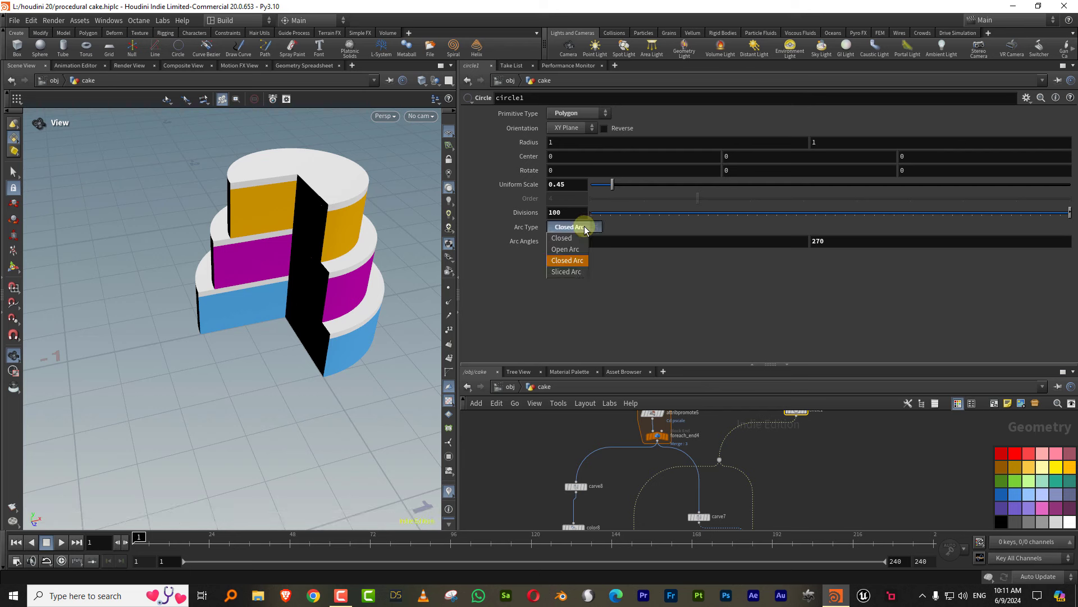
pyautogui.click(588, 231)
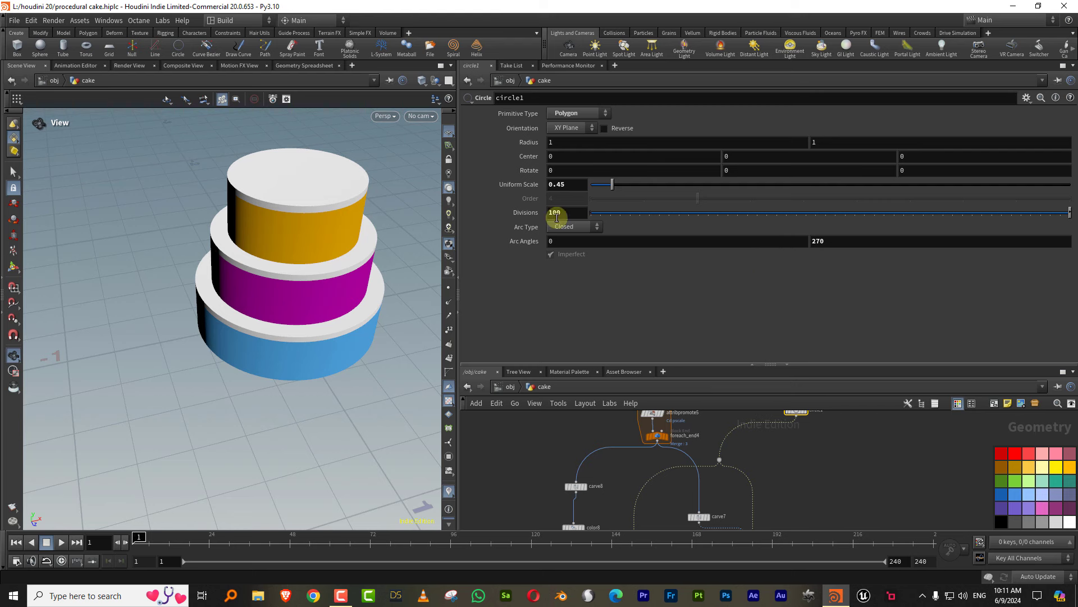
pyautogui.click(571, 230)
pyautogui.click(645, 241)
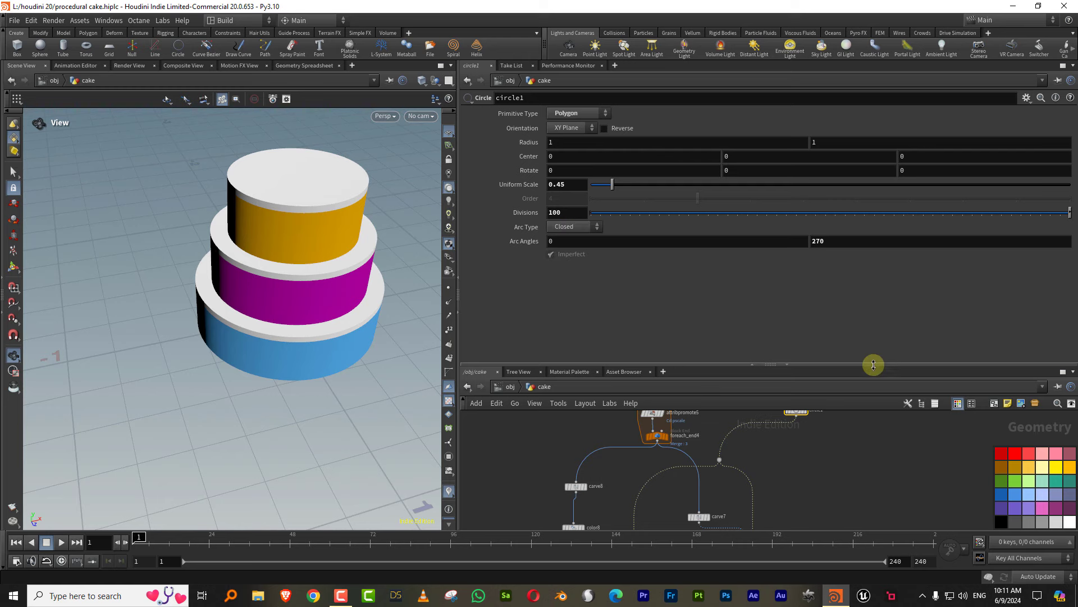
pyautogui.moveTo(855, 364); pyautogui.dragTo(854, 267)
pyautogui.click(686, 342)
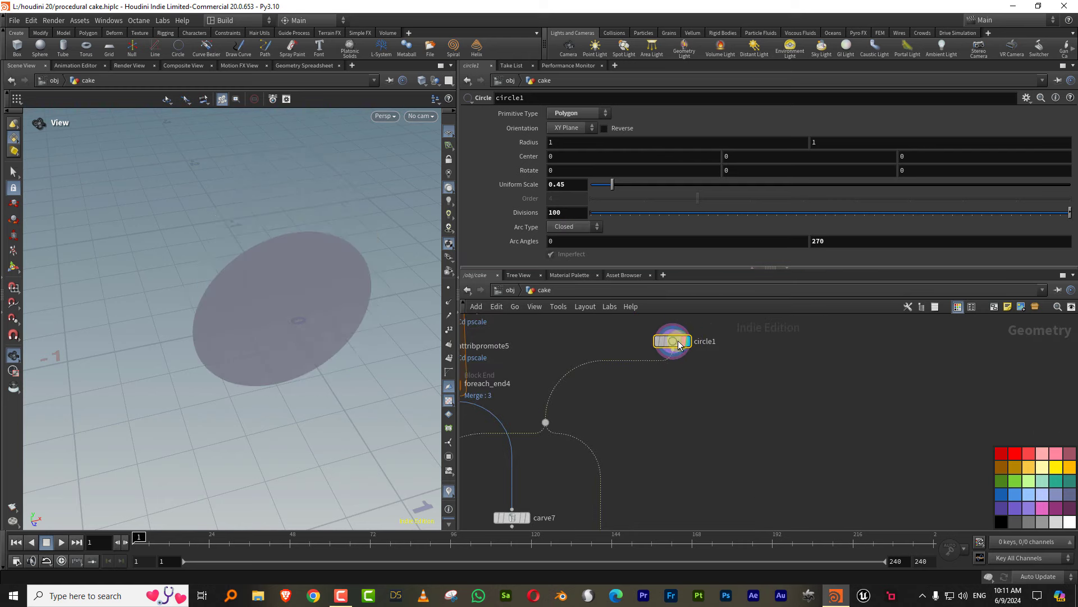
# Add a Carve node (carve9) below circle1
pyautogui.press('Tab')
pyautogui.write('sweep')
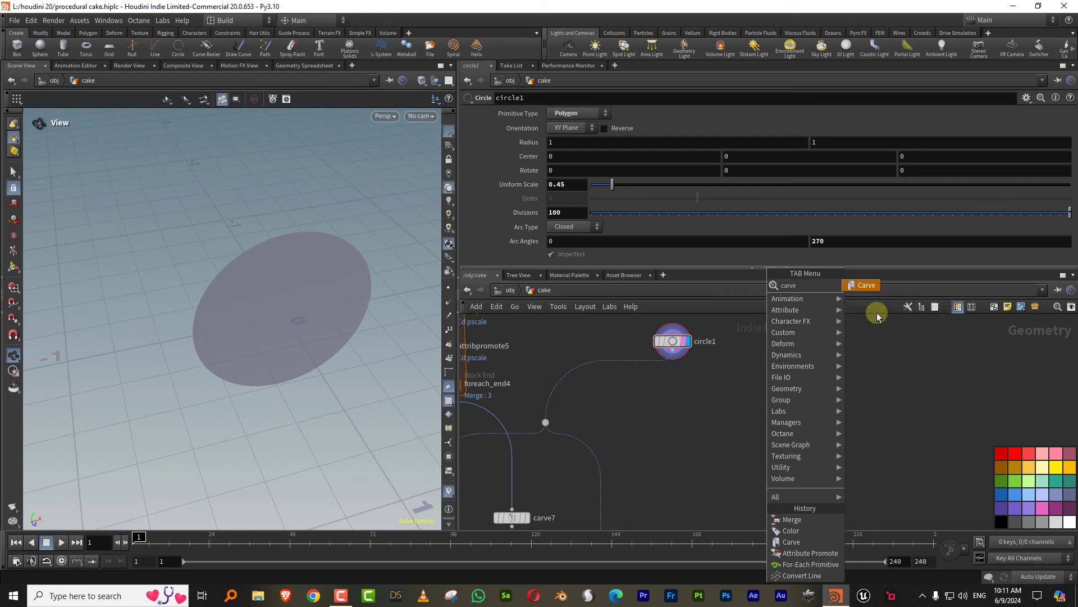
pyautogui.click(858, 290)
pyautogui.click(702, 427)
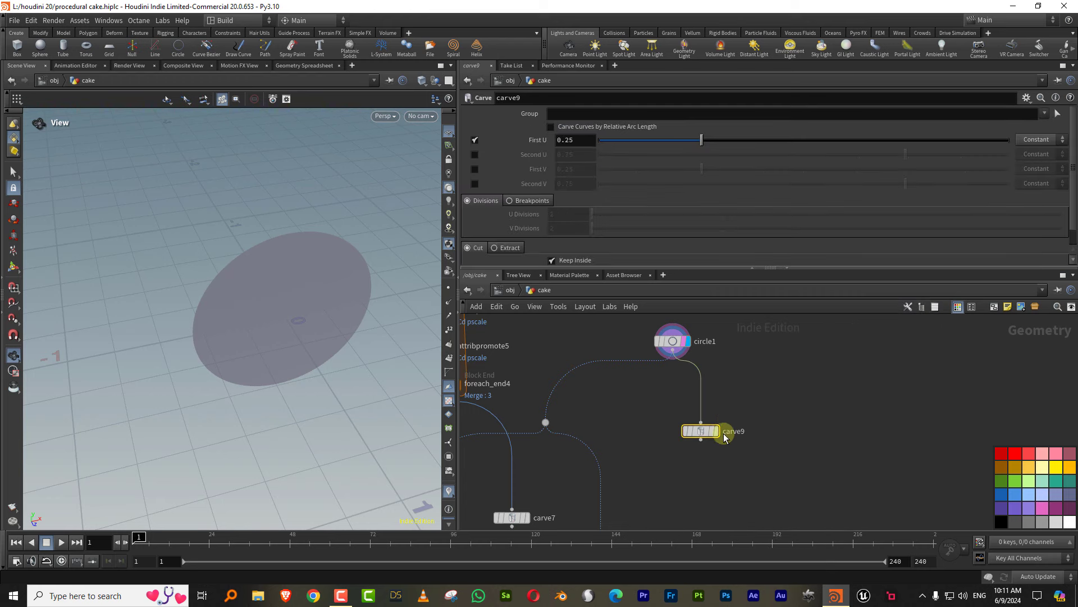
# Enable Second U and trim the circle from First U 0.081 to Second U 0.897
pyautogui.click(475, 154)
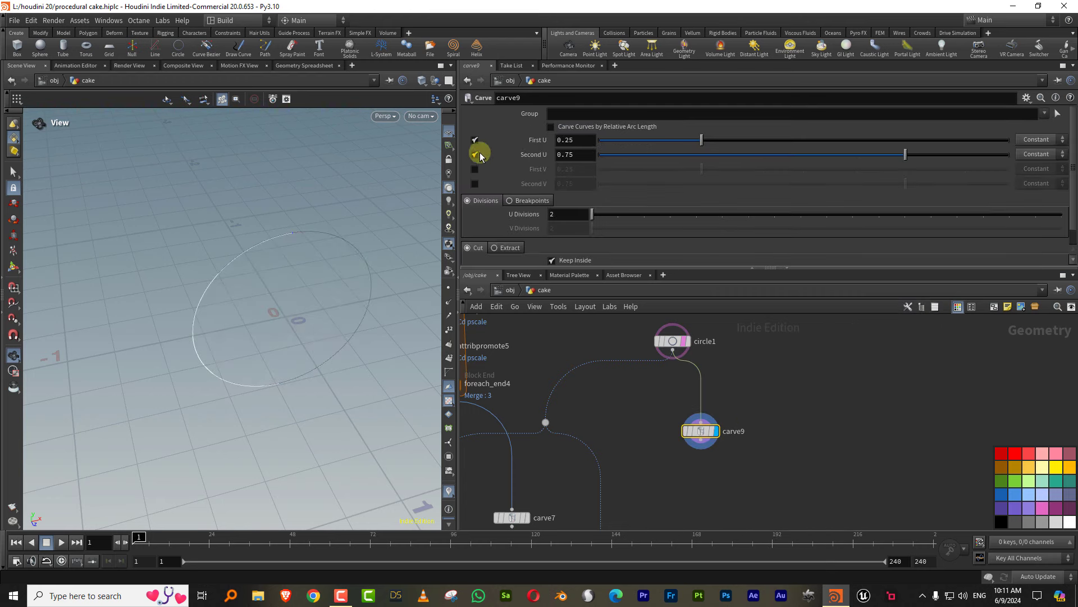
pyautogui.moveTo(365, 311); pyautogui.dragTo(752, 170)
pyautogui.moveTo(924, 156); pyautogui.dragTo(977, 162)
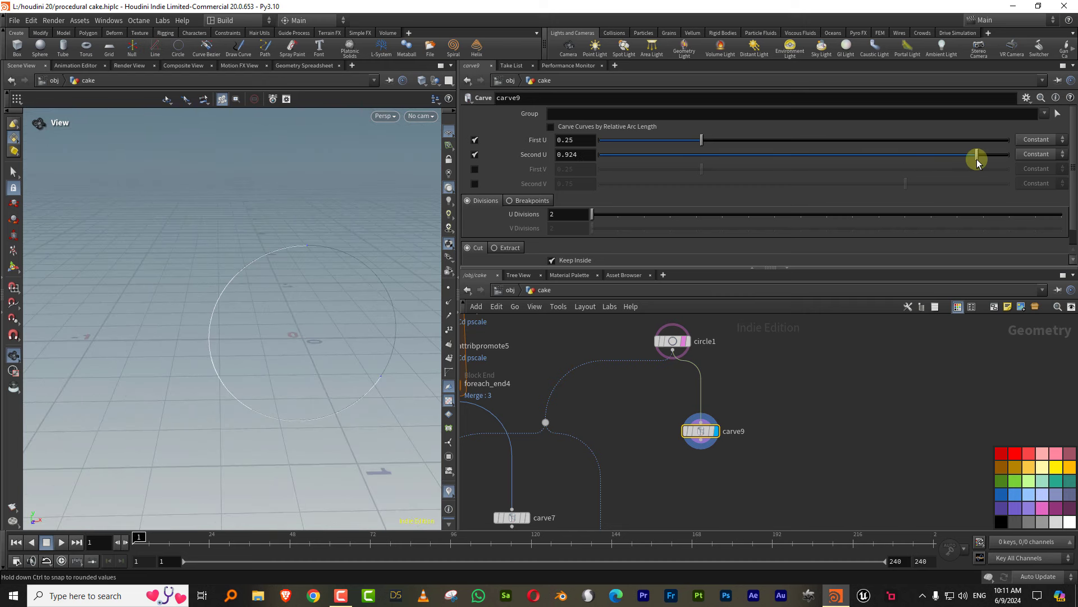
pyautogui.moveTo(879, 148); pyautogui.dragTo(841, 143)
pyautogui.moveTo(766, 147); pyautogui.dragTo(633, 144)
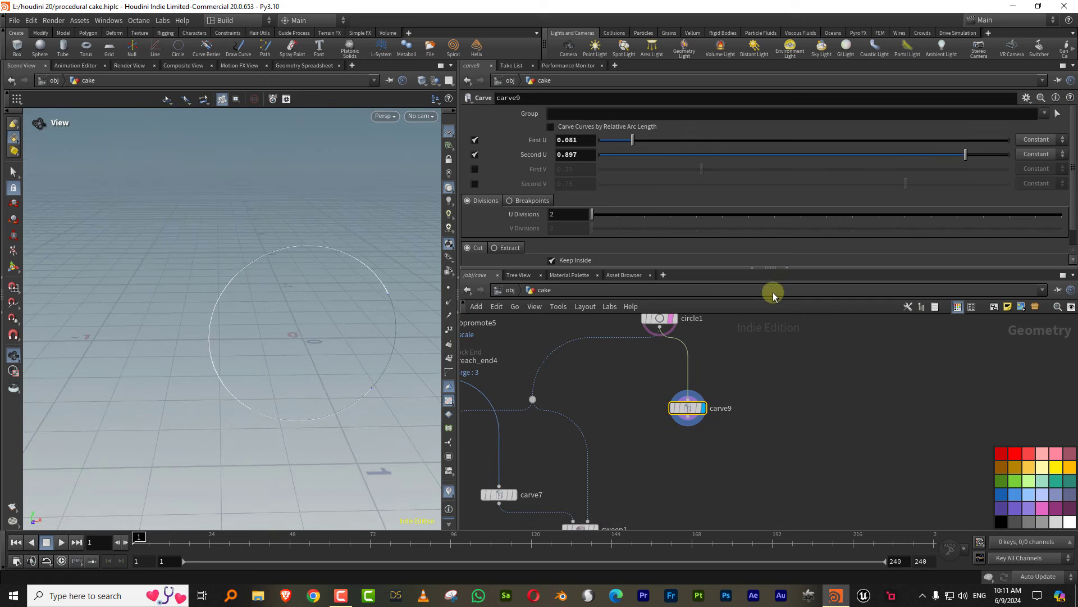
pyautogui.moveTo(735, 270); pyautogui.dragTo(742, 226)
pyautogui.moveTo(349, 347); pyautogui.dragTo(294, 330)
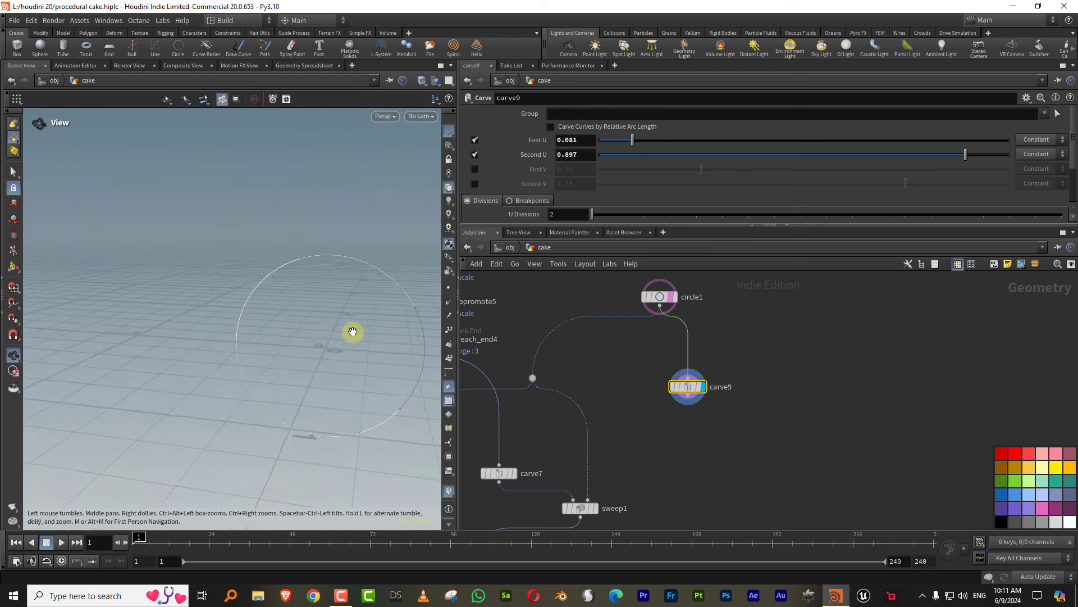
pyautogui.moveTo(295, 330); pyautogui.dragTo(280, 319, button='right')
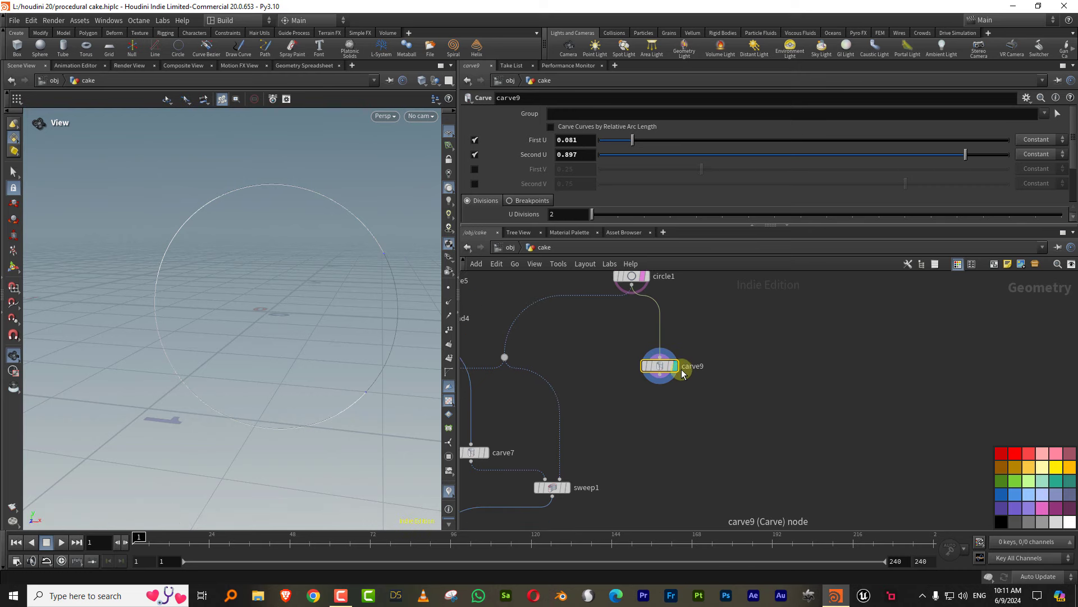
pyautogui.moveTo(683, 370); pyautogui.dragTo(774, 380)
# Add a Group by Range under carve9 making an inverted point group 'ends' with Start 1, End 1
pyautogui.press('Tab')
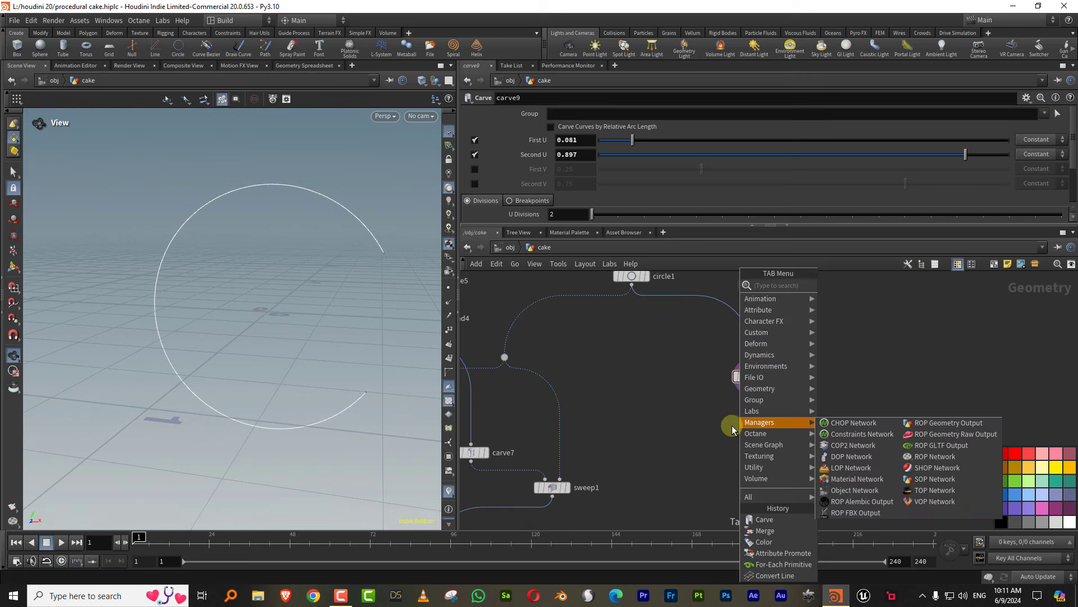
pyautogui.write('range')
pyautogui.click(857, 285)
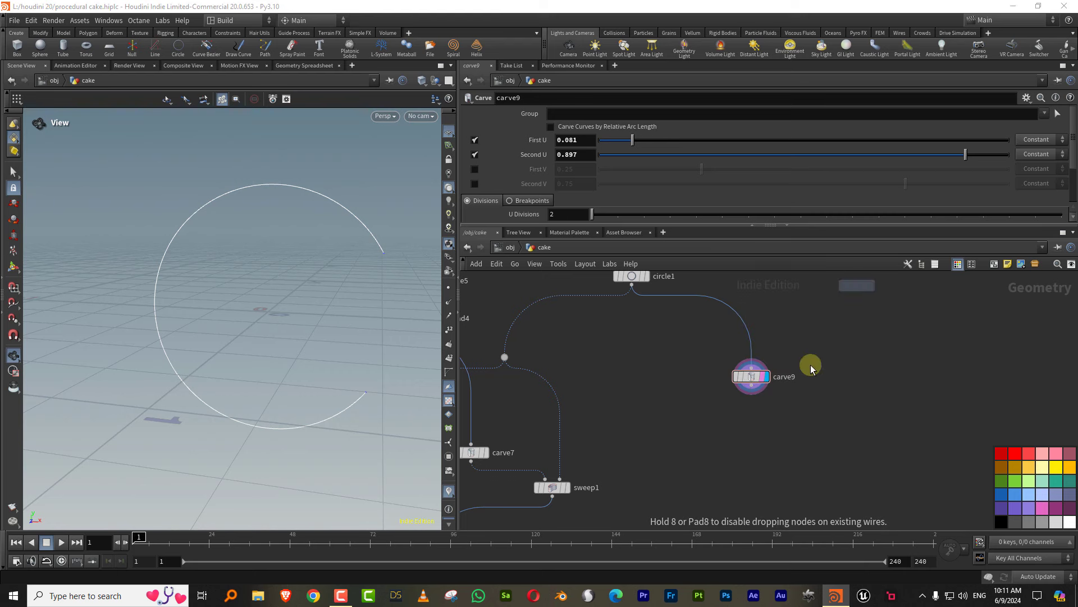
pyautogui.click(750, 453)
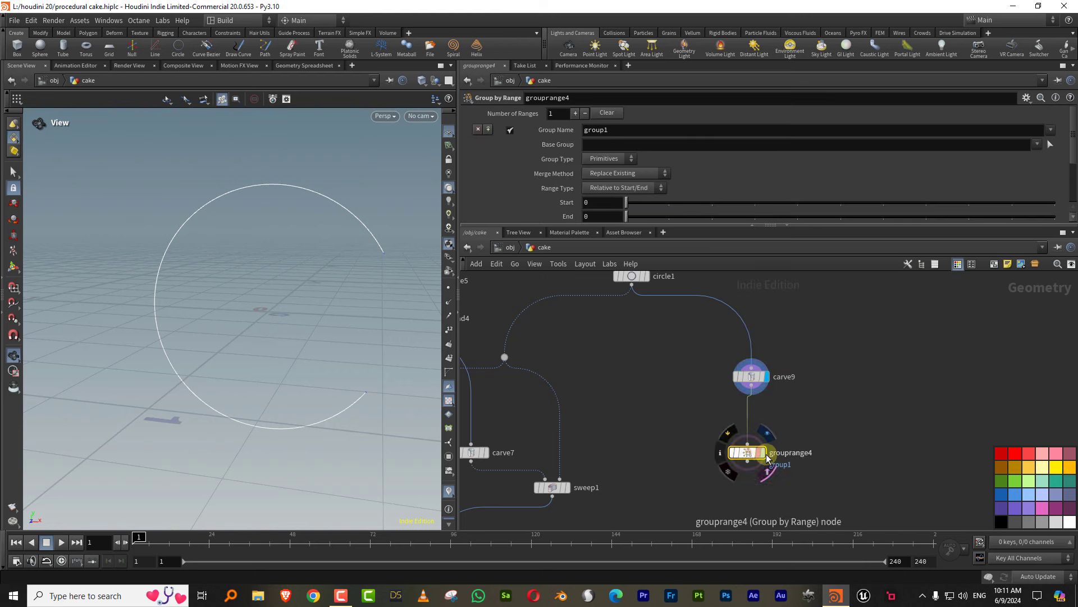
pyautogui.click(511, 153)
pyautogui.write('ends')
pyautogui.press('Return')
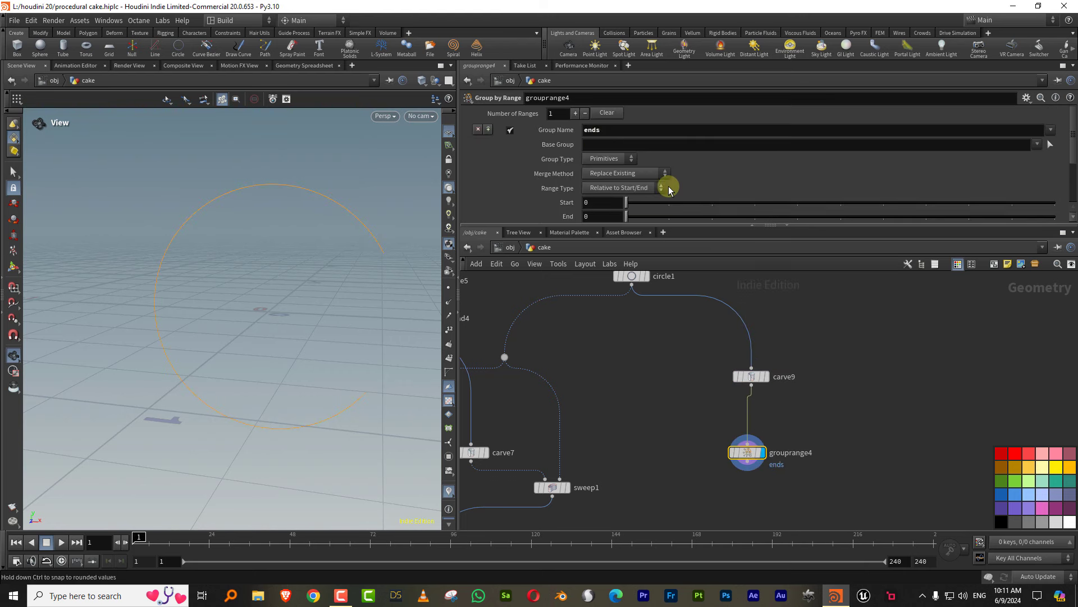
pyautogui.click(612, 160)
pyautogui.click(596, 170)
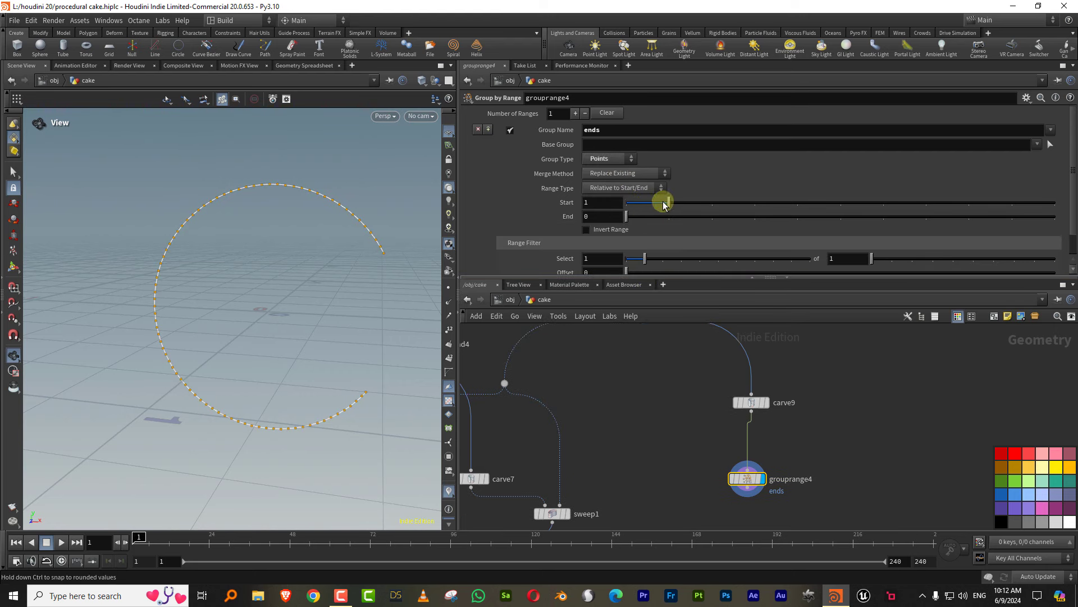
pyautogui.moveTo(663, 204); pyautogui.dragTo(667, 231)
pyautogui.click(670, 221)
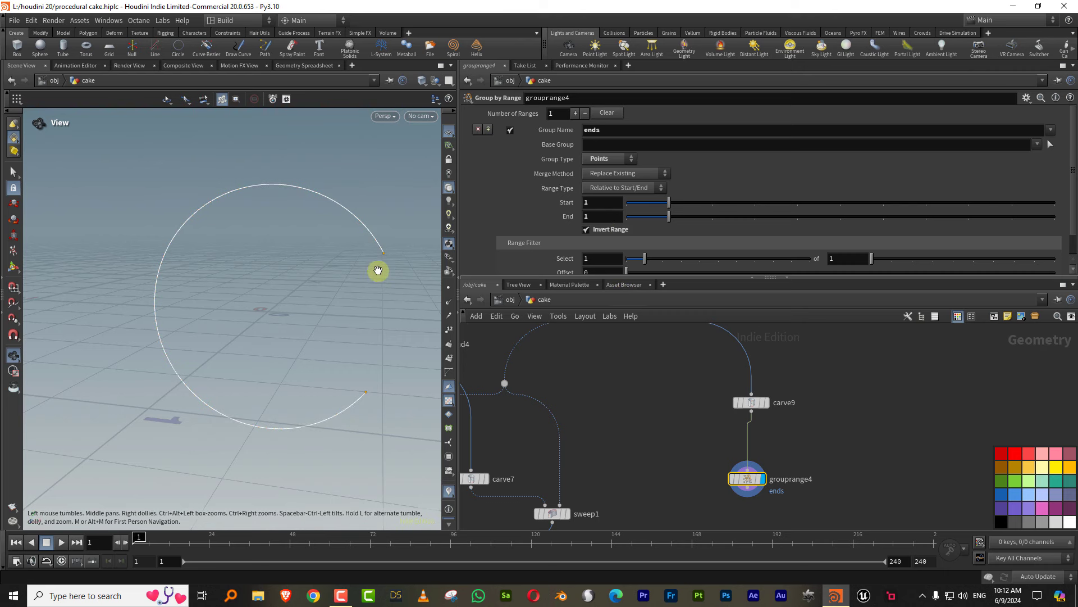
pyautogui.moveTo(816, 275); pyautogui.dragTo(820, 198)
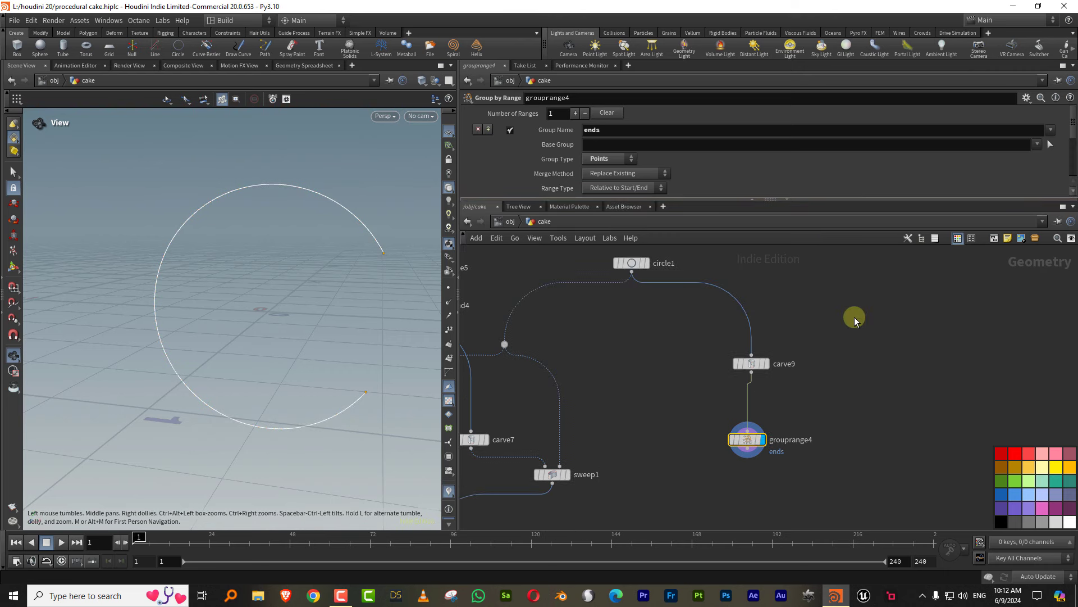
# Add a new Add node, add4, beside the group node
pyautogui.press('Tab')
pyautogui.write('add')
pyautogui.click(909, 304)
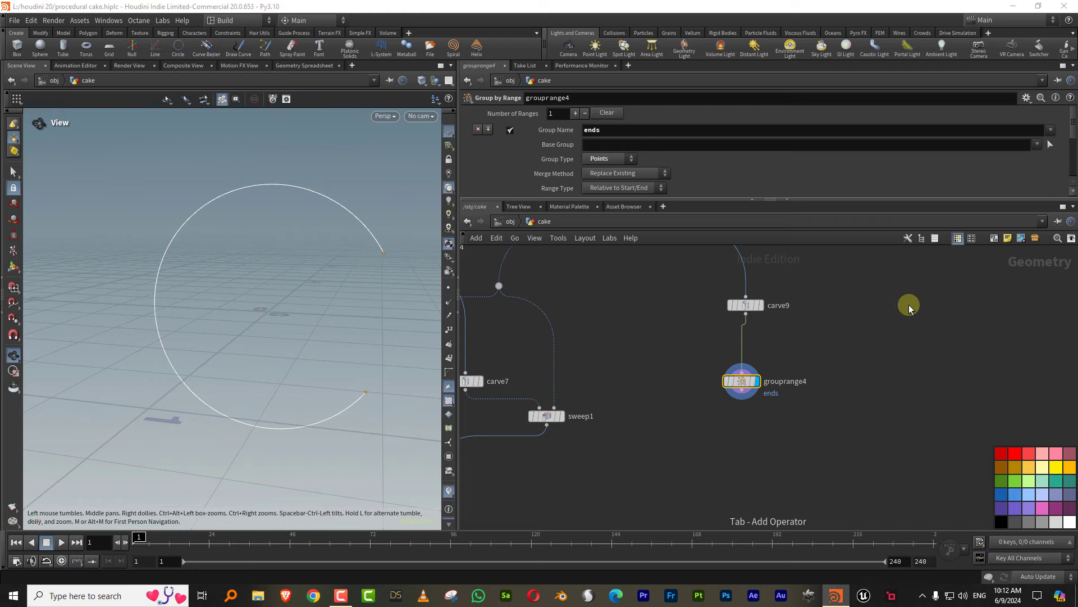
pyautogui.click(665, 392)
# Give add4 one point and add a displayed Blast node wired under grouprange4
pyautogui.click(574, 141)
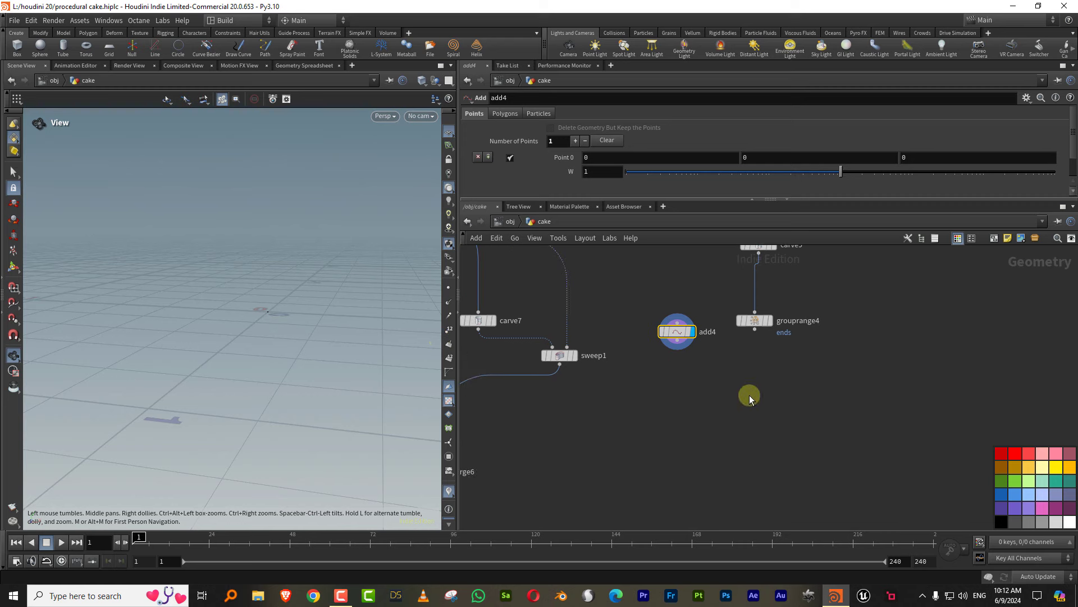
pyautogui.press('Tab')
pyautogui.write('f')
pyautogui.press('Escape')
pyautogui.press('Tab')
pyautogui.write('blast')
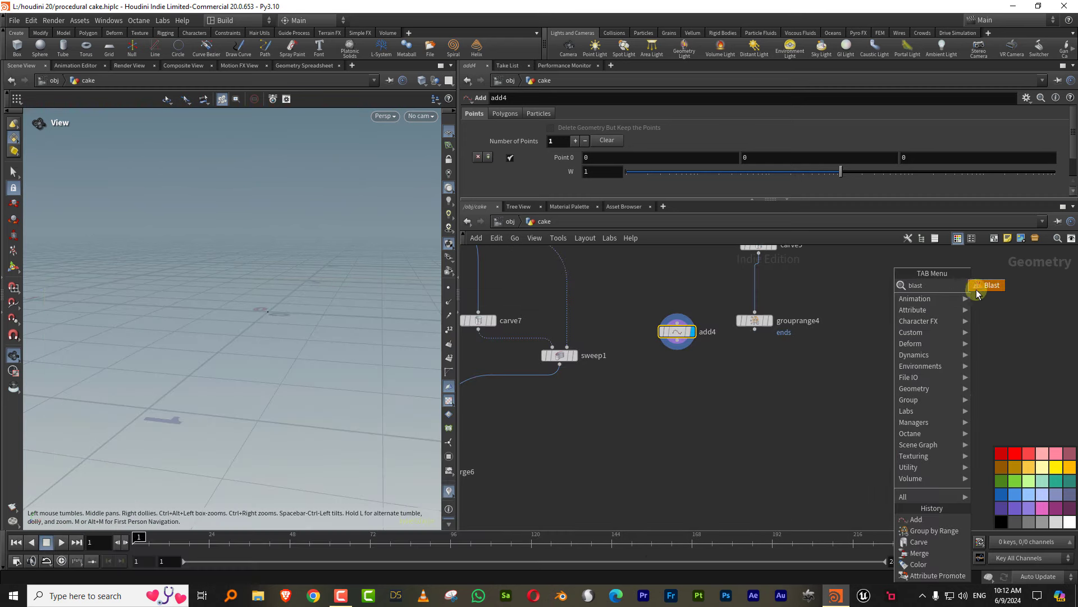
pyautogui.press('Return')
pyautogui.click(793, 402)
pyautogui.moveTo(755, 329); pyautogui.dragTo(780, 396)
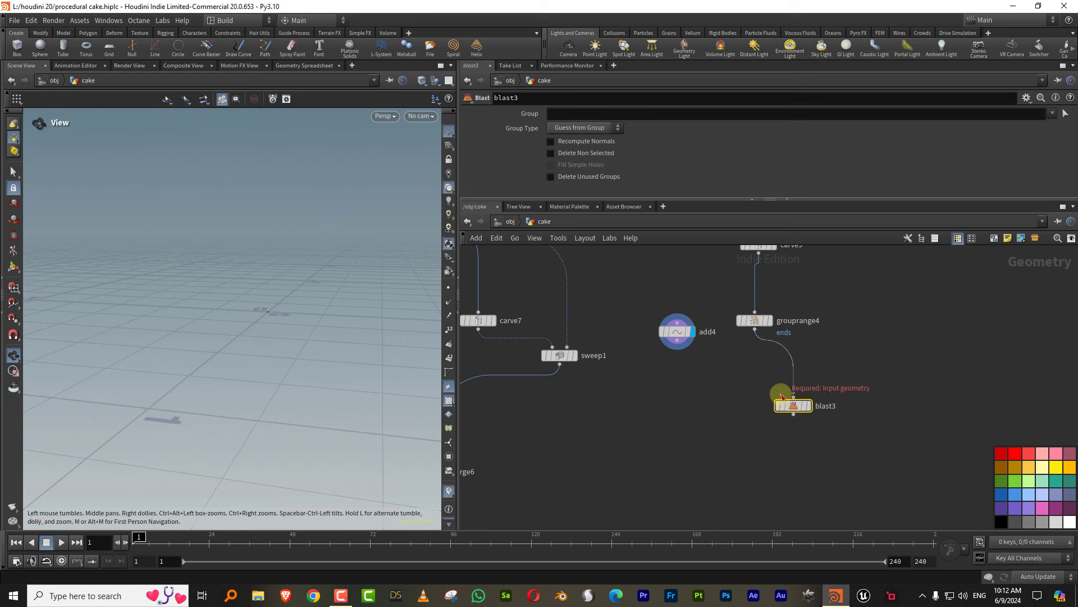
pyautogui.click(810, 407)
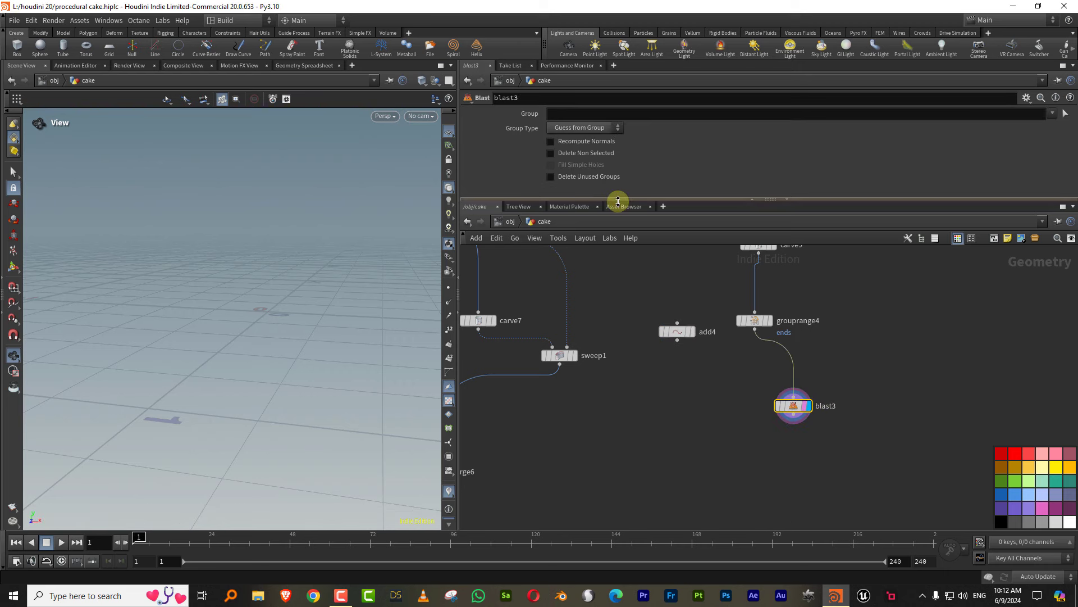
# Set blast3 to target the ends group and keep only those points
pyautogui.moveTo(605, 197); pyautogui.dragTo(613, 292)
pyautogui.click(1052, 113)
pyautogui.click(1036, 136)
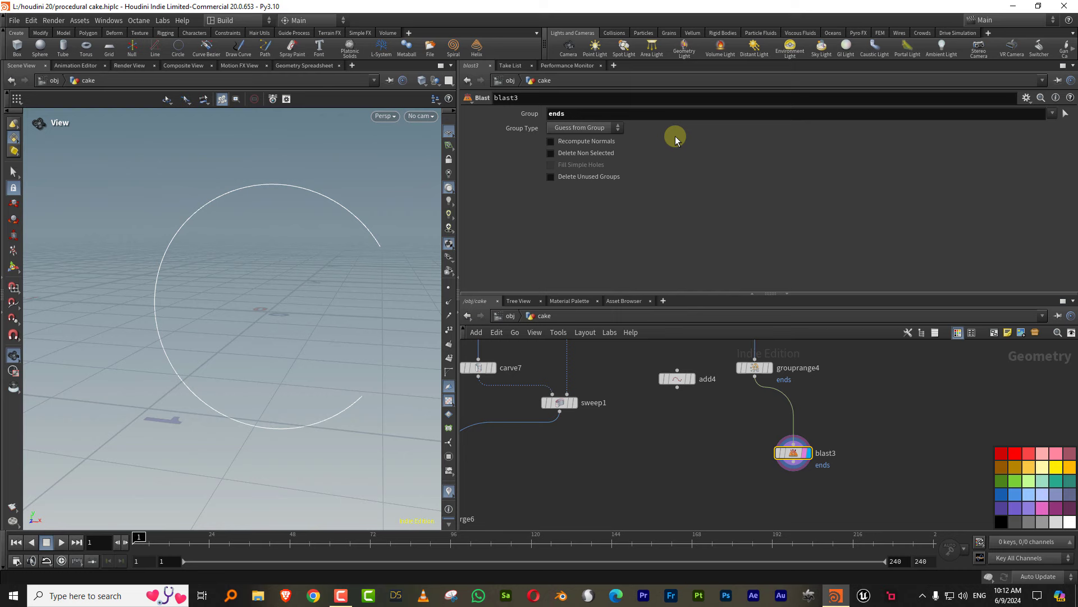
pyautogui.click(600, 154)
# Add a new Add node, add5, beneath blast3
pyautogui.moveTo(691, 442); pyautogui.dragTo(686, 397, button='middle')
pyautogui.press('Tab')
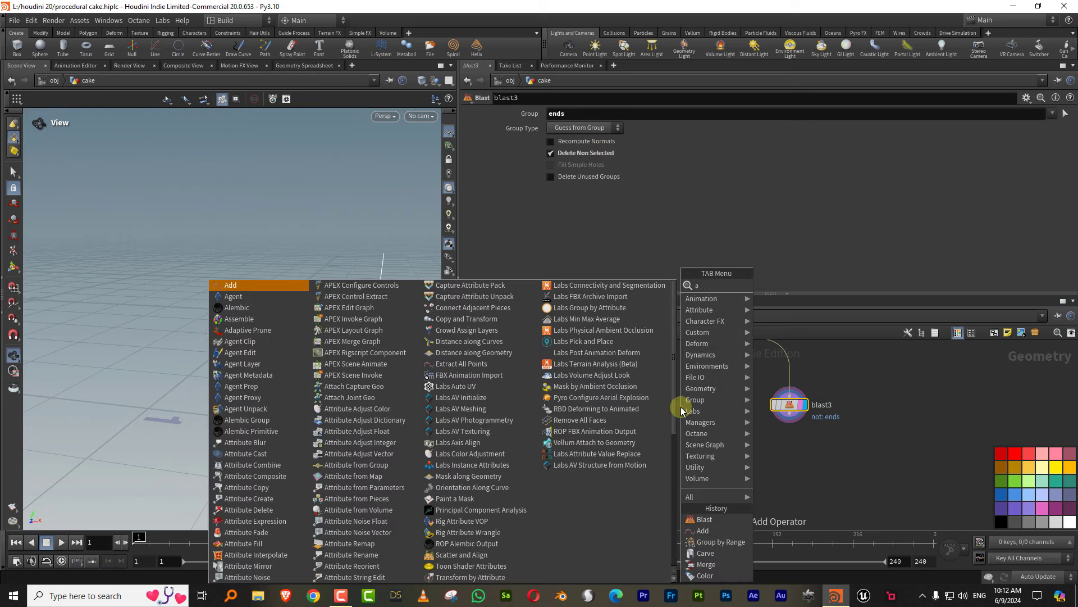
pyautogui.write('add')
pyautogui.click(775, 285)
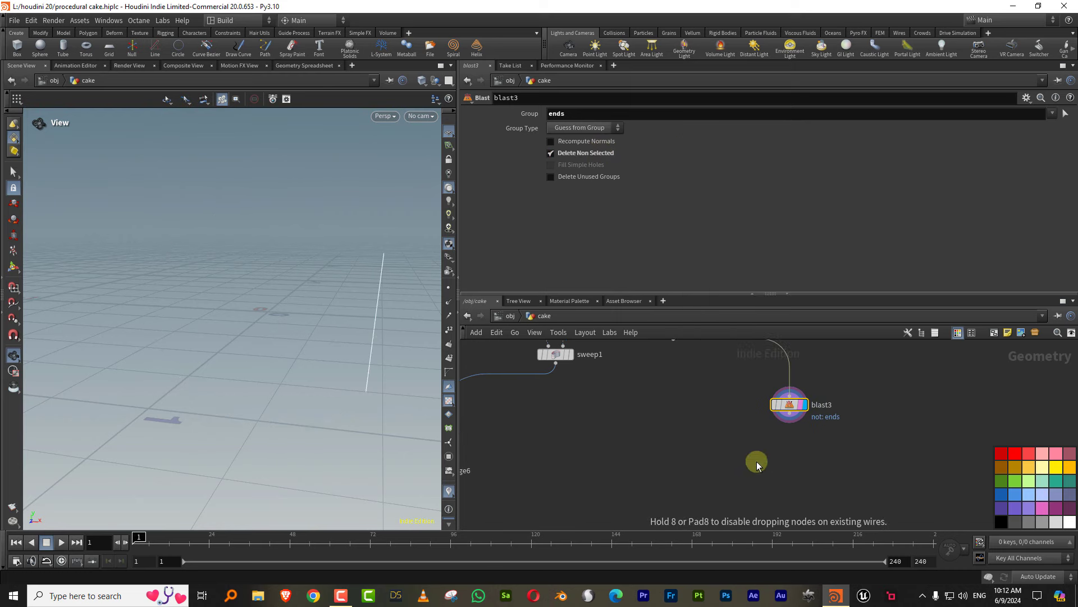
pyautogui.click(753, 470)
# Display add5, move add4 beside it, and create a For-Each Point loop under add5
pyautogui.click(765, 470)
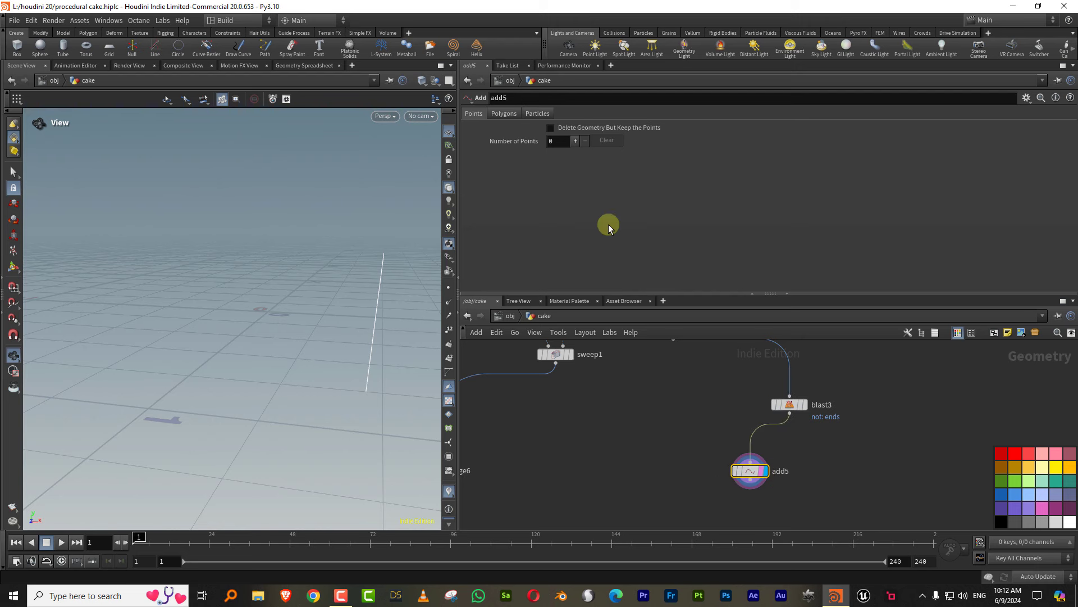
pyautogui.moveTo(706, 293); pyautogui.dragTo(702, 194)
pyautogui.moveTo(671, 249); pyautogui.dragTo(666, 392)
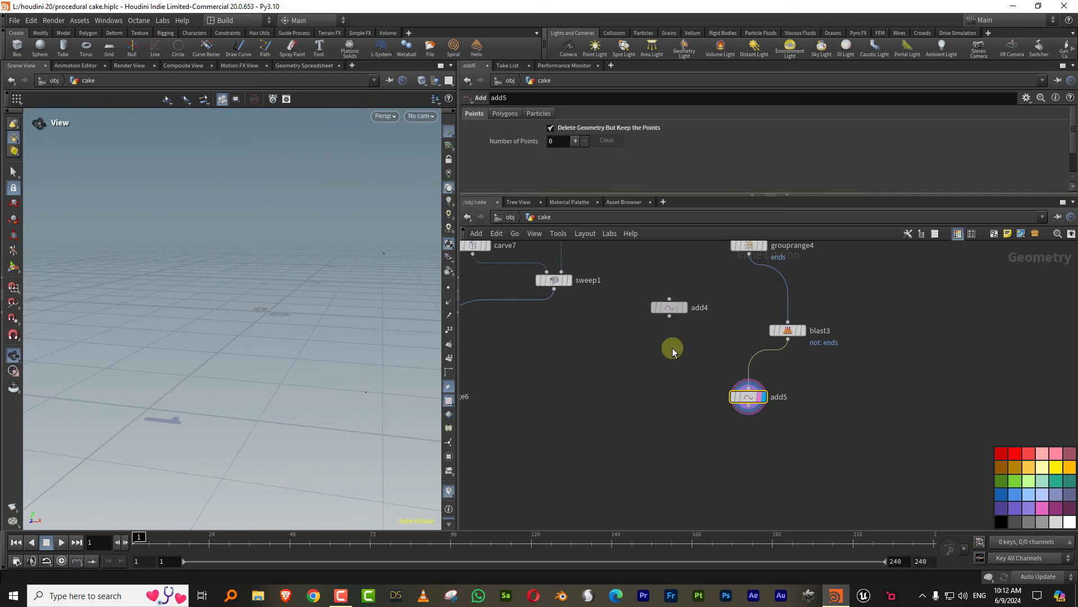
pyautogui.press('Tab')
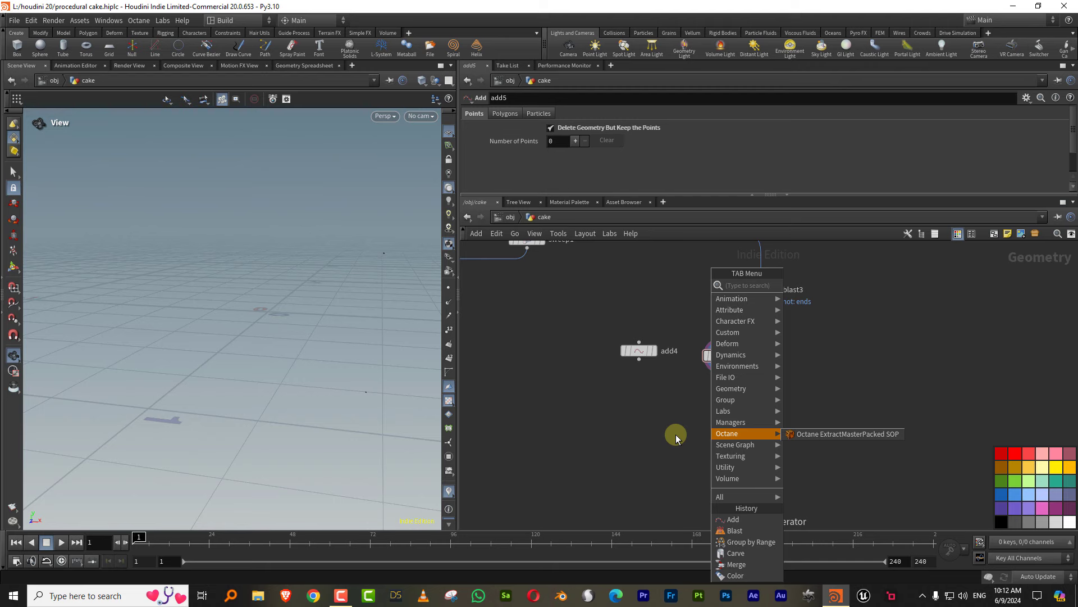
pyautogui.write('fore')
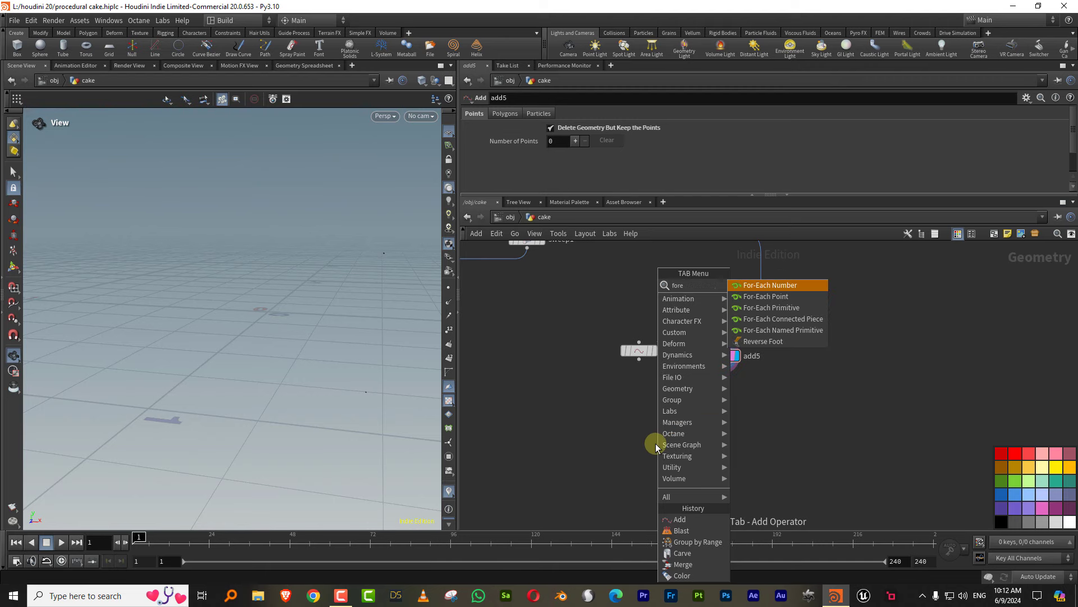
pyautogui.click(765, 296)
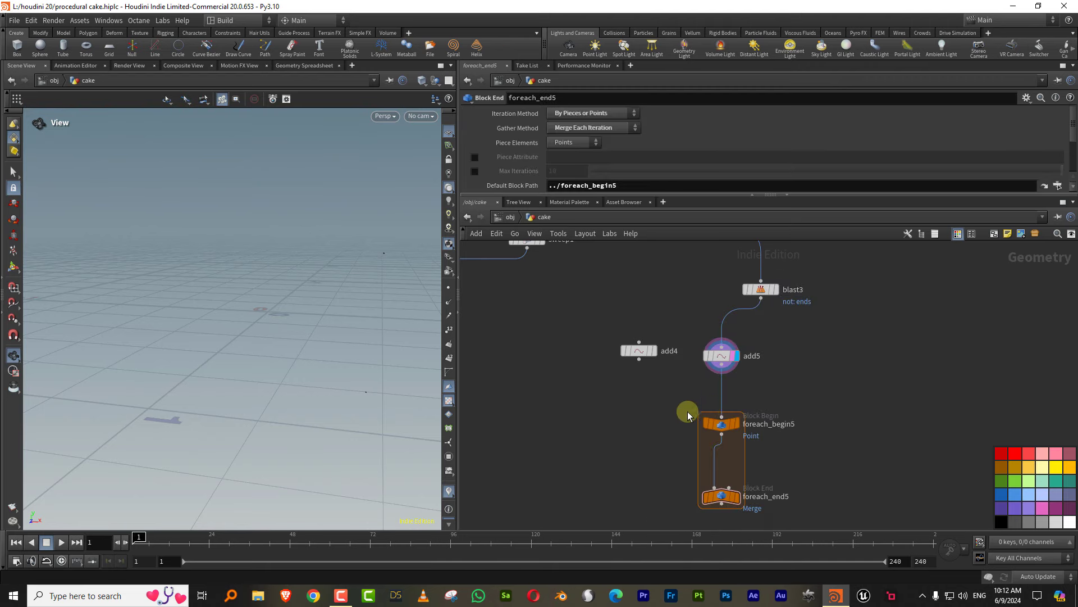
# Inside the loop, merge add4 with the current point in merge8
pyautogui.press('Tab')
pyautogui.write('mer')
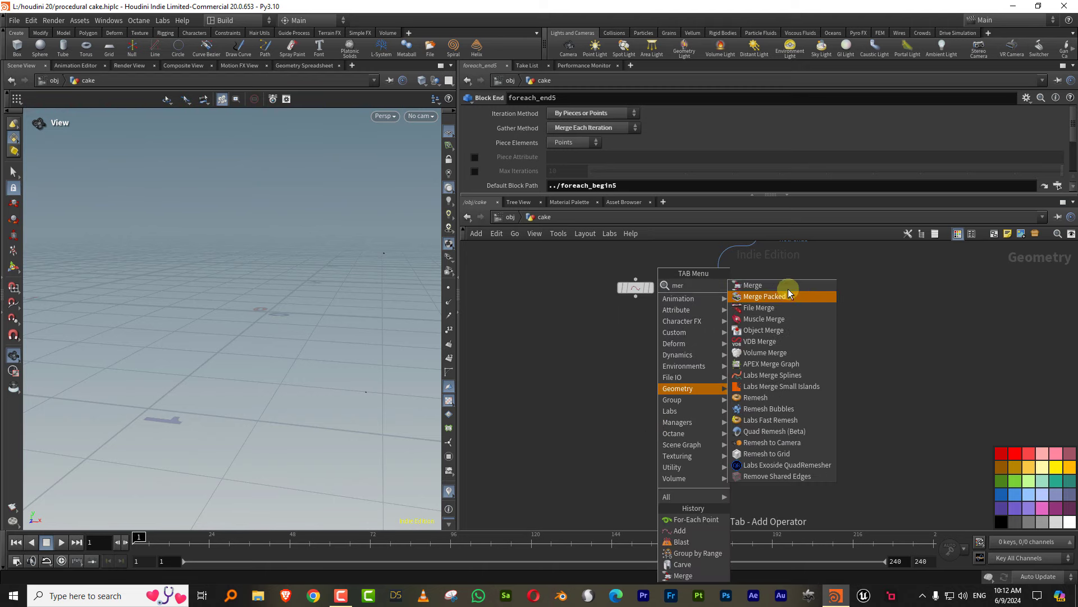
pyautogui.click(787, 287)
pyautogui.click(655, 417)
pyautogui.moveTo(635, 296); pyautogui.dragTo(656, 413)
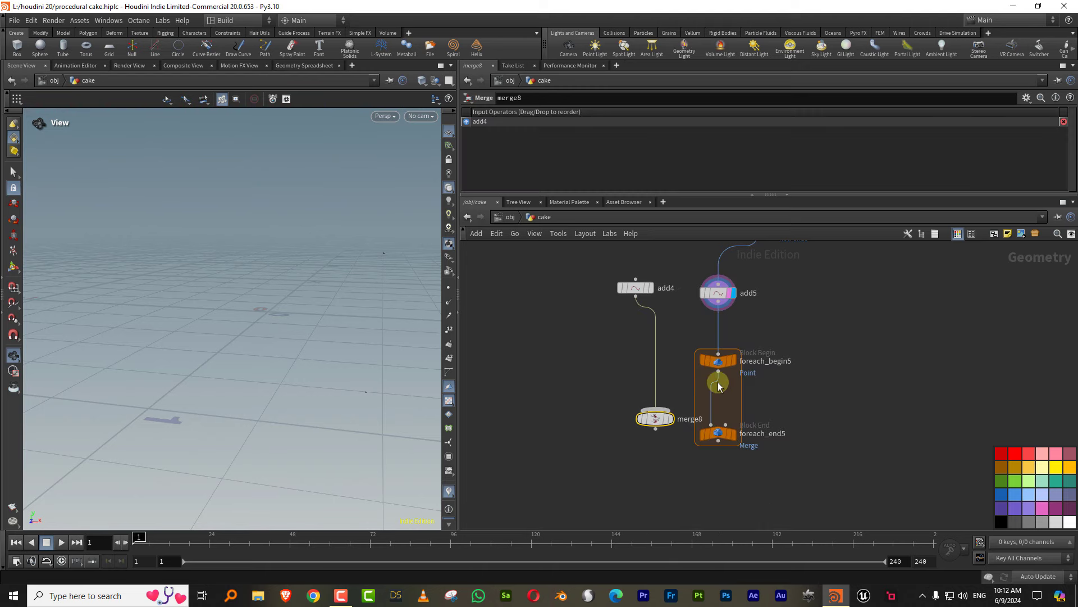
pyautogui.moveTo(718, 371); pyautogui.dragTo(655, 413)
pyautogui.scroll(-2, 765, 335)
pyautogui.moveTo(717, 375); pyautogui.dragTo(718, 495)
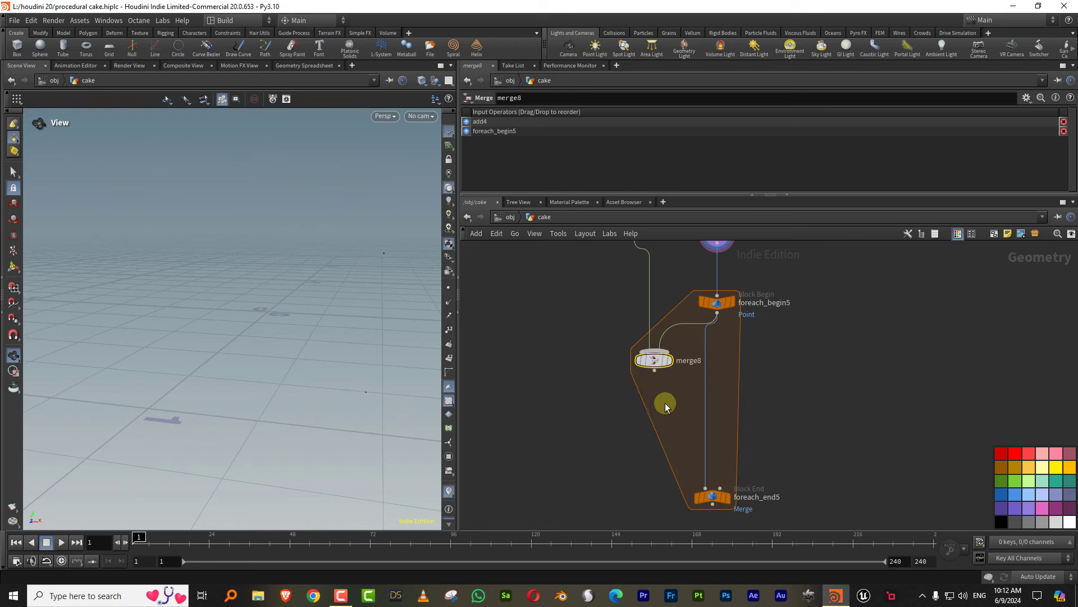
# Add add6 with Polygons after merge8, wire it to foreach_end5, and display the two lines
pyautogui.press('Tab')
pyautogui.write('add')
pyautogui.click(775, 285)
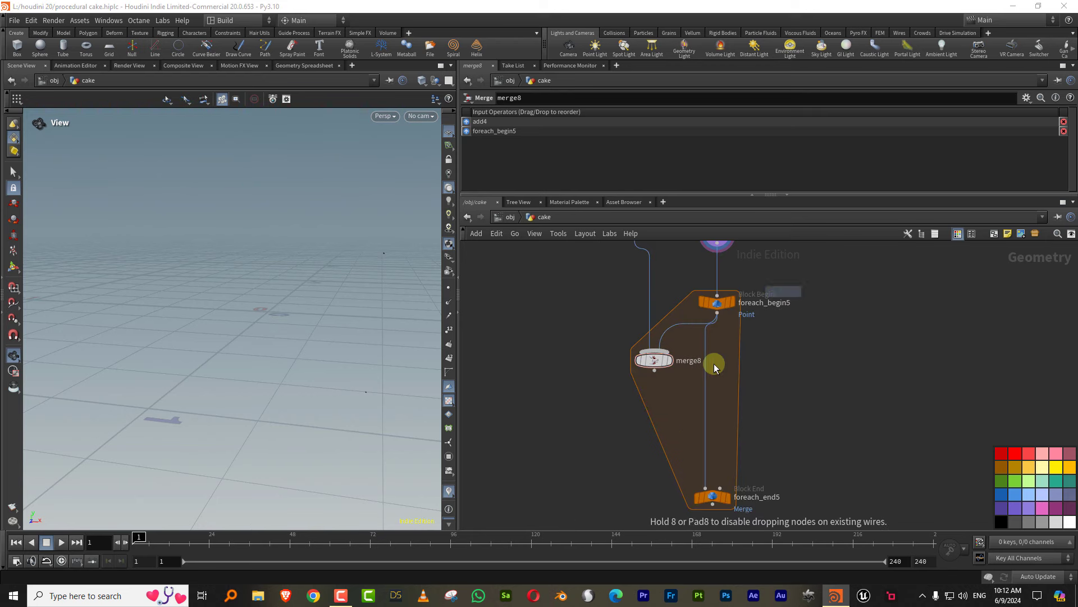
pyautogui.click(674, 425)
pyautogui.click(503, 115)
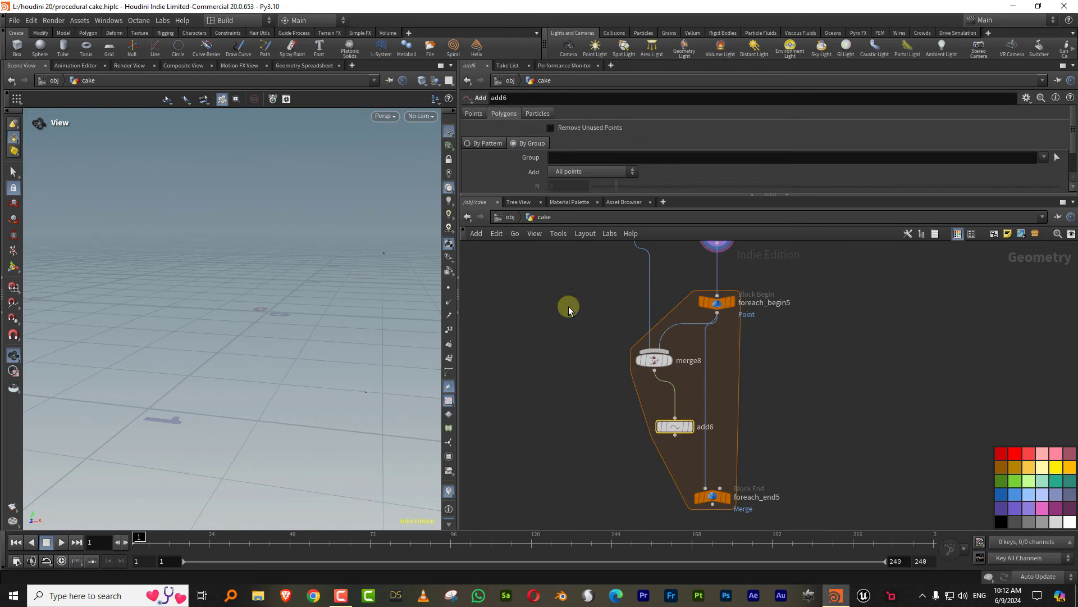
pyautogui.click(690, 425)
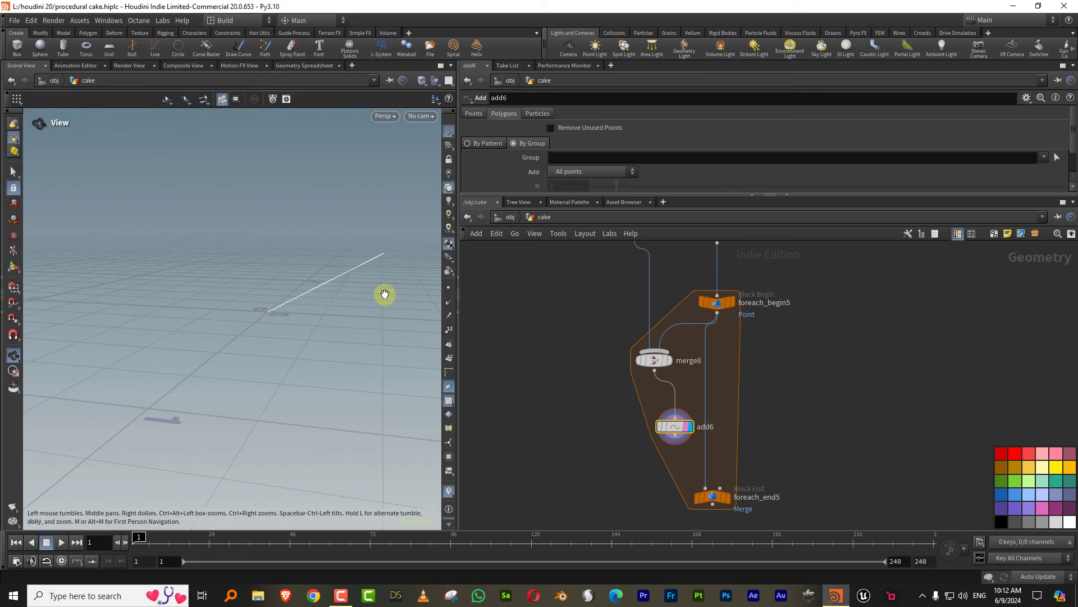
pyautogui.moveTo(741, 404); pyautogui.dragTo(729, 363, button='middle')
pyautogui.moveTo(662, 394); pyautogui.dragTo(692, 447)
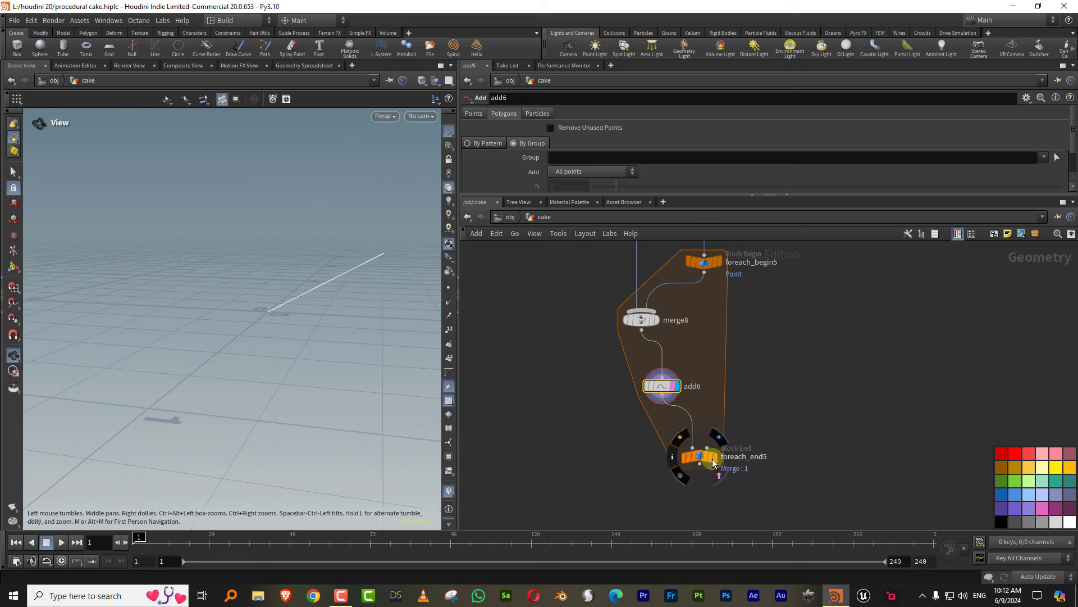
pyautogui.click(712, 457)
# Start adding a Merge node, merge9, below the For-Each loop
pyautogui.scroll(-3, 724, 402)
pyautogui.scroll(-3, 710, 424)
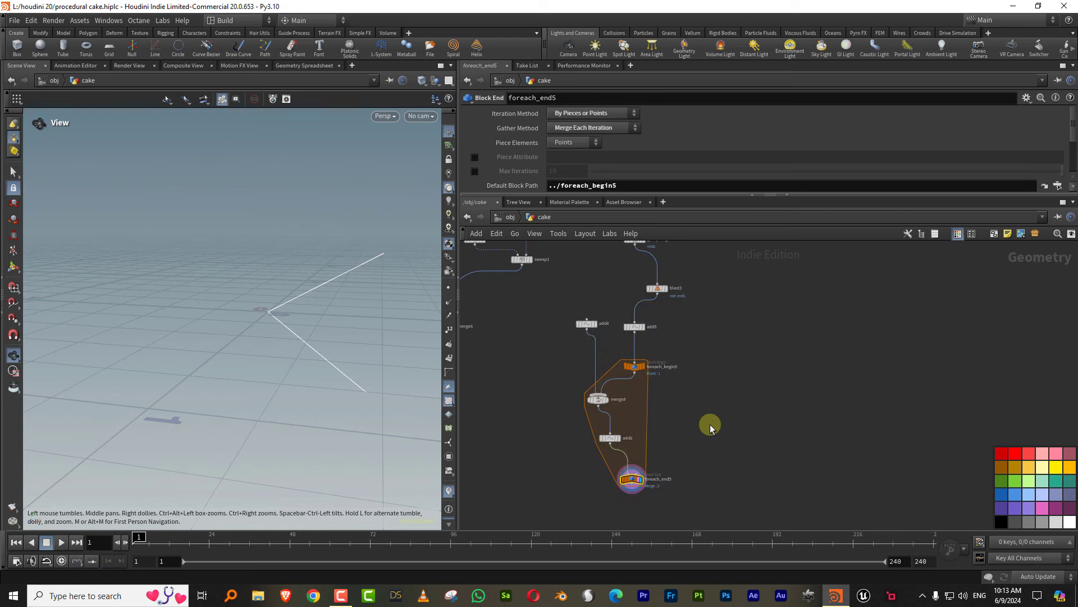
pyautogui.press('Tab')
# Place merge9 under the loop and wire carve9 in as its second input
pyautogui.click(838, 292)
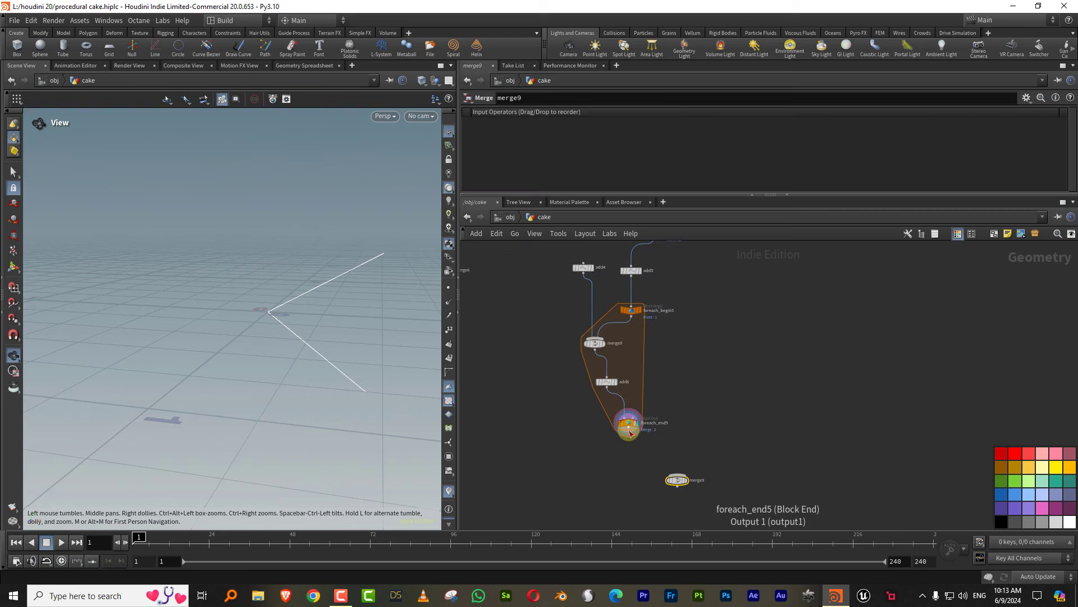
pyautogui.click(687, 457)
pyautogui.moveTo(711, 300); pyautogui.dragTo(666, 432, button='middle')
pyautogui.moveTo(618, 366); pyautogui.dragTo(590, 375)
pyautogui.click(594, 316)
pyautogui.moveTo(589, 272); pyautogui.dragTo(649, 277)
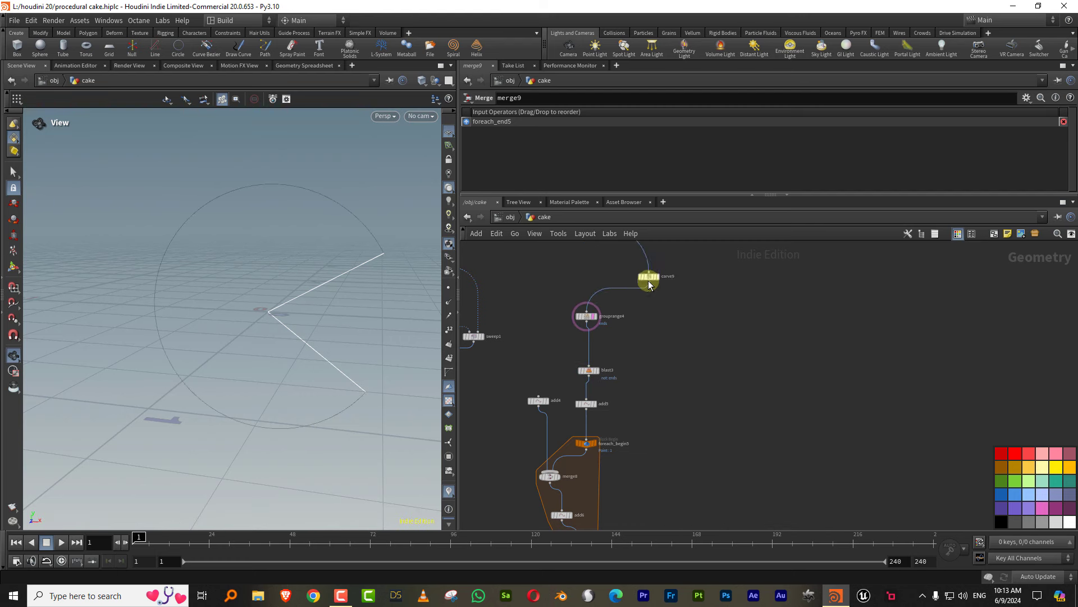
pyautogui.click(649, 282)
pyautogui.click(663, 414)
pyautogui.scroll(3, 682, 410)
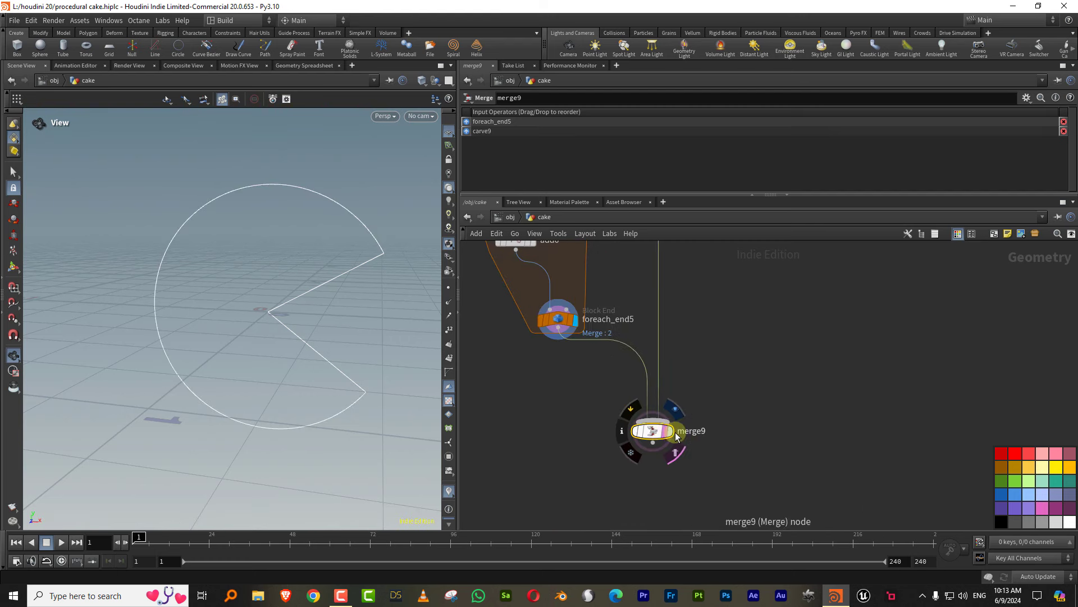
pyautogui.click(739, 406)
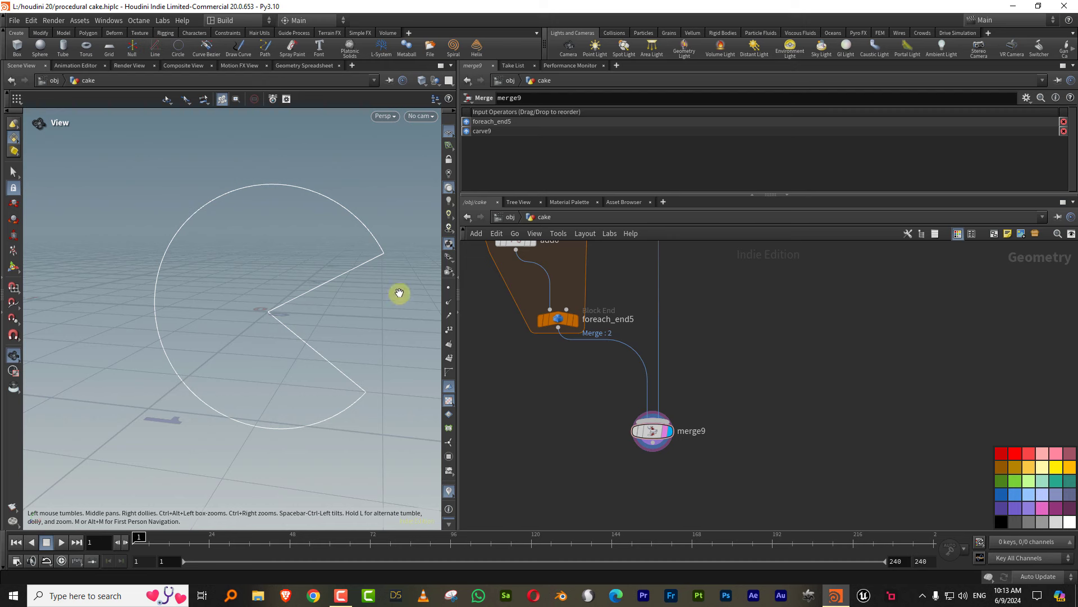
# Add join2 under merge9 with Wrap Last to First, giving a shaded filled wedge
pyautogui.moveTo(728, 368); pyautogui.dragTo(737, 335, button='middle')
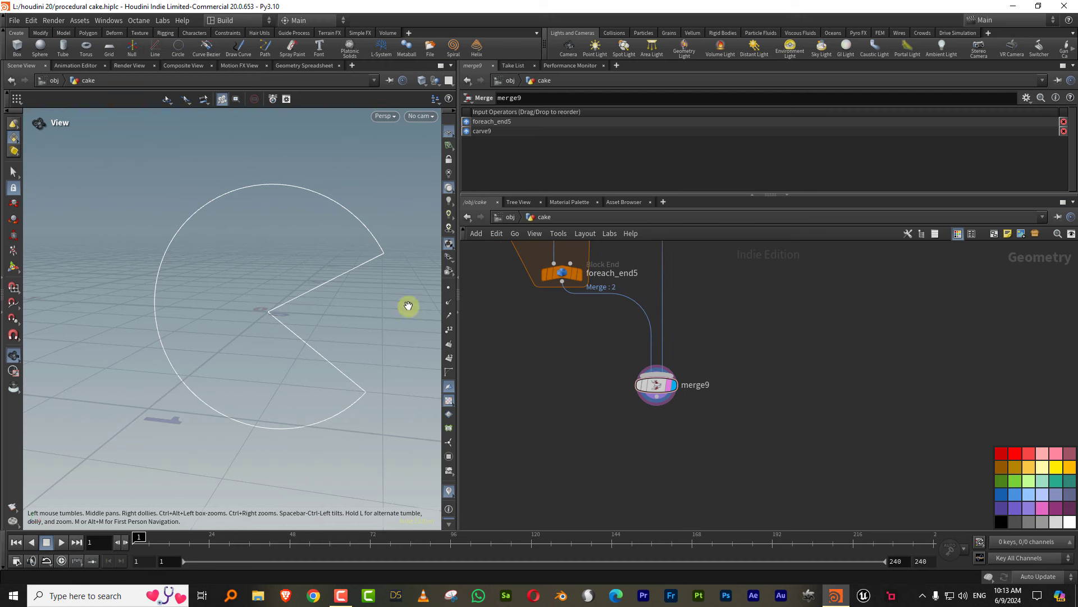
pyautogui.moveTo(713, 382); pyautogui.dragTo(732, 346, button='middle')
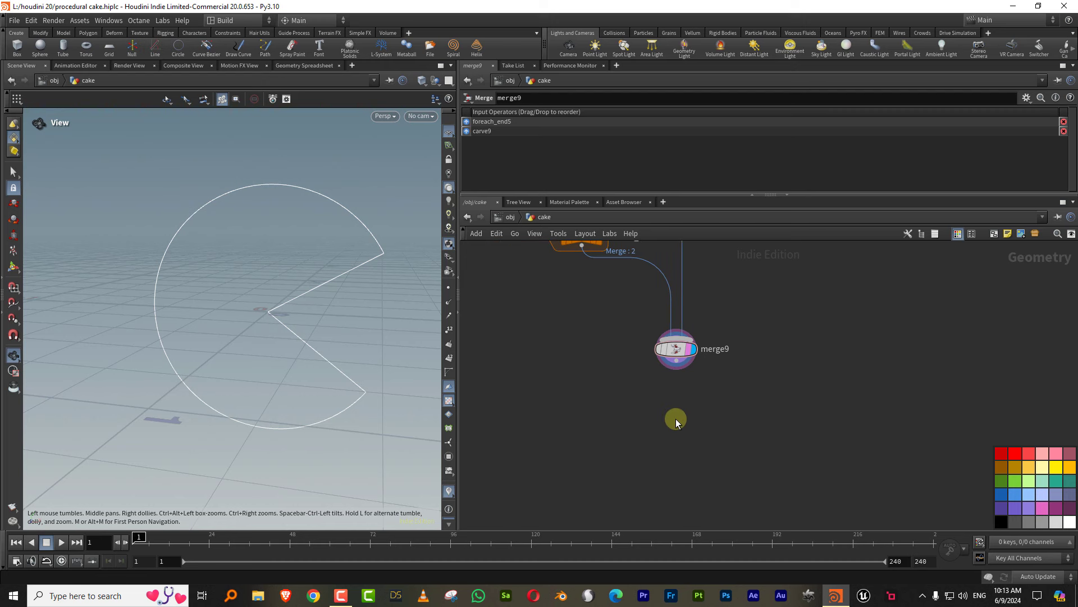
pyautogui.press('Tab')
pyautogui.write('join')
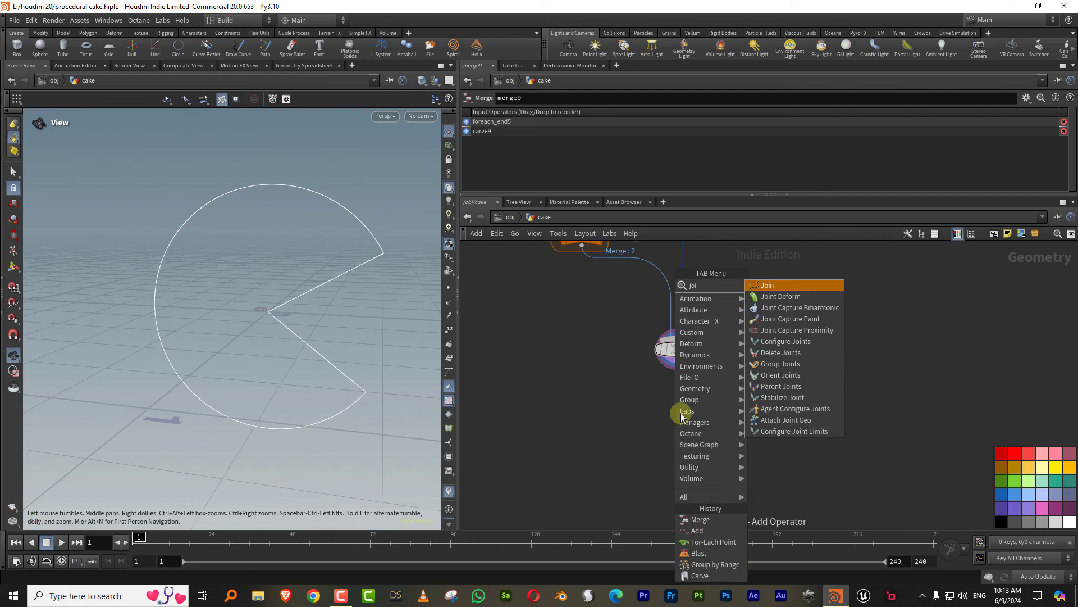
pyautogui.click(778, 285)
pyautogui.click(676, 457)
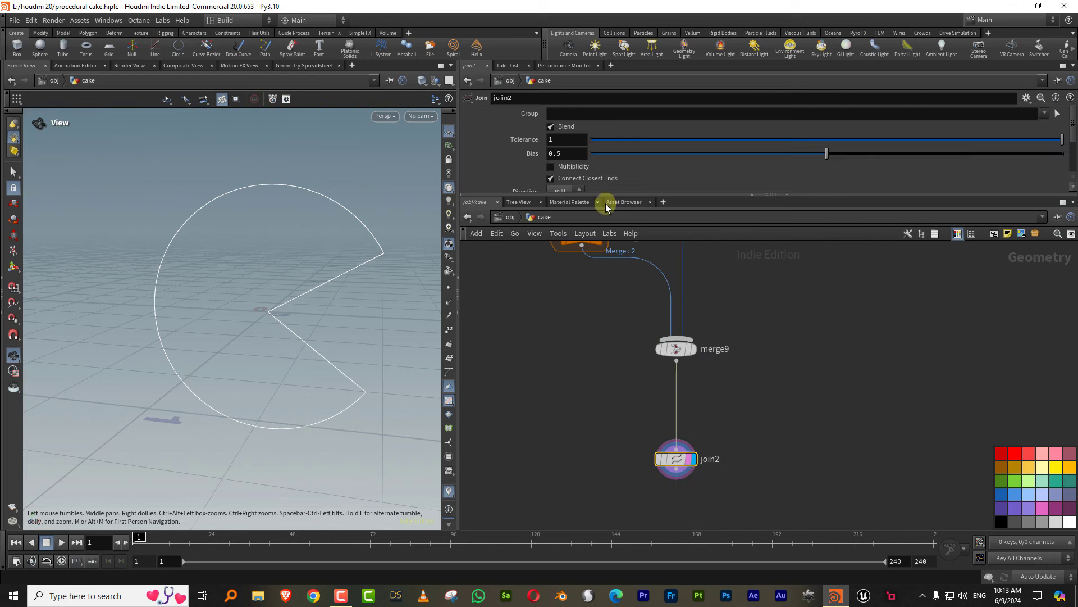
pyautogui.moveTo(609, 196); pyautogui.dragTo(607, 307)
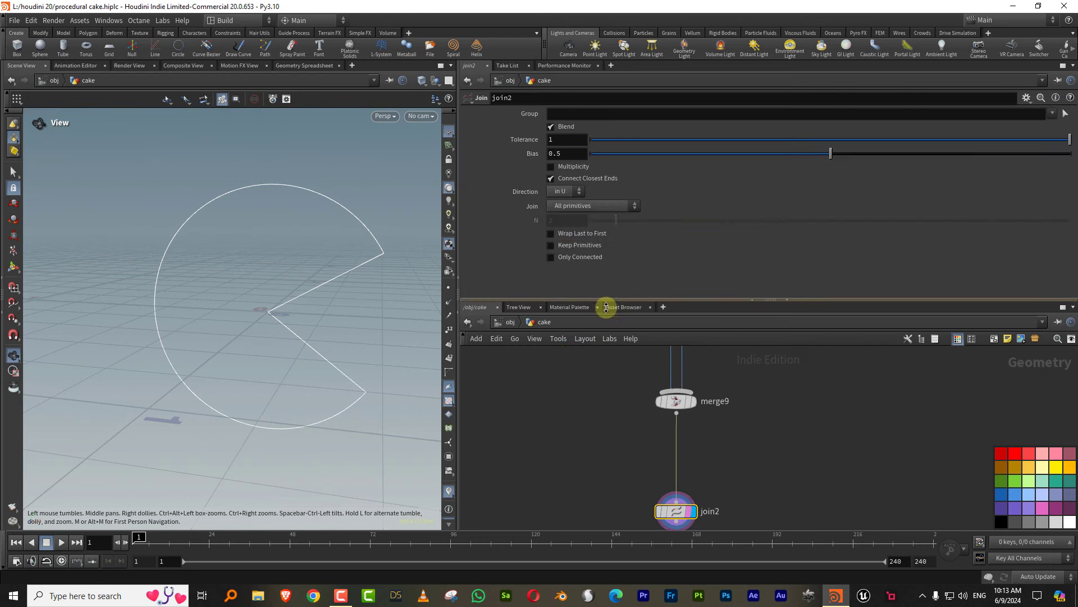
pyautogui.click(593, 235)
pyautogui.press('w')
pyautogui.press('w')
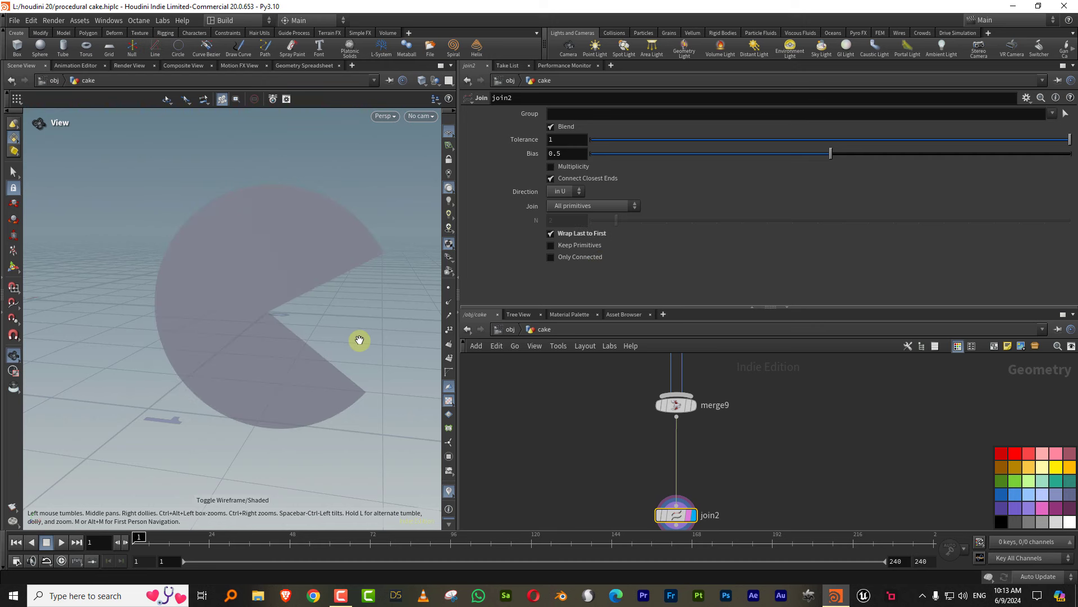
# Frame the network and box-select the 11 nodes of the new wedge chain
pyautogui.moveTo(733, 313); pyautogui.dragTo(730, 234)
pyautogui.press('h')
pyautogui.moveTo(685, 296); pyautogui.dragTo(759, 474)
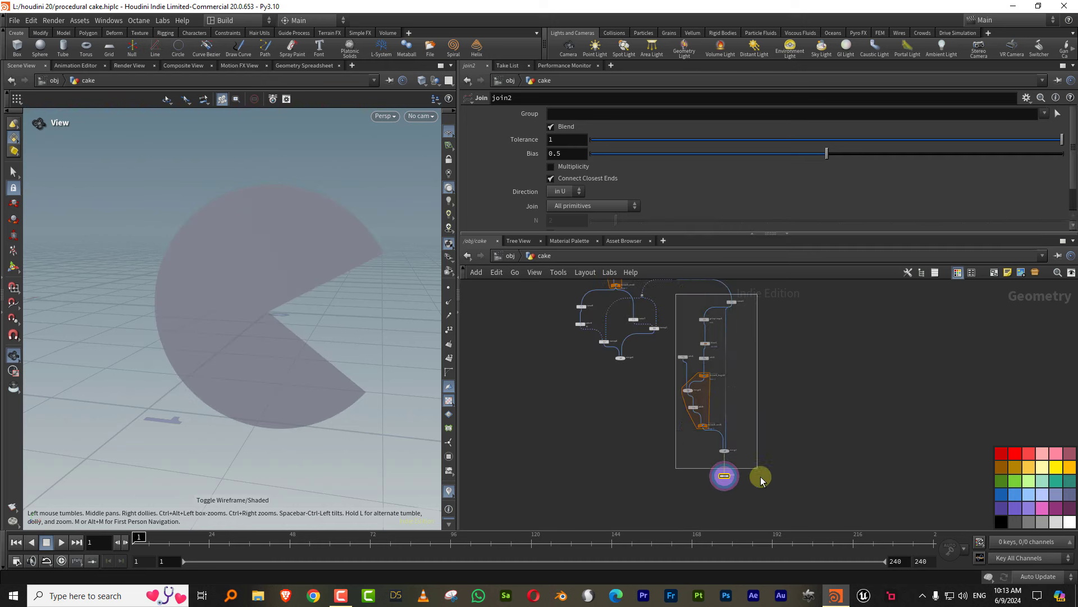
pyautogui.click(745, 461)
# Preview carve9's circle and join2's wedge, then move six nodes lower to make room
pyautogui.scroll(6, 730, 443)
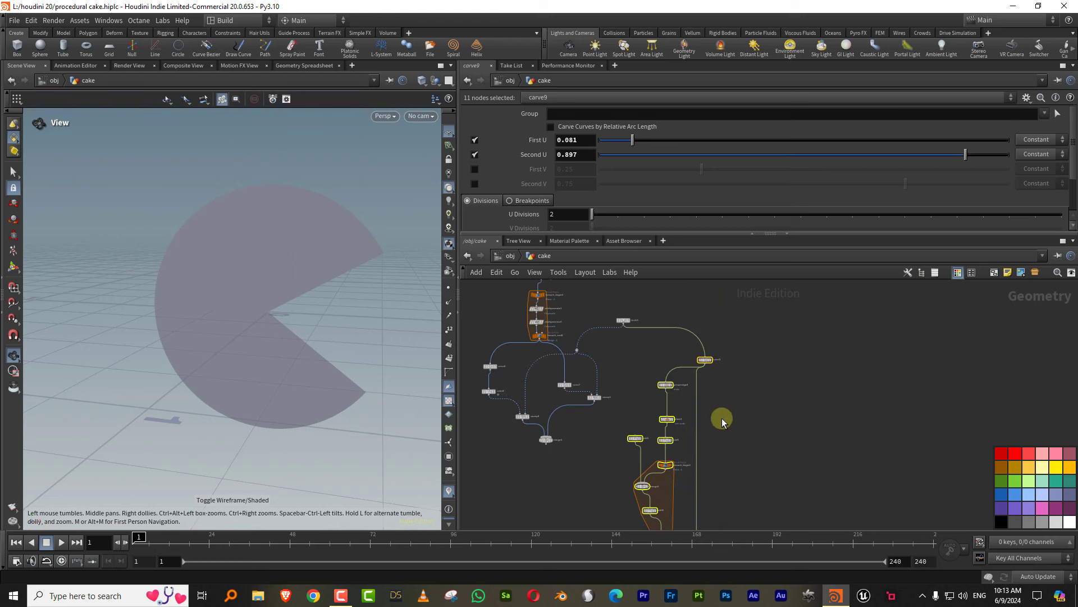
pyautogui.scroll(2, 653, 379)
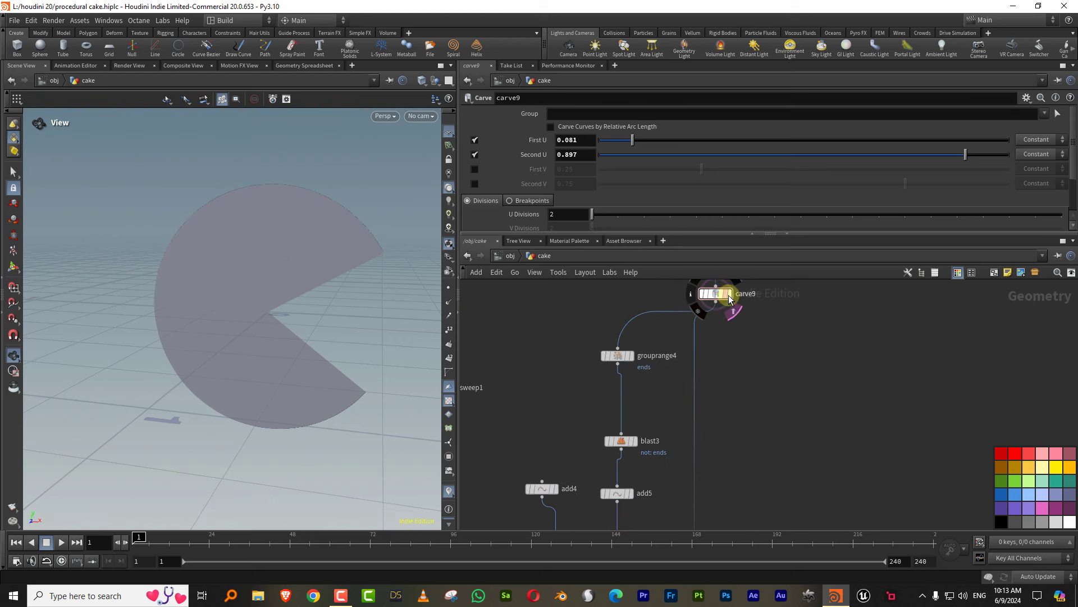
pyautogui.click(725, 295)
pyautogui.scroll(-5, 754, 402)
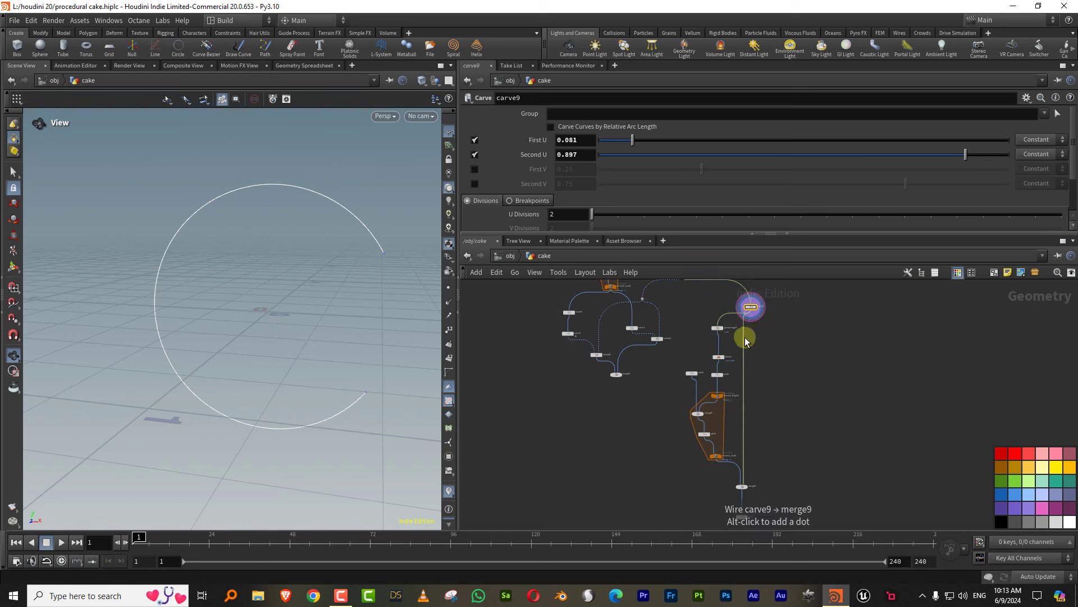
pyautogui.scroll(4, 770, 449)
pyautogui.click(691, 506)
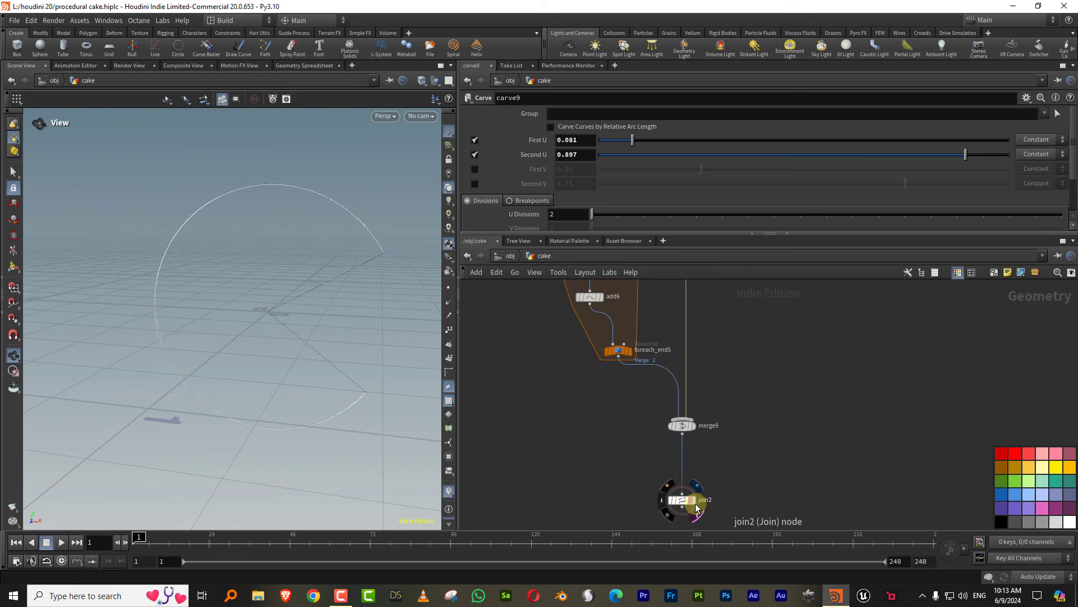
pyautogui.scroll(-3, 685, 450)
pyautogui.scroll(-2, 638, 430)
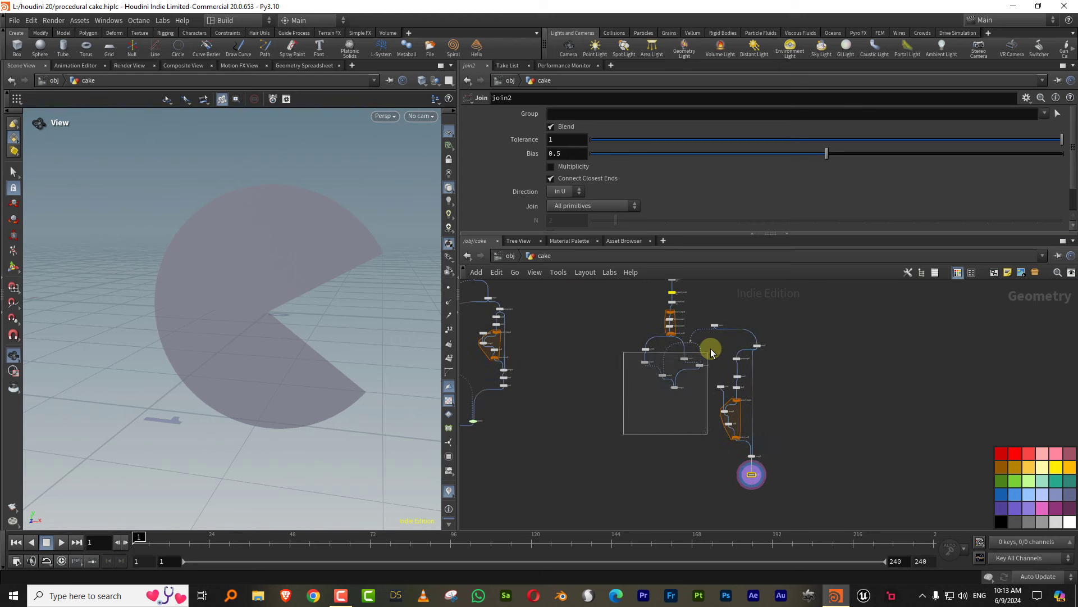
pyautogui.moveTo(710, 348); pyautogui.dragTo(696, 496)
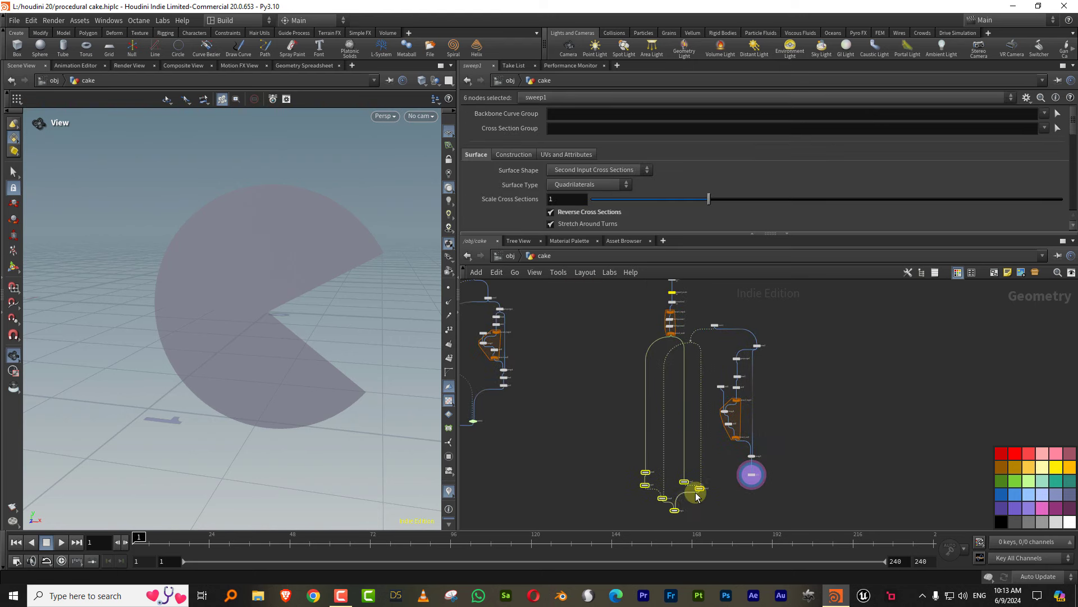
pyautogui.click(729, 421)
pyautogui.scroll(3, 868, 383)
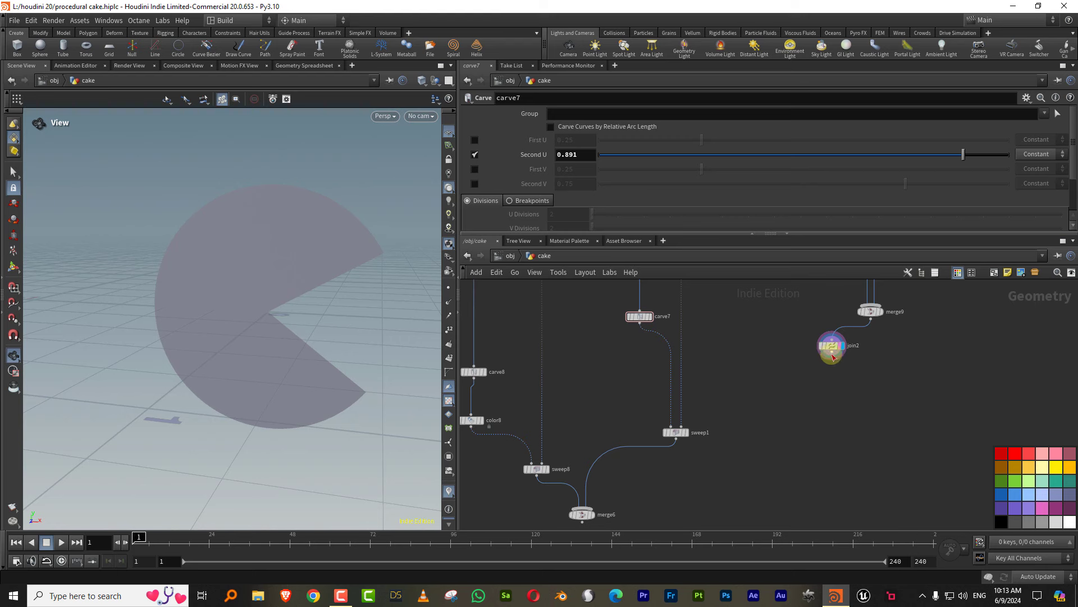
# Wire join2's wedge profile into sweep1 and sweep8, and display merge6
pyautogui.moveTo(832, 359); pyautogui.dragTo(681, 428)
pyautogui.moveTo(771, 397); pyautogui.dragTo(830, 400, button='middle')
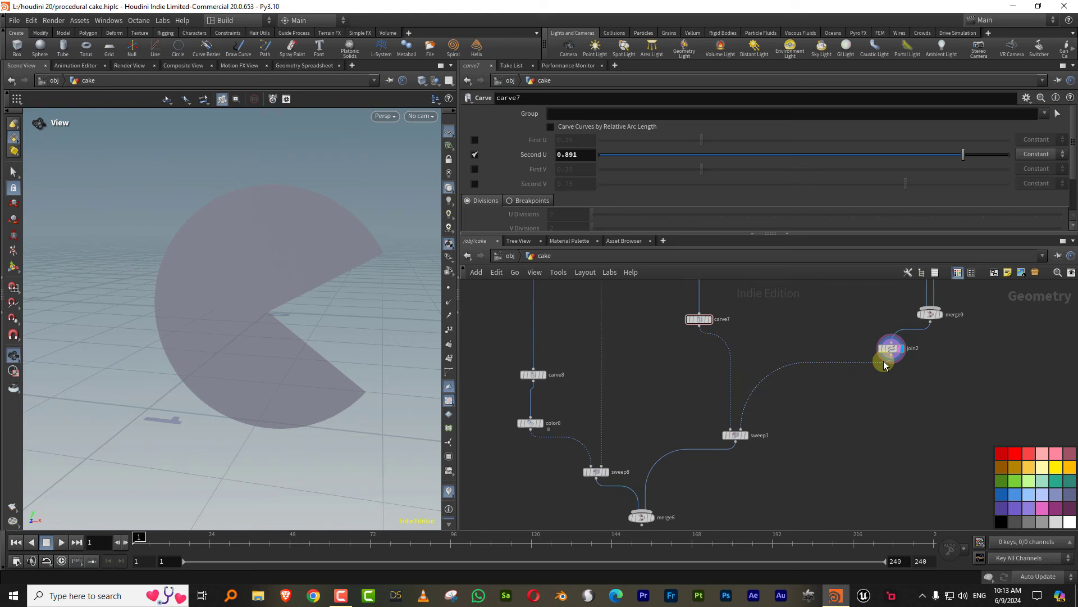
pyautogui.click(765, 387)
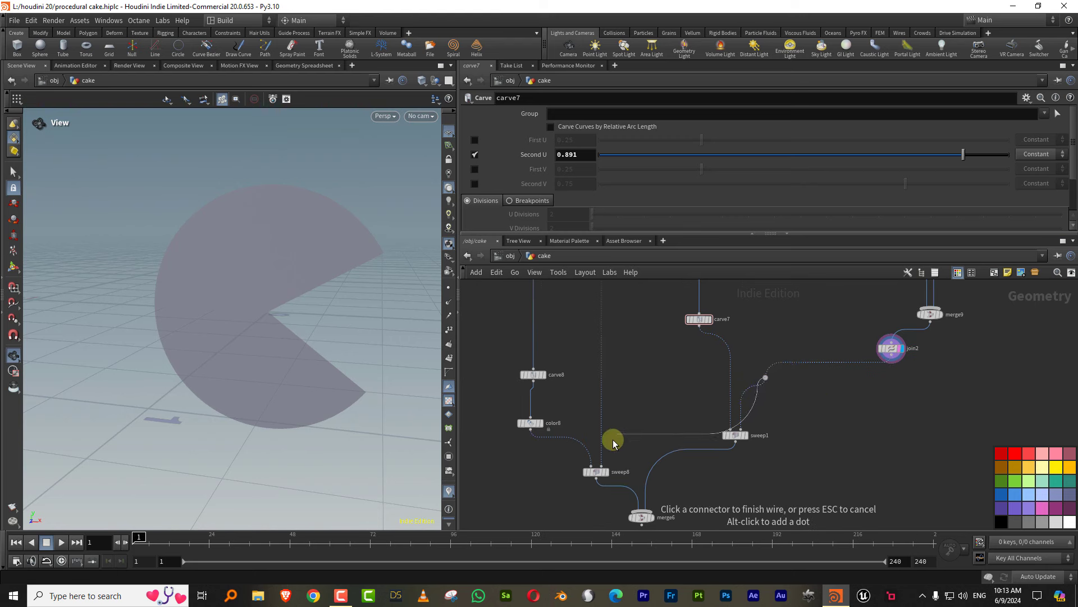
pyautogui.click(602, 466)
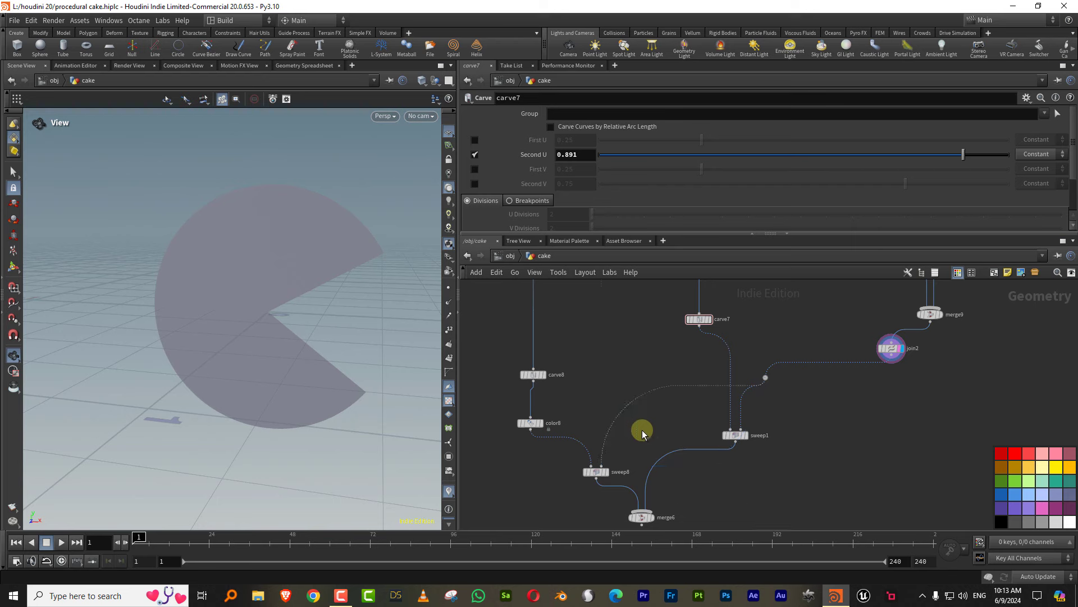
pyautogui.click(655, 521)
# Save the scene and orbit to inspect the sliced three-tier cake
pyautogui.hotkey('ctrl', 's')
pyautogui.scroll(-5, 337, 309)
pyautogui.moveTo(285, 280); pyautogui.dragTo(348, 235)
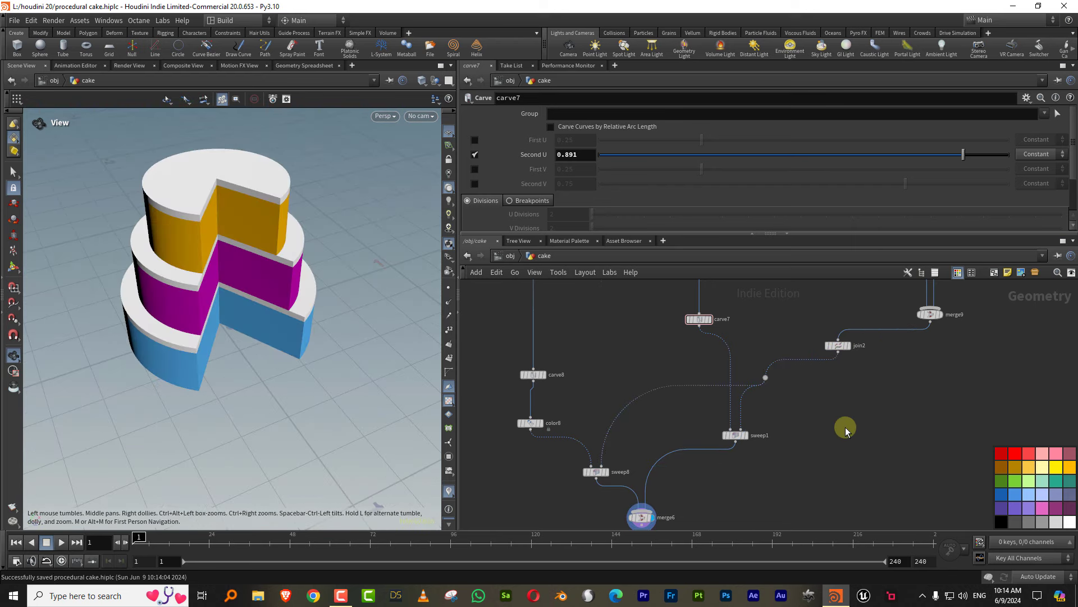
pyautogui.moveTo(846, 426); pyautogui.dragTo(756, 440, button='middle')
pyautogui.scroll(-2, 757, 439)
# Place a Switch node, switch7, and tidy the layout of the ten wedge-cut nodes
pyautogui.press('Tab')
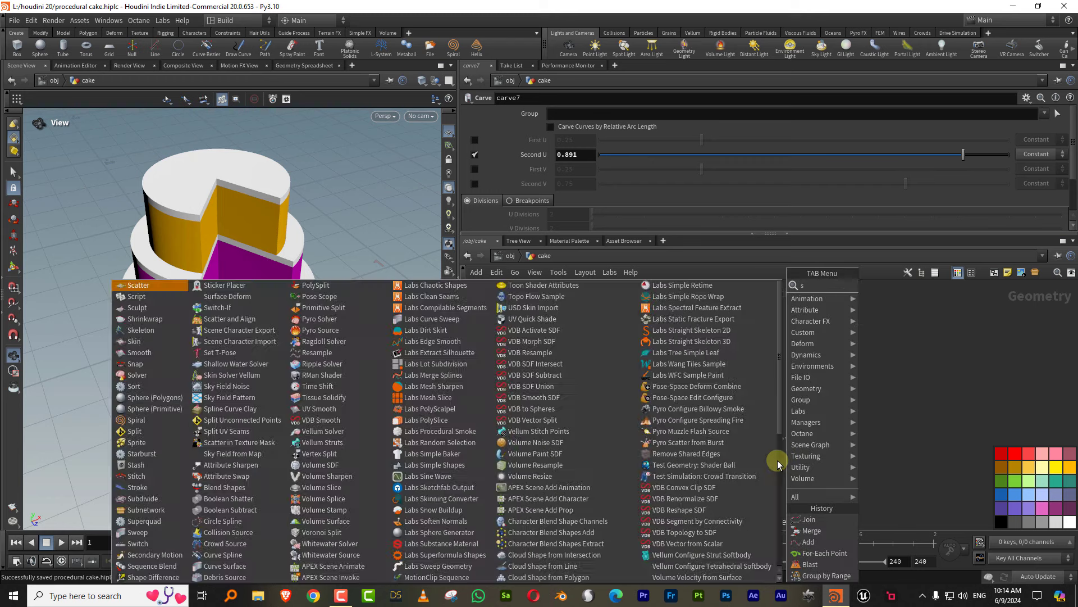
pyautogui.write('swi')
pyautogui.click(893, 276)
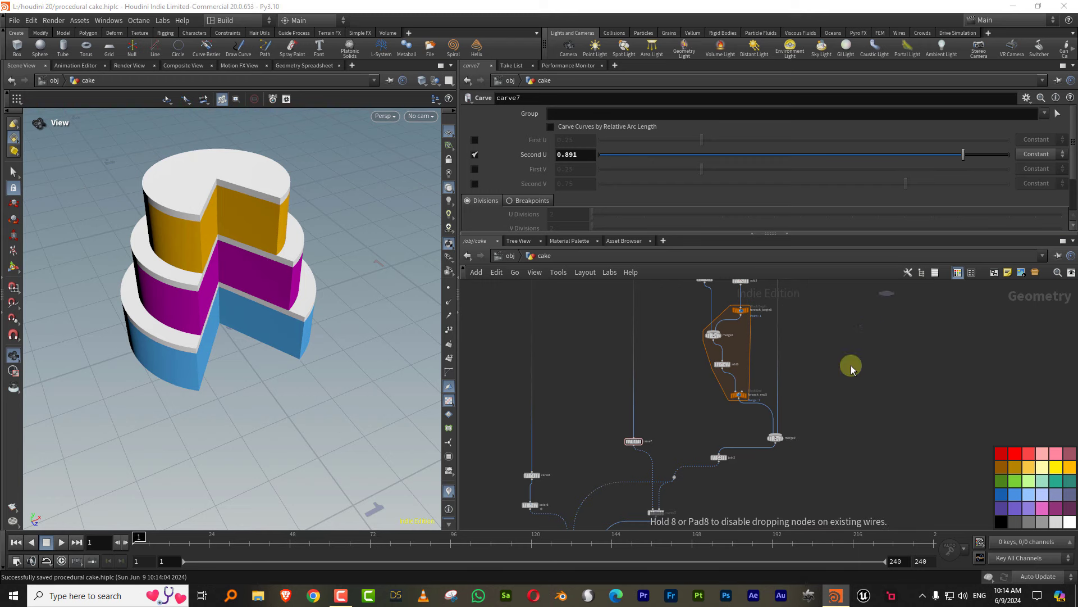
pyautogui.click(751, 489)
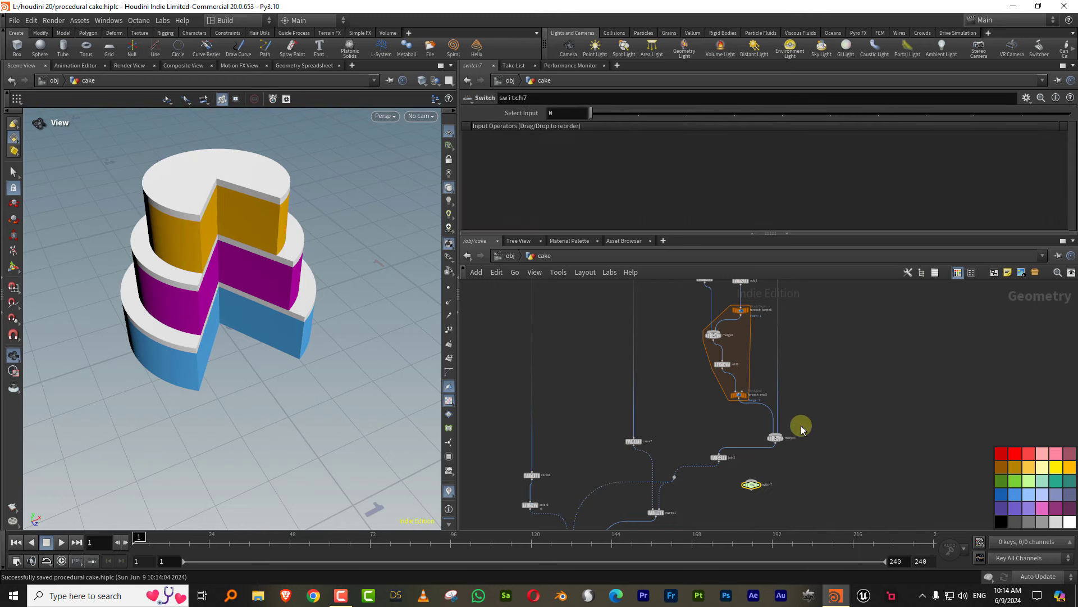
pyautogui.moveTo(816, 427)
pyautogui.mouseDown(button='middle')
pyautogui.moveTo(784, 438)
pyautogui.moveTo(775, 455)
pyautogui.mouseUp(button='middle')
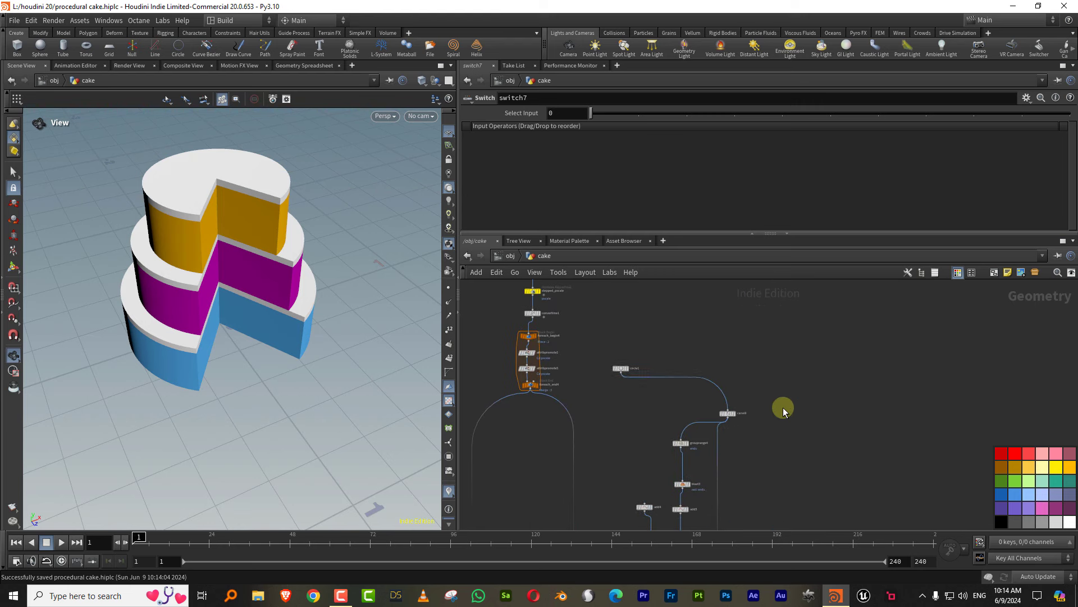
pyautogui.scroll(-2, 796, 332)
pyautogui.scroll(-3, 723, 320)
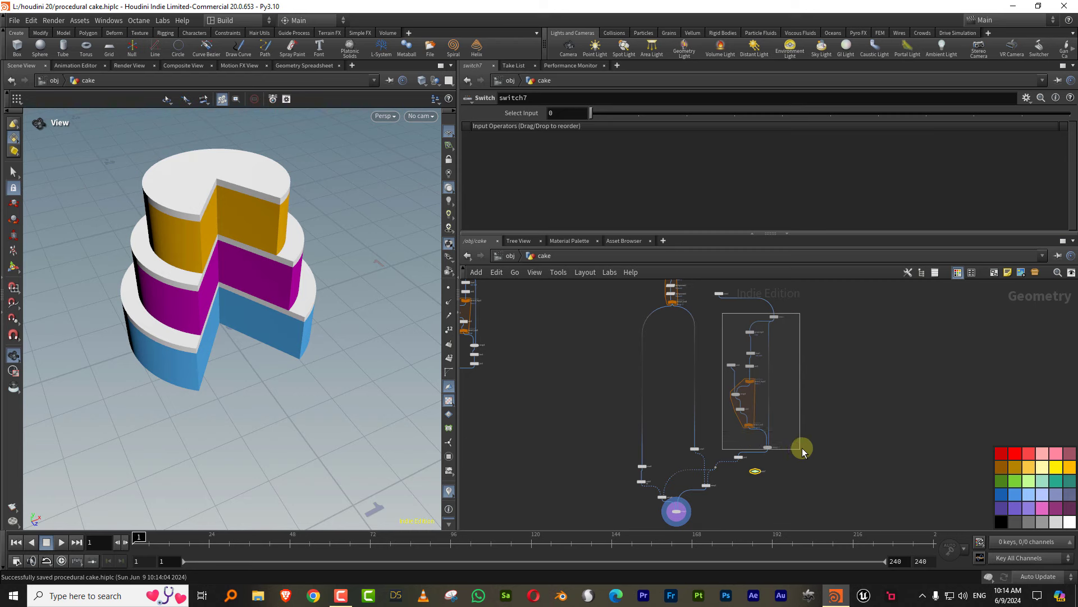
pyautogui.moveTo(792, 438)
pyautogui.mouseDown()
pyautogui.moveTo(803, 450)
pyautogui.moveTo(734, 445)
pyautogui.mouseUp()
pyautogui.press('l')
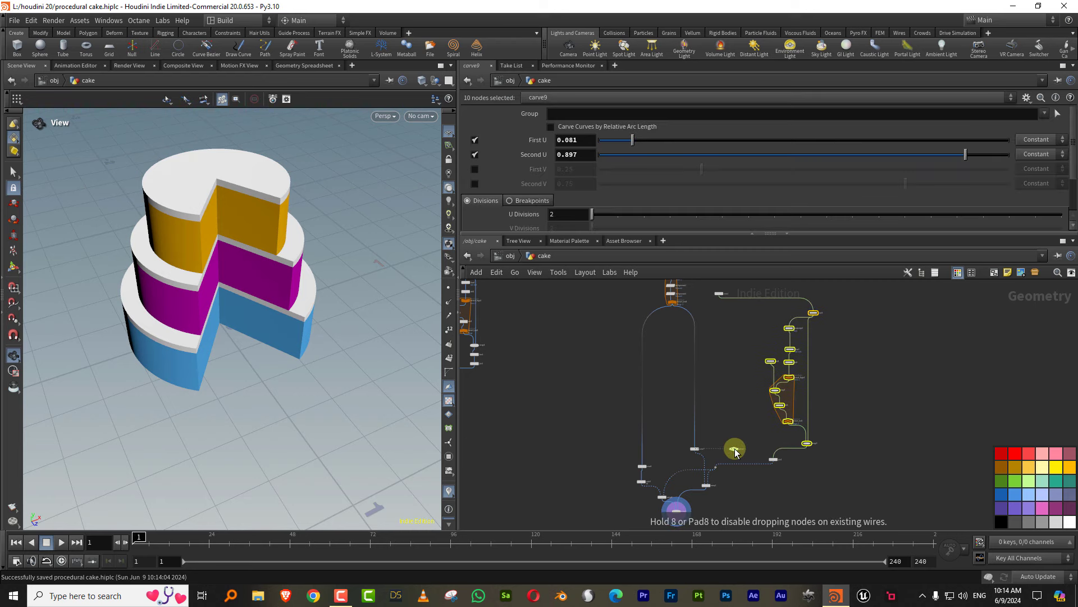
# Wire circle1 into switch7 as one of its inputs
pyautogui.scroll(2, 753, 349)
pyautogui.scroll(2, 718, 397)
pyautogui.scroll(2, 723, 388)
pyautogui.click(722, 387)
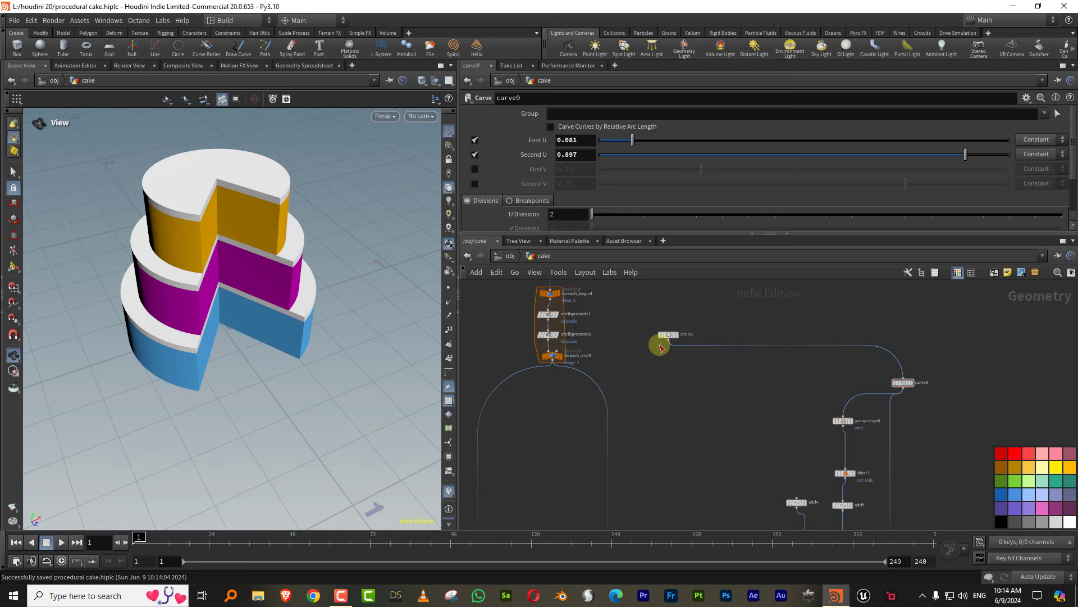
pyautogui.click(668, 340)
pyautogui.moveTo(693, 441)
pyautogui.mouseDown(button='middle')
pyautogui.moveTo(735, 403)
pyautogui.moveTo(735, 344)
pyautogui.mouseUp(button='middle')
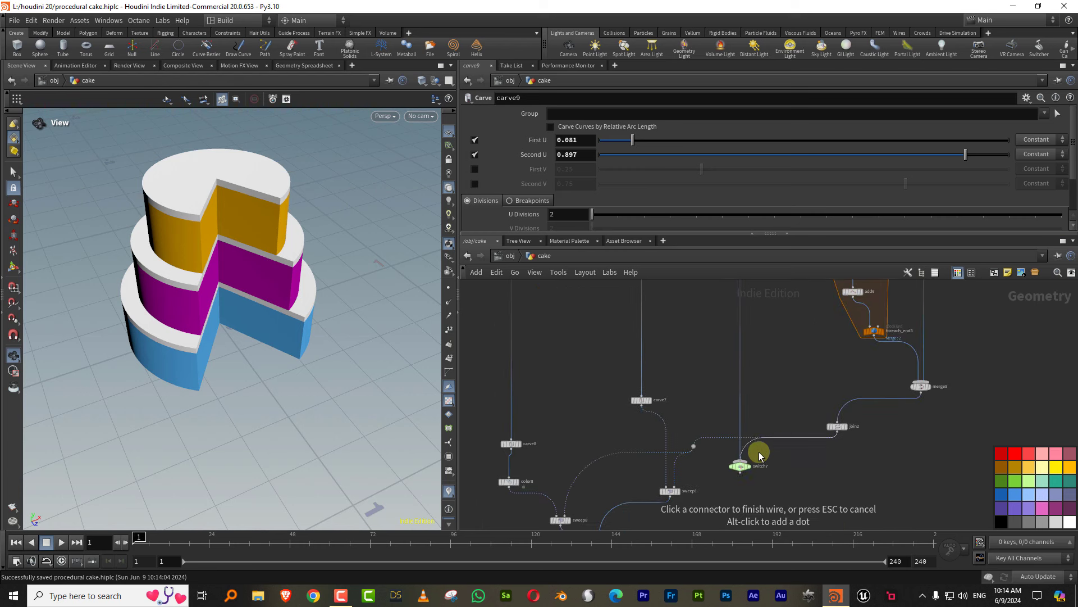
pyautogui.moveTo(777, 452); pyautogui.dragTo(806, 374, button='middle')
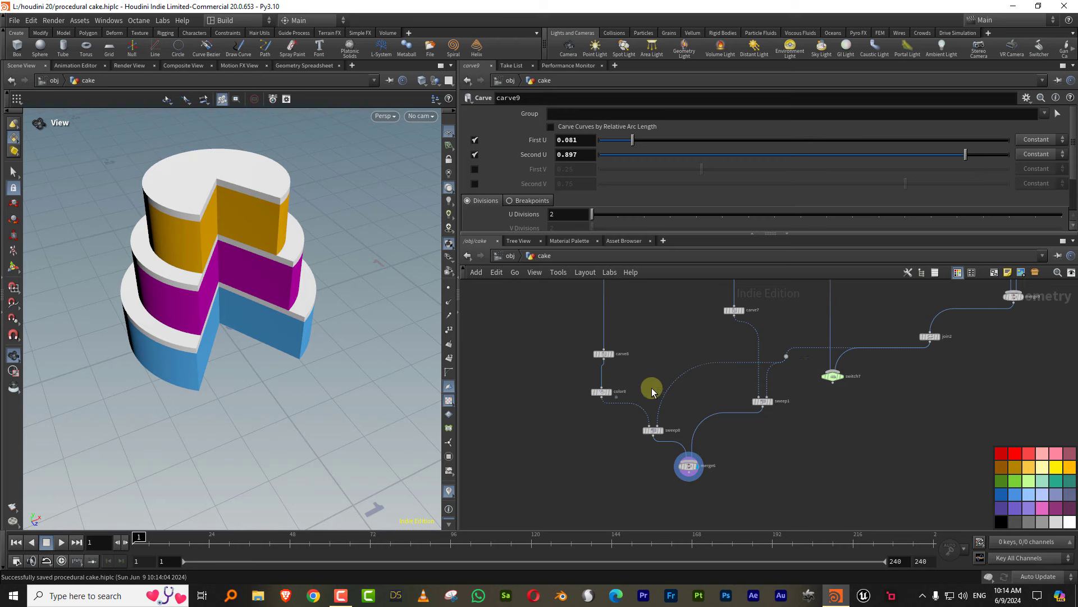
# Route switch7's output into the sweeps and set Select Input to 1
pyautogui.moveTo(623, 489)
pyautogui.mouseDown()
pyautogui.moveTo(786, 393)
pyautogui.moveTo(768, 486)
pyautogui.mouseUp()
pyautogui.click(796, 449)
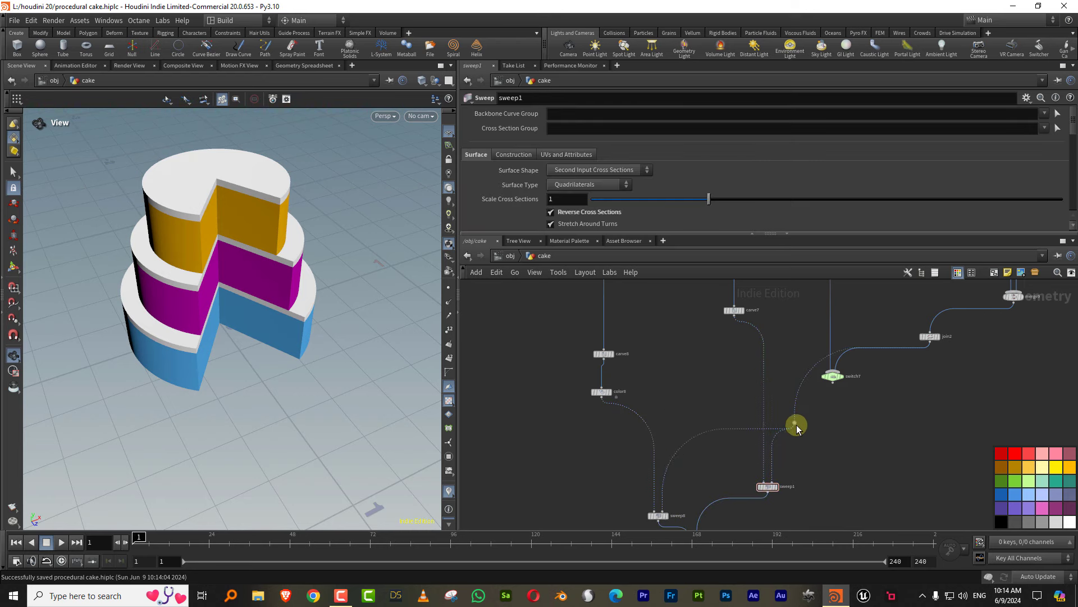
pyautogui.moveTo(832, 386); pyautogui.dragTo(809, 379)
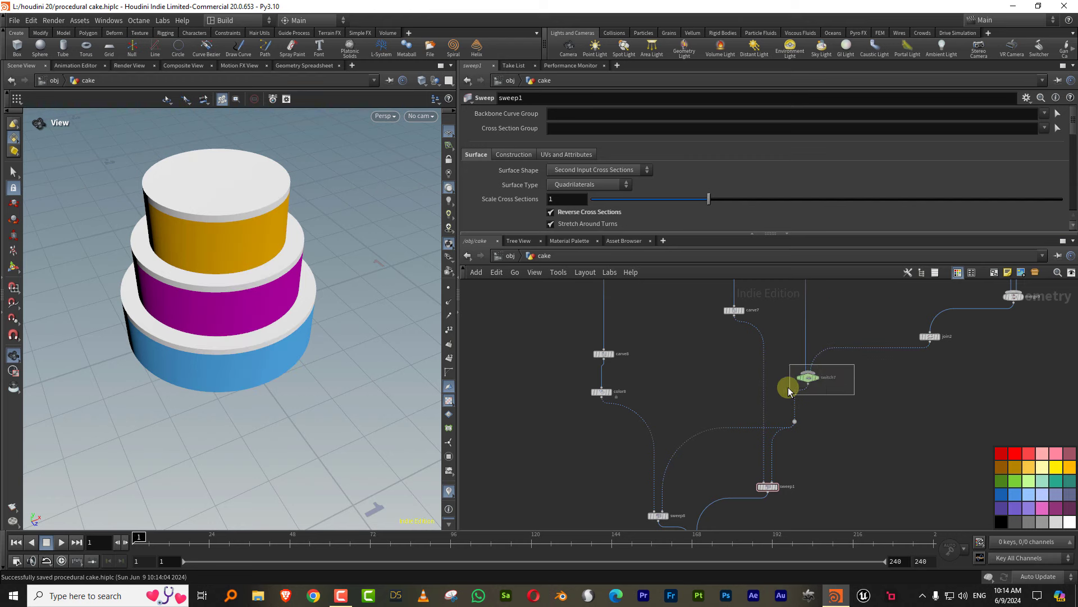
pyautogui.moveTo(629, 118)
pyautogui.mouseDown()
pyautogui.moveTo(583, 116)
pyautogui.moveTo(628, 126)
pyautogui.mouseUp()
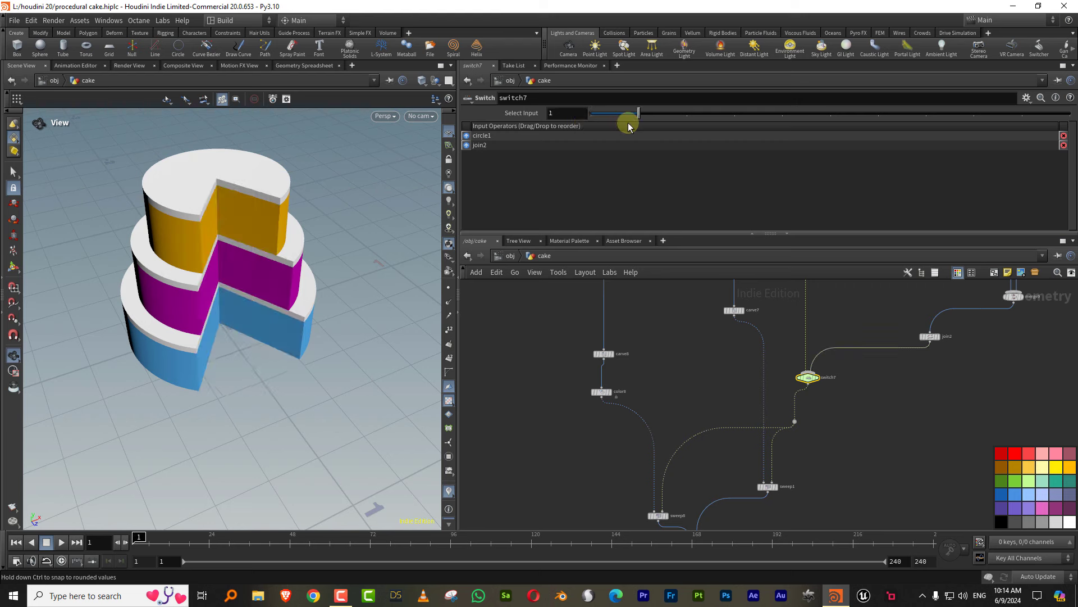
pyautogui.moveTo(919, 396)
pyautogui.mouseDown(button='middle')
pyautogui.moveTo(786, 358)
pyautogui.moveTo(707, 556)
pyautogui.moveTo(713, 466)
pyautogui.moveTo(621, 410)
pyautogui.mouseUp(button='middle')
# Scrub carve9's U sliders, resetting First U to 0 and leaving Second U at 0.828
pyautogui.moveTo(591, 404); pyautogui.dragTo(682, 368)
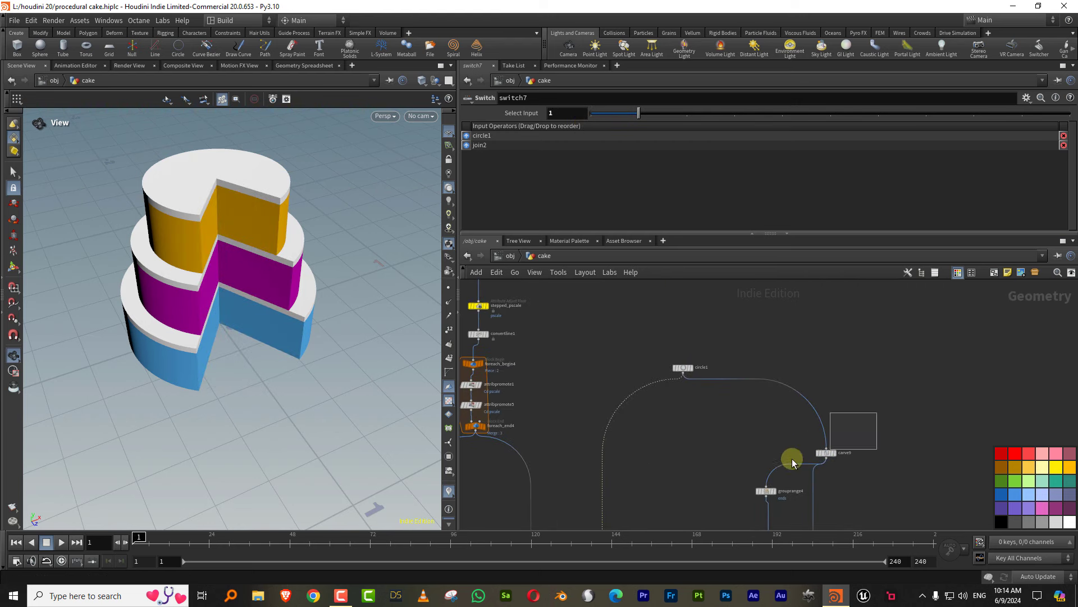
pyautogui.click(826, 452)
pyautogui.moveTo(713, 144); pyautogui.dragTo(907, 140)
pyautogui.moveTo(233, 267)
pyautogui.mouseDown()
pyautogui.moveTo(392, 244)
pyautogui.moveTo(277, 270)
pyautogui.mouseUp()
pyautogui.keyDown('ctrl'); pyautogui.middleClick(579, 147); pyautogui.keyUp('ctrl')
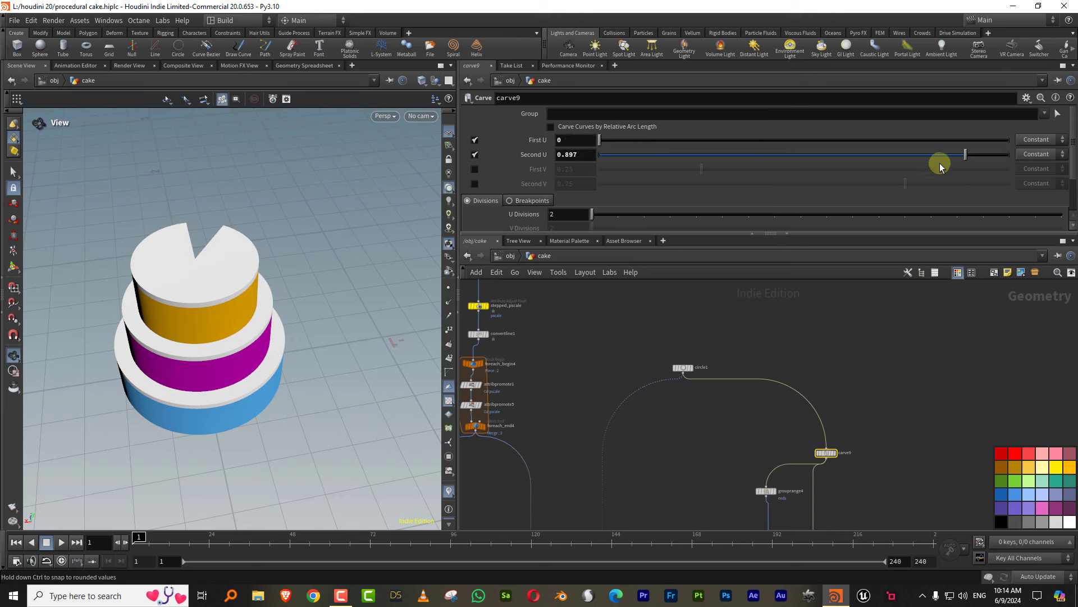
pyautogui.moveTo(979, 155); pyautogui.dragTo(922, 159)
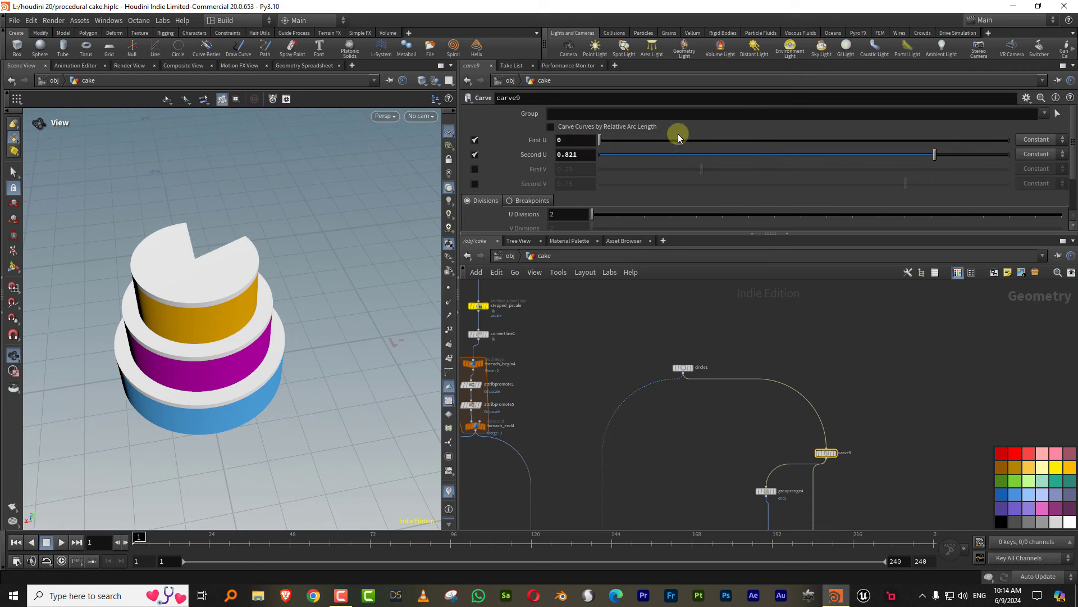
pyautogui.moveTo(679, 140); pyautogui.dragTo(869, 140)
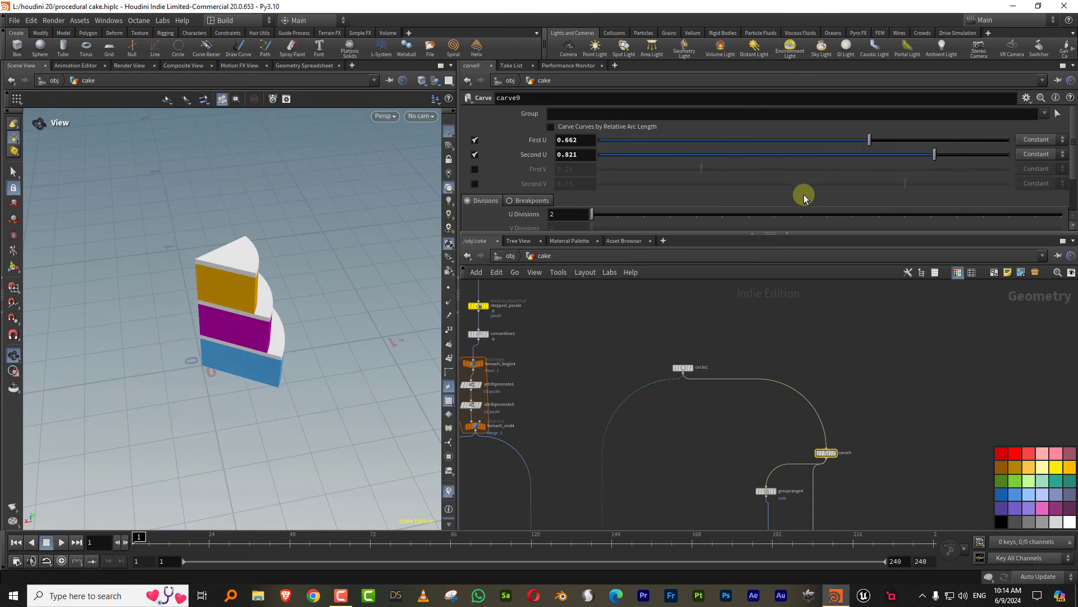
pyautogui.keyDown('ctrl'); pyautogui.middleClick(708, 147); pyautogui.keyUp('ctrl')
pyautogui.scroll(-3, 683, 390)
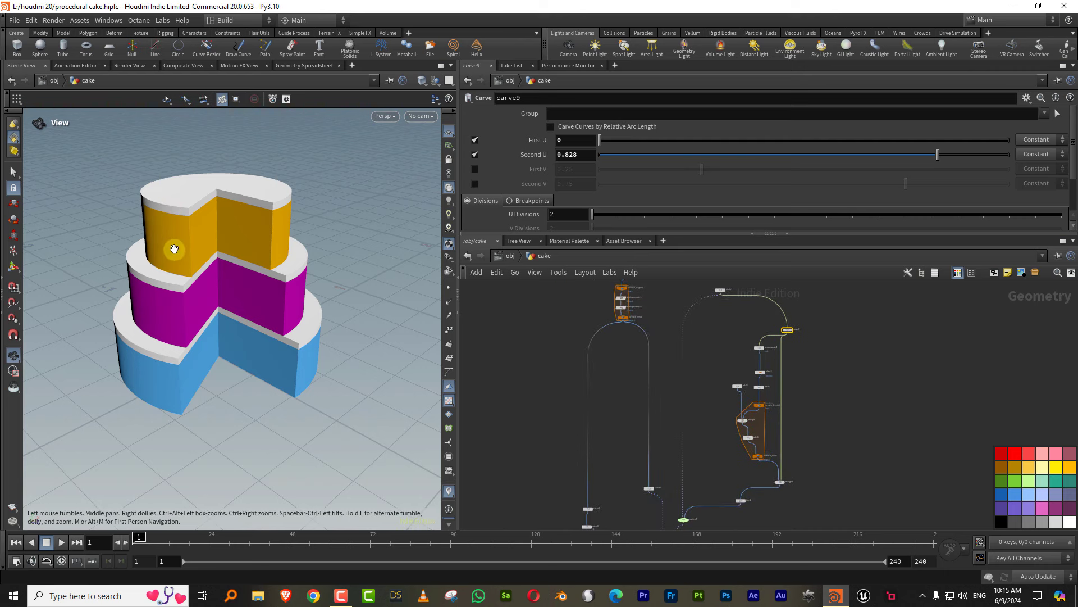
pyautogui.scroll(1, 682, 340)
# Preview the foreach_end4 output, then display the carve9 output
pyautogui.scroll(2, 627, 409)
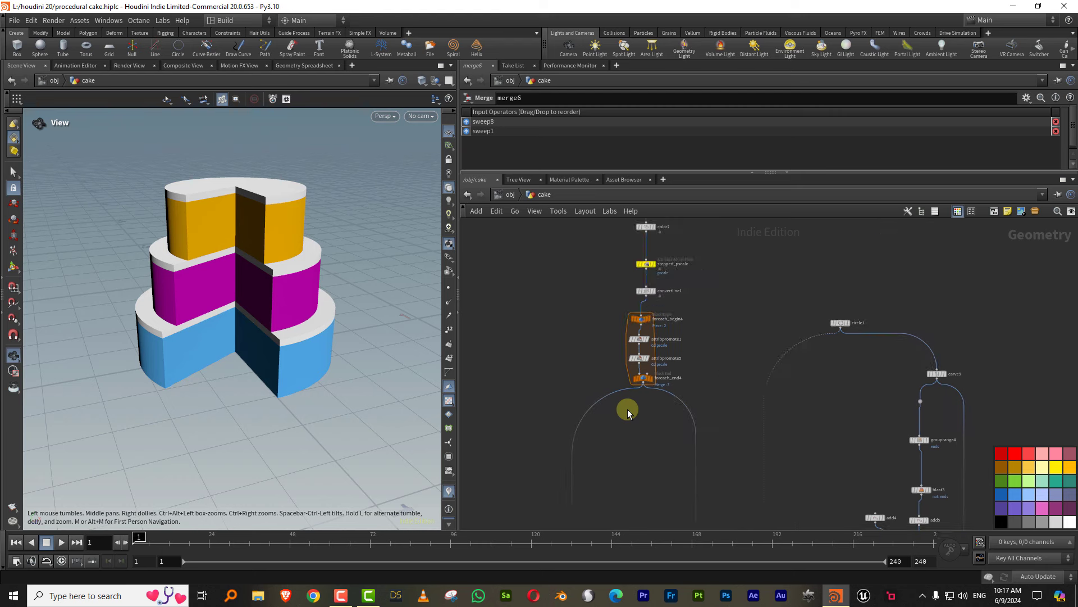
pyautogui.scroll(3, 646, 387)
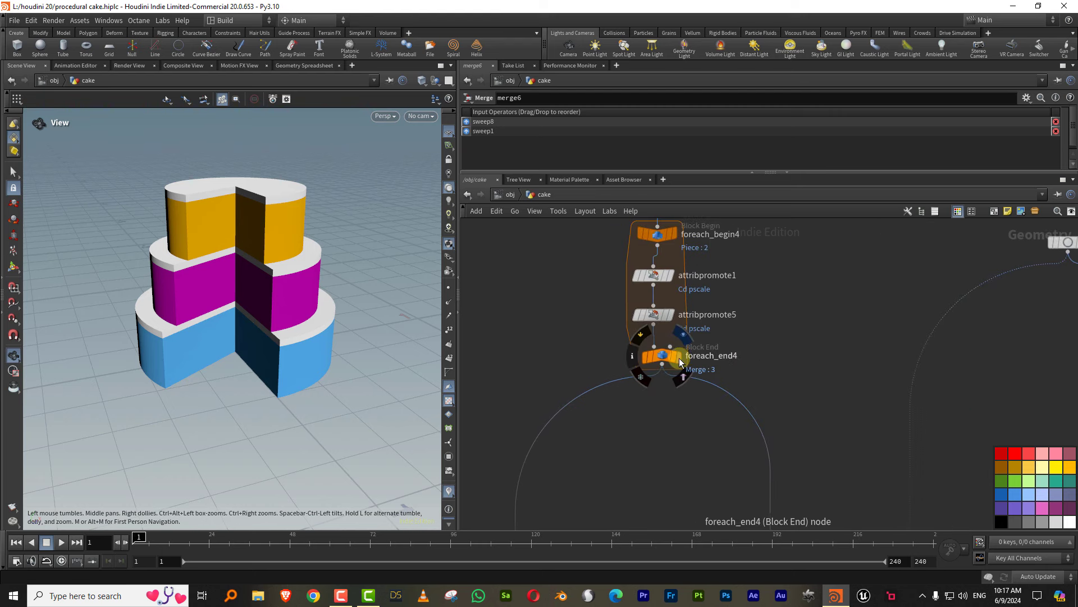
pyautogui.click(678, 359)
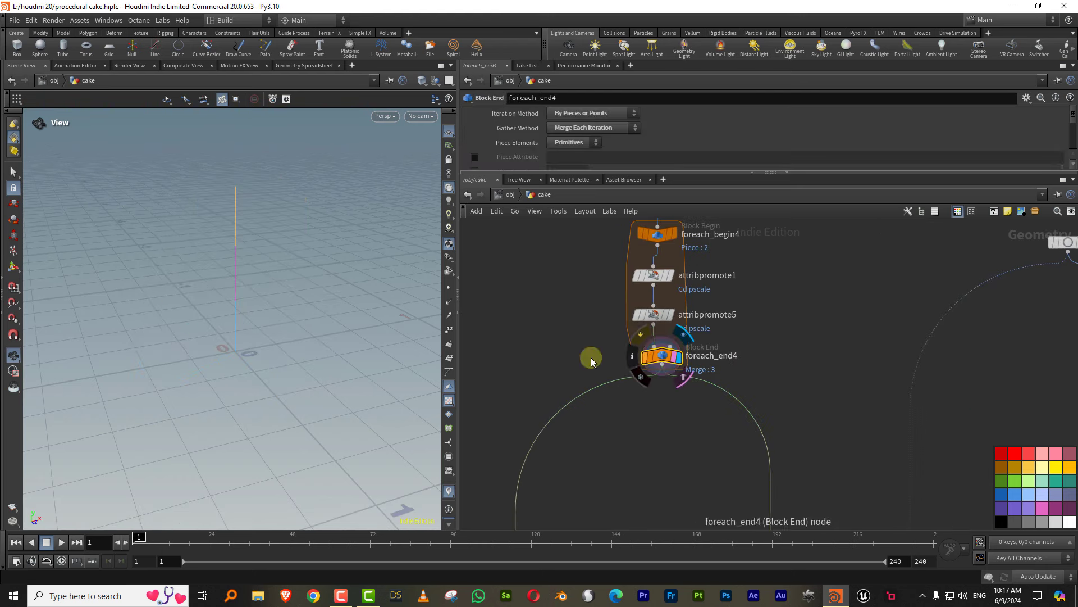
pyautogui.scroll(-2, 787, 344)
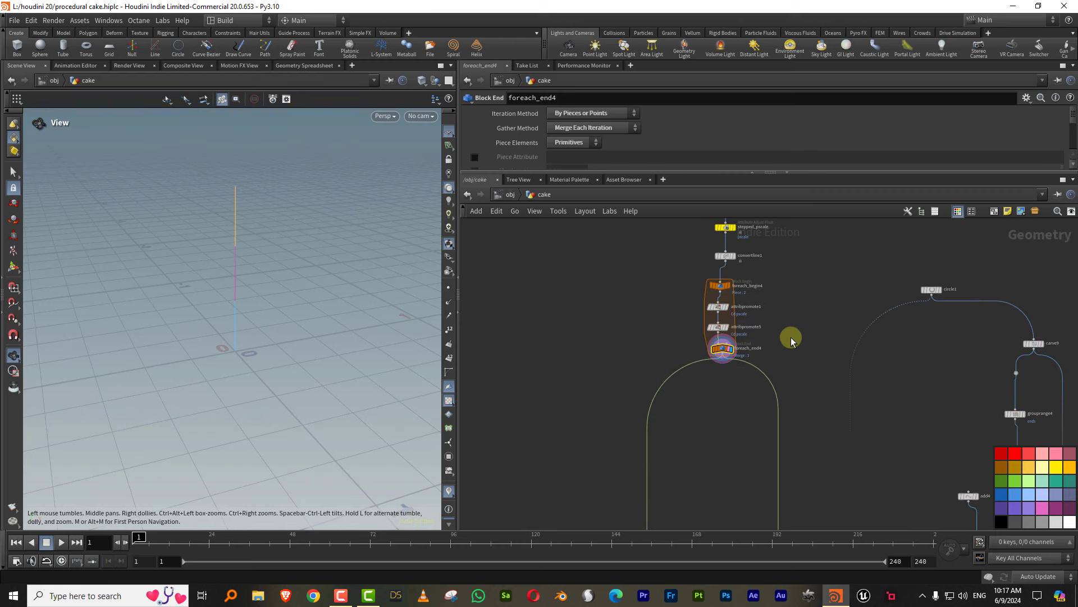
pyautogui.scroll(-2, 808, 345)
pyautogui.scroll(-2, 829, 334)
pyautogui.scroll(-1, 842, 334)
pyautogui.scroll(1, 961, 341)
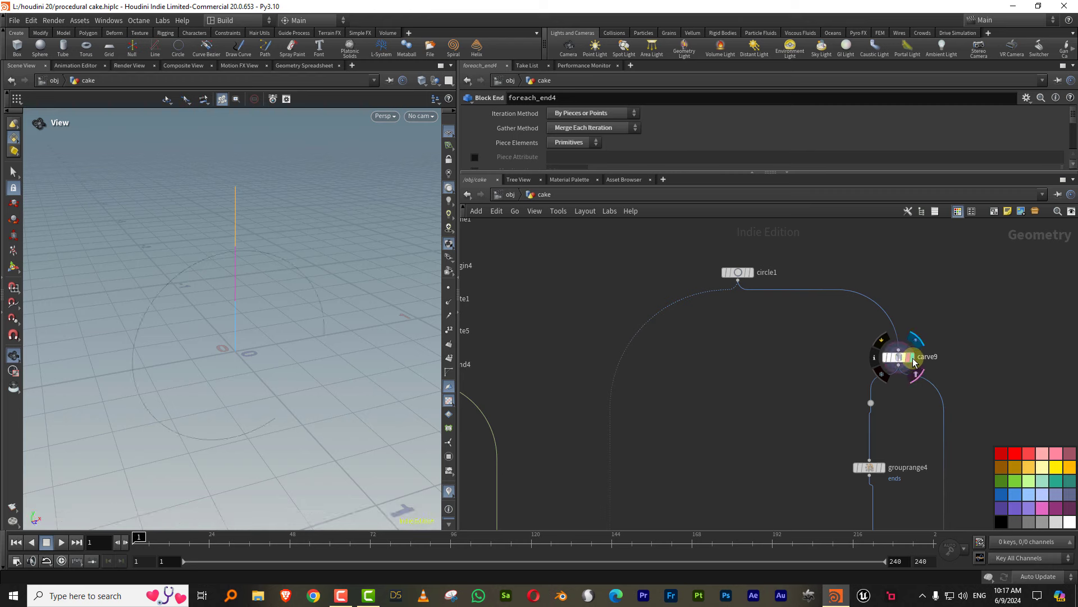
pyautogui.click(908, 359)
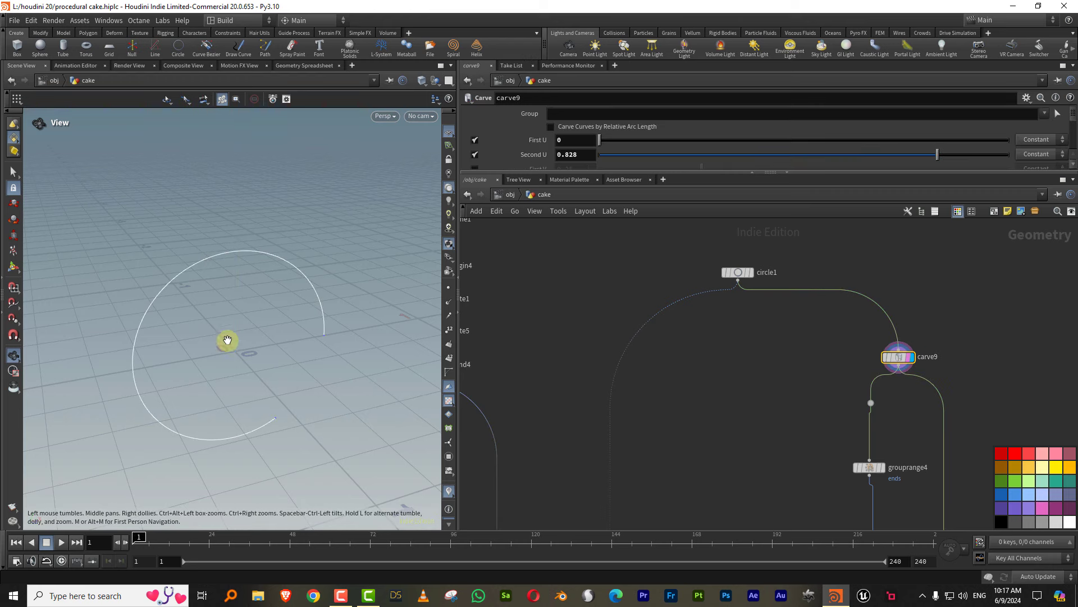
# Add switch8 below circle1 with carve9 wired into its second input
pyautogui.moveTo(764, 382); pyautogui.dragTo(757, 360, button='middle')
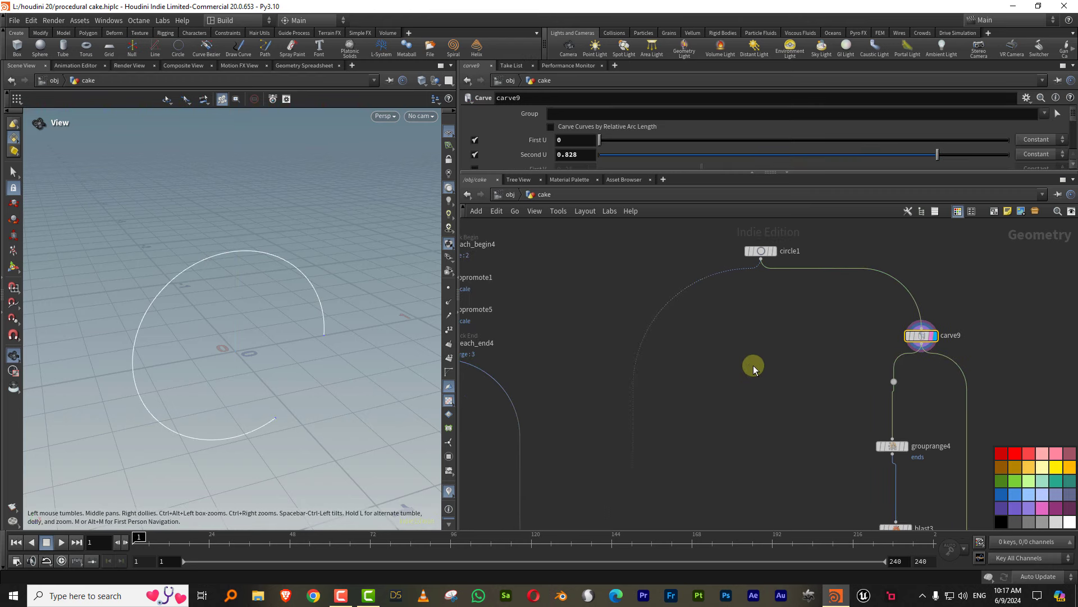
pyautogui.press('Tab')
pyautogui.write('swi')
pyautogui.click(848, 285)
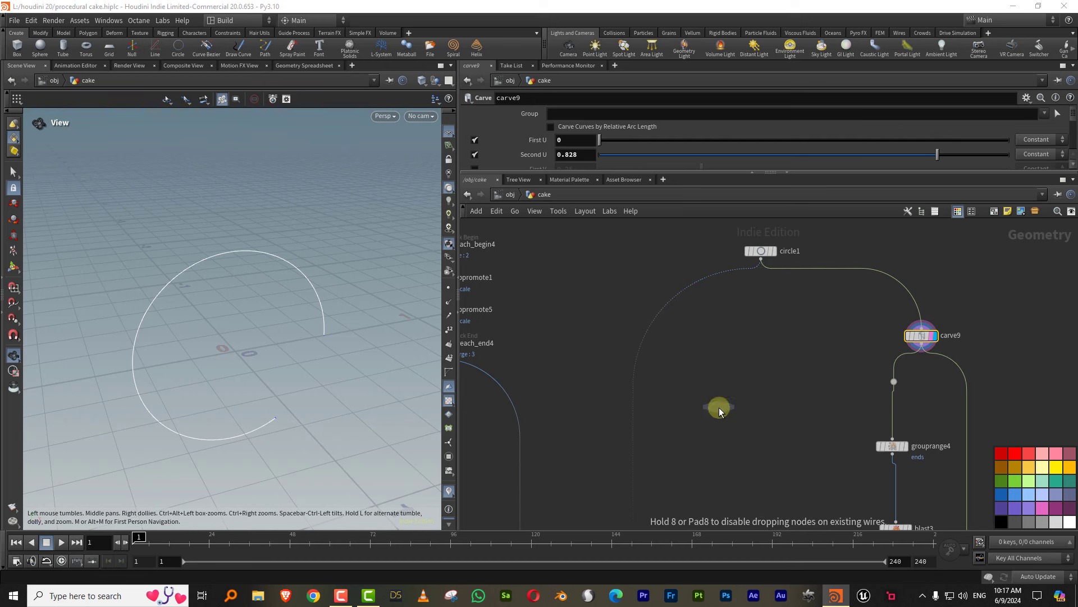
pyautogui.click(719, 406)
pyautogui.click(918, 348)
pyautogui.click(721, 399)
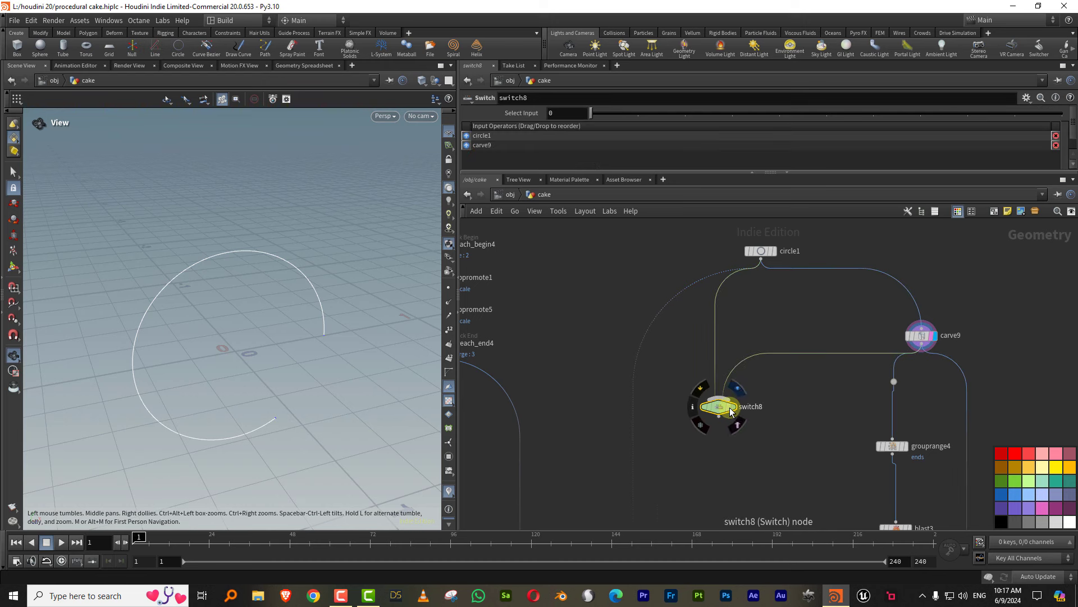
pyautogui.scroll(-5, 752, 393)
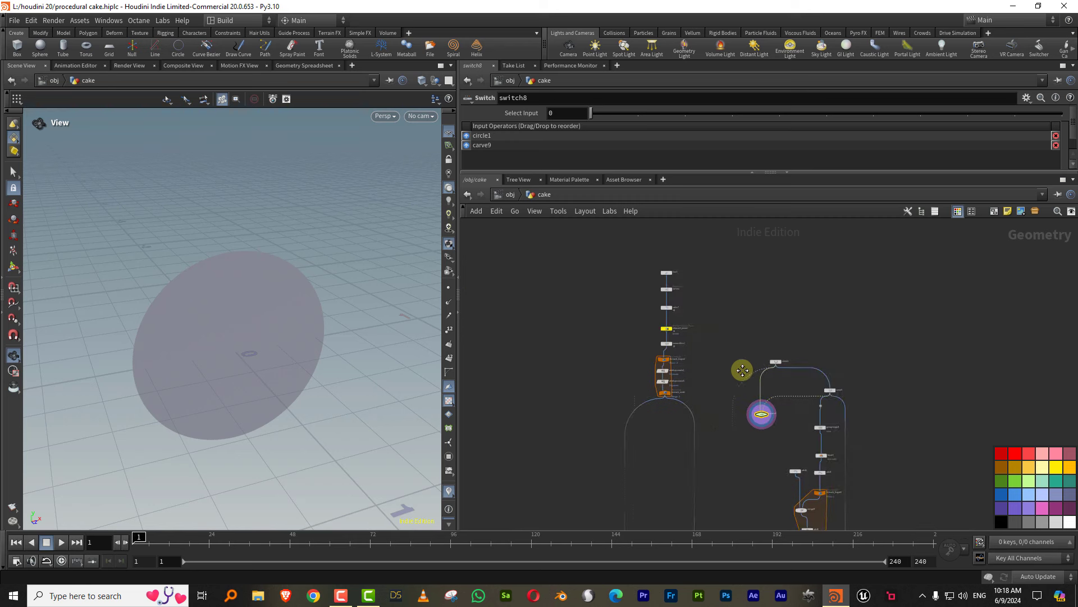
pyautogui.moveTo(741, 369); pyautogui.dragTo(717, 354, button='middle')
# Copy switch7's Select Input and paste it as a relative reference on switch8's Select Input
pyautogui.click(673, 460)
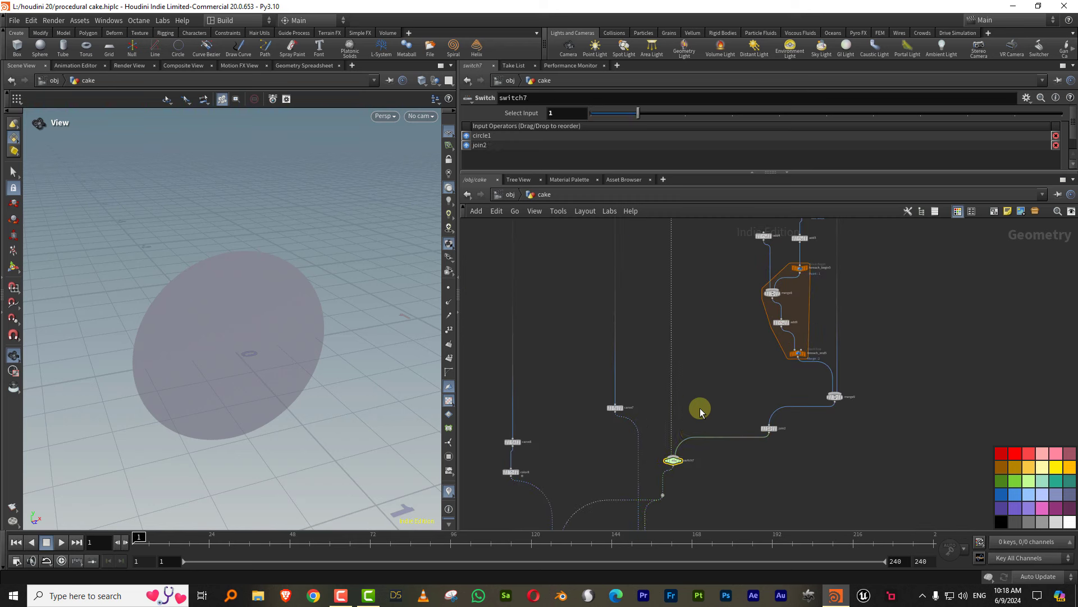
pyautogui.rightClick(568, 111)
pyautogui.click(586, 191)
pyautogui.scroll(3, 685, 338)
pyautogui.click(652, 313)
pyautogui.rightClick(564, 113)
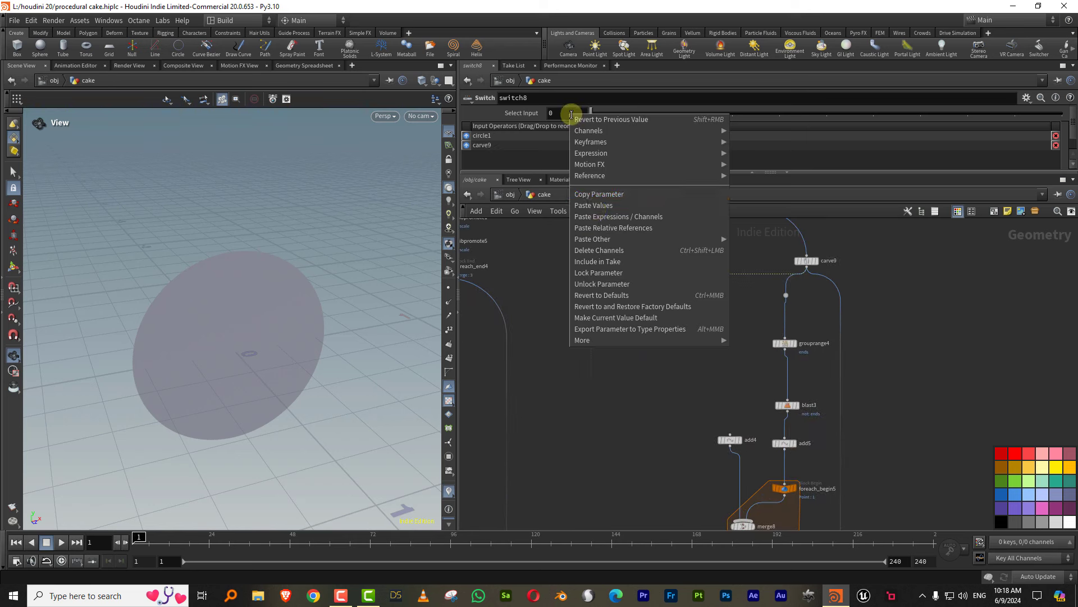
pyautogui.click(600, 228)
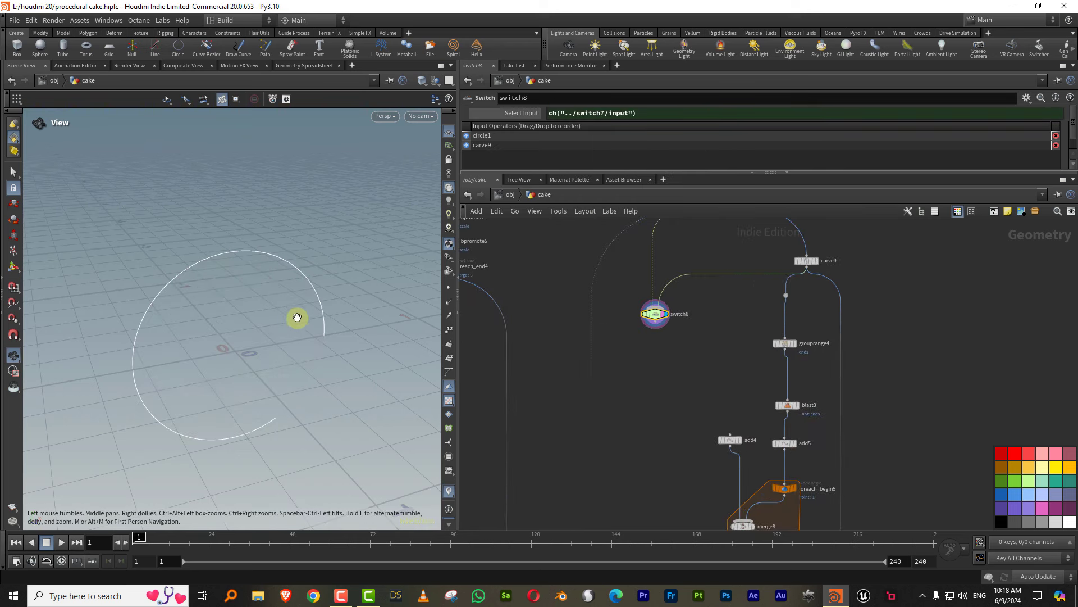
pyautogui.moveTo(620, 350); pyautogui.dragTo(753, 338, button='middle')
pyautogui.scroll(-3, 667, 392)
pyautogui.moveTo(667, 392); pyautogui.dragTo(693, 311, button='middle')
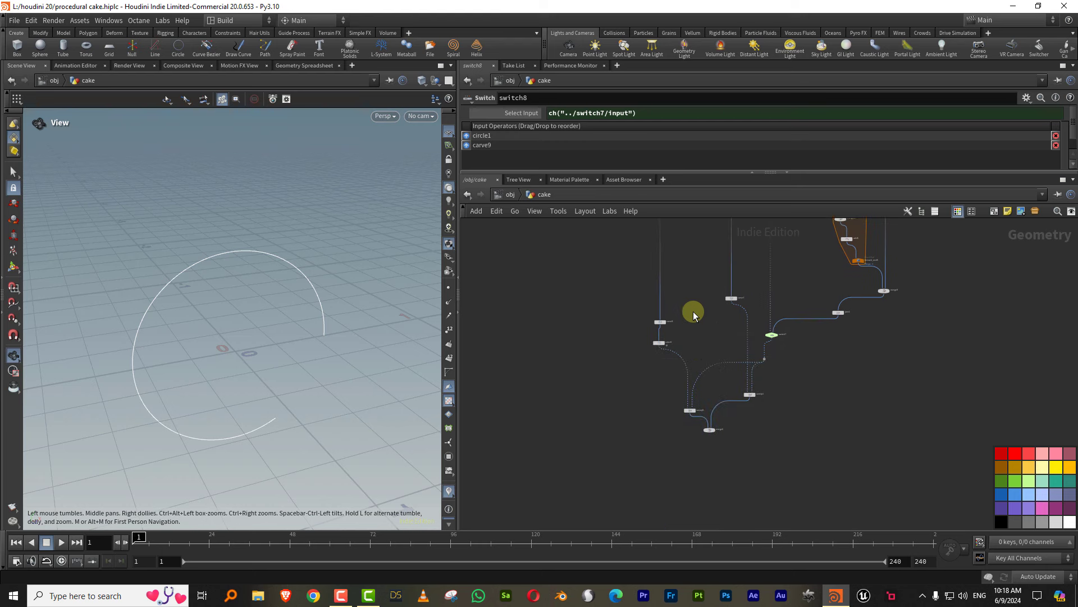
pyautogui.scroll(2, 706, 336)
# Duplicate the carve8, color8 and sweep8 nodes beside the originals
pyautogui.moveTo(619, 291); pyautogui.dragTo(695, 462)
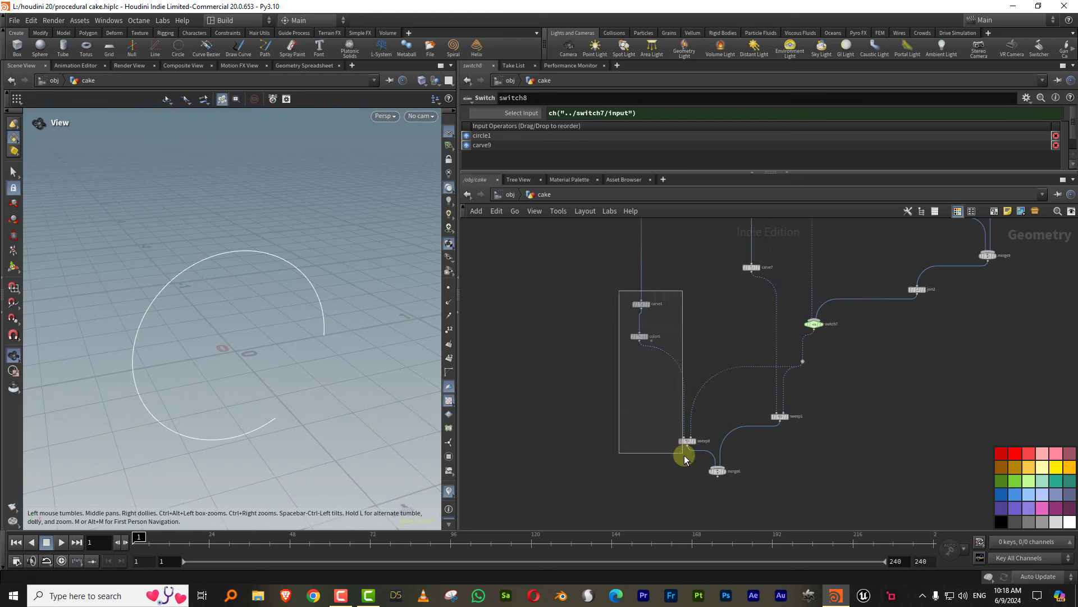
pyautogui.moveTo(626, 410); pyautogui.dragTo(693, 395, button='middle')
pyautogui.hotkey('ctrl', 'c')
pyautogui.hotkey('ctrl', 'v')
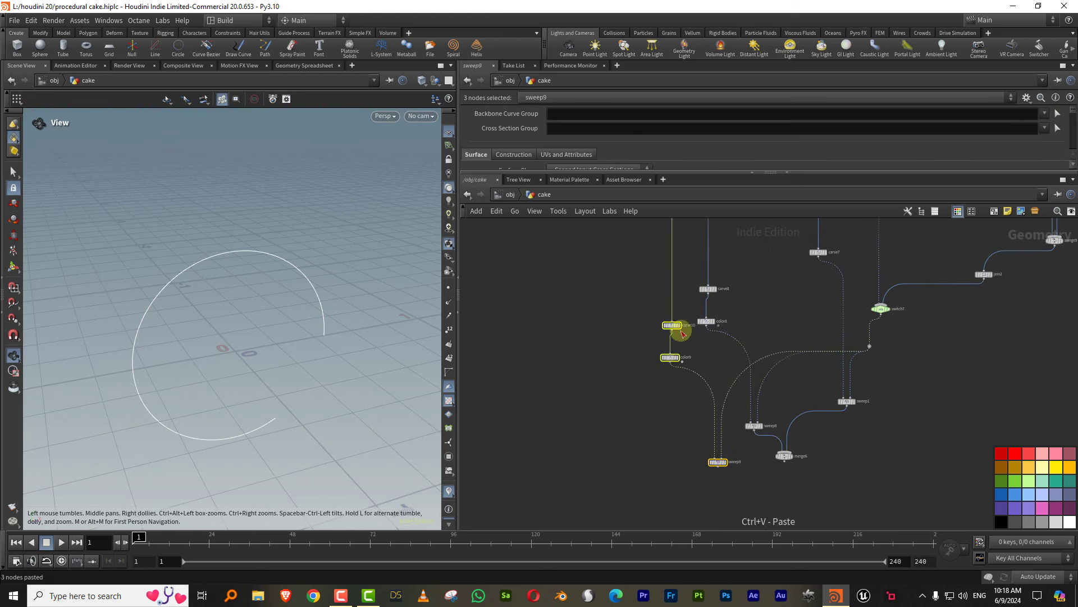
pyautogui.moveTo(674, 326); pyautogui.dragTo(587, 278)
pyautogui.moveTo(586, 278)
pyautogui.mouseDown(button='middle')
pyautogui.moveTo(626, 361)
pyautogui.moveTo(621, 443)
pyautogui.mouseUp(button='middle')
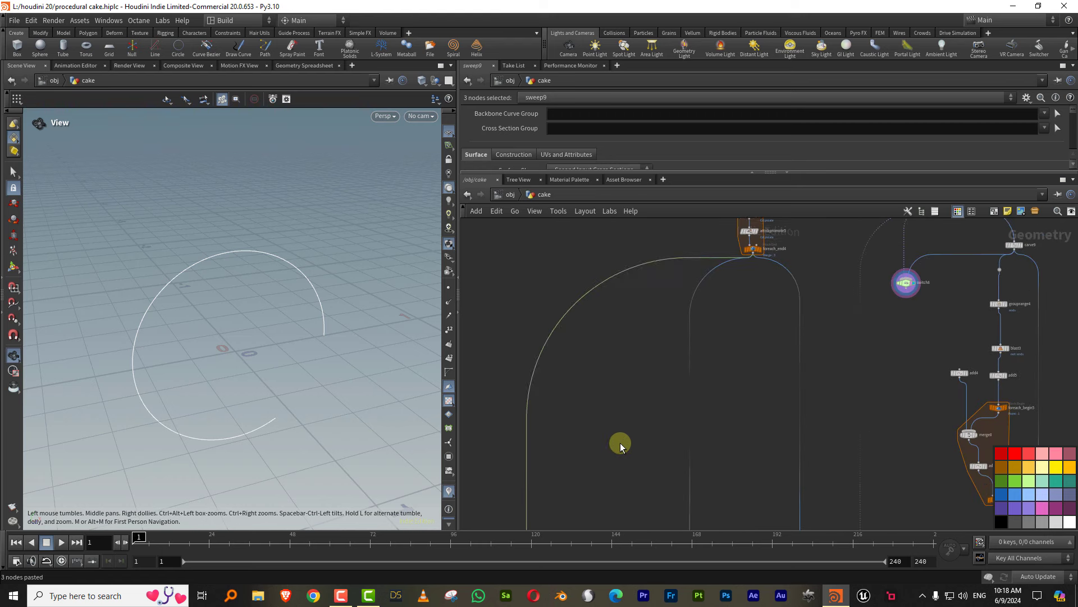
pyautogui.click(743, 313)
pyautogui.click(755, 258)
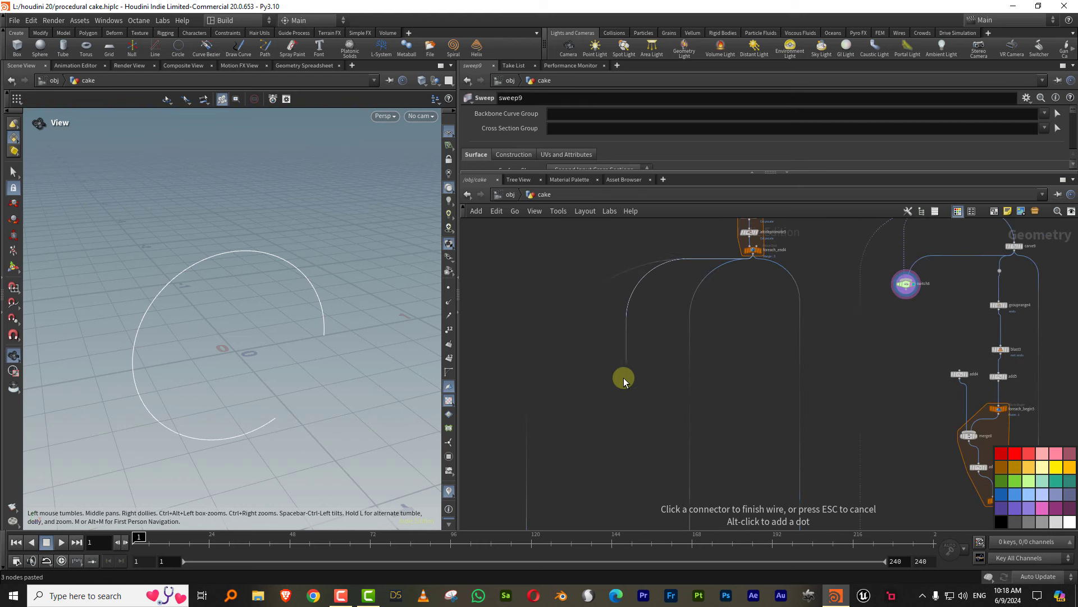
pyautogui.press('Escape')
pyautogui.moveTo(621, 414)
pyautogui.mouseDown(button='middle')
pyautogui.moveTo(669, 316)
pyautogui.moveTo(581, 460)
pyautogui.mouseUp(button='middle')
pyautogui.click(597, 353)
pyautogui.press('Up')
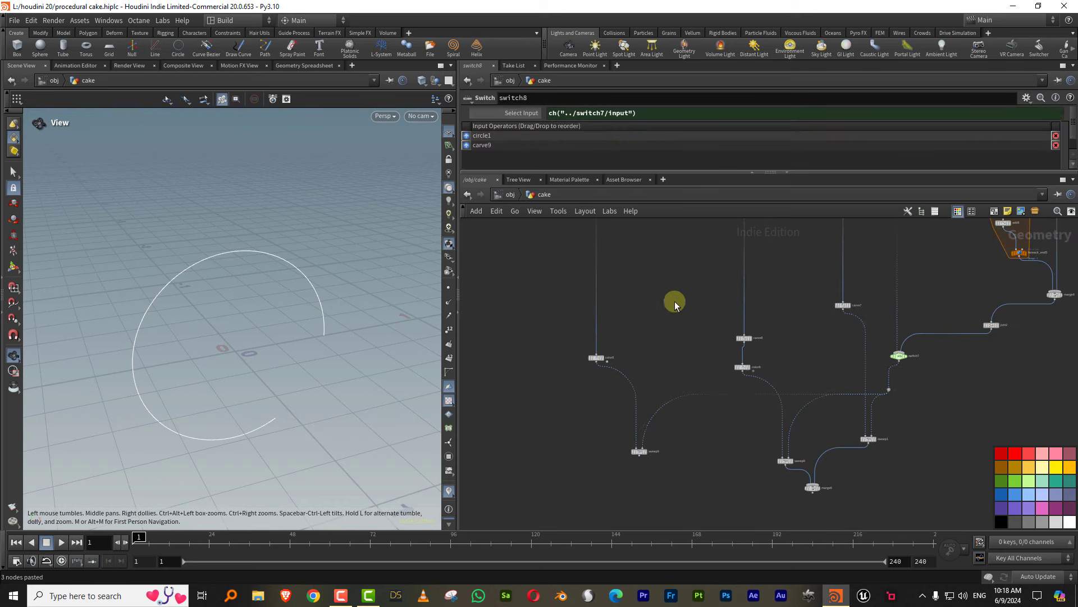
# Add a red Null named OPEN_arc fed by switch8
pyautogui.scroll(2, 820, 358)
pyautogui.scroll(2, 827, 334)
pyautogui.scroll(2, 812, 345)
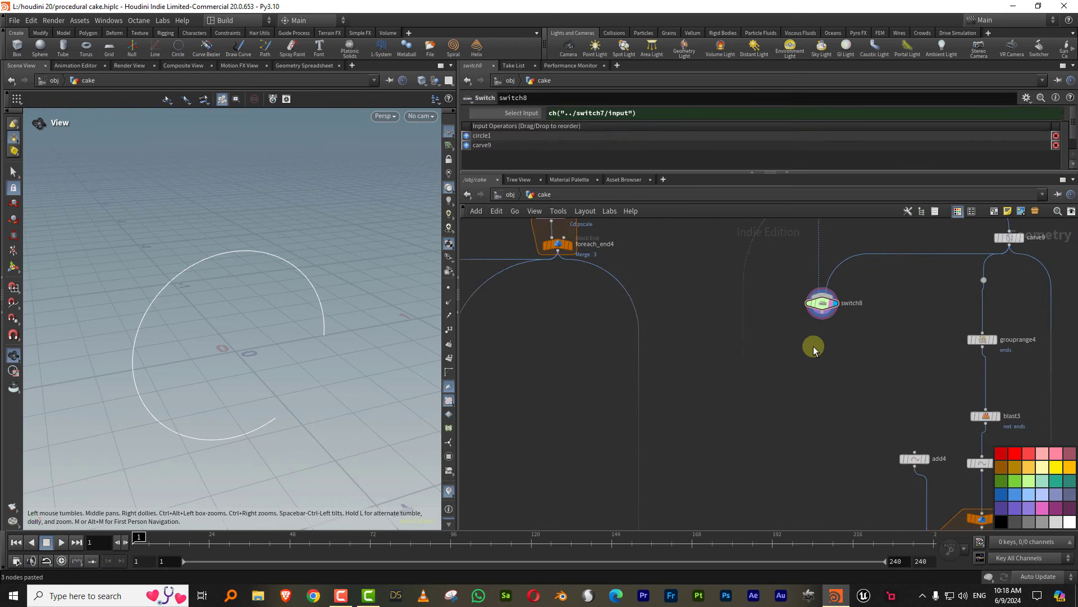
pyautogui.press('Tab')
pyautogui.write('null')
pyautogui.press('Return')
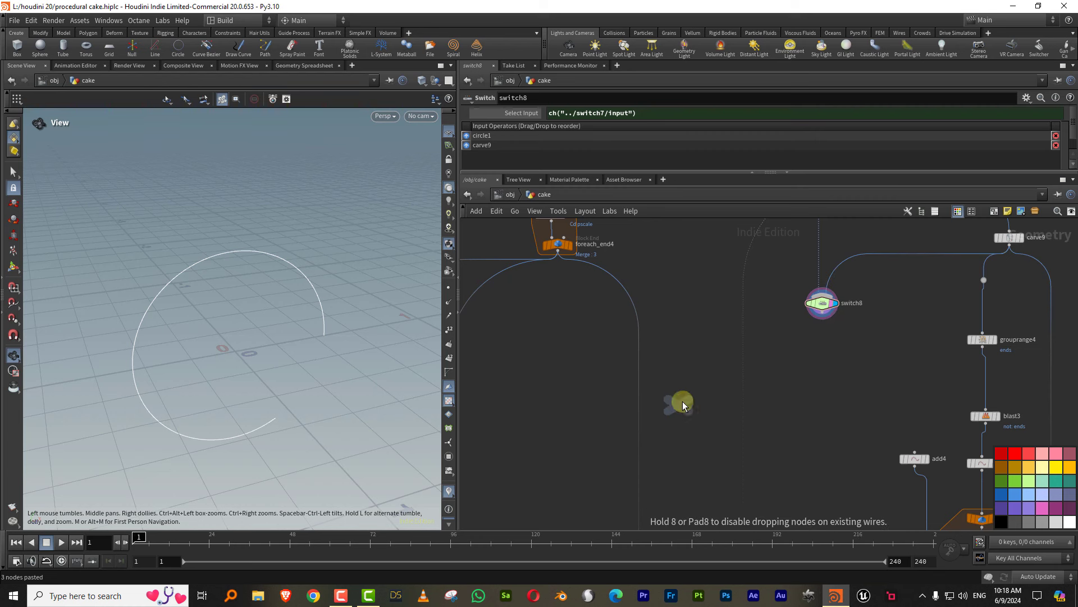
pyautogui.click(681, 402)
pyautogui.moveTo(822, 317); pyautogui.dragTo(681, 394)
pyautogui.doubleClick(701, 402)
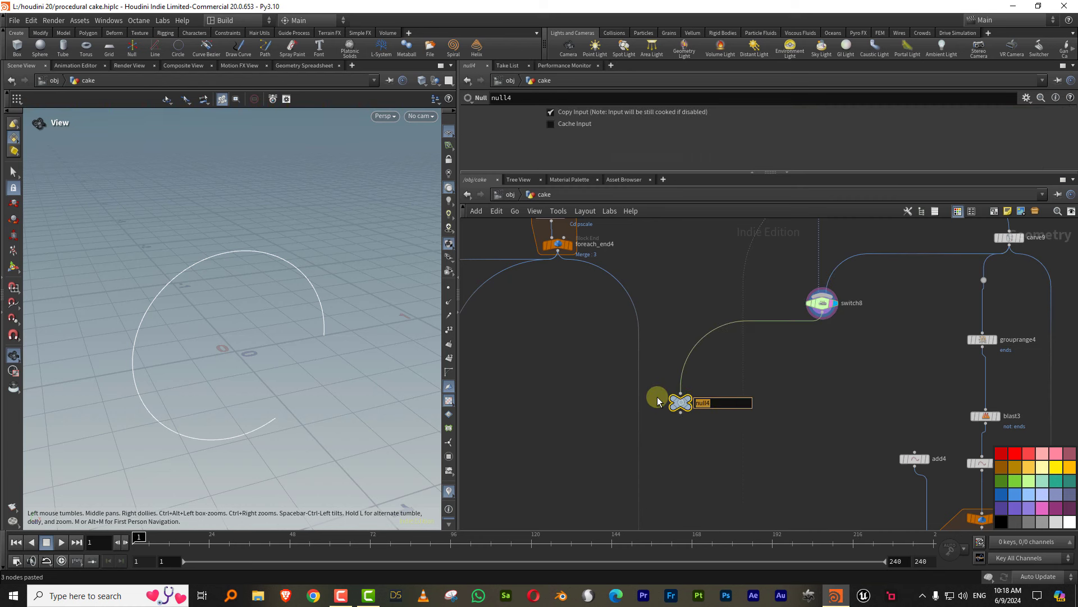
pyautogui.write('OPEN_')
pyautogui.write('arc')
pyautogui.press('Return')
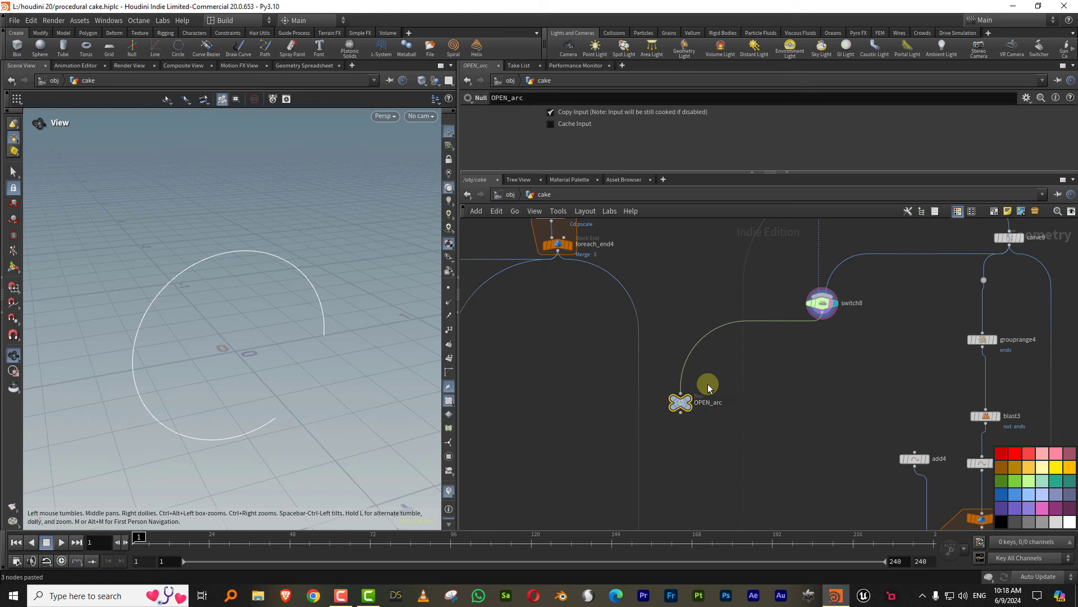
pyautogui.press('c')
pyautogui.press('c')
pyautogui.click(1022, 454)
pyautogui.press('c')
# Wire OPEN_arc into sweep9's second input and display the swept cake walls
pyautogui.scroll(-5, 699, 460)
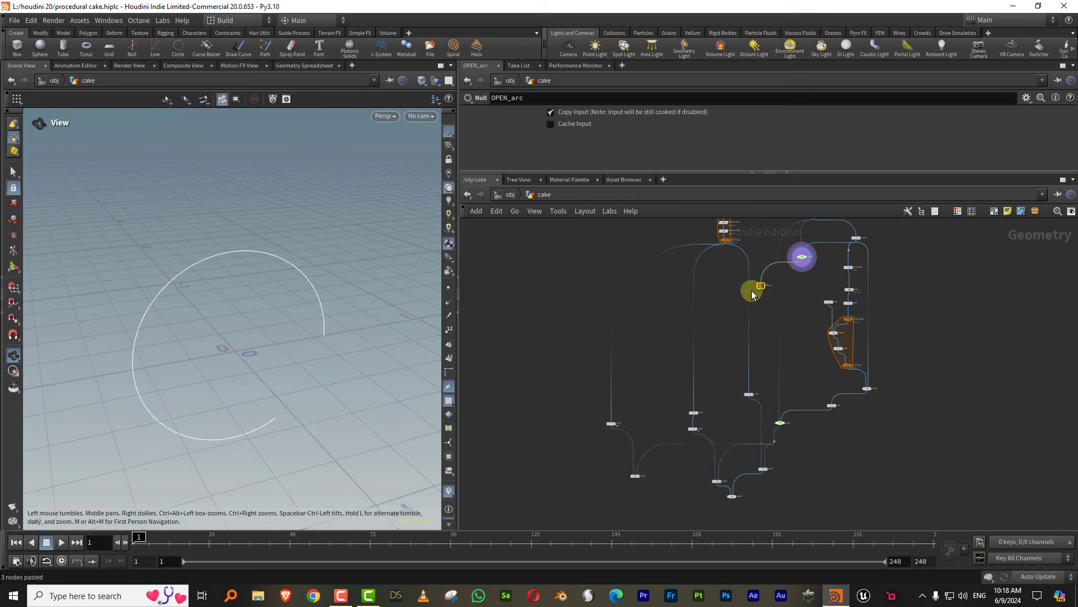
pyautogui.moveTo(752, 295); pyautogui.dragTo(645, 422)
pyautogui.scroll(3, 703, 393)
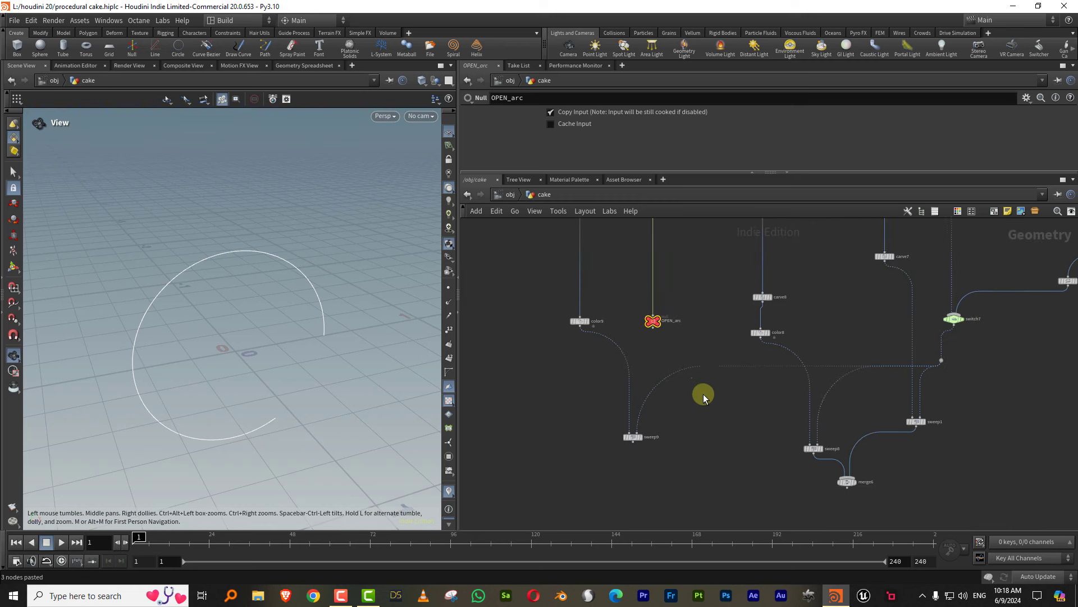
pyautogui.click(654, 324)
pyautogui.click(638, 429)
pyautogui.moveTo(684, 436); pyautogui.dragTo(687, 351, button='middle')
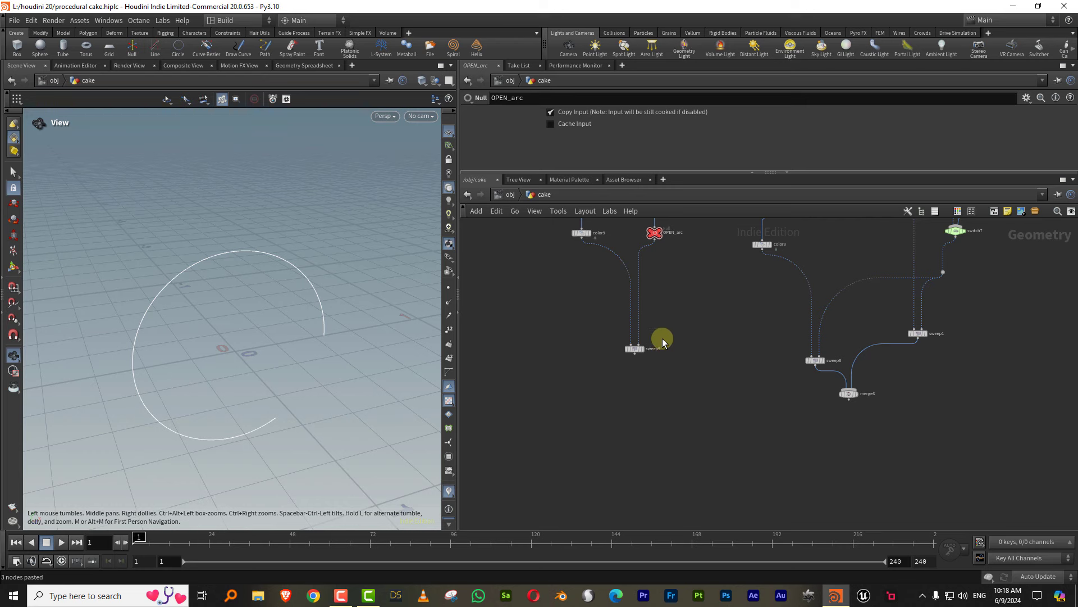
pyautogui.scroll(3, 662, 338)
pyautogui.click(629, 355)
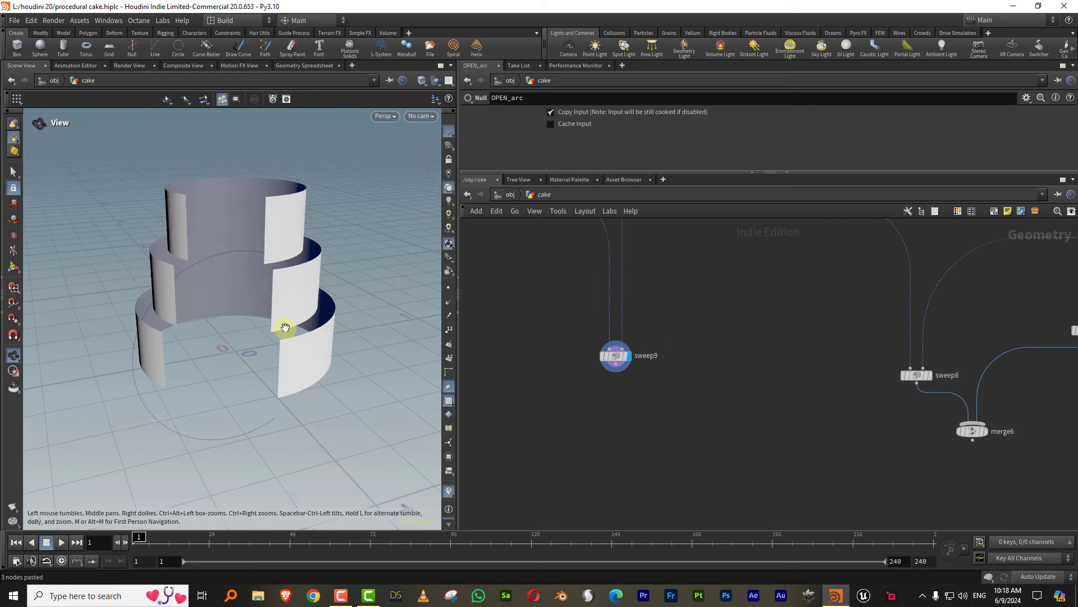
# Display the merged full cake from merge6 and orbit around it
pyautogui.moveTo(284, 327); pyautogui.dragTo(290, 295)
pyautogui.moveTo(793, 364); pyautogui.dragTo(725, 345, button='middle')
pyautogui.scroll(2, 932, 399)
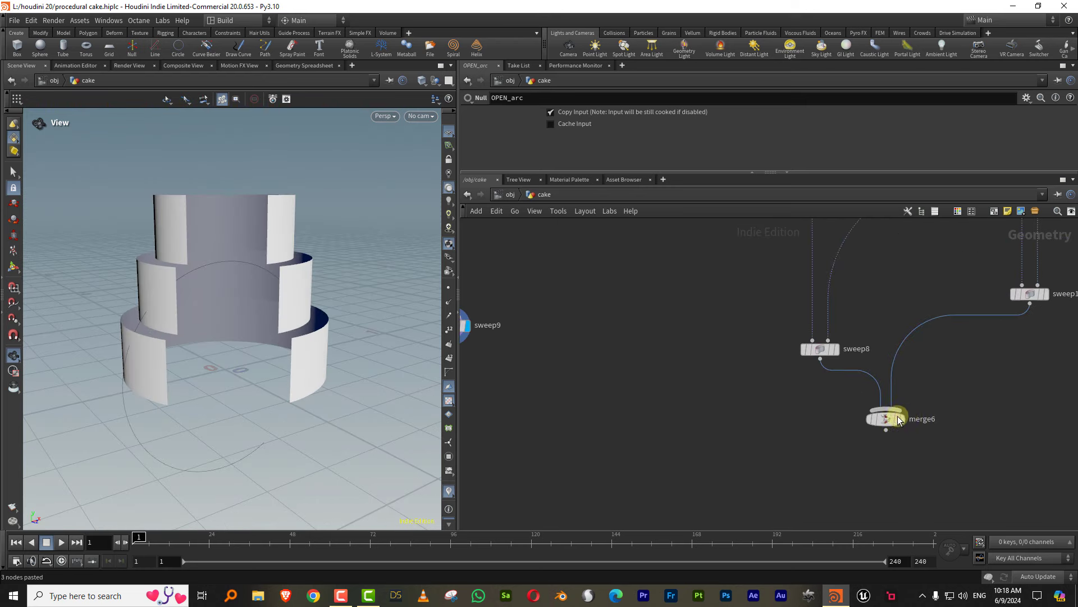
pyautogui.moveTo(236, 285); pyautogui.dragTo(248, 301)
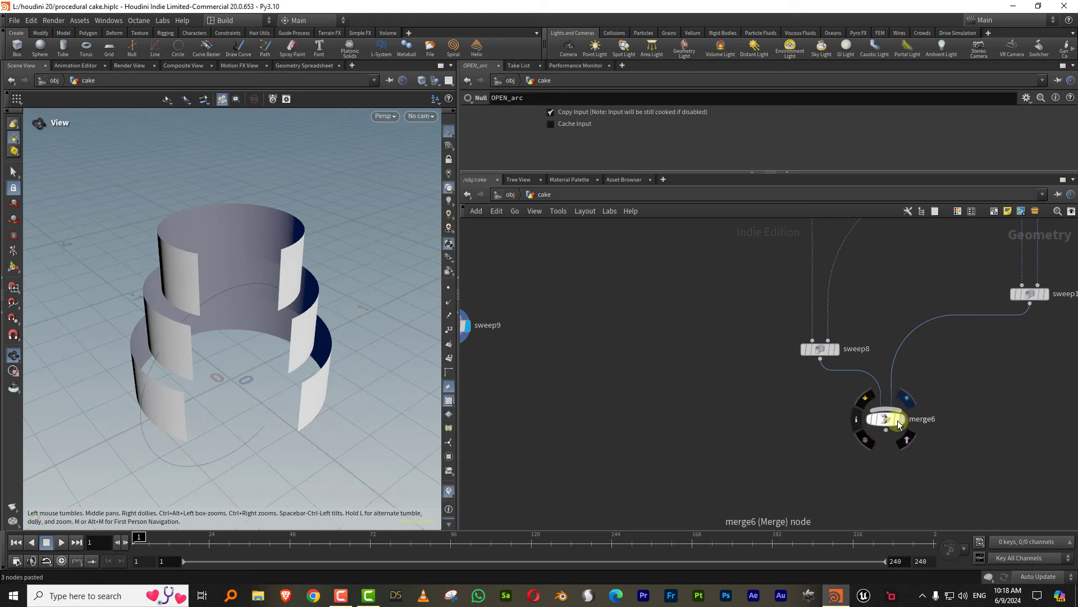
pyautogui.click(899, 419)
pyautogui.moveTo(284, 313)
pyautogui.mouseDown()
pyautogui.moveTo(317, 286)
pyautogui.moveTo(293, 291)
pyautogui.mouseUp()
pyautogui.moveTo(674, 421); pyautogui.dragTo(702, 394, button='middle')
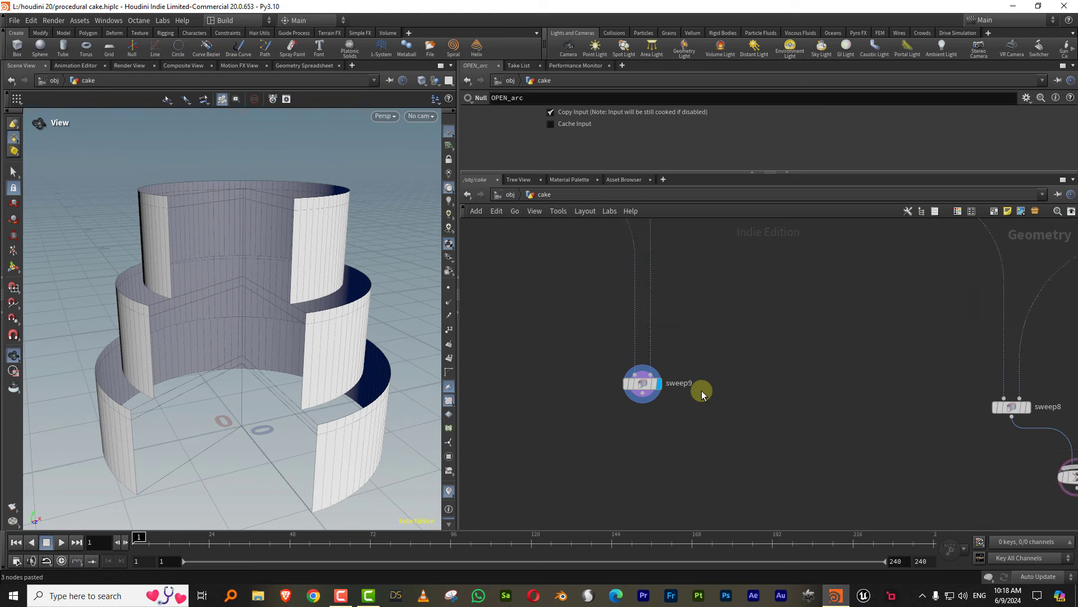
pyautogui.scroll(3, 688, 409)
# Add polyextrude1 below sweep9, thickening the cake walls by about 0.016
pyautogui.press('Tab')
pyautogui.write('poly')
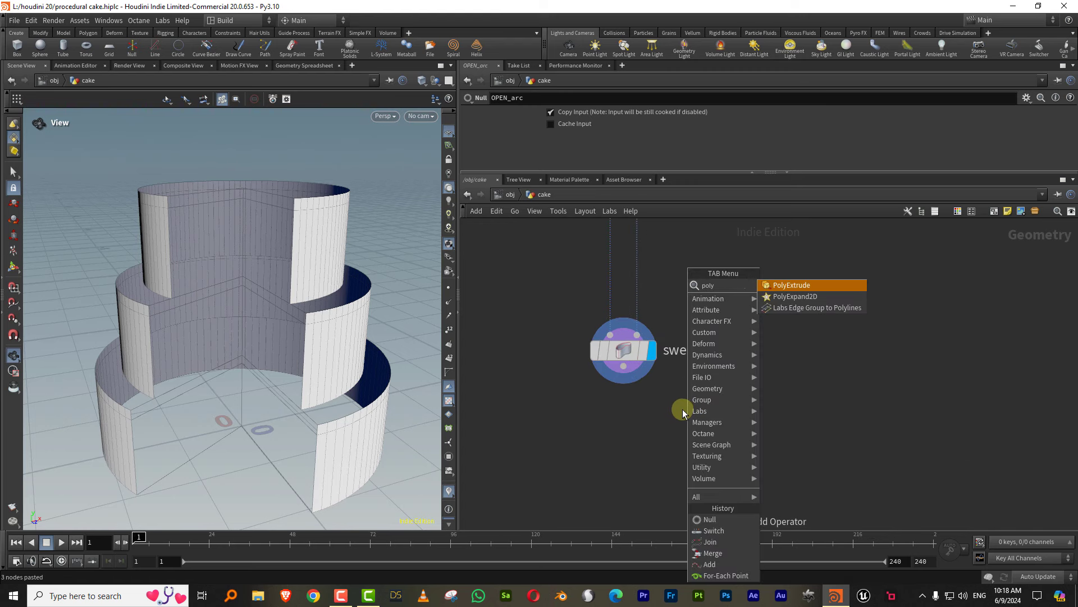
pyautogui.click(800, 285)
pyautogui.click(642, 448)
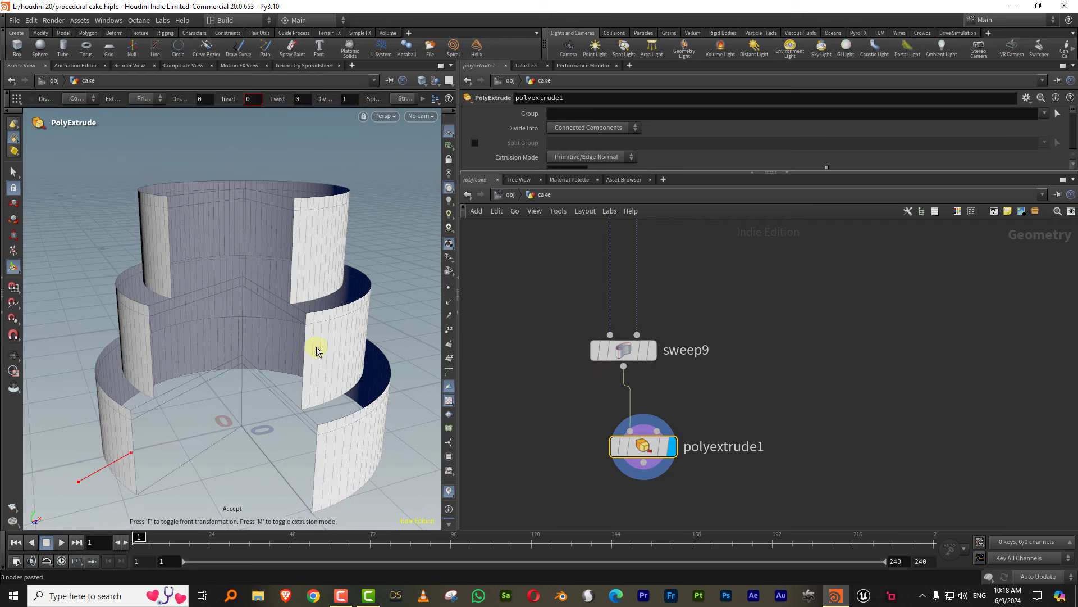
pyautogui.keyDown('alt'); pyautogui.moveTo(202, 360); pyautogui.dragTo(177, 346, button='middle'); pyautogui.keyUp('alt')
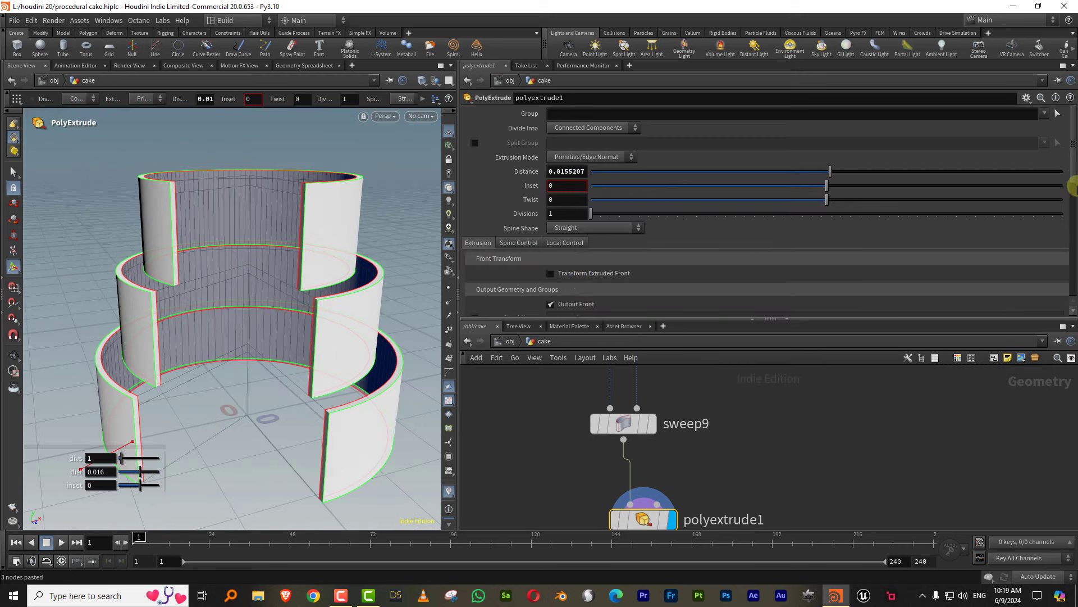
pyautogui.scroll(-5, 1059, 221)
pyautogui.press('Escape')
pyautogui.moveTo(162, 214); pyautogui.dragTo(159, 238)
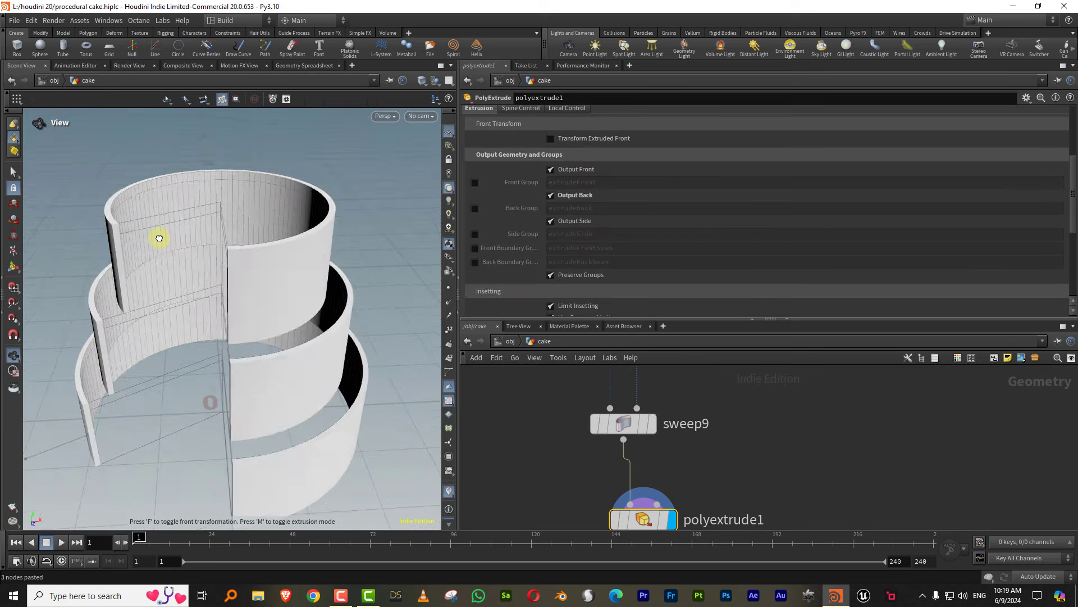
pyautogui.press('Return')
# Cut the wire running from sweep8 into merge6
pyautogui.moveTo(717, 319); pyautogui.dragTo(736, 241)
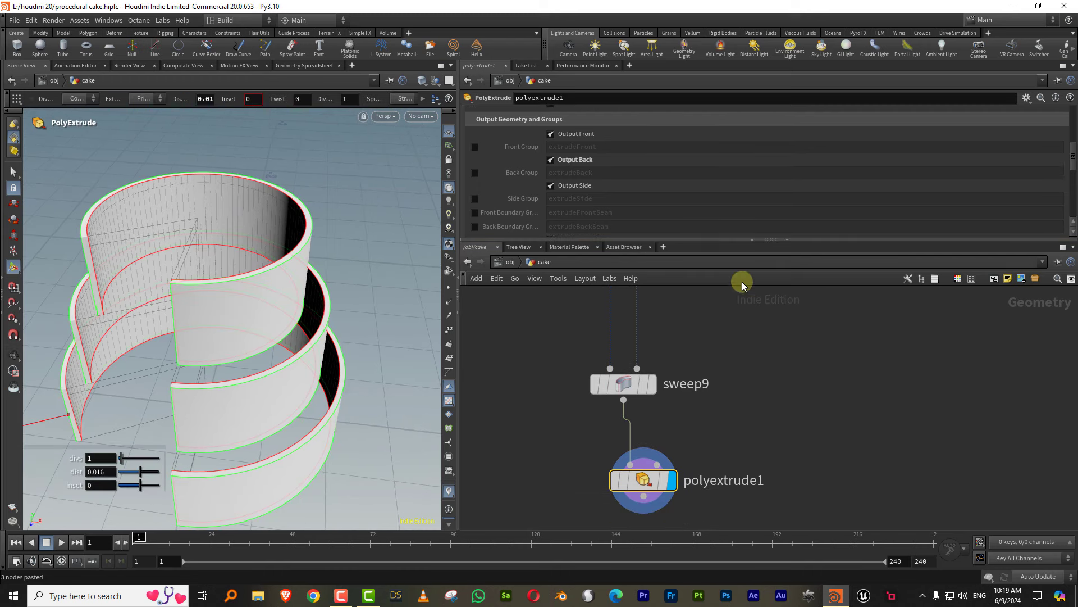
pyautogui.scroll(-2, 725, 325)
pyautogui.scroll(-3, 724, 360)
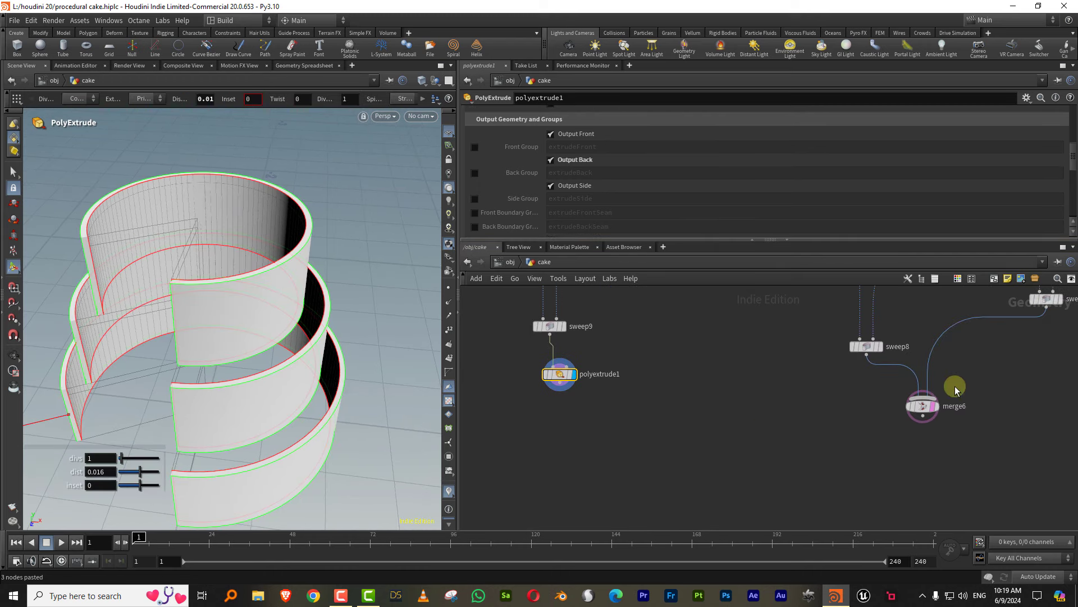
pyautogui.press('y')
pyautogui.moveTo(901, 373); pyautogui.dragTo(728, 385)
pyautogui.moveTo(727, 385); pyautogui.dragTo(778, 373, button='middle')
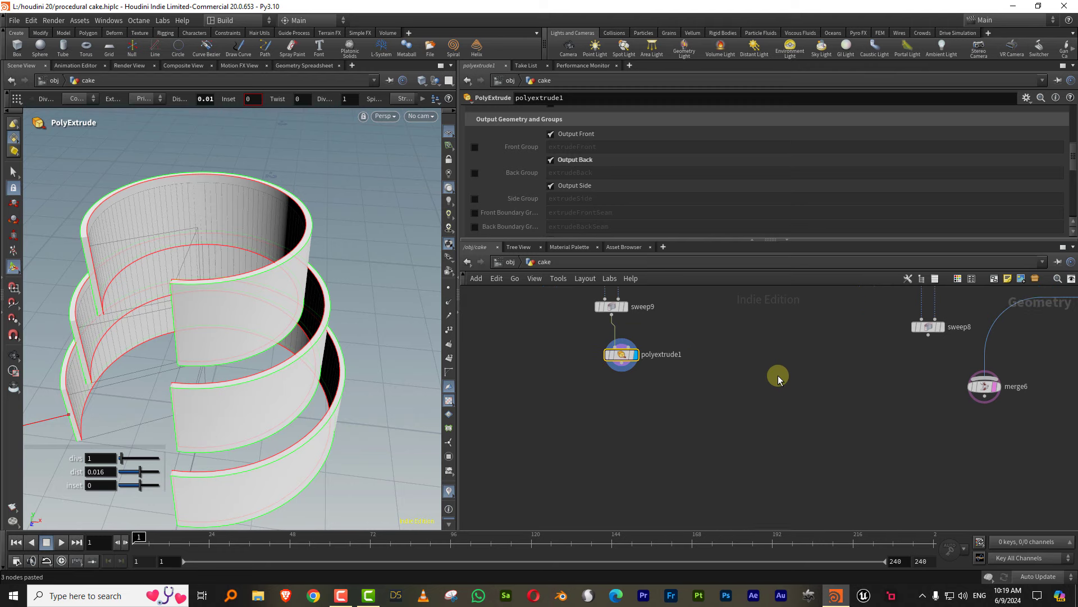
pyautogui.press('Tab')
# Add merge10 combining polyextrude1 and sweep8, then inspect the merged walls
pyautogui.write('merge')
pyautogui.press('Return')
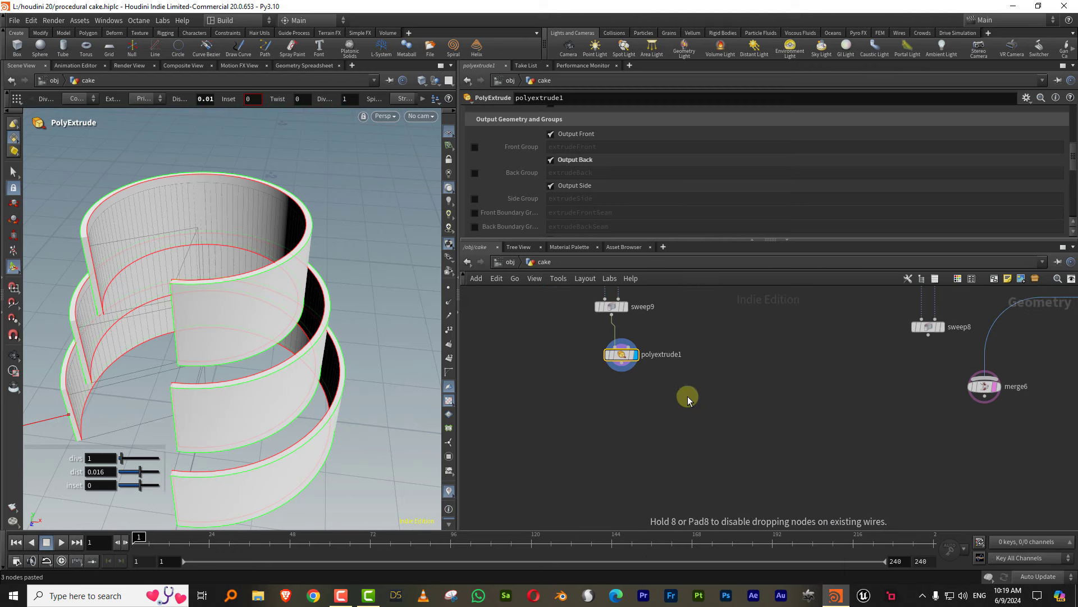
pyautogui.click(764, 446)
pyautogui.click(621, 369)
pyautogui.click(762, 439)
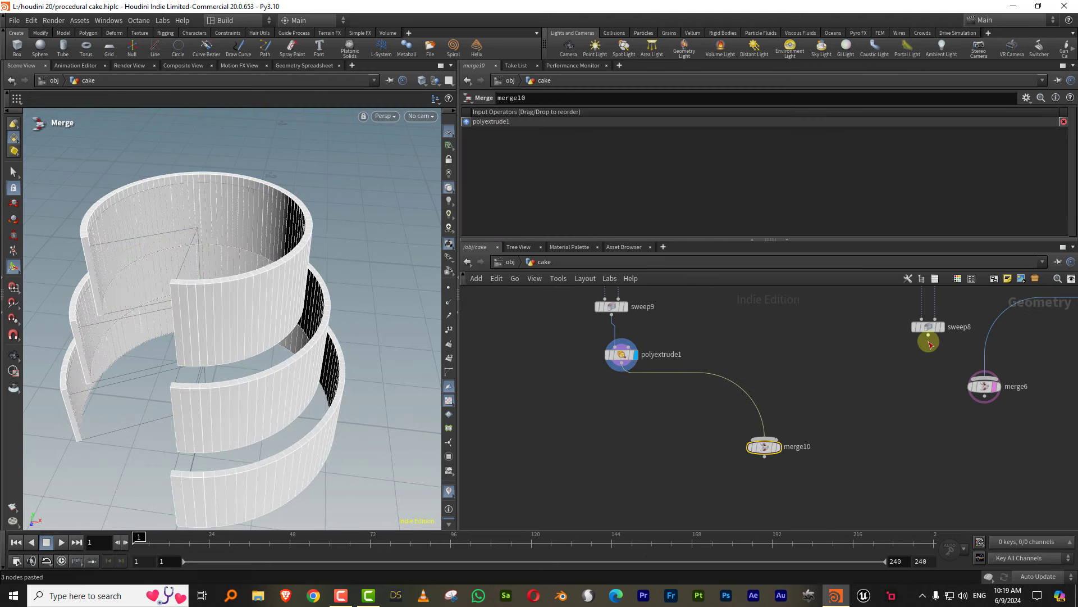
pyautogui.moveTo(928, 335); pyautogui.dragTo(767, 439)
pyautogui.moveTo(149, 277)
pyautogui.mouseDown()
pyautogui.moveTo(217, 204)
pyautogui.moveTo(204, 277)
pyautogui.moveTo(137, 255)
pyautogui.moveTo(233, 252)
pyautogui.moveTo(143, 251)
pyautogui.moveTo(176, 243)
pyautogui.mouseUp()
pyautogui.press('Return')
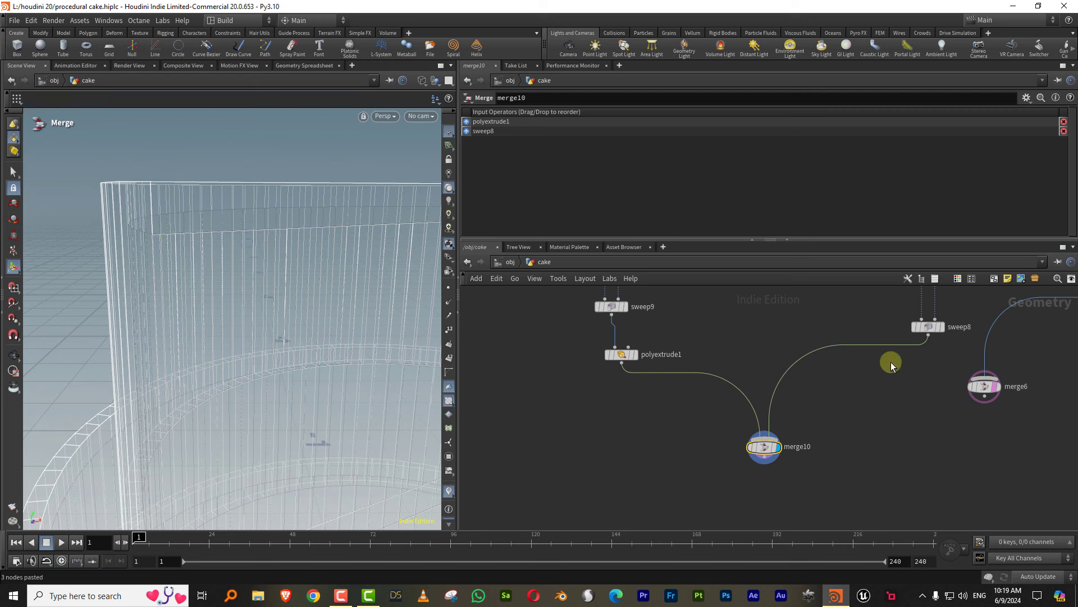
pyautogui.moveTo(198, 231); pyautogui.dragTo(125, 230)
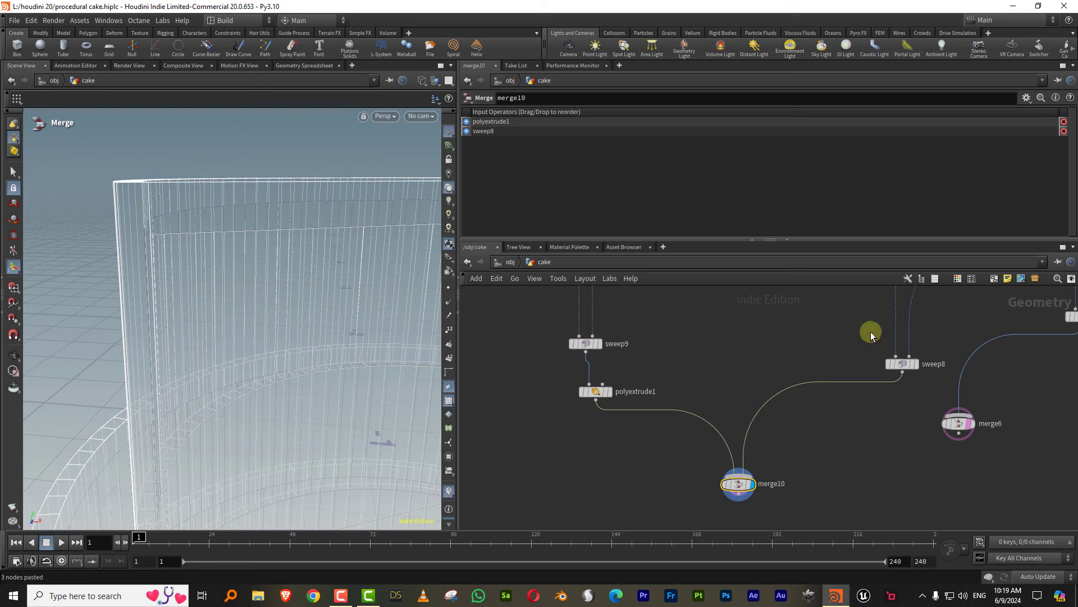
# Raise sweep8's Scale Cross Sections to about 1.025
pyautogui.moveTo(871, 336); pyautogui.dragTo(921, 379)
pyautogui.moveTo(926, 363); pyautogui.dragTo(890, 387, button='middle')
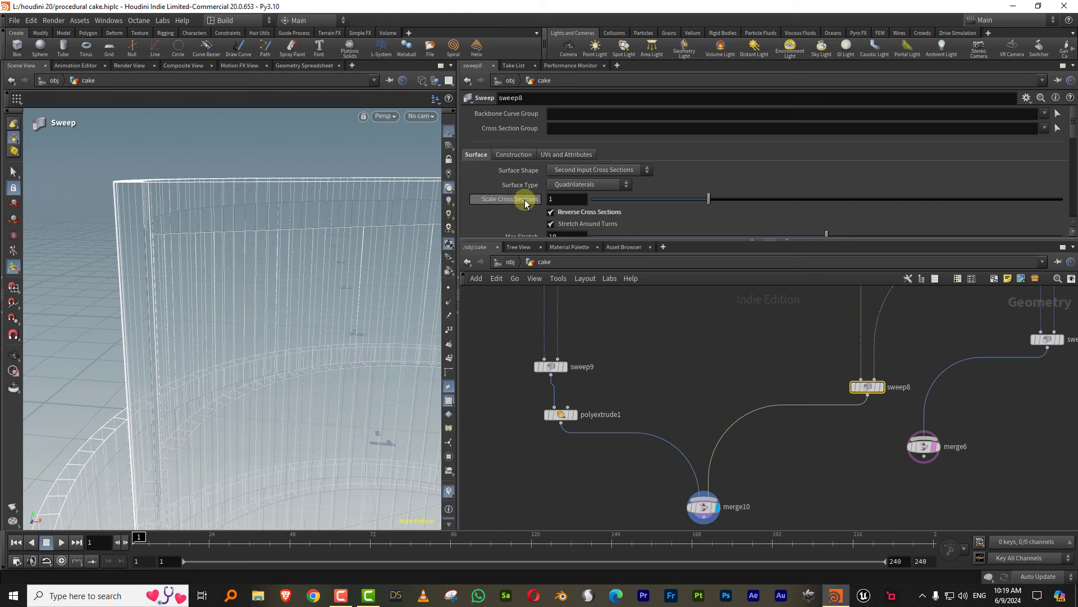
pyautogui.moveTo(710, 201); pyautogui.dragTo(712, 203)
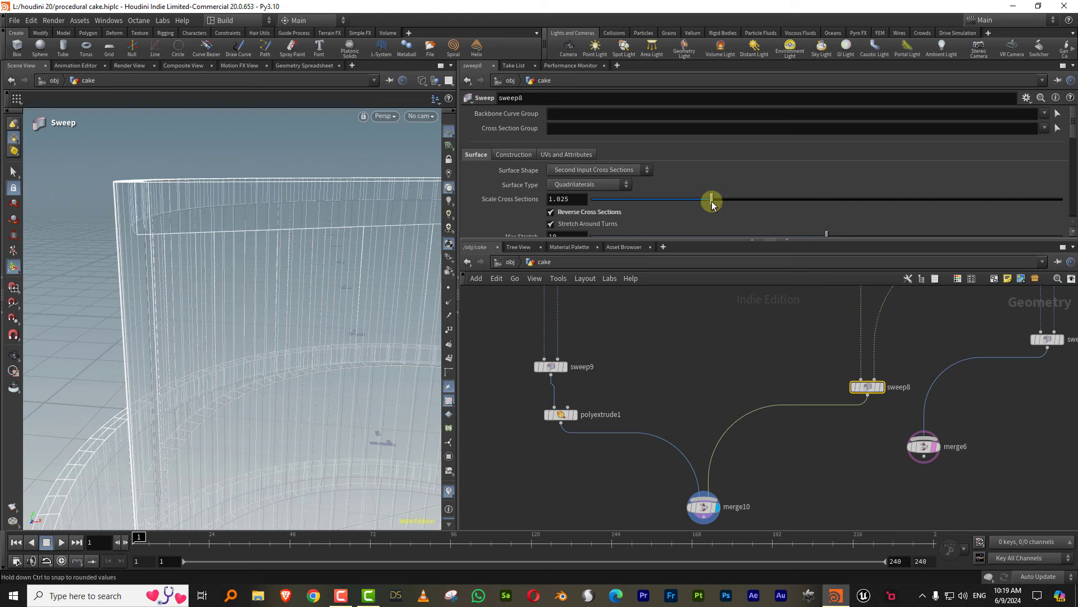
pyautogui.moveTo(740, 238); pyautogui.dragTo(741, 171)
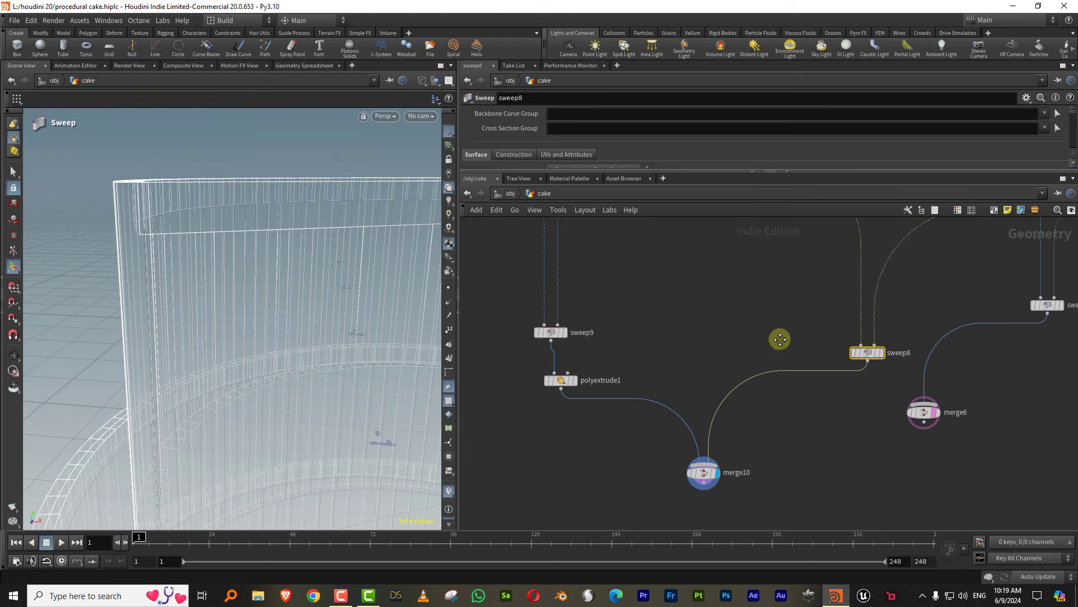
# Add merge11 combining merge10 and merge6
pyautogui.press('Tab')
pyautogui.write('remes')
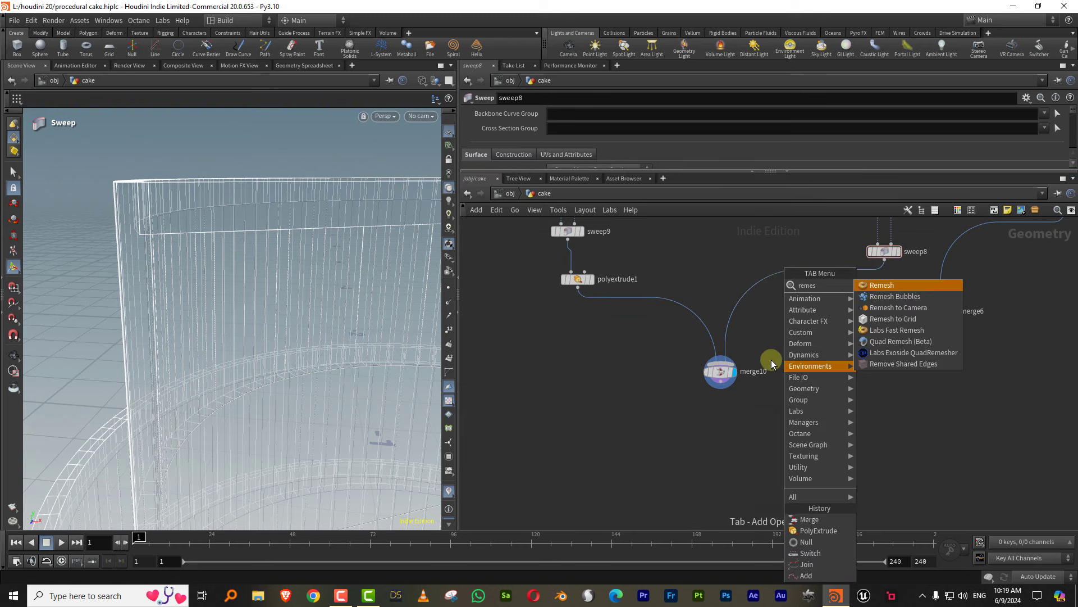
pyautogui.press('Escape')
pyautogui.press('Tab')
pyautogui.write('m')
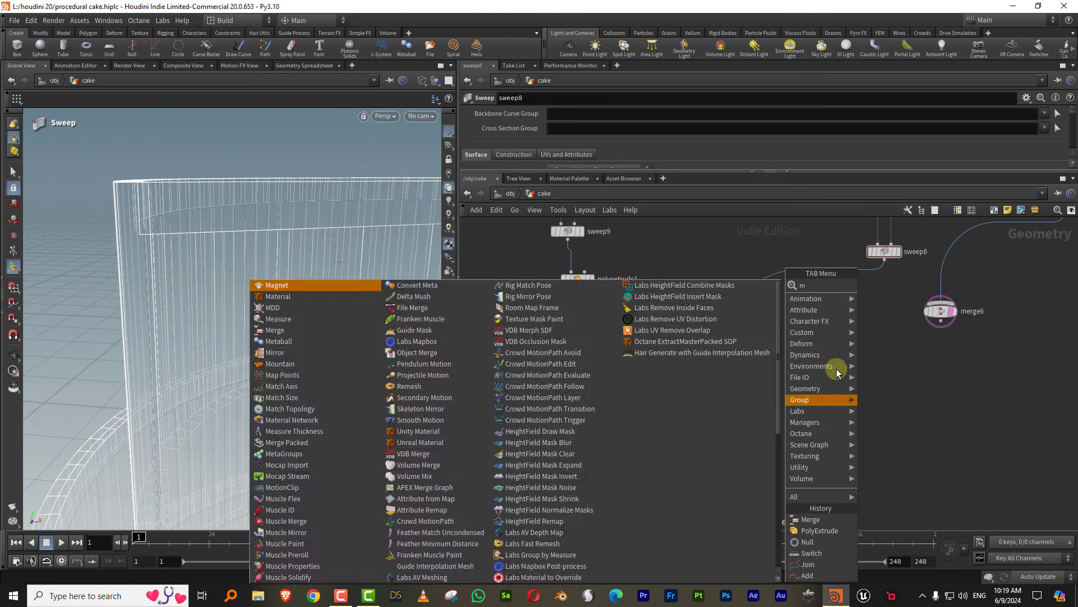
pyautogui.click(871, 315)
pyautogui.click(835, 441)
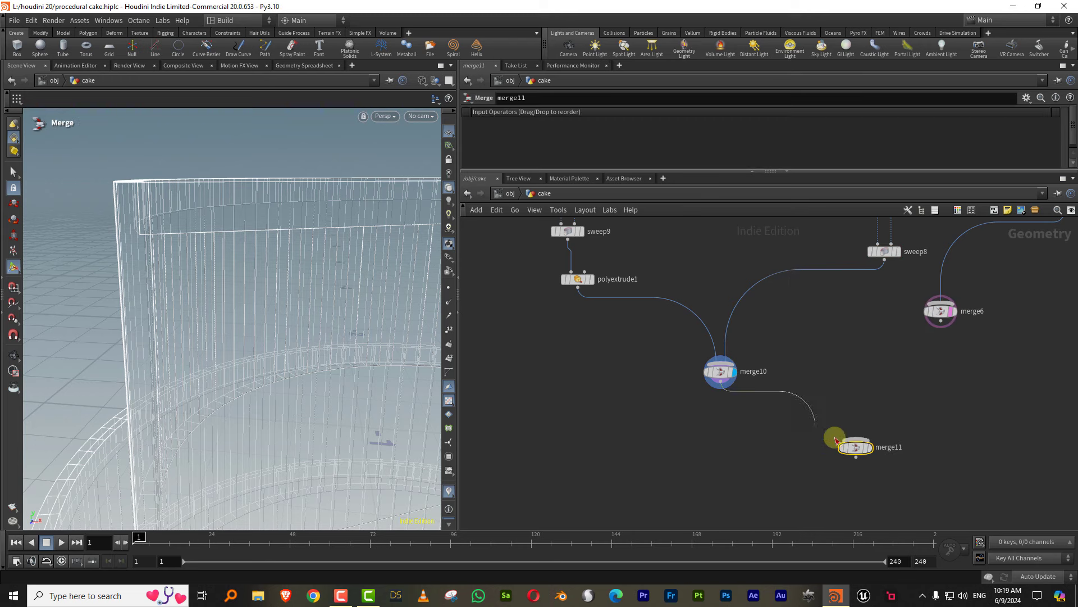
pyautogui.click(940, 323)
pyautogui.click(857, 444)
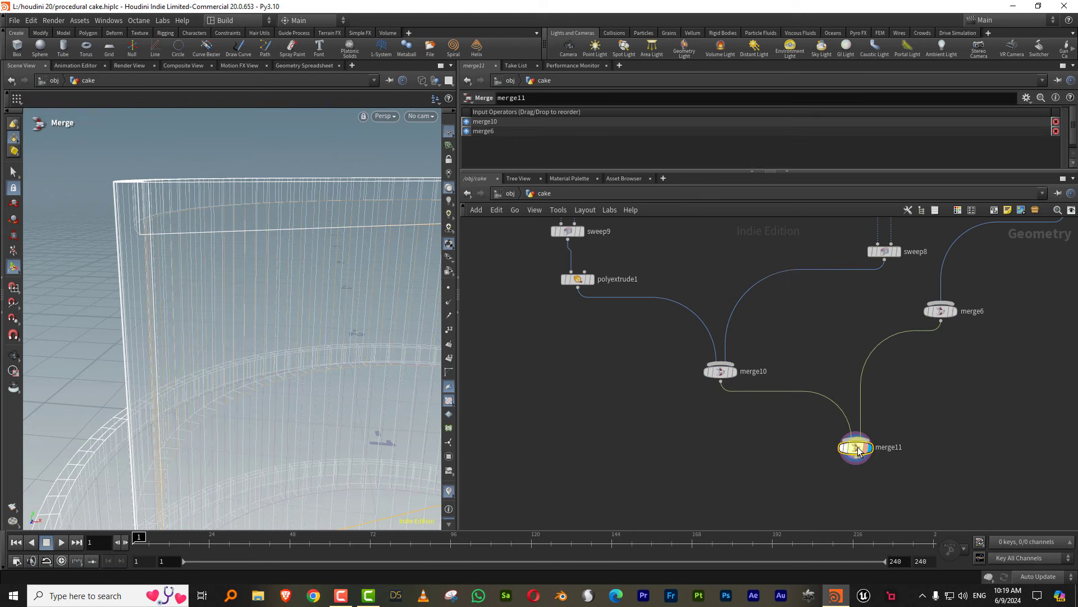
# Set switch7's Select Input to 1 to cut the coloured wedge
pyautogui.press('Escape')
pyautogui.scroll(-5, 293, 325)
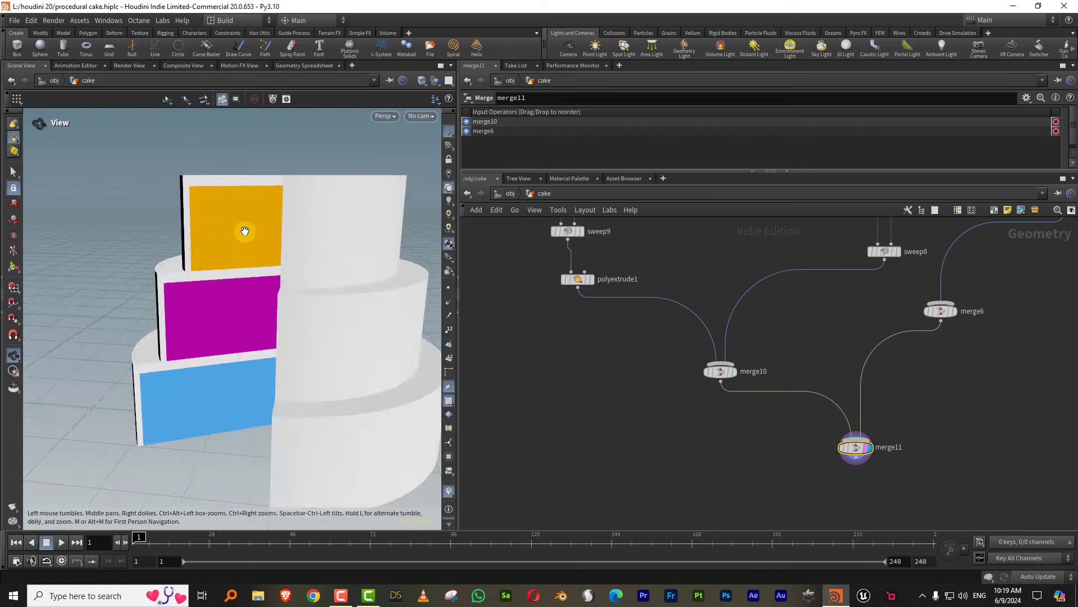
pyautogui.moveTo(245, 231)
pyautogui.mouseDown()
pyautogui.moveTo(308, 296)
pyautogui.moveTo(260, 289)
pyautogui.moveTo(281, 280)
pyautogui.mouseUp()
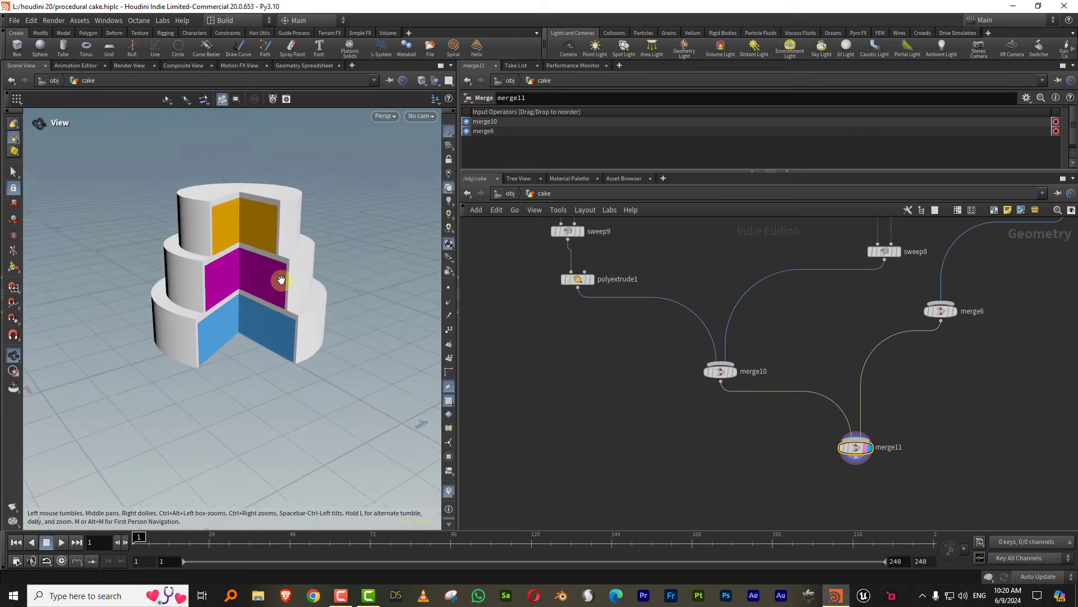
pyautogui.scroll(-3, 790, 421)
pyautogui.scroll(-3, 867, 405)
pyautogui.scroll(-2, 833, 413)
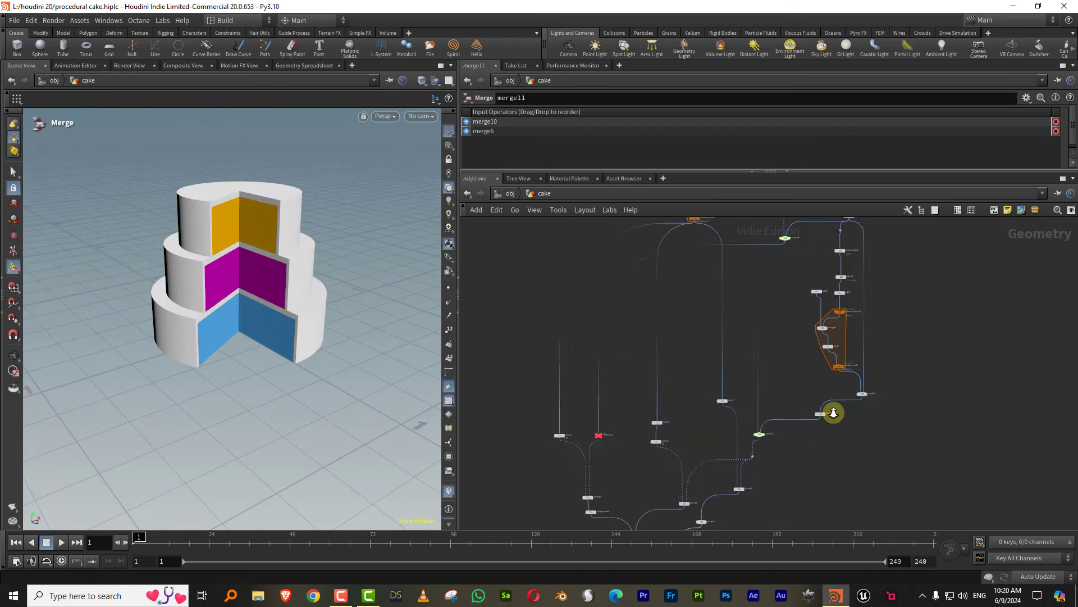
pyautogui.scroll(5, 834, 413)
pyautogui.click(723, 434)
pyautogui.moveTo(618, 113); pyautogui.dragTo(595, 113)
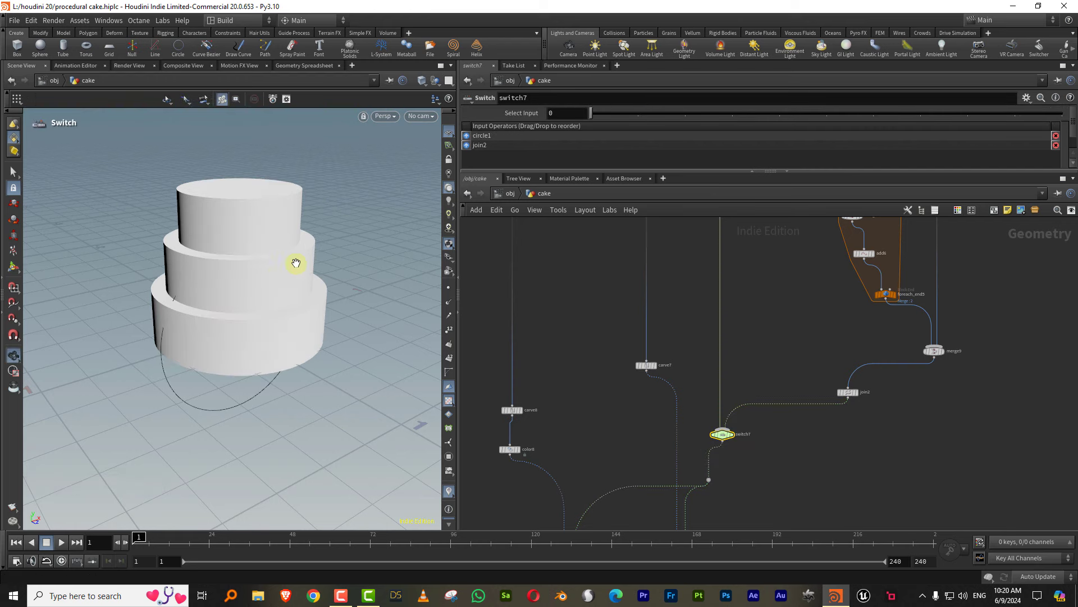
pyautogui.moveTo(296, 262); pyautogui.dragTo(246, 277)
pyautogui.press('Return')
pyautogui.moveTo(612, 299); pyautogui.dragTo(666, 370, button='middle')
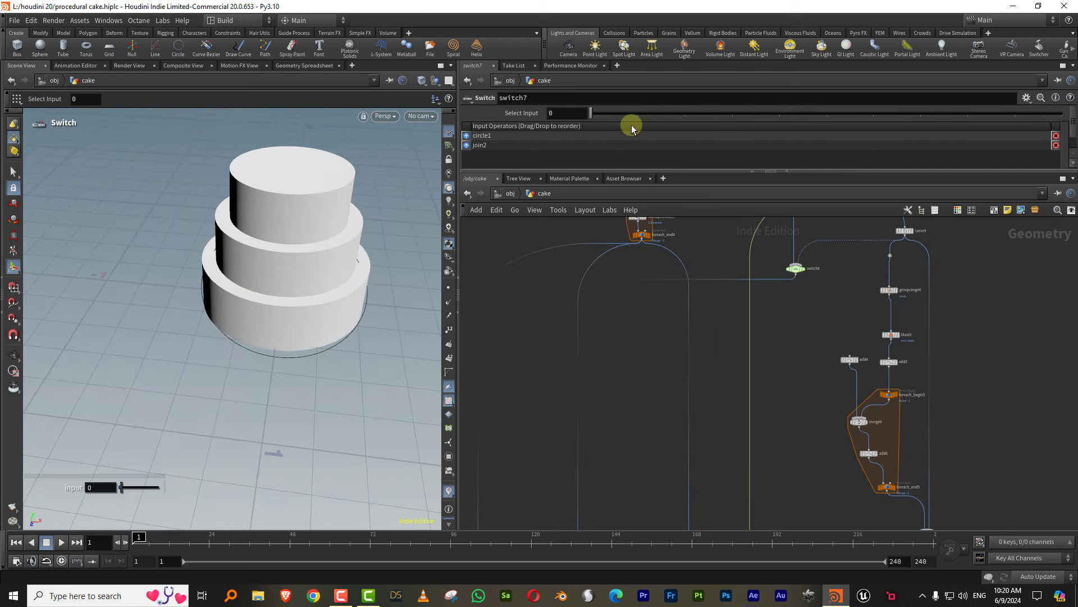
pyautogui.click(630, 115)
# Orbit the cake to look into the wedge cut from above
pyautogui.press('Escape')
pyautogui.moveTo(263, 253); pyautogui.dragTo(313, 241)
pyautogui.scroll(3, 332, 181)
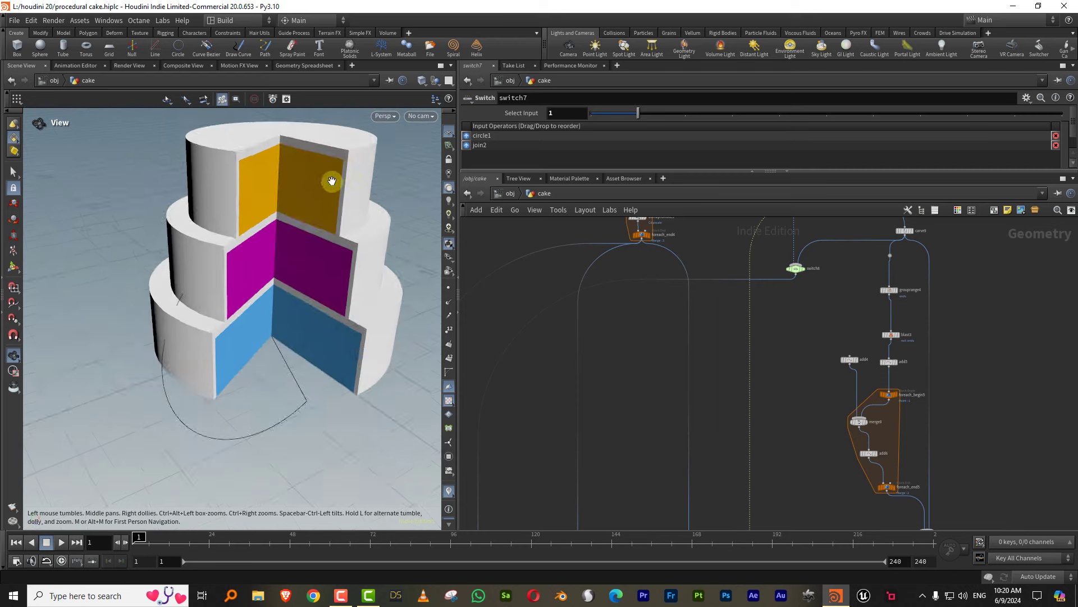
pyautogui.moveTo(332, 180); pyautogui.dragTo(199, 236)
pyautogui.press('Return')
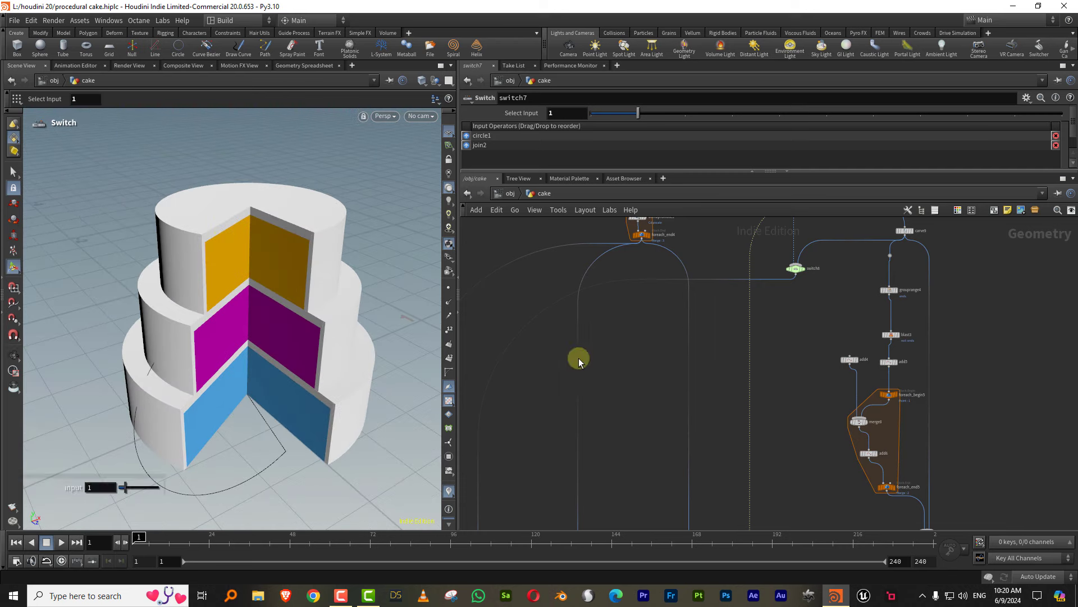
pyautogui.scroll(3, 628, 385)
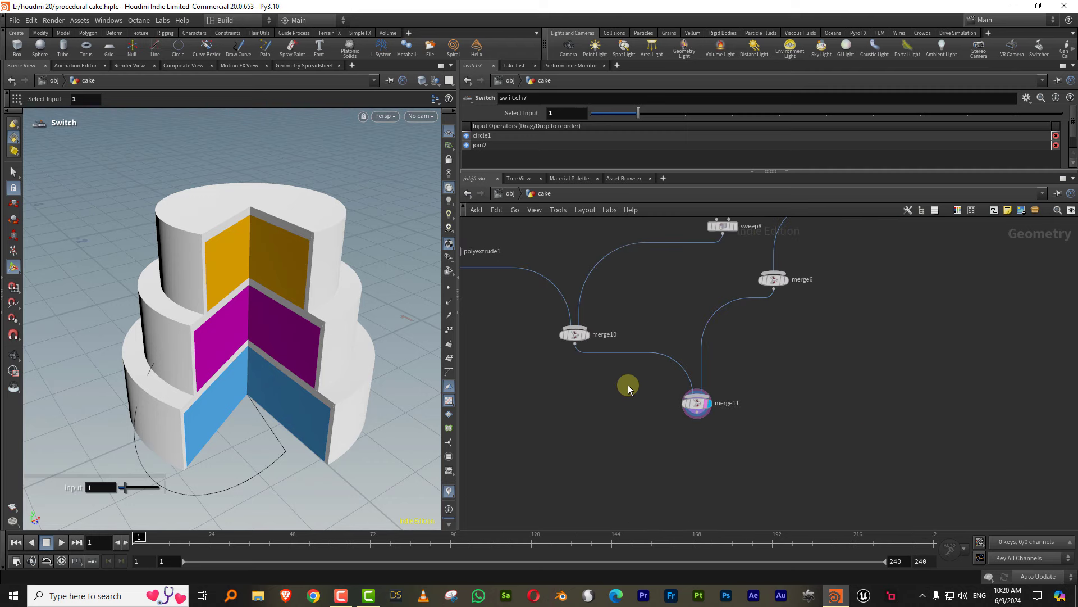
# Add Remesh to Grid under merge10, refining Division Size to 0.006 with 1 smoothing iteration
pyautogui.press('Tab')
pyautogui.write('reme')
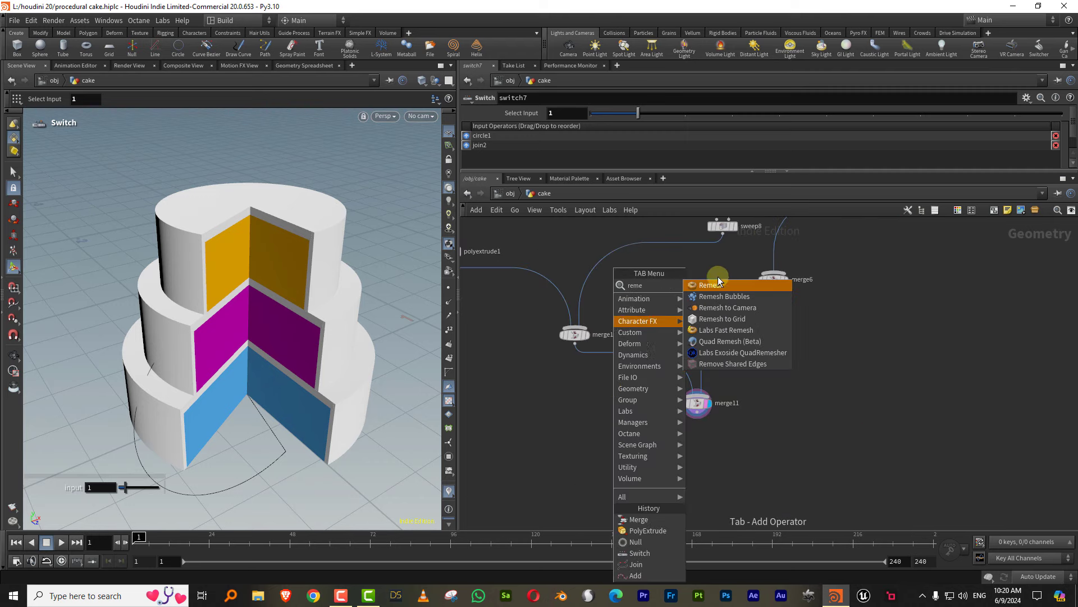
pyautogui.click(723, 318)
pyautogui.click(529, 428)
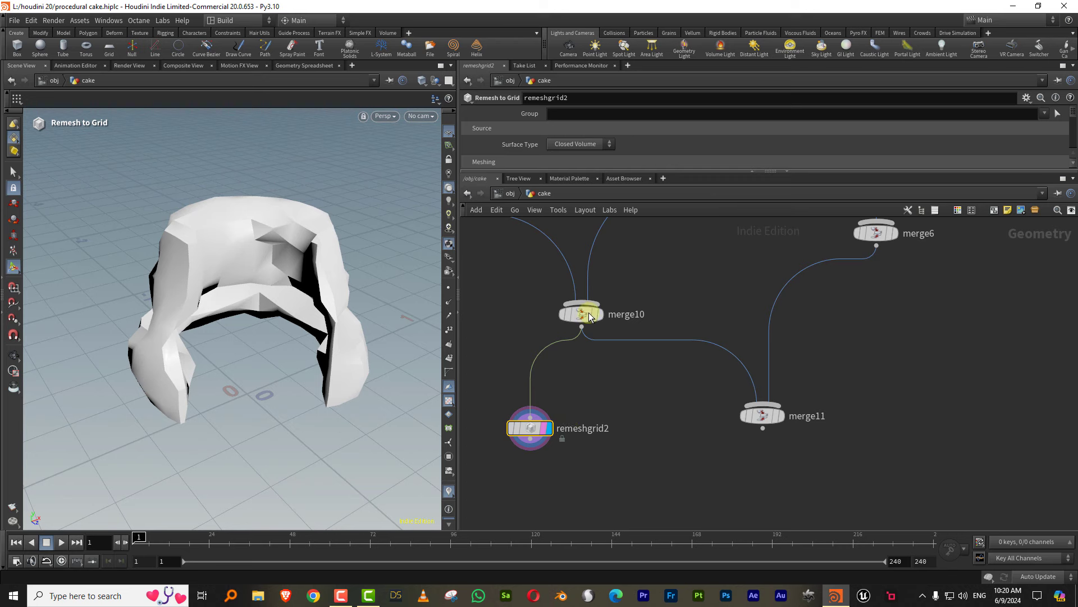
pyautogui.click(578, 170)
pyautogui.write('0')
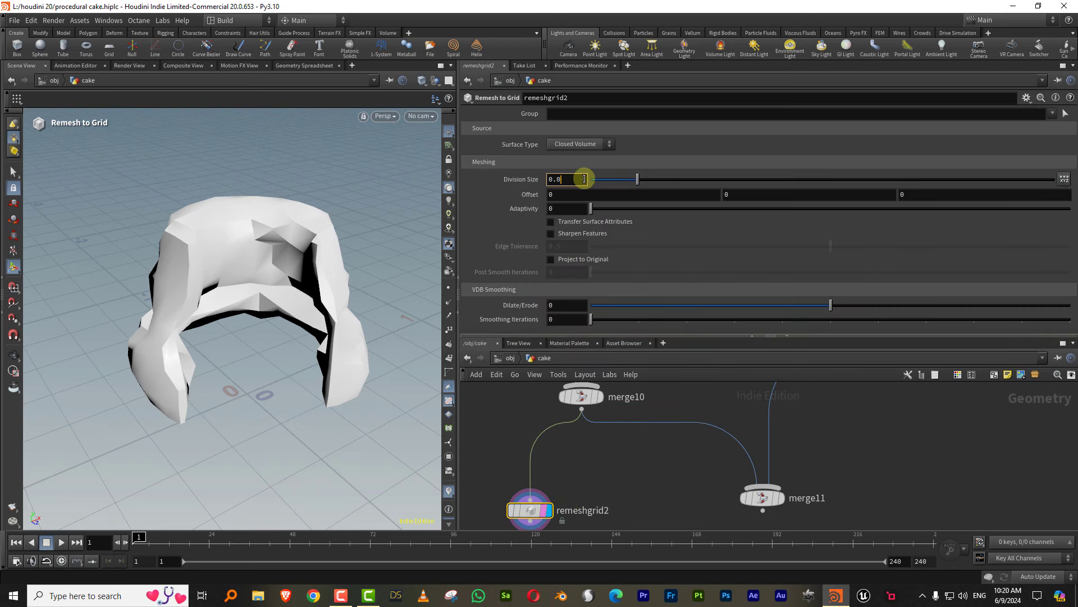
pyautogui.write('2')
pyautogui.press('Return')
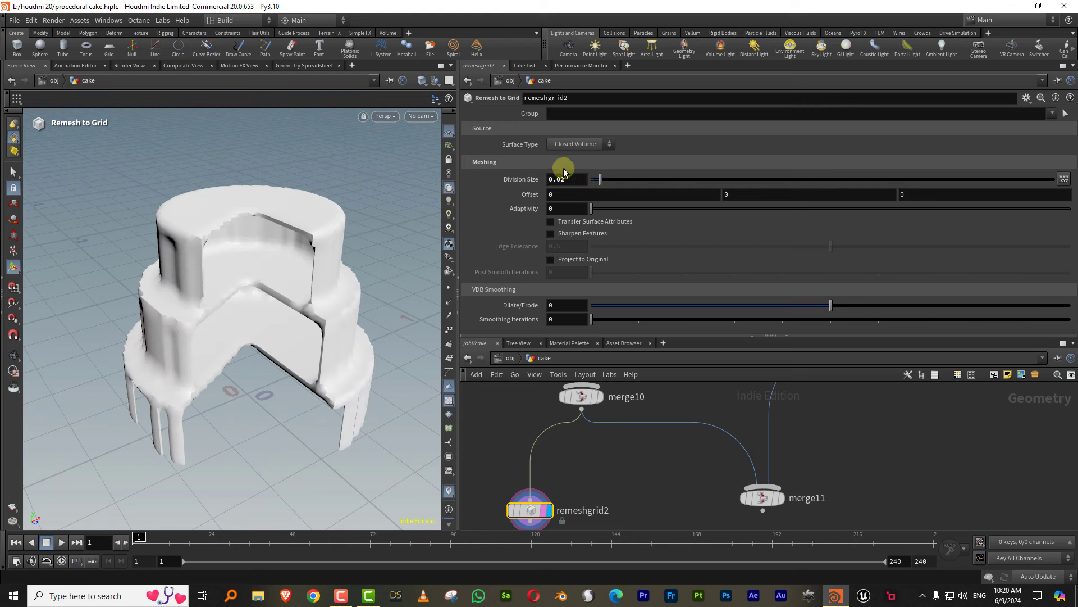
pyautogui.write('0.006')
pyautogui.press('Return')
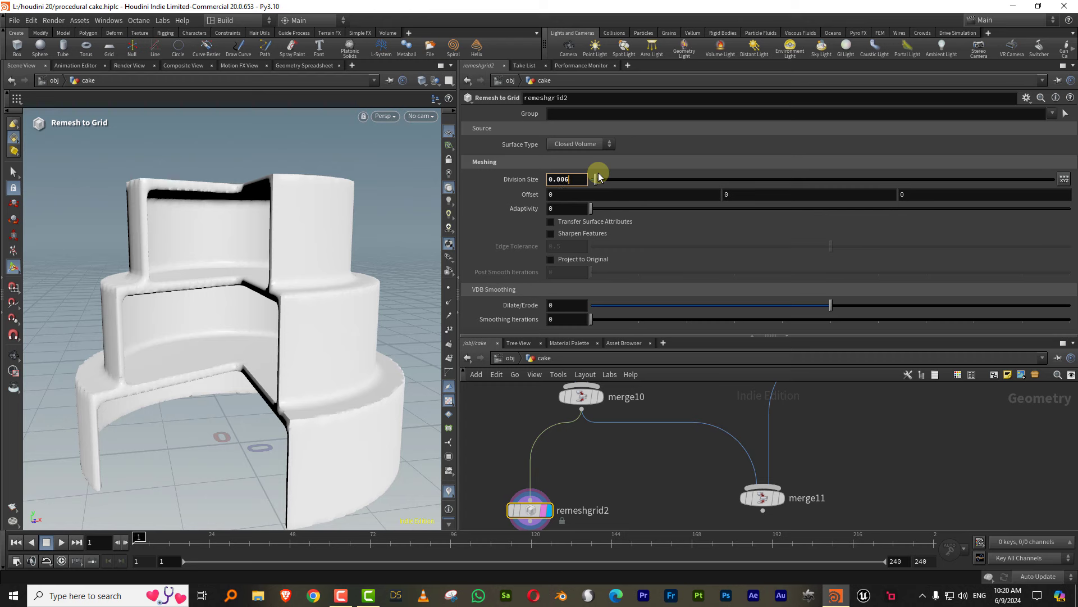
pyautogui.press('Return')
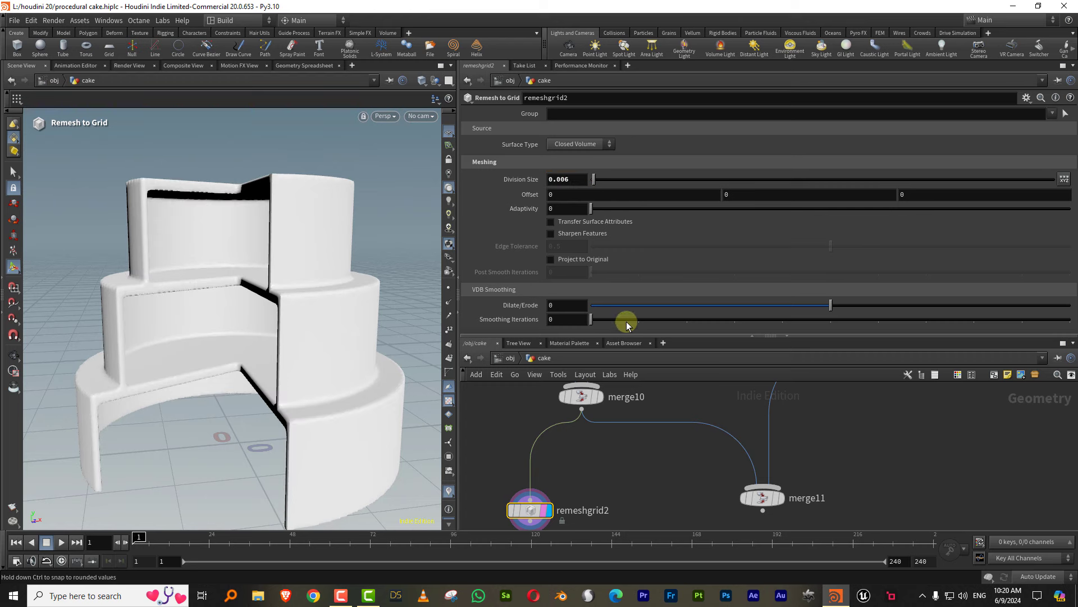
pyautogui.click(636, 324)
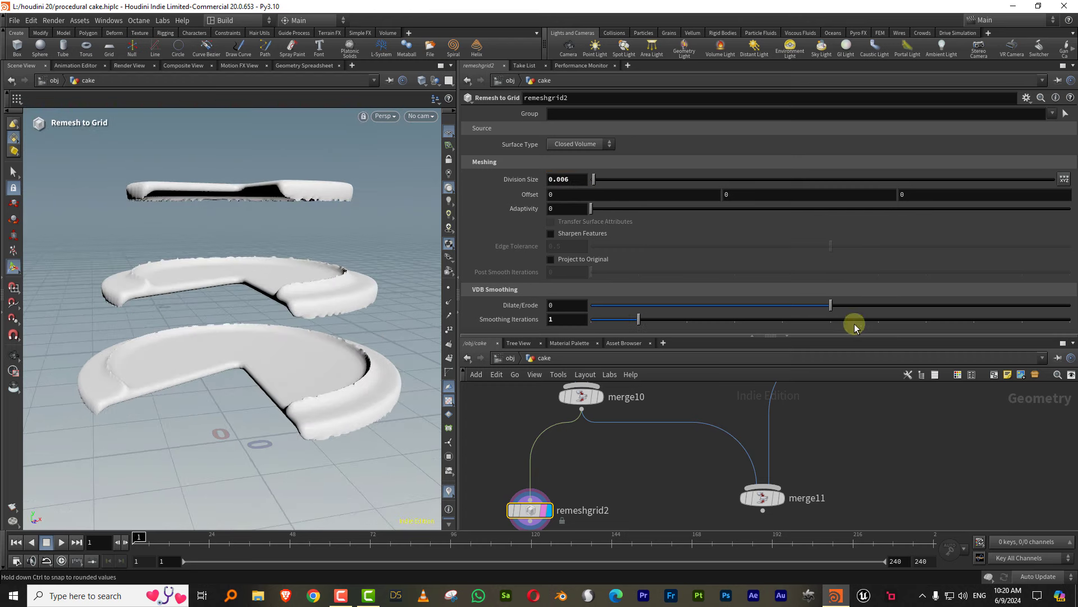
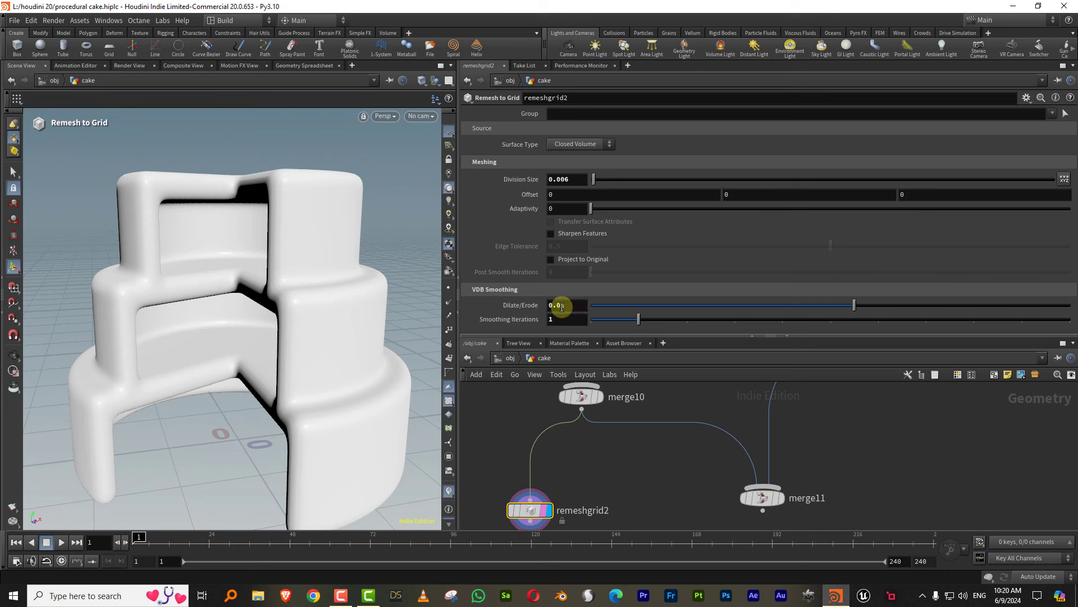
# Set remeshgrid2's Dilate/Erode to 0.01 and move merge11 down below it
pyautogui.click(561, 308)
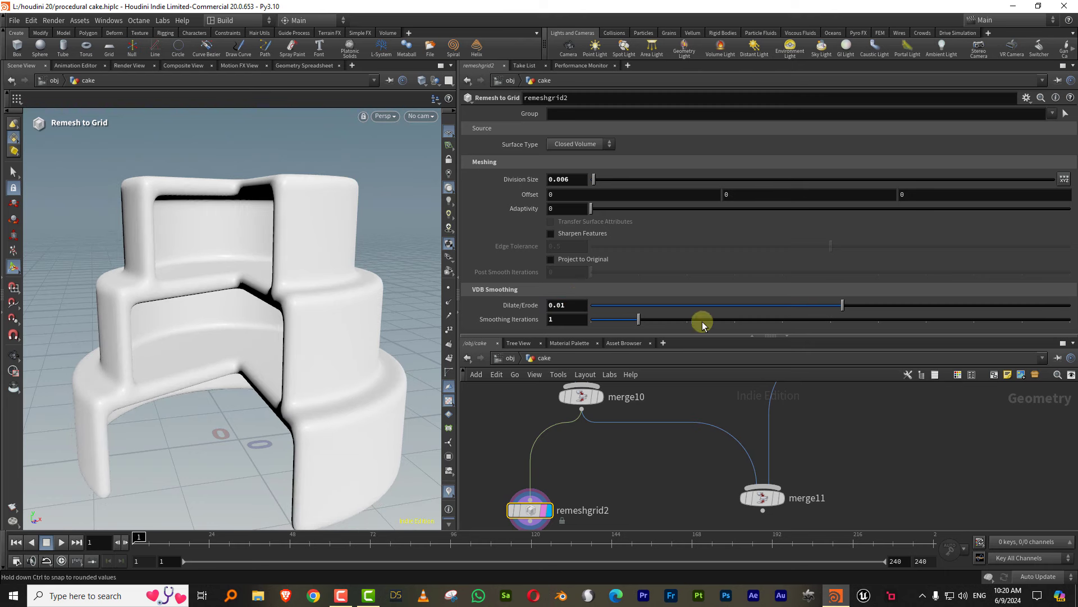
pyautogui.moveTo(705, 335); pyautogui.dragTo(740, 242)
pyautogui.moveTo(739, 361); pyautogui.dragTo(737, 449)
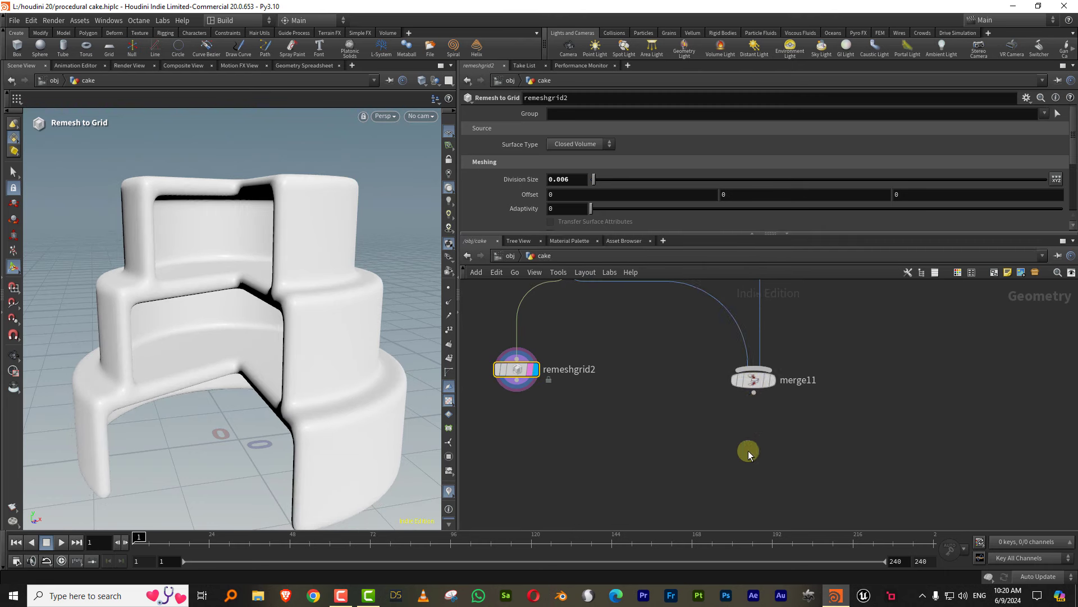
# Wire remeshgrid2 into merge11 through a routing dot and display merge11
pyautogui.keyDown('alt'); pyautogui.click(735, 456); pyautogui.keyUp('alt')
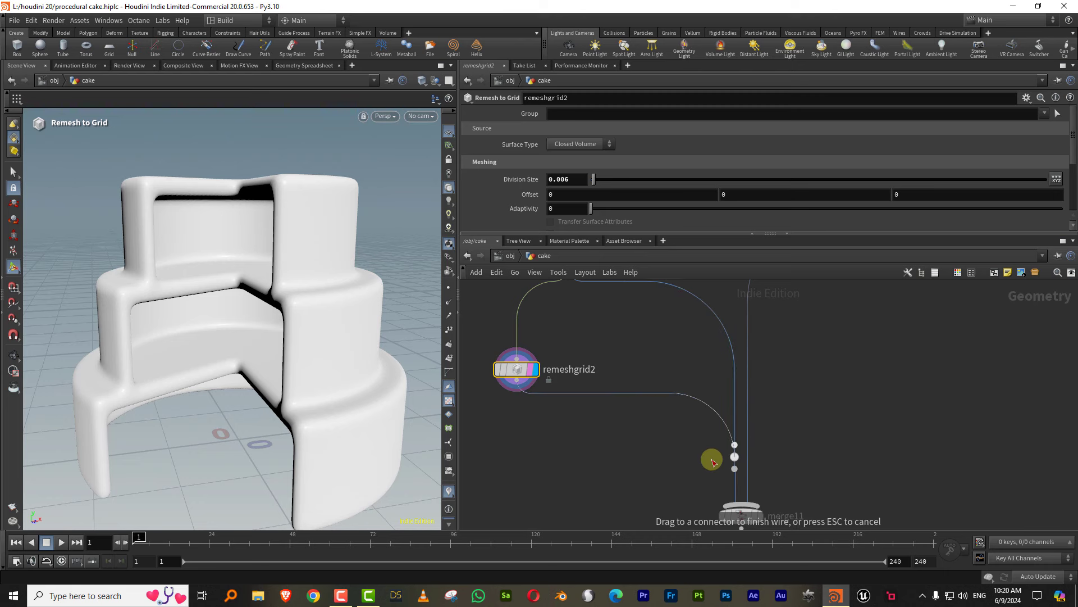
pyautogui.moveTo(524, 392); pyautogui.dragTo(734, 456)
pyautogui.moveTo(517, 369); pyautogui.dragTo(654, 391)
pyautogui.moveTo(808, 456); pyautogui.dragTo(765, 368, button='middle')
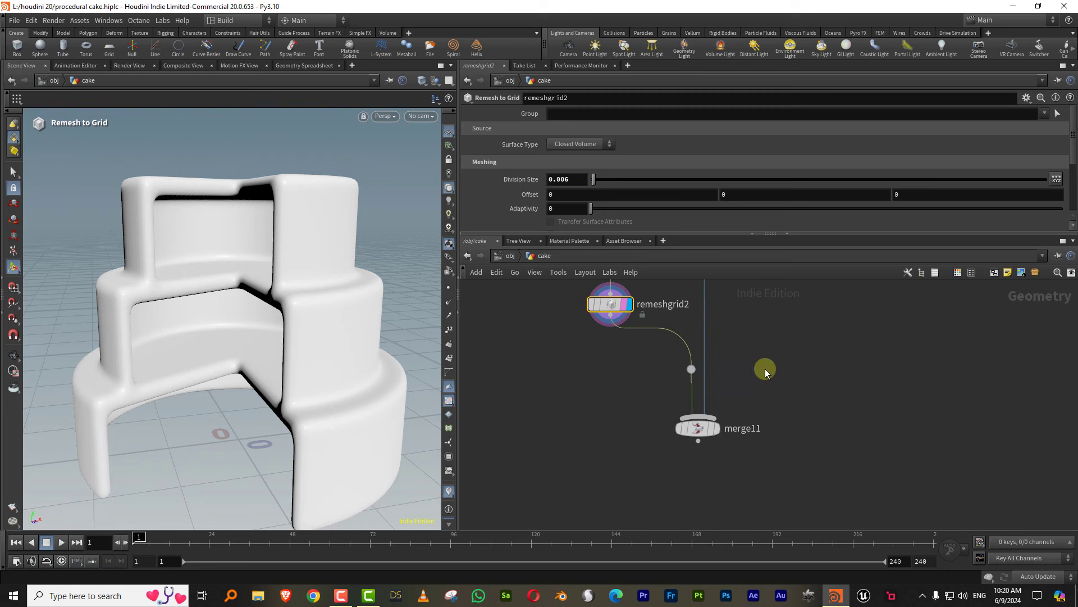
pyautogui.click(710, 426)
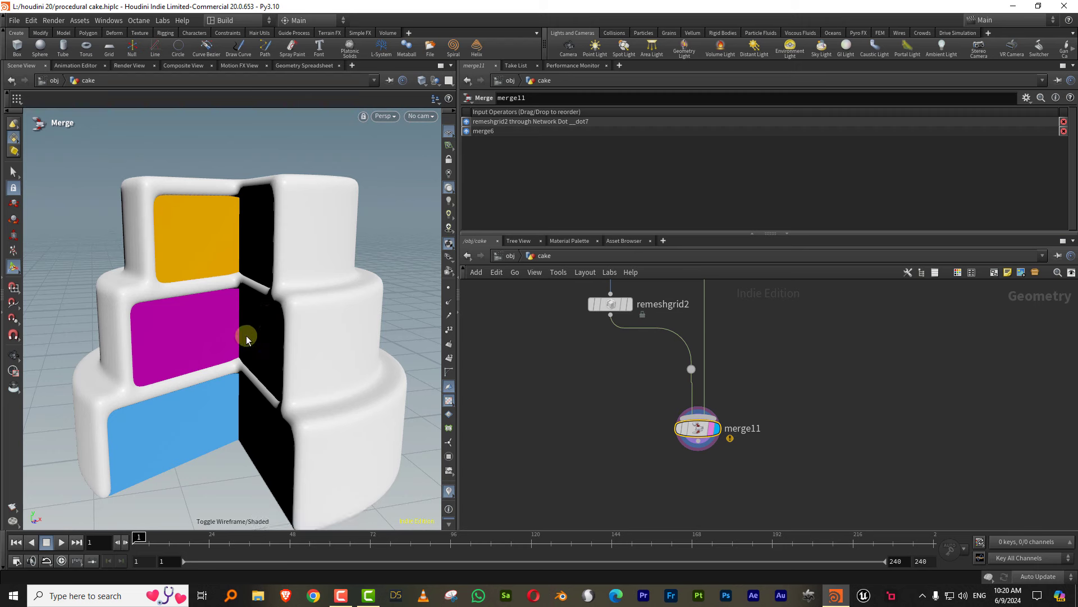
# Orbit to a high view of the cake and show wireframe to inspect mesh density
pyautogui.press('Escape')
pyautogui.scroll(-5, 162, 390)
pyautogui.moveTo(162, 390)
pyautogui.mouseDown()
pyautogui.moveTo(311, 330)
pyautogui.moveTo(174, 294)
pyautogui.moveTo(224, 293)
pyautogui.mouseUp()
pyautogui.scroll(5, 203, 311)
pyautogui.press('Return')
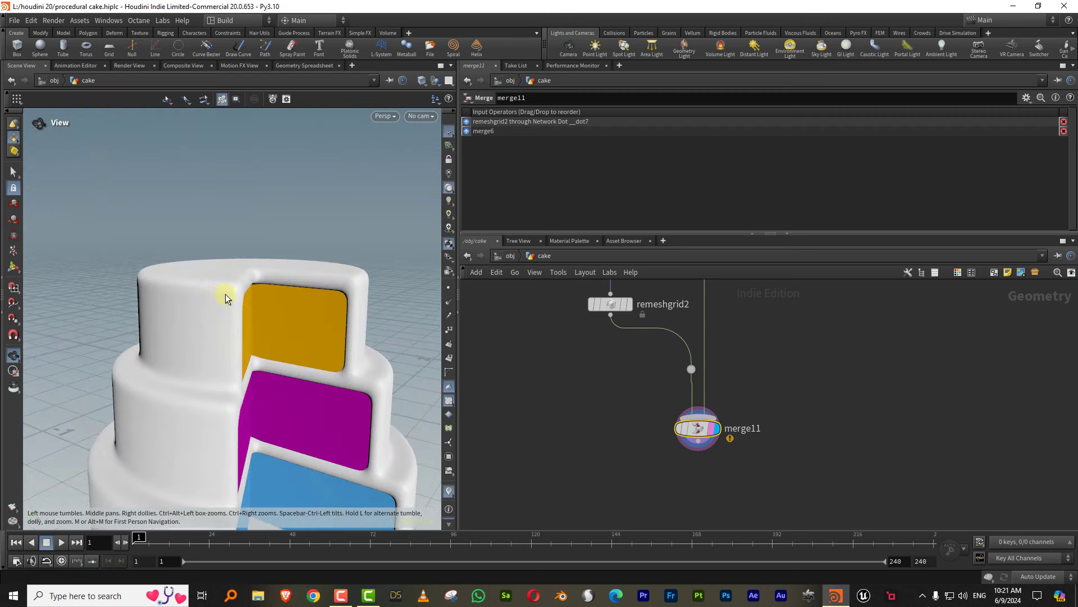
pyautogui.press('w')
pyautogui.press('w')
pyautogui.press('w')
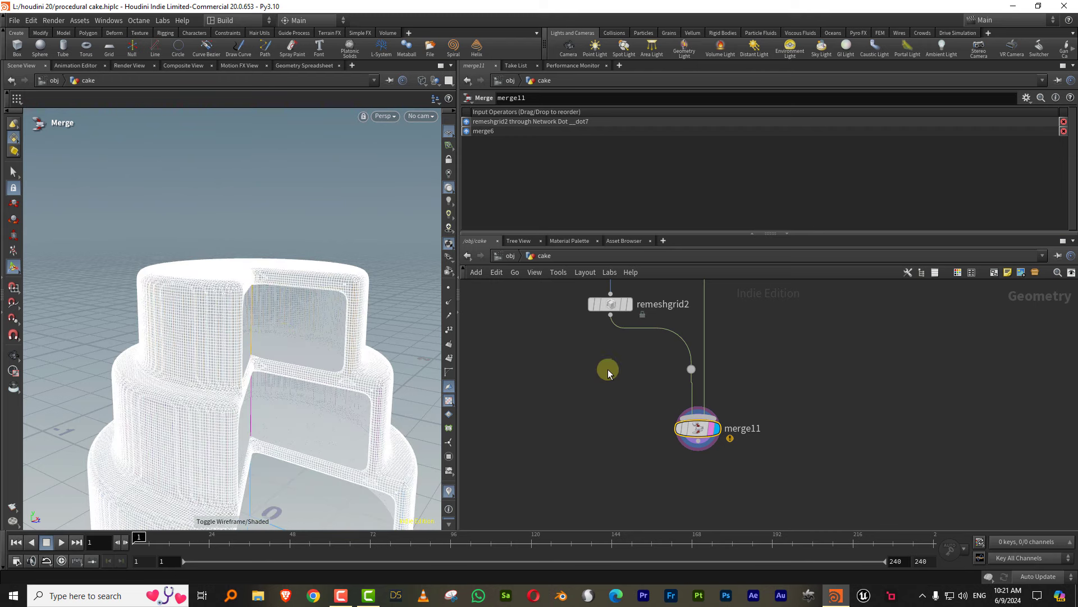
# Set remeshgrid2's Adaptivity to 0.005 and Division Size to 0.004
pyautogui.moveTo(608, 373); pyautogui.dragTo(622, 419, button='middle')
pyautogui.click(621, 386)
pyautogui.moveTo(629, 232); pyautogui.dragTo(620, 323)
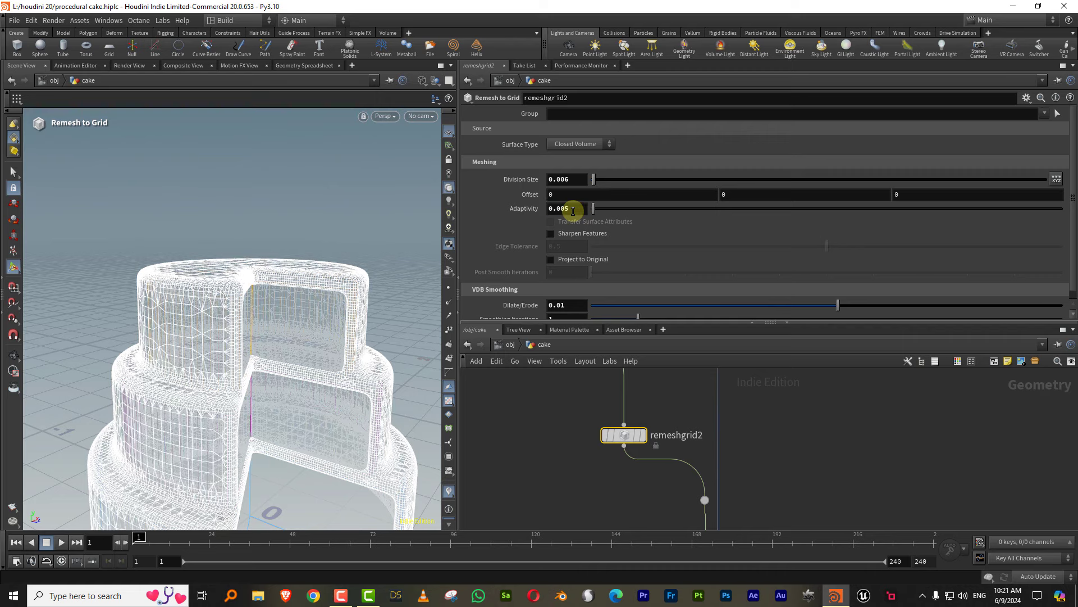
pyautogui.moveTo(176, 266)
pyautogui.mouseDown()
pyautogui.moveTo(241, 294)
pyautogui.moveTo(217, 313)
pyautogui.moveTo(265, 284)
pyautogui.mouseUp()
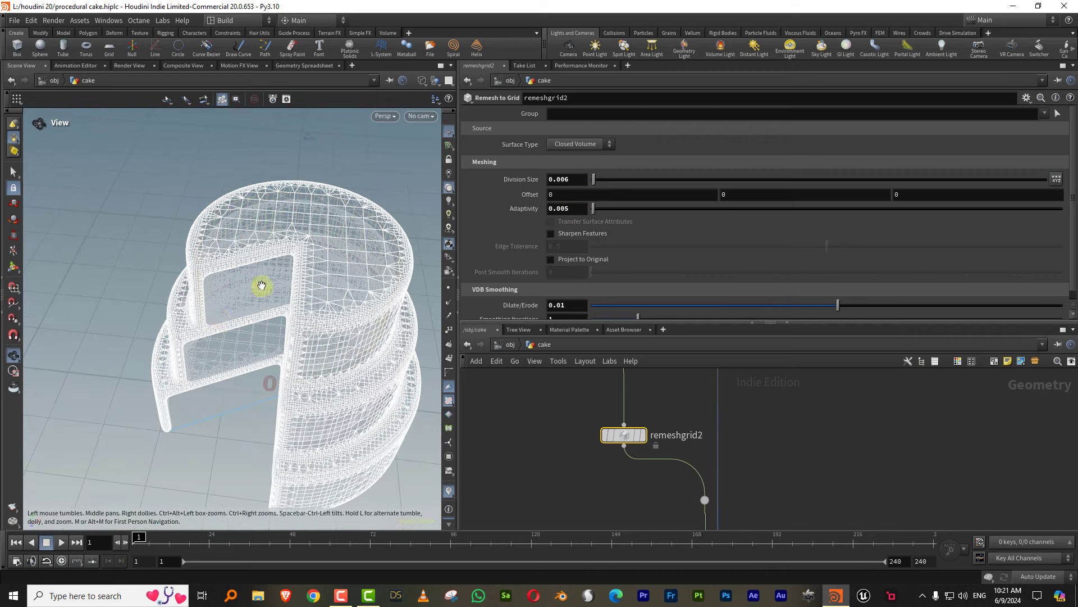
pyautogui.click(565, 179)
pyautogui.write('0.004')
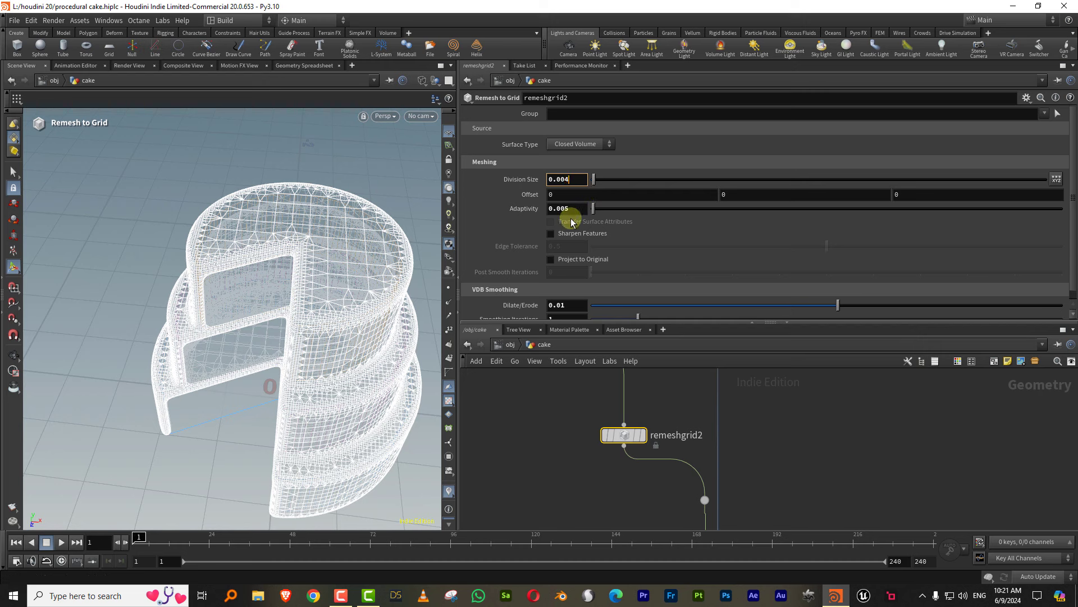
# Lower remeshgrid2's Dilate/Erode to 0.004 and check the shaded sliced cake
pyautogui.click(507, 421)
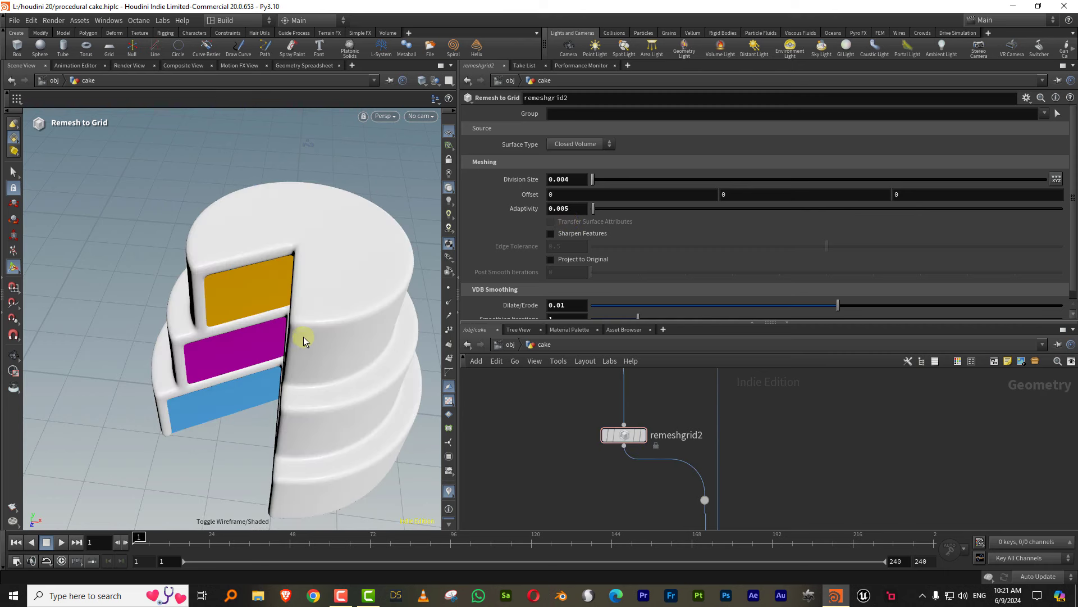
pyautogui.press('Escape')
pyautogui.moveTo(303, 336)
pyautogui.mouseDown()
pyautogui.moveTo(361, 296)
pyautogui.moveTo(298, 349)
pyautogui.moveTo(393, 337)
pyautogui.mouseUp()
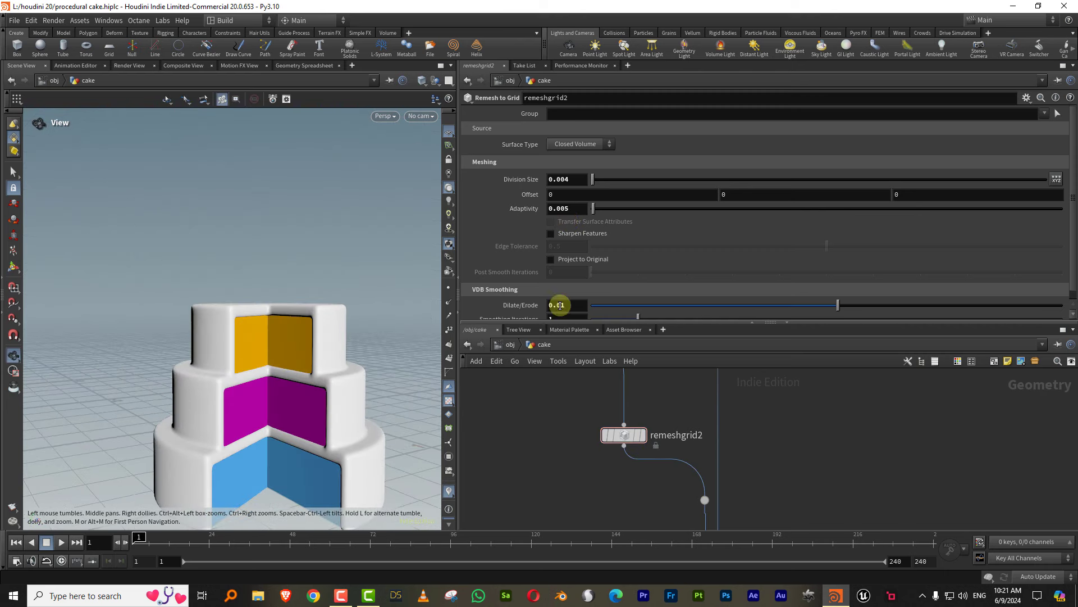
pyautogui.click(560, 305)
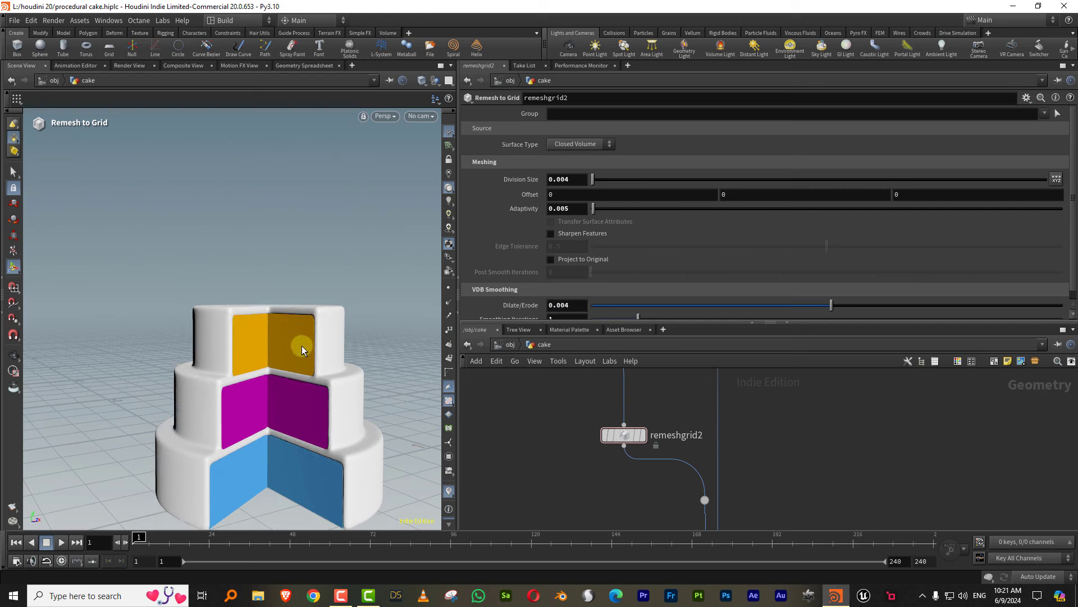
pyautogui.moveTo(302, 350); pyautogui.dragTo(337, 336)
pyautogui.moveTo(562, 305); pyautogui.dragTo(598, 314)
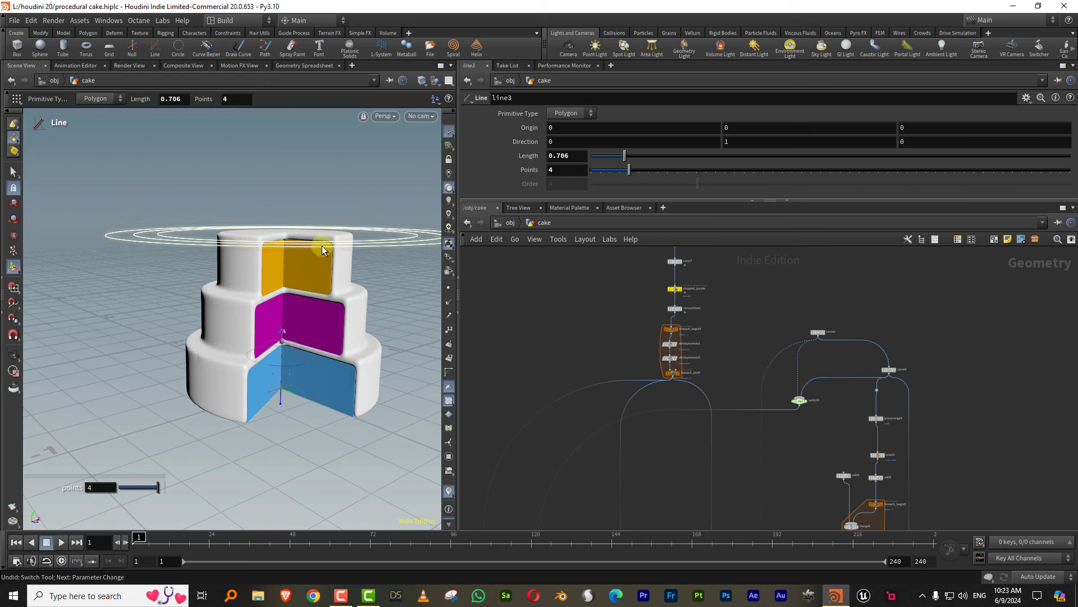
# Shift the stepped_pscale node to the right in the network
pyautogui.scroll(3, 719, 347)
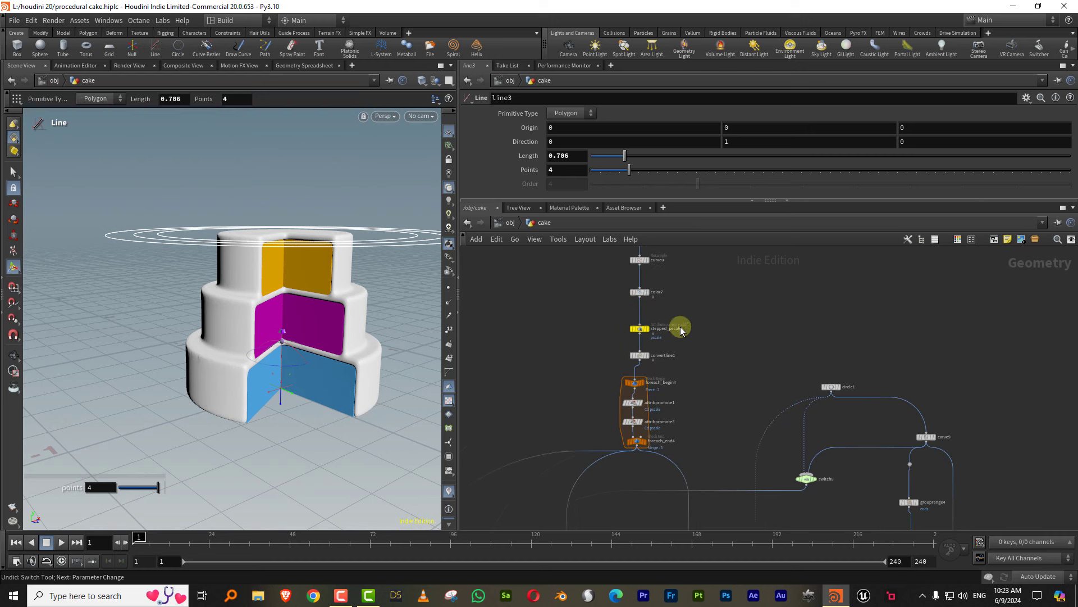
pyautogui.scroll(1, 676, 340)
pyautogui.scroll(1, 703, 321)
pyautogui.moveTo(615, 359); pyautogui.dragTo(696, 360)
pyautogui.scroll(1, 654, 345)
pyautogui.scroll(1, 641, 355)
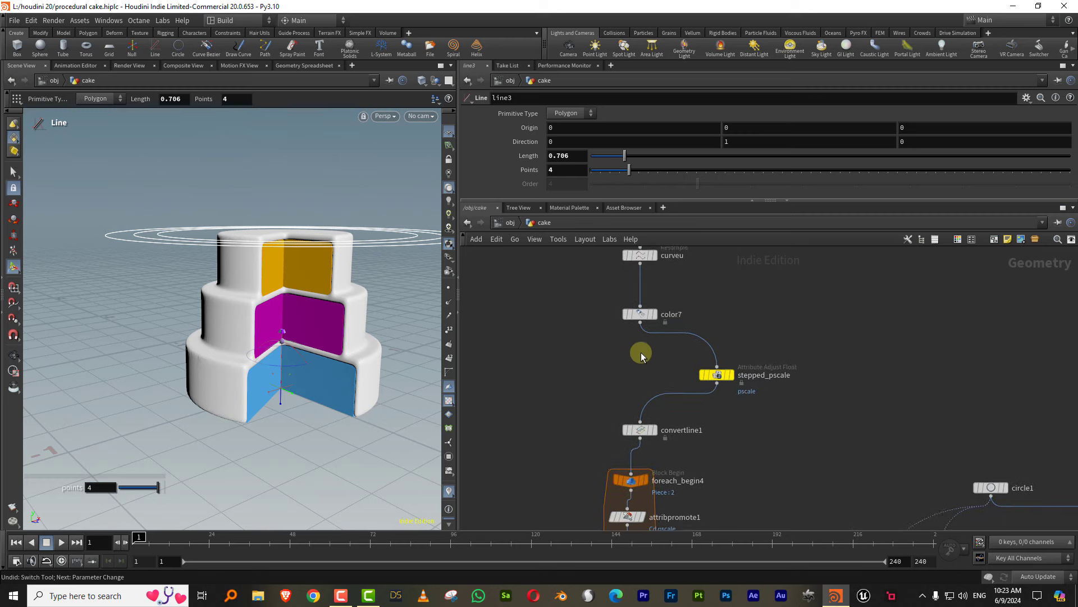
# Add an Attribute Adjust Float node fed from color7 and begin renaming it
pyautogui.press('Tab')
pyautogui.write('flo')
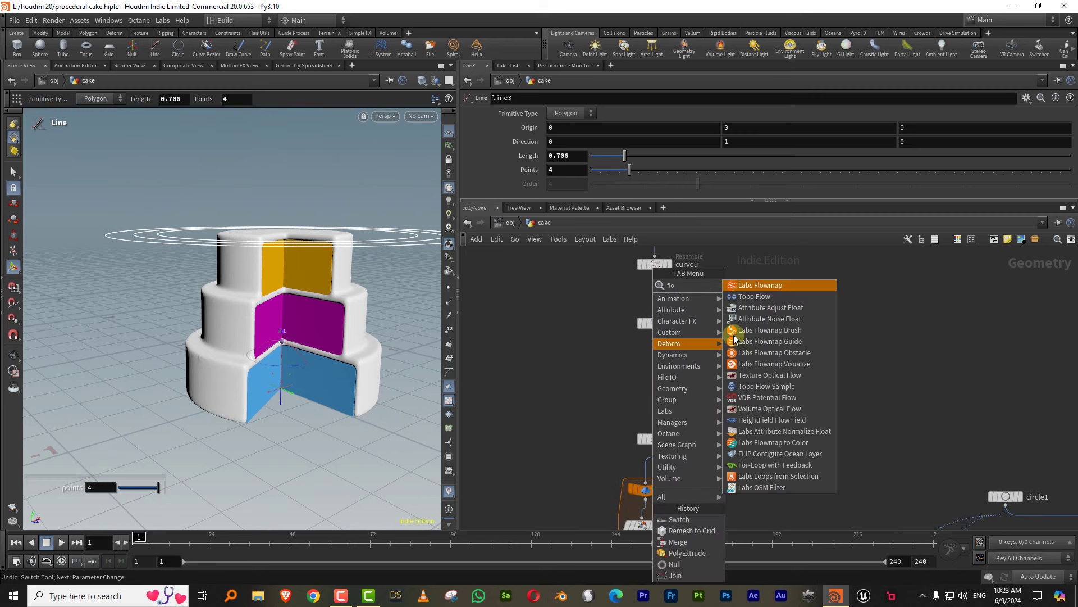
pyautogui.press('BackSpace')
pyautogui.press('BackSpace')
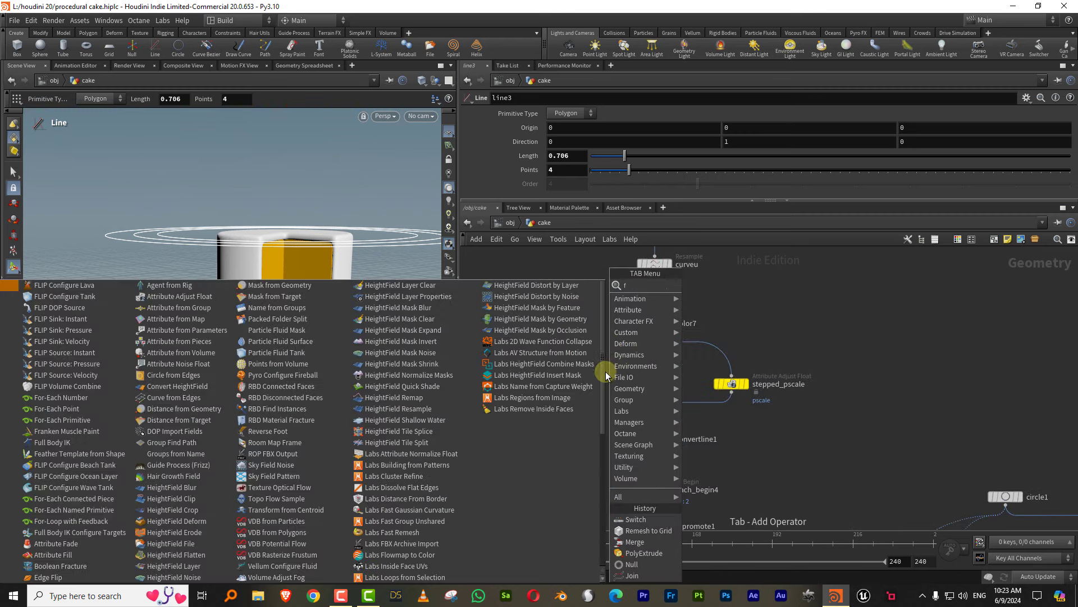
pyautogui.press('BackSpace')
pyautogui.press('Escape')
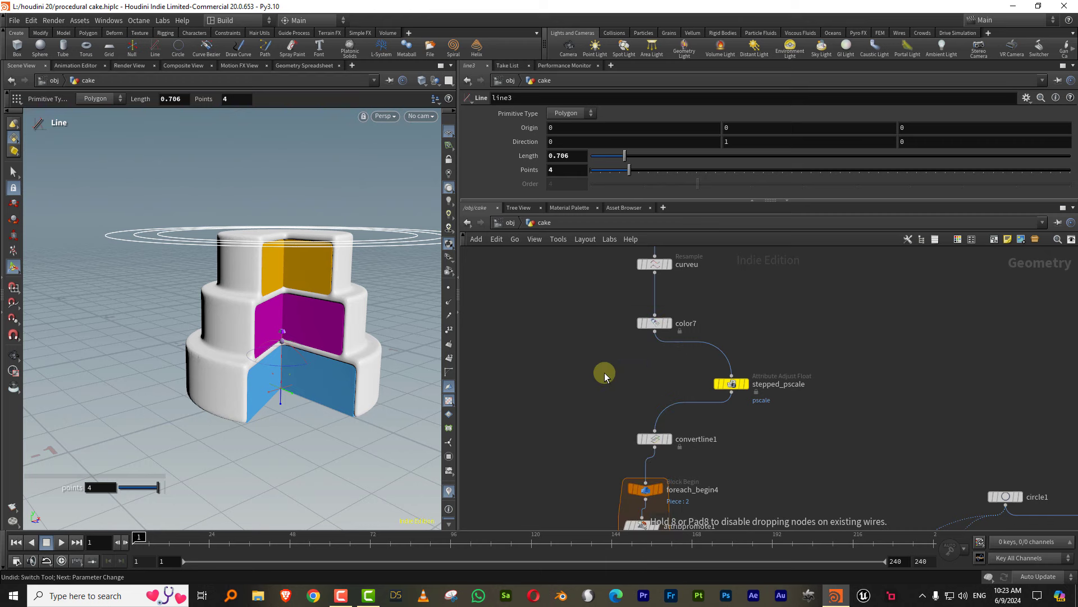
pyautogui.click(604, 372)
pyautogui.moveTo(655, 331); pyautogui.dragTo(594, 376)
pyautogui.doubleClick(624, 384)
pyautogui.write('constant_pscal')
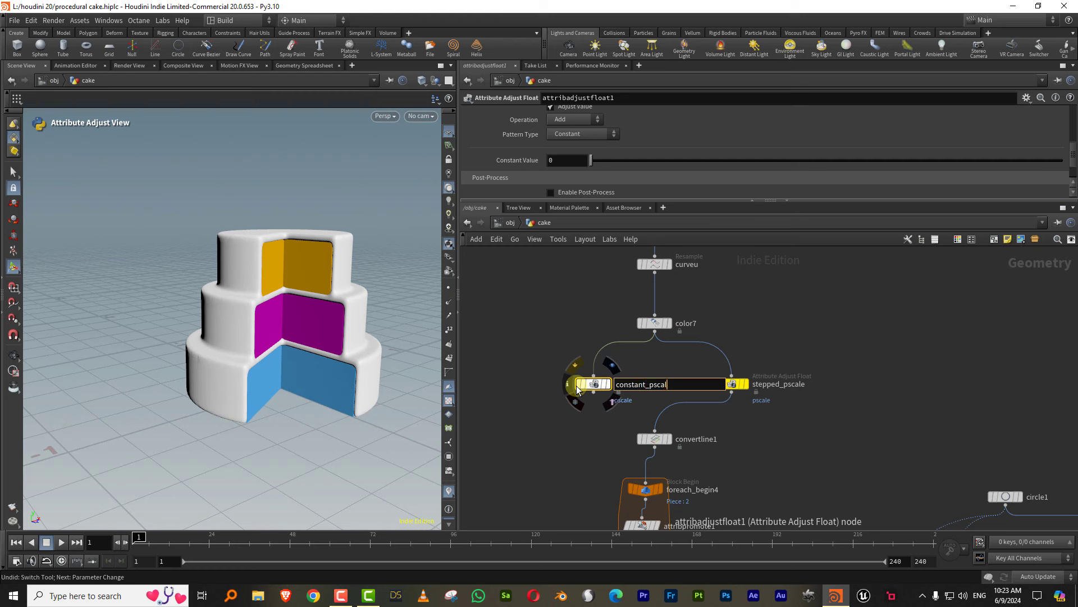
# Name the node constant_pscale and set its Operation to Set Always with constant value 1
pyautogui.write('e')
pyautogui.press('Return')
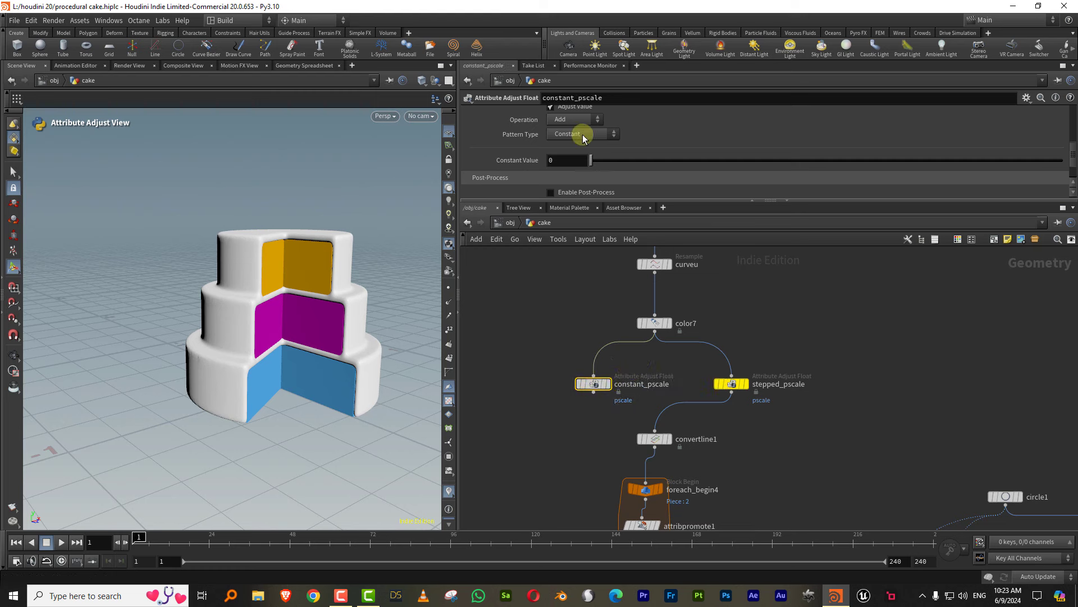
pyautogui.click(574, 119)
pyautogui.click(582, 139)
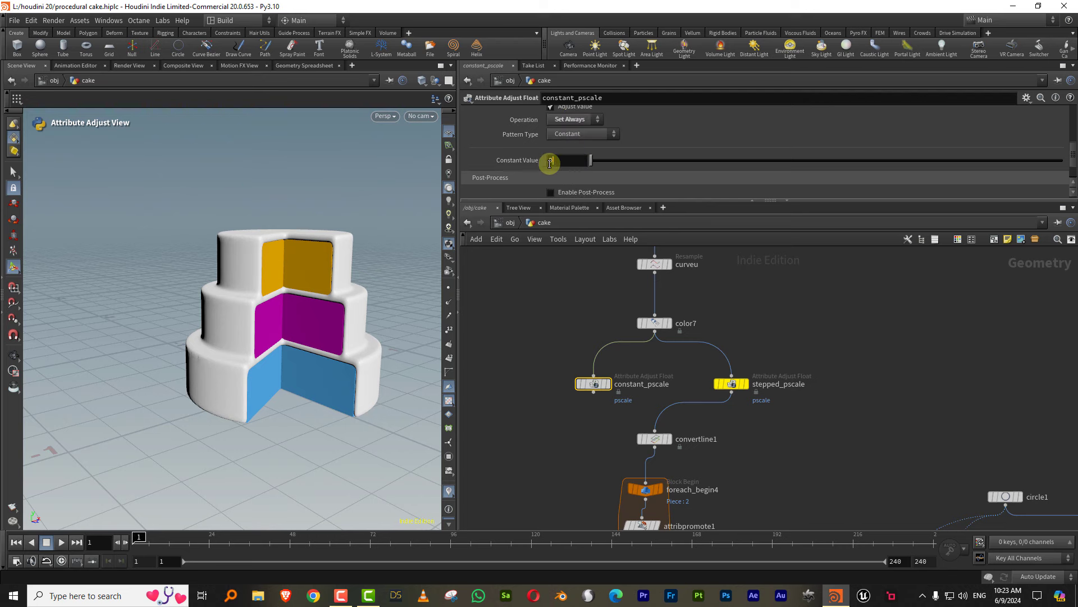
pyautogui.write('1')
pyautogui.moveTo(761, 332); pyautogui.dragTo(764, 267, button='middle')
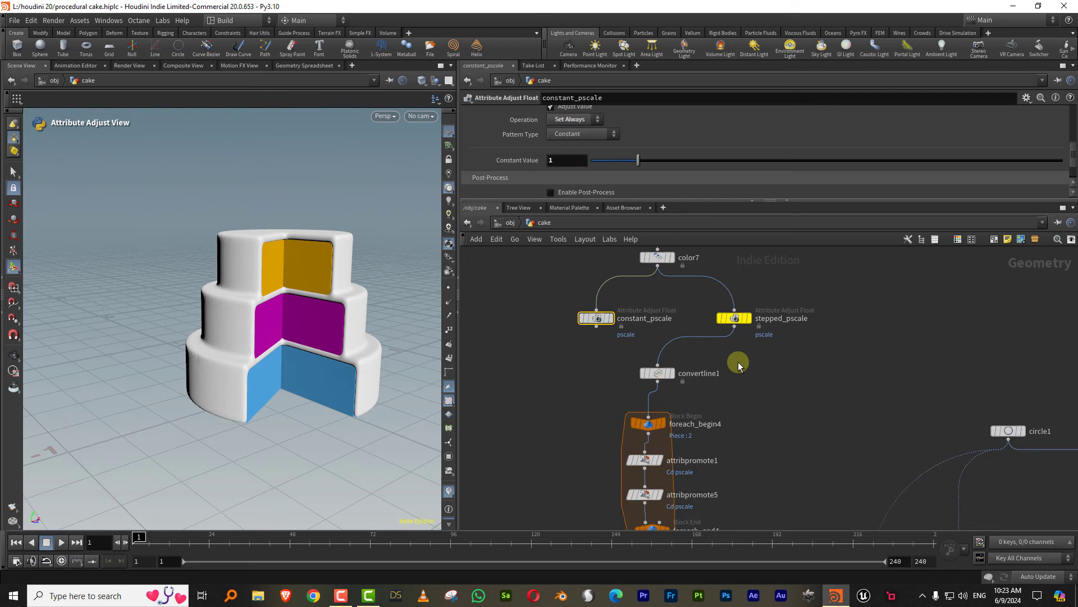
pyautogui.press('Tab')
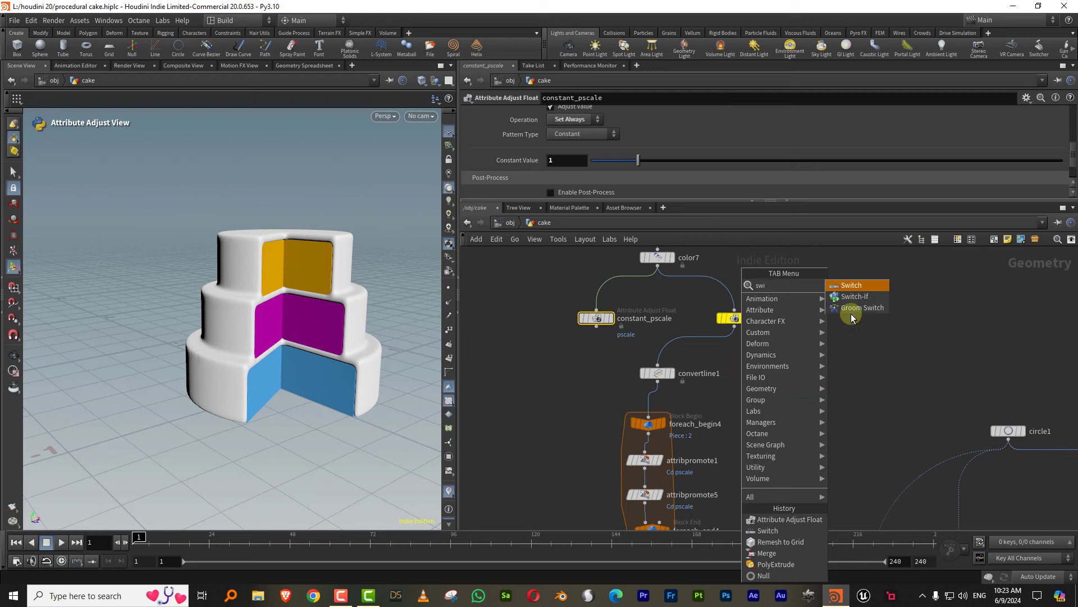
# Add switch9 taking constant_pscale and stepped_pscale, feeding its output into convertline1
pyautogui.click(851, 286)
pyautogui.click(620, 352)
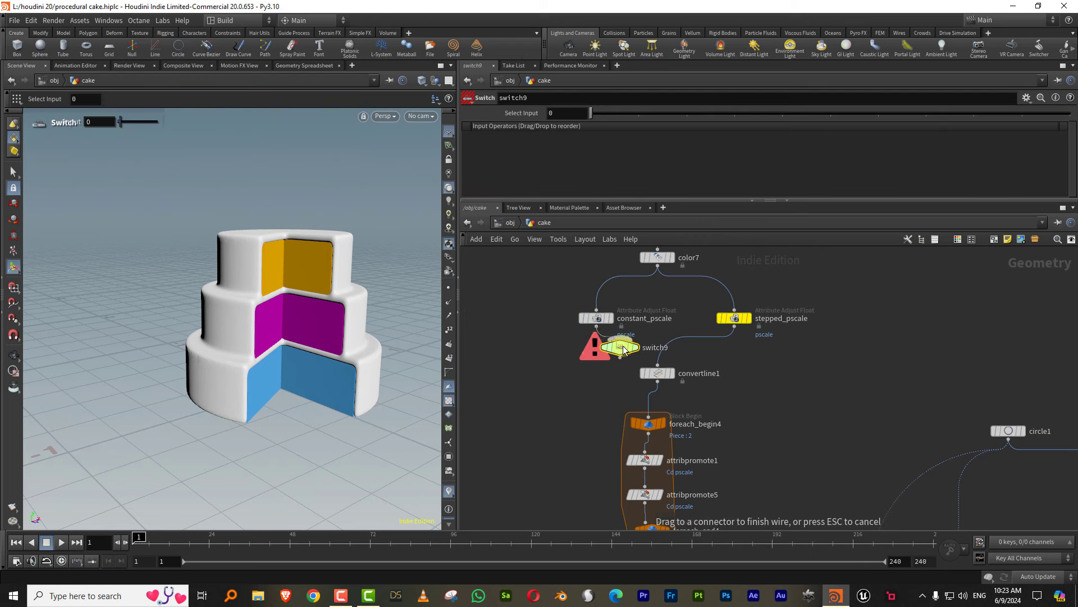
pyautogui.moveTo(734, 324); pyautogui.dragTo(620, 339)
pyautogui.moveTo(657, 373); pyautogui.dragTo(657, 390)
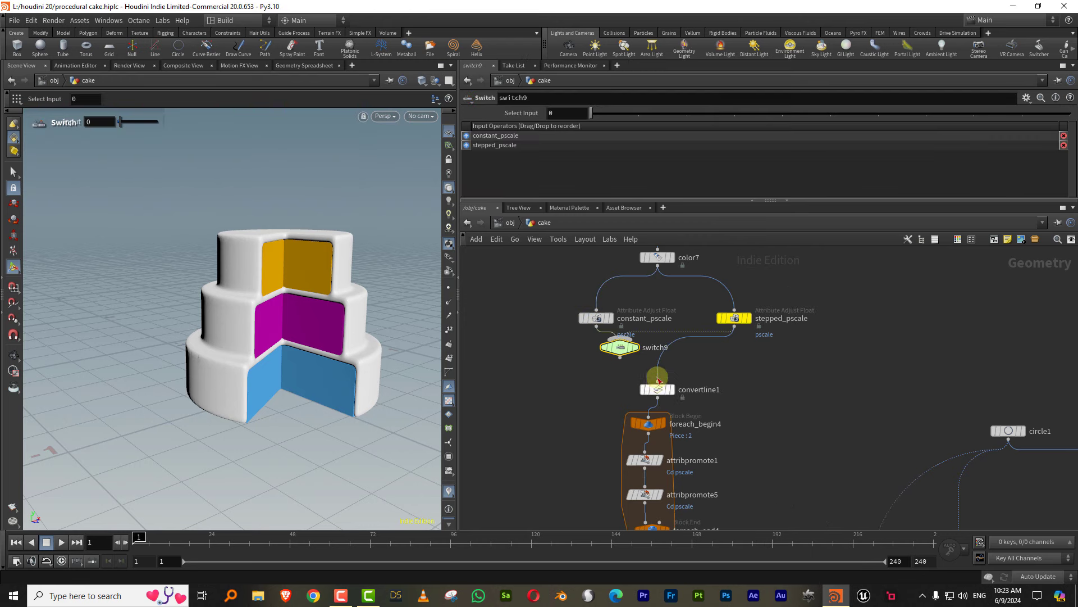
pyautogui.moveTo(620, 356); pyautogui.dragTo(657, 382)
pyautogui.click(644, 359)
pyautogui.moveTo(620, 347); pyautogui.dragTo(652, 352)
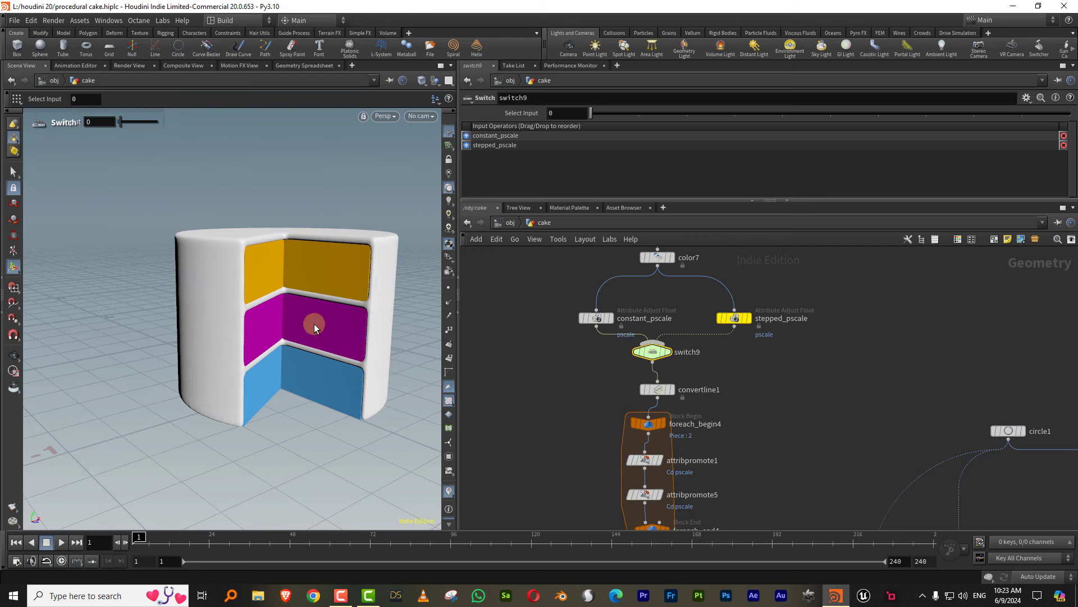
# Toggle switch9's Select Input between 1 and 0, ending on the untiered cylindrical cake
pyautogui.press('Escape')
pyautogui.moveTo(315, 324); pyautogui.dragTo(321, 317)
pyautogui.press('Return')
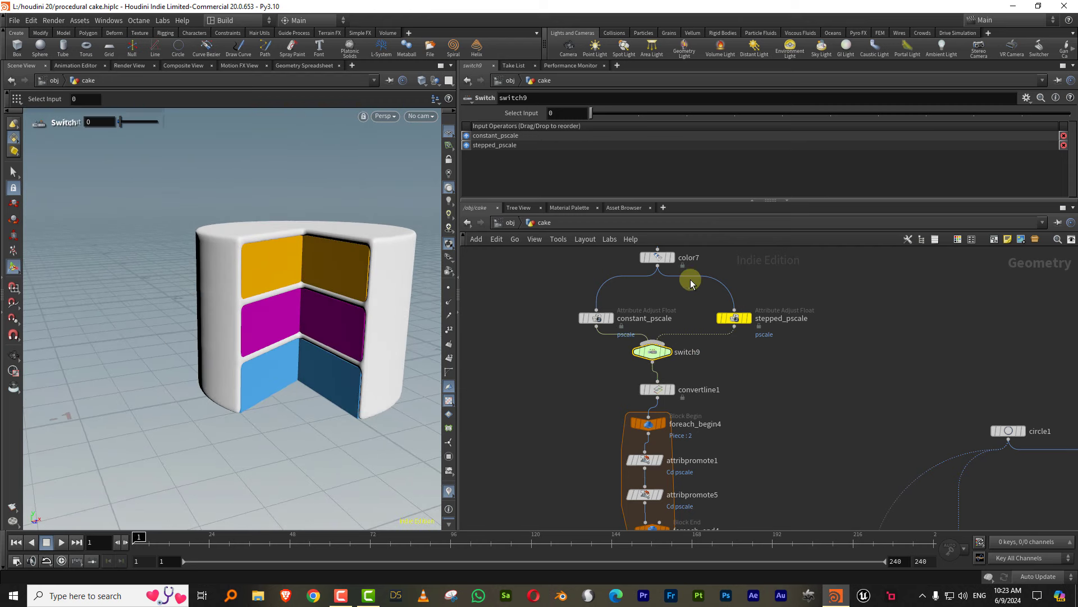
pyautogui.click(641, 113)
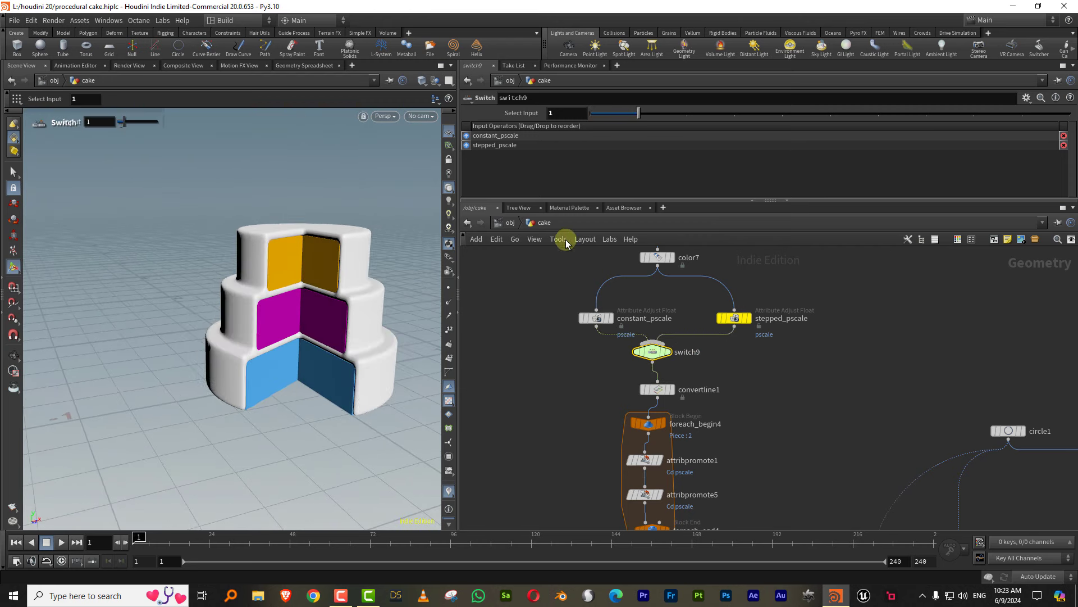
pyautogui.click(590, 113)
pyautogui.moveTo(617, 200); pyautogui.dragTo(618, 171)
pyautogui.scroll(-3, 666, 260)
pyautogui.scroll(-3, 638, 334)
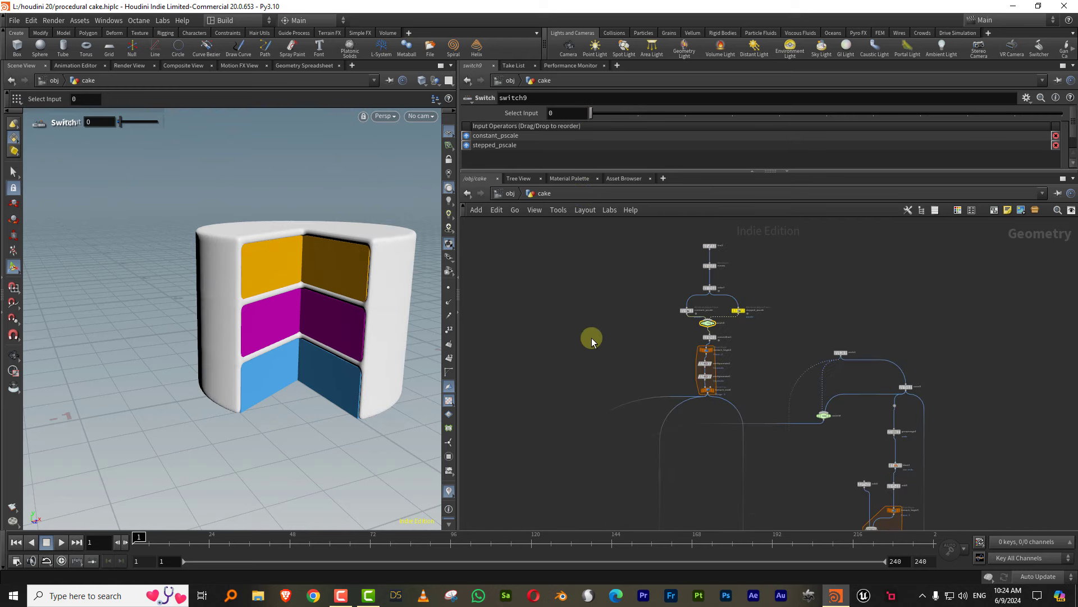
pyautogui.press('Escape')
pyautogui.scroll(3, 337, 295)
# Switch the viewport to wireframe and display color9's output
pyautogui.scroll(-2, 348, 292)
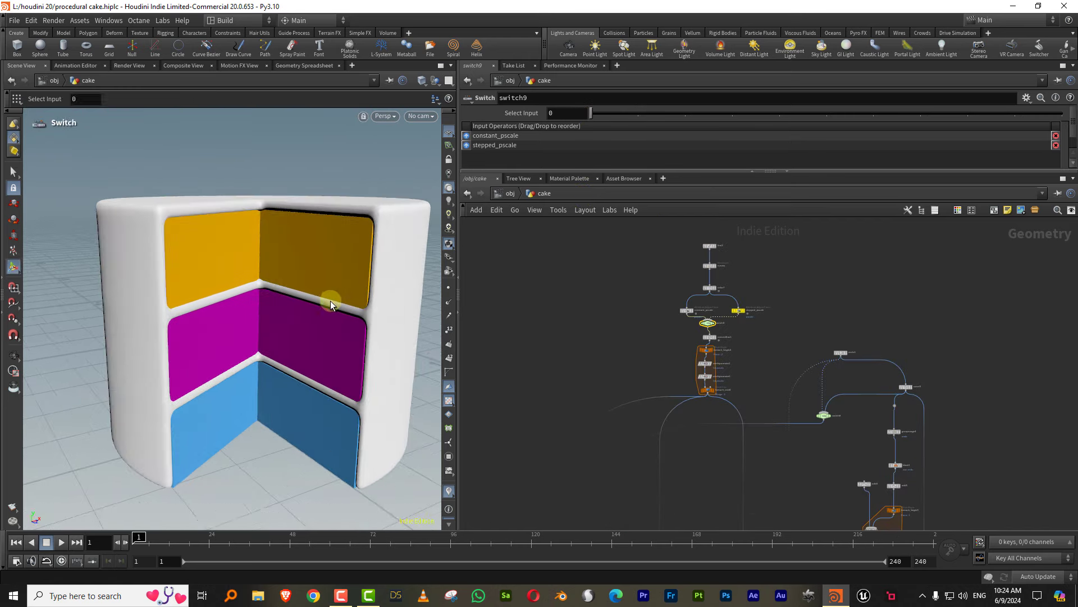
pyautogui.press('Return')
pyautogui.press('w')
pyautogui.scroll(3, 630, 296)
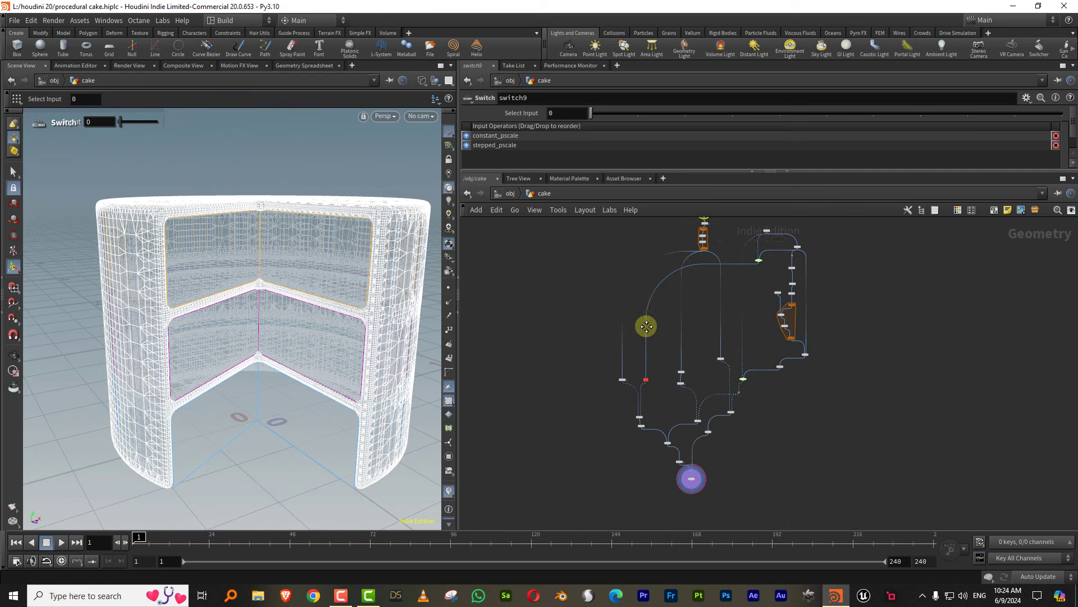
pyautogui.scroll(2, 668, 365)
pyautogui.scroll(2, 672, 342)
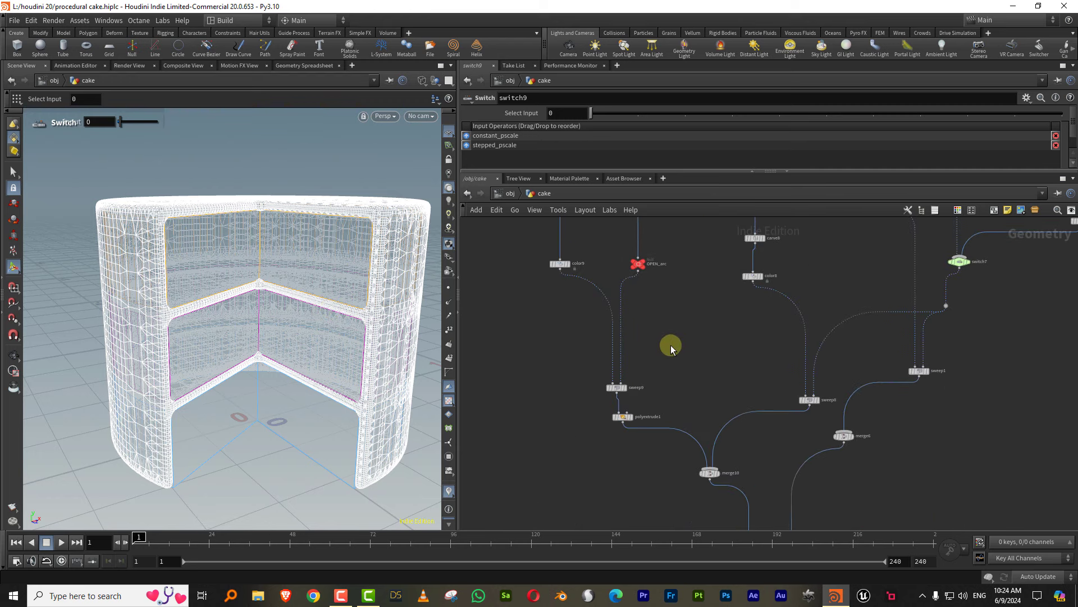
pyautogui.scroll(3, 614, 285)
pyautogui.scroll(-2, 621, 310)
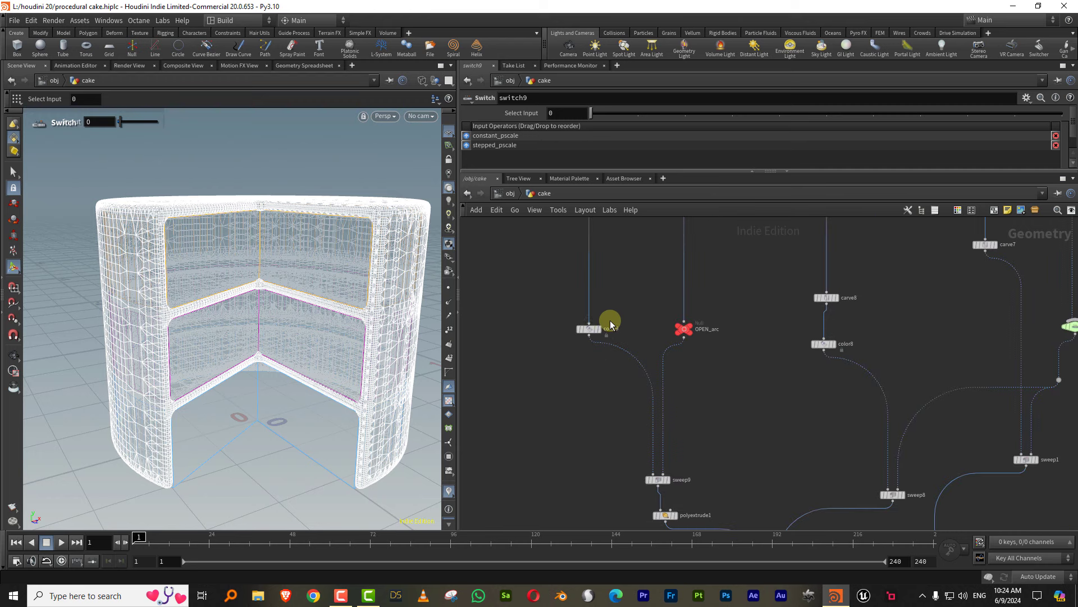
pyautogui.scroll(2, 611, 318)
pyautogui.click(598, 335)
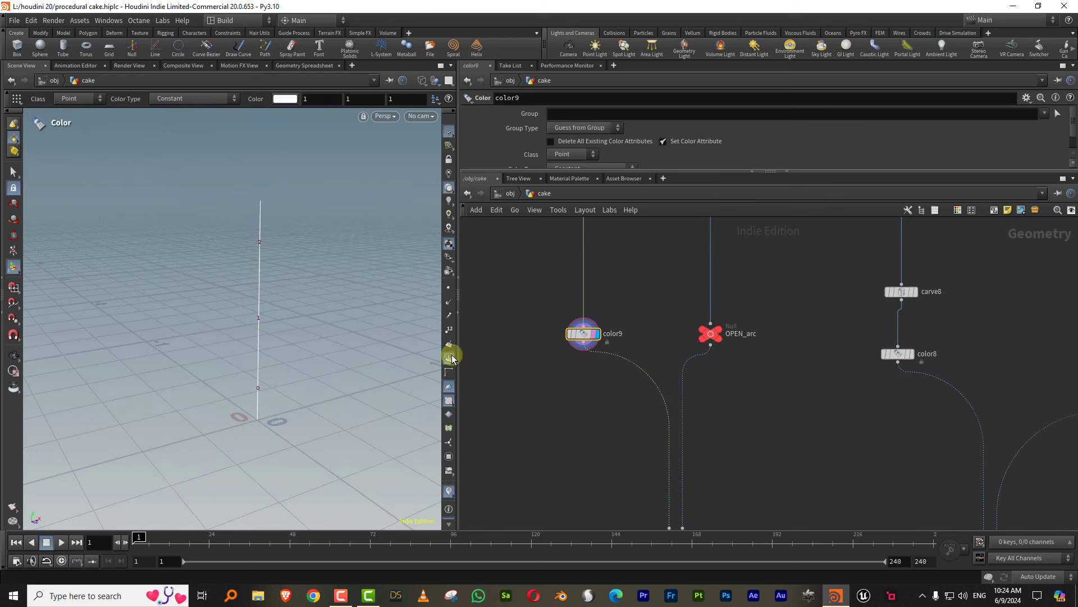
# Display switch9, then foreach_end4's coloured vertical line output
pyautogui.keyDown('alt'); pyautogui.moveTo(284, 327); pyautogui.dragTo(285, 236); pyautogui.keyUp('alt')
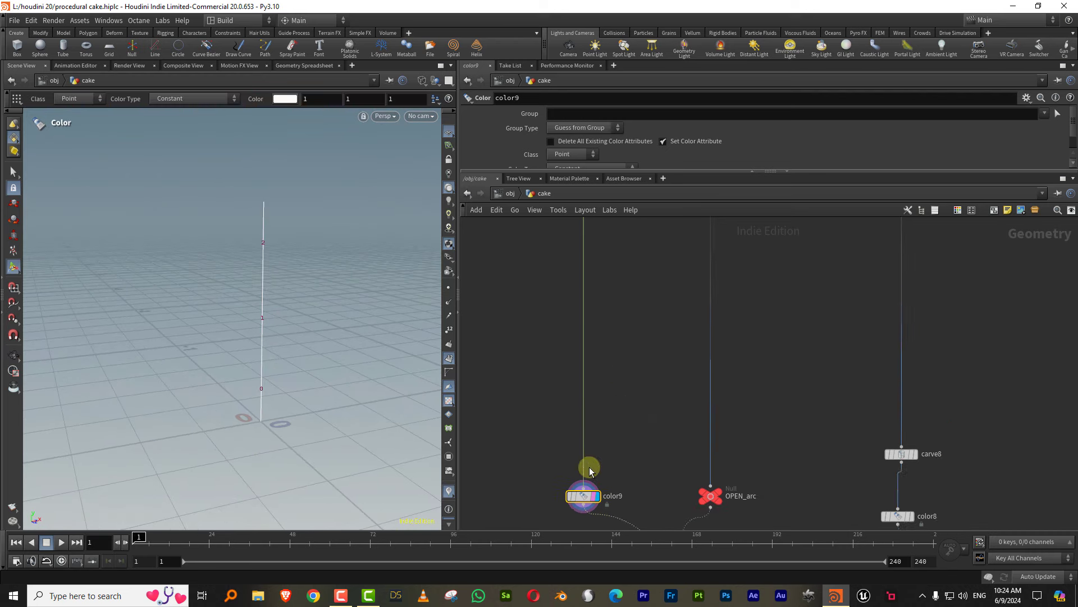
pyautogui.scroll(-5, 584, 477)
pyautogui.scroll(1, 654, 310)
pyautogui.scroll(1, 666, 323)
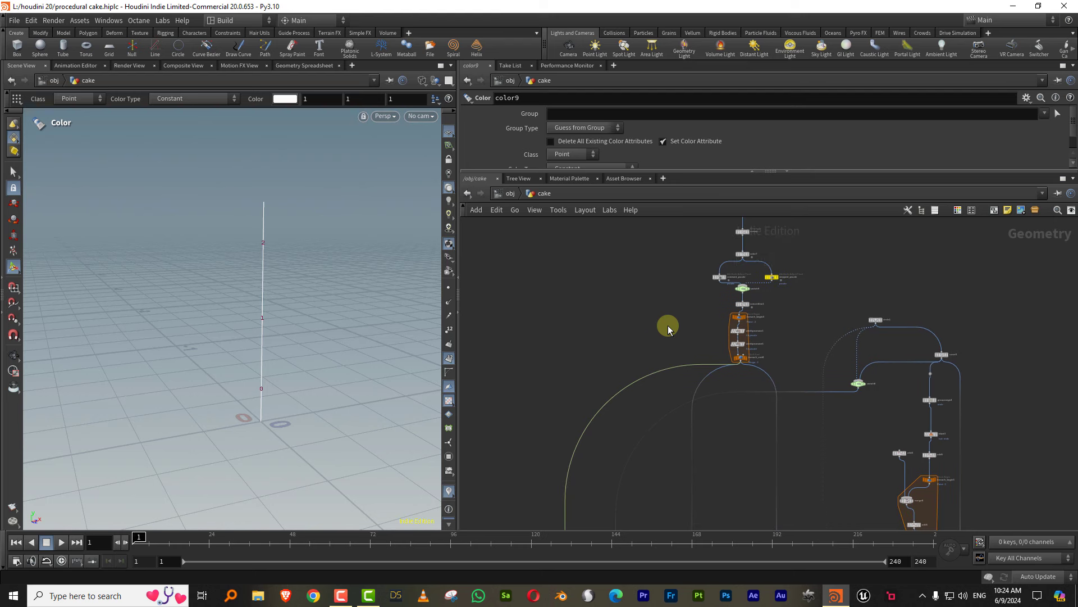
pyautogui.scroll(1, 695, 308)
pyautogui.scroll(1, 730, 303)
pyautogui.moveTo(787, 267)
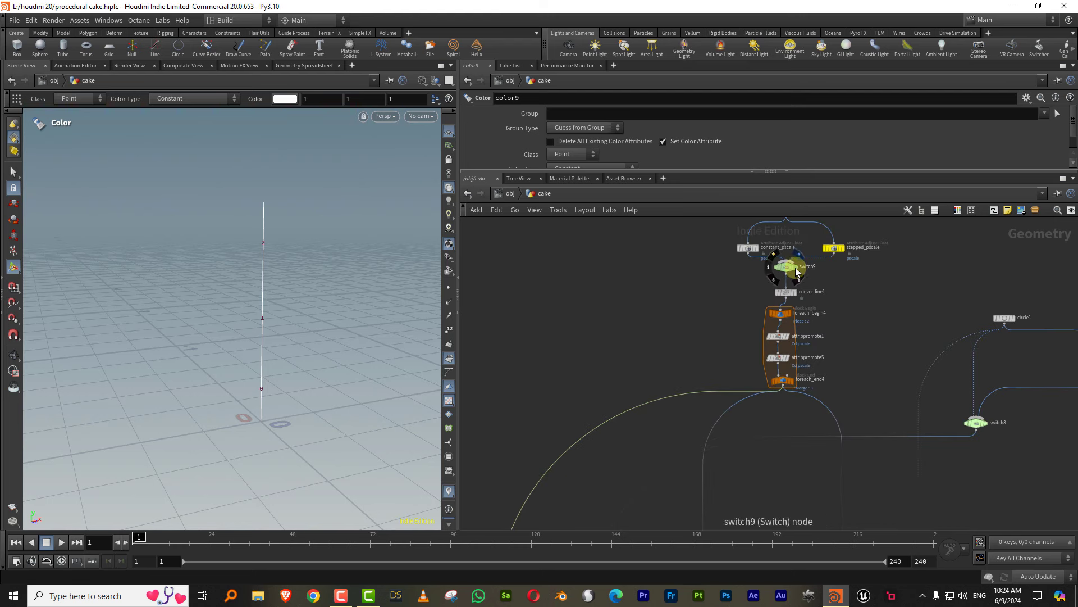
pyautogui.click(793, 272)
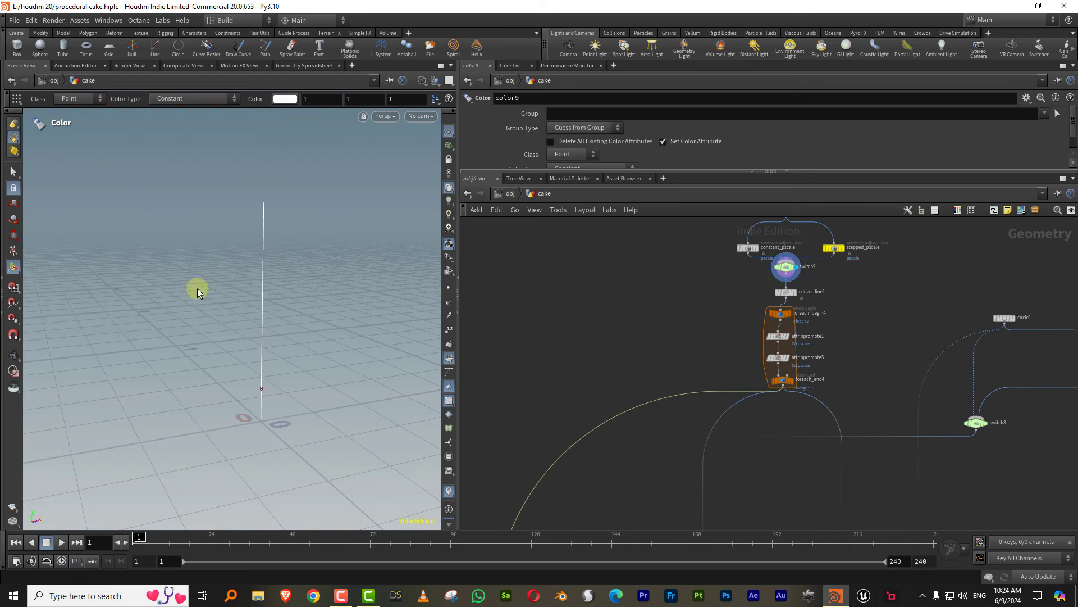
pyautogui.scroll(1, 842, 360)
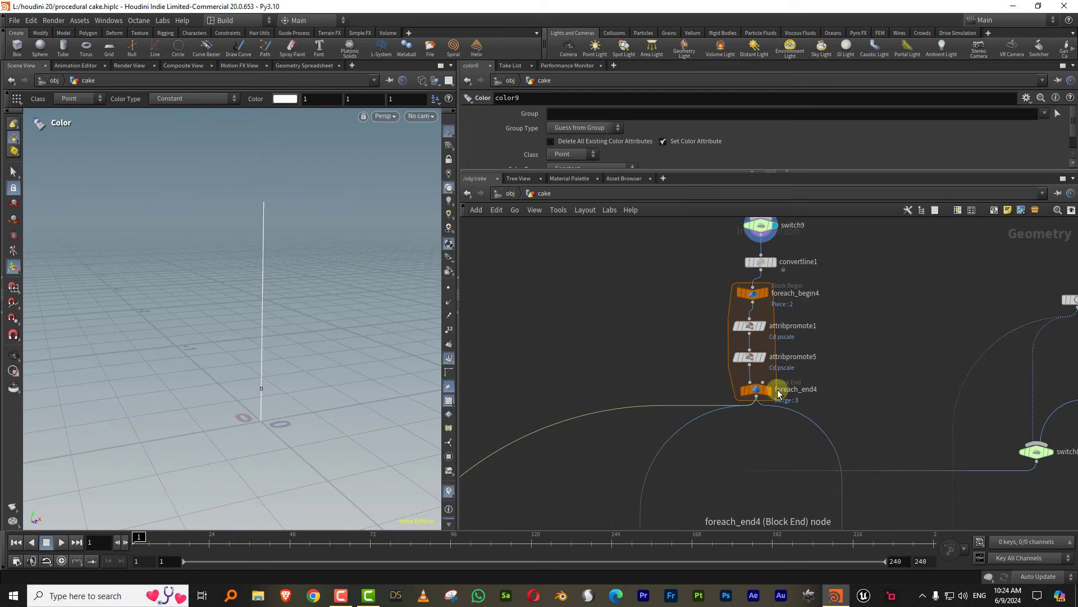
pyautogui.click(773, 392)
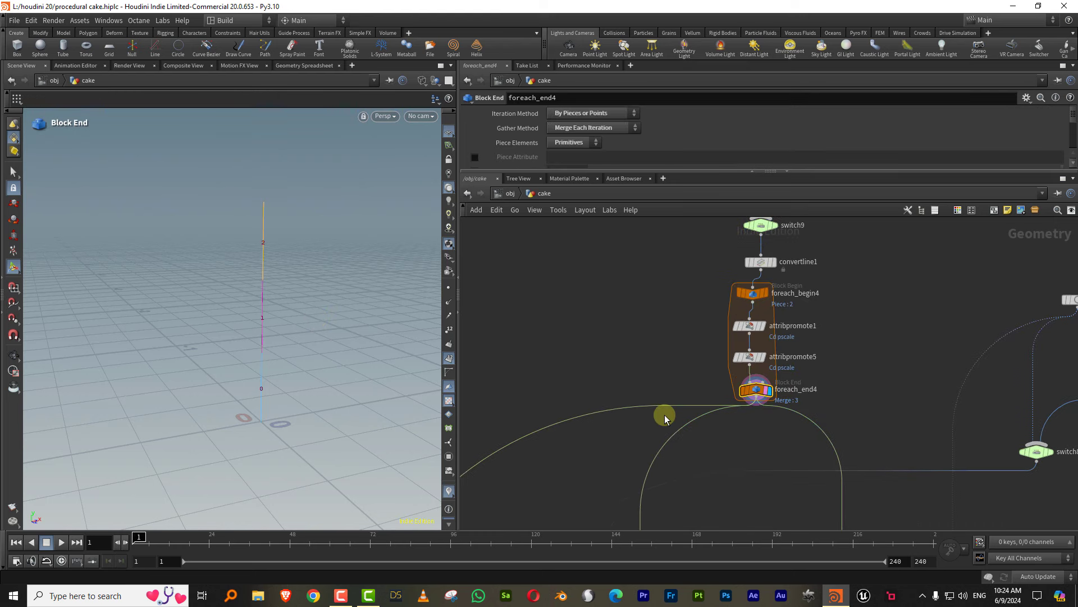
# Add a Switch node, switch10, and connect switch9 into it
pyautogui.moveTo(670, 372); pyautogui.dragTo(687, 313, button='middle')
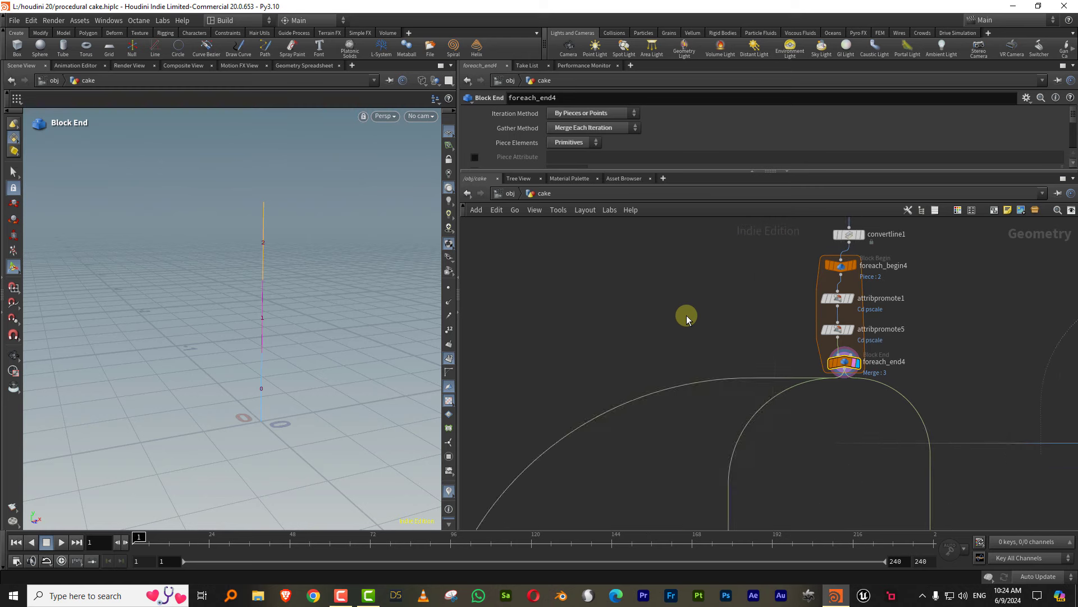
pyautogui.press('Tab')
pyautogui.write('swi')
pyautogui.press('Return')
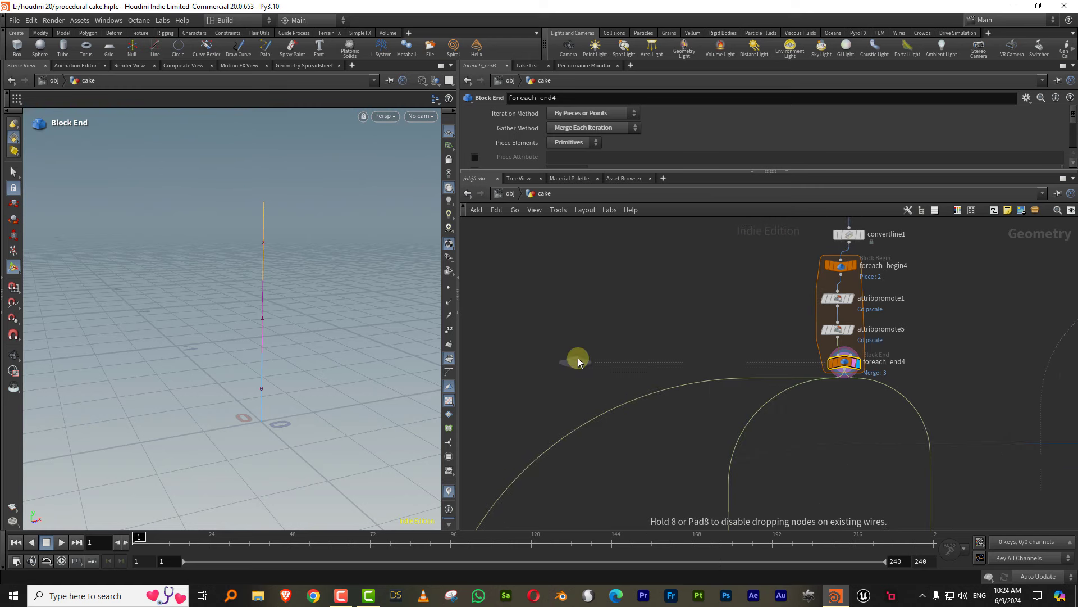
pyautogui.click(577, 359)
pyautogui.scroll(3, 780, 329)
pyautogui.click(841, 291)
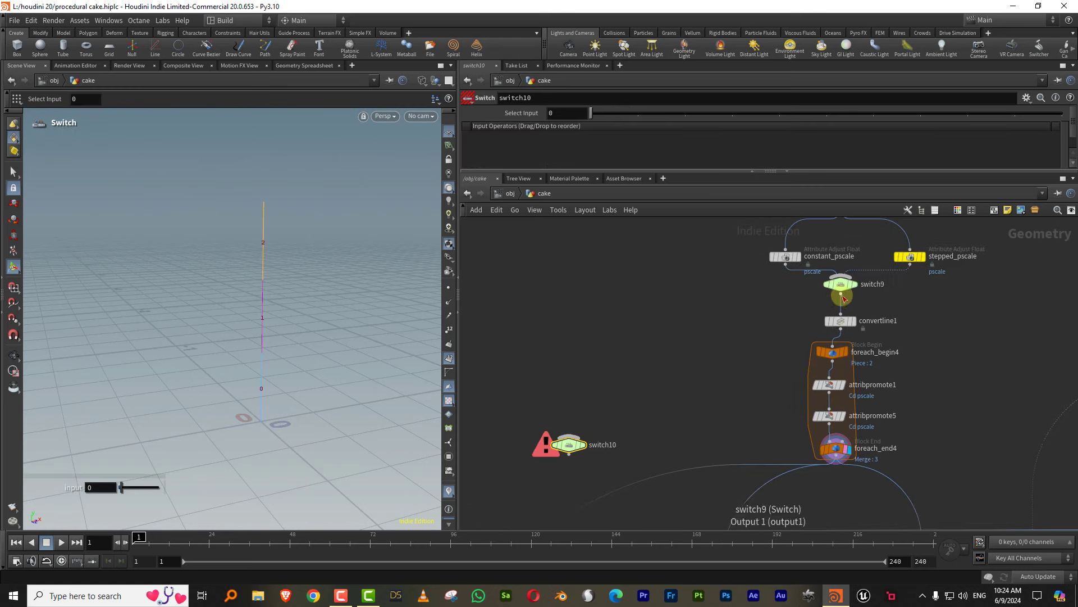
pyautogui.click(569, 435)
pyautogui.moveTo(570, 427); pyautogui.dragTo(739, 265, button='middle')
pyautogui.moveTo(674, 307); pyautogui.dragTo(552, 413)
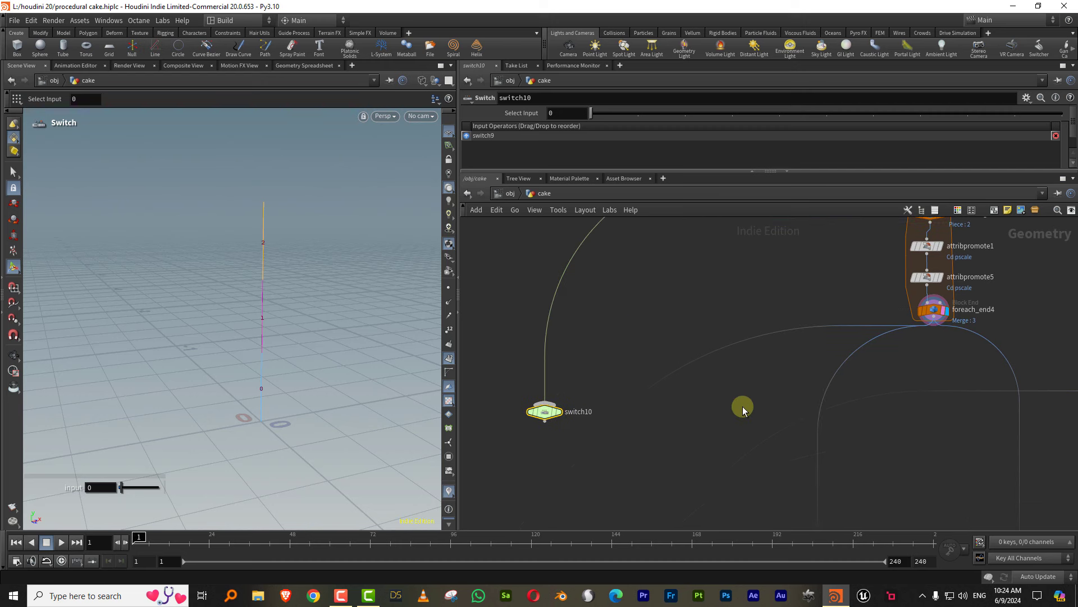
# Connect foreach_end4 as switch10's second input and splice switch10 onto color9's input wire
pyautogui.click(933, 324)
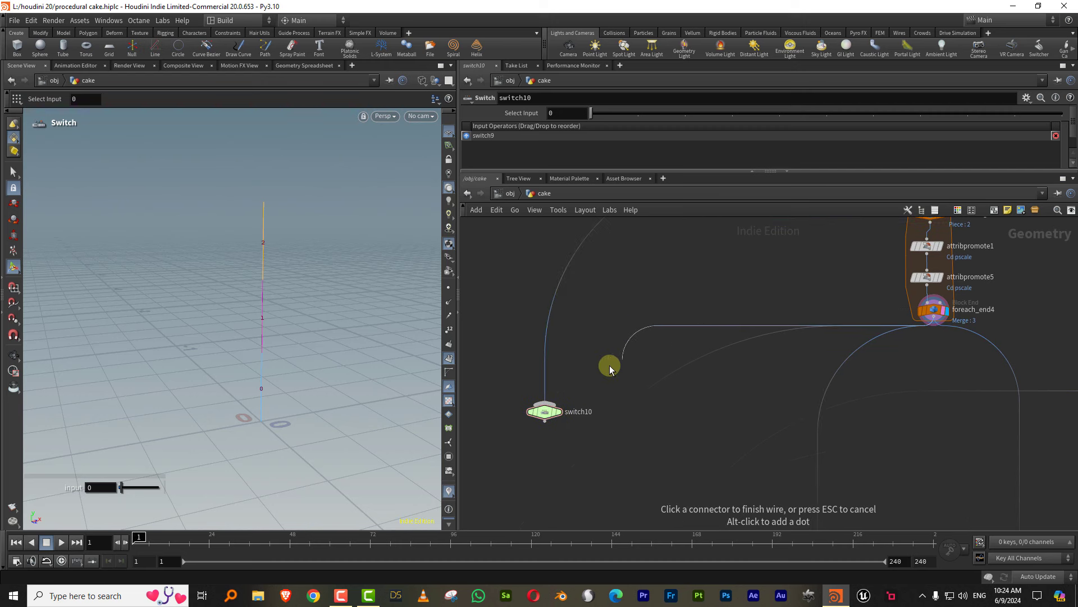
pyautogui.click(563, 383)
pyautogui.scroll(-3, 603, 359)
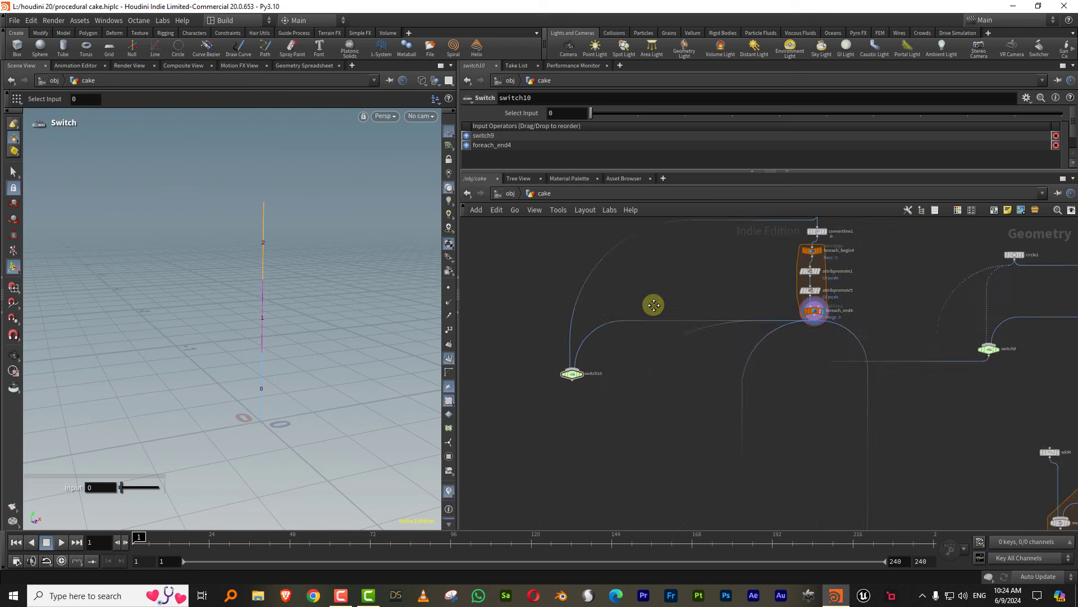
pyautogui.scroll(-3, 606, 348)
pyautogui.moveTo(606, 343); pyautogui.dragTo(594, 467)
pyautogui.scroll(5, 624, 433)
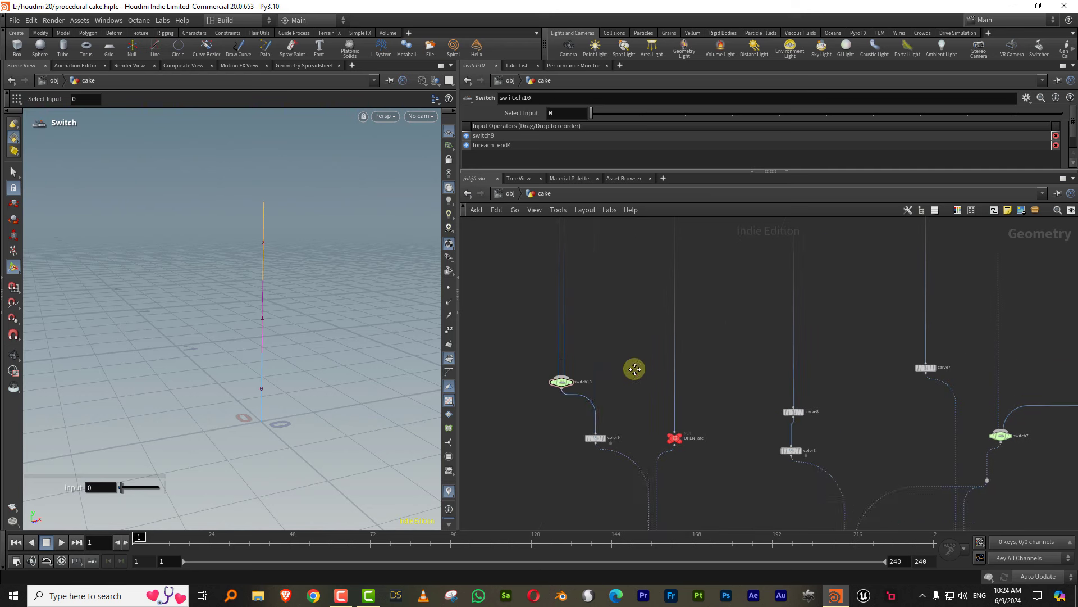
pyautogui.scroll(-5, 645, 378)
pyautogui.scroll(-5, 669, 332)
pyautogui.scroll(5, 628, 323)
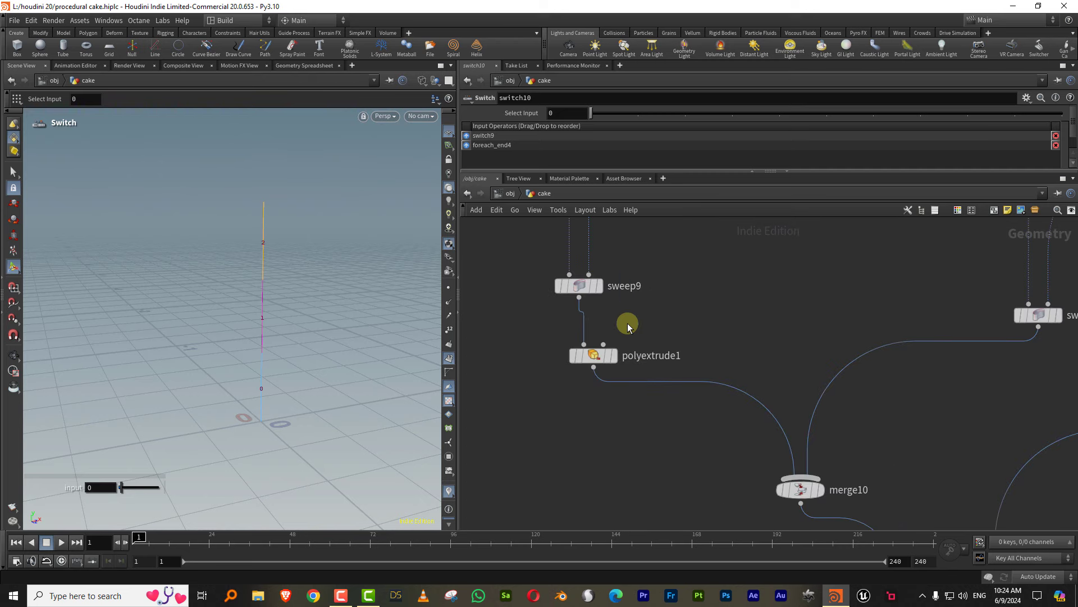
# Display polyextrude1's output and bring up its extrude handles
pyautogui.click(619, 381)
pyautogui.click(595, 355)
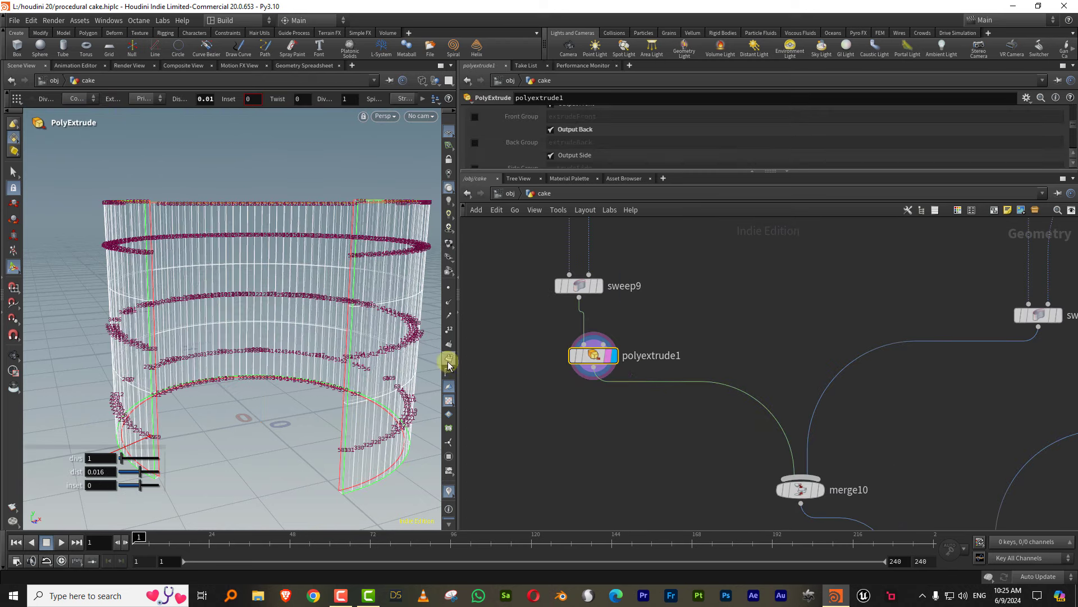
pyautogui.press('Escape')
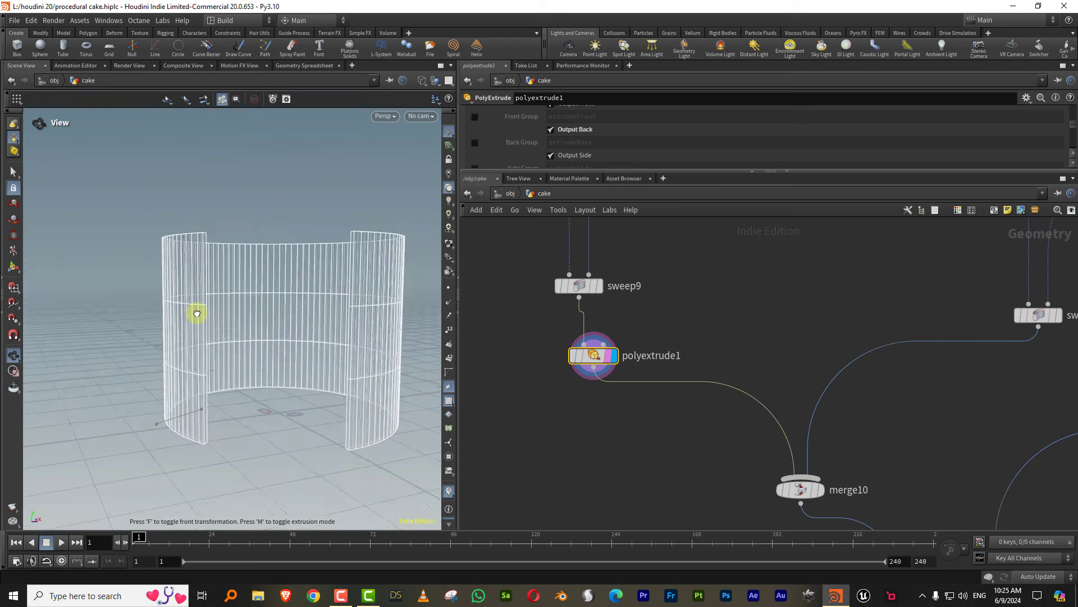
pyautogui.press('Return')
pyautogui.scroll(-2, 655, 351)
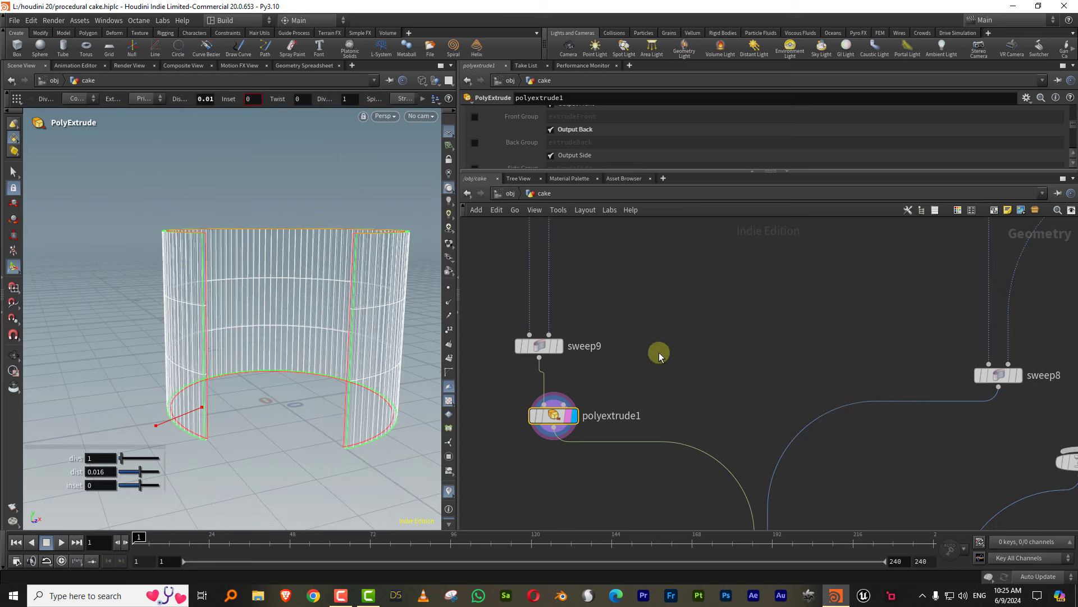
pyautogui.scroll(-3, 687, 330)
# Set switch10's Select Input to 0
pyautogui.moveTo(687, 330); pyautogui.dragTo(611, 348, button='middle')
pyautogui.click(583, 371)
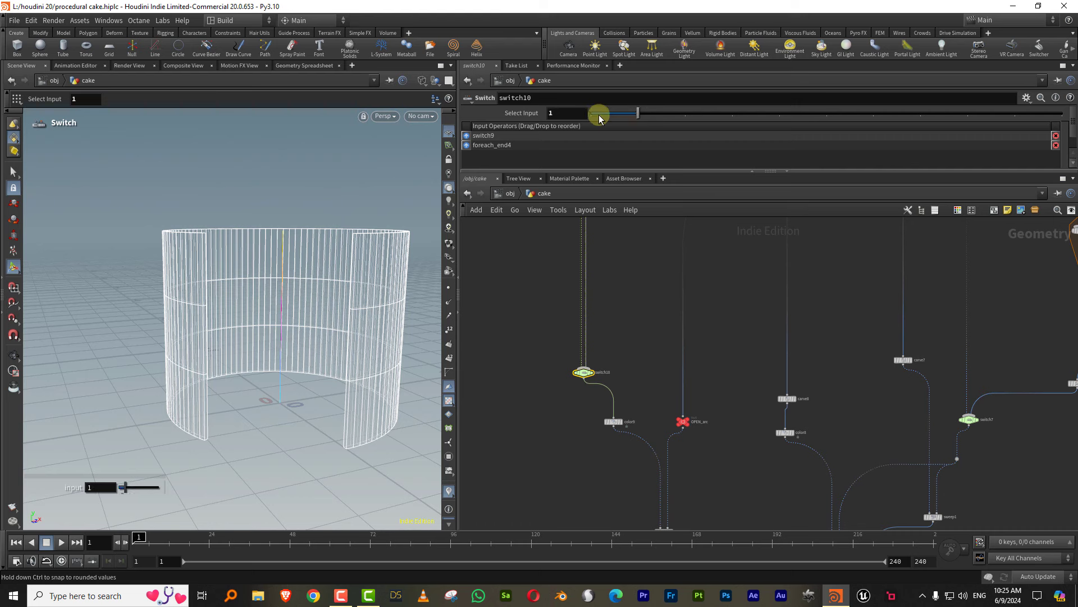
pyautogui.moveTo(600, 118); pyautogui.dragTo(594, 122)
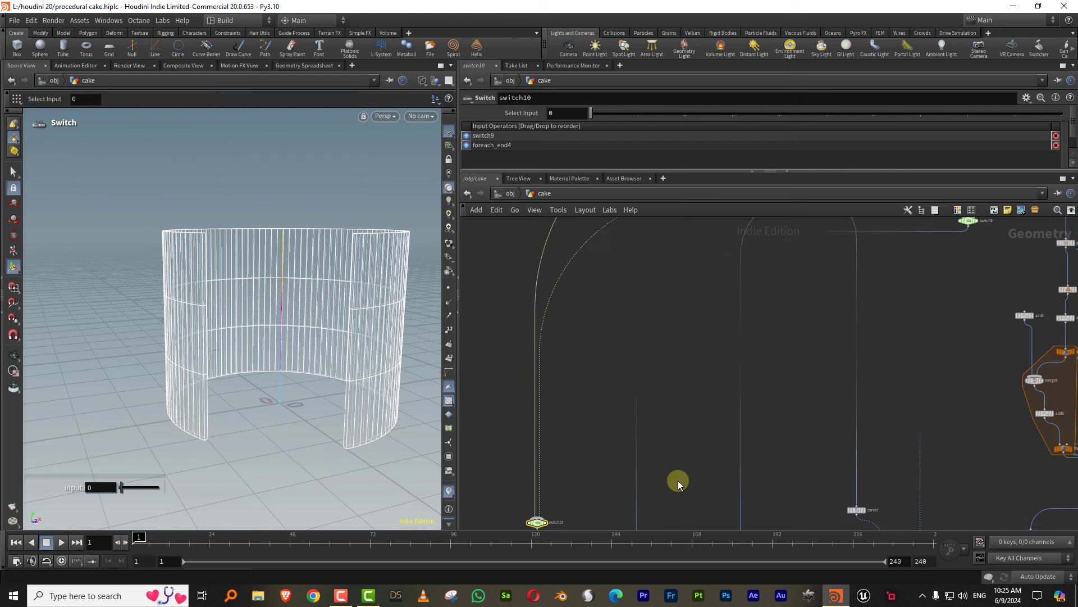
pyautogui.scroll(-3, 679, 482)
pyautogui.scroll(3, 698, 404)
pyautogui.moveTo(717, 378)
pyautogui.mouseDown(button='middle')
pyautogui.moveTo(750, 350)
pyautogui.moveTo(745, 399)
pyautogui.mouseUp(button='middle')
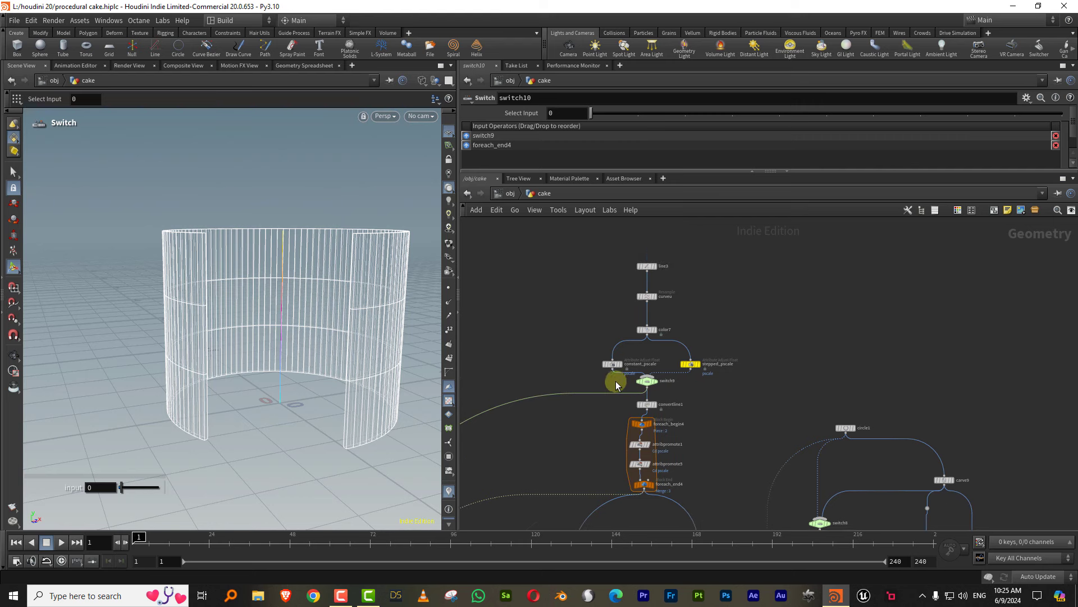
# Link switch10's Select Input to switch9's input via ch("../switch9/input")
pyautogui.click(647, 381)
pyautogui.rightClick(571, 113)
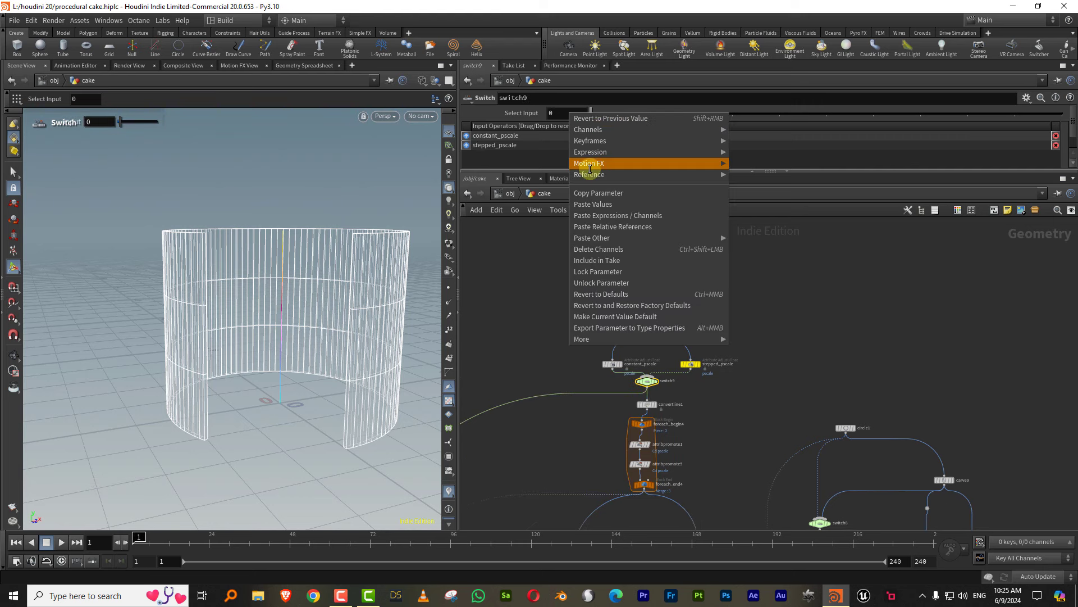
pyautogui.click(638, 197)
pyautogui.scroll(-3, 660, 287)
pyautogui.scroll(3, 660, 288)
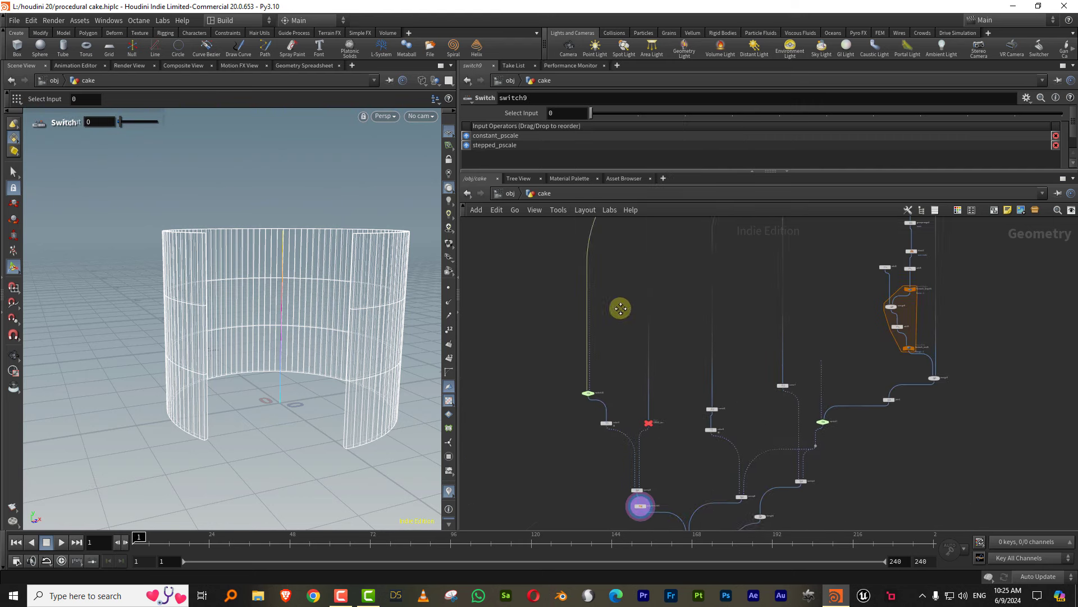
pyautogui.scroll(2, 618, 305)
pyautogui.click(583, 382)
pyautogui.rightClick(574, 113)
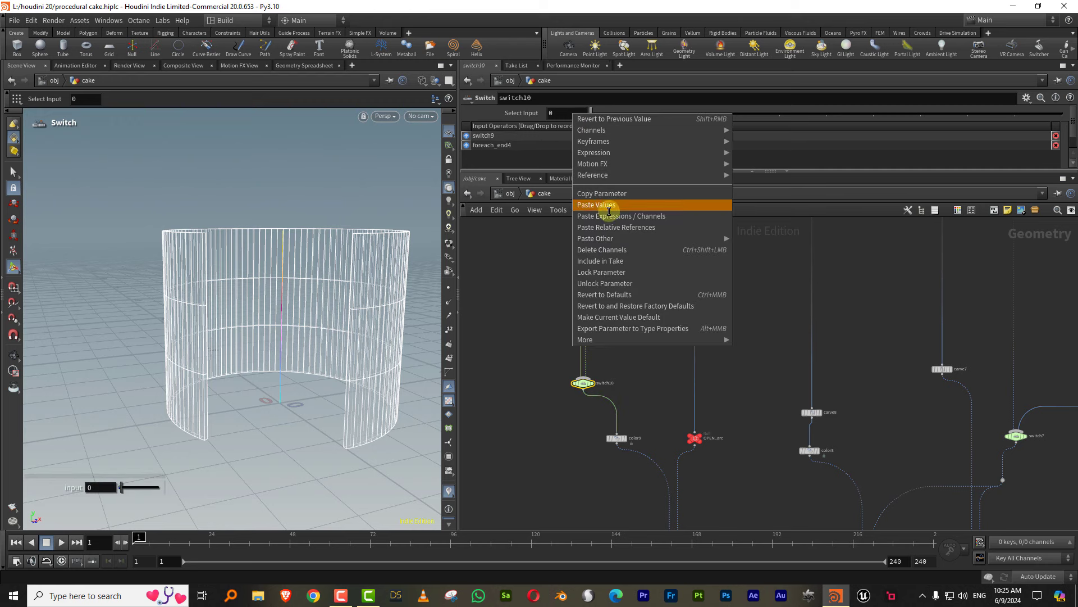
pyautogui.click(607, 227)
pyautogui.scroll(-3, 657, 345)
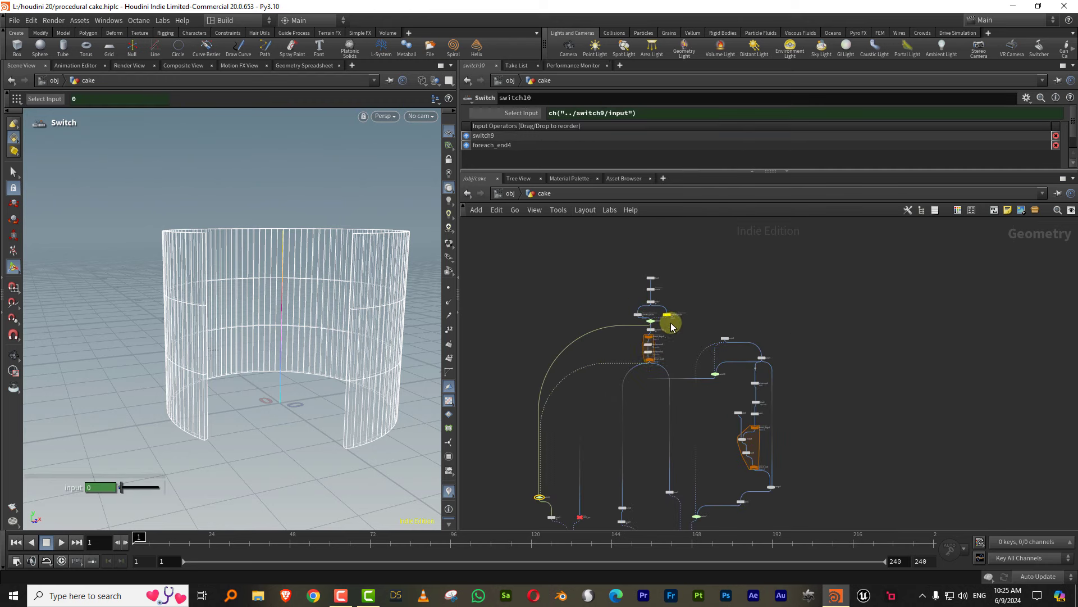
pyautogui.scroll(5, 668, 325)
# Flip switch9 to the stepped three-tier cake and back to the cylinder
pyautogui.click(593, 342)
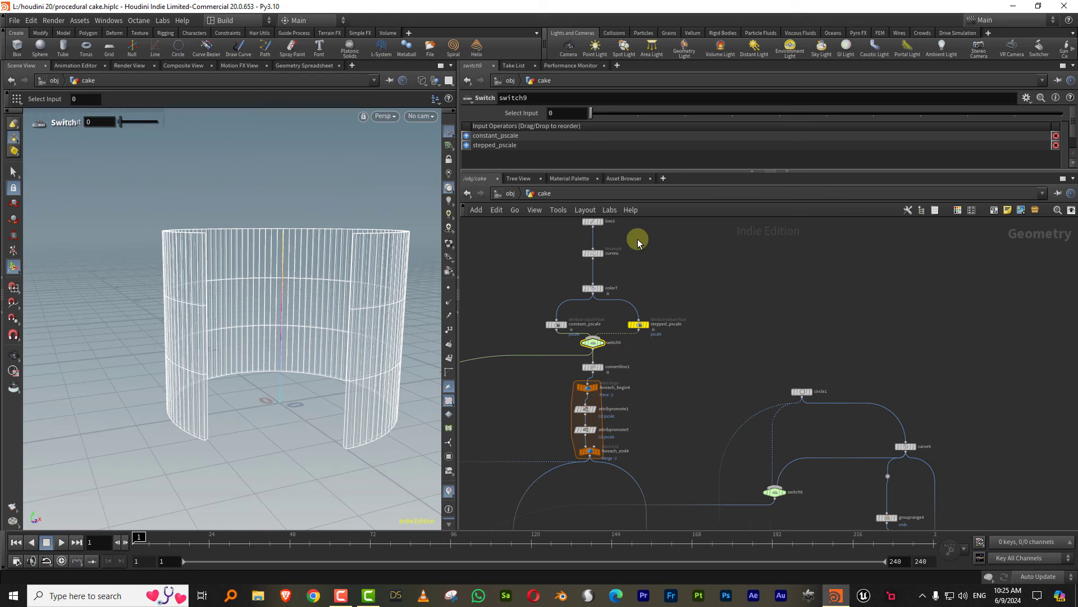
pyautogui.click(639, 112)
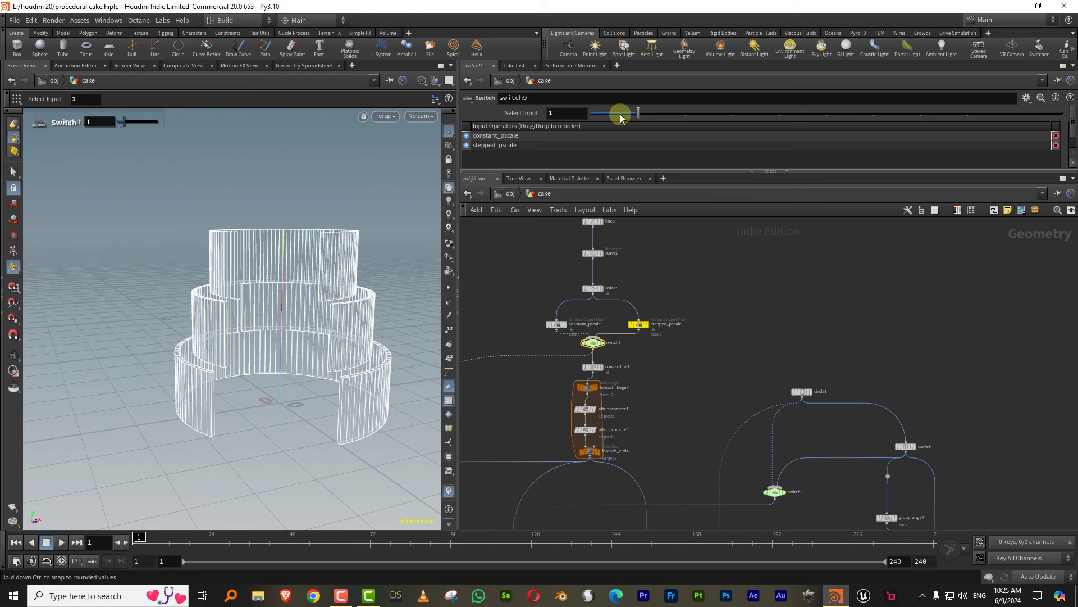
pyautogui.click(578, 112)
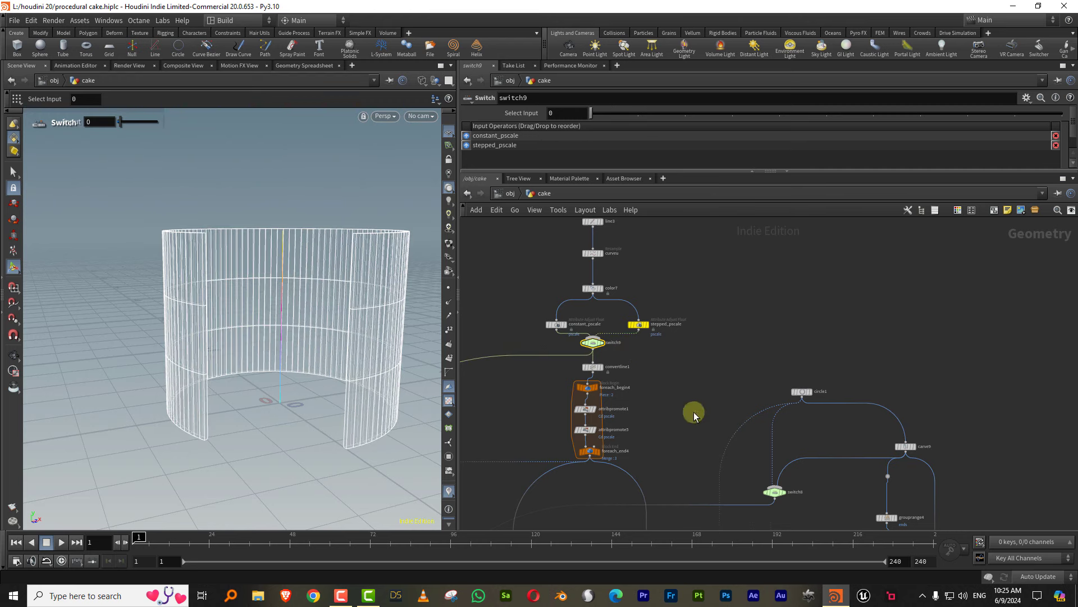
pyautogui.scroll(-3, 694, 415)
# Display merge11 and set switch7 to input 0 to show the unsliced cylinder
pyautogui.scroll(3, 753, 444)
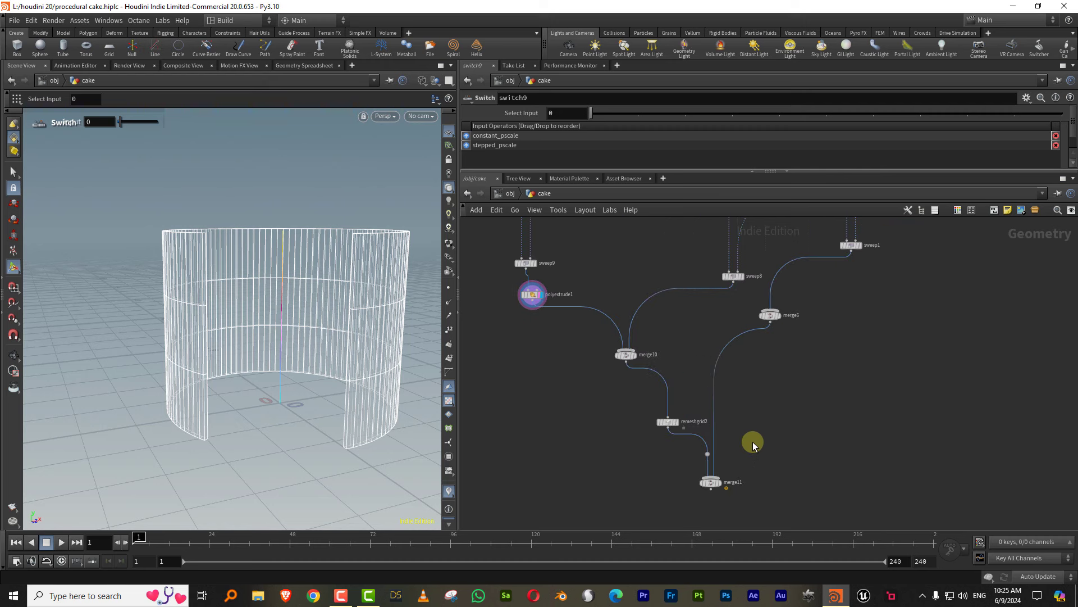
pyautogui.moveTo(754, 444); pyautogui.dragTo(760, 405, button='middle')
pyautogui.scroll(3, 747, 415)
pyautogui.click(697, 448)
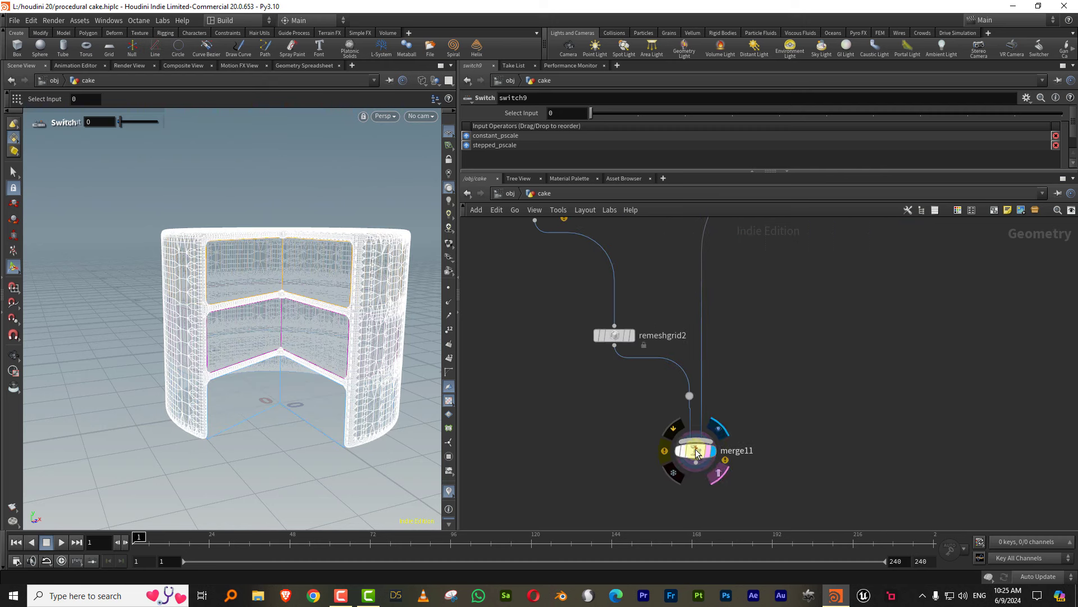
pyautogui.click(695, 449)
pyautogui.moveTo(290, 359)
pyautogui.mouseDown()
pyautogui.moveTo(320, 344)
pyautogui.moveTo(433, 356)
pyautogui.mouseUp()
pyautogui.moveTo(837, 361)
pyautogui.mouseDown(button='middle')
pyautogui.moveTo(734, 446)
pyautogui.moveTo(712, 419)
pyautogui.mouseUp(button='middle')
pyautogui.scroll(-3, 734, 443)
pyautogui.click(679, 431)
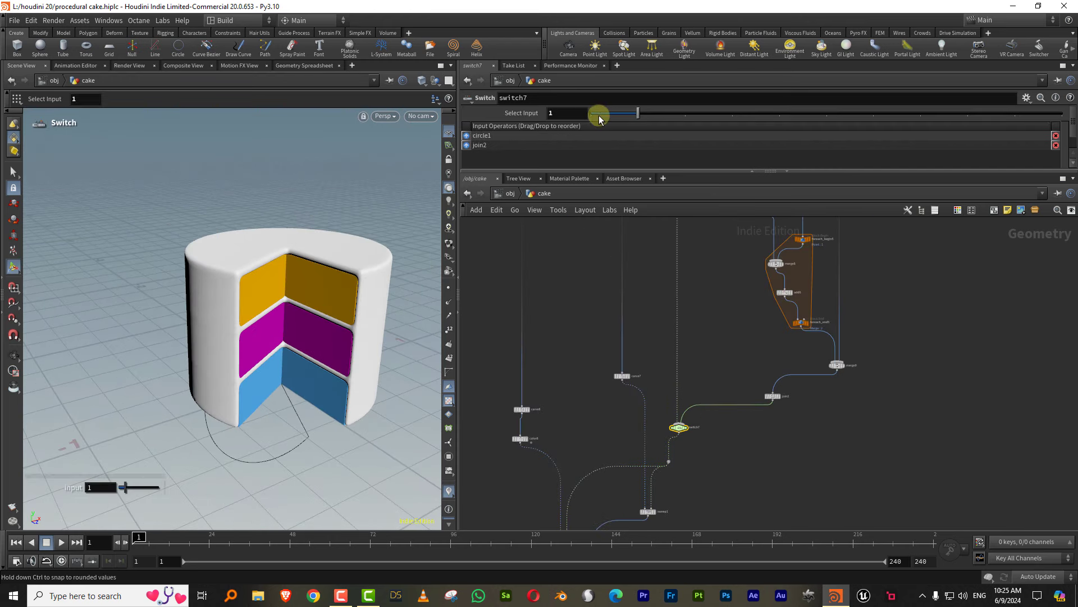
pyautogui.moveTo(588, 121); pyautogui.dragTo(591, 115)
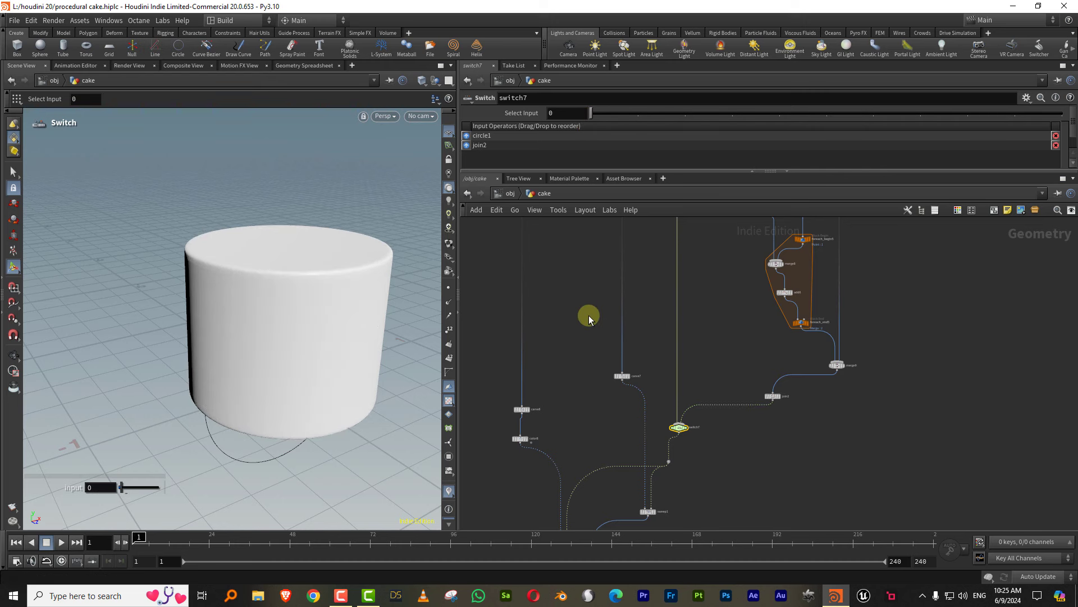
# Set switch9's Select Input to 1 so the cake shows three stepped tiers
pyautogui.moveTo(589, 319)
pyautogui.mouseDown(button='middle')
pyautogui.moveTo(562, 337)
pyautogui.moveTo(646, 285)
pyautogui.moveTo(614, 270)
pyautogui.mouseUp(button='middle')
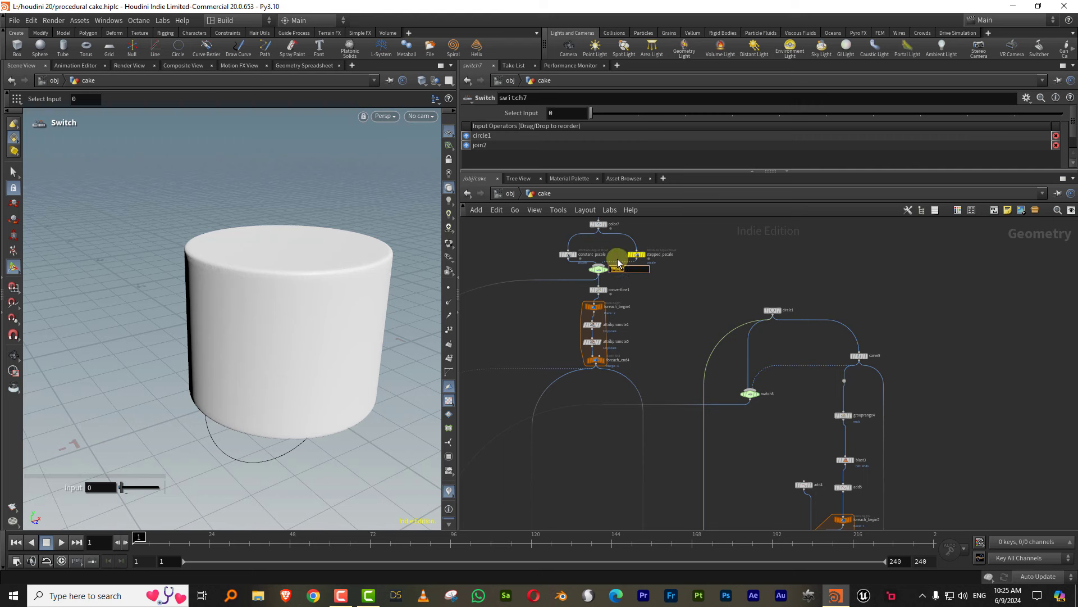
pyautogui.click(601, 269)
pyautogui.click(635, 113)
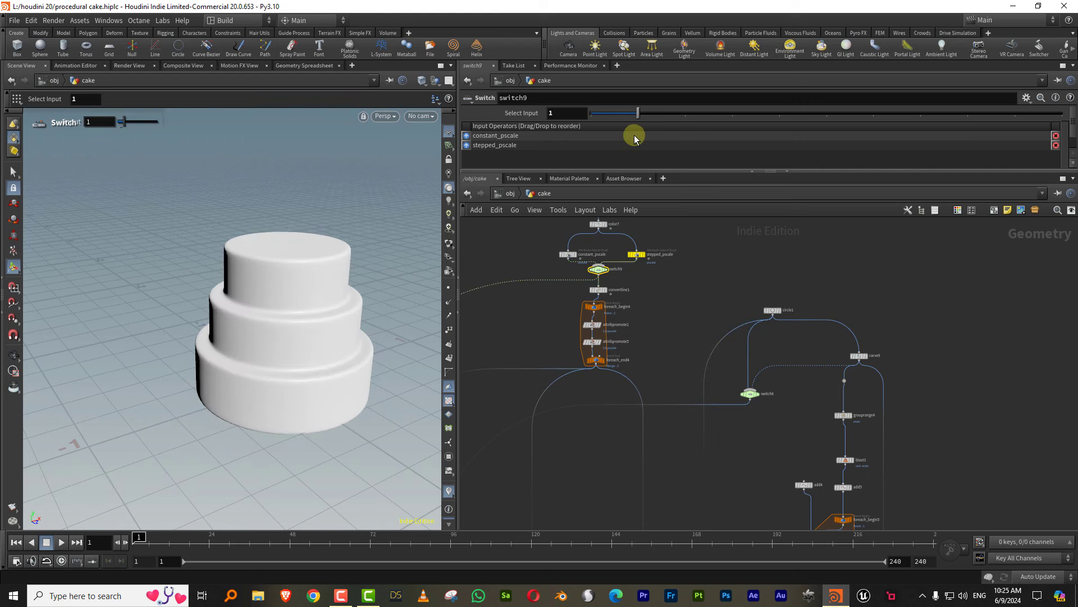
pyautogui.click(588, 112)
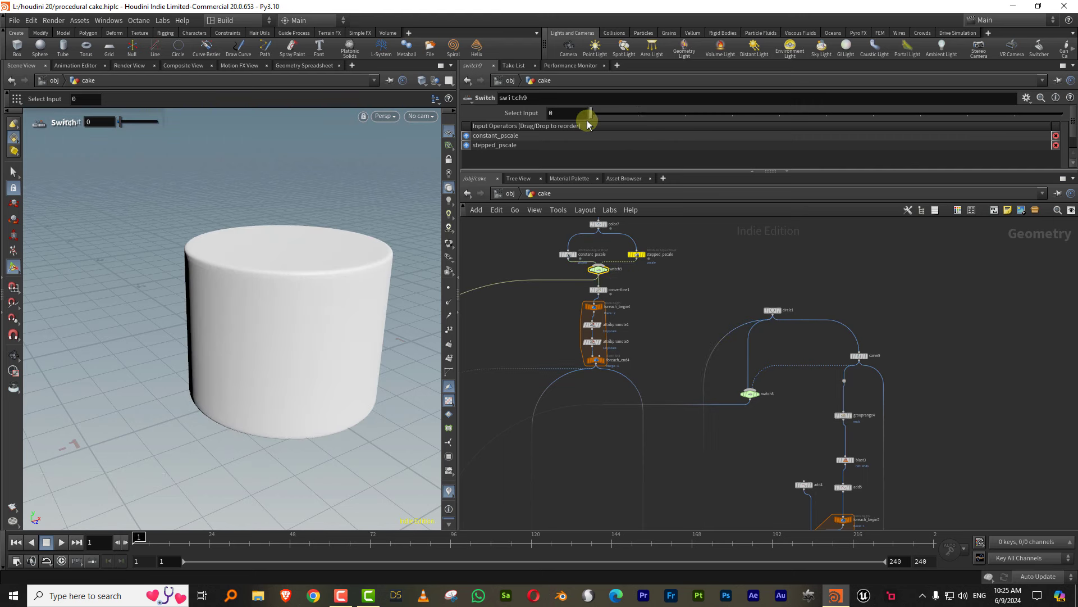
pyautogui.click(635, 113)
pyautogui.scroll(-5, 760, 380)
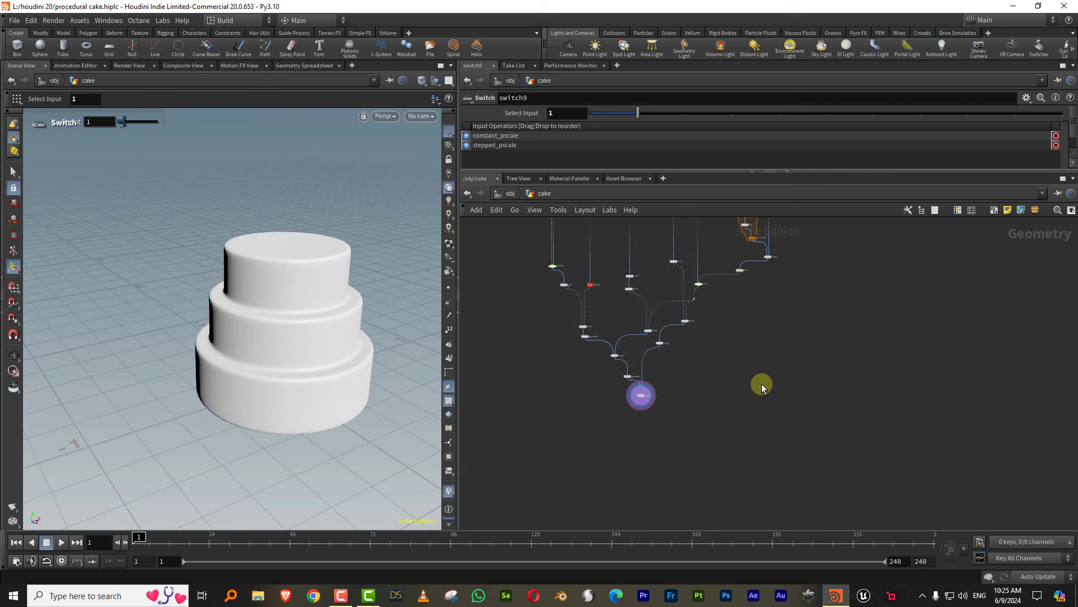
pyautogui.moveTo(760, 380); pyautogui.dragTo(738, 453, button='middle')
pyautogui.scroll(2, 722, 378)
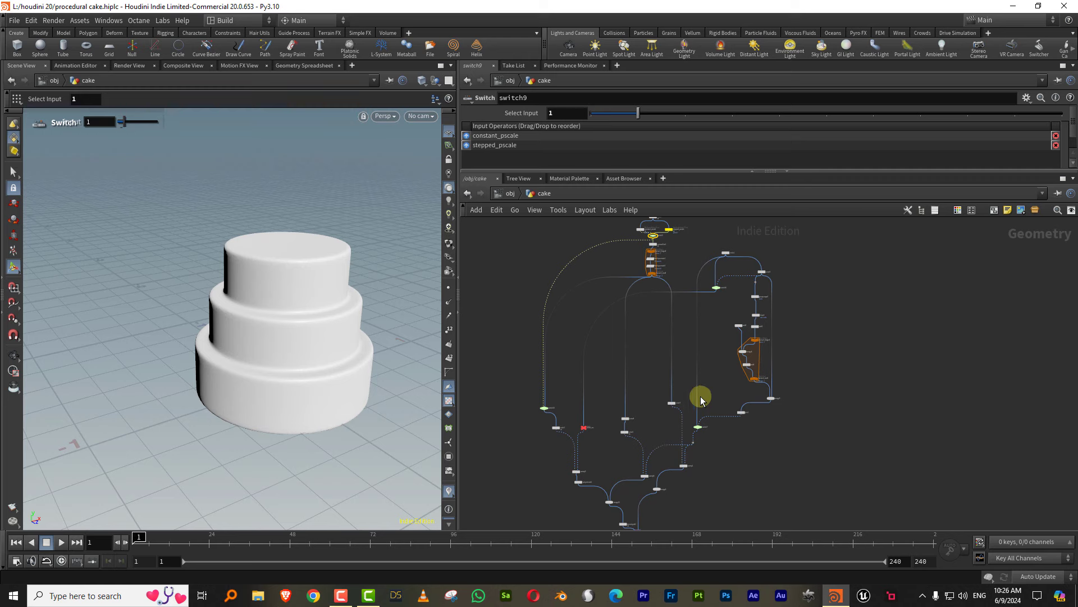
pyautogui.scroll(1, 707, 421)
pyautogui.scroll(2, 718, 387)
pyautogui.scroll(2, 713, 340)
# Lower stepped_pscale's Min Value to narrow the upper tiers, then orbit to inspect them
pyautogui.scroll(3, 699, 345)
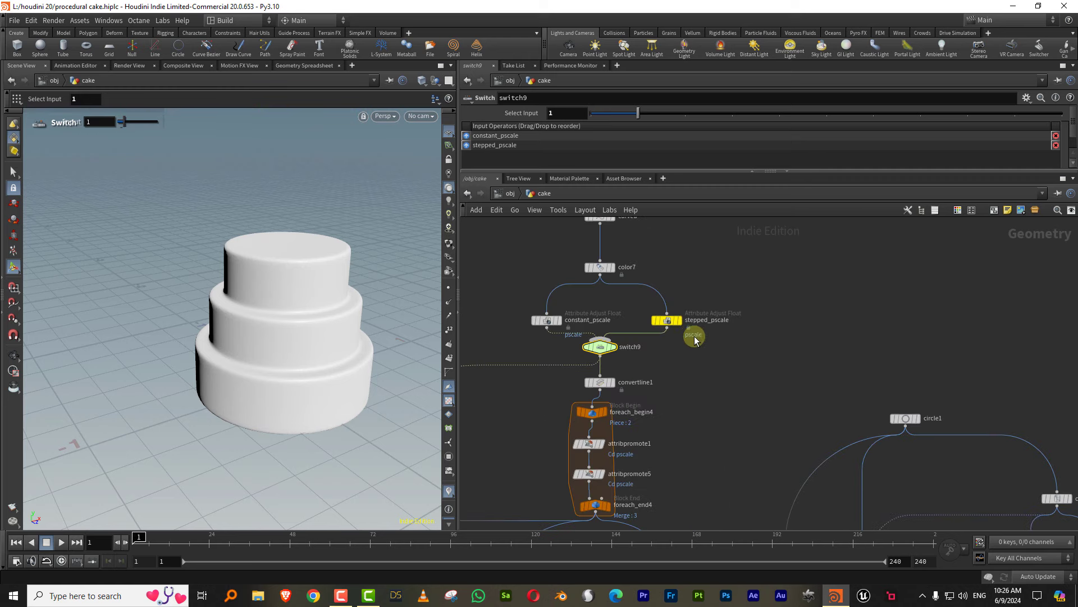
pyautogui.click(666, 320)
pyautogui.moveTo(631, 170); pyautogui.dragTo(598, 320)
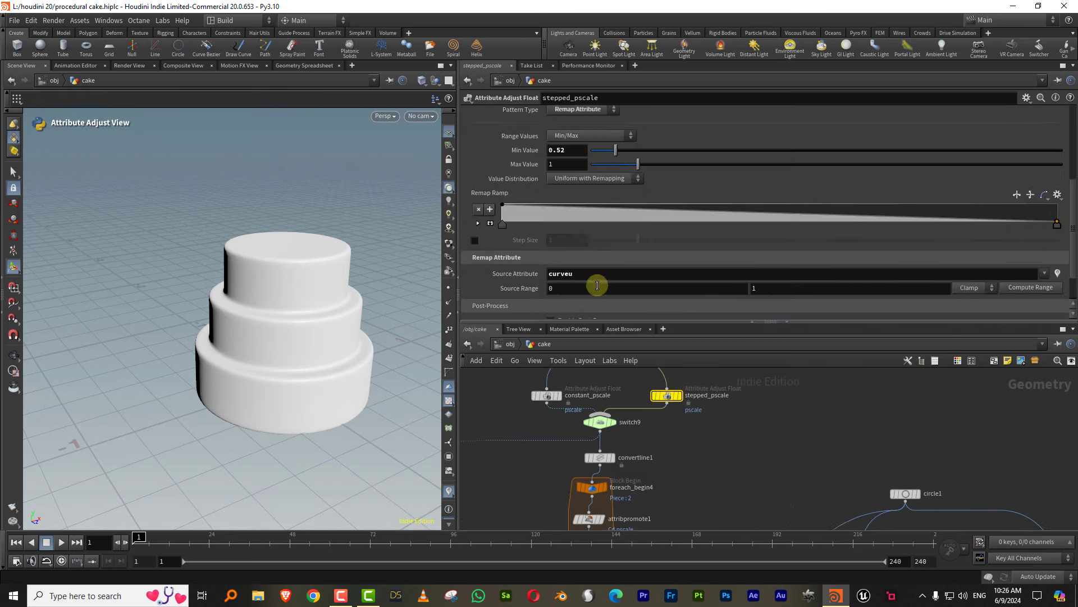
pyautogui.moveTo(616, 159); pyautogui.dragTo(608, 151)
pyautogui.moveTo(618, 321); pyautogui.dragTo(727, 180)
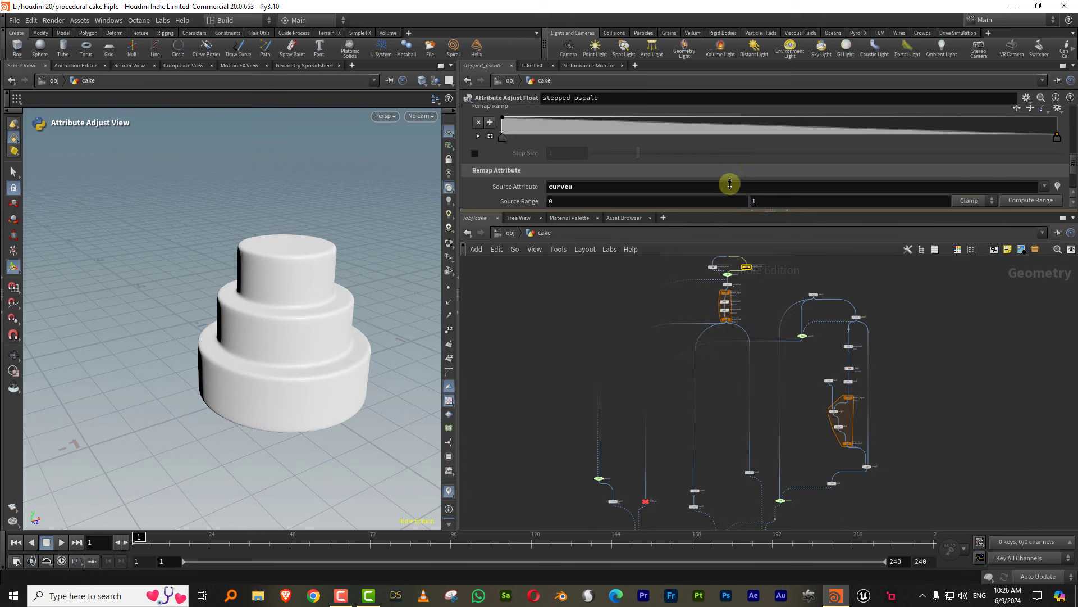
pyautogui.scroll(-3, 712, 354)
pyautogui.scroll(3, 711, 354)
pyautogui.moveTo(592, 306); pyautogui.dragTo(601, 354, button='middle')
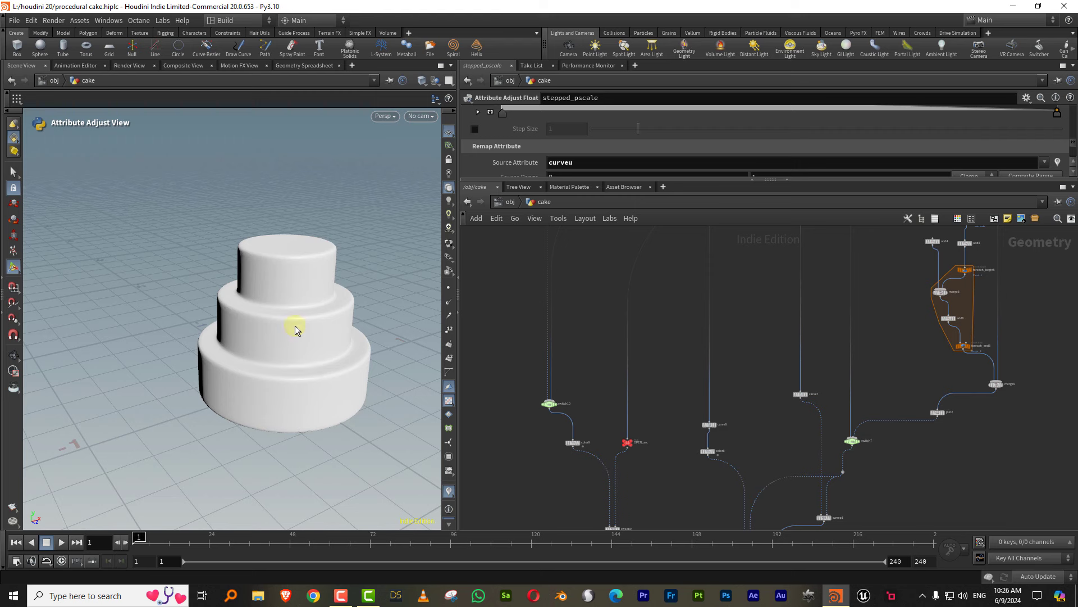
pyautogui.moveTo(706, 424); pyautogui.dragTo(758, 300, button='middle')
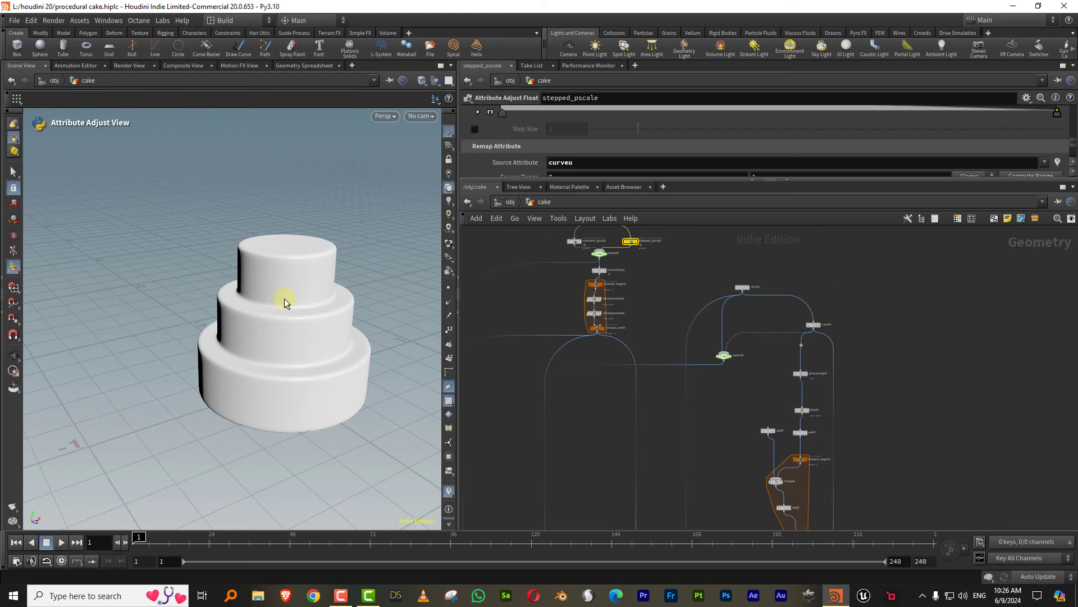
pyautogui.press('Escape')
pyautogui.moveTo(288, 280); pyautogui.dragTo(265, 313)
pyautogui.moveTo(264, 313)
pyautogui.mouseDown(button='right')
pyautogui.moveTo(352, 272)
pyautogui.moveTo(278, 329)
pyautogui.mouseUp(button='right')
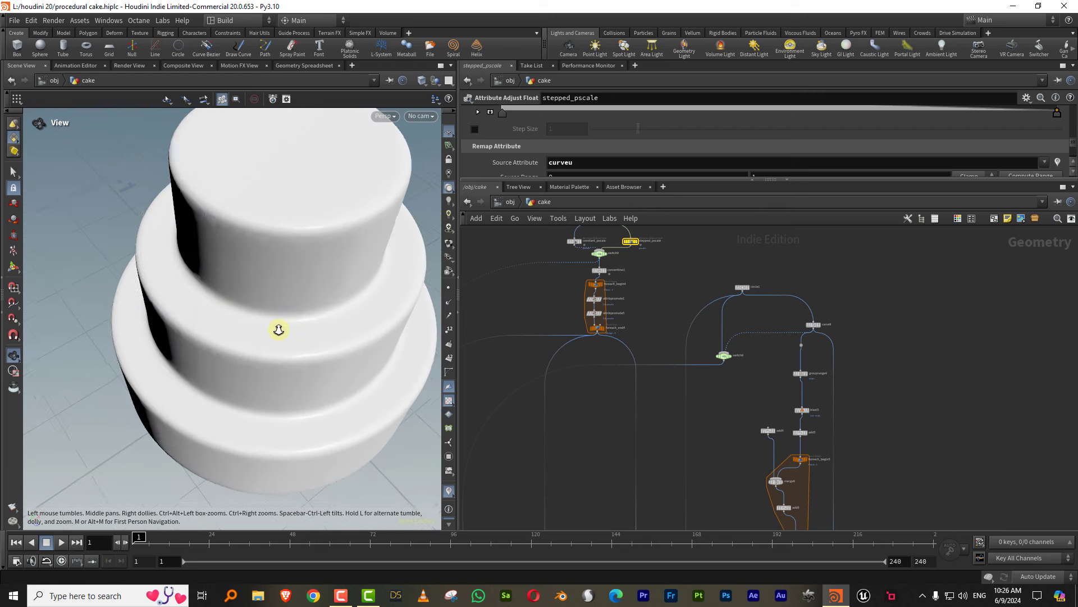
pyautogui.moveTo(278, 330); pyautogui.dragTo(264, 305)
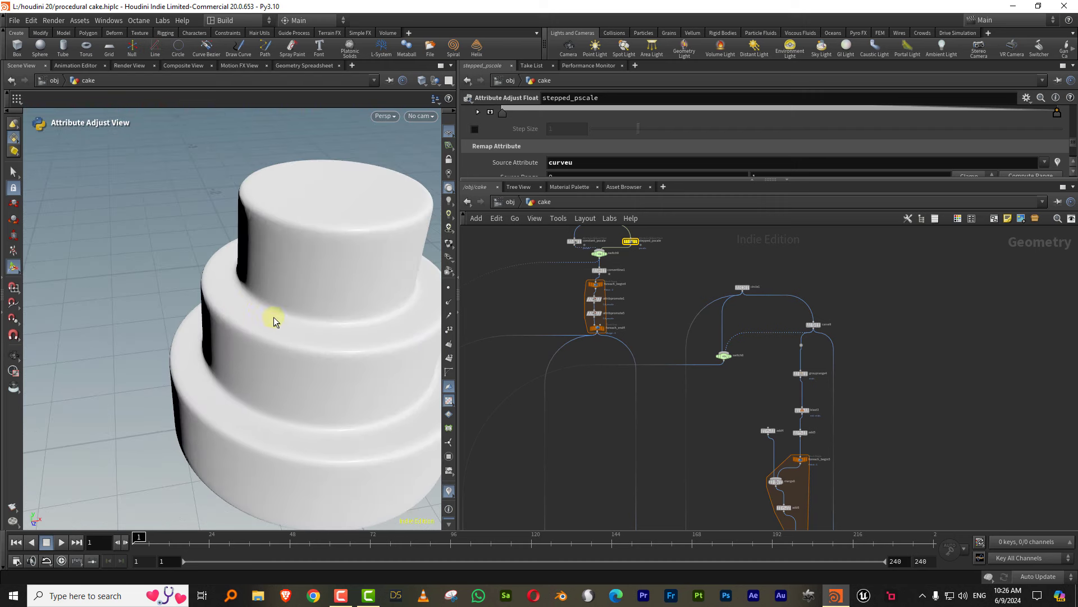
# Set the display flag on carve8 to view its scattered output points
pyautogui.moveTo(535, 393)
pyautogui.mouseDown(button='middle')
pyautogui.moveTo(649, 352)
pyautogui.moveTo(643, 433)
pyautogui.moveTo(651, 412)
pyautogui.mouseUp(button='middle')
pyautogui.scroll(2, 651, 412)
pyautogui.moveTo(667, 366)
pyautogui.mouseDown(button='middle')
pyautogui.moveTo(642, 405)
pyautogui.moveTo(581, 439)
pyautogui.mouseUp(button='middle')
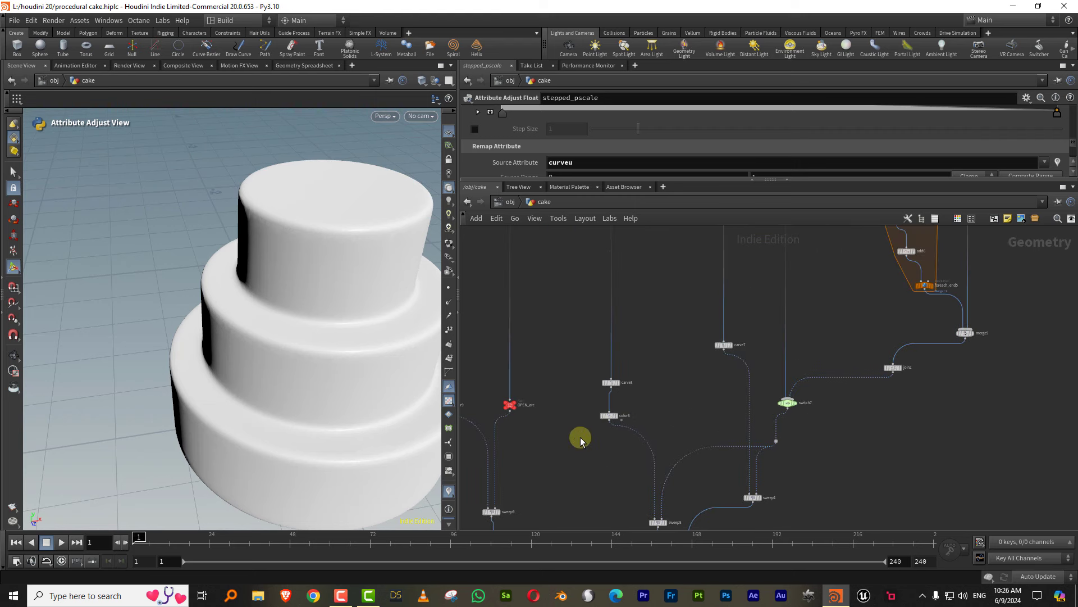
pyautogui.scroll(3, 674, 370)
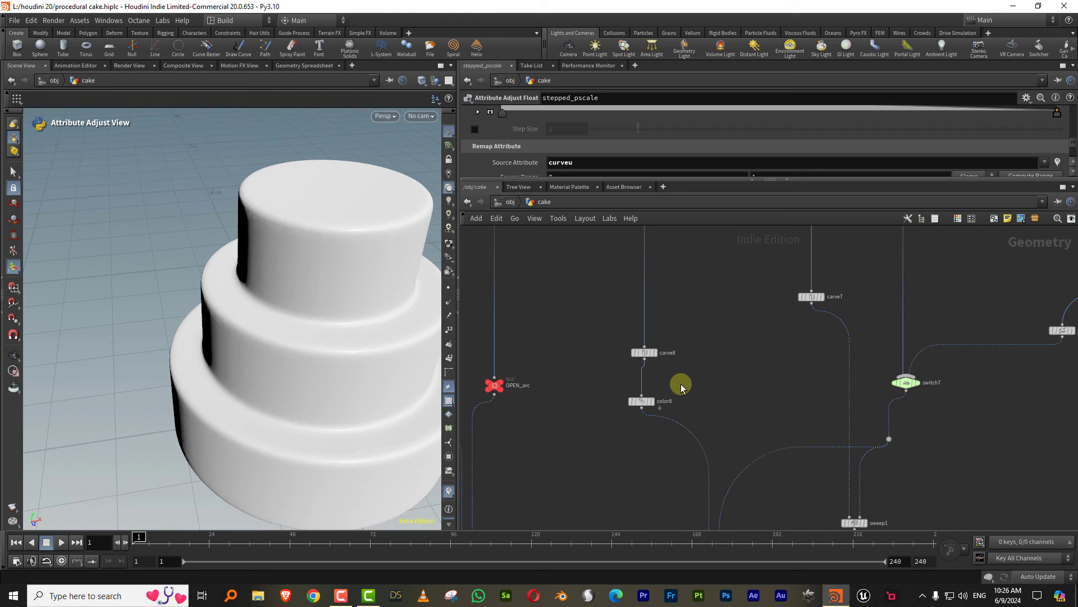
pyautogui.scroll(1, 681, 382)
pyautogui.scroll(1, 676, 368)
pyautogui.scroll(1, 674, 372)
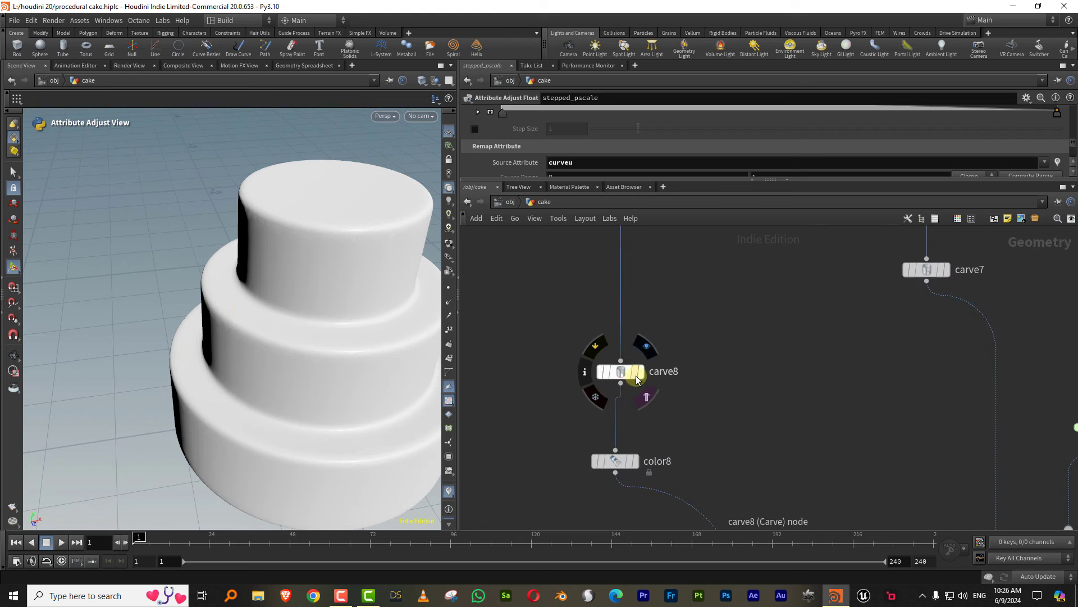
pyautogui.click(629, 374)
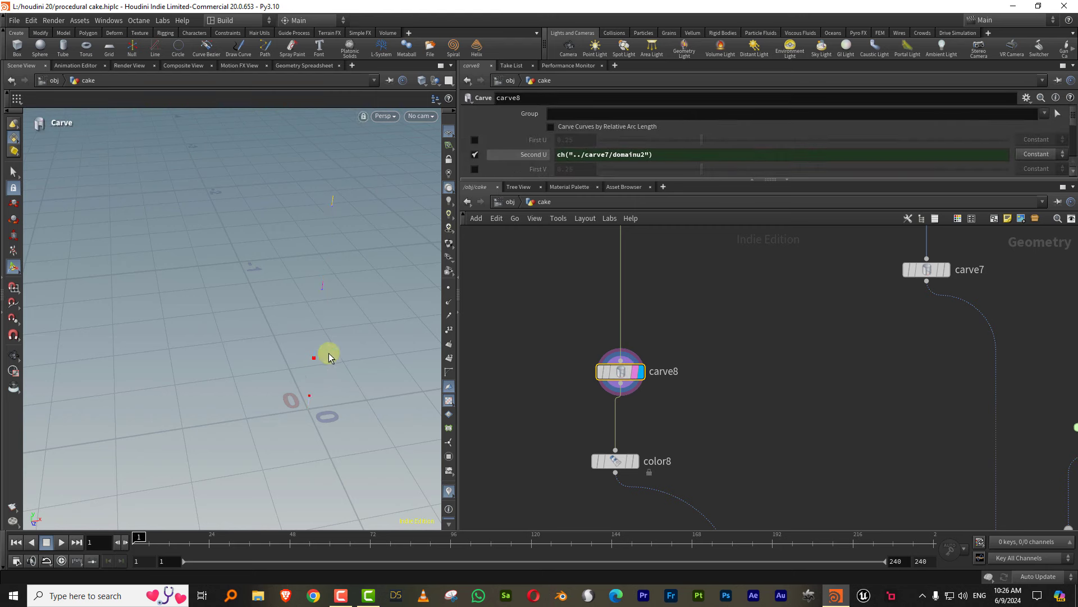
pyautogui.keyDown('alt'); pyautogui.moveTo(325, 354); pyautogui.dragTo(322, 416); pyautogui.keyUp('alt')
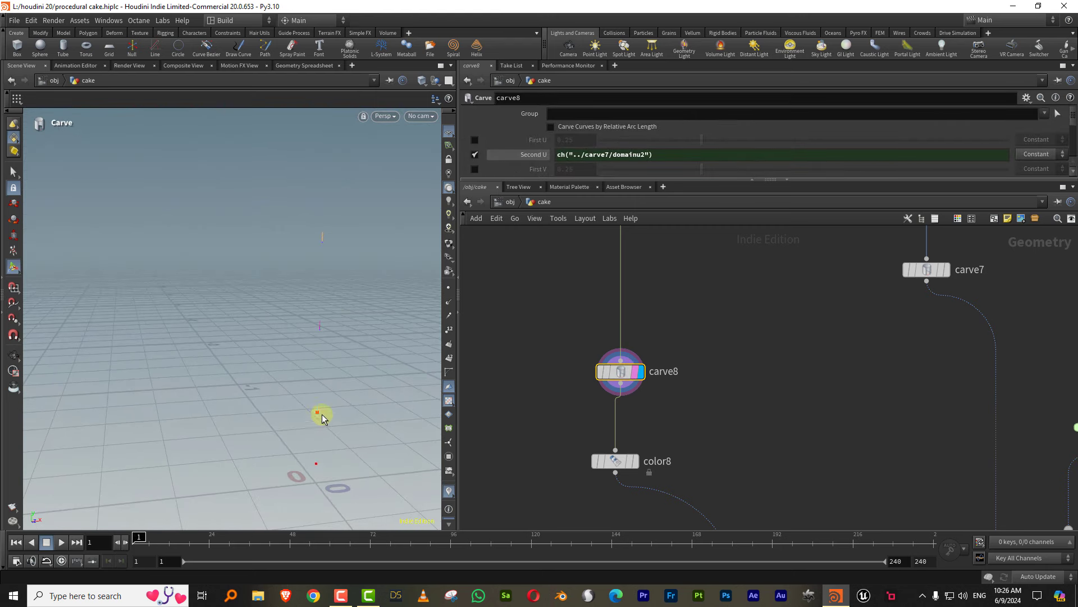
pyautogui.moveTo(653, 378); pyautogui.dragTo(666, 339, button='middle')
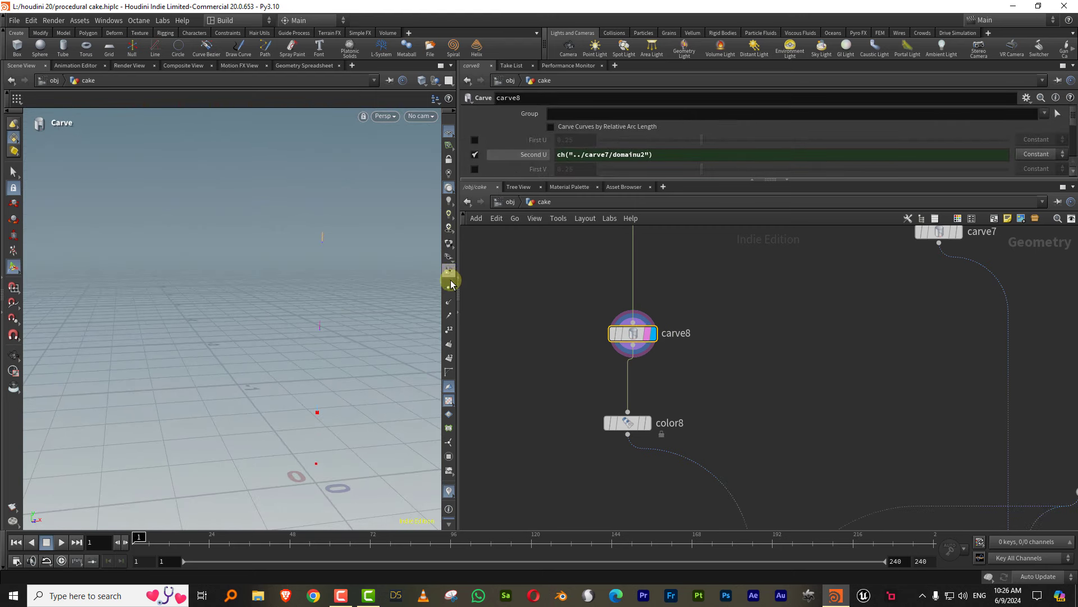
pyautogui.click(322, 235)
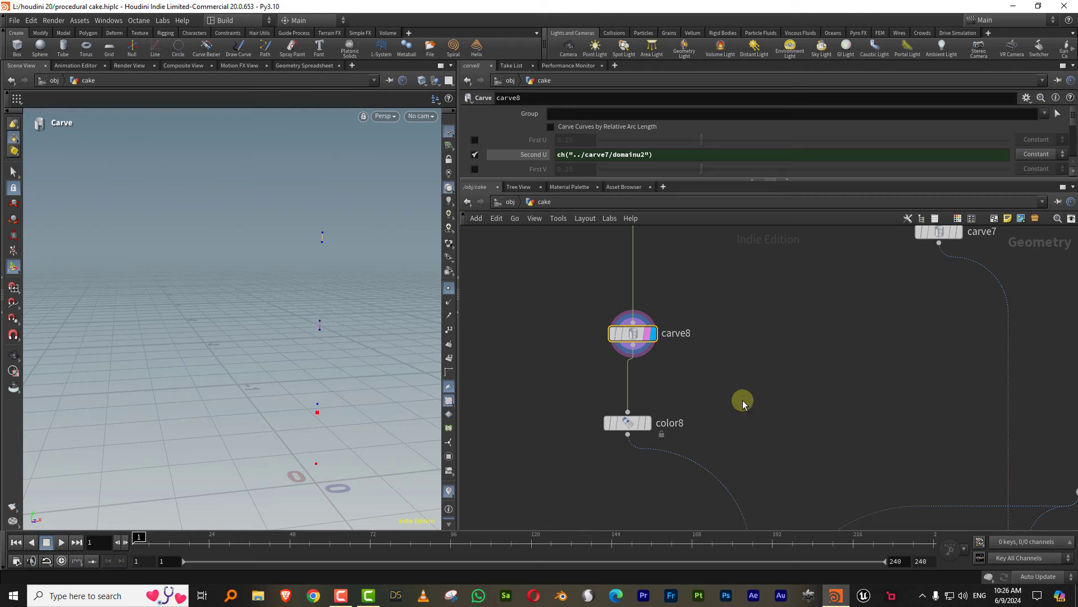
pyautogui.scroll(-3, 742, 403)
# Add a For-Each Point loop below color8
pyautogui.press('Tab')
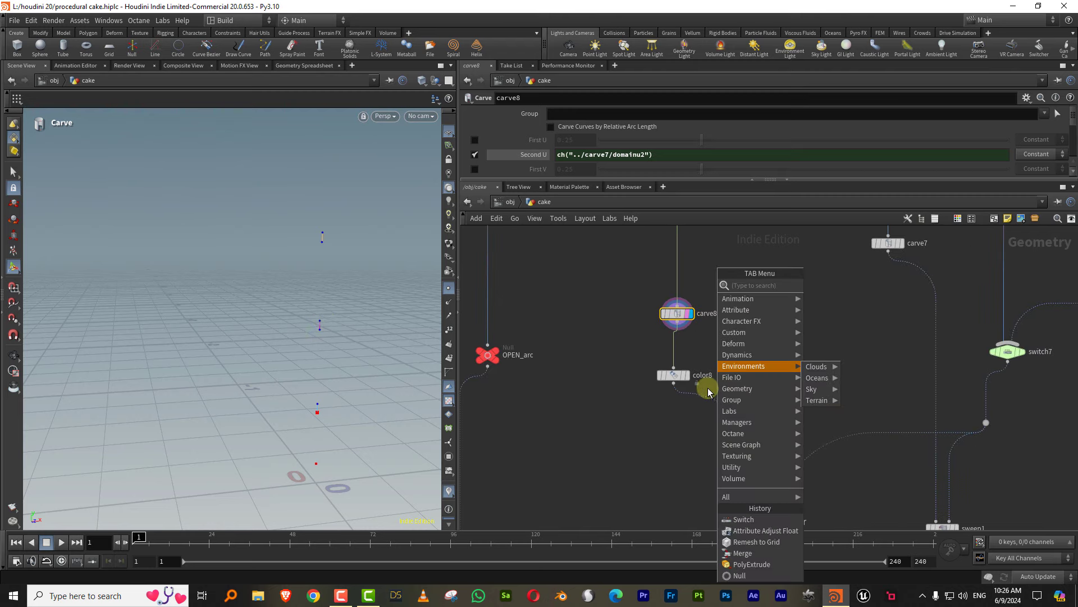
pyautogui.write('for')
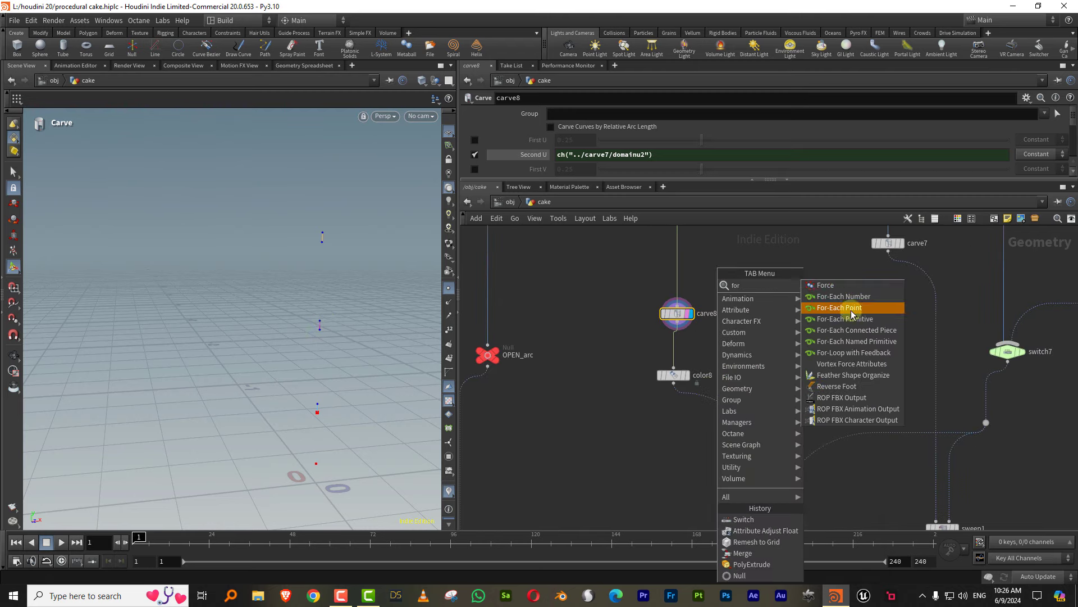
pyautogui.click(852, 309)
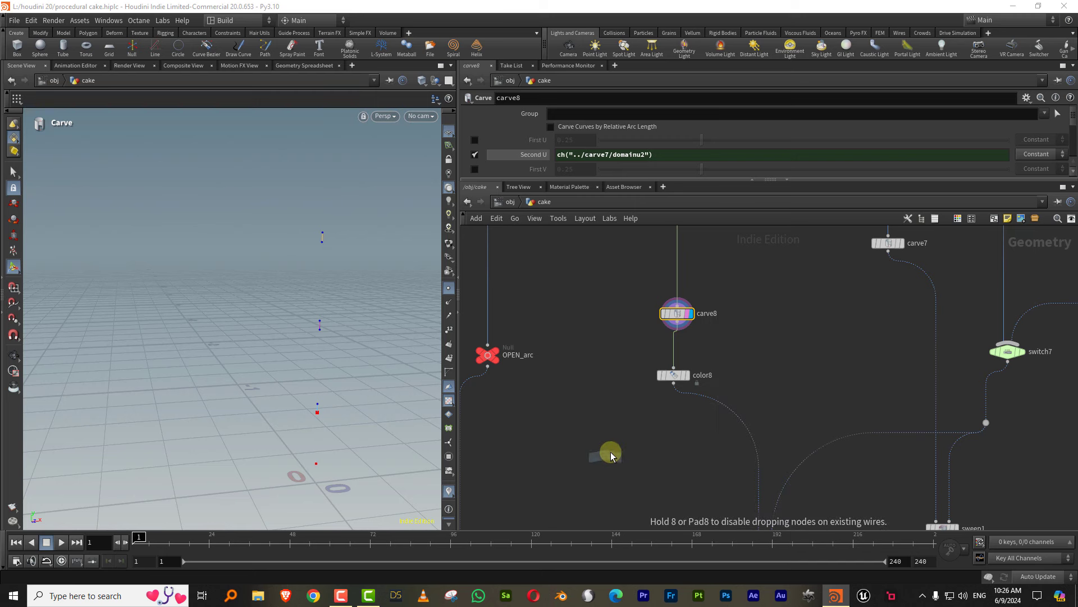
pyautogui.click(672, 387)
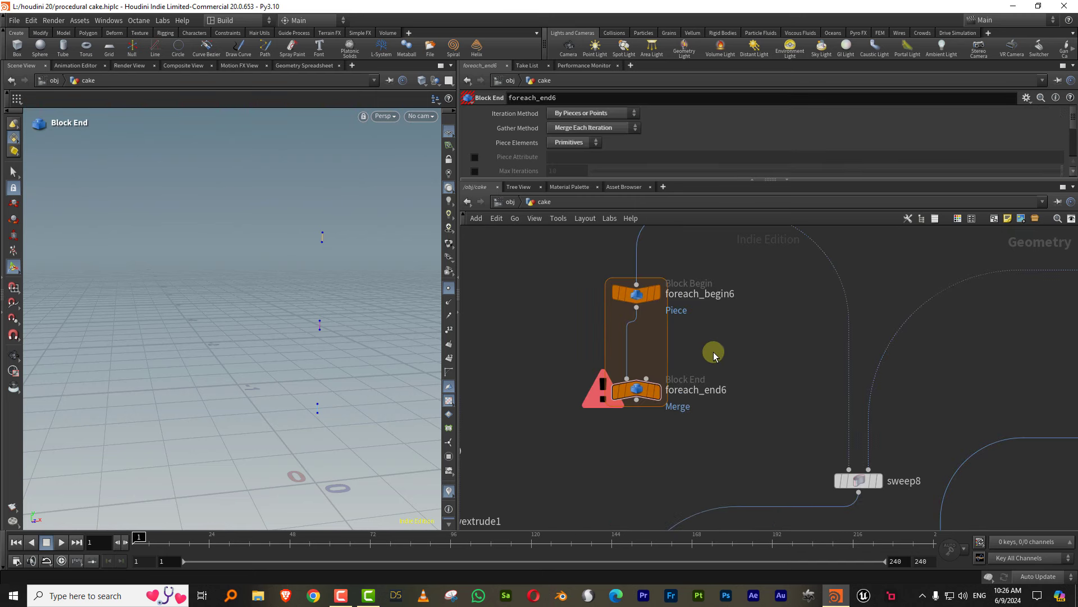
pyautogui.click(643, 298)
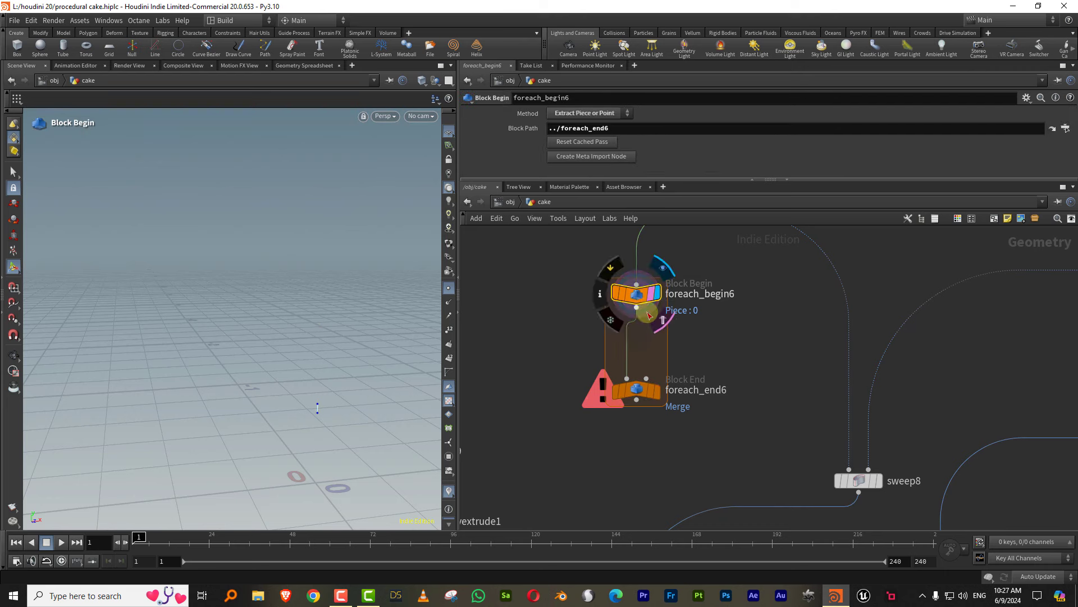
# Add a Group by Range node inside the loop named 'top' with Group Type set to Points
pyautogui.press('Tab')
pyautogui.write('ran')
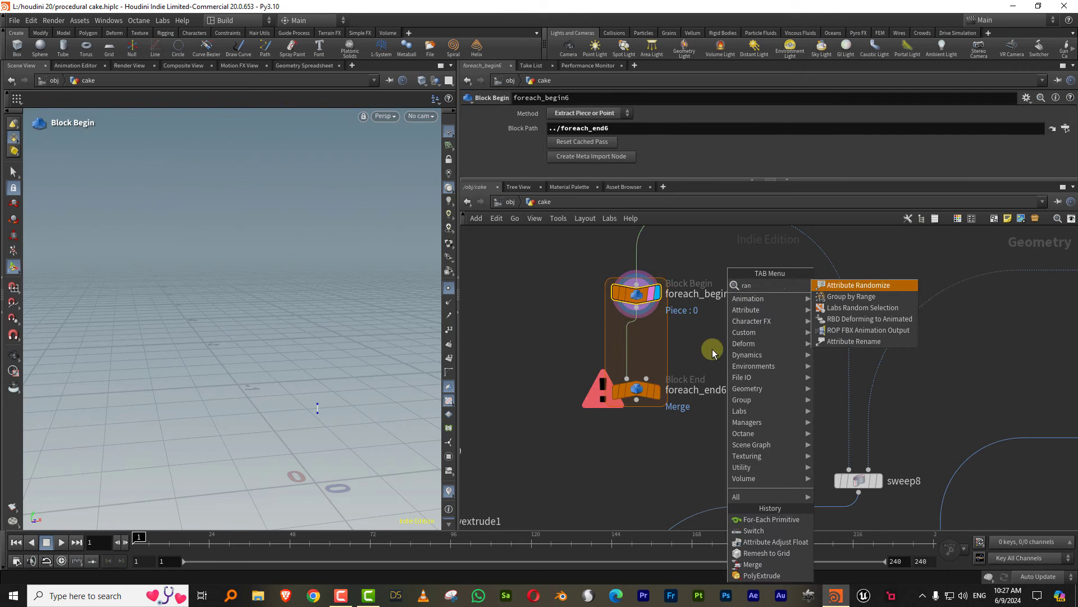
pyautogui.click(851, 296)
pyautogui.click(653, 347)
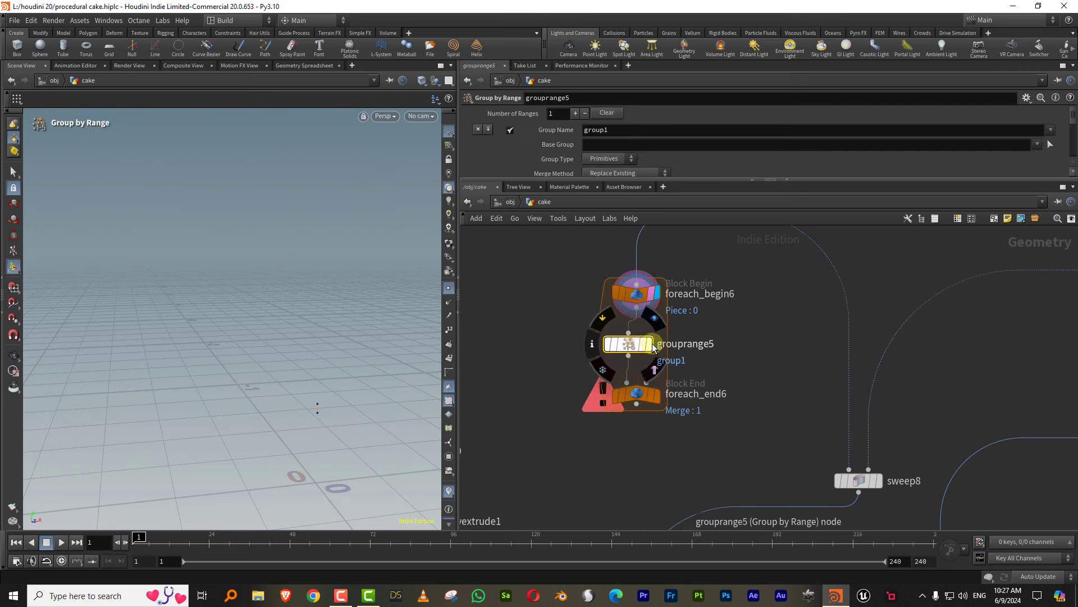
pyautogui.moveTo(631, 180); pyautogui.dragTo(629, 278)
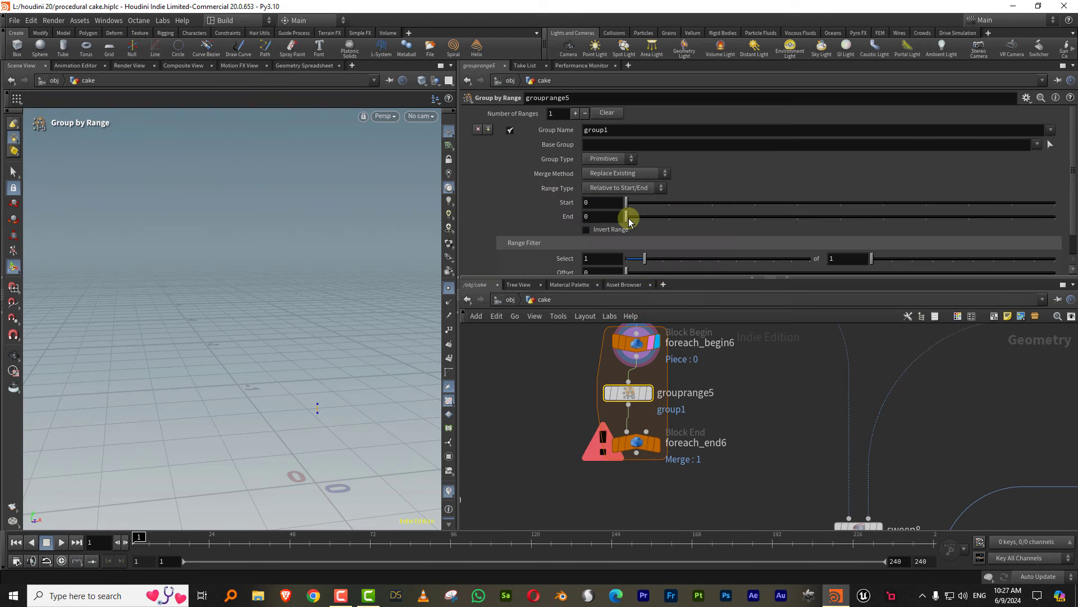
pyautogui.click(619, 130)
pyautogui.write('op')
pyautogui.press('Return')
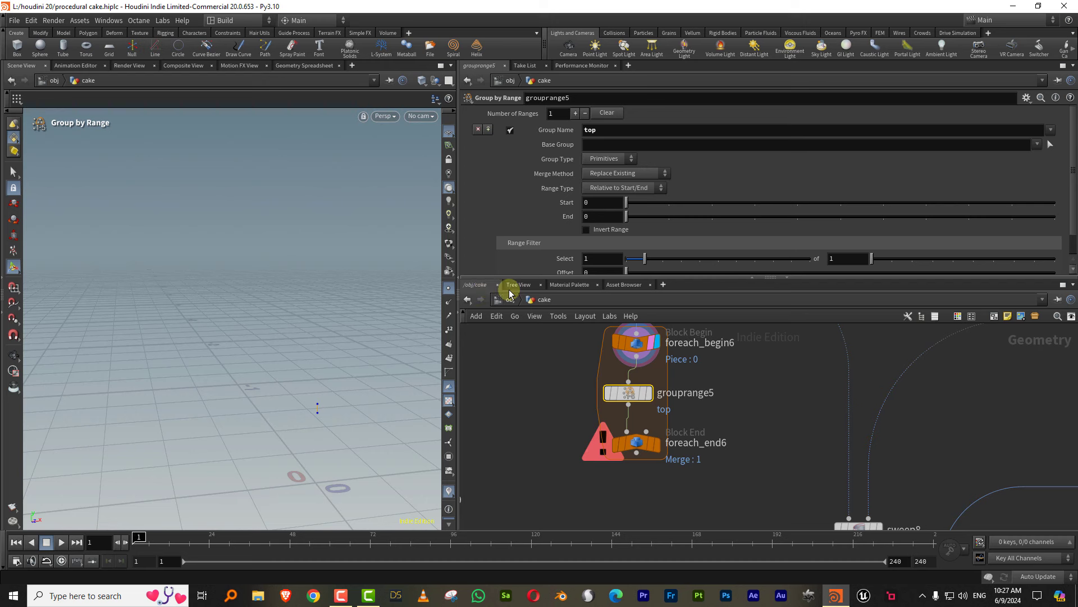
pyautogui.click(607, 158)
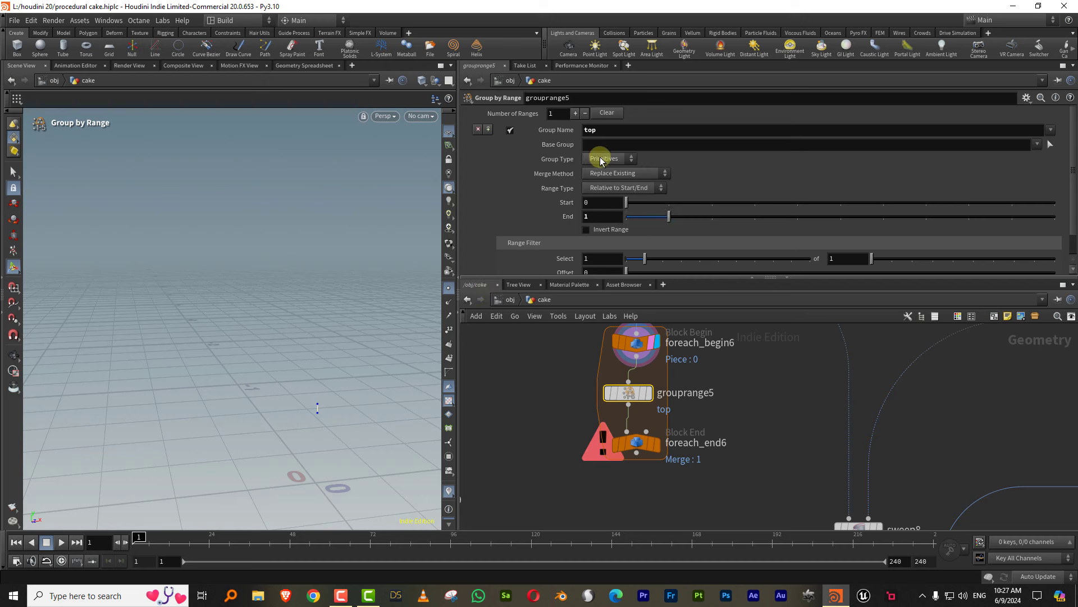
pyautogui.click(600, 172)
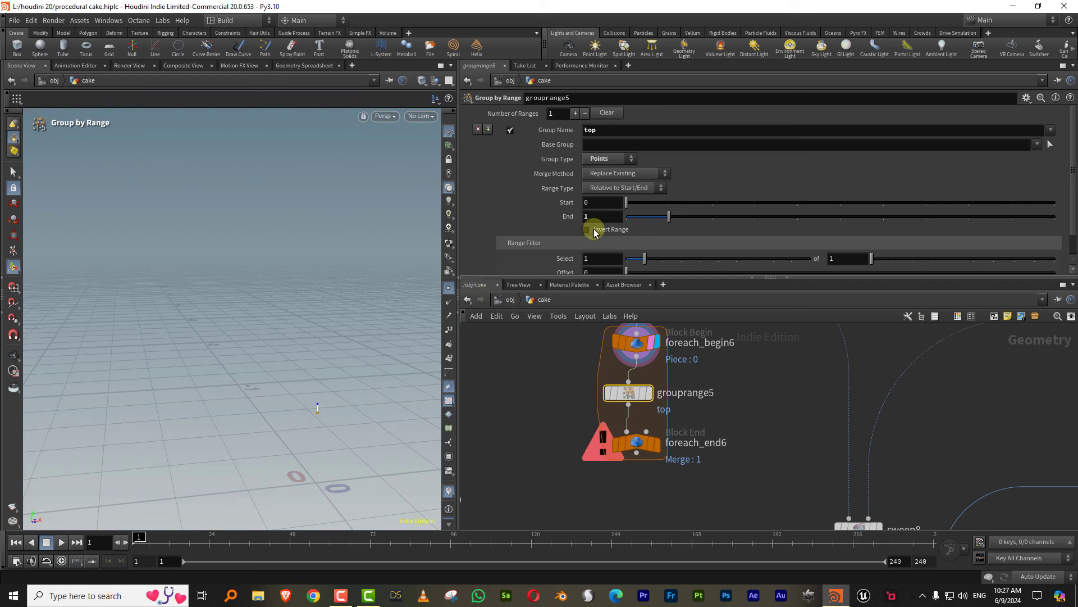
# Move the three for-each block nodes to the left and inspect the OPEN_arc null
pyautogui.moveTo(681, 287); pyautogui.dragTo(682, 198)
pyautogui.scroll(-5, 674, 409)
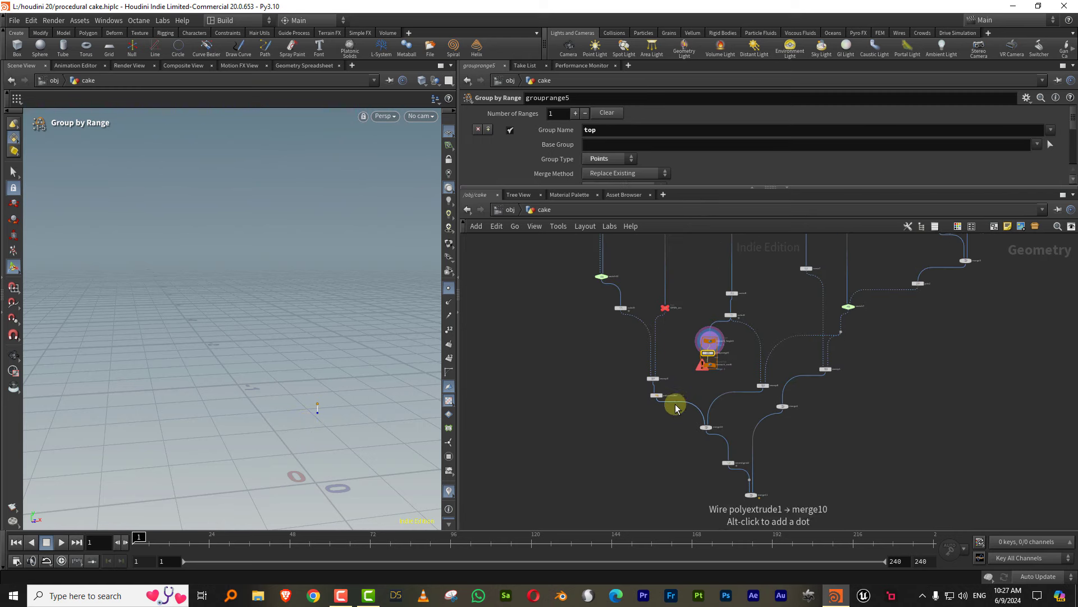
pyautogui.moveTo(720, 323)
pyautogui.mouseDown()
pyautogui.moveTo(752, 365)
pyautogui.moveTo(551, 363)
pyautogui.mouseUp()
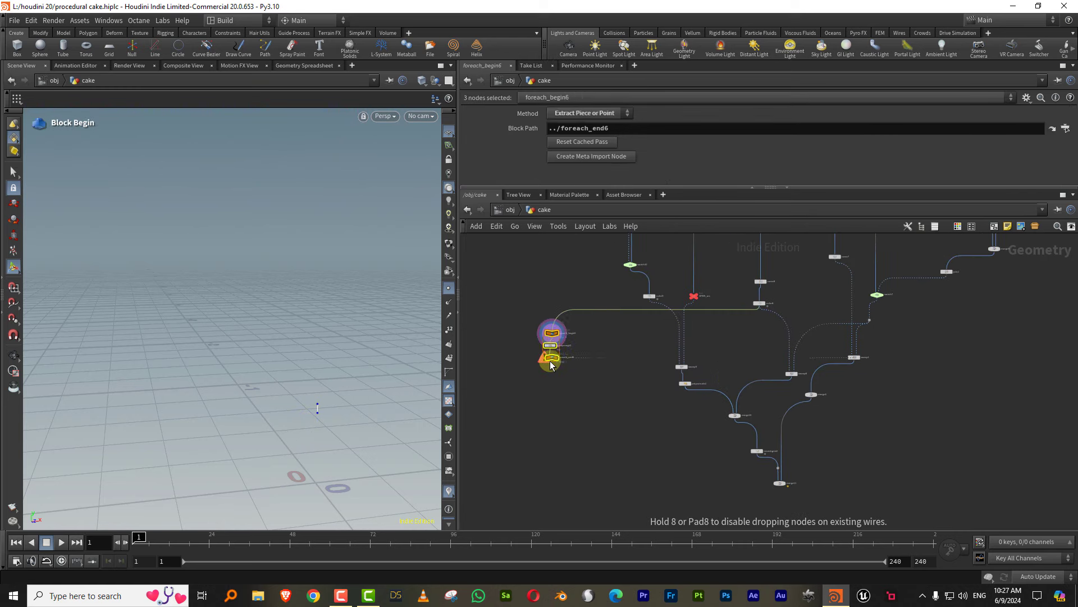
pyautogui.scroll(2, 601, 368)
pyautogui.scroll(2, 669, 353)
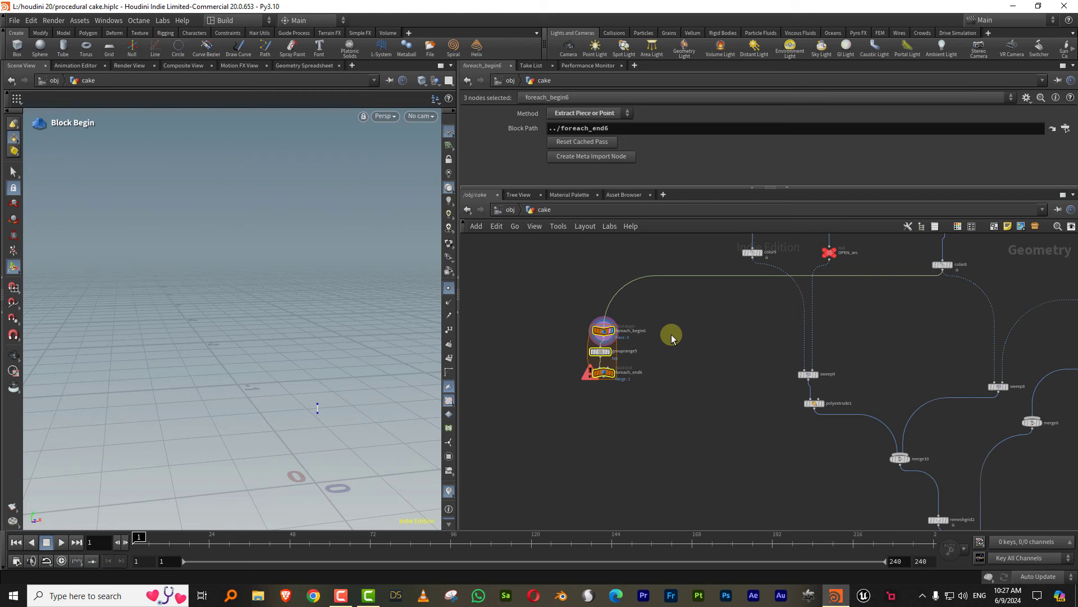
pyautogui.scroll(-1, 626, 397)
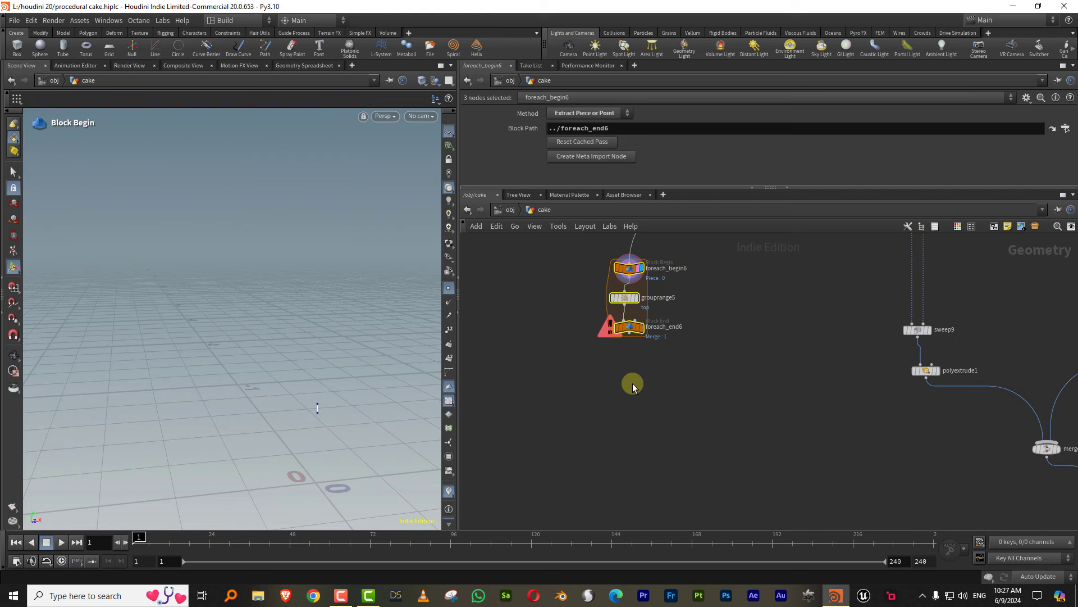
pyautogui.moveTo(630, 380); pyautogui.dragTo(739, 415, button='middle')
pyautogui.click(717, 440)
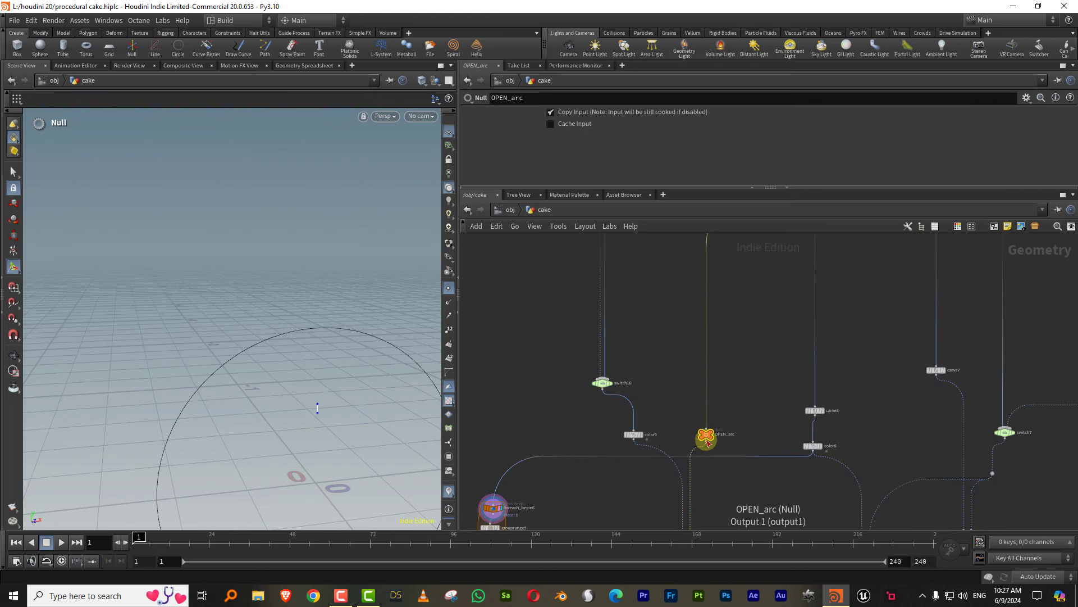
pyautogui.scroll(-2, 676, 405)
pyautogui.moveTo(672, 368); pyautogui.dragTo(637, 397, button='middle')
pyautogui.scroll(1, 637, 397)
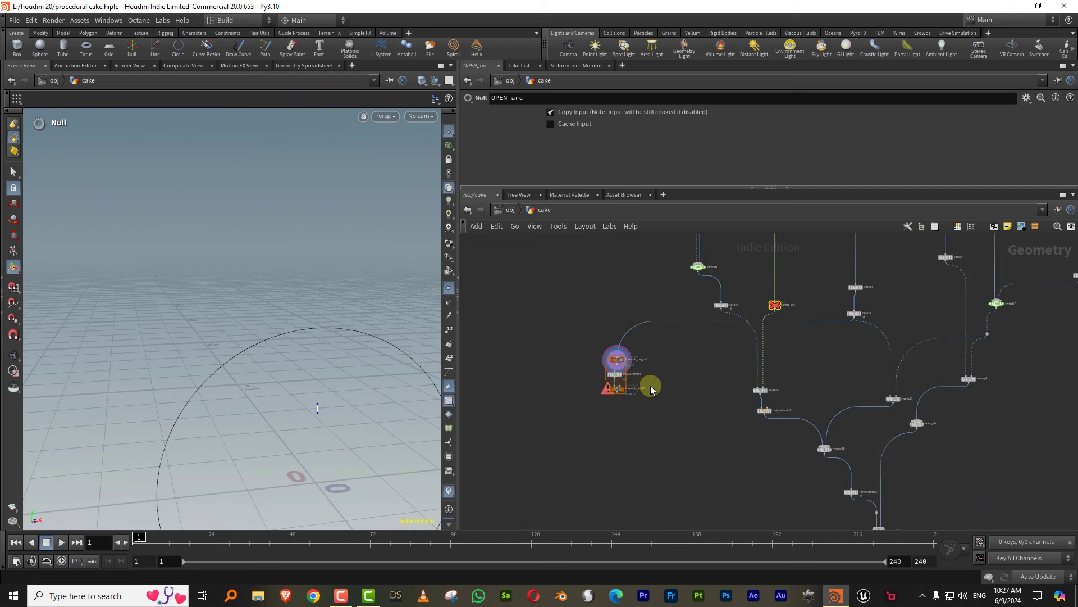
pyautogui.scroll(2, 650, 393)
# Add copytopoints4 fed by foreach_end6, with Target Points set to 'top'
pyautogui.press('Tab')
pyautogui.write('c')
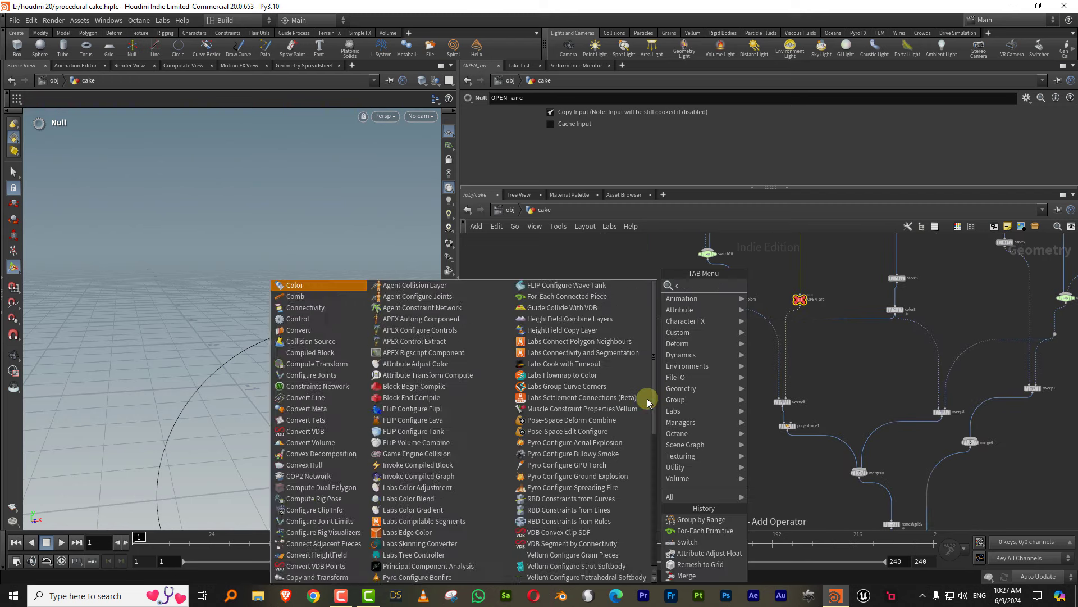
pyautogui.write('opy')
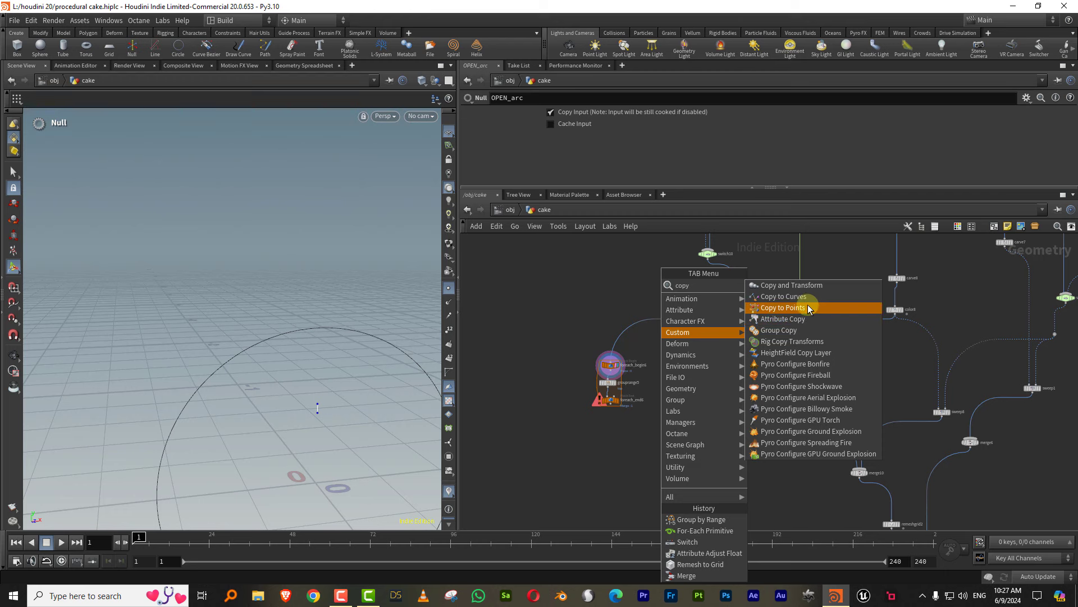
pyautogui.click(808, 307)
pyautogui.click(646, 445)
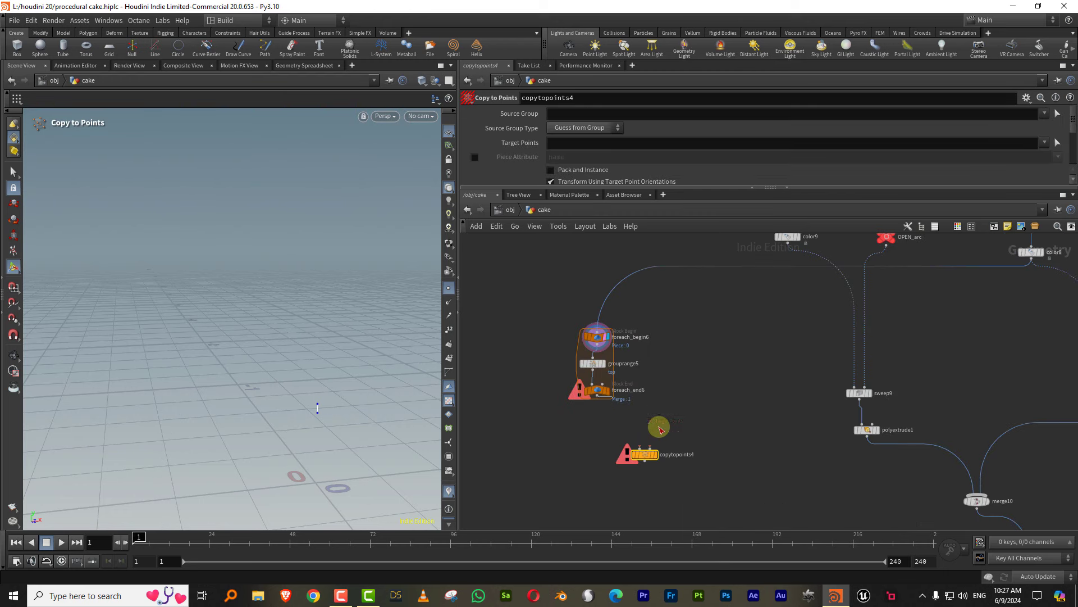
pyautogui.moveTo(601, 408); pyautogui.dragTo(693, 421)
pyautogui.click(581, 142)
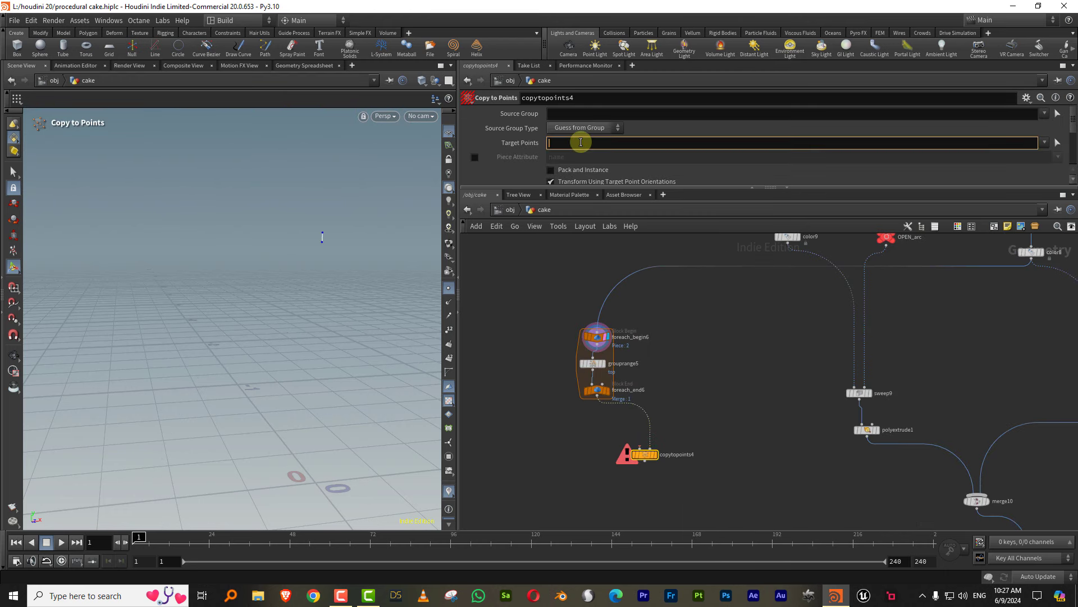
pyautogui.write('top')
pyautogui.press('Return')
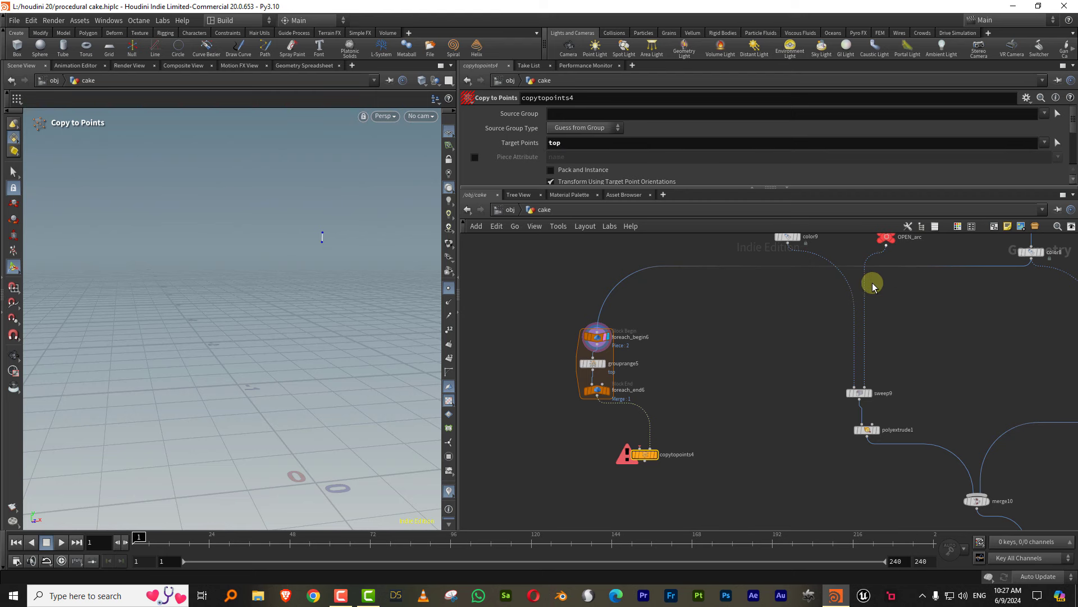
# Wire OPEN_arc into copytopoints4 through a dot and display the copied circles
pyautogui.keyDown('alt'); pyautogui.click(864, 306); pyautogui.keyUp('alt')
pyautogui.click(865, 313)
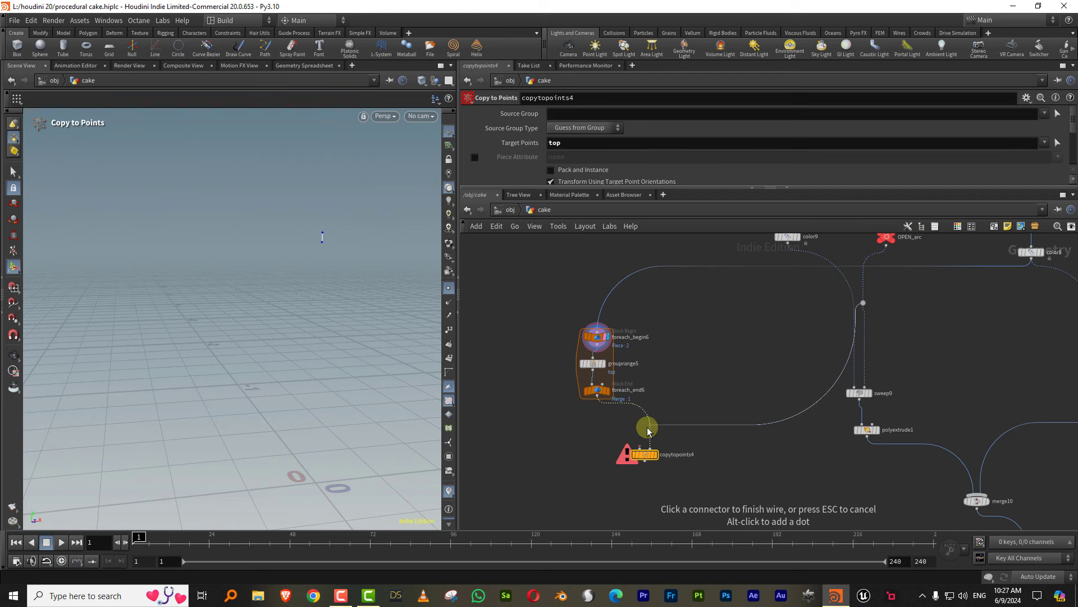
pyautogui.click(638, 449)
pyautogui.scroll(3, 650, 454)
pyautogui.click(651, 453)
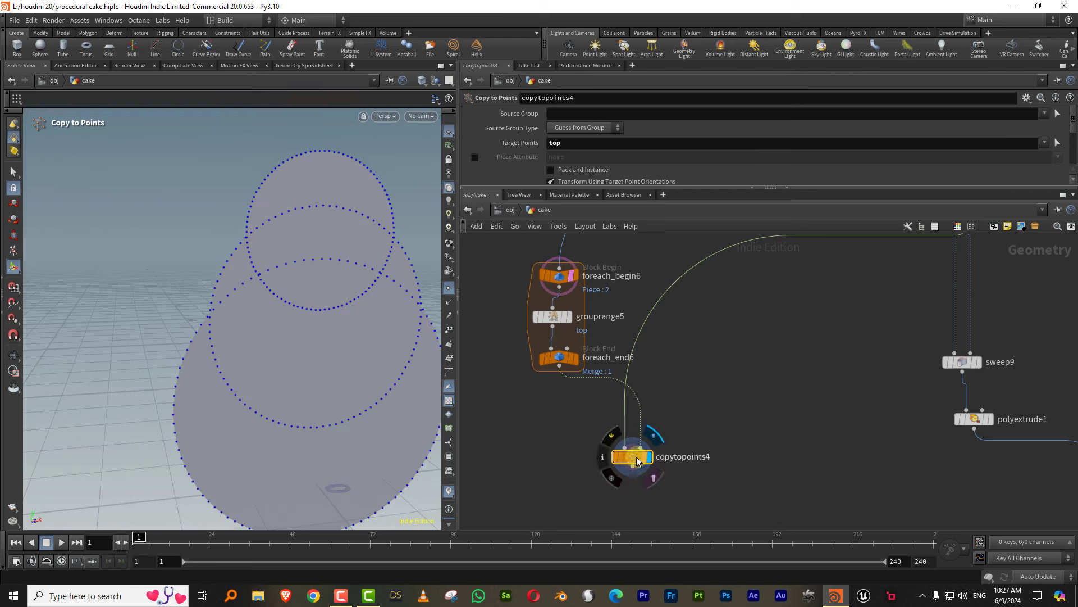
pyautogui.moveTo(650, 454); pyautogui.dragTo(657, 463)
pyautogui.scroll(-2, 707, 421)
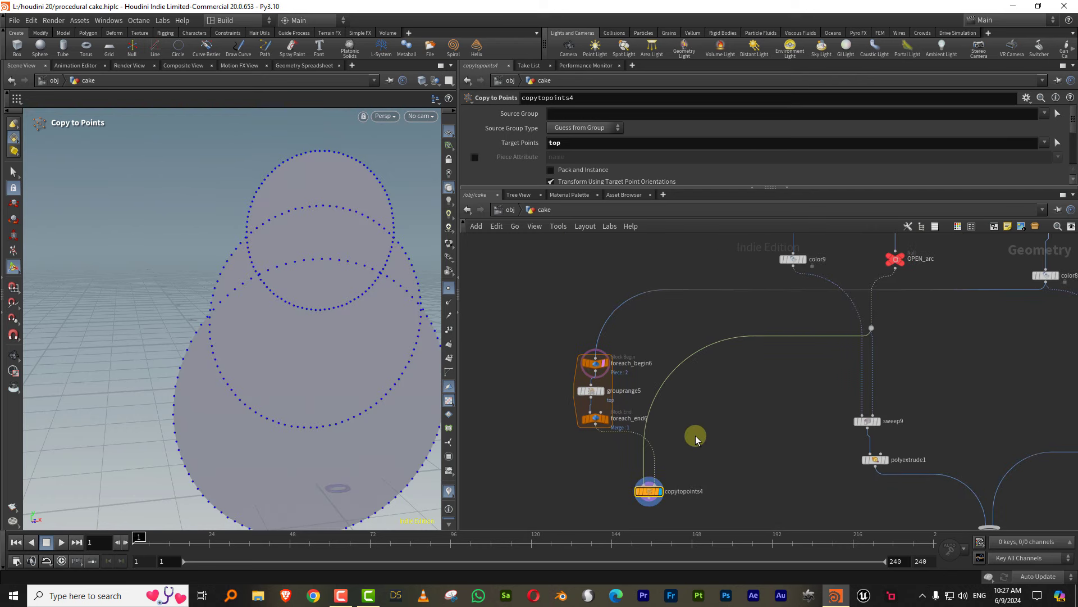
# Insert a Transform node on the arc's wire into copytopoints4
pyautogui.press('Tab')
pyautogui.write('tra')
pyautogui.click(817, 307)
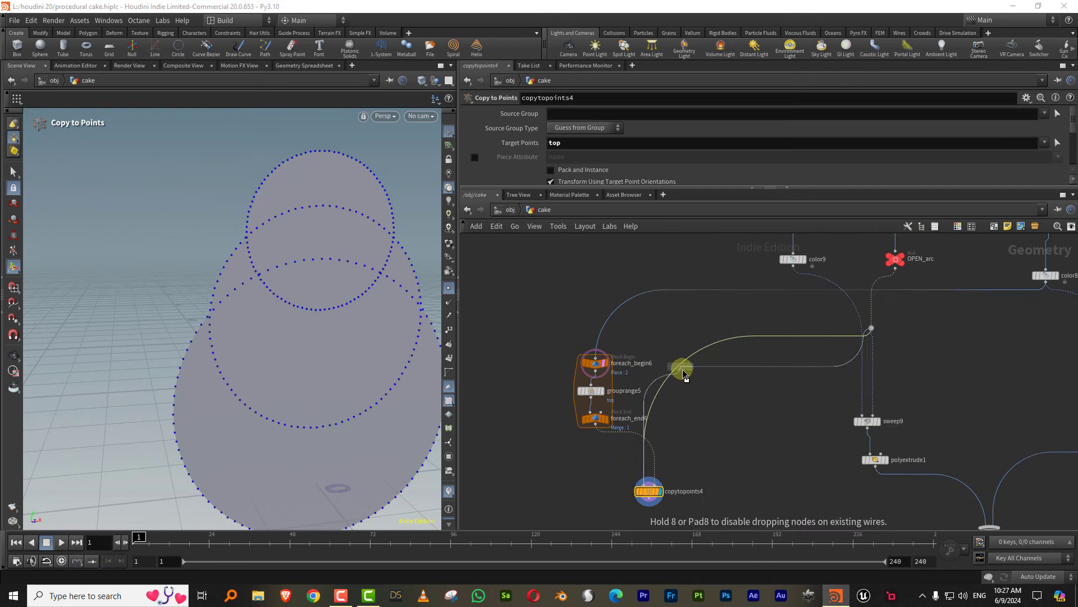
pyautogui.click(674, 367)
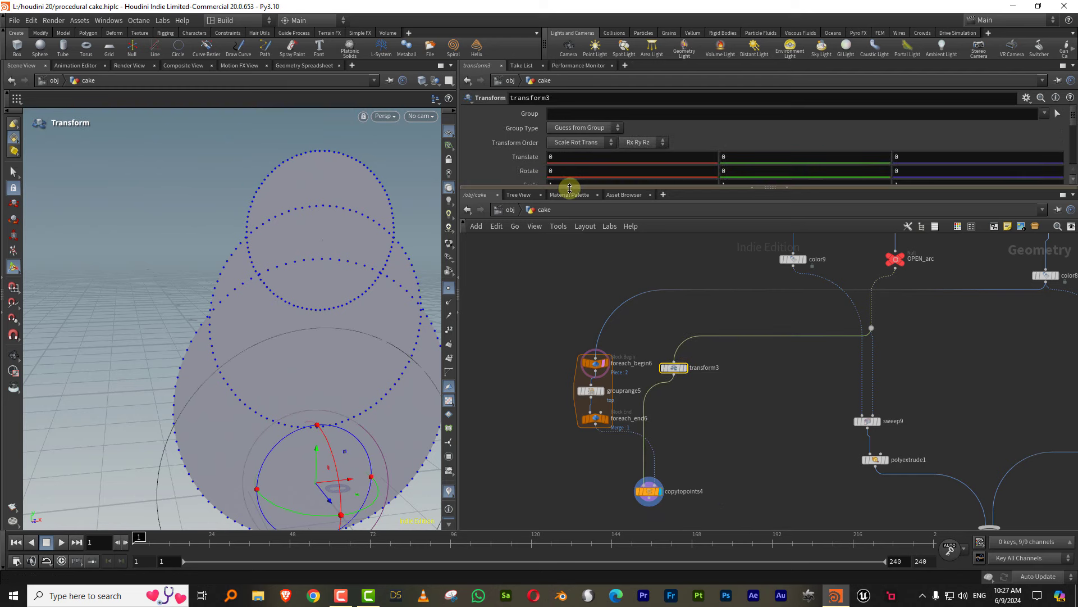
# Enter -90 in transform3's Rotate X field and frame the whole network
pyautogui.moveTo(571, 204); pyautogui.dragTo(568, 273)
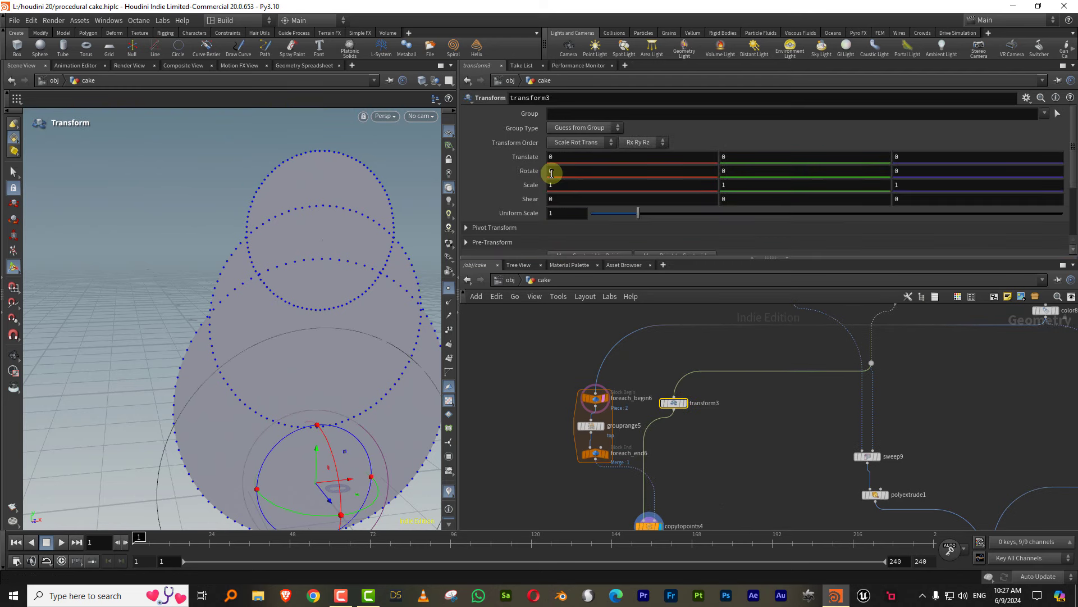
pyautogui.write('-90')
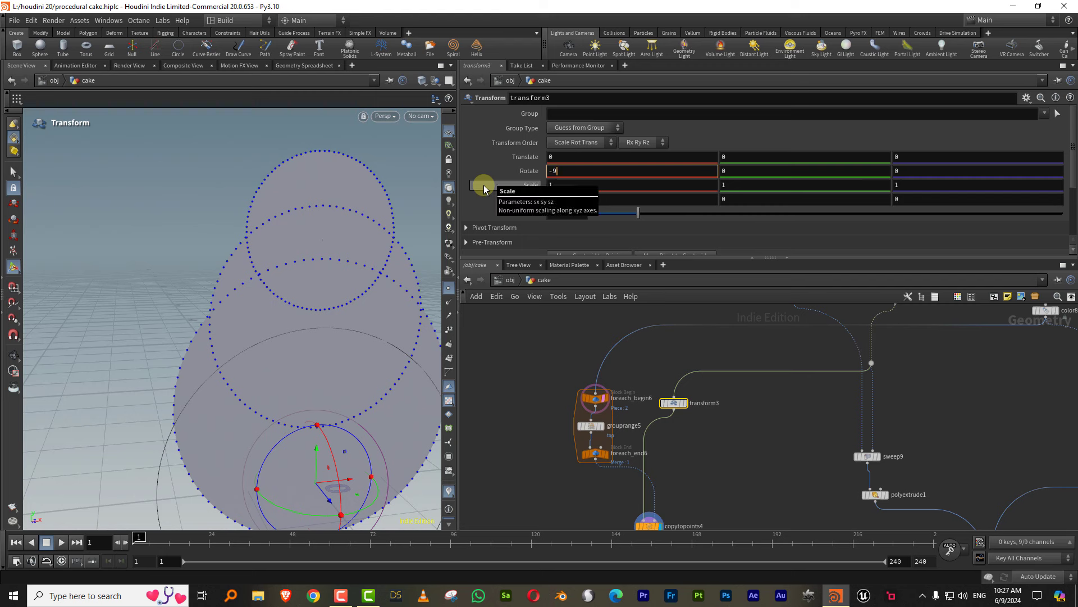
pyautogui.press('Tab')
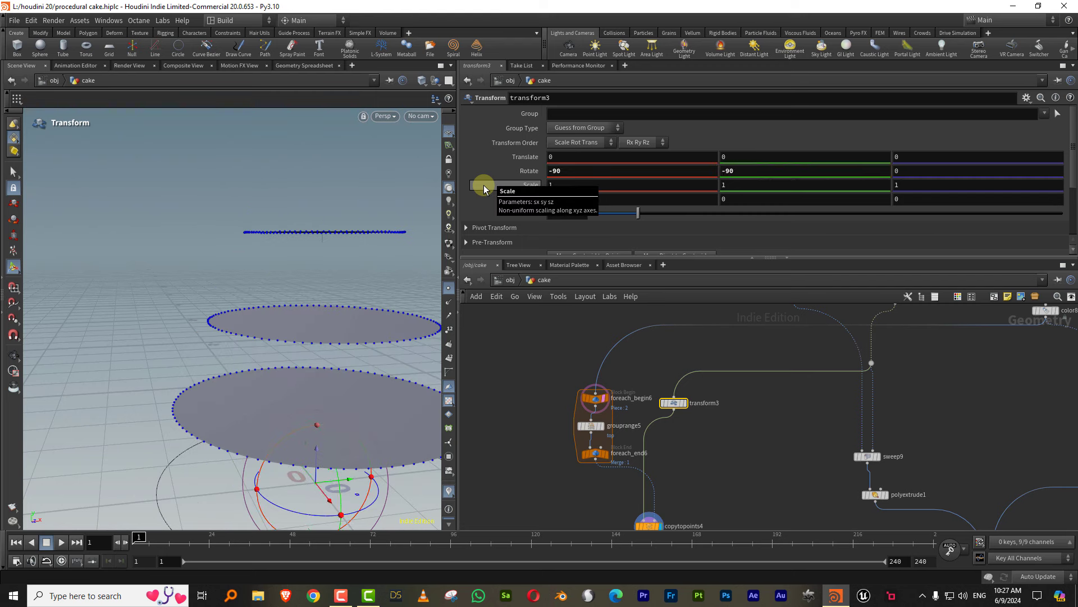
pyautogui.press('h')
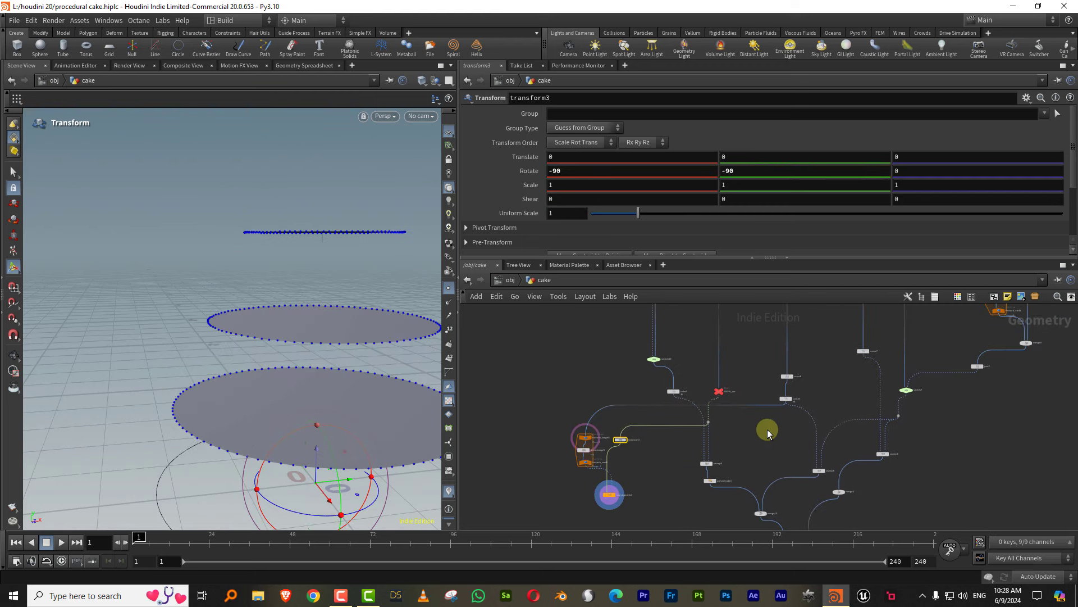
pyautogui.scroll(-3, 769, 433)
# Set switch7 to pass its second input and orbit to inspect the new circles
pyautogui.click(837, 433)
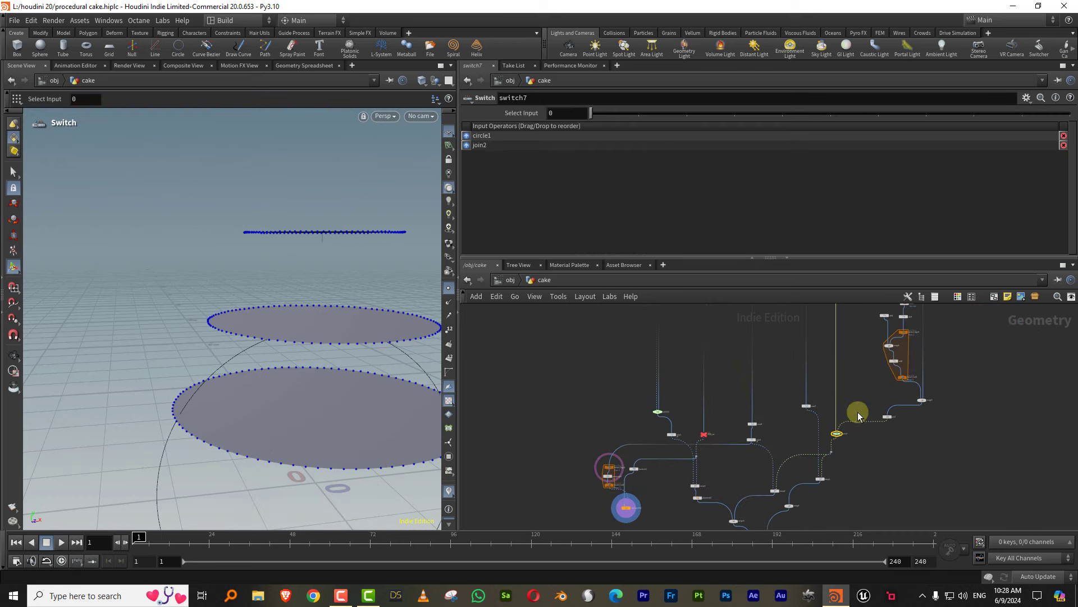
pyautogui.click(638, 113)
pyautogui.press('Escape')
pyautogui.moveTo(385, 282); pyautogui.dragTo(400, 330)
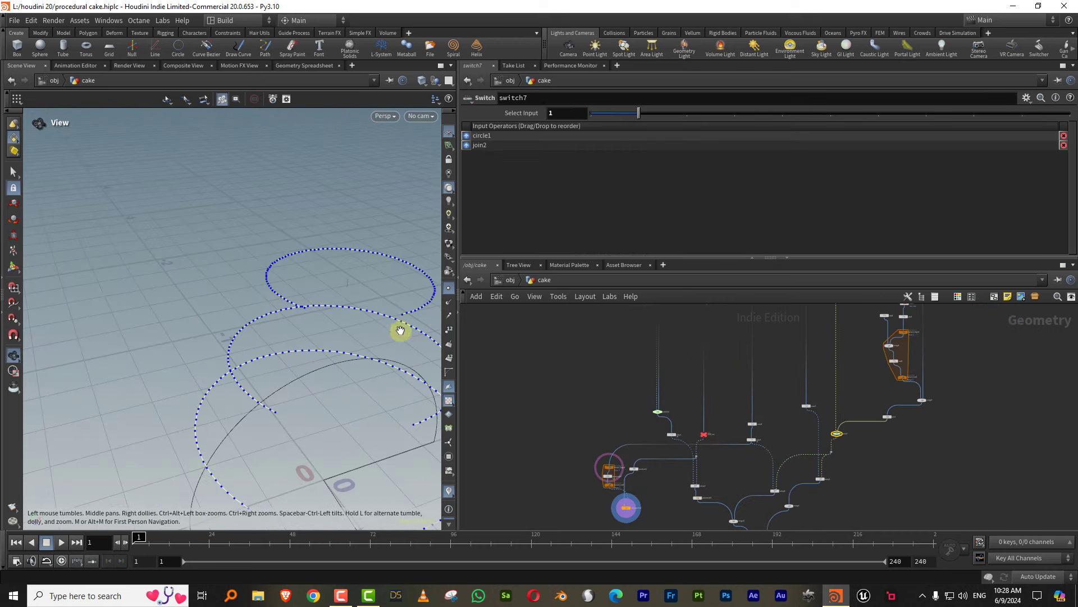
pyautogui.press('Return')
pyautogui.scroll(3, 765, 378)
pyautogui.scroll(3, 746, 409)
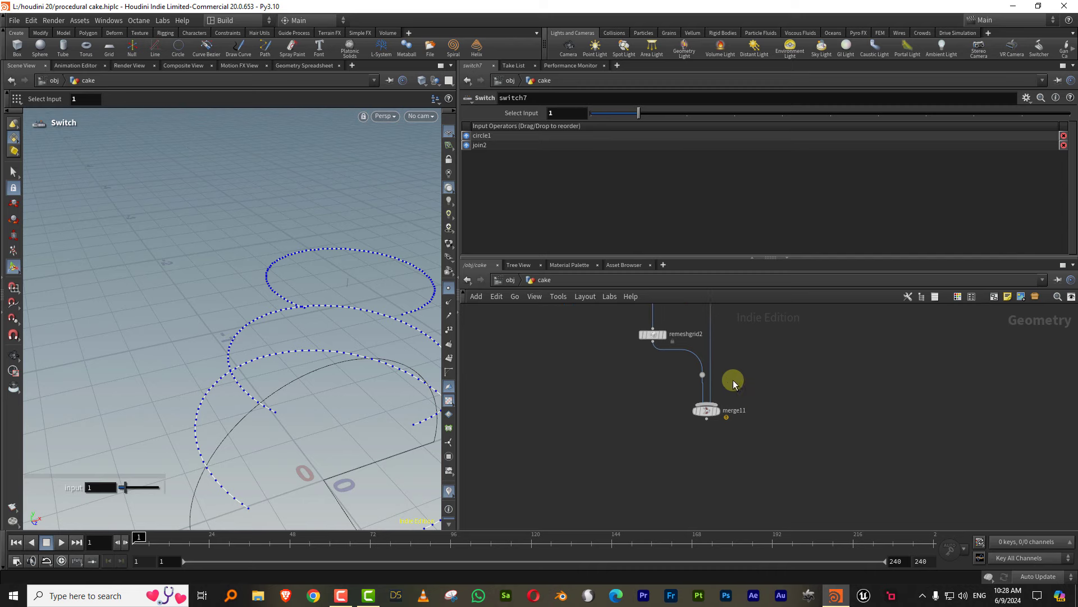
pyautogui.scroll(2, 733, 384)
pyautogui.scroll(2, 737, 405)
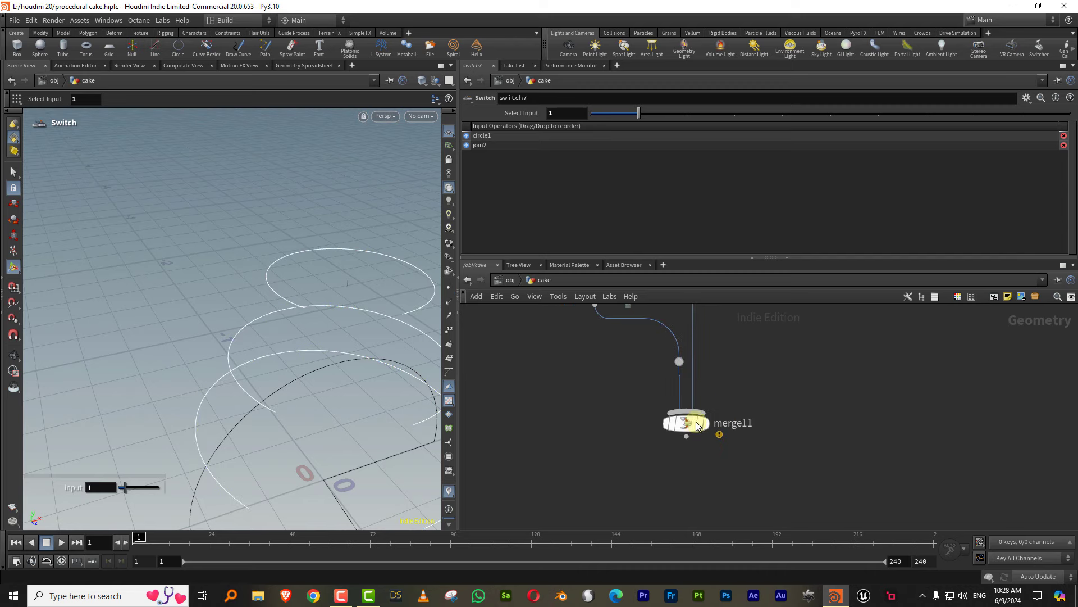
# Display merge11's combined wireframe cake with the copied rings
pyautogui.click(702, 423)
pyautogui.moveTo(388, 376); pyautogui.dragTo(354, 365)
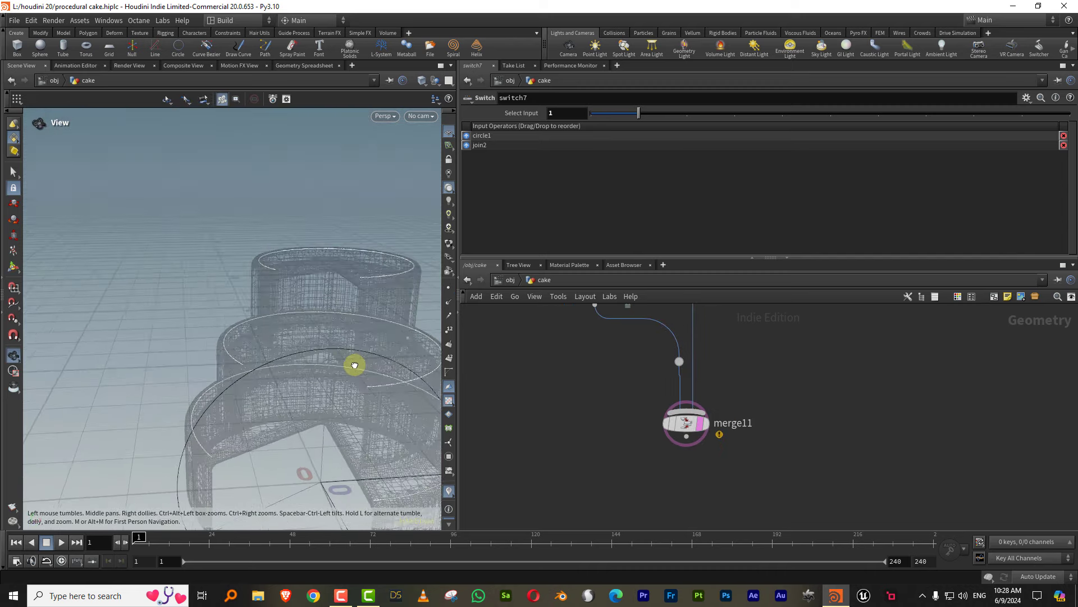
pyautogui.moveTo(523, 395); pyautogui.dragTo(692, 453, button='middle')
pyautogui.scroll(-5, 692, 453)
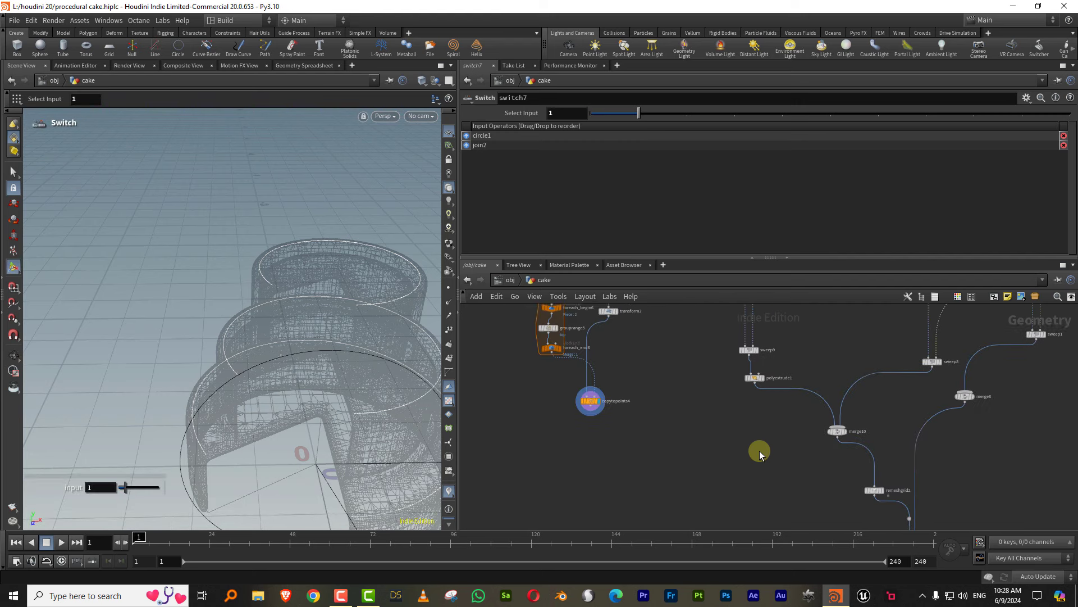
pyautogui.scroll(1, 666, 409)
# Try 90 on transform3's Rotate X, then restore it to -90
pyautogui.click(629, 429)
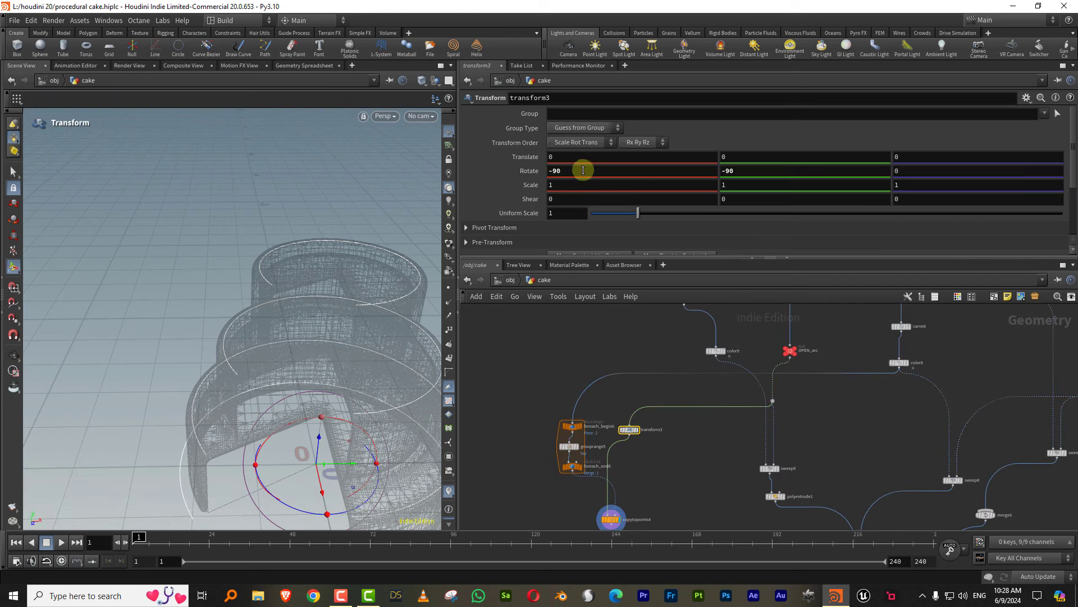
pyautogui.doubleClick(583, 170)
pyautogui.write('90')
pyautogui.press('Return')
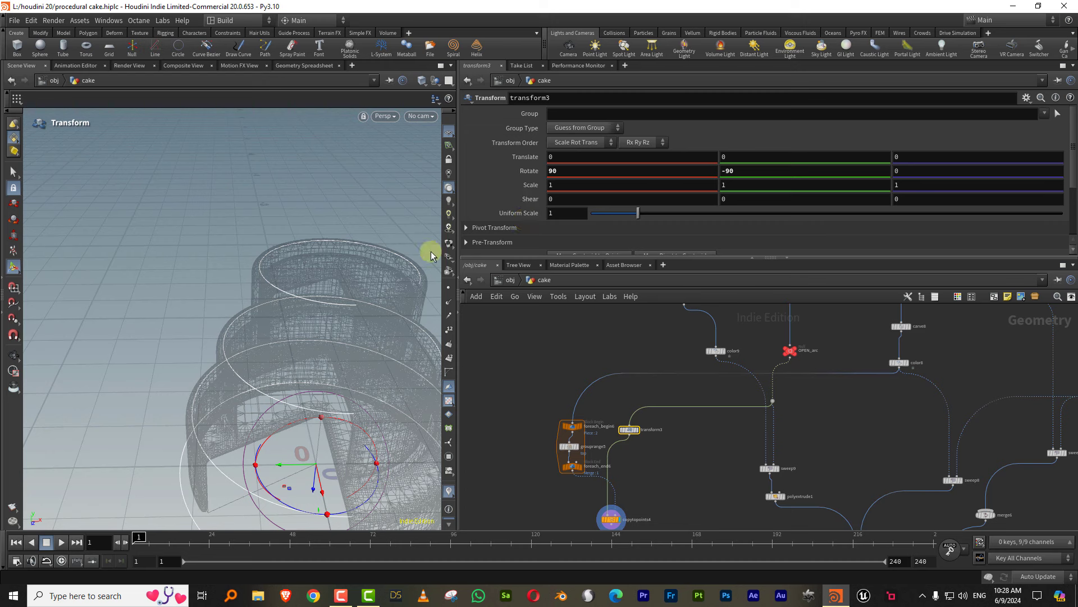
pyautogui.doubleClick(580, 169)
pyautogui.write('-90')
pyautogui.press('Return')
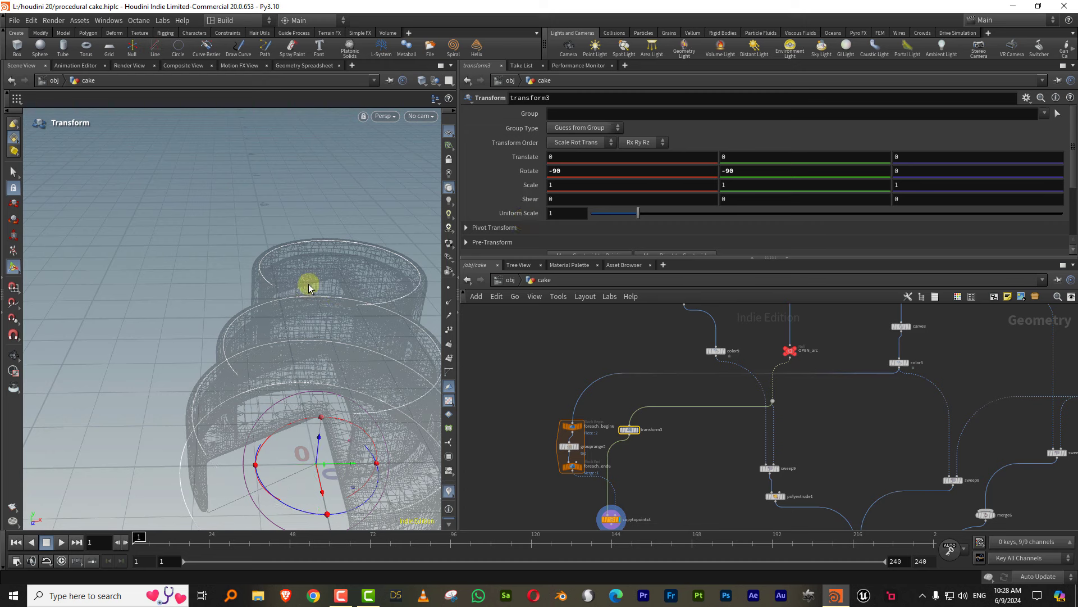
pyautogui.scroll(3, 332, 273)
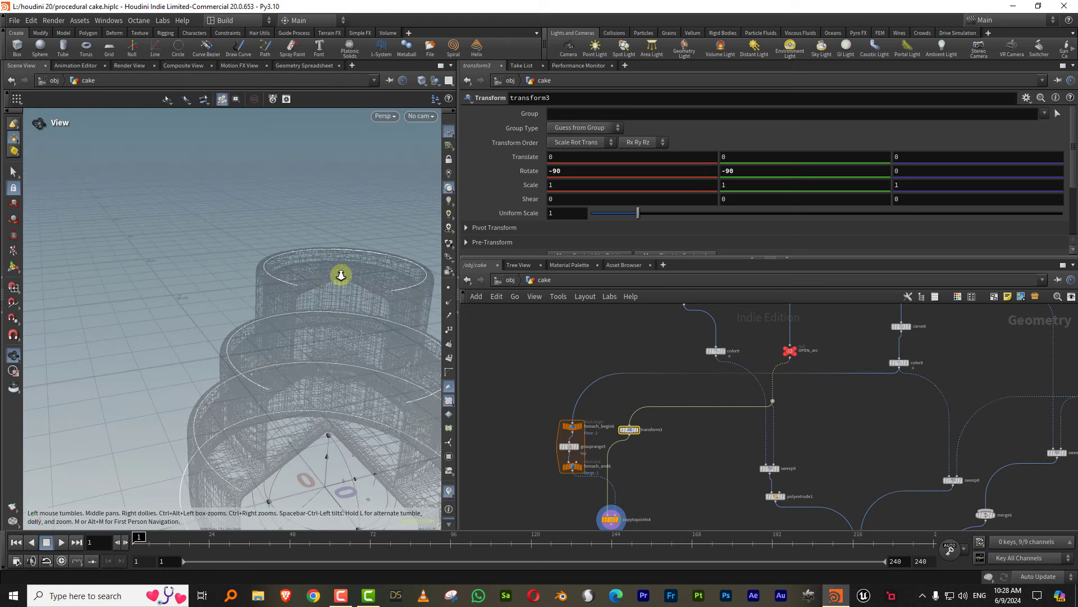
pyautogui.scroll(2, 657, 423)
pyautogui.scroll(1, 657, 423)
# Add an extra transform node and then delete it
pyautogui.press('Tab')
pyautogui.write('tra')
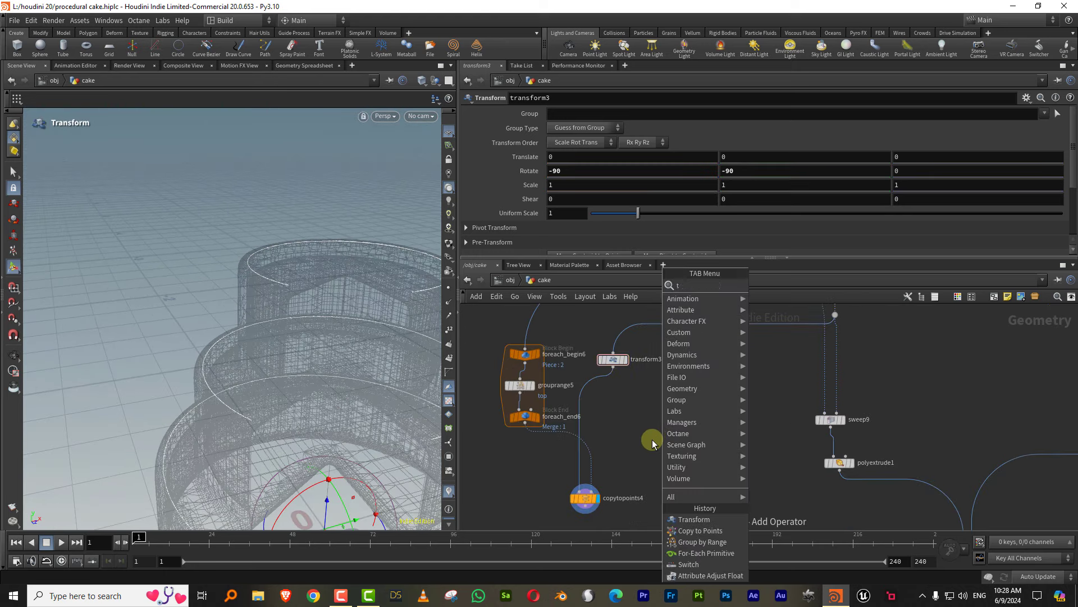
pyautogui.click(792, 309)
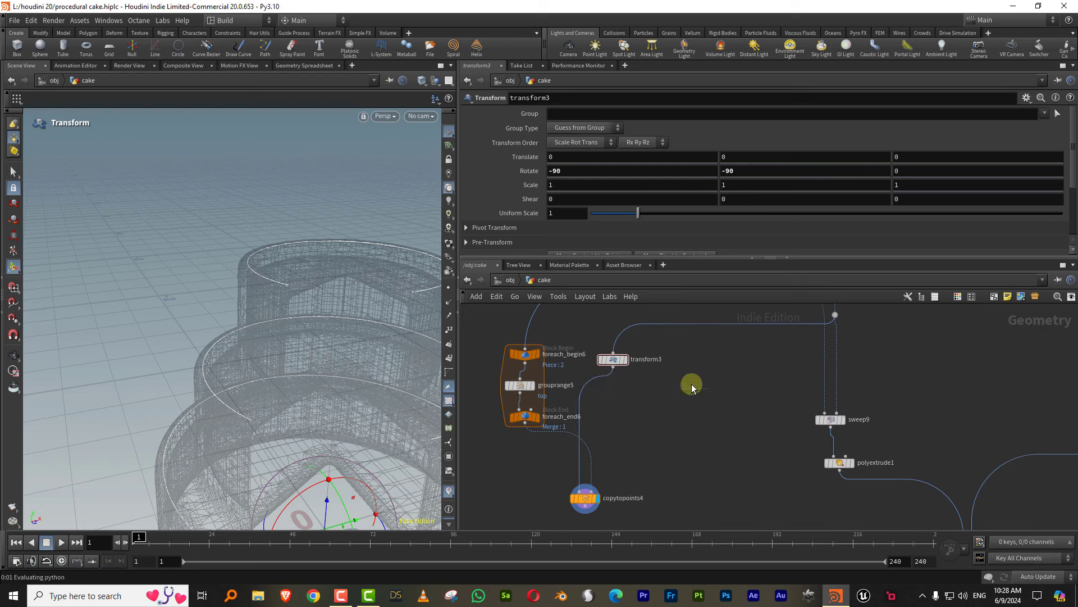
pyautogui.click(656, 431)
pyautogui.press('Delete')
# Rename transform3 to rotate_and_scale_circle and set its Uniform Scale to 0.93
pyautogui.click(615, 360)
pyautogui.write('rotate_and_scale_shape')
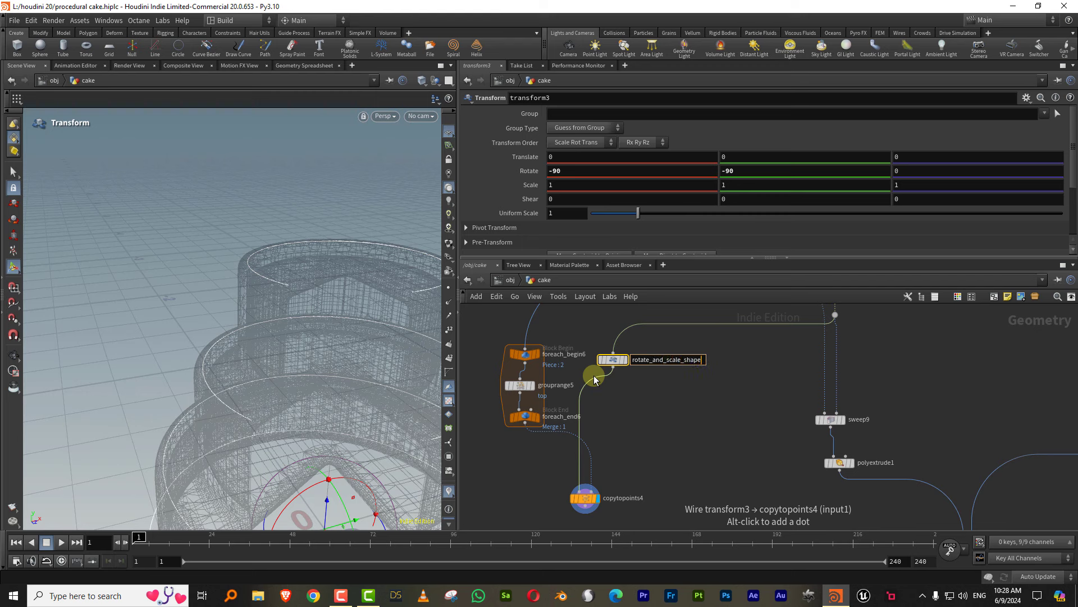
pyautogui.press('BackSpace')
pyautogui.press('BackSpace')
pyautogui.press('BackSpace')
pyautogui.write('circle')
pyautogui.press('Return')
pyautogui.press('c')
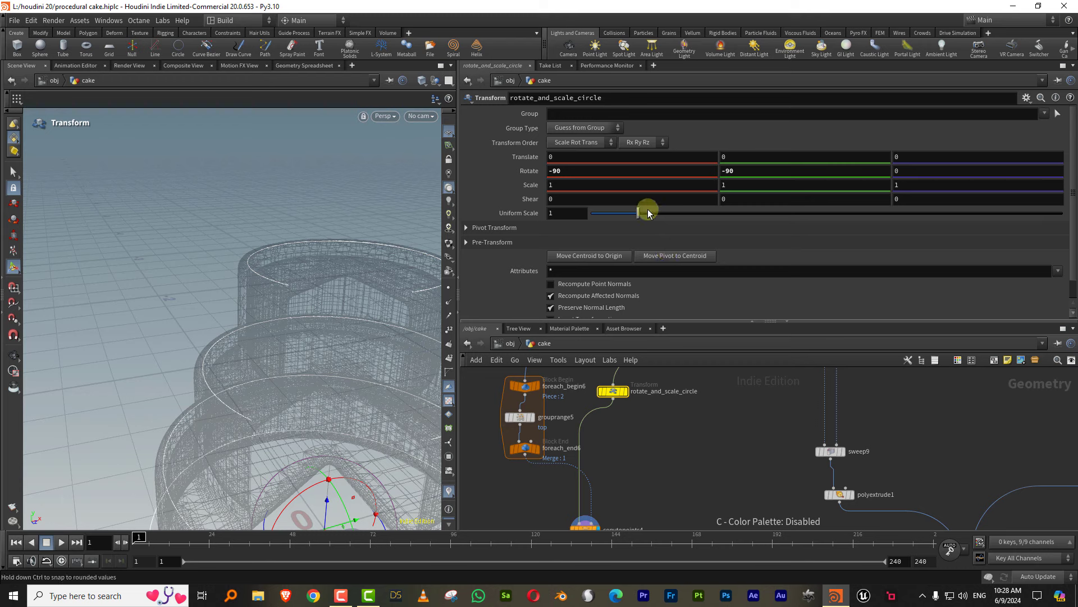
pyautogui.moveTo(637, 215); pyautogui.dragTo(634, 216)
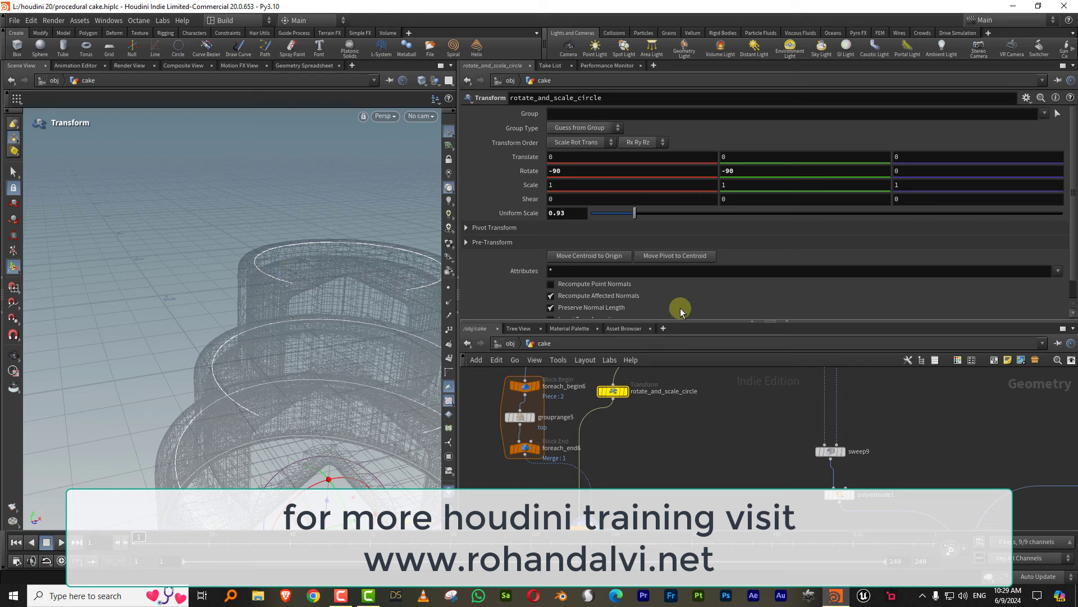
pyautogui.moveTo(691, 321); pyautogui.dragTo(691, 242)
pyautogui.scroll(2, 674, 348)
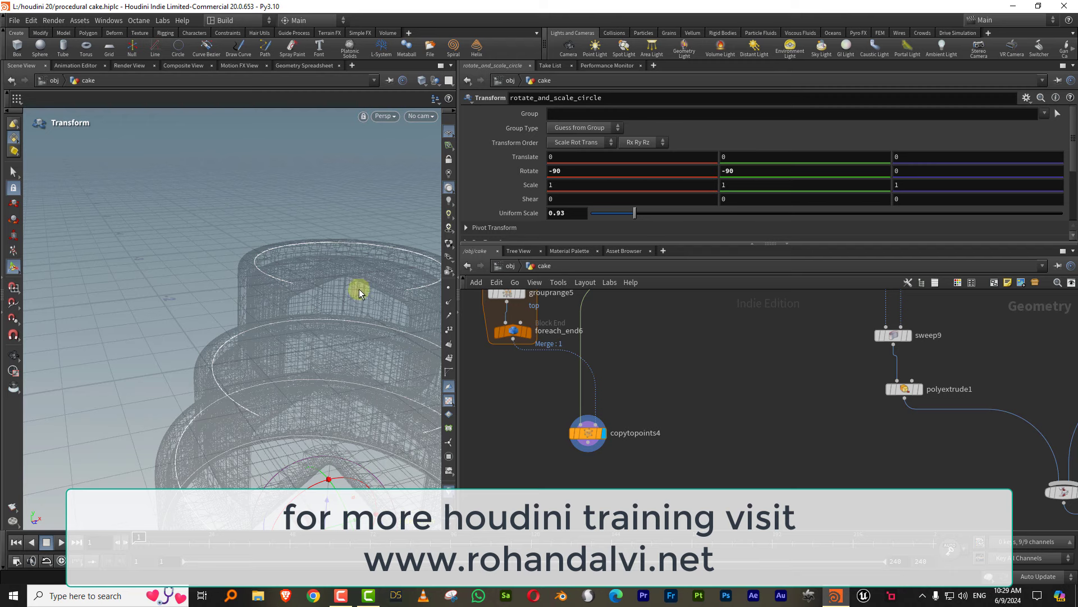
# Add a Labs Star node (star1) near copytopoints4 and display it
pyautogui.moveTo(667, 378); pyautogui.dragTo(691, 363, button='middle')
pyautogui.press('Tab')
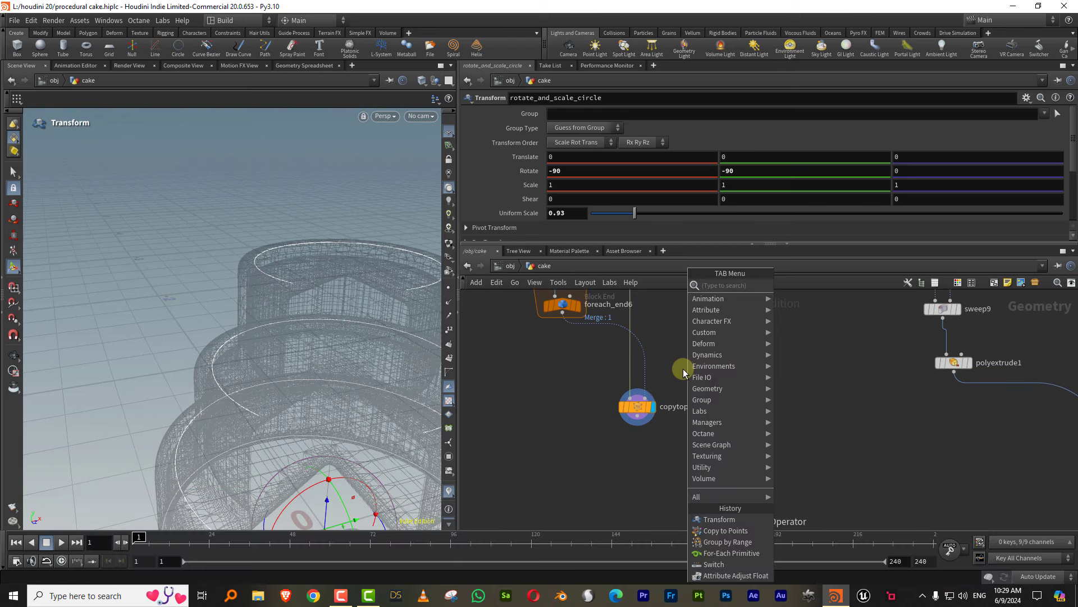
pyautogui.write('star')
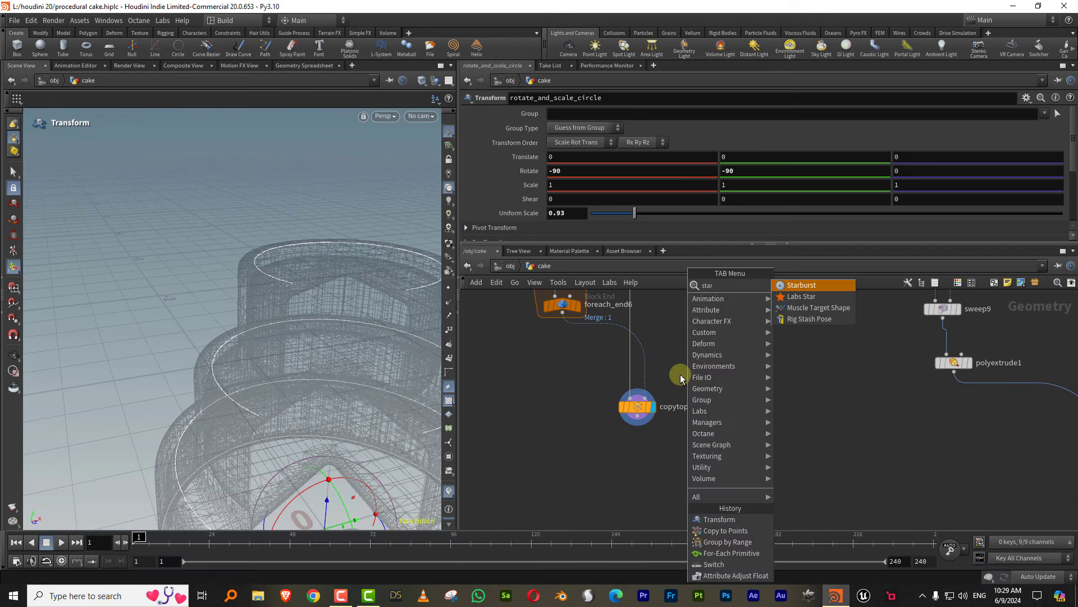
pyautogui.click(809, 286)
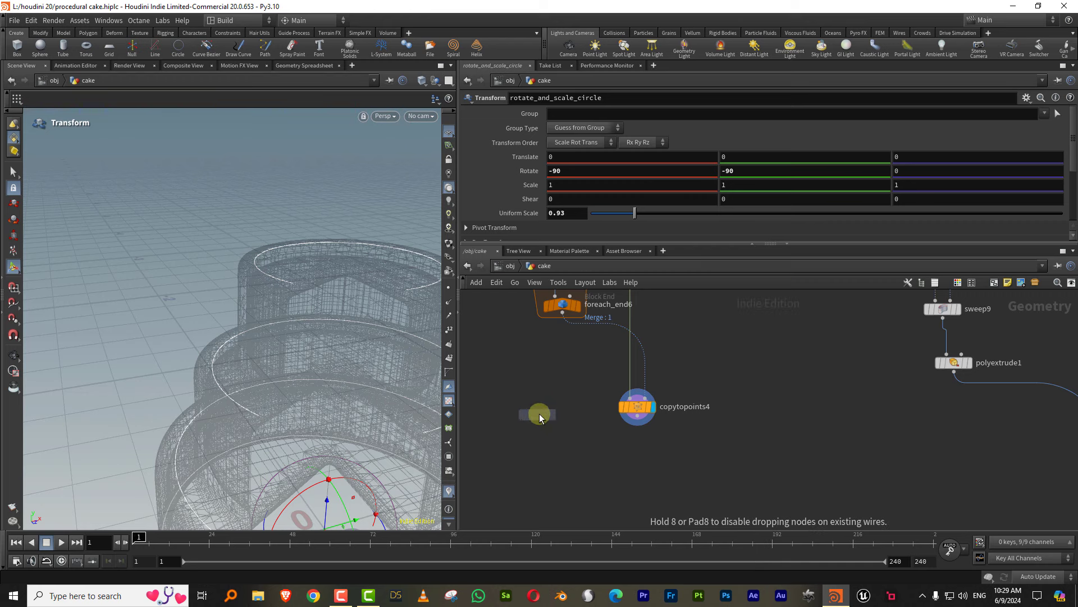
pyautogui.click(539, 415)
pyautogui.click(554, 419)
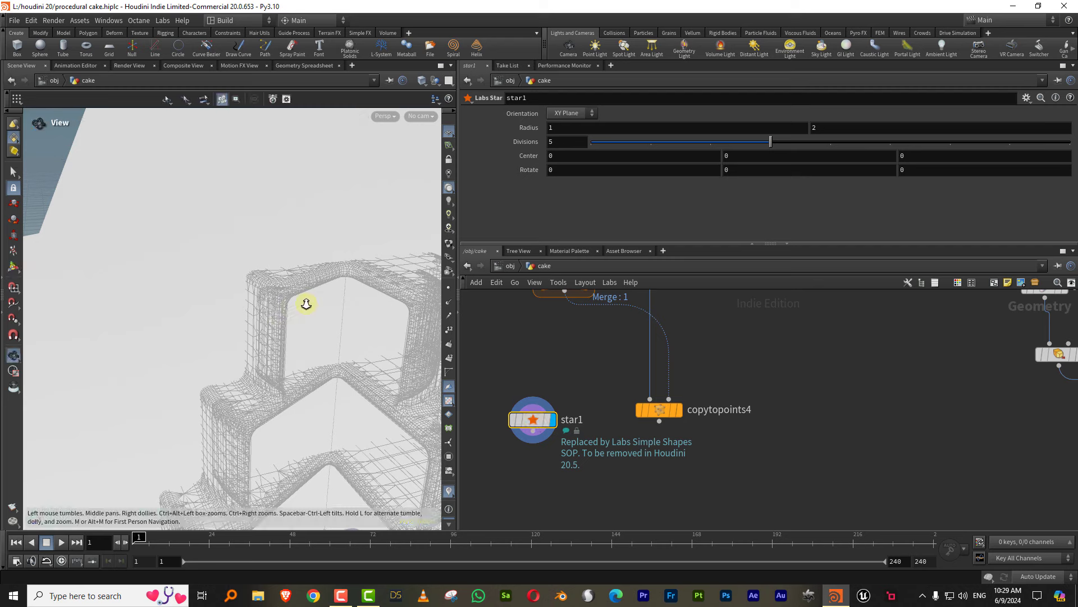
pyautogui.press('Return')
pyautogui.press('h')
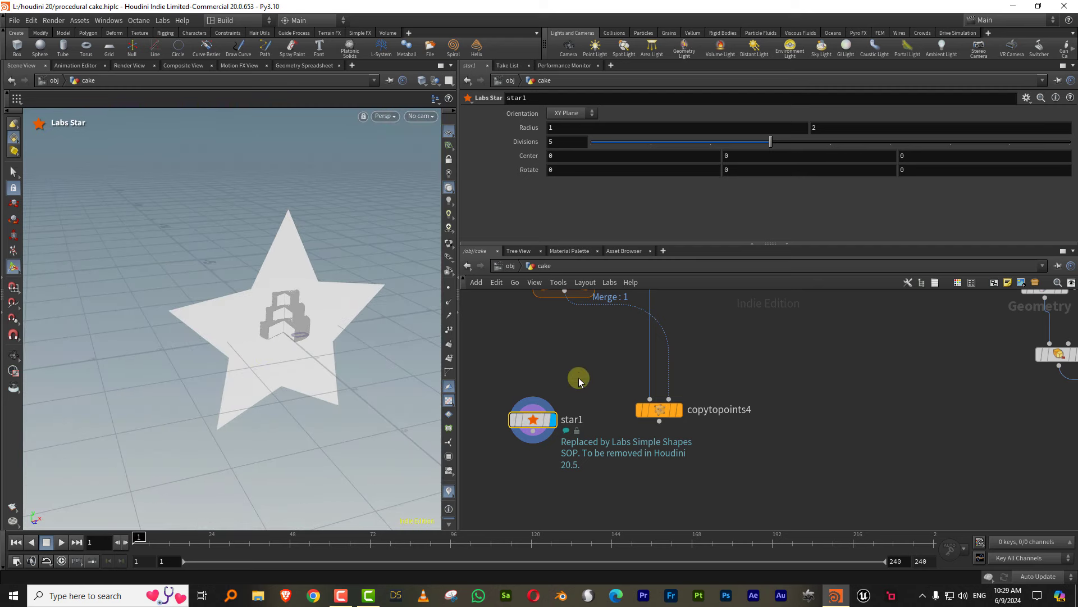
pyautogui.scroll(-1, 597, 428)
pyautogui.scroll(-1, 597, 422)
# Add sweep10, feeding copytopoints4 into input 1 and star1 as the cross-section profile
pyautogui.press('Tab')
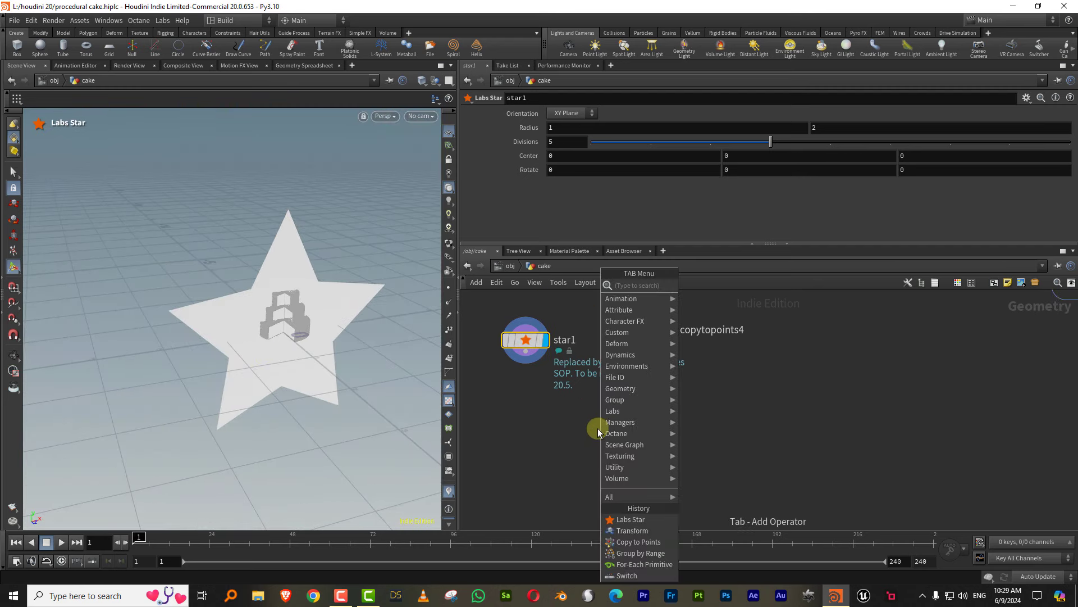
pyautogui.write('polyextrude')
pyautogui.press('Return')
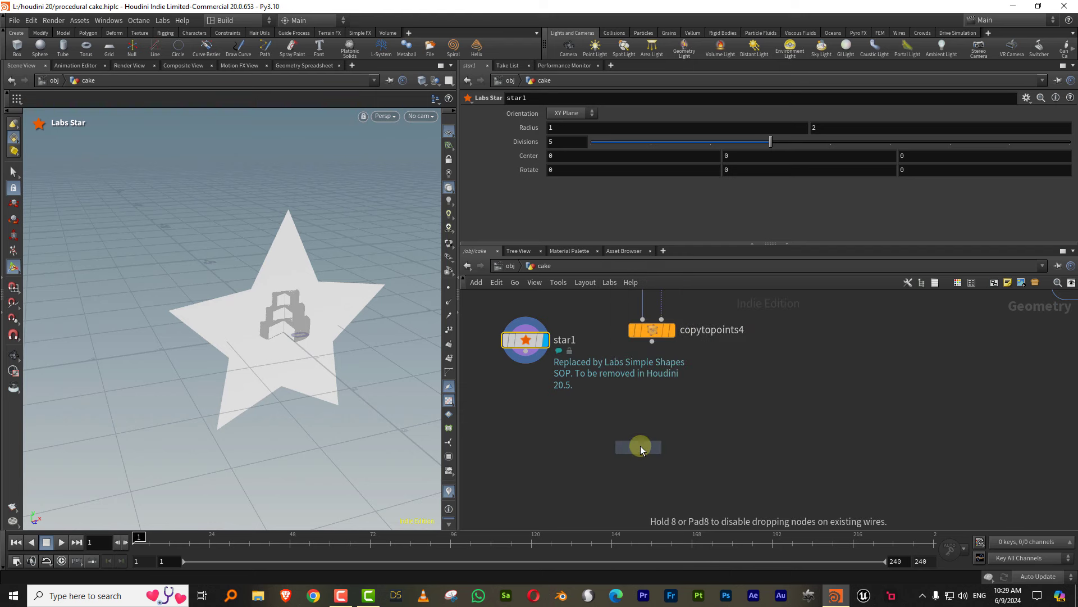
pyautogui.click(641, 450)
pyautogui.moveTo(525, 352); pyautogui.dragTo(646, 413)
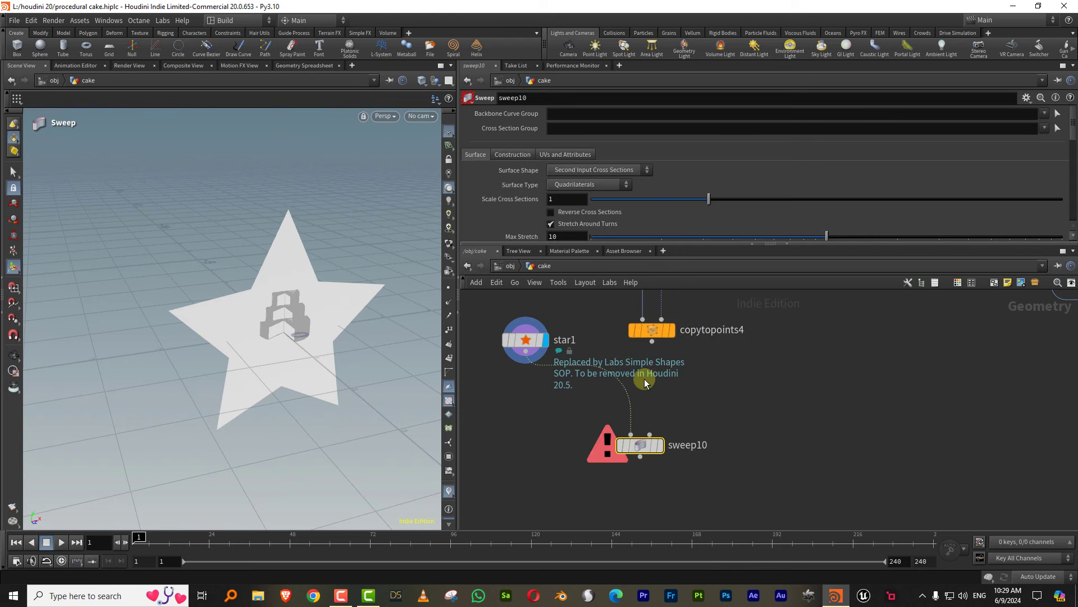
pyautogui.moveTo(525, 340); pyautogui.dragTo(757, 366)
pyautogui.moveTo(651, 341); pyautogui.dragTo(631, 434)
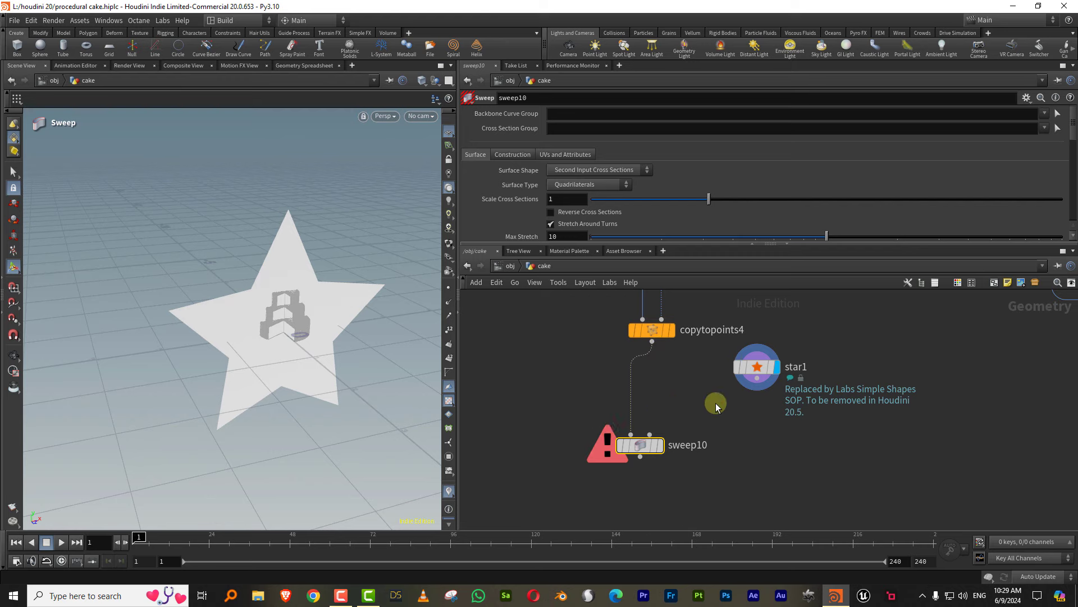
pyautogui.moveTo(716, 407); pyautogui.dragTo(758, 411)
# Scale sweep10's cross sections to 0.019 and raise star1's divisions to 6
pyautogui.moveTo(676, 199); pyautogui.dragTo(593, 199)
pyautogui.press('Escape')
pyautogui.scroll(5, 323, 270)
pyautogui.moveTo(333, 292); pyautogui.dragTo(327, 292)
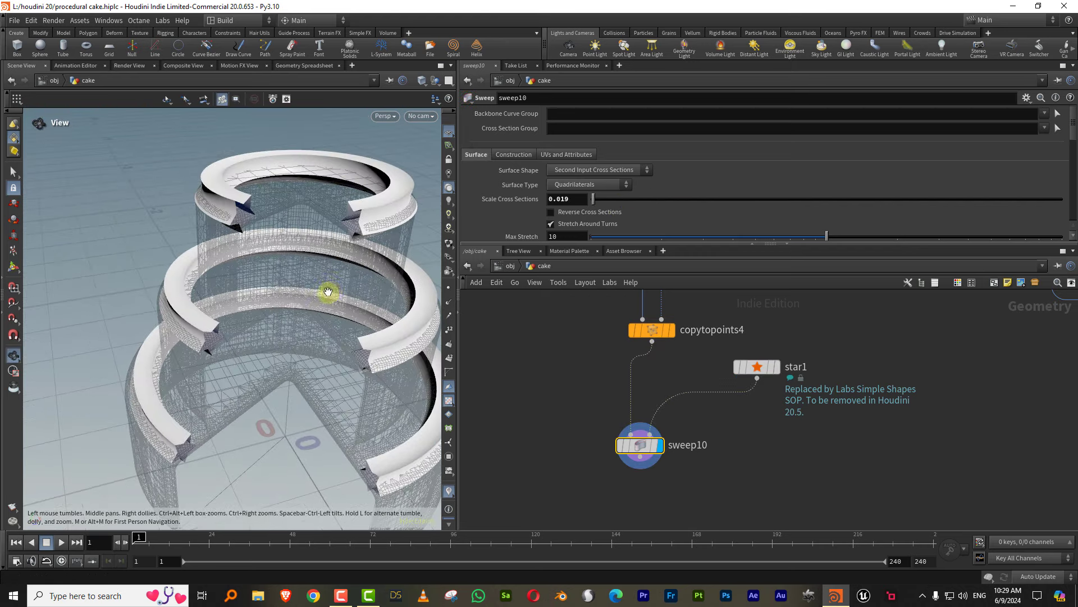
pyautogui.click(753, 365)
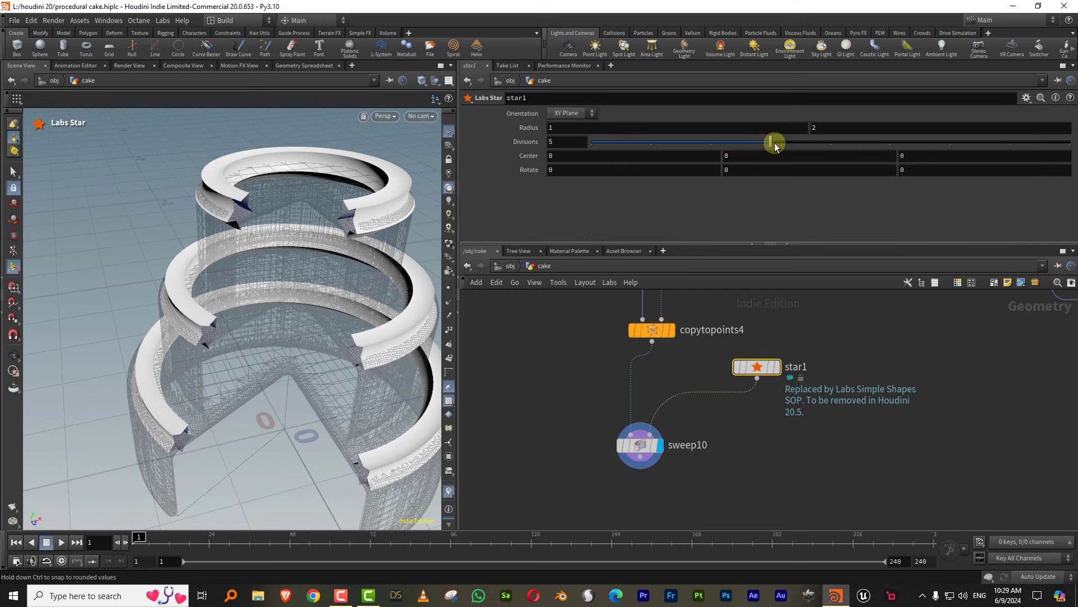
pyautogui.moveTo(775, 146); pyautogui.dragTo(834, 149)
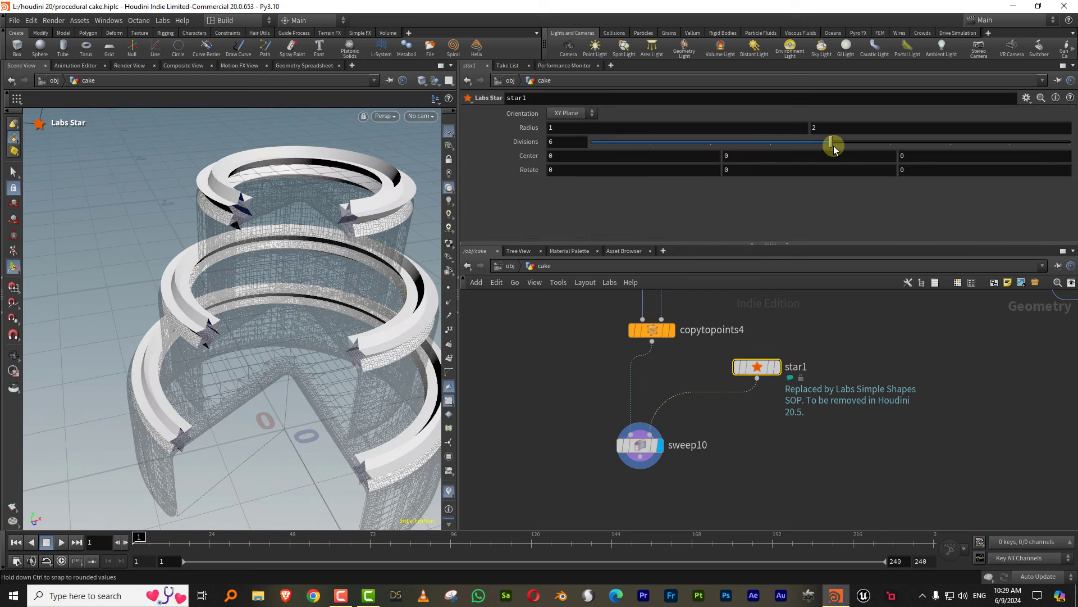
pyautogui.moveTo(717, 441); pyautogui.dragTo(594, 472)
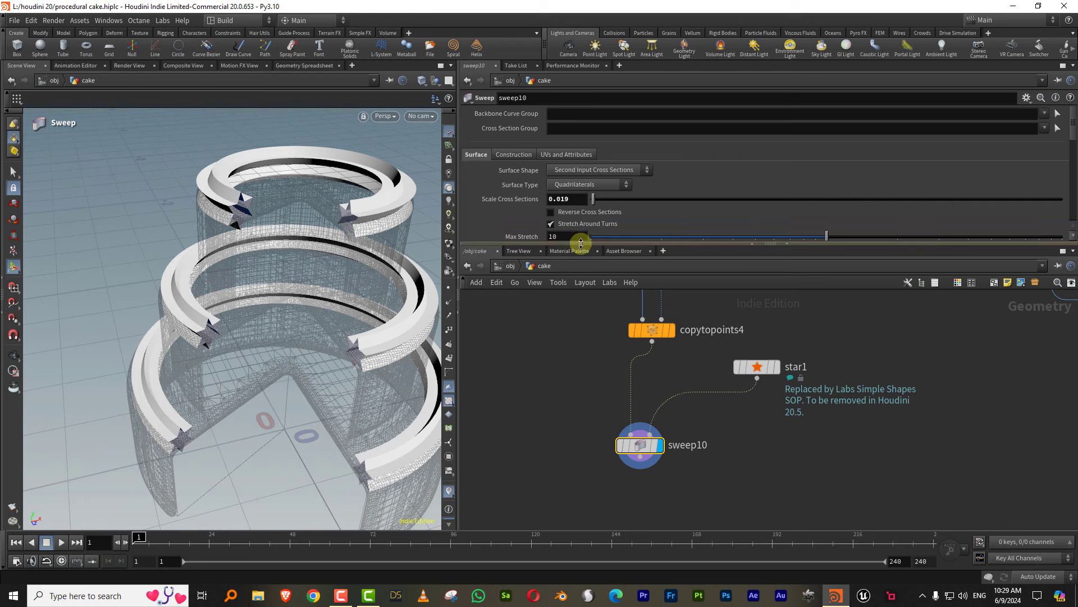
pyautogui.moveTo(581, 242); pyautogui.dragTo(581, 361)
# Set sweep10's End Cap Type to Single Polygon
pyautogui.click(584, 268)
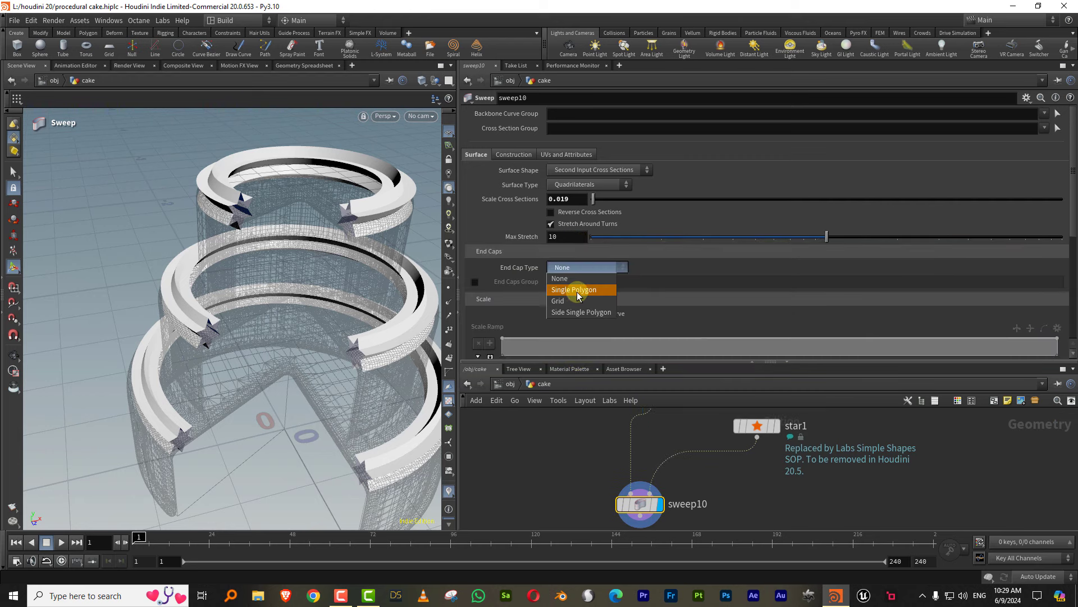
pyautogui.click(577, 291)
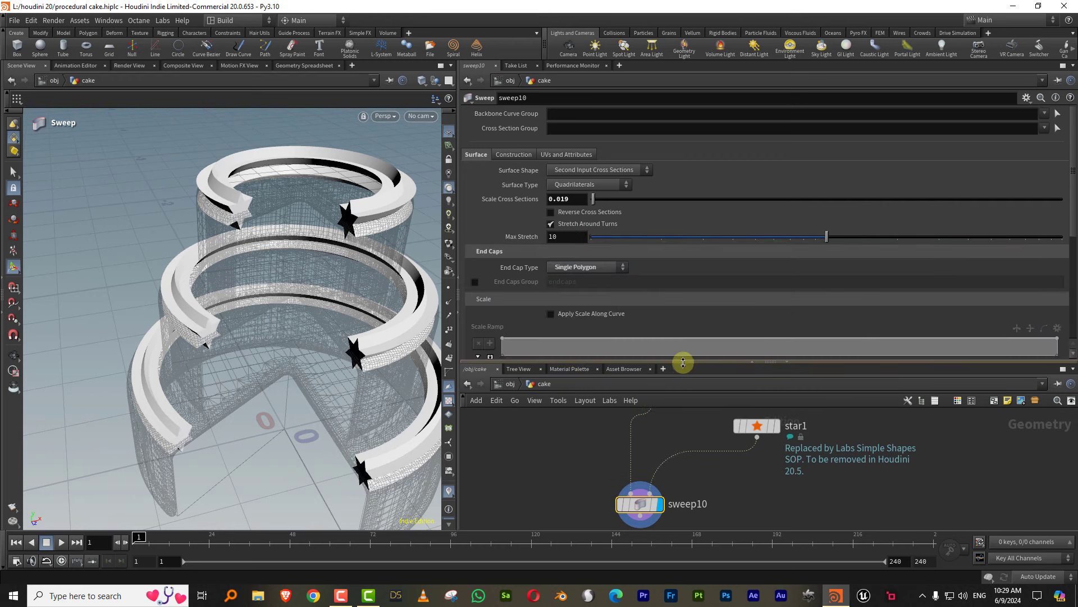
pyautogui.moveTo(682, 361); pyautogui.dragTo(680, 276)
pyautogui.click(449, 290)
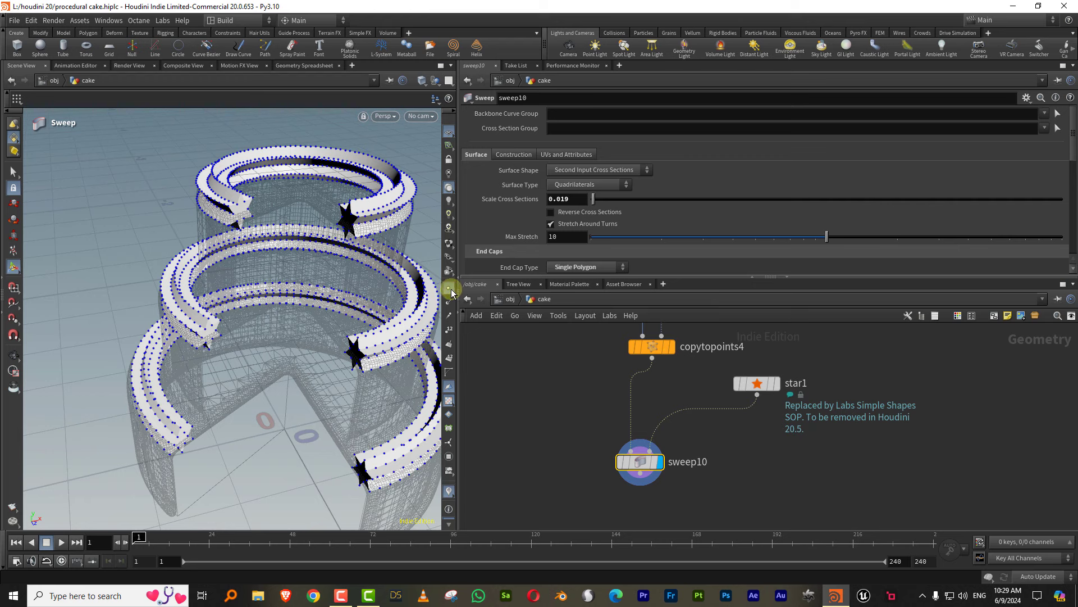
pyautogui.click(449, 290)
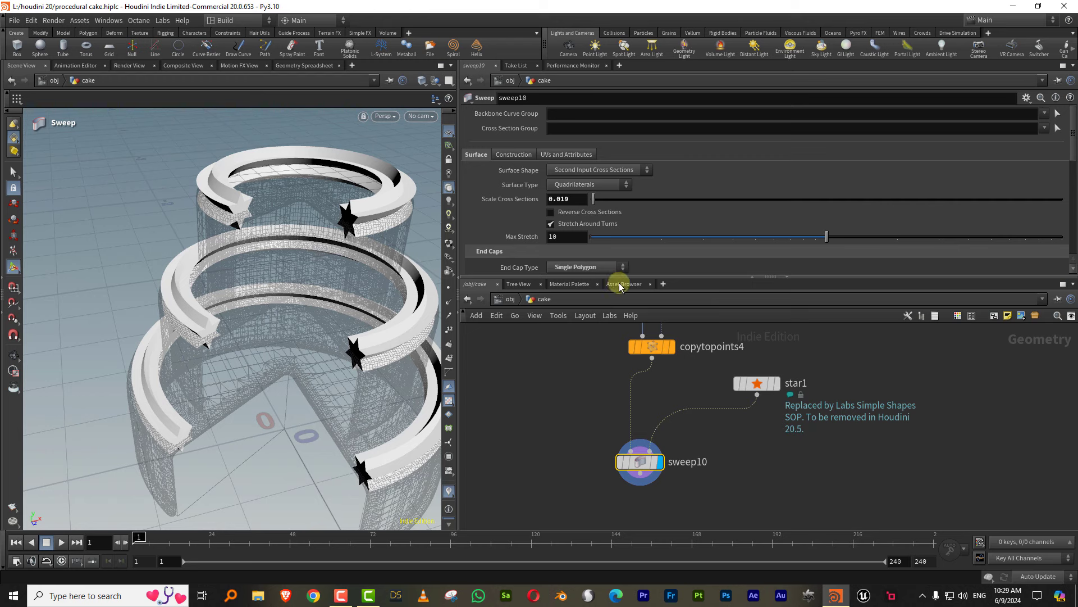
pyautogui.moveTo(620, 277); pyautogui.dragTo(1011, 382)
pyautogui.moveTo(1072, 252); pyautogui.dragTo(1061, 330)
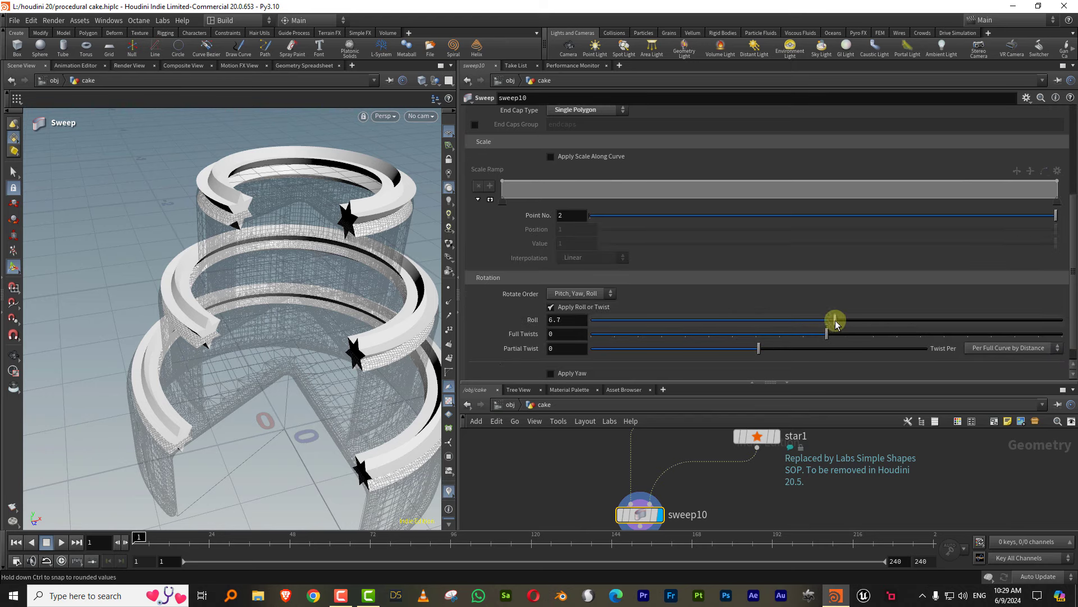
# Twist the piping with roll 7.5, 5 full twists and partial twist 43.3
pyautogui.moveTo(835, 323)
pyautogui.mouseDown()
pyautogui.moveTo(854, 321)
pyautogui.moveTo(770, 336)
pyautogui.moveTo(770, 348)
pyautogui.moveTo(910, 349)
pyautogui.moveTo(958, 364)
pyautogui.moveTo(800, 349)
pyautogui.moveTo(897, 337)
pyautogui.mouseUp()
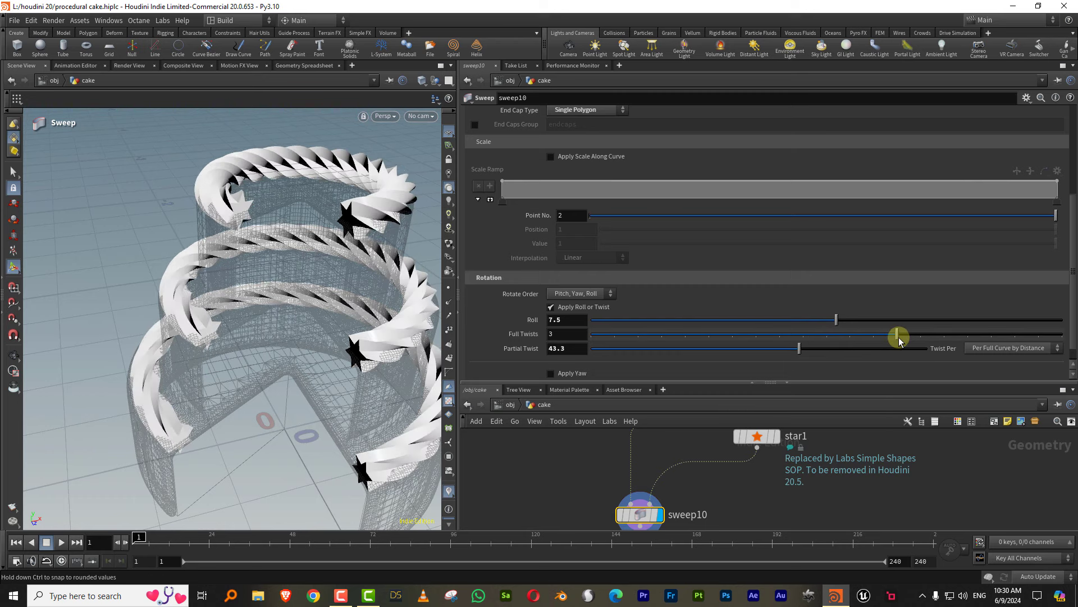
pyautogui.press('Escape')
pyautogui.moveTo(251, 286)
pyautogui.mouseDown()
pyautogui.moveTo(299, 290)
pyautogui.moveTo(241, 314)
pyautogui.mouseUp()
pyautogui.scroll(-5, 256, 306)
pyautogui.scroll(-3, 316, 297)
pyautogui.scroll(4, 325, 265)
pyautogui.moveTo(325, 265); pyautogui.dragTo(260, 277)
pyautogui.scroll(2, 290, 272)
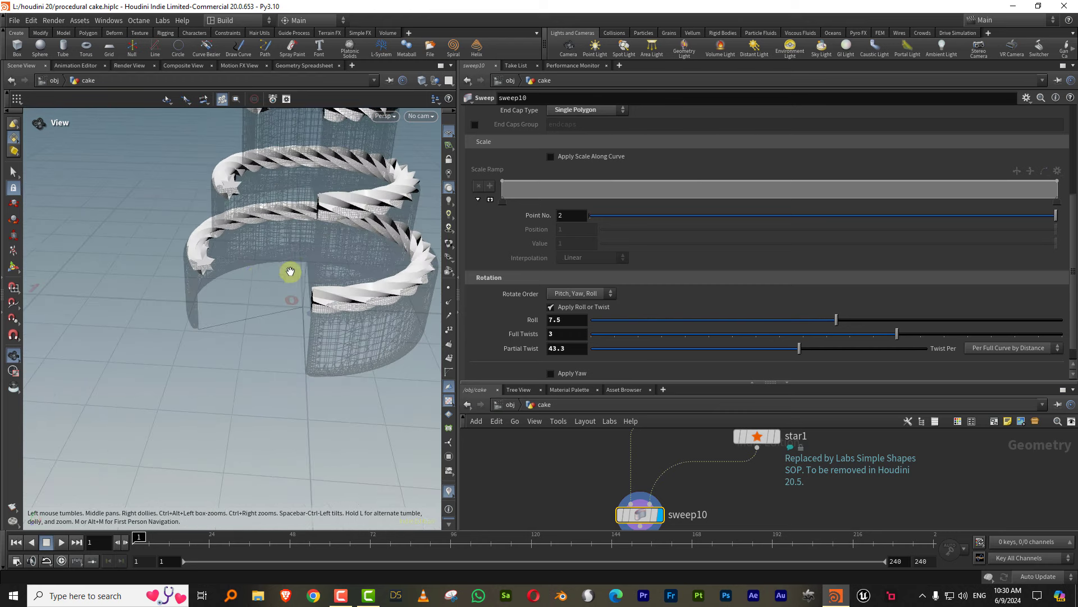
pyautogui.press('Return')
pyautogui.moveTo(905, 337); pyautogui.dragTo(943, 339)
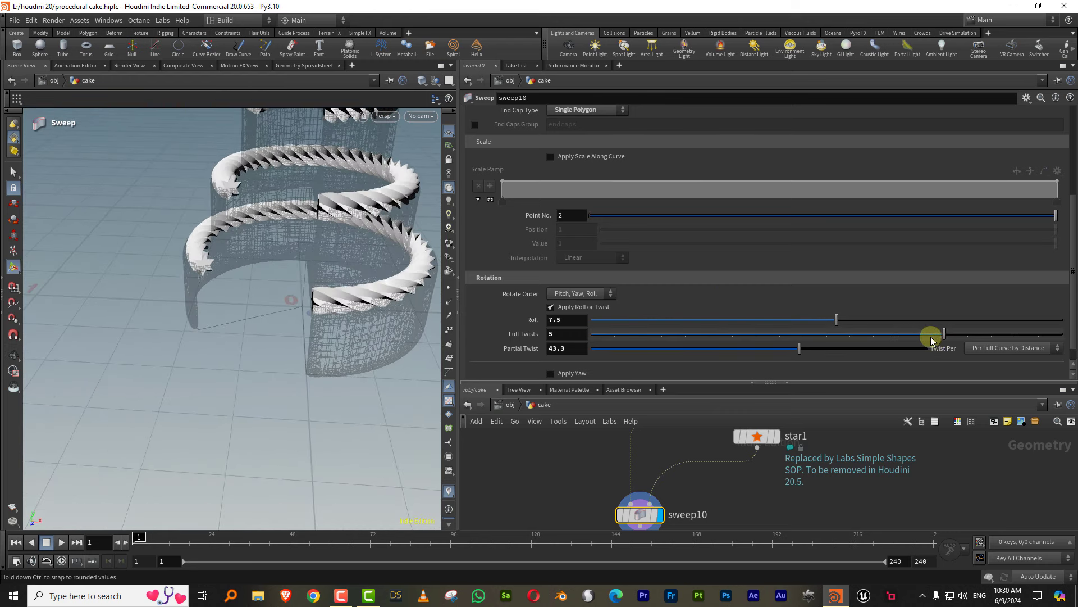
pyautogui.moveTo(809, 380); pyautogui.dragTo(811, 287)
# Toggle switch7's Select Input between the closed ring and arc inputs
pyautogui.scroll(-5, 811, 465)
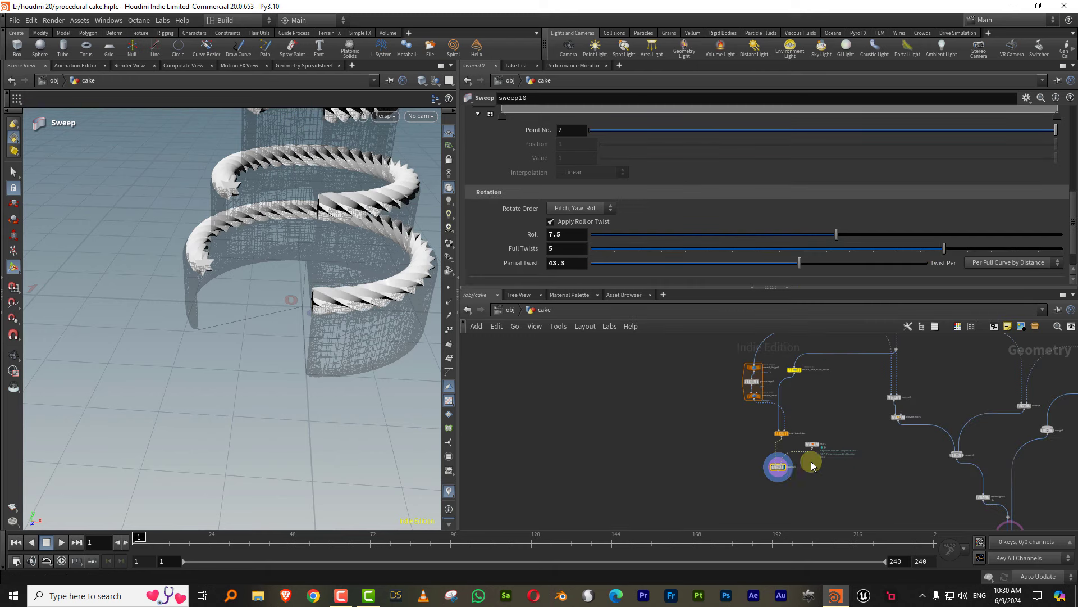
pyautogui.moveTo(811, 464)
pyautogui.mouseDown(button='middle')
pyautogui.moveTo(727, 455)
pyautogui.moveTo(730, 469)
pyautogui.mouseUp(button='middle')
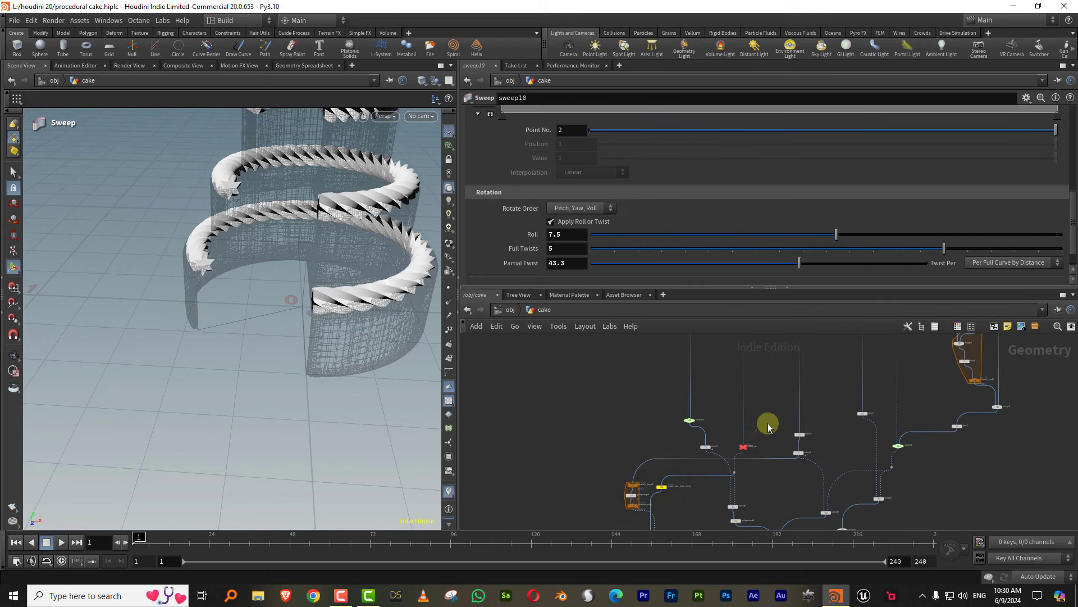
pyautogui.scroll(3, 830, 452)
pyautogui.scroll(3, 830, 441)
pyautogui.click(764, 443)
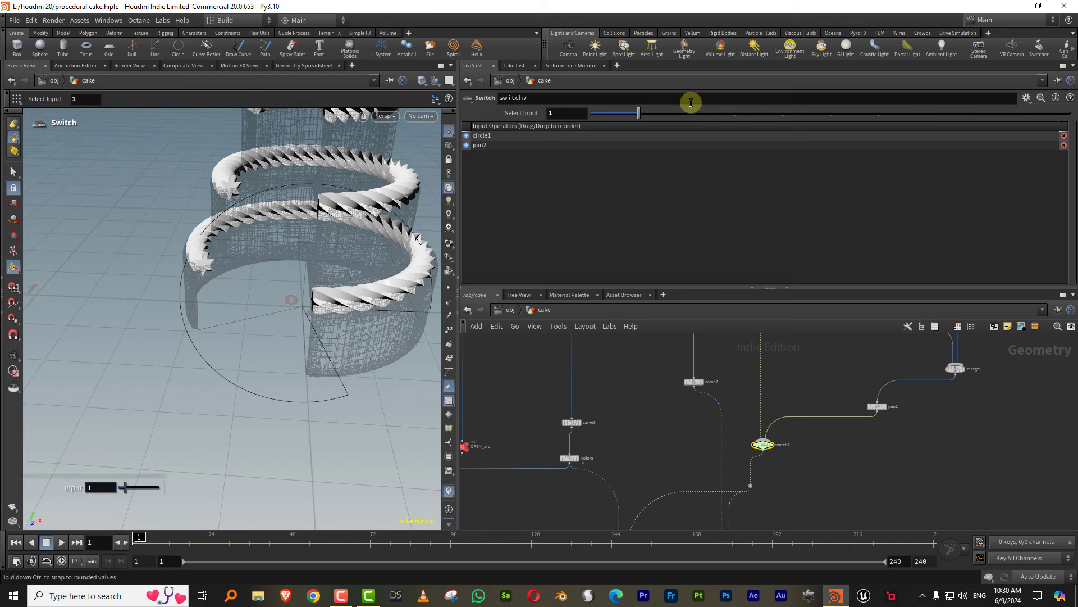
pyautogui.moveTo(638, 113)
pyautogui.mouseDown()
pyautogui.moveTo(589, 115)
pyautogui.moveTo(632, 119)
pyautogui.mouseUp()
pyautogui.moveTo(629, 288); pyautogui.dragTo(629, 214)
pyautogui.moveTo(637, 330)
pyautogui.mouseDown(button='middle')
pyautogui.moveTo(679, 259)
pyautogui.moveTo(650, 368)
pyautogui.mouseUp(button='middle')
# Wire color8's output into foreach_begin6 so the piping rings turn magenta and blue
pyautogui.press('Tab')
pyautogui.write('co')
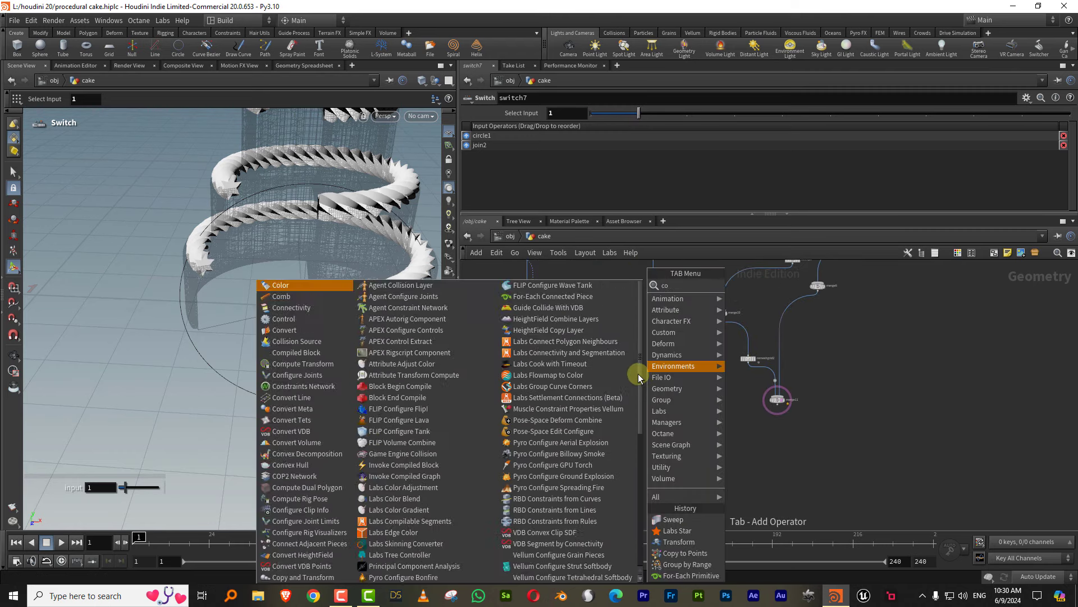
pyautogui.write('lor')
pyautogui.scroll(2, 564, 414)
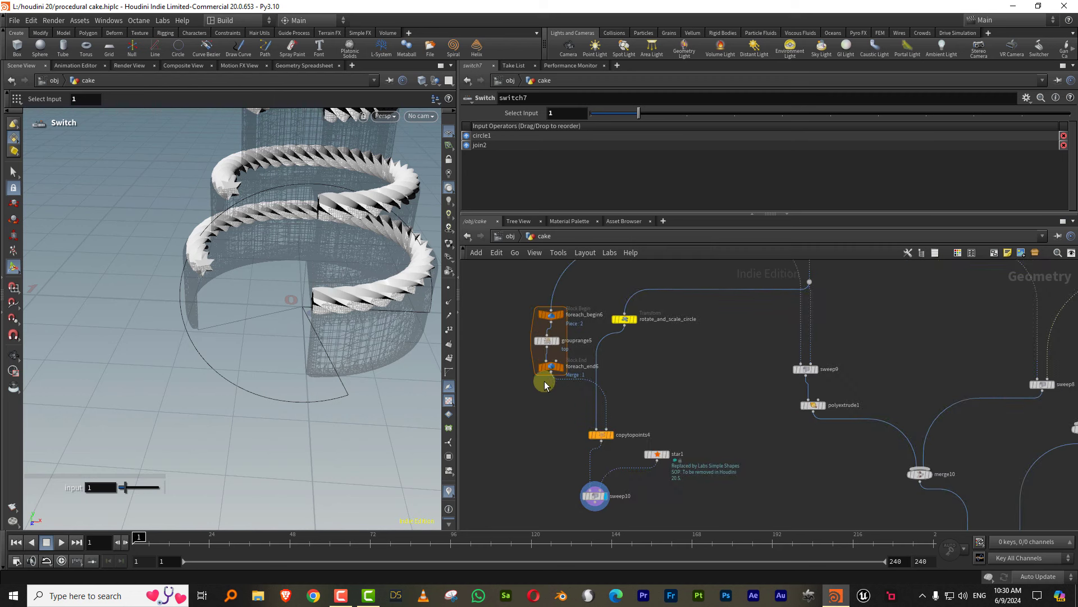
pyautogui.scroll(2, 569, 438)
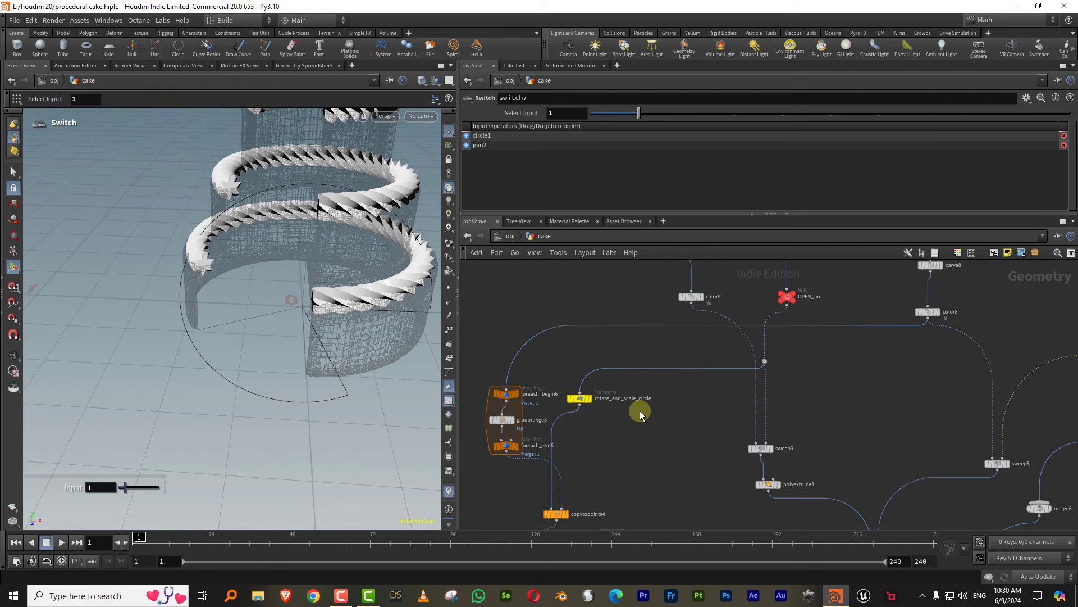
pyautogui.moveTo(643, 410); pyautogui.dragTo(639, 430, button='middle')
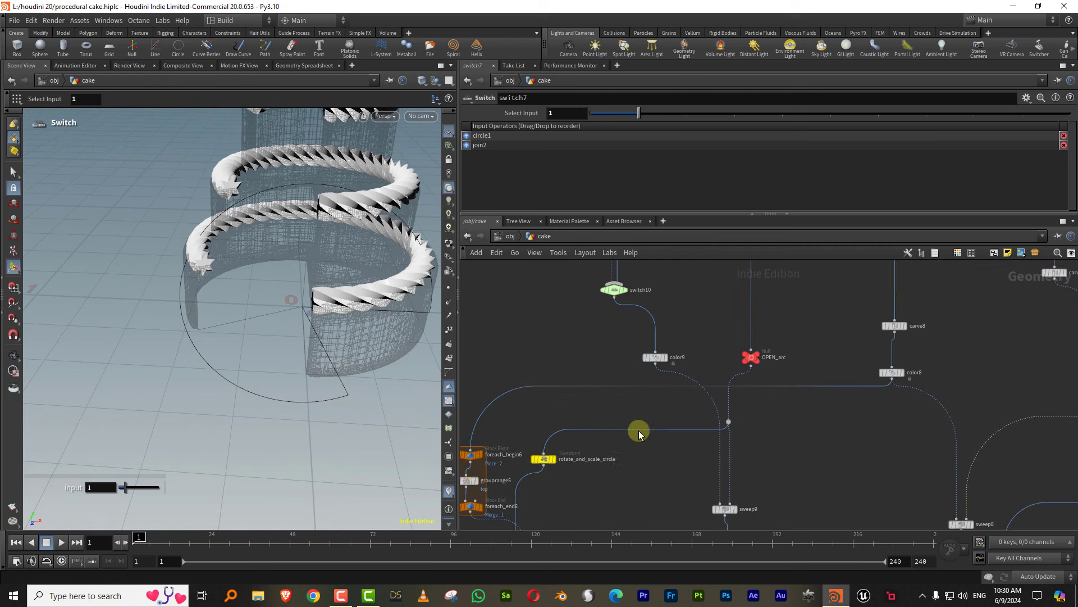
pyautogui.click(884, 357)
pyautogui.moveTo(601, 344); pyautogui.dragTo(655, 324, button='middle')
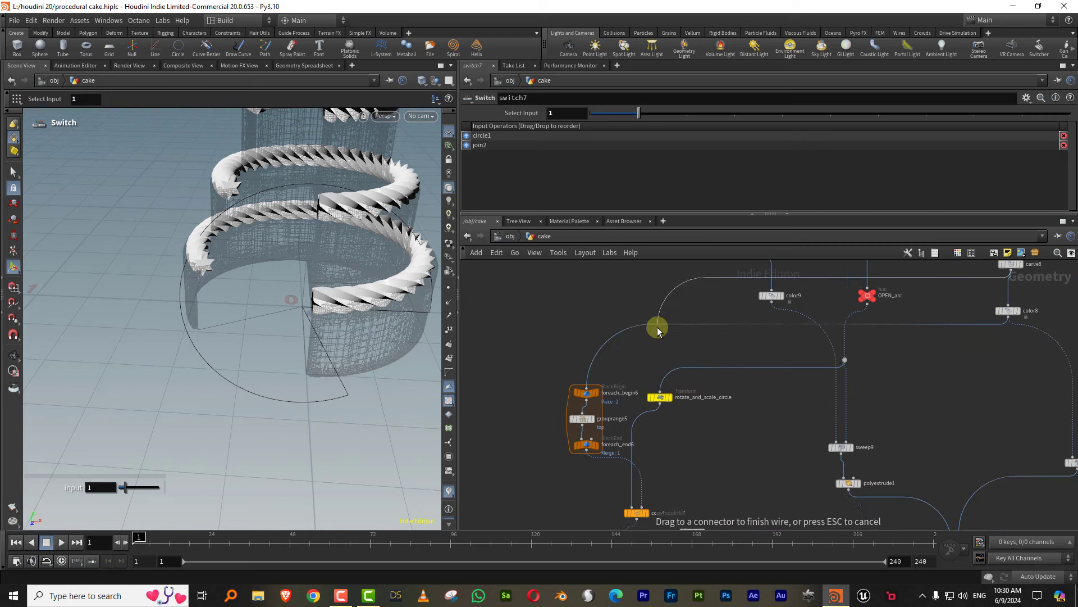
pyautogui.click(601, 368)
pyautogui.scroll(-2, 673, 382)
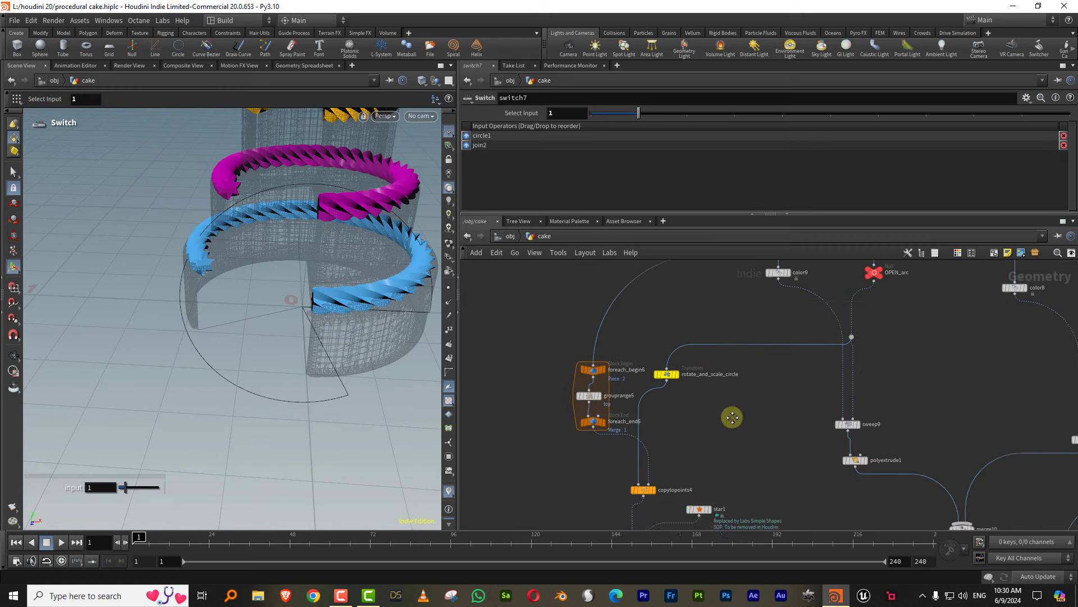
pyautogui.scroll(-2, 695, 379)
pyautogui.scroll(2, 770, 362)
pyautogui.scroll(2, 734, 356)
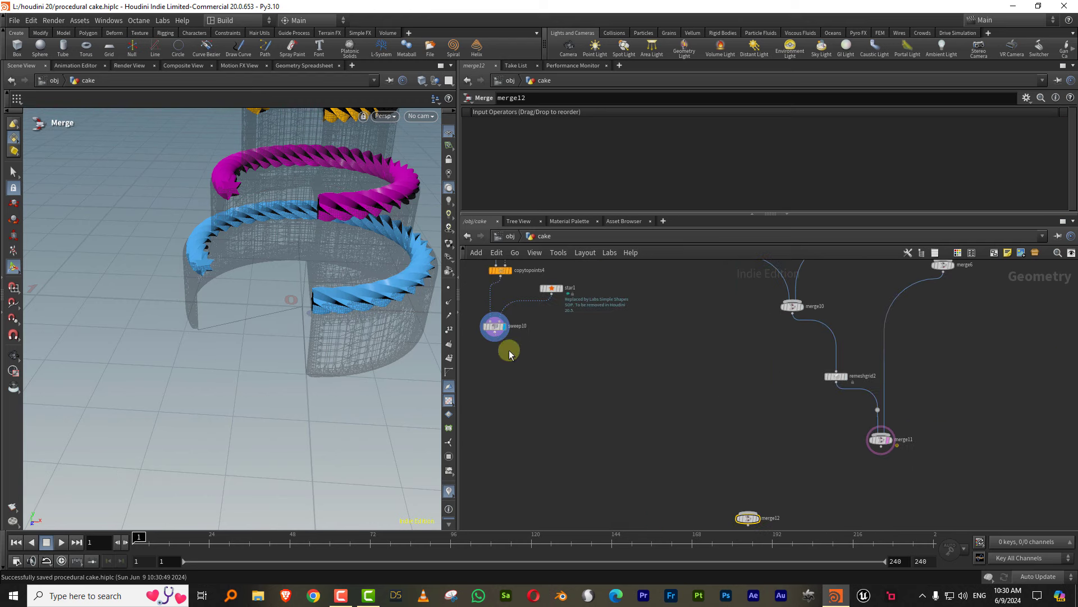
# Merge sweep10 and merge11 into merge12 and display it
pyautogui.moveTo(495, 338); pyautogui.dragTo(722, 426)
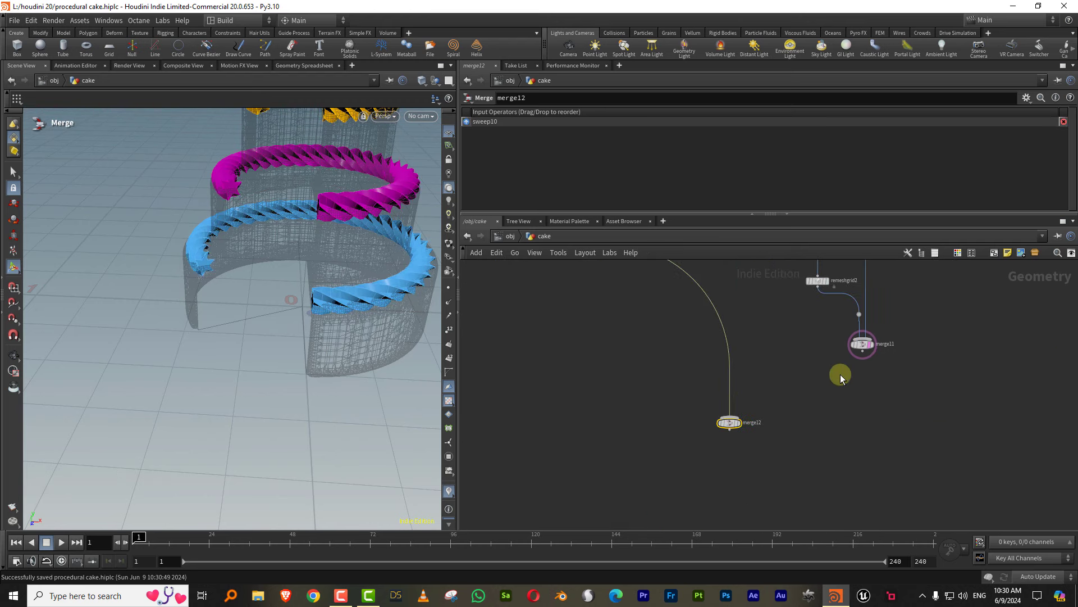
pyautogui.scroll(3, 838, 374)
pyautogui.moveTo(806, 378); pyautogui.dragTo(667, 439)
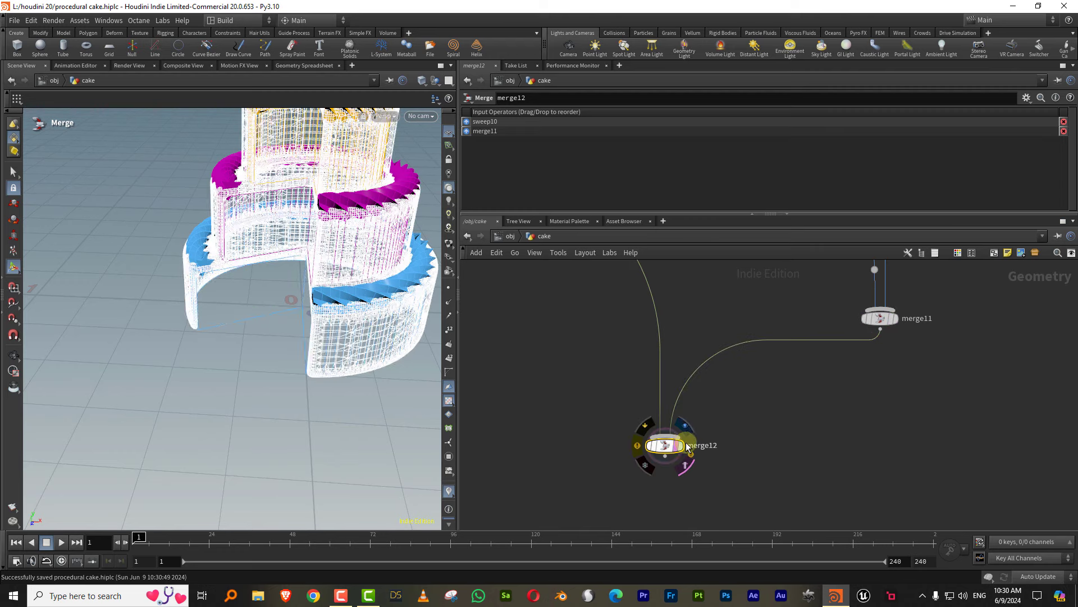
pyautogui.click(680, 446)
# Inspect the full cake and reduce star1's radius from 2 to 1.5
pyautogui.press('Escape')
pyautogui.scroll(-3, 214, 325)
pyautogui.moveTo(214, 324)
pyautogui.mouseDown()
pyautogui.moveTo(349, 251)
pyautogui.moveTo(296, 283)
pyautogui.moveTo(337, 264)
pyautogui.moveTo(433, 265)
pyautogui.mouseUp()
pyautogui.scroll(3, 296, 282)
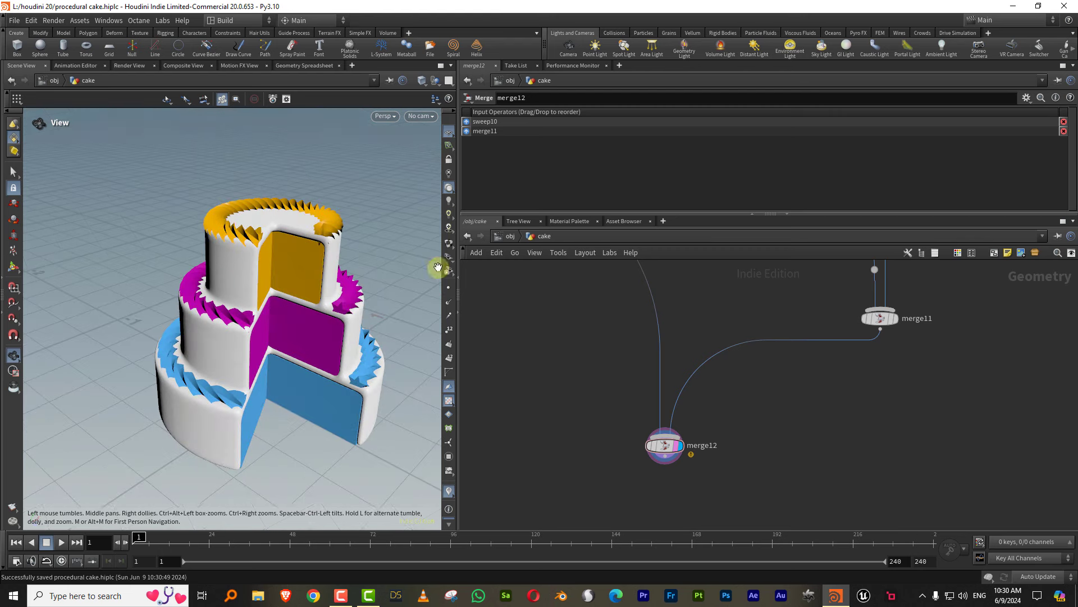
pyautogui.scroll(-2, 683, 373)
pyautogui.scroll(-3, 678, 431)
pyautogui.scroll(3, 611, 308)
pyautogui.scroll(3, 650, 351)
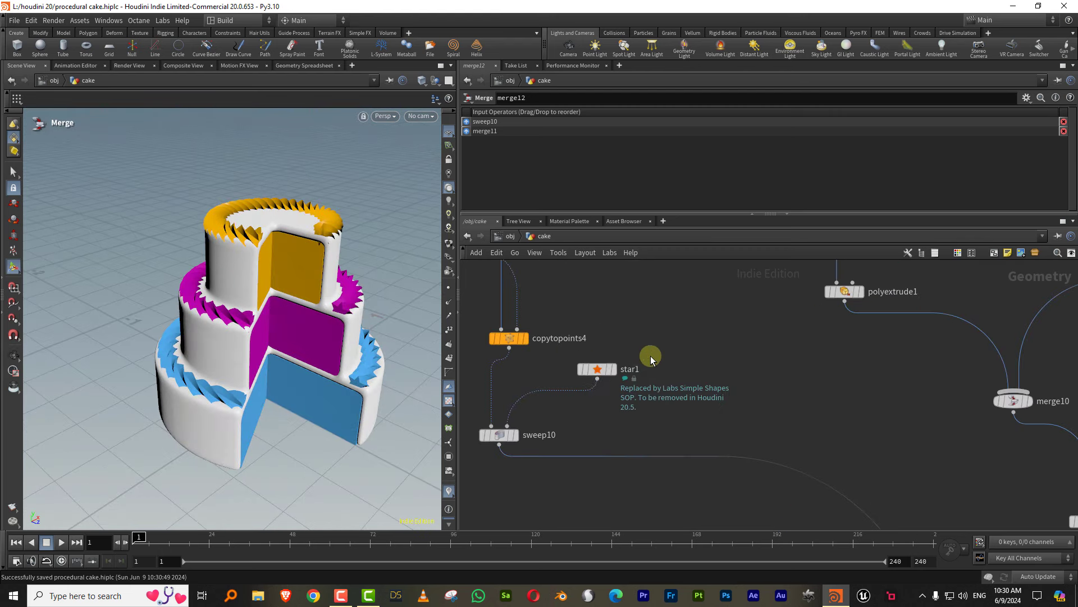
pyautogui.click(597, 369)
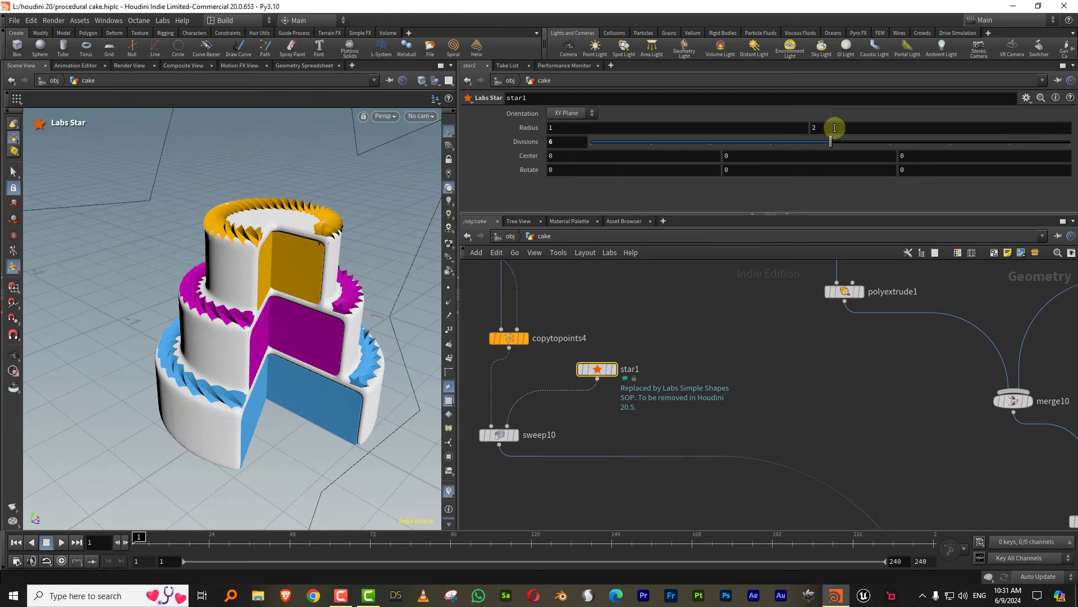
pyautogui.moveTo(833, 128); pyautogui.dragTo(801, 127, button='middle')
# Add a Remesh to Grid node (remeshgrid3) after sweep10
pyautogui.click(573, 121)
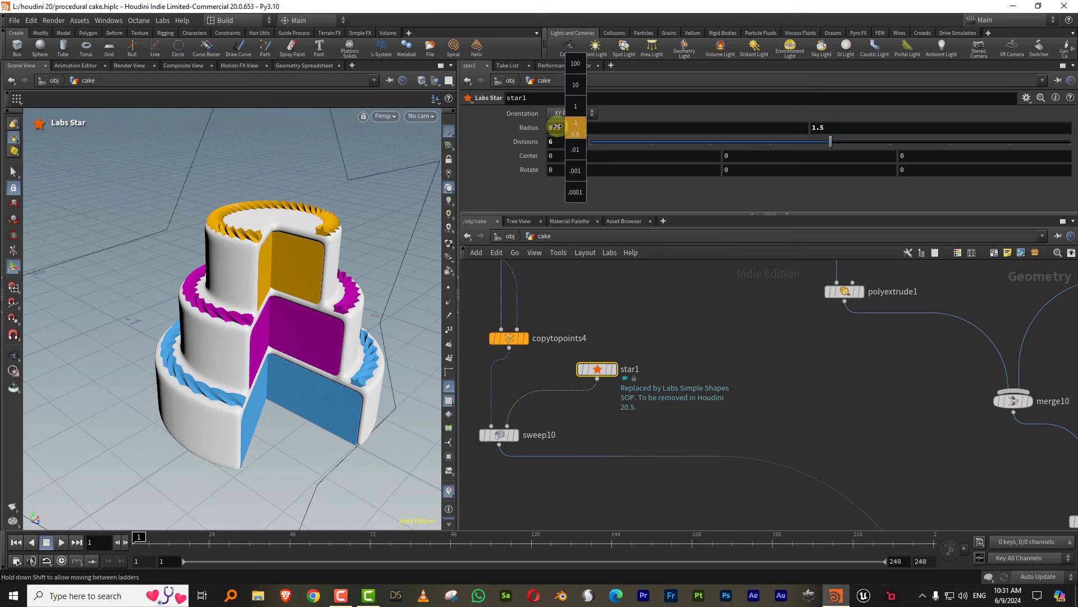
pyautogui.moveTo(625, 431); pyautogui.dragTo(661, 361, button='middle')
pyautogui.press('Tab')
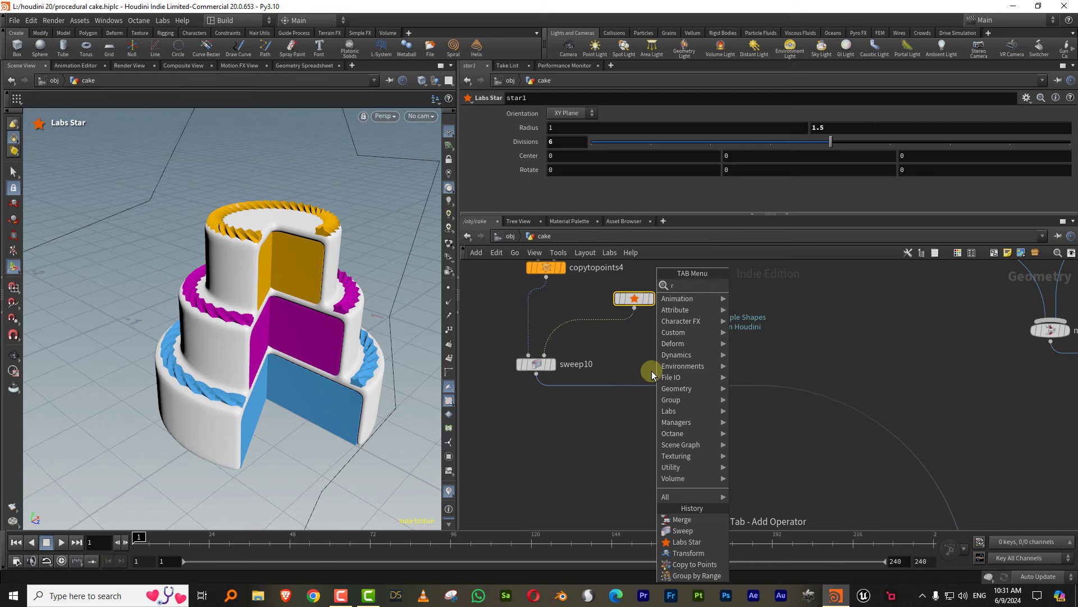
pyautogui.write('eme')
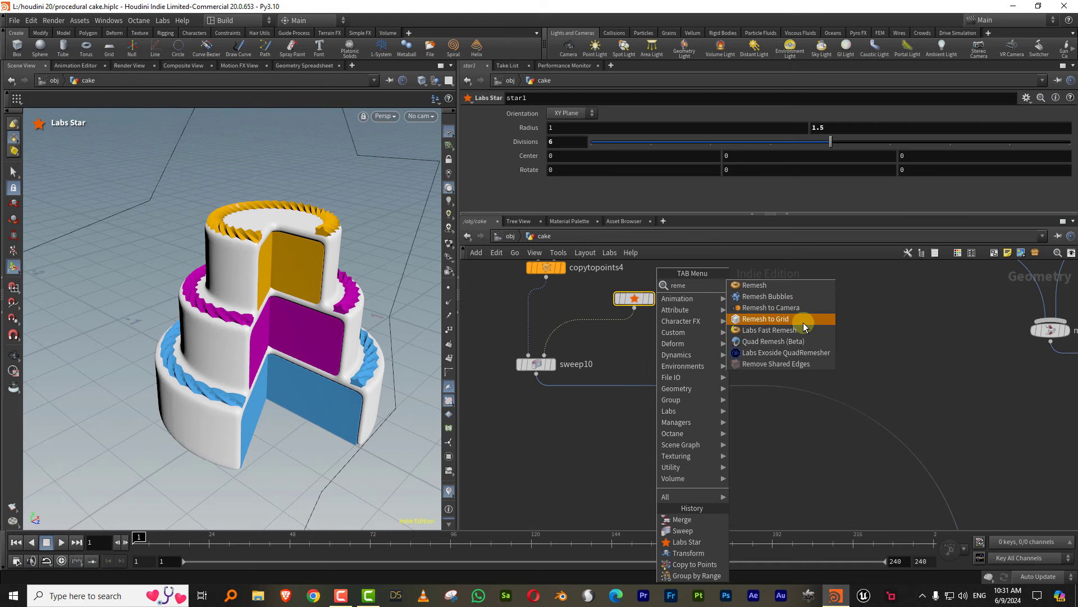
pyautogui.click(804, 324)
pyautogui.click(851, 406)
pyautogui.write('0.06')
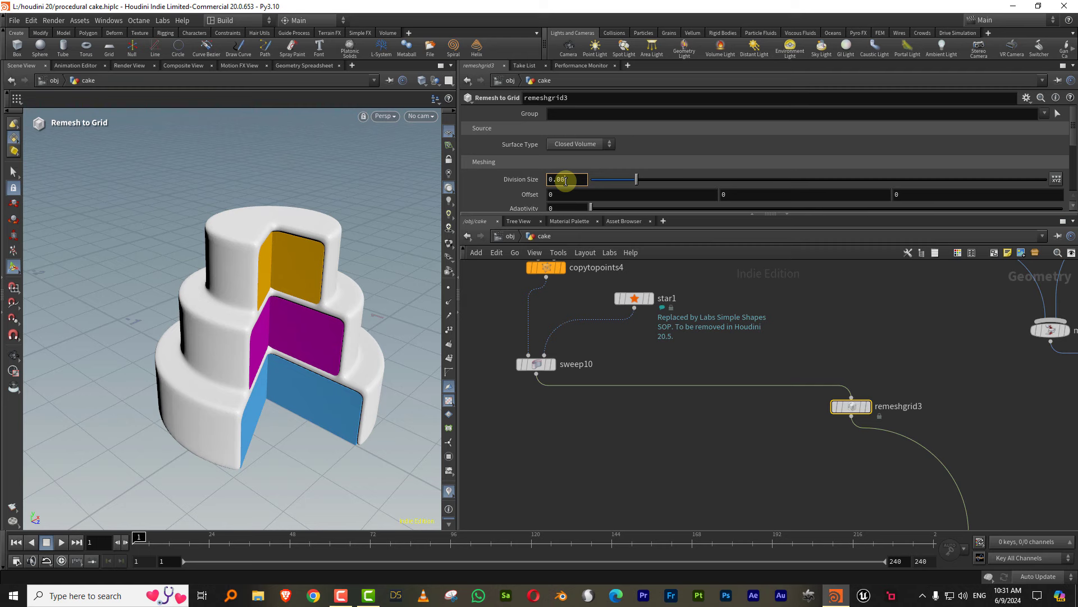
# Set division size 0.003, dilate/erode 0.003 and 1 smoothing iteration on remeshgrid3
pyautogui.press('Return')
pyautogui.scroll(2, 337, 236)
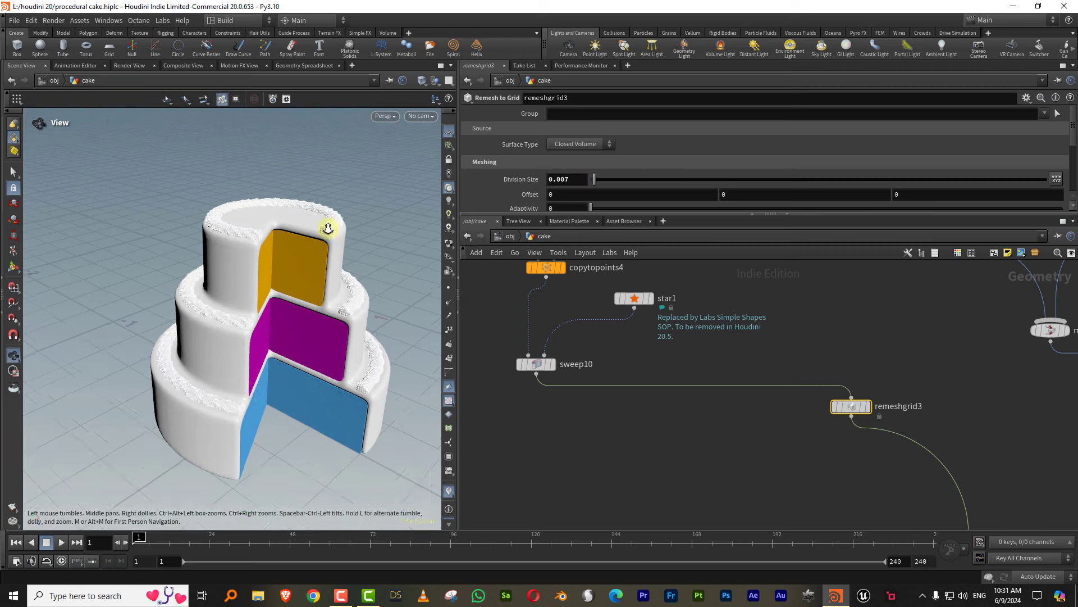
pyautogui.scroll(5, 354, 322)
pyautogui.scroll(3, 354, 314)
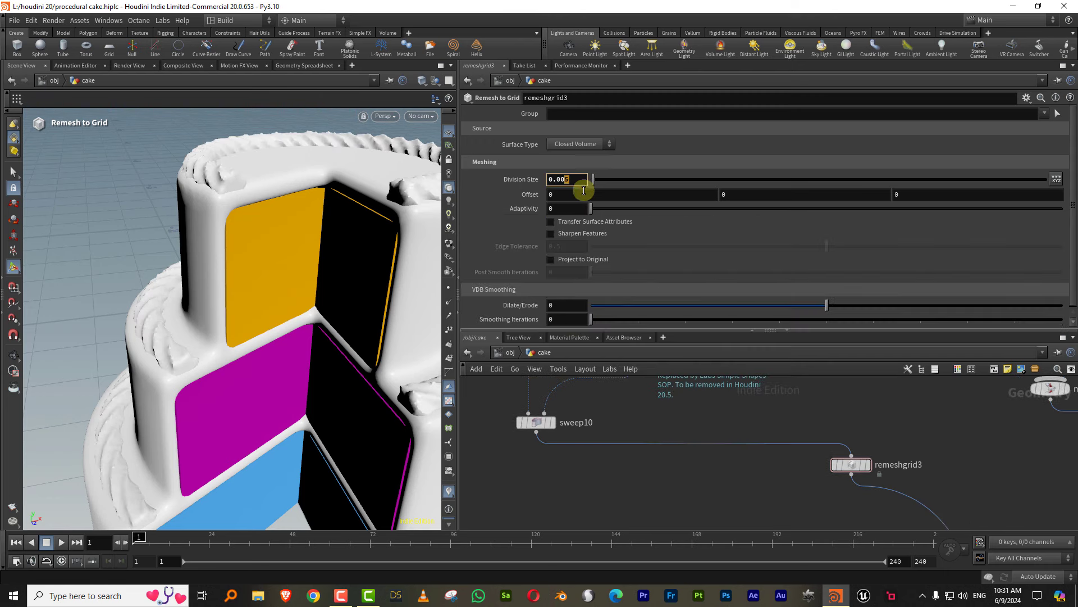
pyautogui.write('3')
pyautogui.moveTo(591, 319); pyautogui.dragTo(636, 325)
pyautogui.write('.003')
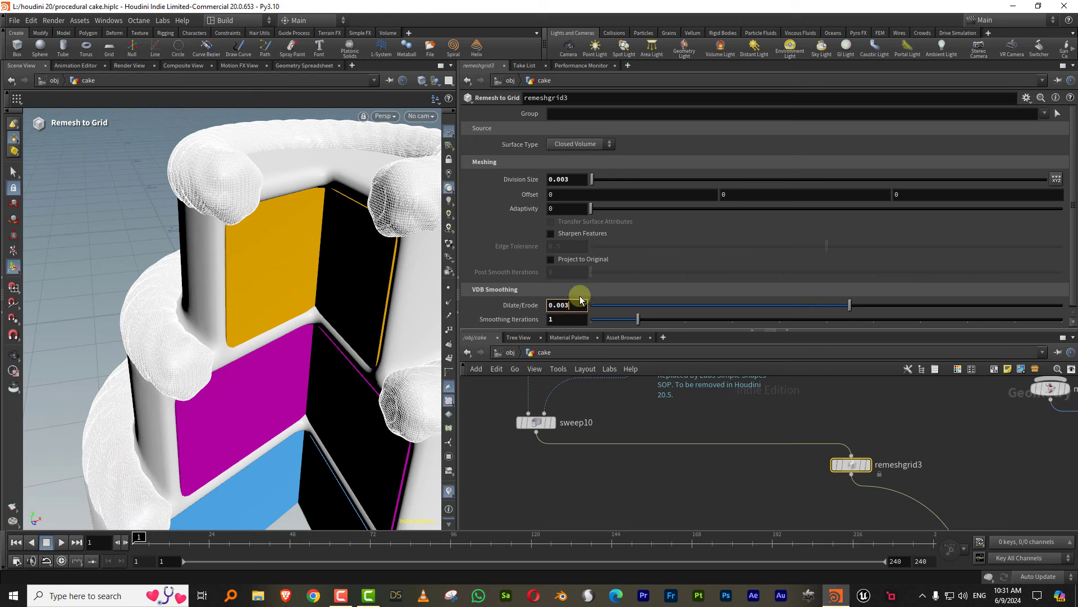
pyautogui.press('Return')
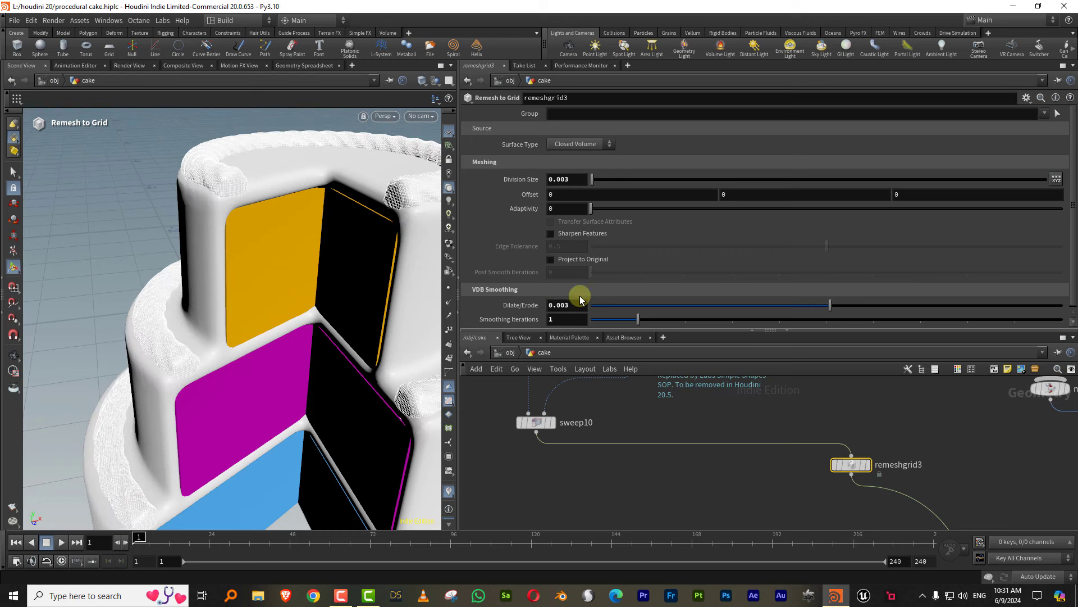
pyautogui.keyDown('alt'); pyautogui.moveTo(391, 206); pyautogui.dragTo(253, 308); pyautogui.keyUp('alt')
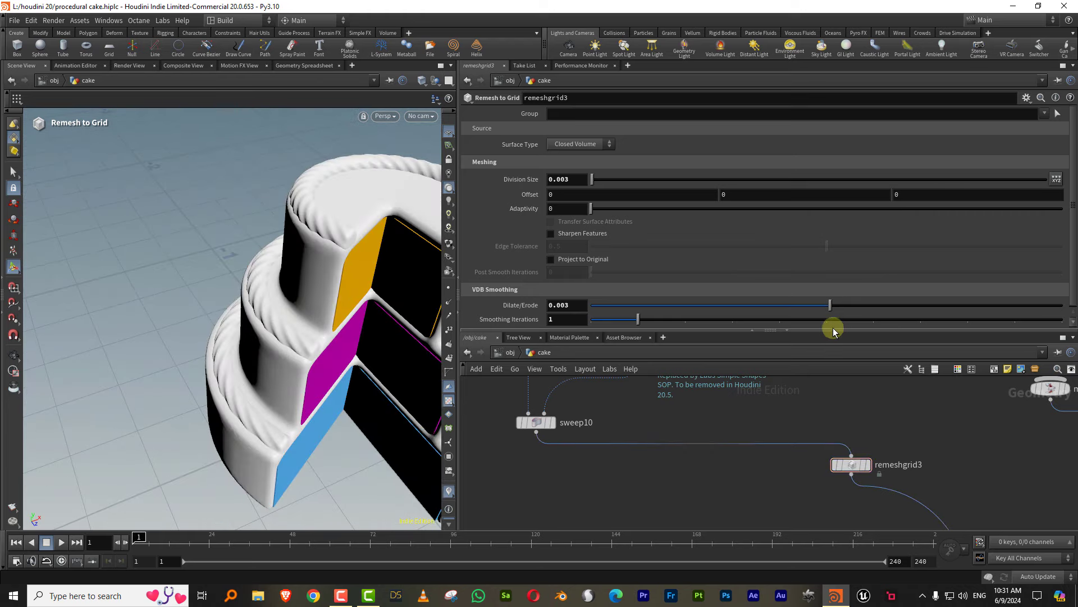
pyautogui.moveTo(833, 329); pyautogui.dragTo(821, 414)
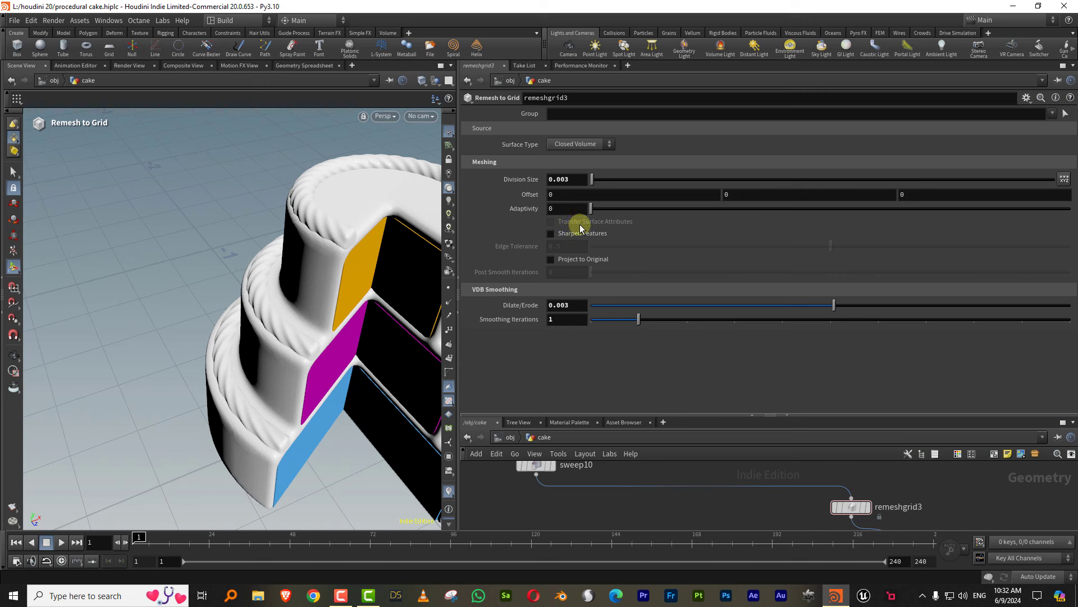
pyautogui.moveTo(693, 416); pyautogui.dragTo(686, 273)
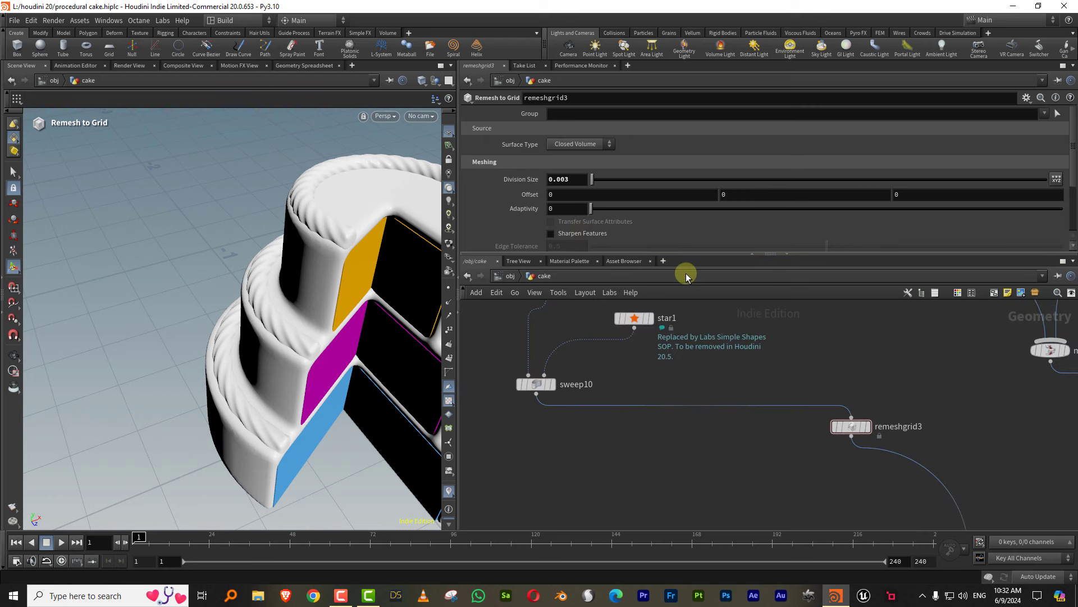
pyautogui.press('Tab')
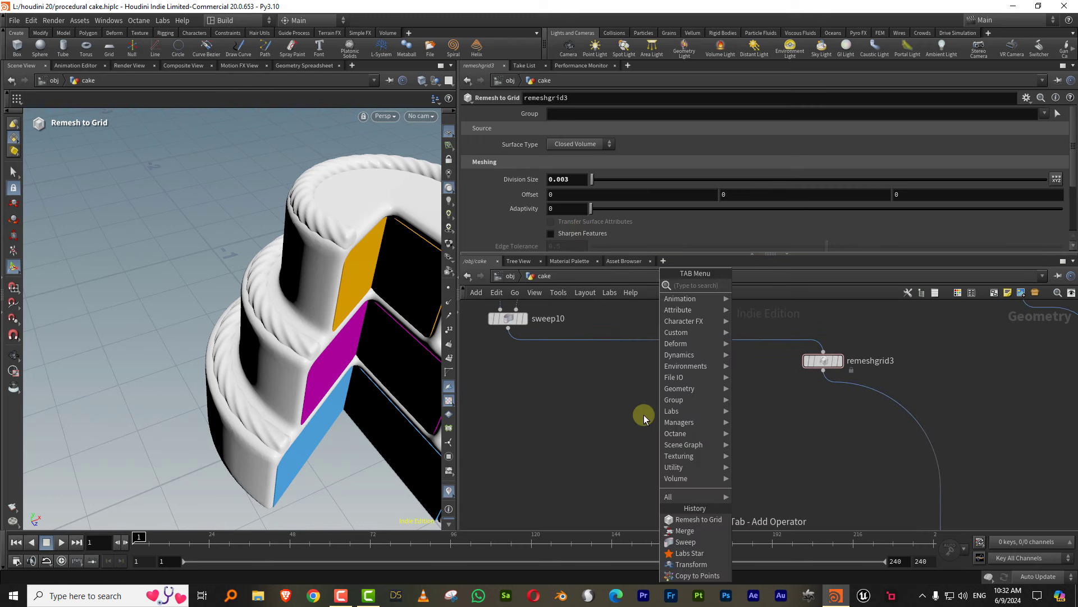
pyautogui.write('tran')
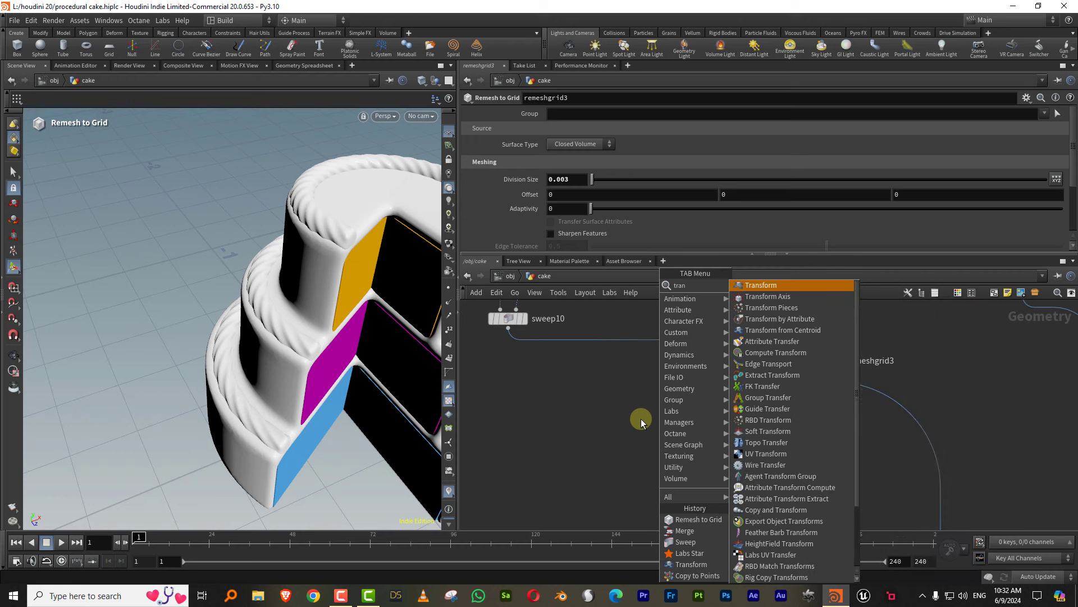
pyautogui.write('sfer')
pyautogui.click(800, 289)
pyautogui.click(667, 450)
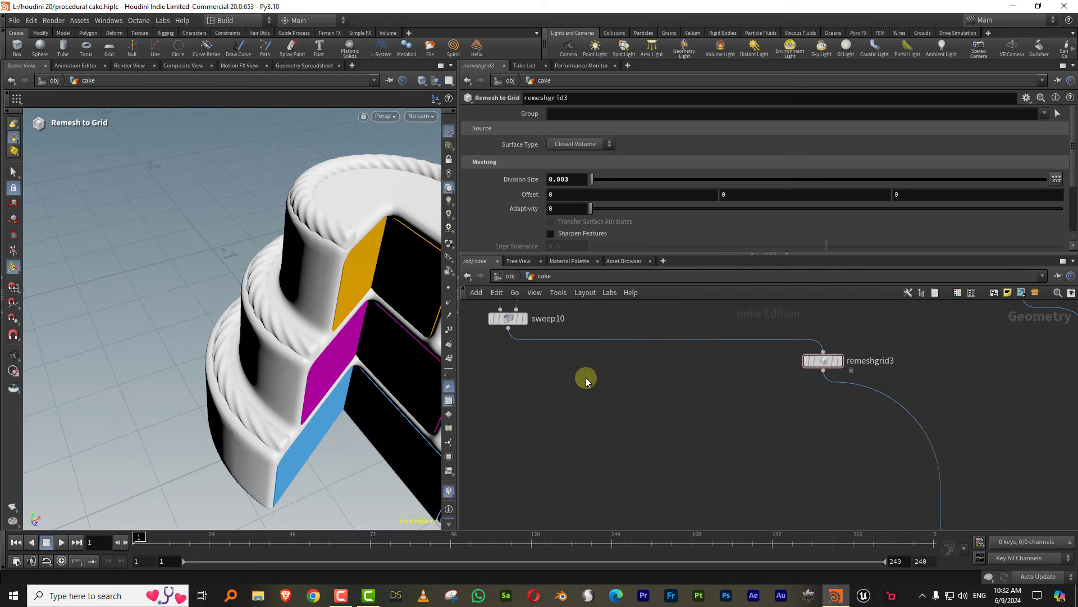
pyautogui.moveTo(508, 329); pyautogui.dragTo(658, 441)
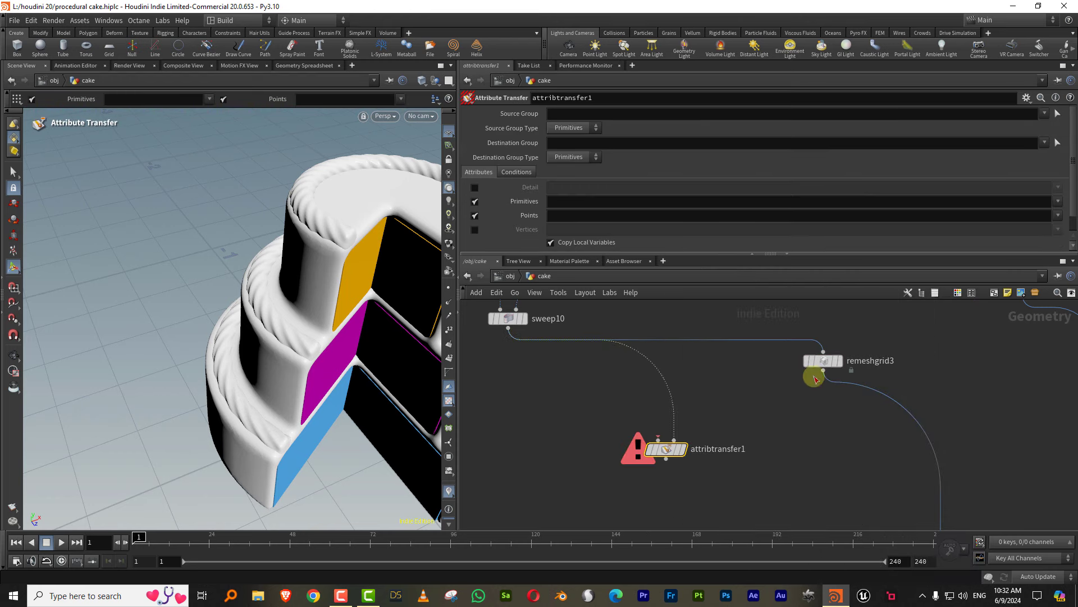
pyautogui.moveTo(823, 370)
pyautogui.mouseDown()
pyautogui.moveTo(672, 411)
pyautogui.moveTo(674, 441)
pyautogui.mouseUp()
pyautogui.click(685, 449)
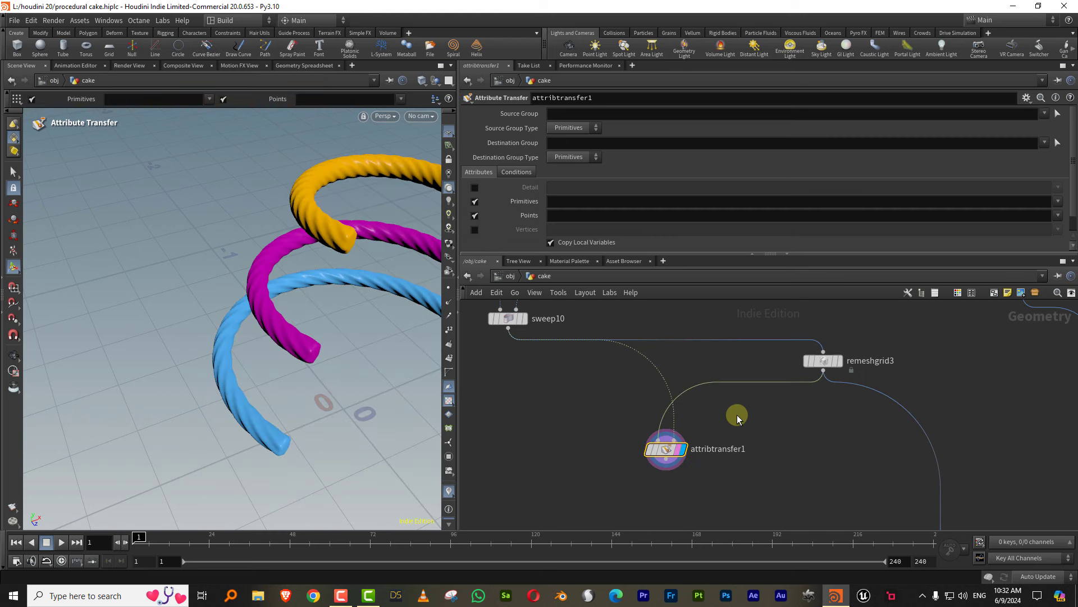
pyautogui.scroll(-3, 690, 364)
pyautogui.moveTo(655, 338); pyautogui.dragTo(815, 421)
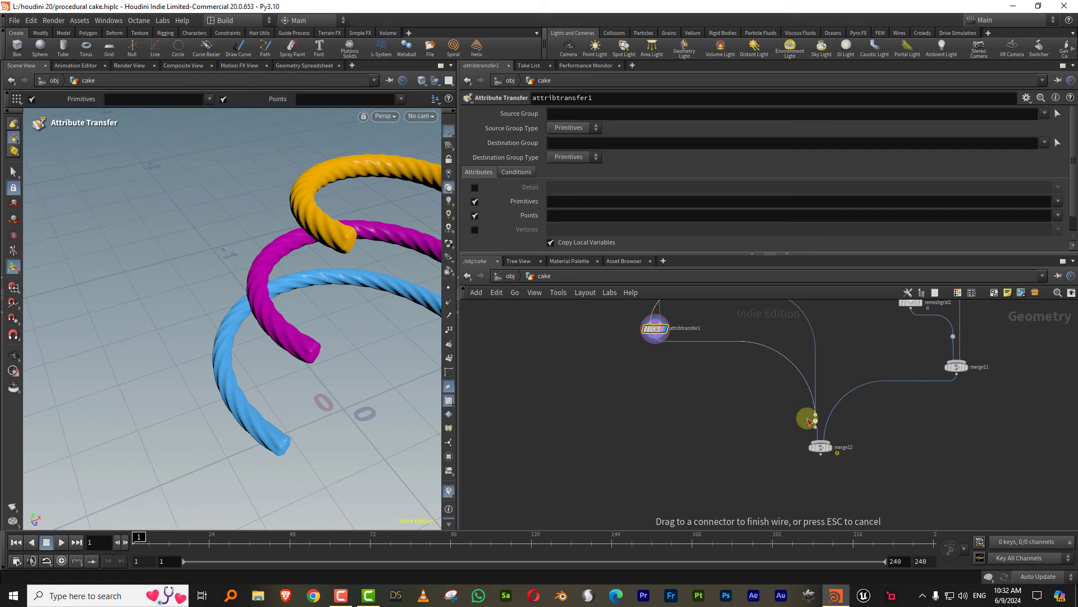
pyautogui.moveTo(655, 339); pyautogui.dragTo(814, 437)
pyautogui.scroll(2, 865, 426)
pyautogui.click(812, 458)
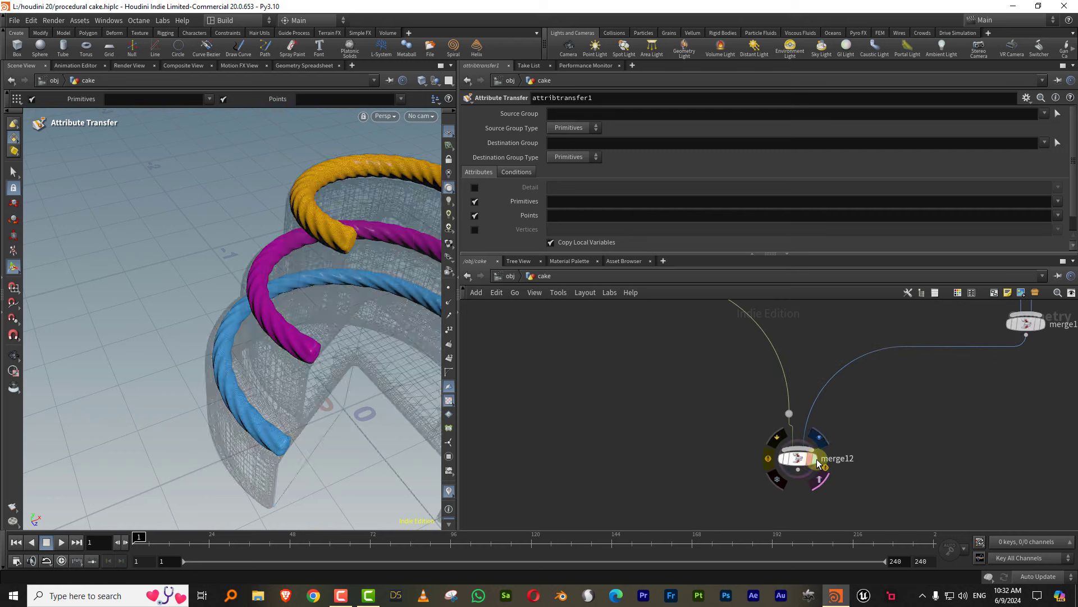
pyautogui.moveTo(224, 296); pyautogui.dragTo(188, 340)
pyautogui.scroll(-2, 717, 453)
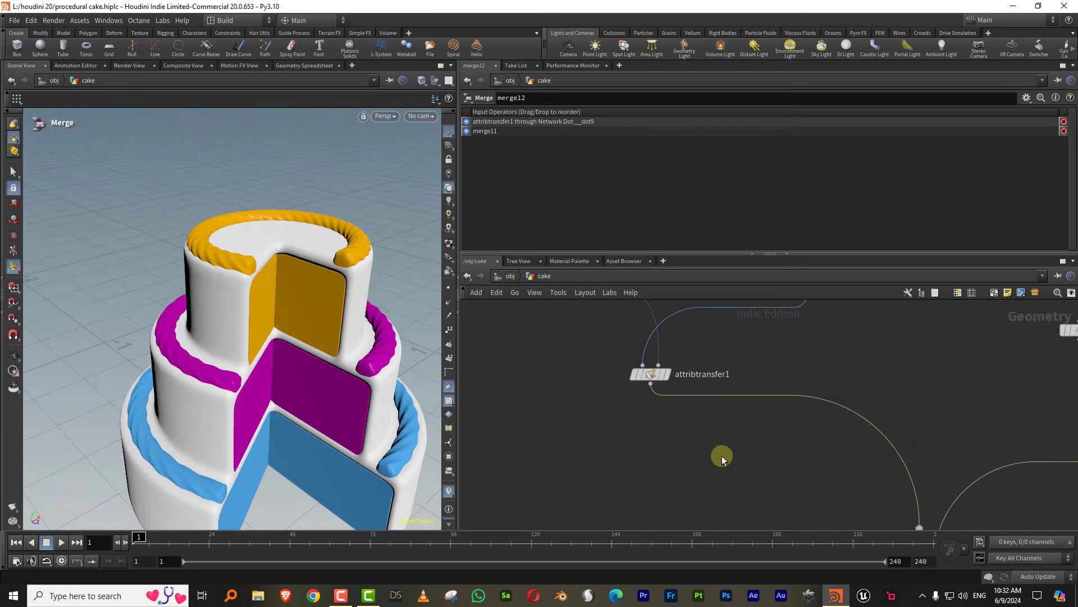
pyautogui.scroll(-2, 640, 420)
pyautogui.scroll(-2, 624, 421)
pyautogui.scroll(2, 625, 421)
# Set star1's radius to 0.7 and check the remeshed piping
pyautogui.scroll(2, 660, 430)
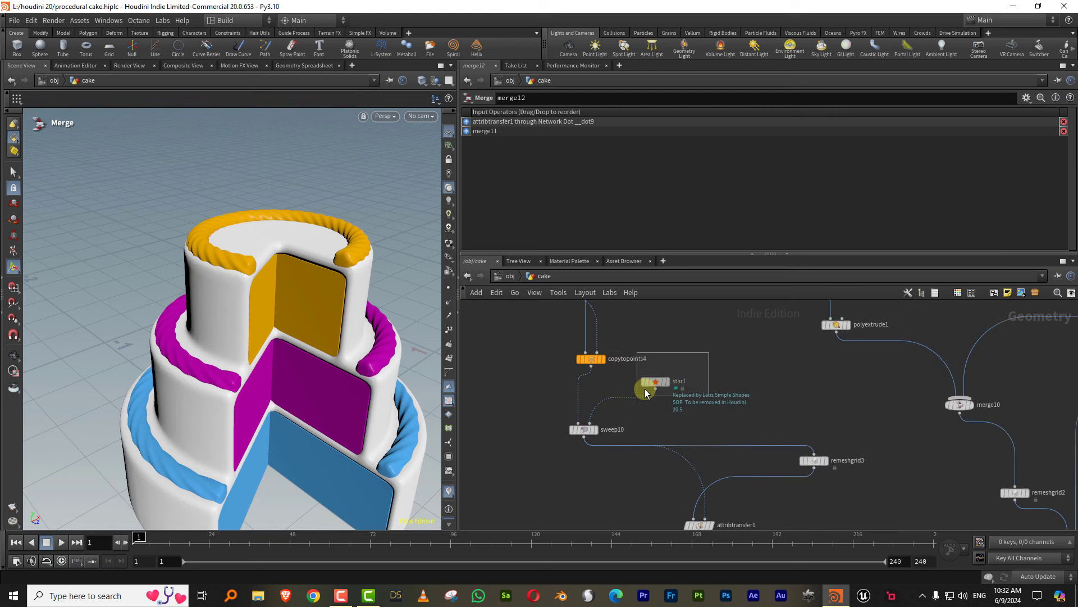
pyautogui.click(654, 381)
pyautogui.click(566, 130)
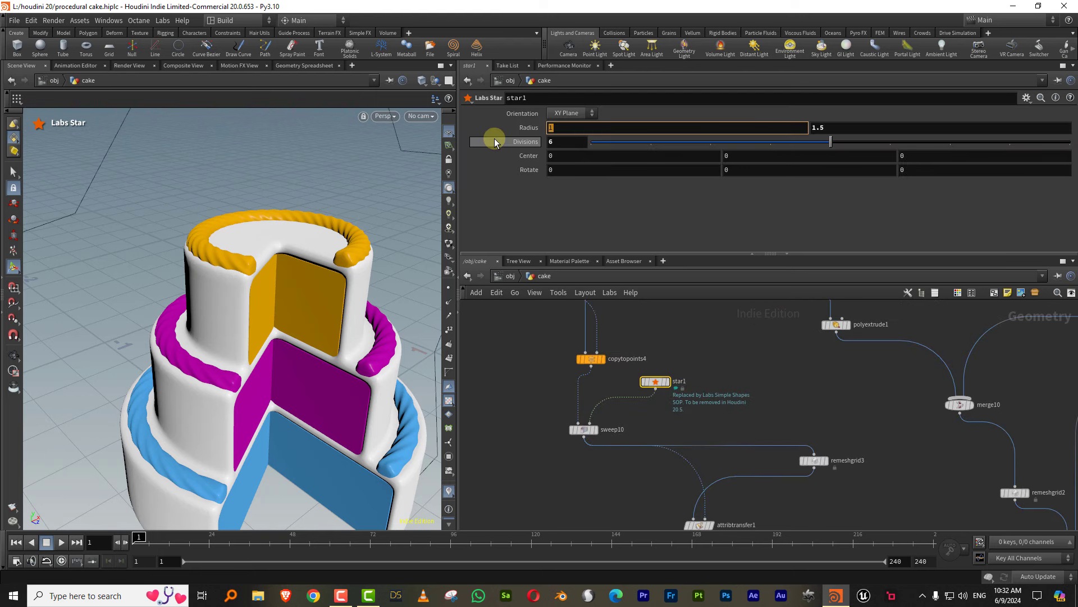
pyautogui.write('0.7')
pyautogui.press('Return')
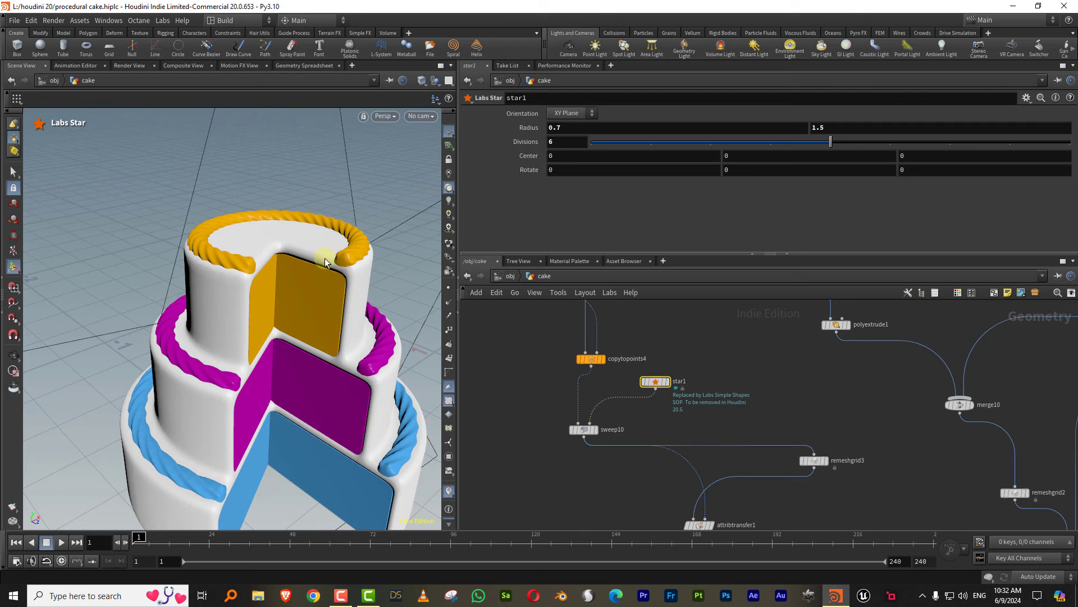
pyautogui.press('Escape')
pyautogui.moveTo(307, 218)
pyautogui.mouseDown()
pyautogui.moveTo(292, 282)
pyautogui.moveTo(530, 289)
pyautogui.mouseUp()
pyautogui.click(774, 403)
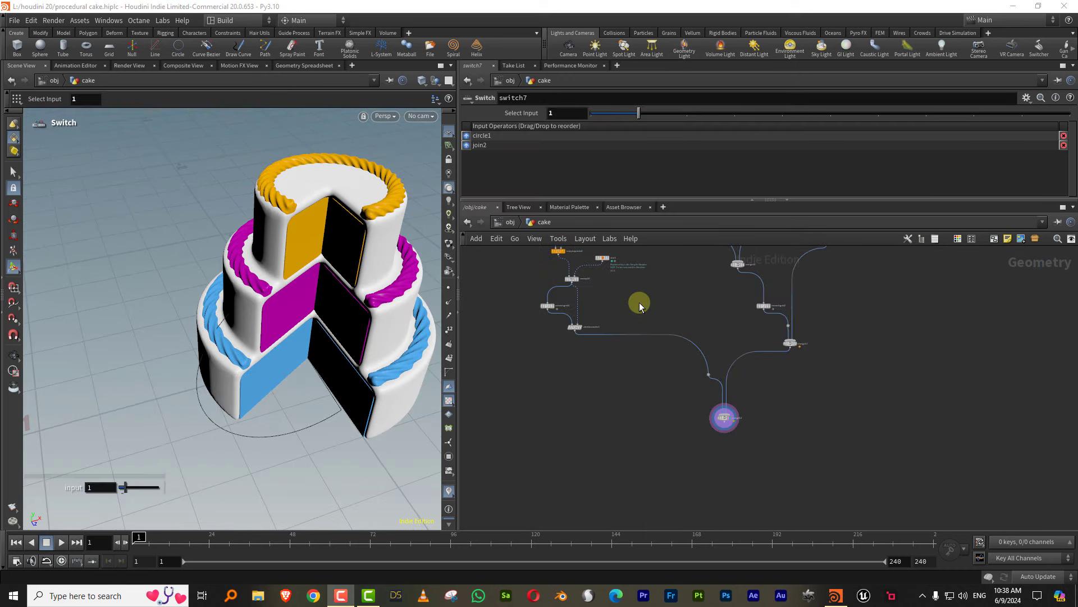
# Set switch7's Select Input to 0 to show the uncut cake
pyautogui.press('Escape')
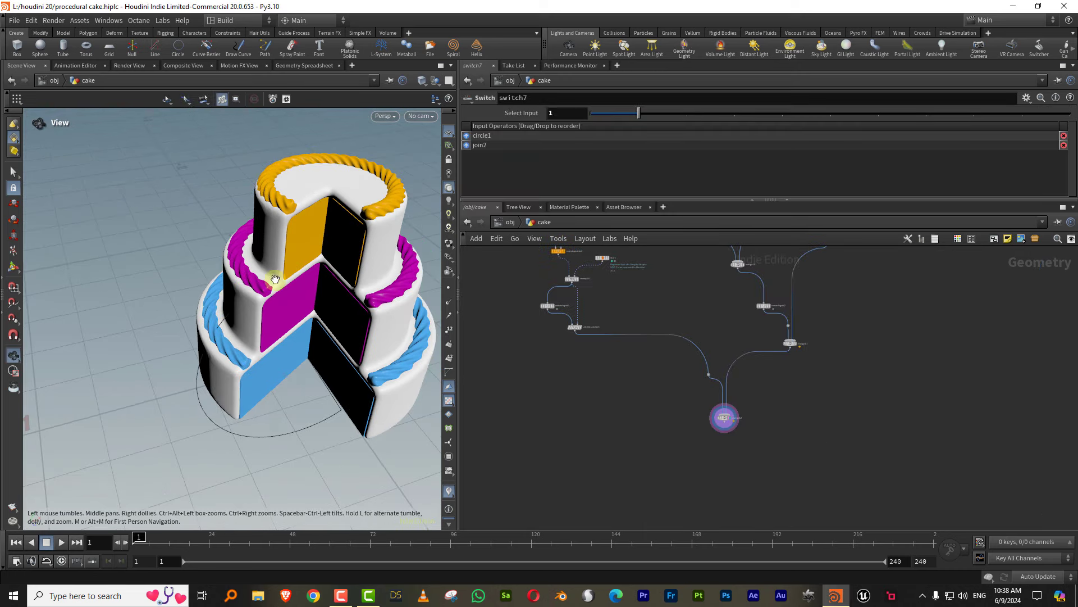
pyautogui.scroll(-3, 250, 330)
pyautogui.moveTo(250, 330); pyautogui.dragTo(281, 296)
pyautogui.scroll(3, 848, 383)
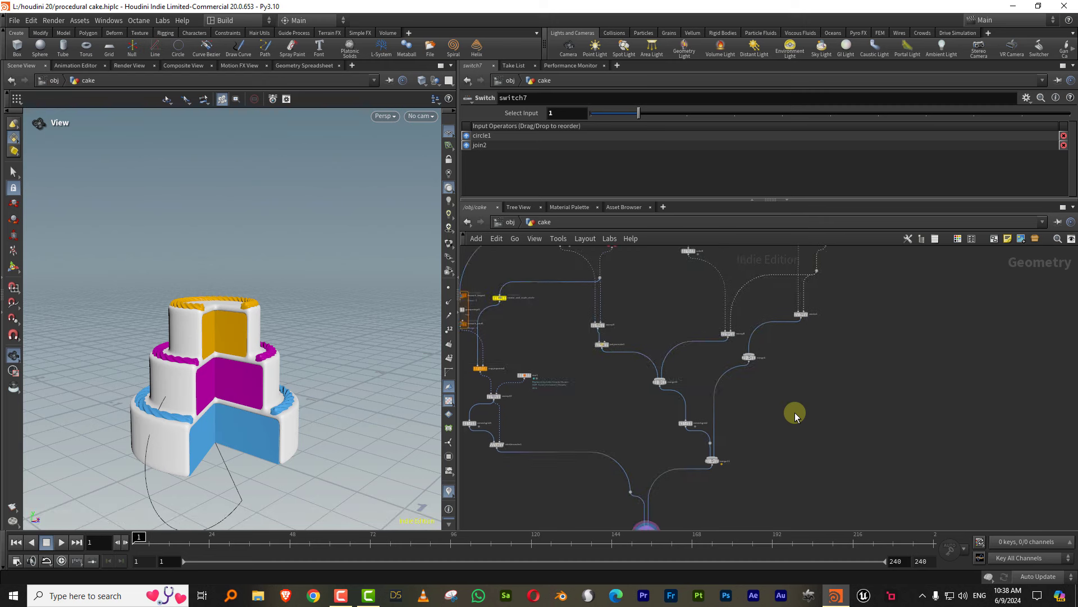
pyautogui.scroll(2, 792, 414)
pyautogui.press('f')
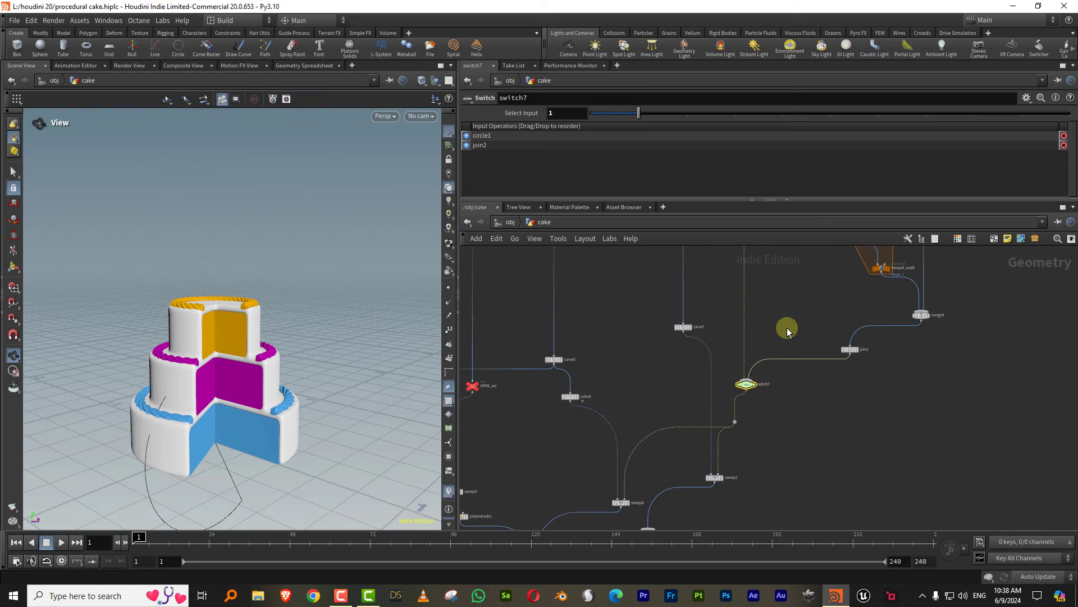
pyautogui.click(590, 113)
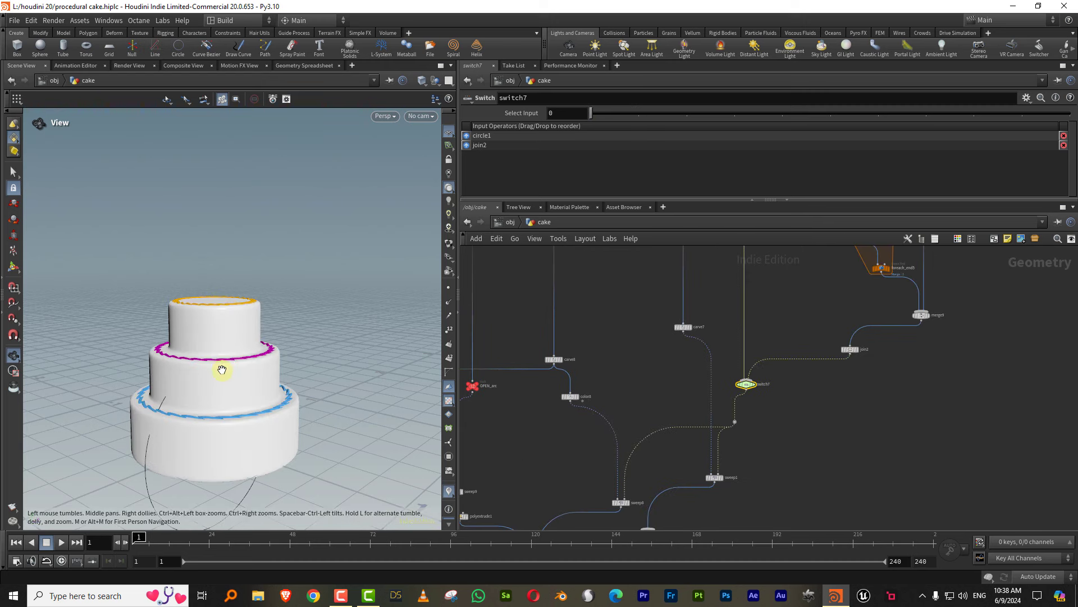
pyautogui.scroll(3, 174, 377)
pyautogui.press('Return')
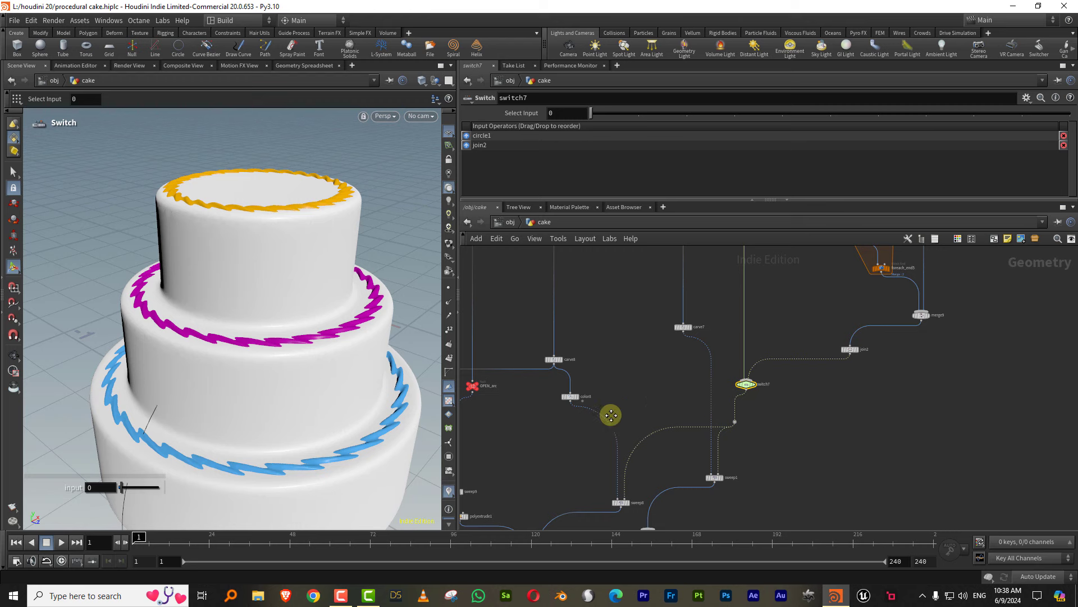
# Pan and zoom around the network to review the other nodes
pyautogui.moveTo(611, 414); pyautogui.dragTo(625, 385, button='middle')
pyautogui.scroll(-2, 634, 385)
pyautogui.scroll(2, 662, 351)
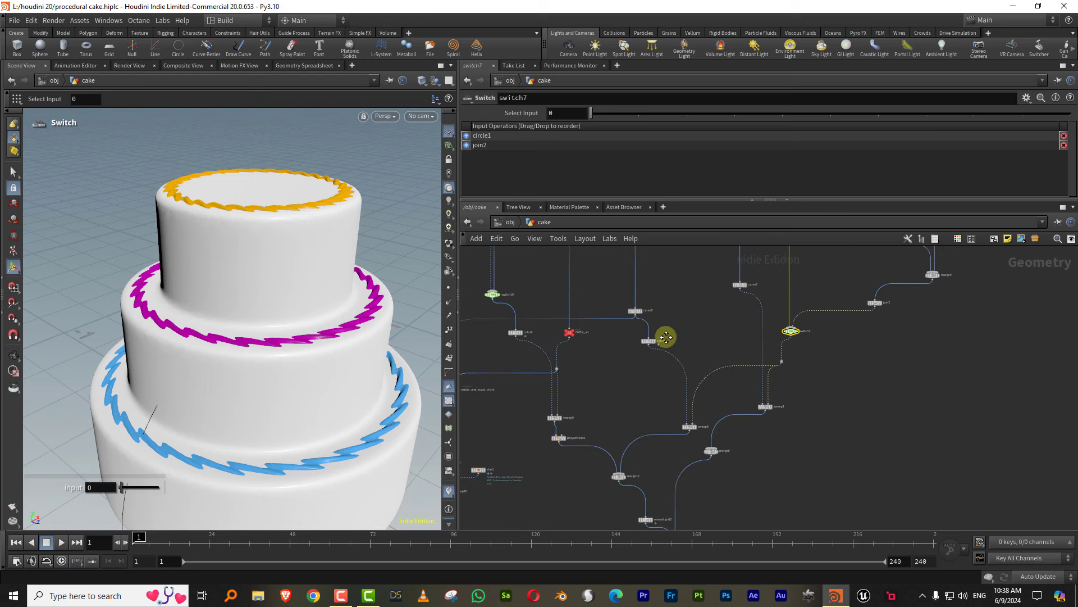
pyautogui.scroll(2, 677, 331)
pyautogui.scroll(2, 679, 331)
pyautogui.scroll(2, 678, 342)
pyautogui.scroll(-2, 678, 341)
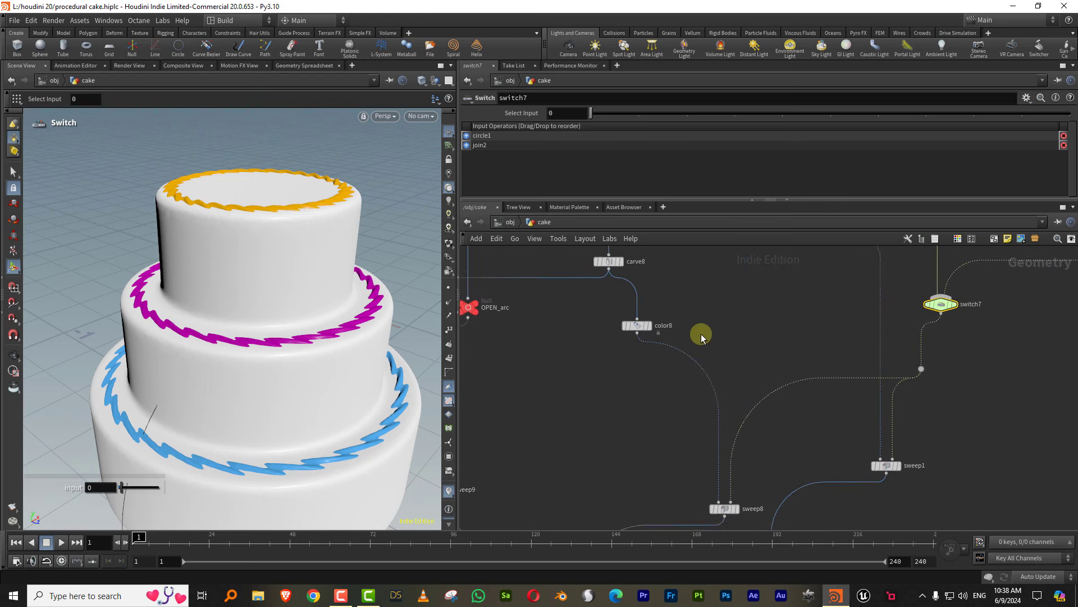
pyautogui.scroll(-1, 702, 337)
pyautogui.scroll(-2, 674, 360)
pyautogui.scroll(-2, 652, 378)
pyautogui.scroll(4, 650, 378)
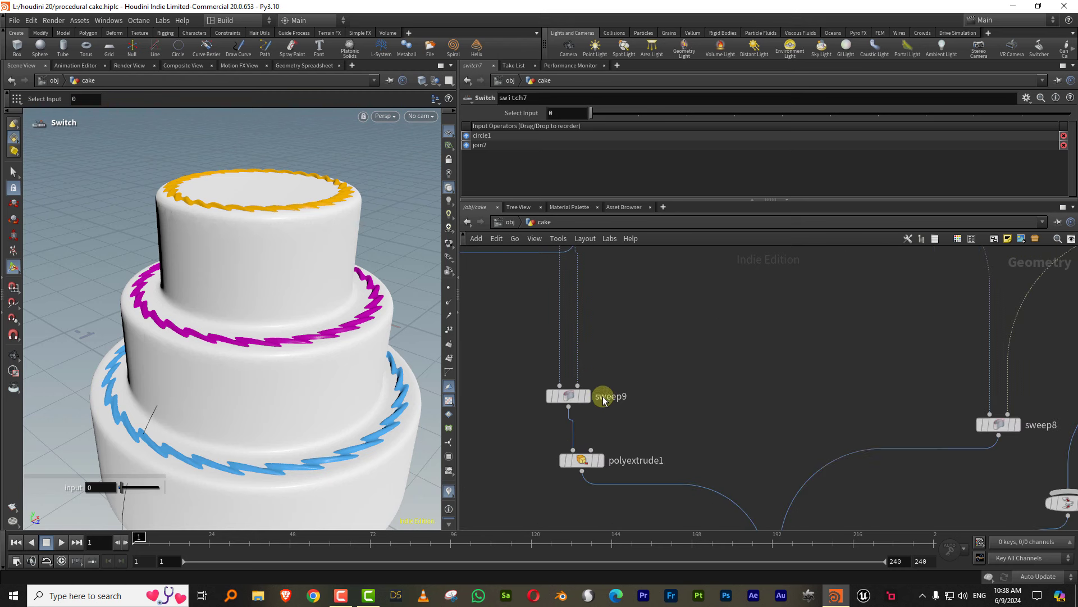
# Preview the swept tier surfaces through the switch node, then switch back to the solid cake
pyautogui.click(587, 400)
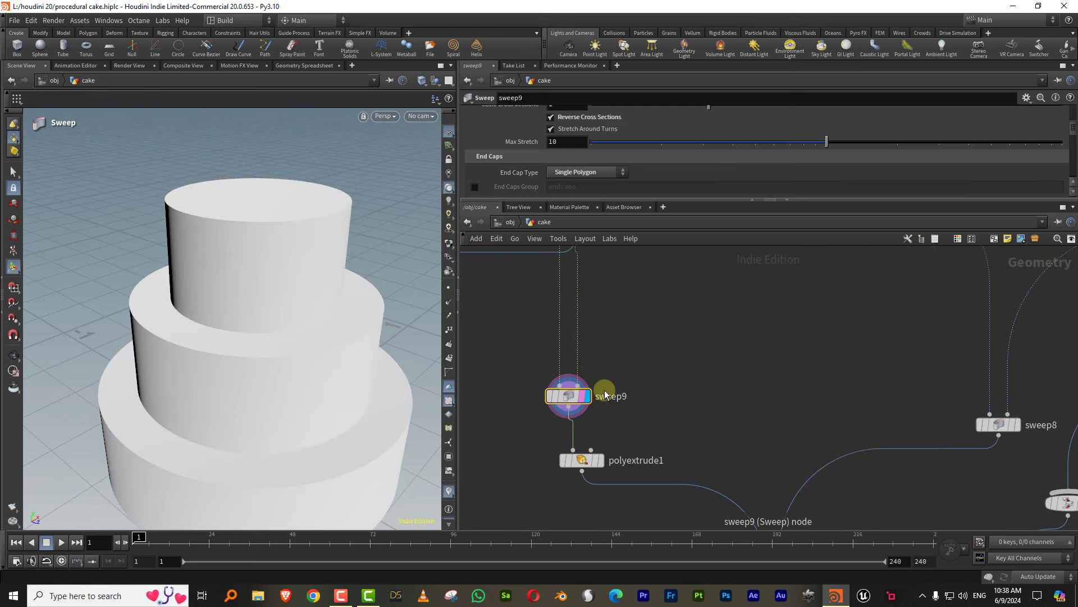
pyautogui.moveTo(756, 356)
pyautogui.mouseDown(button='middle')
pyautogui.moveTo(602, 442)
pyautogui.moveTo(715, 380)
pyautogui.mouseUp(button='middle')
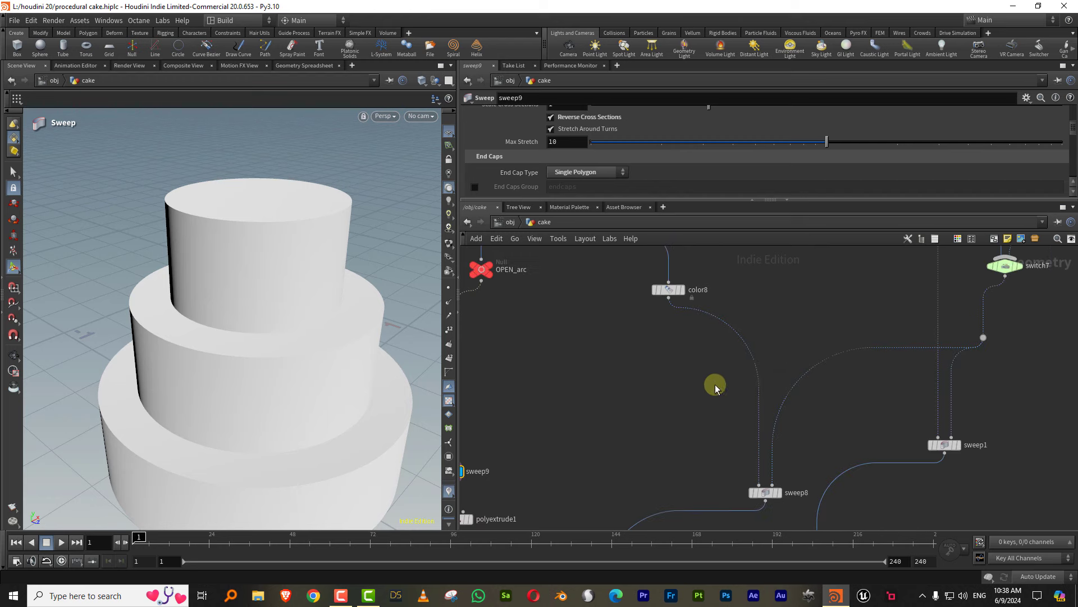
pyautogui.click(893, 326)
pyautogui.moveTo(619, 117); pyautogui.dragTo(641, 112)
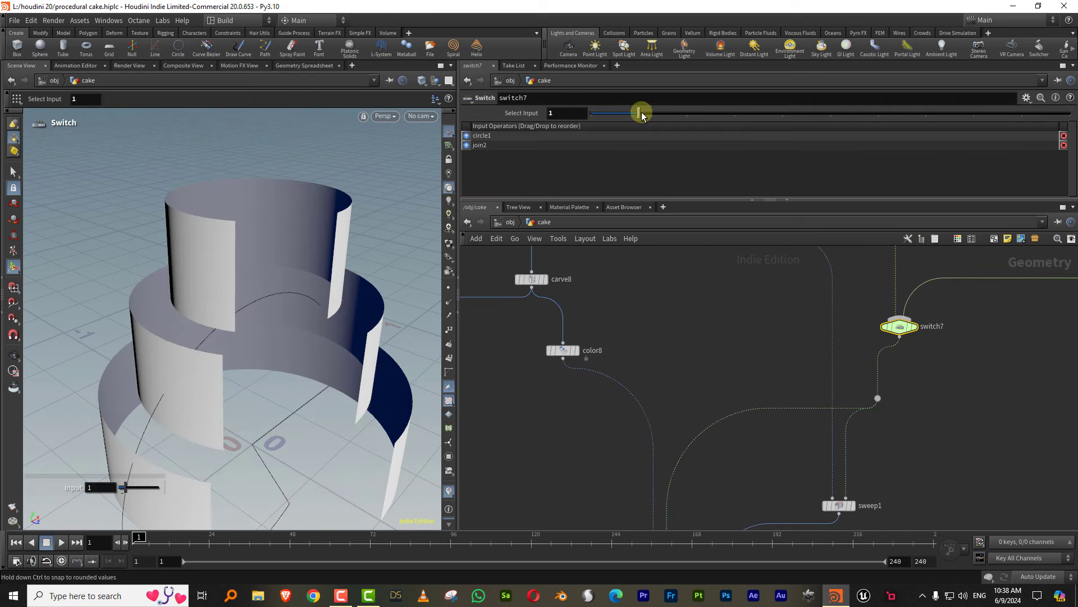
pyautogui.keyDown('alt'); pyautogui.moveTo(361, 334); pyautogui.dragTo(349, 323); pyautogui.keyUp('alt')
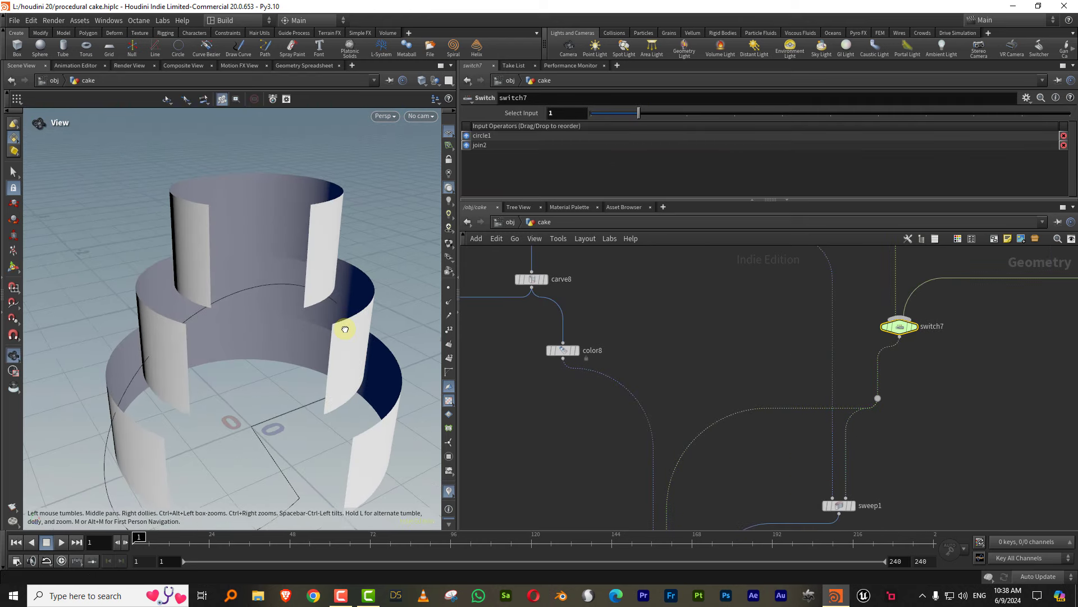
pyautogui.click(600, 116)
pyautogui.moveTo(577, 144)
pyautogui.mouseDown(button='middle')
pyautogui.moveTo(700, 298)
pyautogui.moveTo(645, 303)
pyautogui.moveTo(657, 356)
pyautogui.mouseUp(button='middle')
# Check the tier sweep's end cap options and display the extruded tier result
pyautogui.click(647, 347)
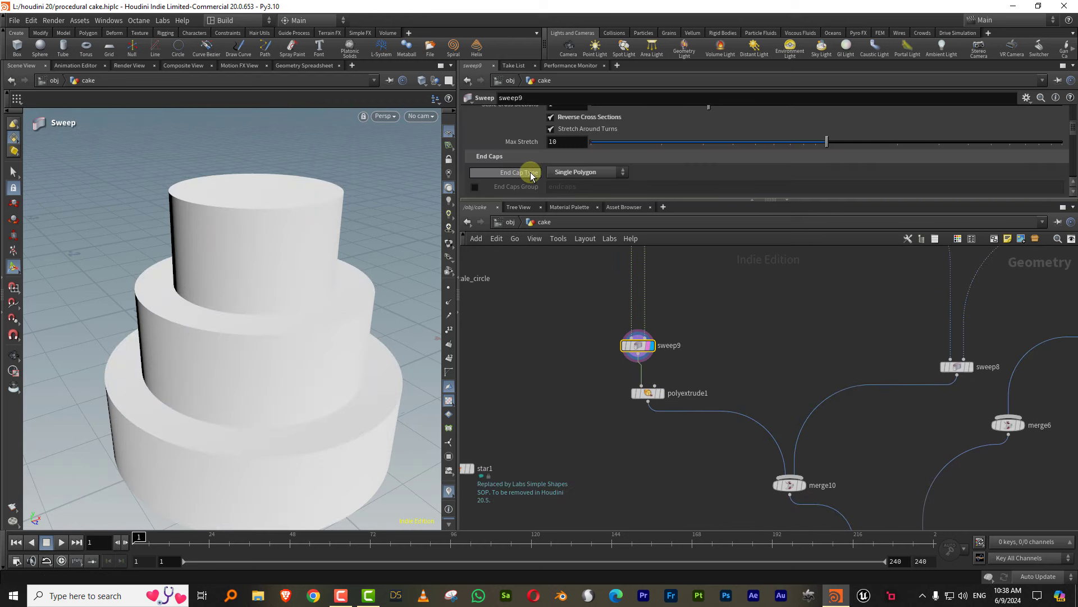
pyautogui.click(584, 171)
pyautogui.click(695, 242)
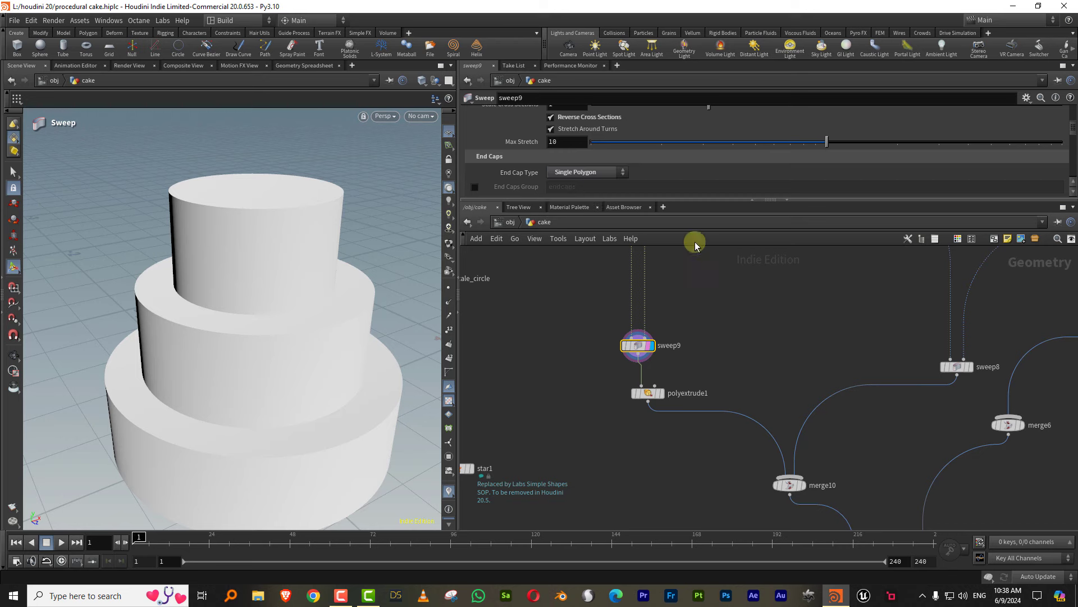
pyautogui.moveTo(681, 377); pyautogui.dragTo(673, 341, button='middle')
pyautogui.scroll(3, 673, 341)
pyautogui.click(612, 372)
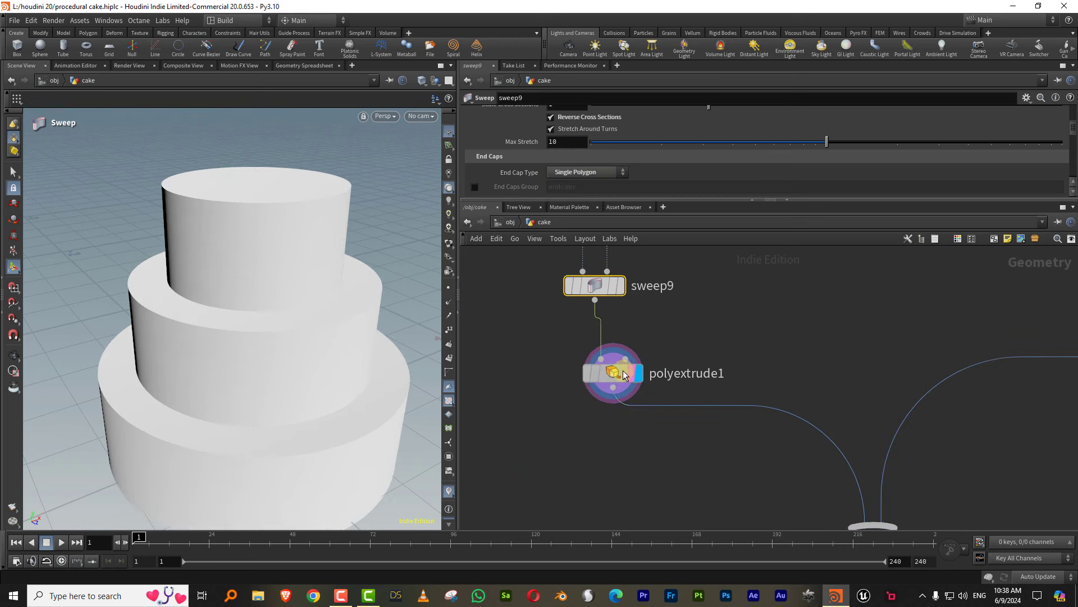
pyautogui.moveTo(321, 363); pyautogui.dragTo(315, 345)
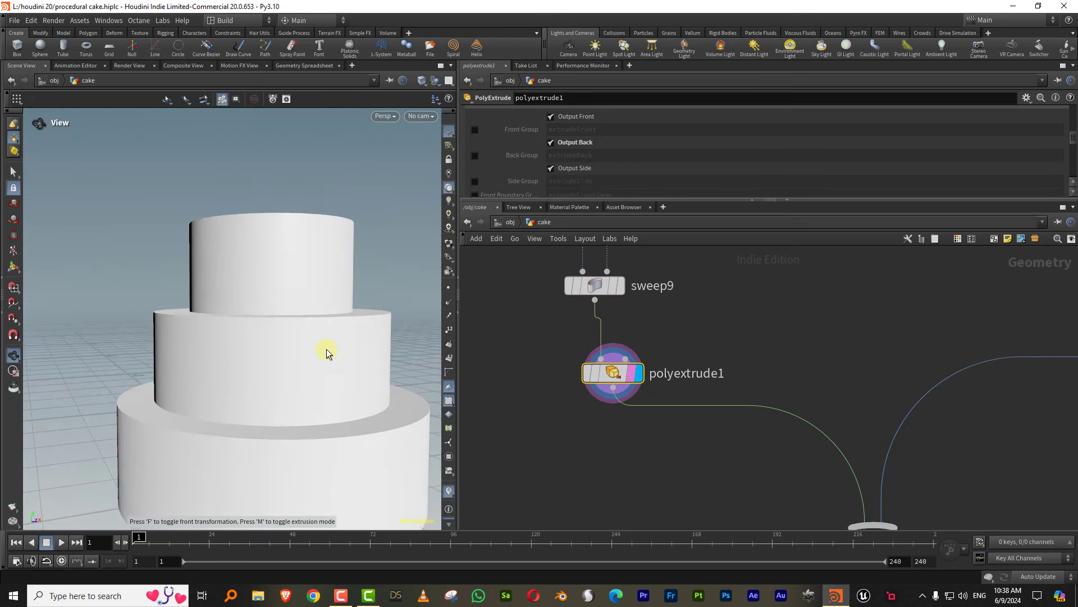
pyautogui.press('Return')
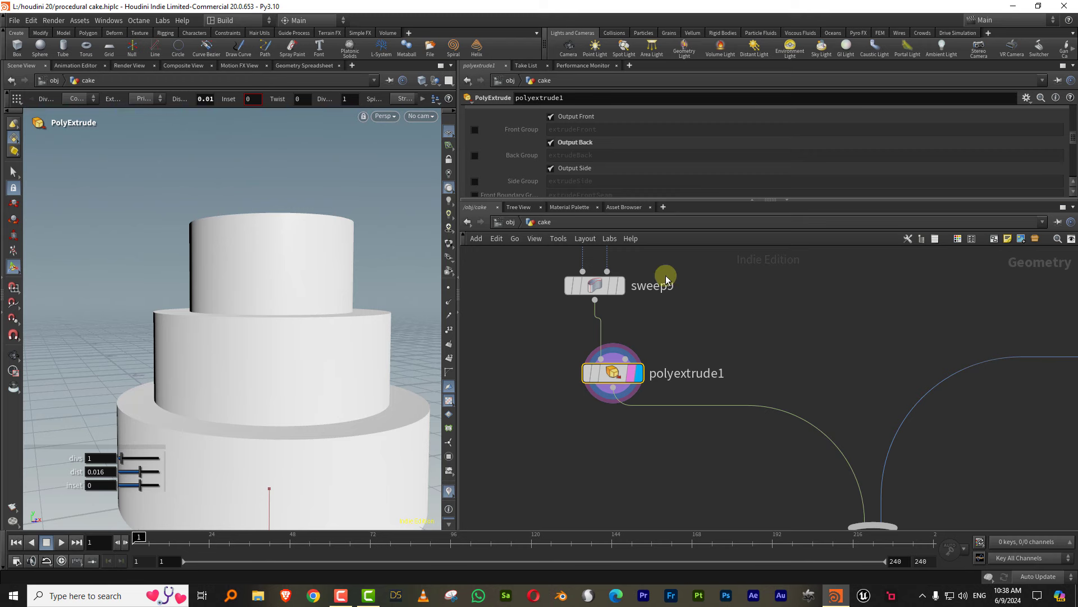
# Set sweep9's End Cap Type to None
pyautogui.click(591, 282)
pyautogui.moveTo(633, 200); pyautogui.dragTo(634, 292)
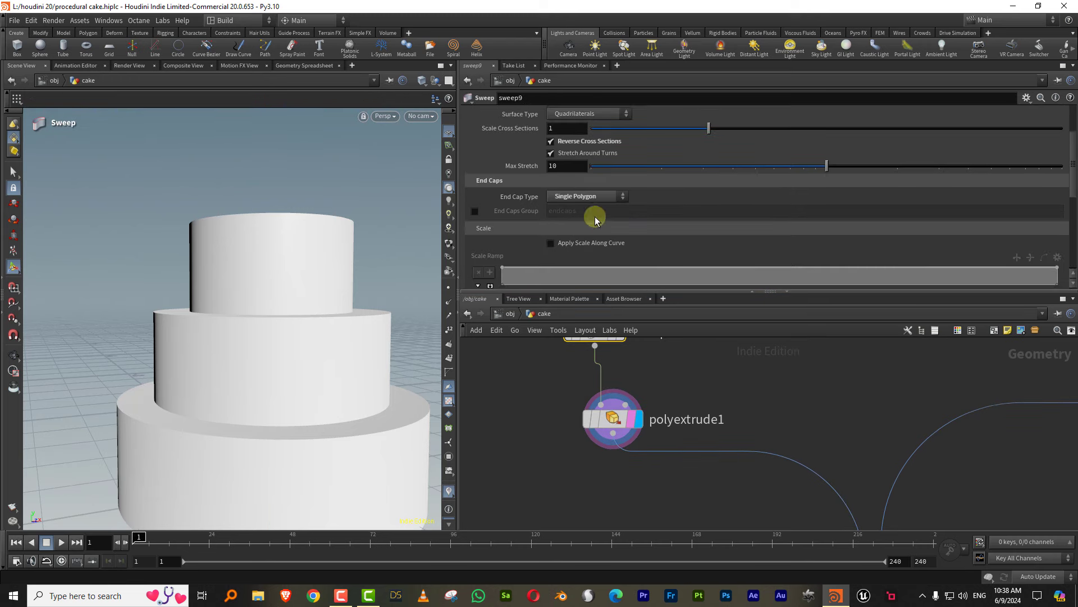
pyautogui.click(589, 198)
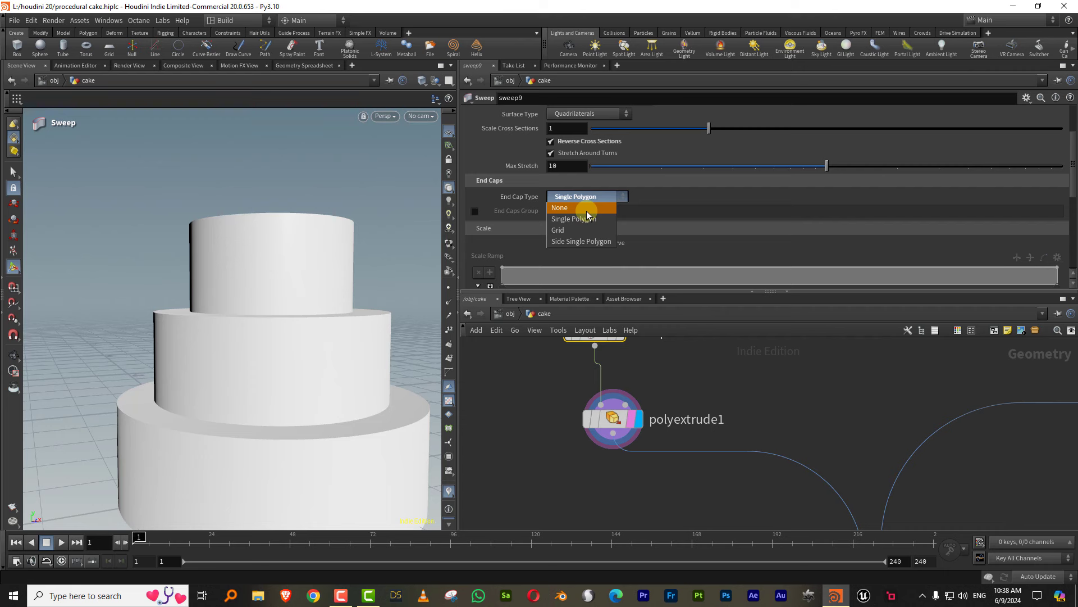
pyautogui.click(586, 209)
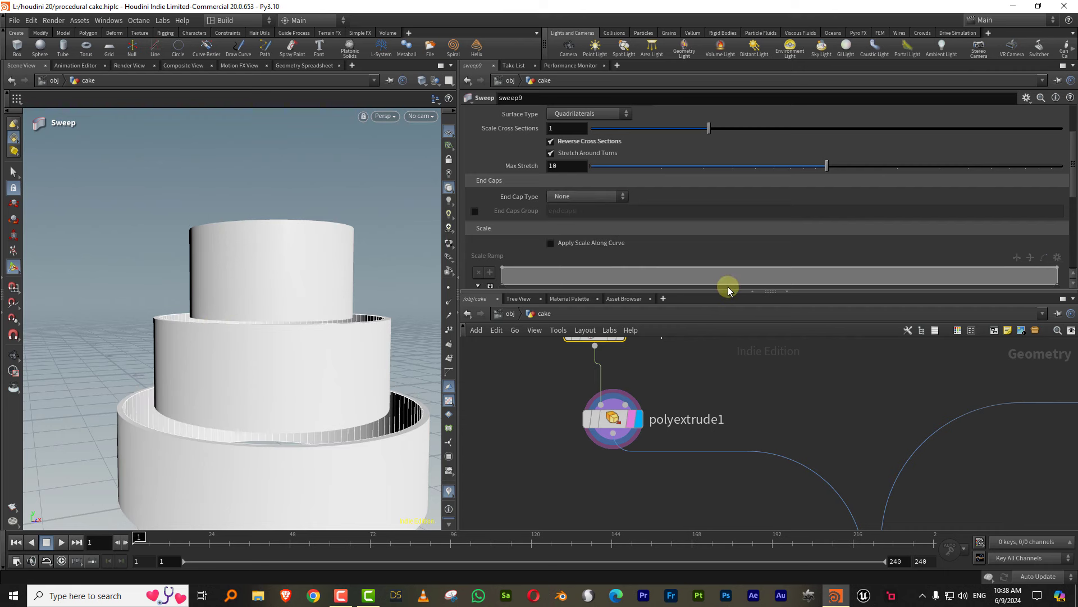
pyautogui.moveTo(729, 290); pyautogui.dragTo(747, 213)
# Display merge12 and orbit down onto the cake with yellow, magenta and blue rope piping
pyautogui.scroll(-3, 770, 332)
pyautogui.moveTo(778, 303)
pyautogui.mouseDown(button='middle')
pyautogui.moveTo(762, 313)
pyautogui.moveTo(819, 344)
pyautogui.mouseUp(button='middle')
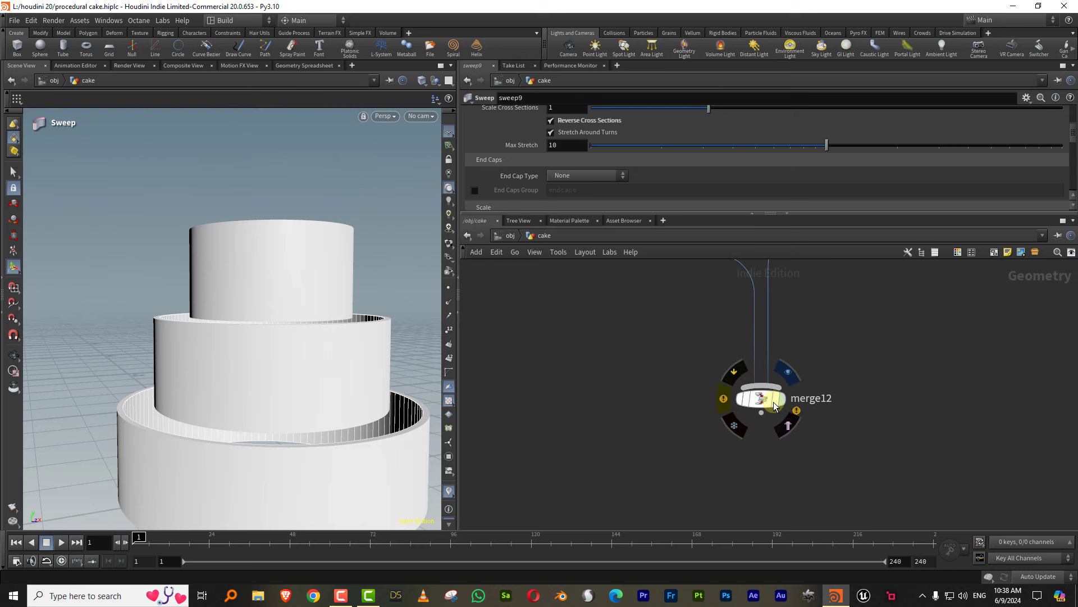
pyautogui.click(774, 406)
pyautogui.press('Escape')
pyautogui.moveTo(235, 360); pyautogui.dragTo(372, 359)
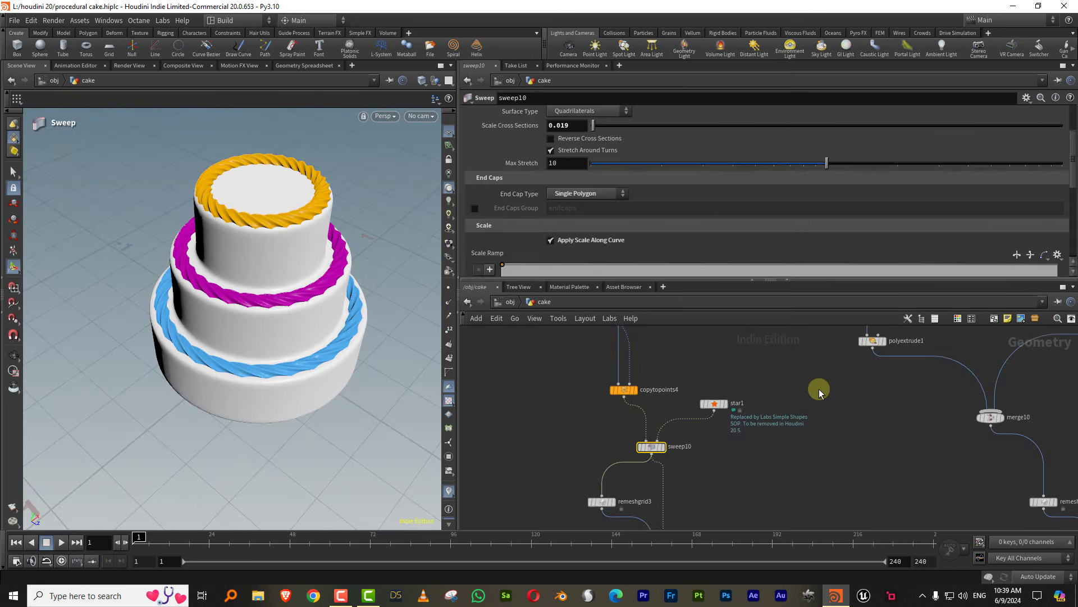
# Display merge5: the sliced tiered cake with cone dollops and coloured sprinkles
pyautogui.scroll(-2, 820, 385)
pyautogui.moveTo(549, 265); pyautogui.dragTo(549, 280)
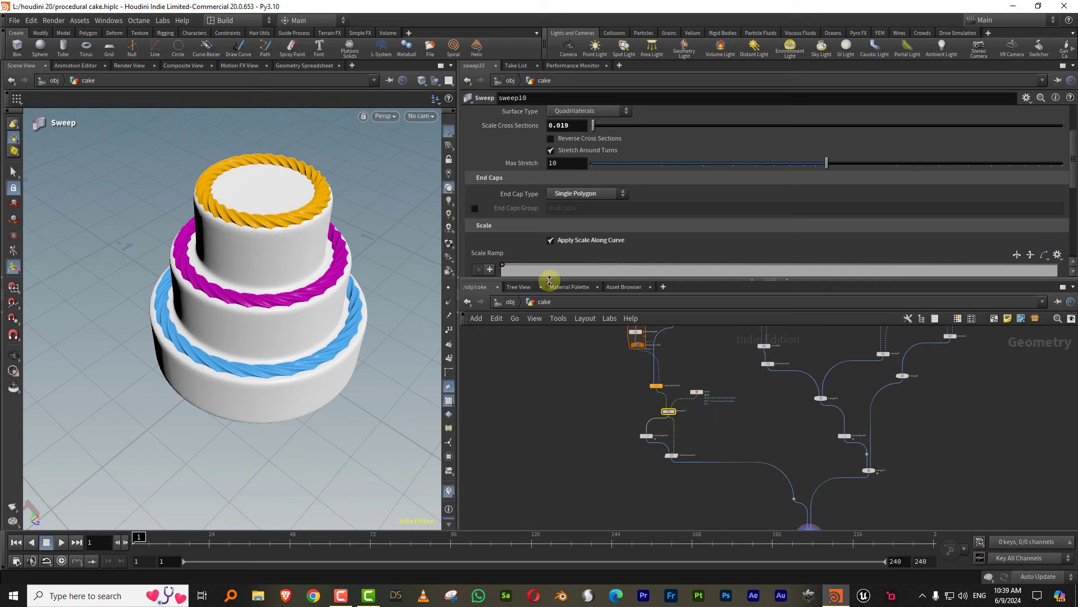
pyautogui.moveTo(322, 307)
pyautogui.mouseDown()
pyautogui.moveTo(301, 279)
pyautogui.moveTo(386, 284)
pyautogui.moveTo(258, 264)
pyautogui.mouseUp()
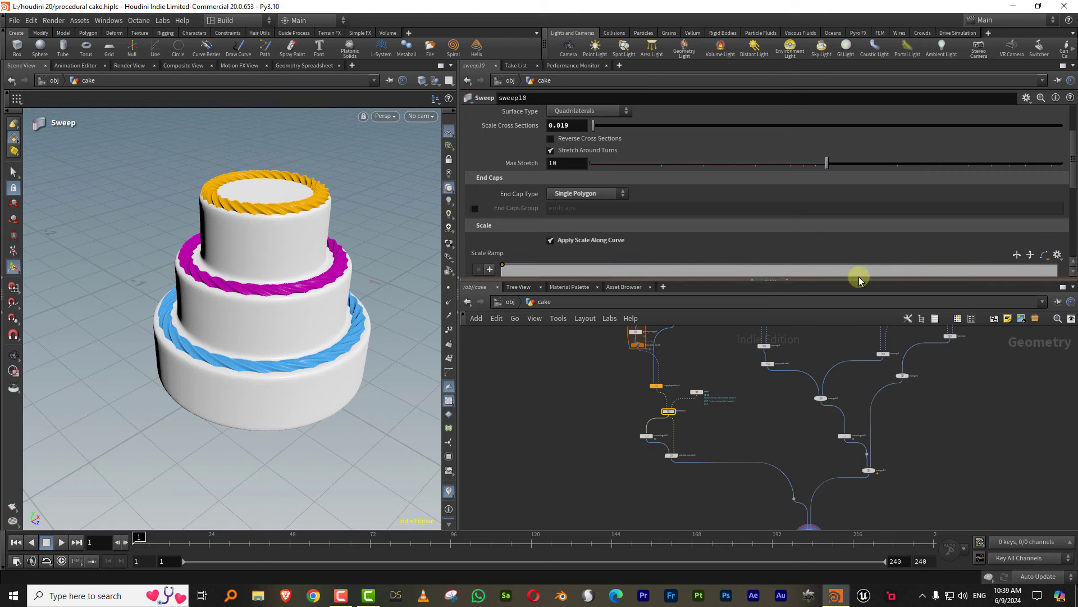
pyautogui.moveTo(851, 279); pyautogui.dragTo(850, 225)
pyautogui.scroll(-2, 706, 387)
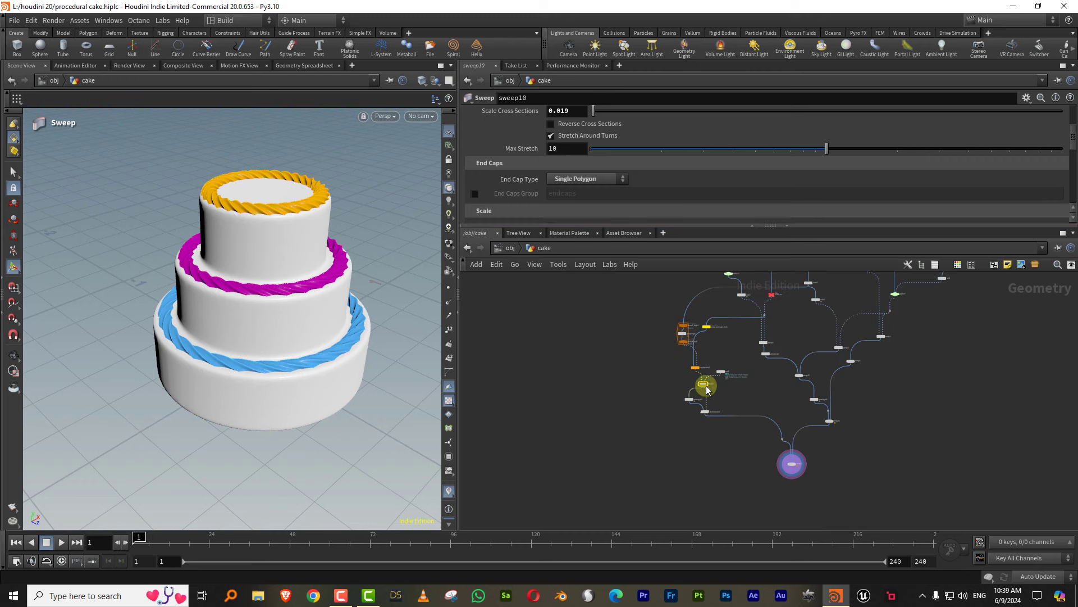
pyautogui.moveTo(838, 393); pyautogui.dragTo(686, 414, button='middle')
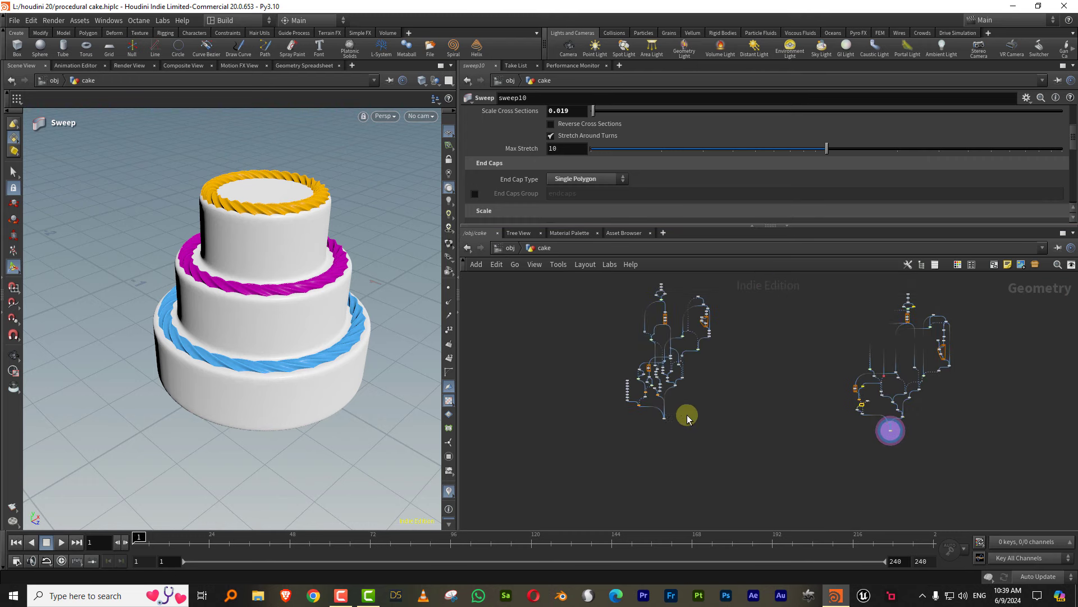
pyautogui.scroll(3, 719, 379)
pyautogui.scroll(2, 680, 382)
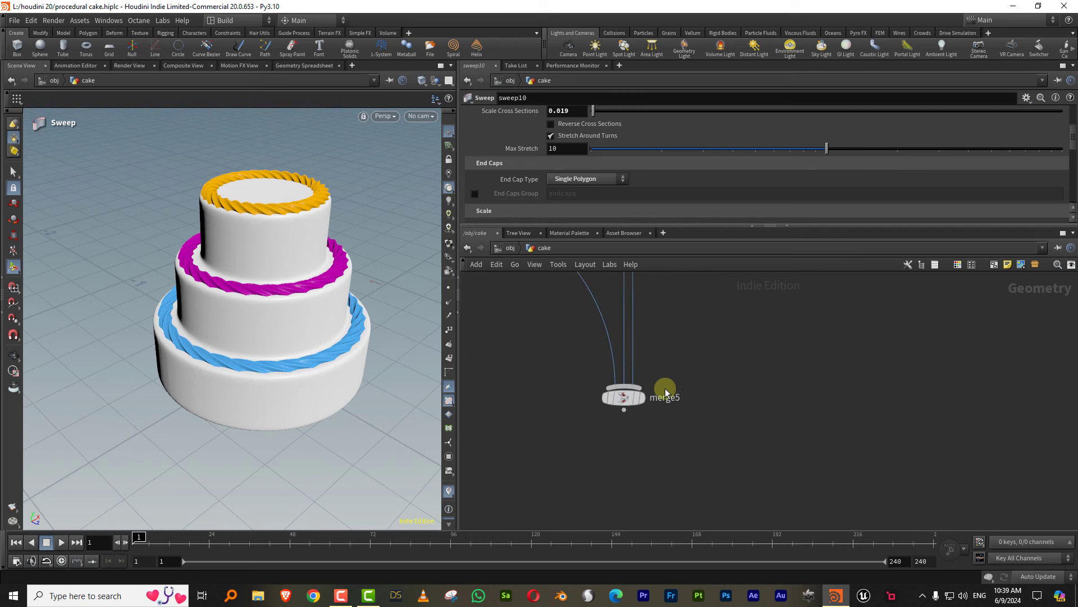
pyautogui.scroll(2, 646, 396)
pyautogui.click(639, 402)
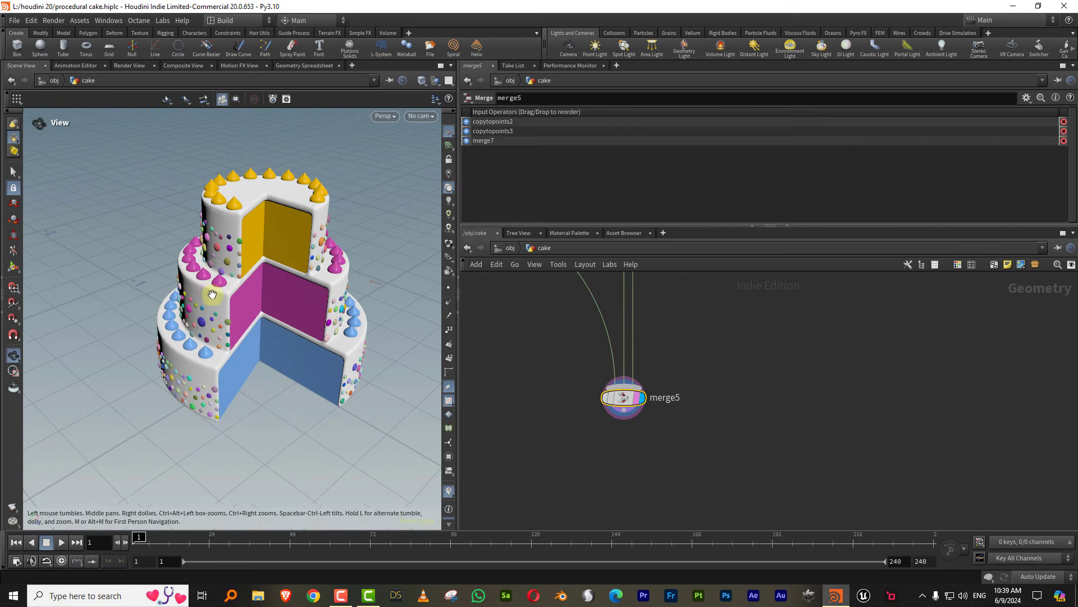
# Display sweep9's bare, open-topped tier walls in the viewport
pyautogui.moveTo(245, 291); pyautogui.dragTo(220, 305)
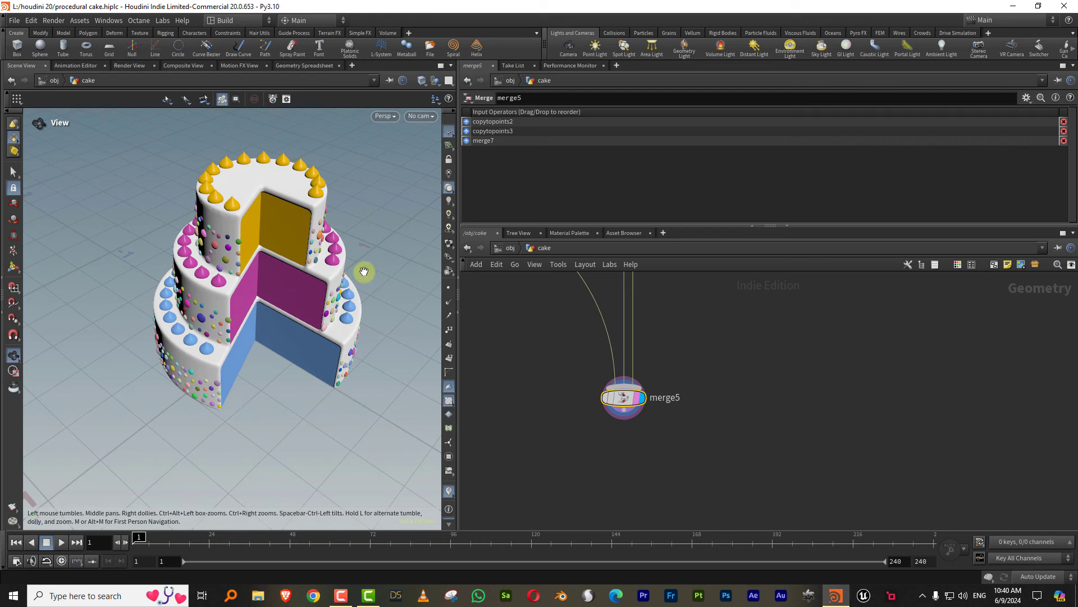
pyautogui.scroll(-2, 742, 402)
pyautogui.scroll(-3, 674, 458)
pyautogui.scroll(-3, 681, 428)
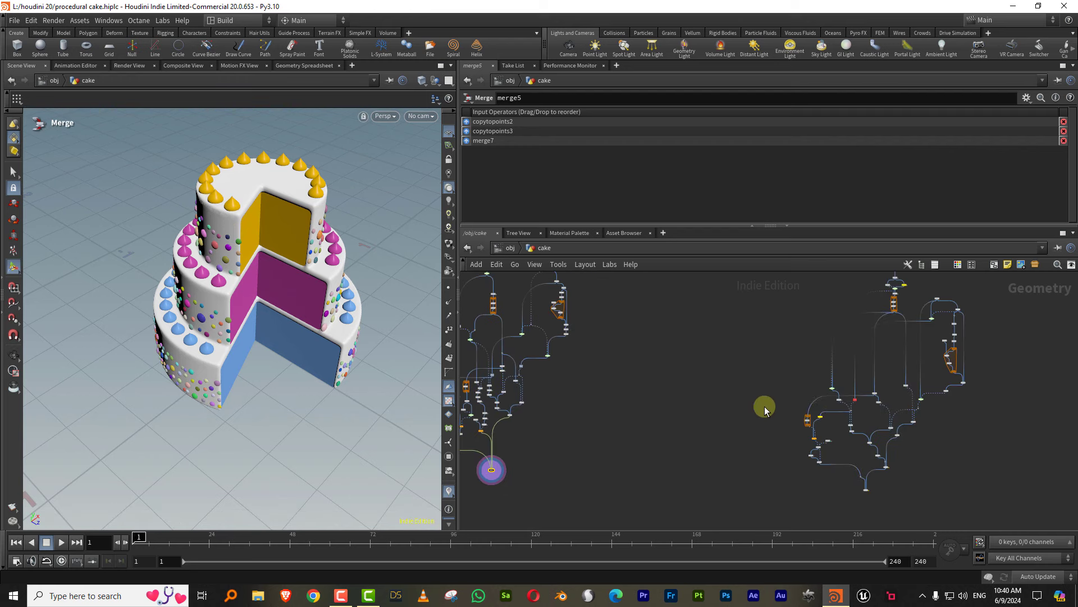
pyautogui.scroll(3, 853, 451)
pyautogui.scroll(3, 867, 414)
pyautogui.scroll(2, 821, 453)
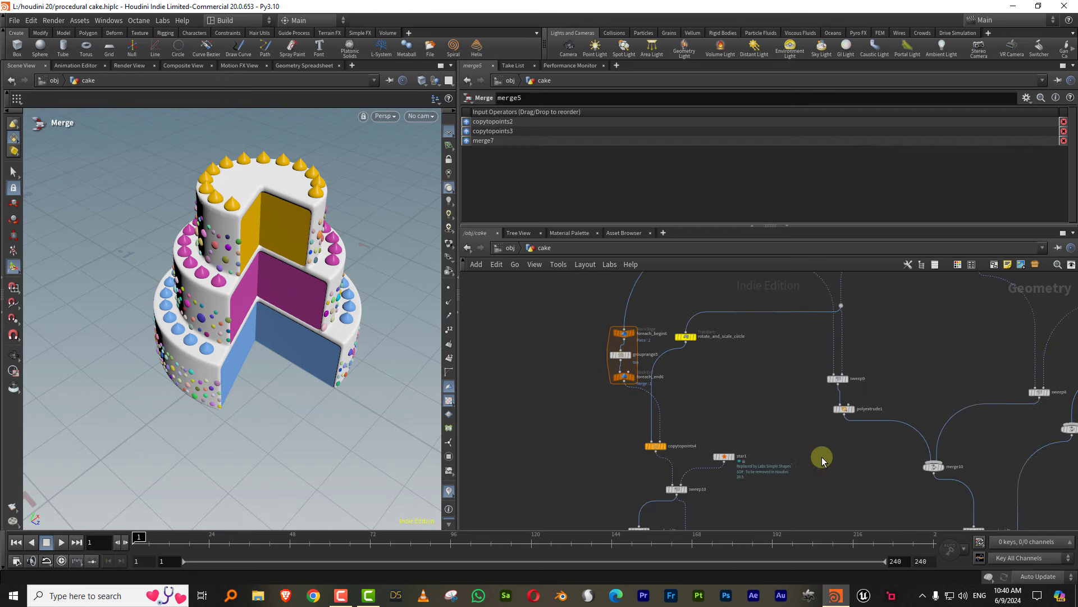
pyautogui.scroll(2, 891, 375)
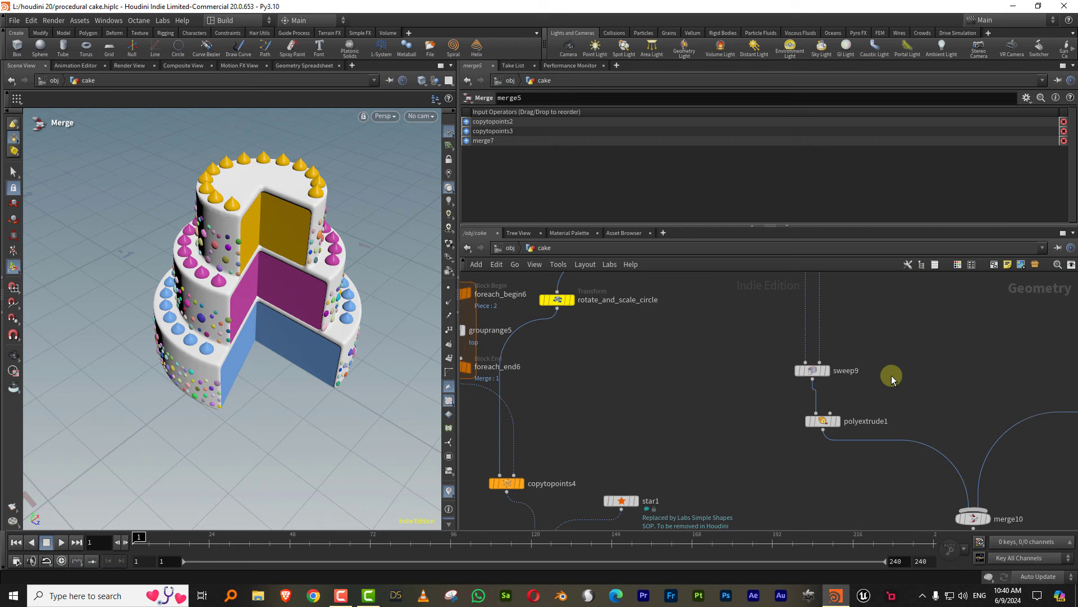
pyautogui.click(827, 371)
# Box-select sweep9 with polyextrude1, then the nine nodes of the left decorative branch
pyautogui.moveTo(772, 447); pyautogui.dragTo(765, 428)
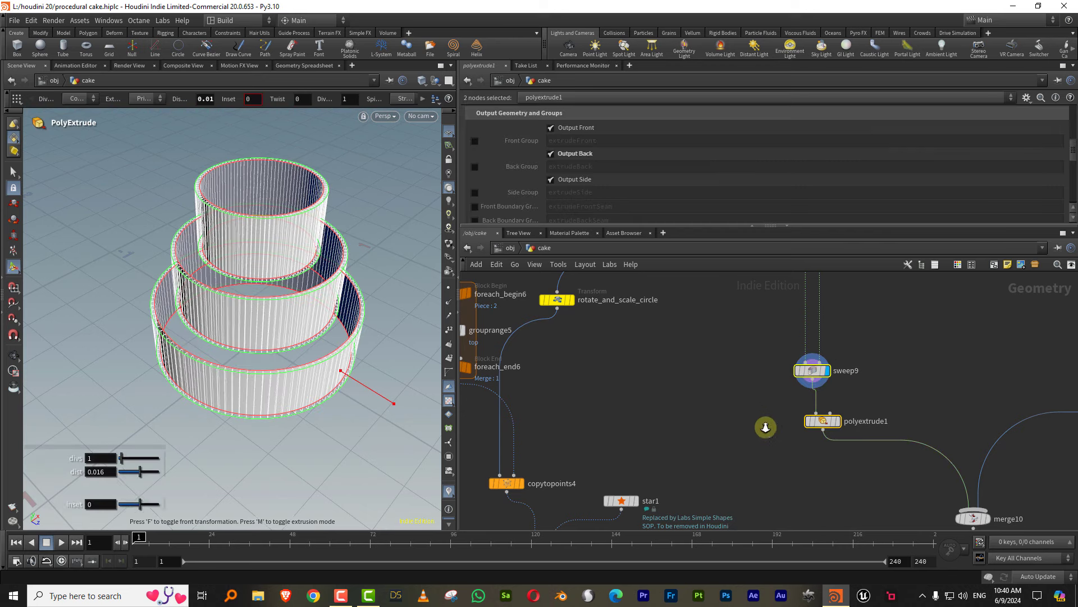
pyautogui.scroll(-4, 786, 416)
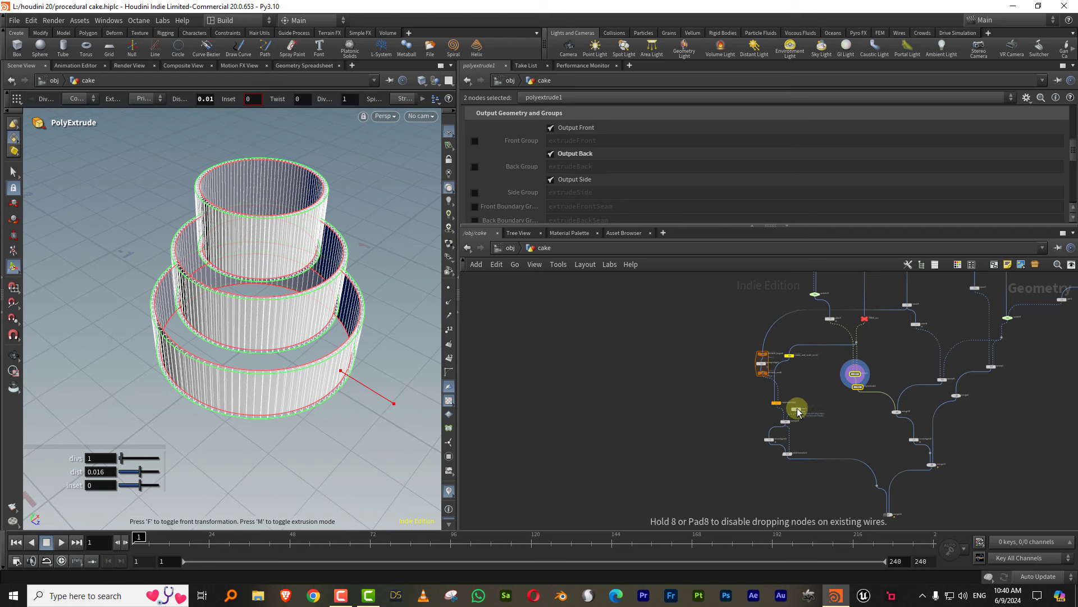
pyautogui.moveTo(794, 405); pyautogui.dragTo(670, 393, button='middle')
pyautogui.moveTo(629, 334); pyautogui.dragTo(702, 477)
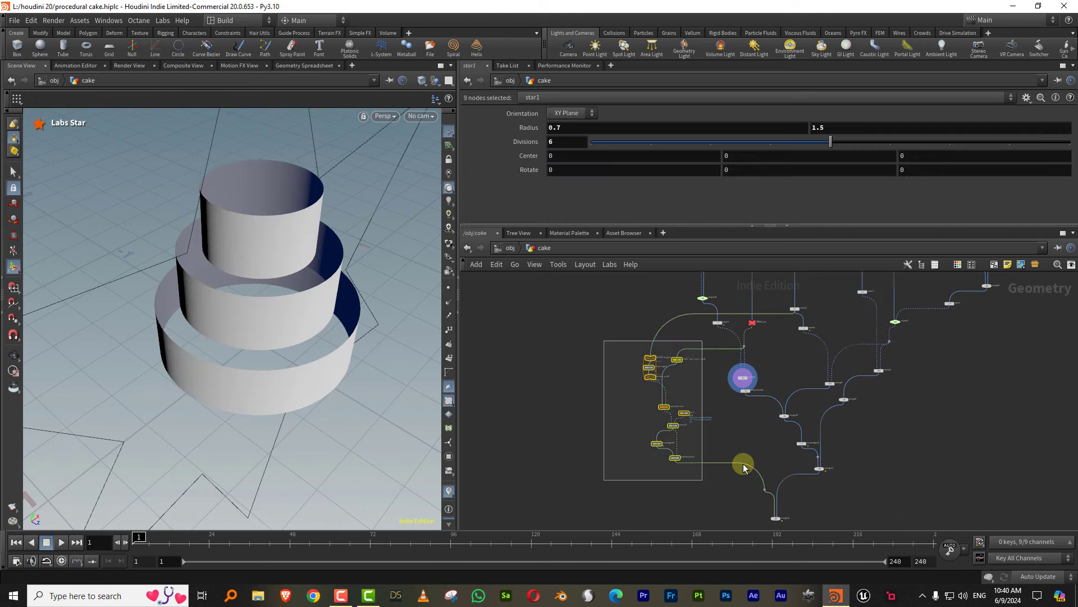
# Wrap the selected decorative nodes in a network box titled DECORATIVE ICING
pyautogui.click(994, 265)
pyautogui.scroll(4, 719, 371)
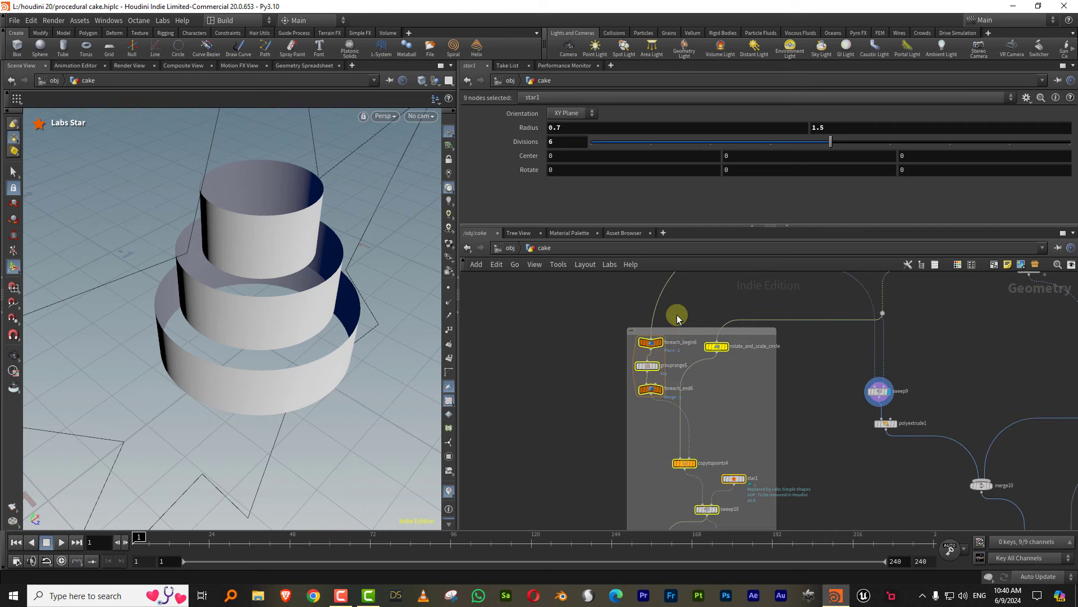
pyautogui.doubleClick(674, 330)
pyautogui.write('DECORATIVE ICING')
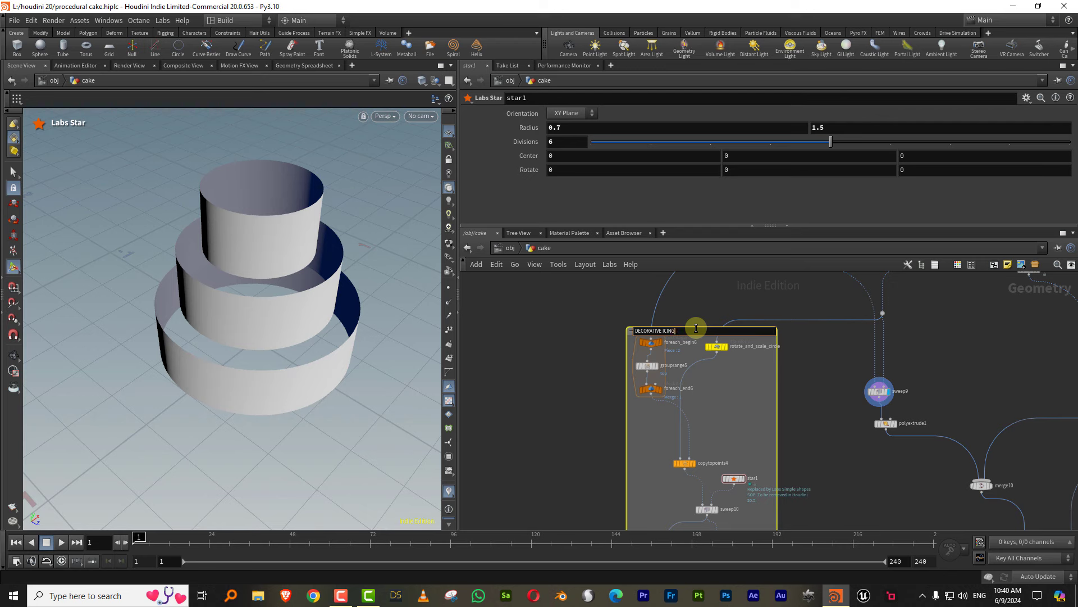
pyautogui.press('Return')
# Box sweep9 and polyextrude1 together under the title SIDE ICING
pyautogui.moveTo(968, 340); pyautogui.dragTo(826, 316, button='middle')
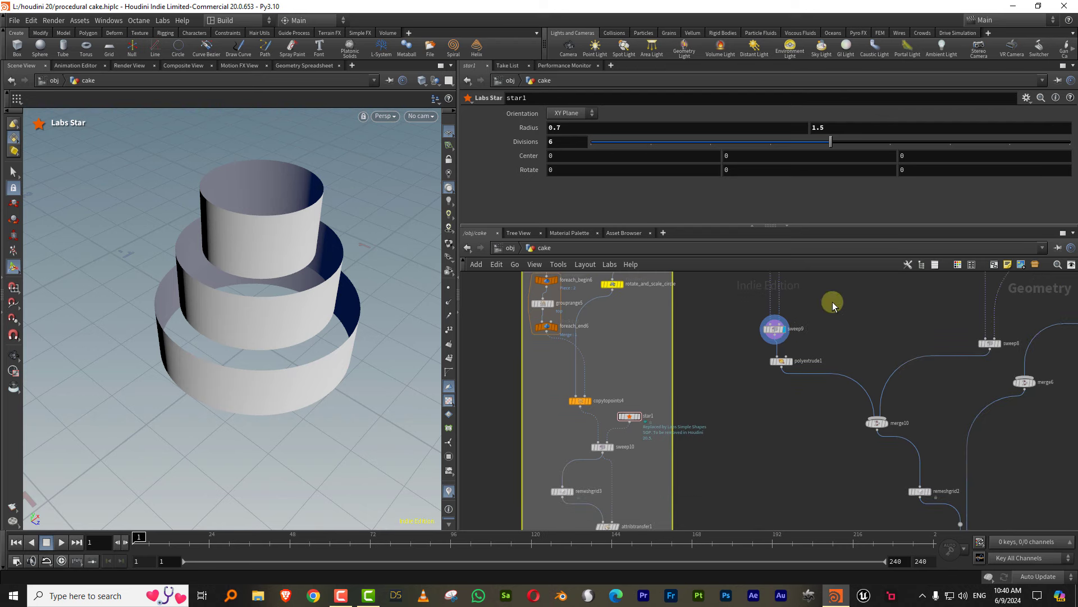
pyautogui.moveTo(842, 292); pyautogui.dragTo(750, 381)
pyautogui.click(968, 267)
pyautogui.write('SIDE ICING')
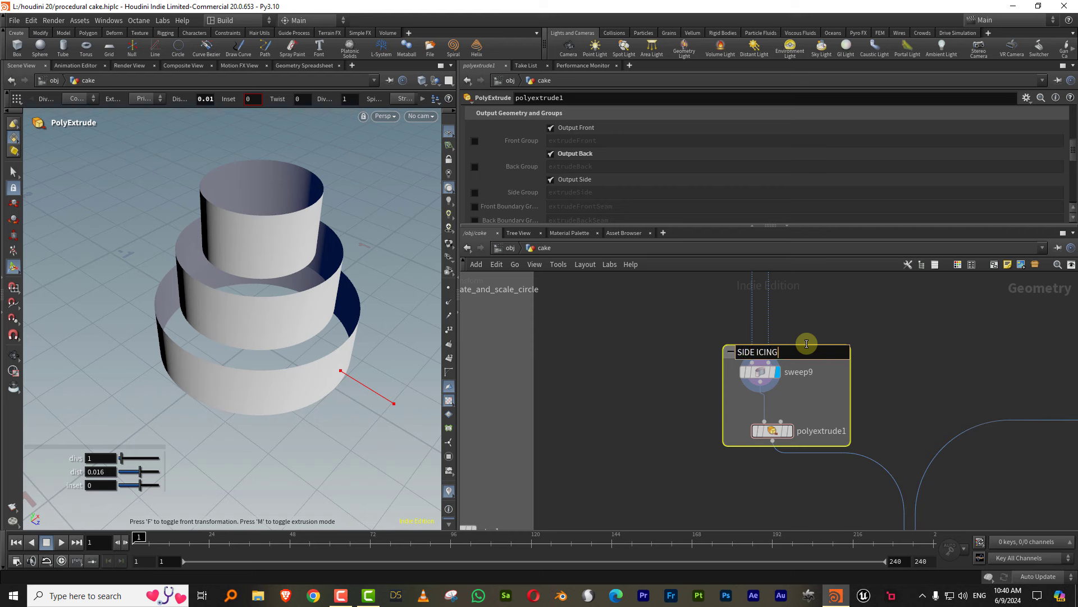
pyautogui.press('Return')
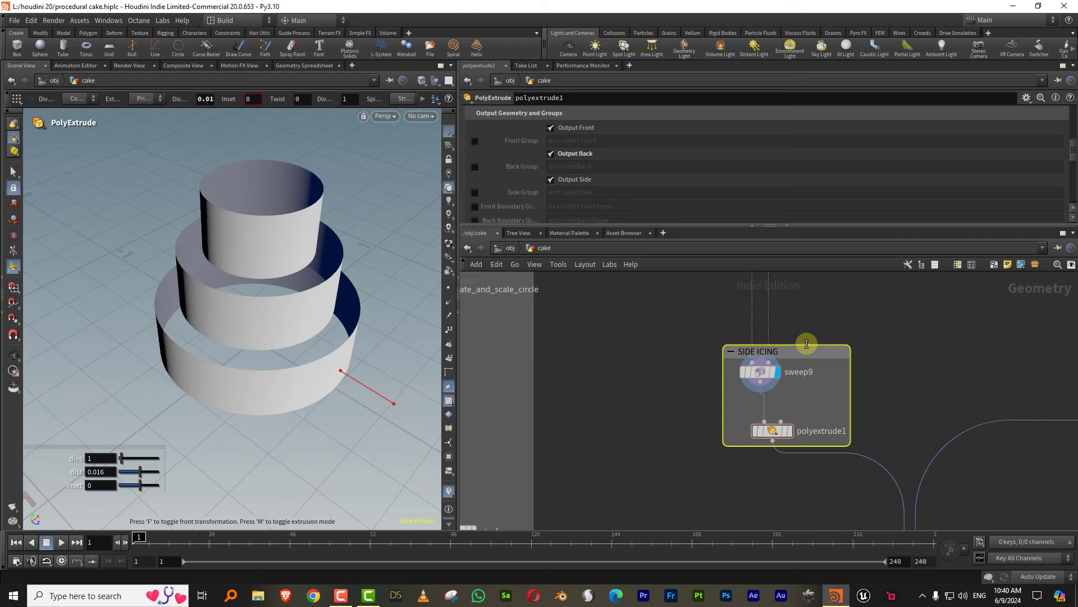
pyautogui.moveTo(972, 365); pyautogui.dragTo(794, 377, button='middle')
# Move color8 beside sweep8 and enclose both in a network box titled TOP ICING
pyautogui.click(838, 407)
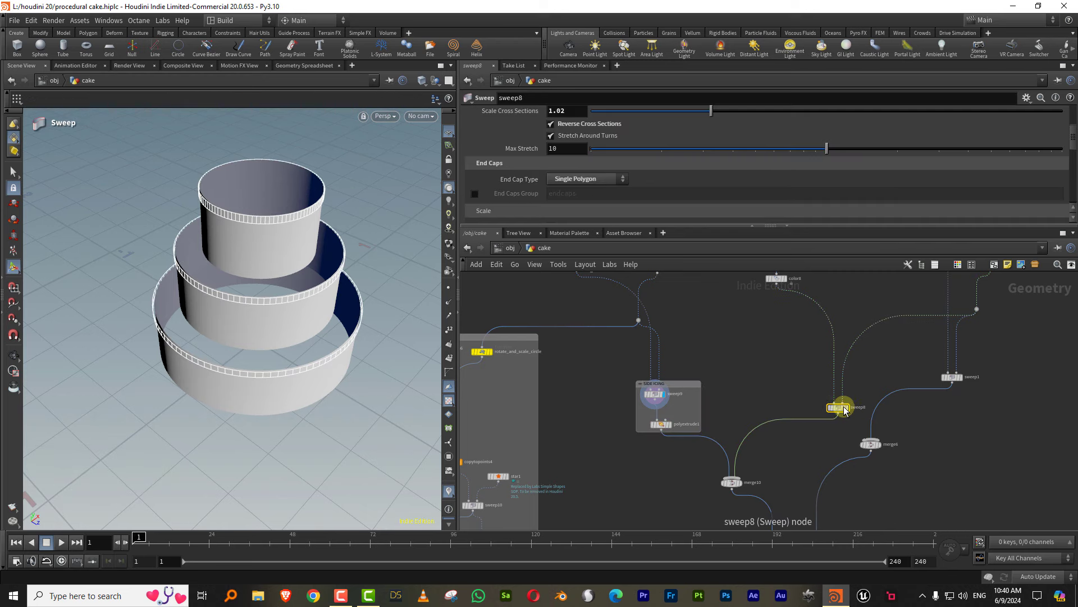
pyautogui.moveTo(794, 410); pyautogui.dragTo(753, 378, button='middle')
pyautogui.click(767, 364)
pyautogui.moveTo(771, 370); pyautogui.dragTo(760, 443)
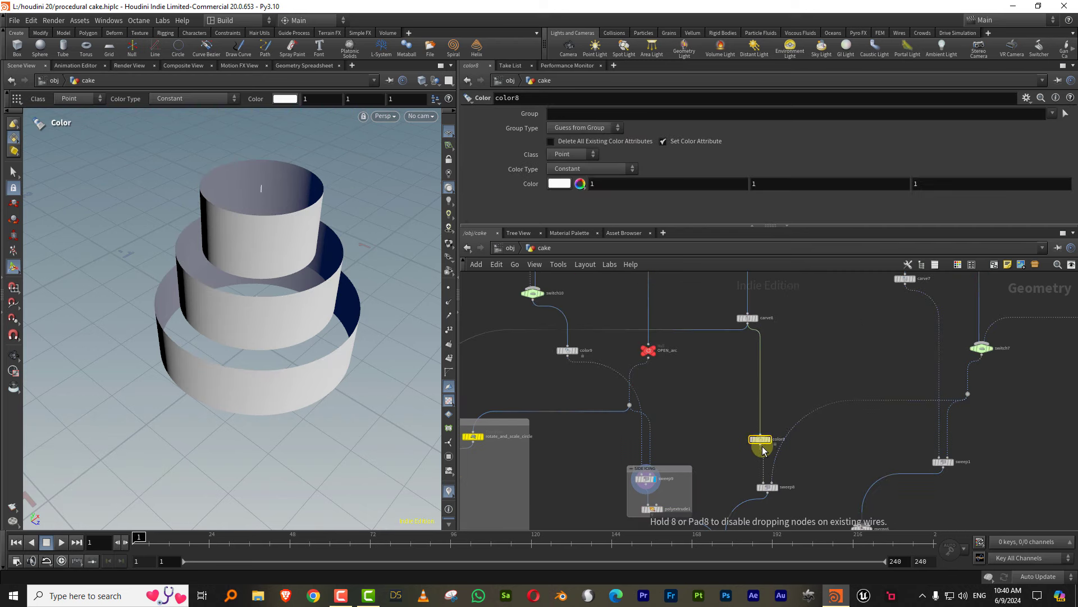
pyautogui.moveTo(802, 458); pyautogui.dragTo(756, 392, button='middle')
pyautogui.keyDown('shift'); pyautogui.click(774, 407); pyautogui.keyUp('shift')
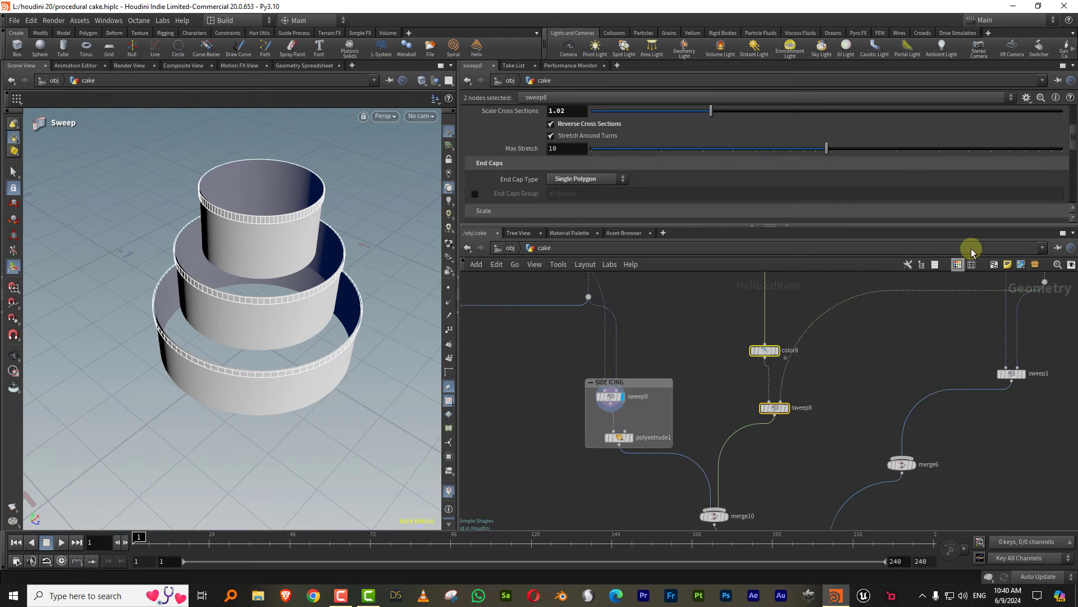
pyautogui.click(1006, 266)
pyautogui.hotkey('ctrl', 'z')
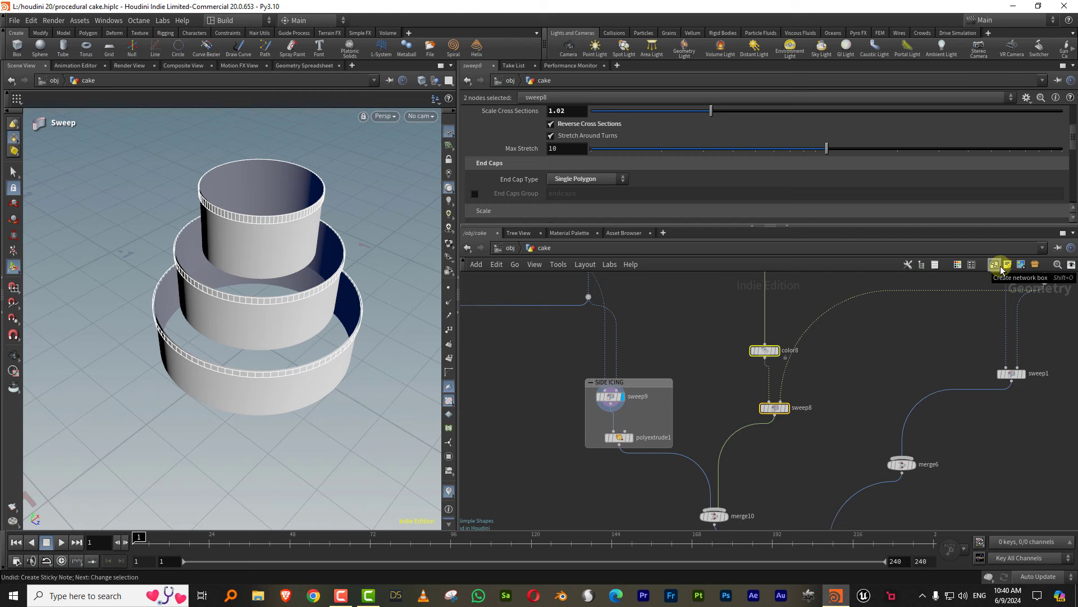
pyautogui.click(994, 265)
pyautogui.doubleClick(805, 336)
pyautogui.write('TOP ICING')
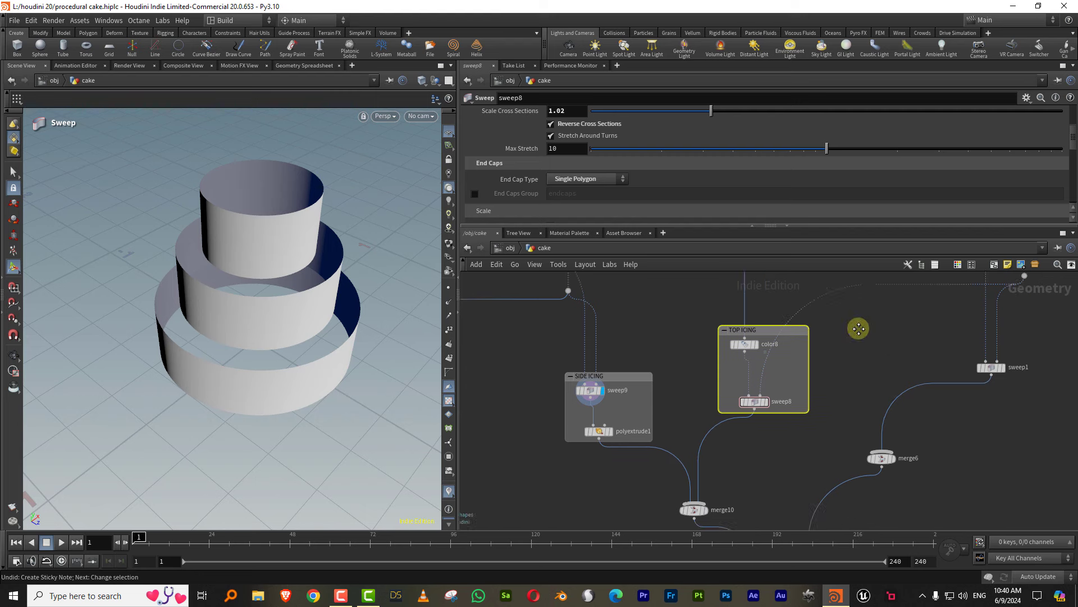
# Delete merge6 and wrap sweep1 in its own network box
pyautogui.moveTo(955, 329); pyautogui.dragTo(807, 357, button='middle')
pyautogui.moveTo(951, 362)
pyautogui.mouseDown(button='middle')
pyautogui.moveTo(848, 397)
pyautogui.moveTo(840, 324)
pyautogui.mouseUp(button='middle')
pyautogui.scroll(-2, 820, 390)
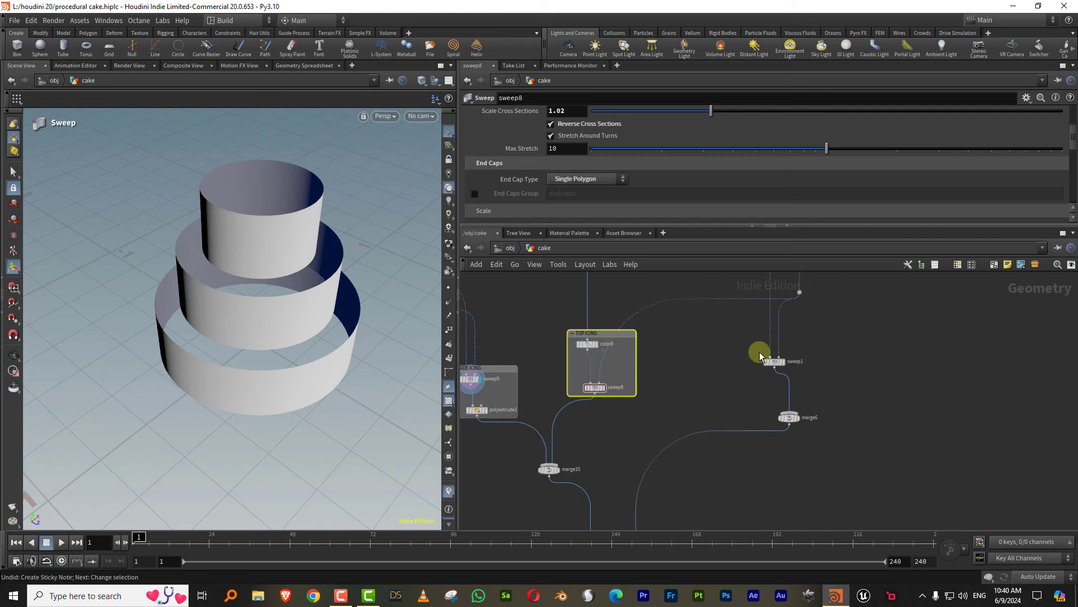
pyautogui.moveTo(736, 285); pyautogui.dragTo(808, 428)
pyautogui.click(789, 417)
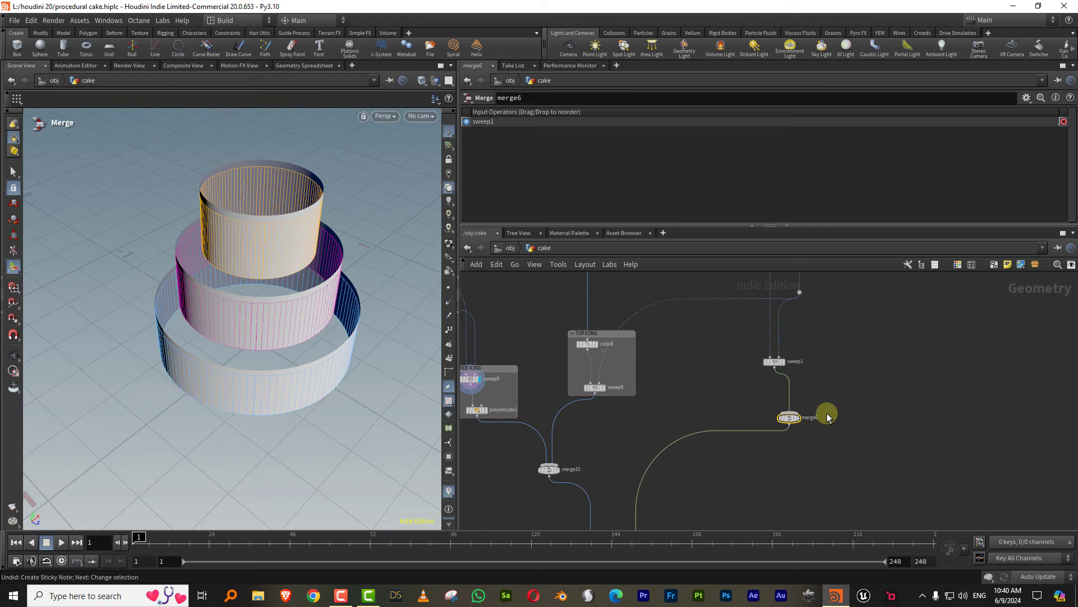
pyautogui.press('Delete')
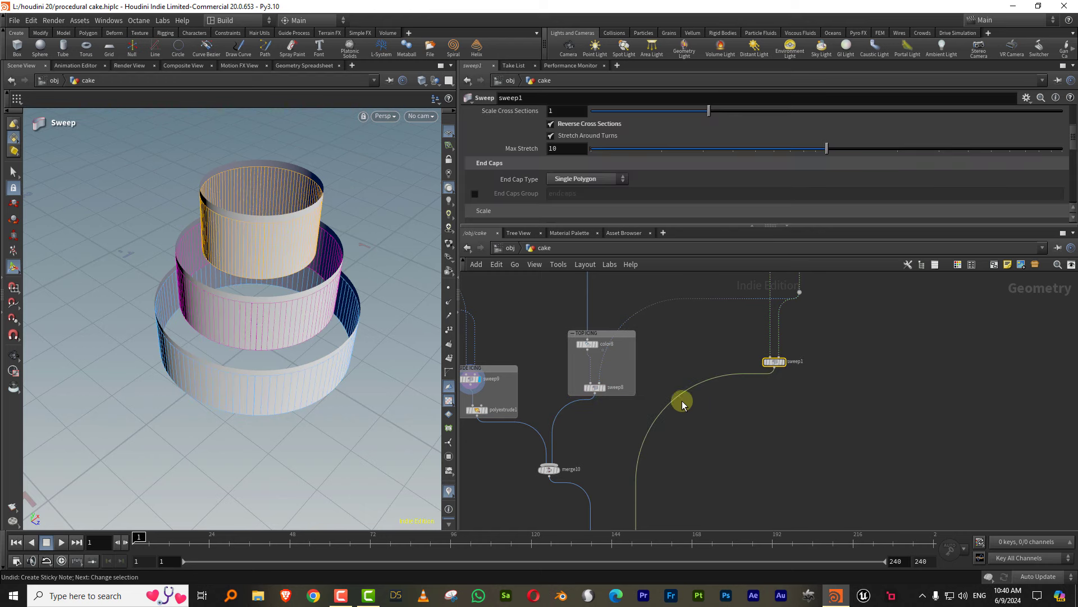
pyautogui.hotkey('shift', 'o')
pyautogui.write('CAKE')
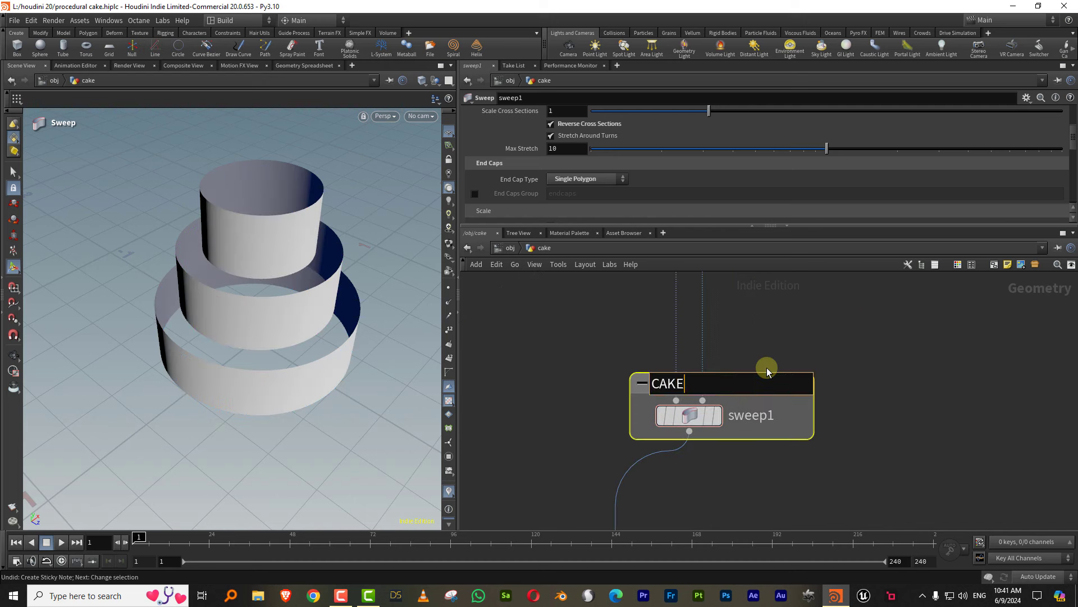
# Title sweep1's box CAKE, then copy and paste the SIDE ICING box
pyautogui.press('Return')
pyautogui.scroll(-10, 860, 440)
pyautogui.scroll(2, 878, 380)
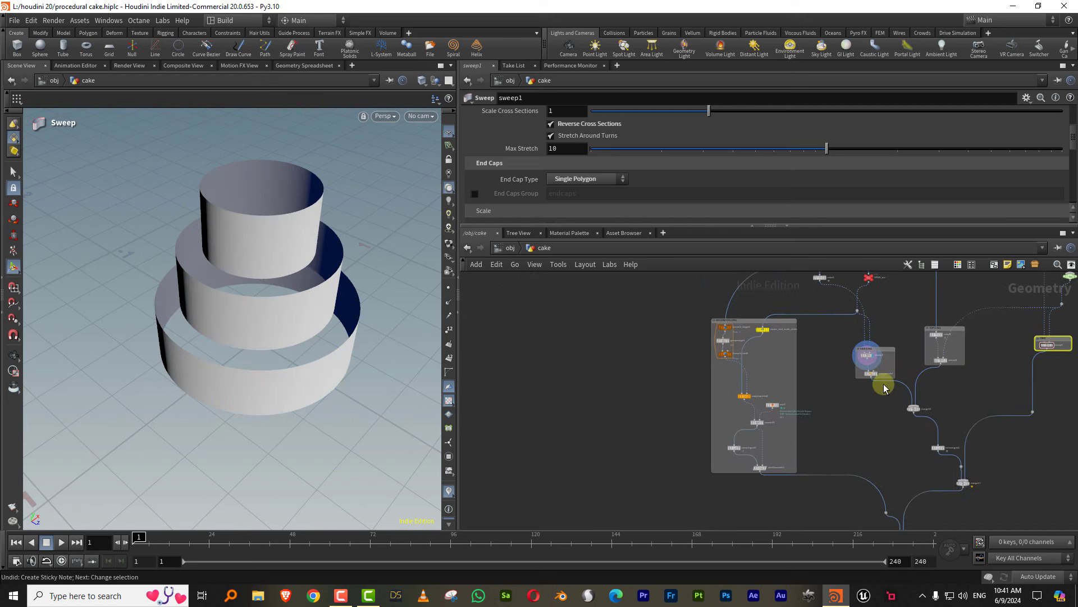
pyautogui.scroll(2, 873, 378)
pyautogui.scroll(2, 793, 427)
pyautogui.click(835, 402)
pyautogui.scroll(-2, 893, 371)
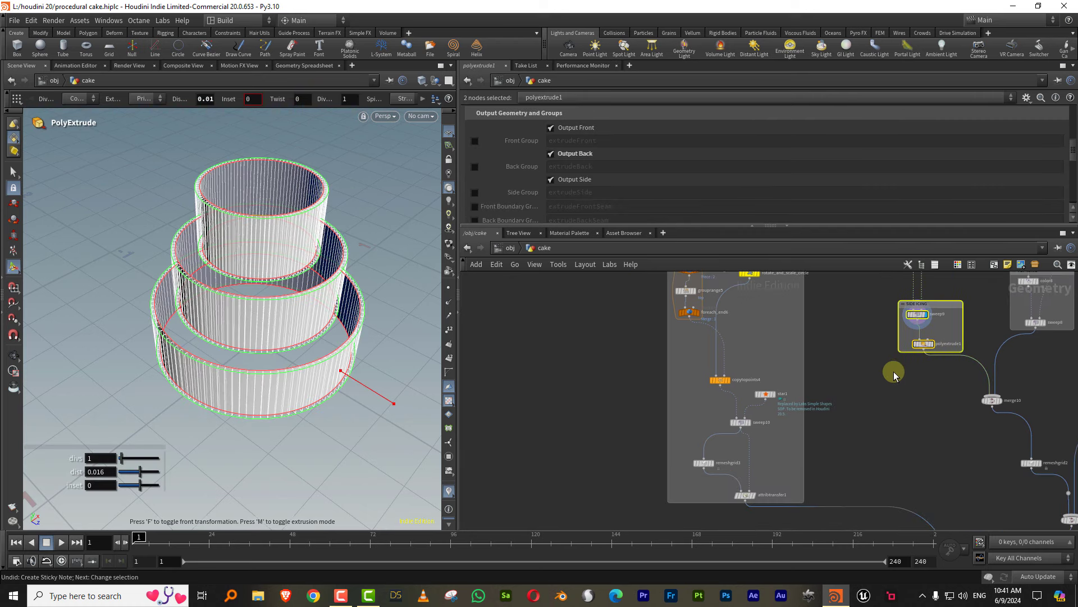
pyautogui.scroll(-2, 905, 354)
pyautogui.hotkey('ctrl', 'c')
pyautogui.hotkey('ctrl', 'v')
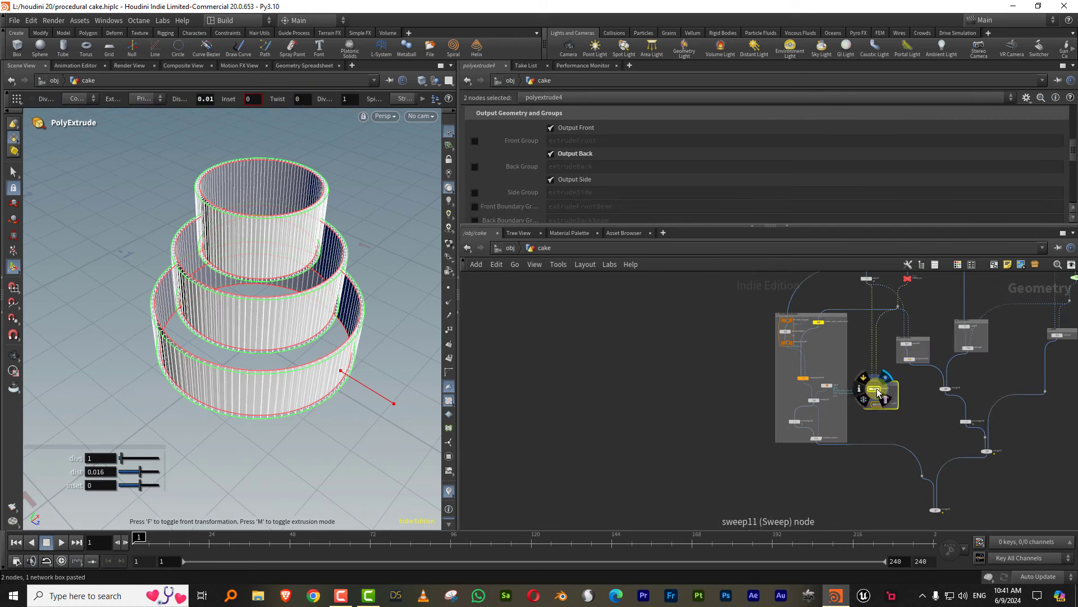
# Move the pasted sweep11/polyextrude4 box left and retitle it SIDE decoration
pyautogui.moveTo(887, 331); pyautogui.dragTo(730, 377)
pyautogui.scroll(5, 730, 377)
pyautogui.click(676, 390)
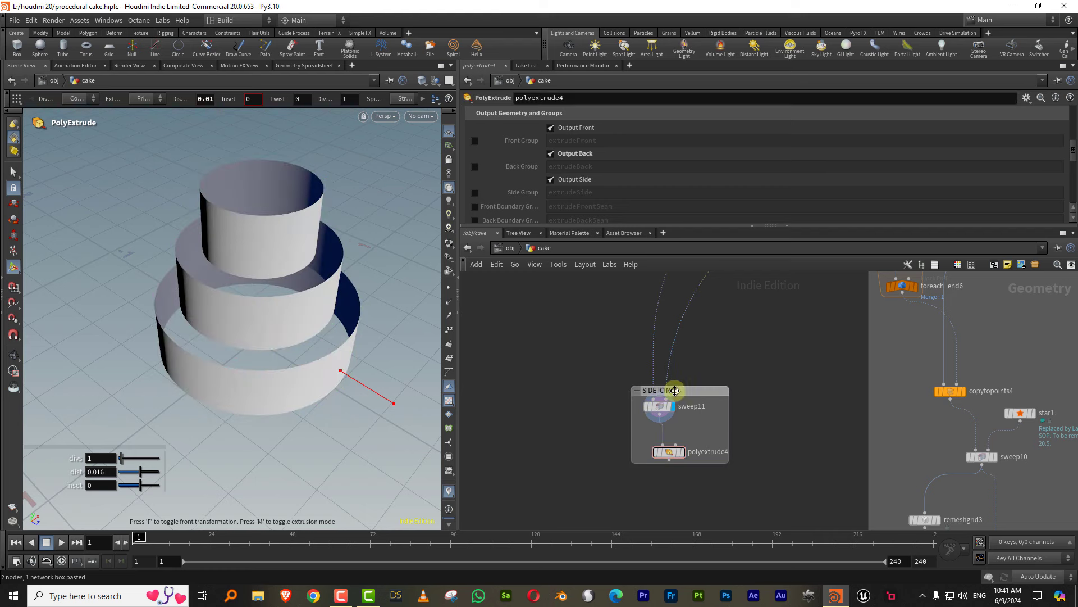
pyautogui.doubleClick(664, 390)
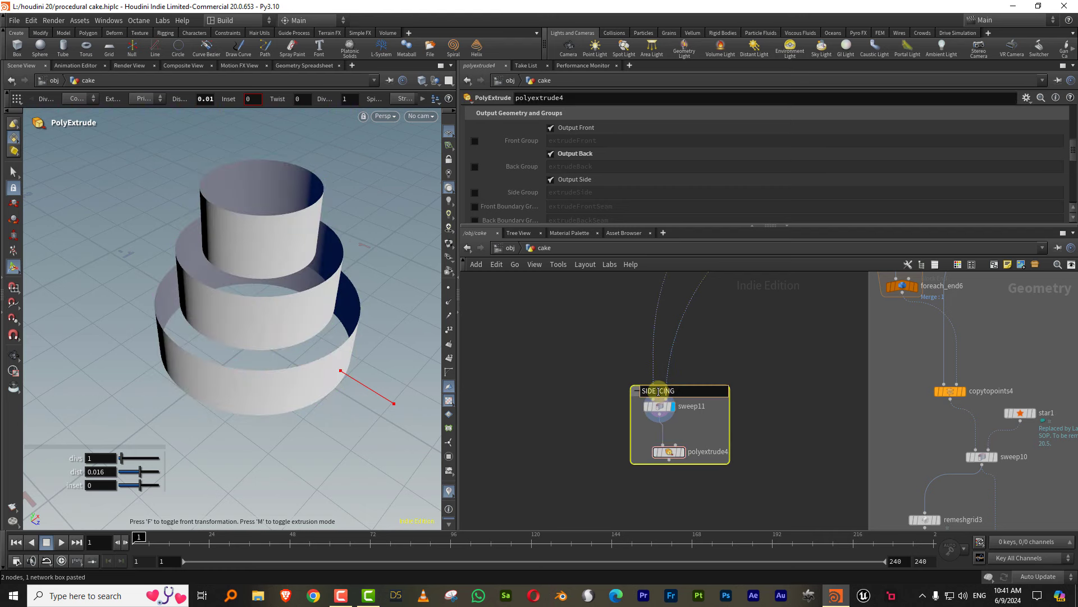
pyautogui.write('decoration')
pyautogui.press('Return')
pyautogui.scroll(2, 741, 320)
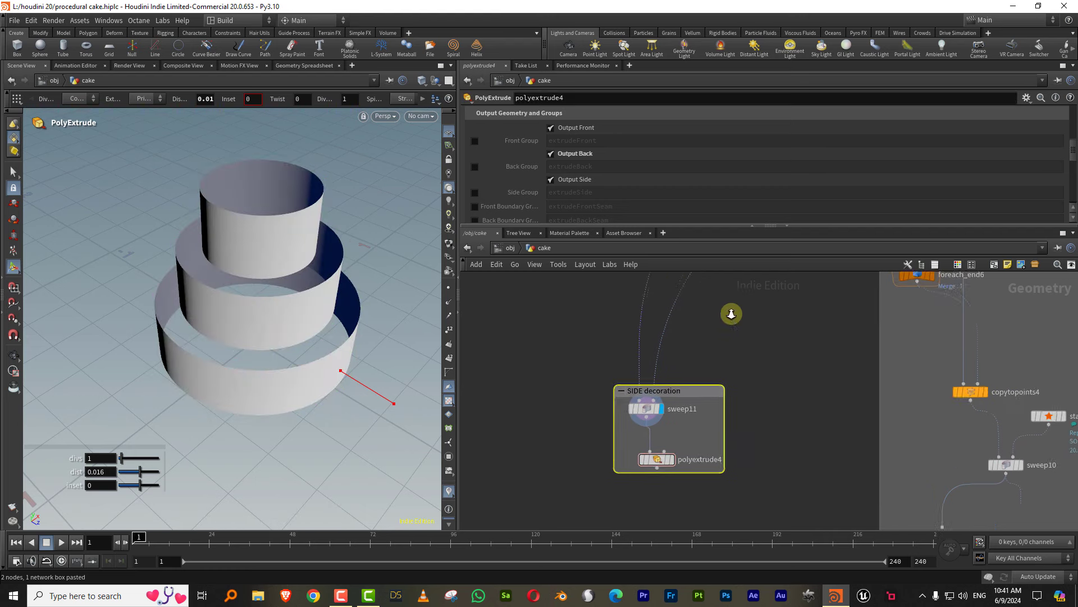
pyautogui.press('Escape')
pyautogui.moveTo(293, 313)
pyautogui.mouseDown()
pyautogui.moveTo(258, 316)
pyautogui.moveTo(216, 240)
pyautogui.mouseUp()
pyautogui.press('Return')
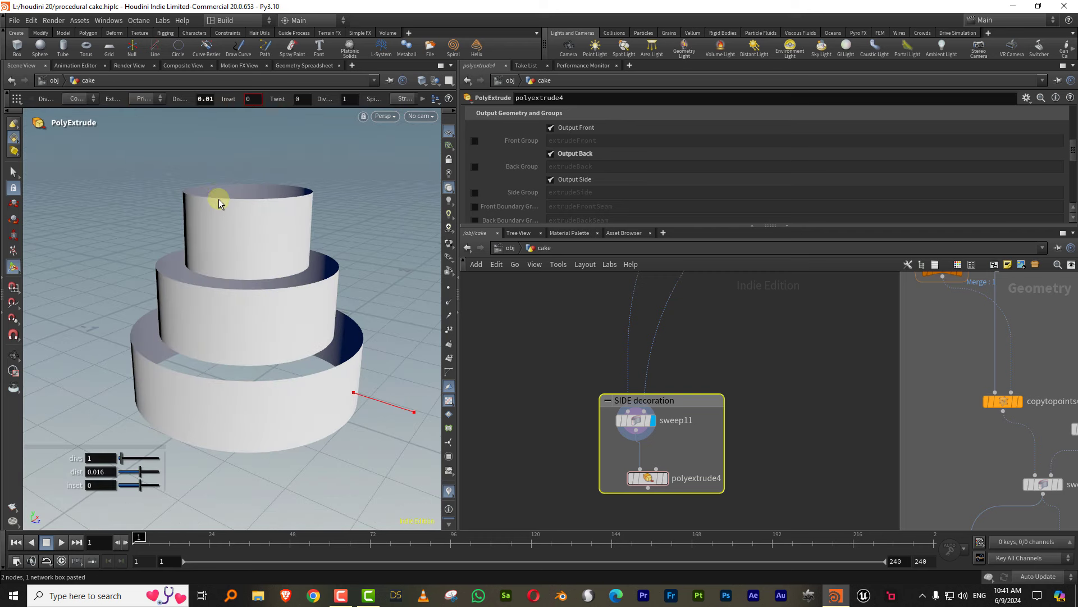
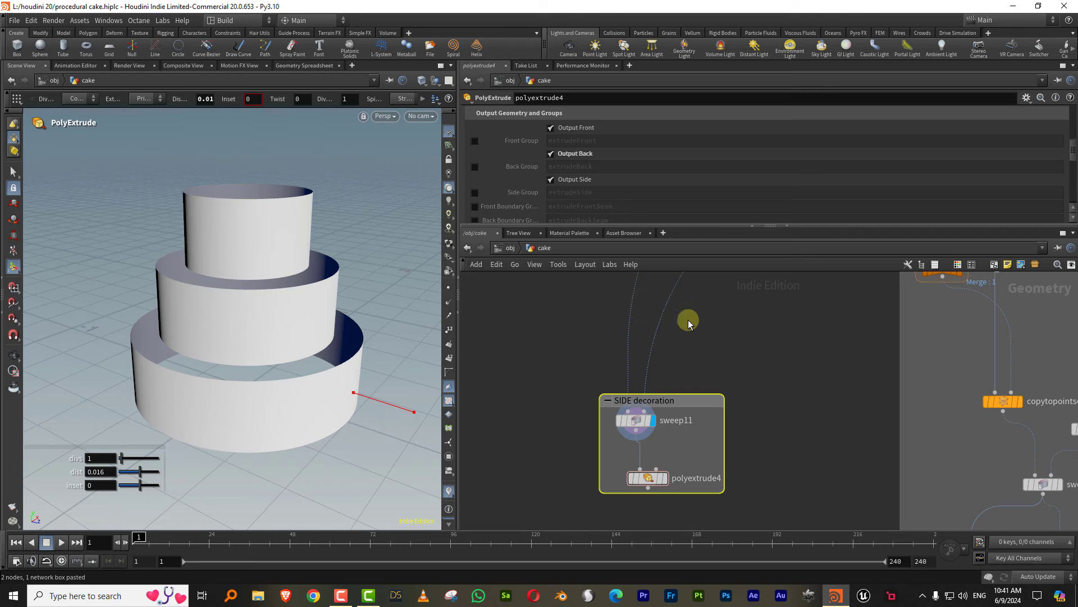
# Insert a Carve on the tier curve wire above sweep11, trimming at Second U 0.543
pyautogui.scroll(-2, 688, 331)
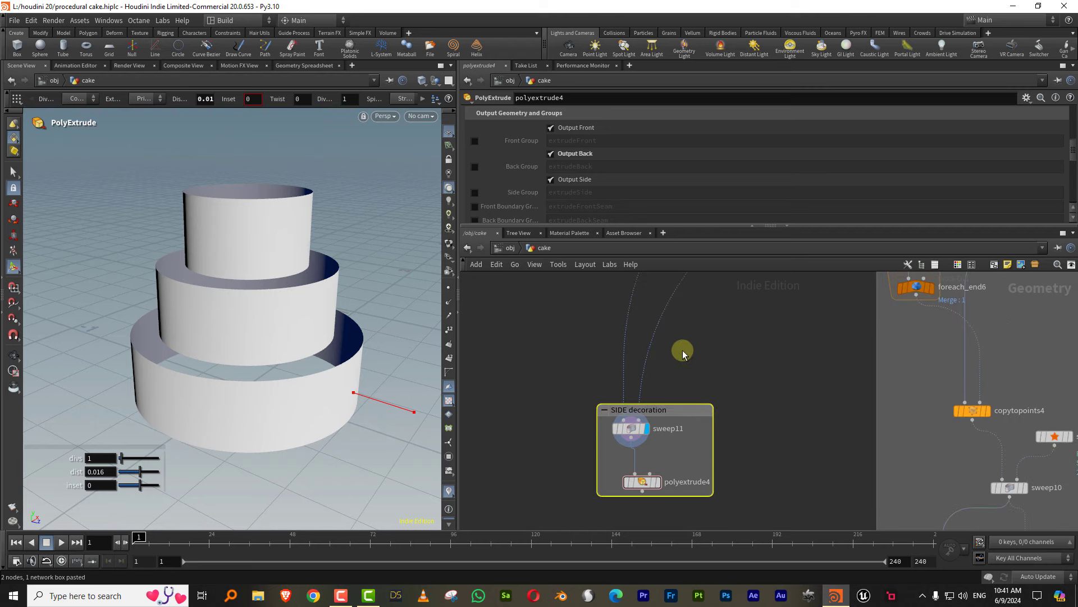
pyautogui.press('Tab')
pyautogui.click(696, 344)
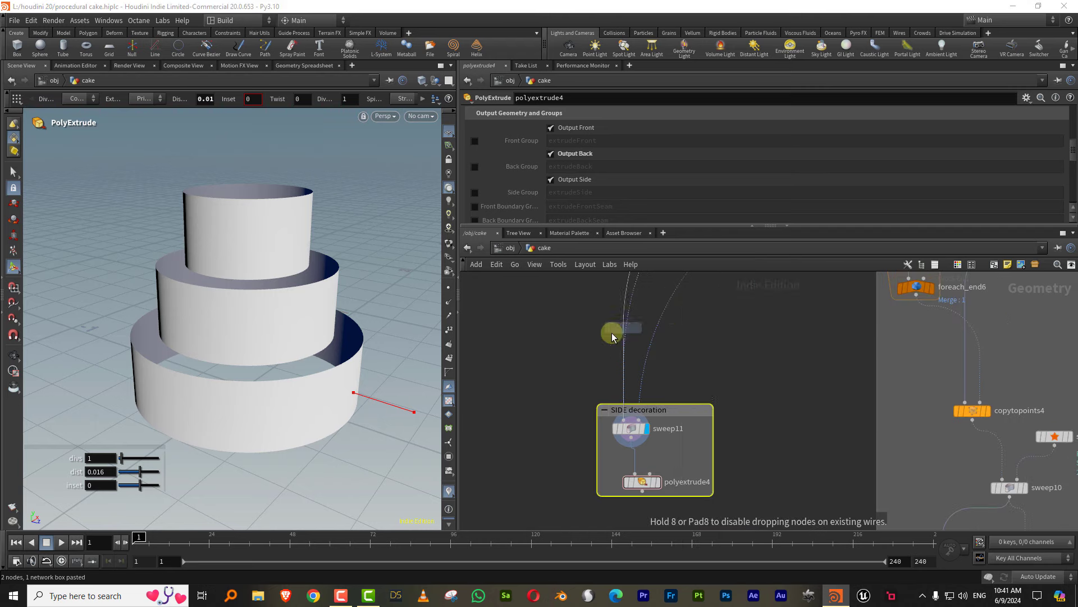
pyautogui.click(628, 336)
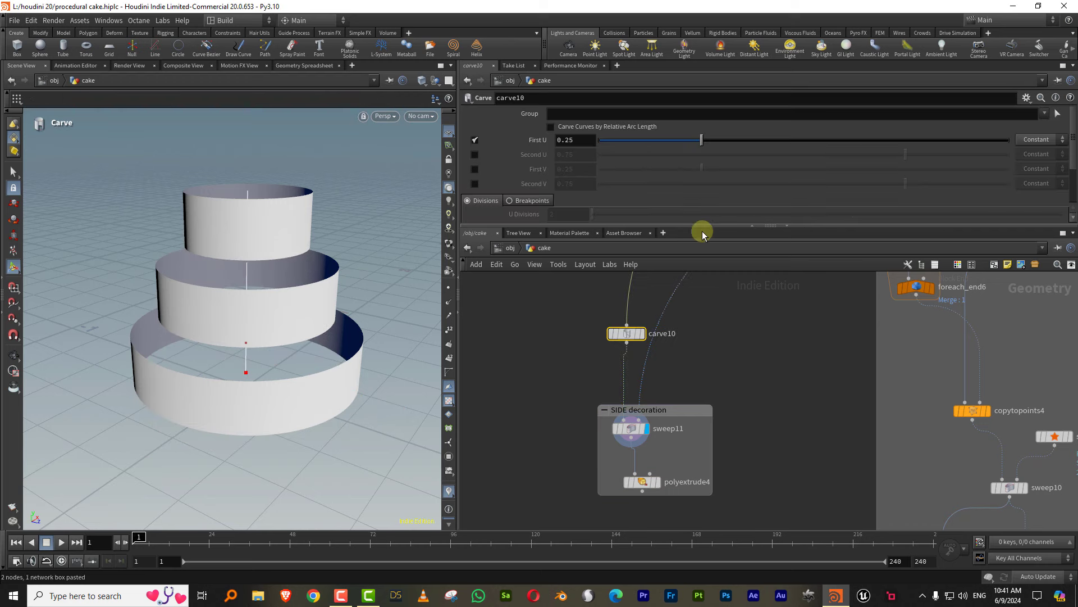
pyautogui.click(475, 139)
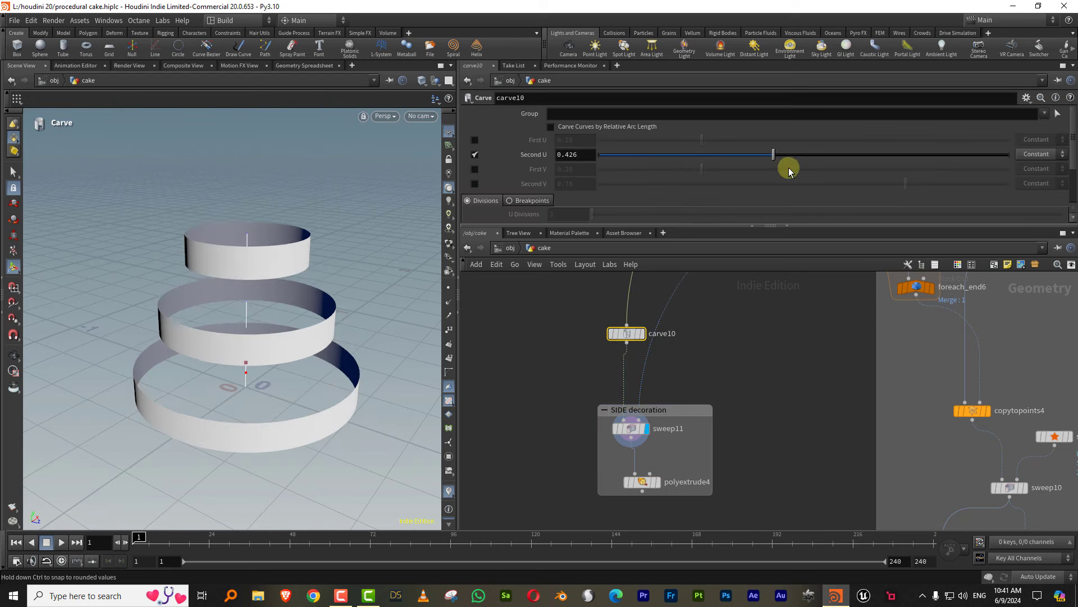
pyautogui.moveTo(908, 162); pyautogui.dragTo(826, 163)
pyautogui.moveTo(644, 467); pyautogui.dragTo(655, 415, button='middle')
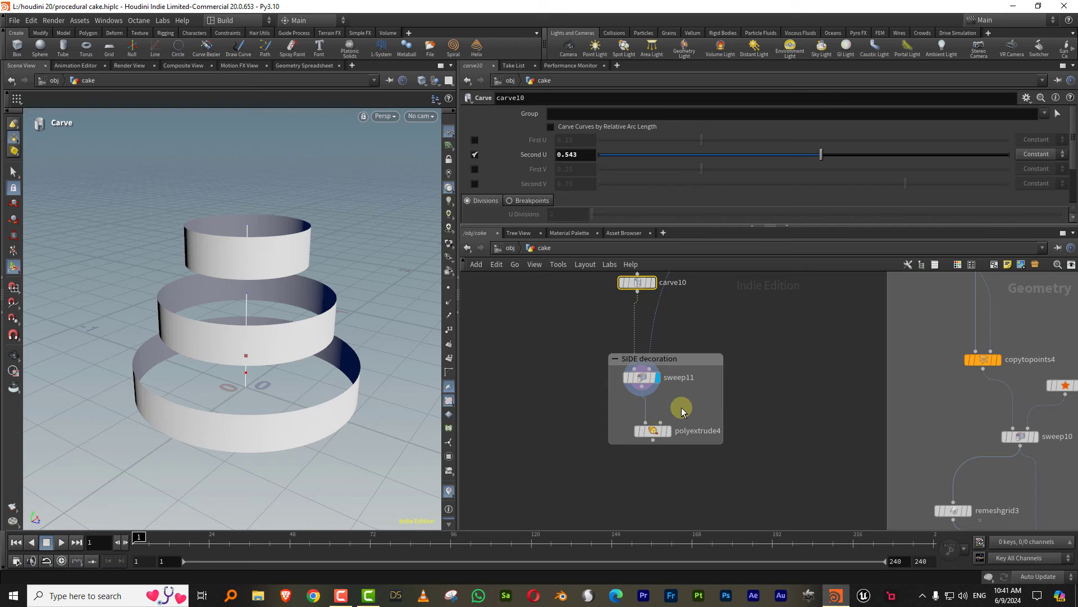
# Make polyextrude4 output only its front faces, with back and side output disabled
pyautogui.click(667, 431)
pyautogui.press('Escape')
pyautogui.moveTo(392, 356); pyautogui.dragTo(308, 320)
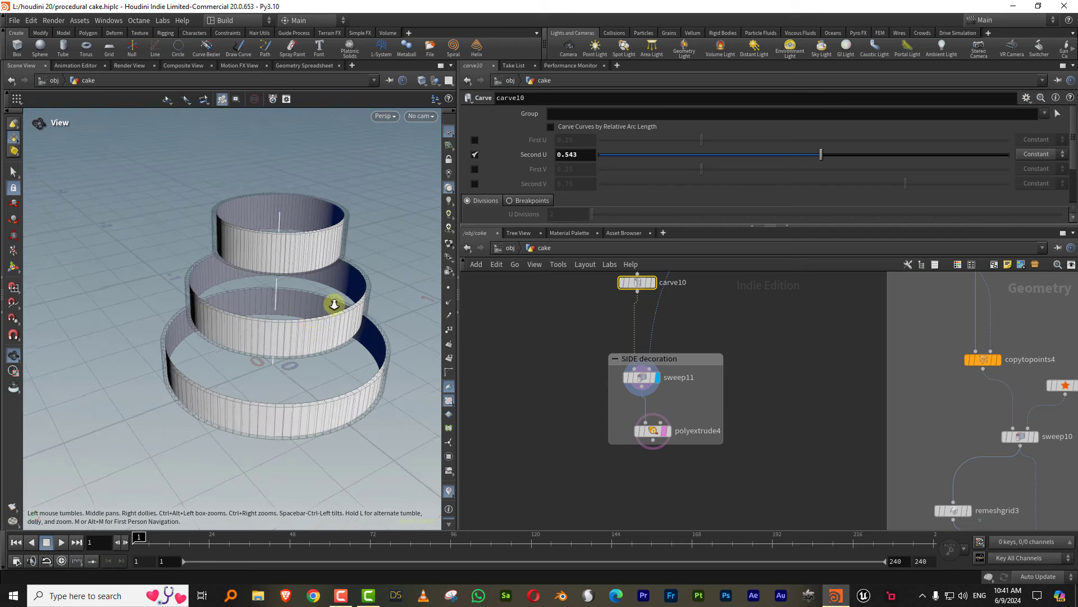
pyautogui.click(652, 431)
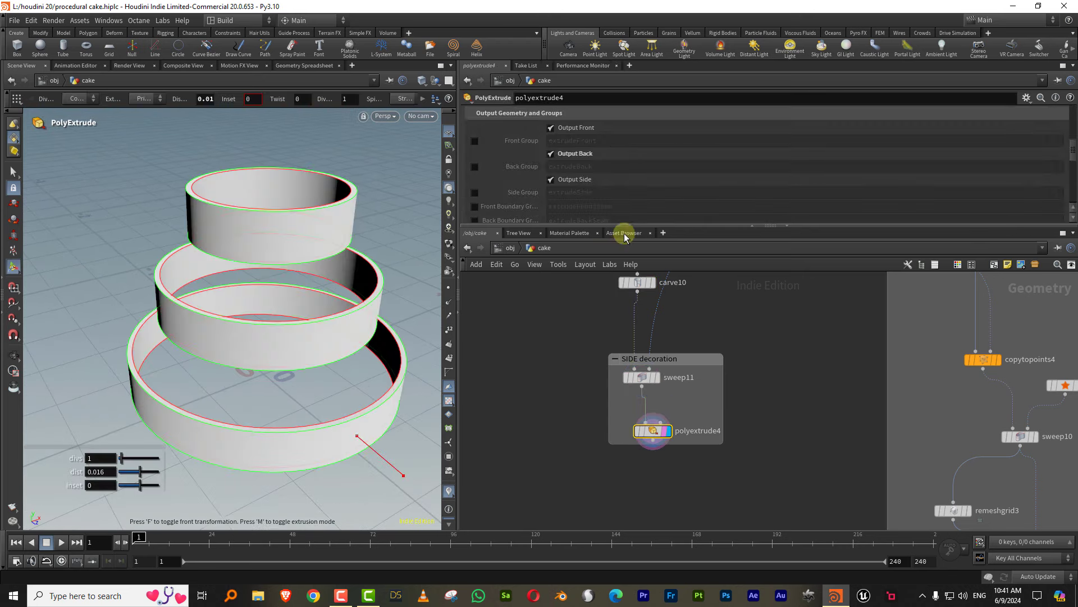
pyautogui.moveTo(625, 225); pyautogui.dragTo(584, 330)
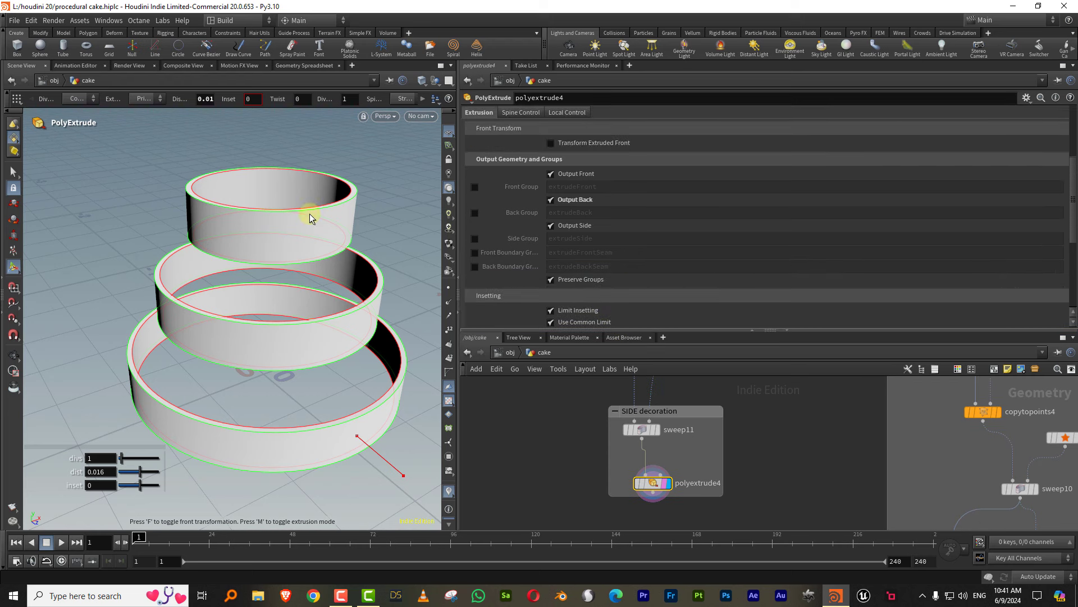
pyautogui.click(574, 226)
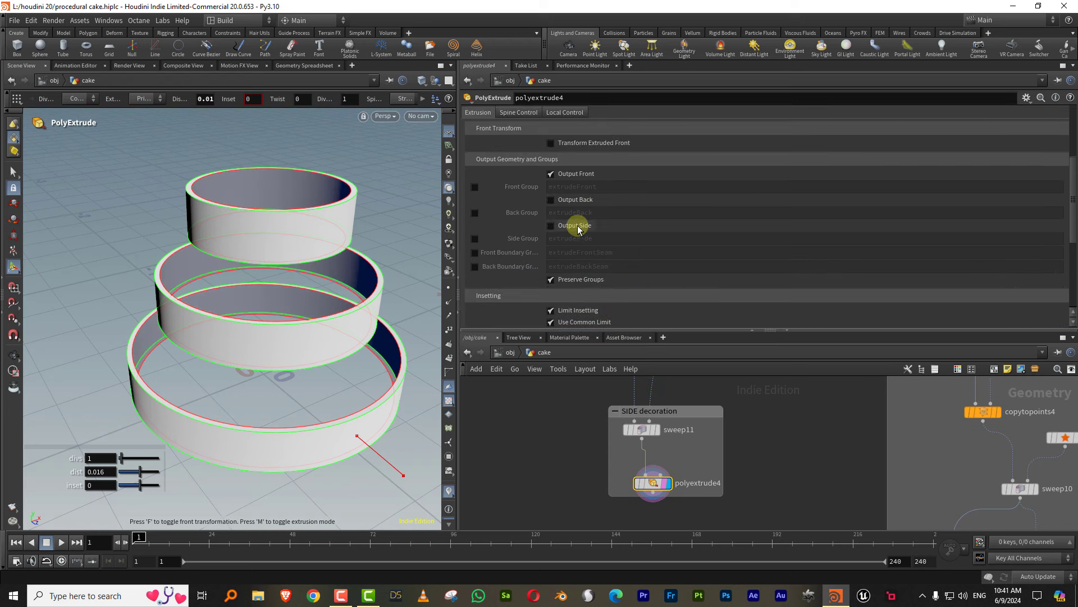
pyautogui.moveTo(683, 332); pyautogui.dragTo(684, 240)
pyautogui.scroll(-3, 777, 344)
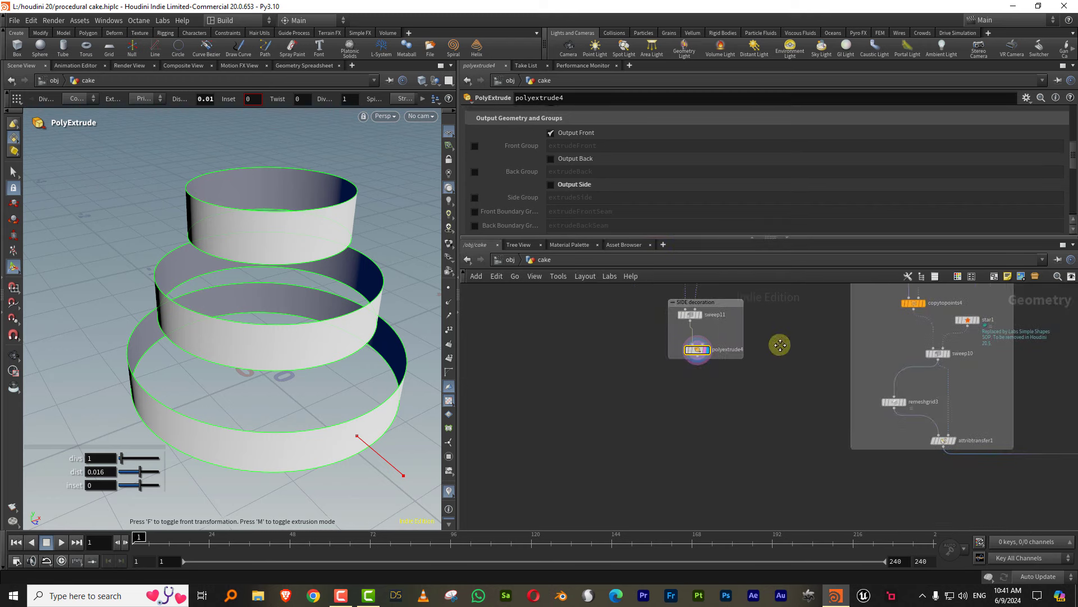
pyautogui.press('Tab')
# Add a Scatter and Align node below polyextrude4, replacing a mistakenly placed Scatter
pyautogui.write('sca')
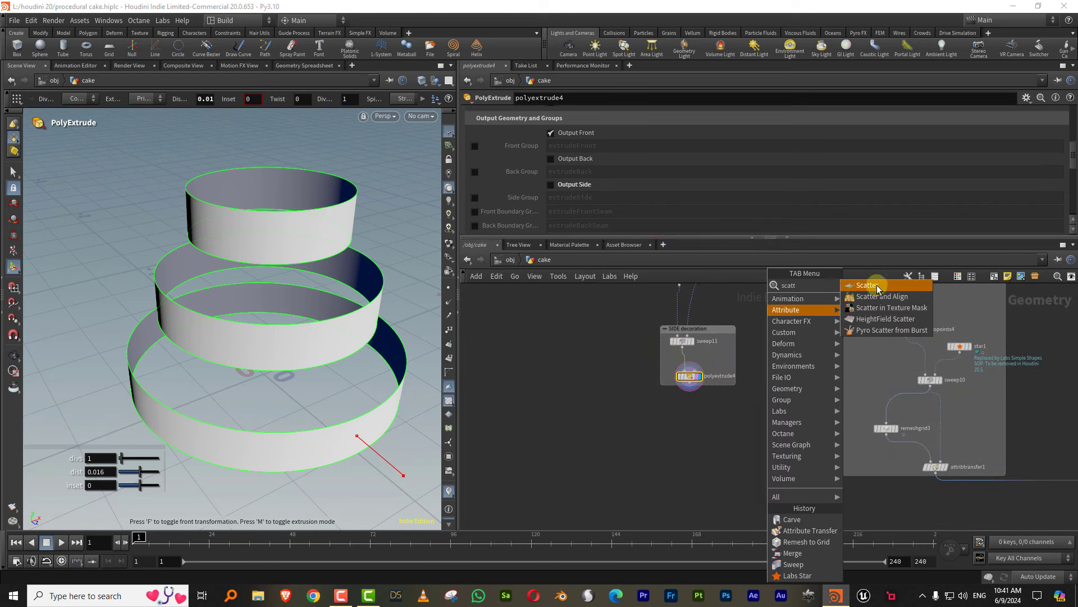
pyautogui.click(867, 285)
pyautogui.click(682, 439)
pyautogui.scroll(2, 707, 410)
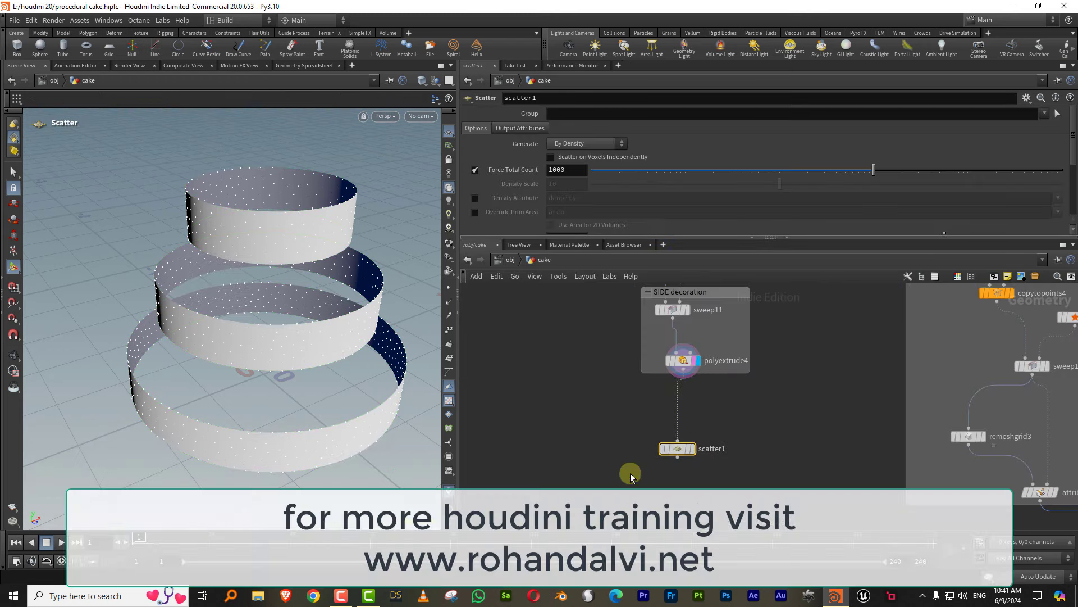
pyautogui.press('Delete')
pyautogui.press('Tab')
pyautogui.write('scatt')
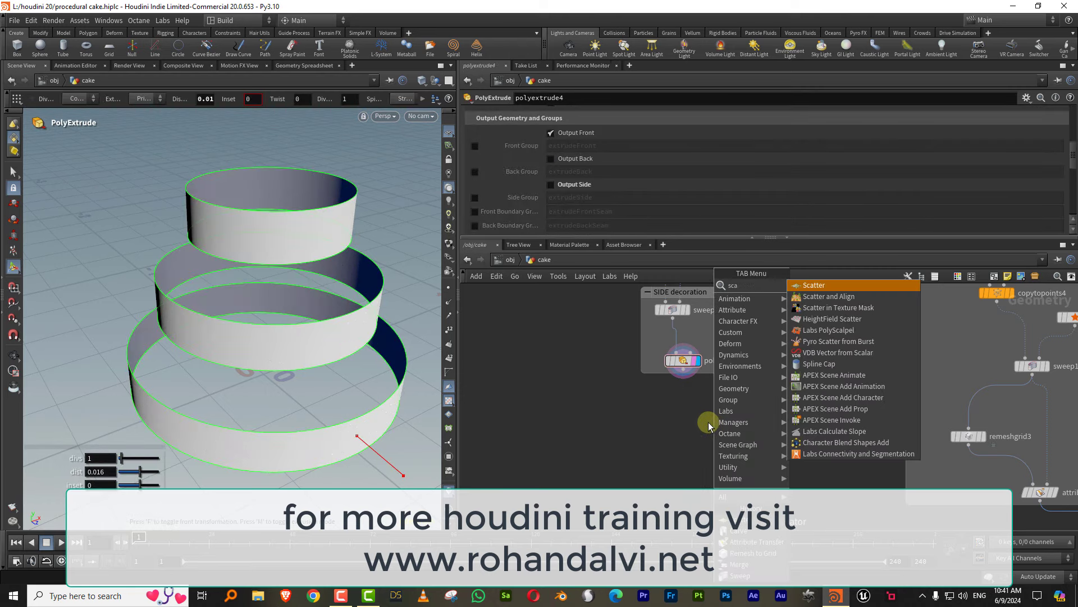
pyautogui.click(848, 302)
pyautogui.click(674, 436)
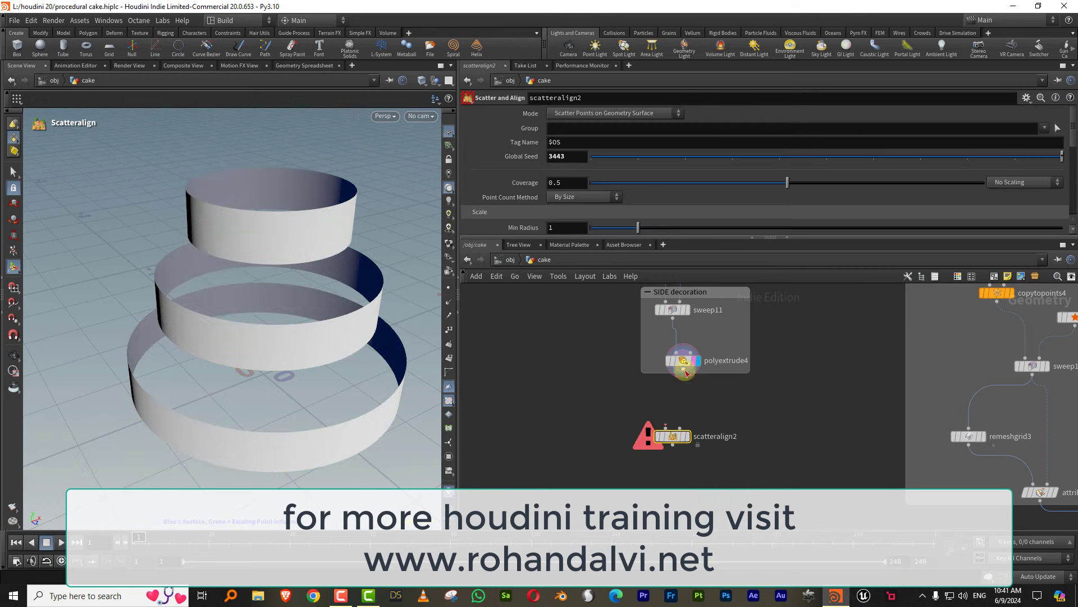
# Set Scatter and Align to coverage 1, uniform scale 0.01, radius 0.66–1.63
pyautogui.moveTo(608, 254); pyautogui.dragTo(607, 327)
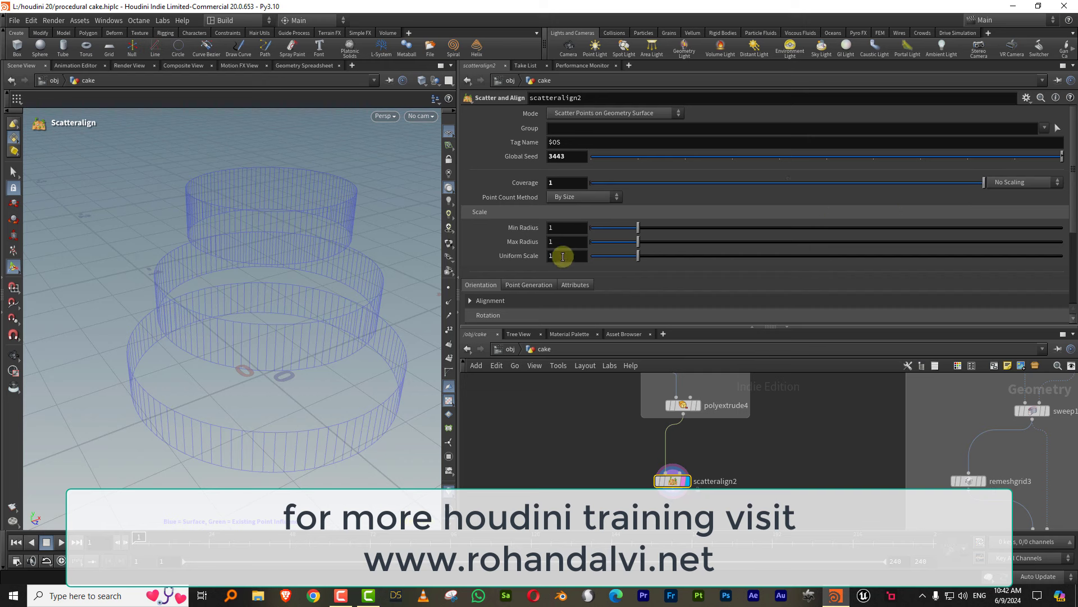
pyautogui.write('0')
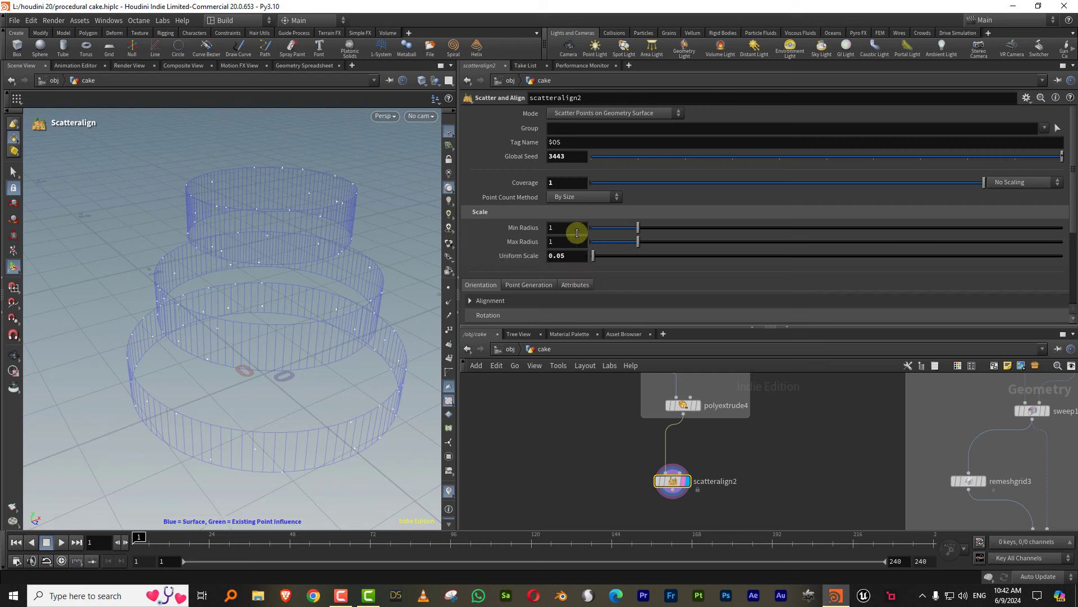
pyautogui.press('Return')
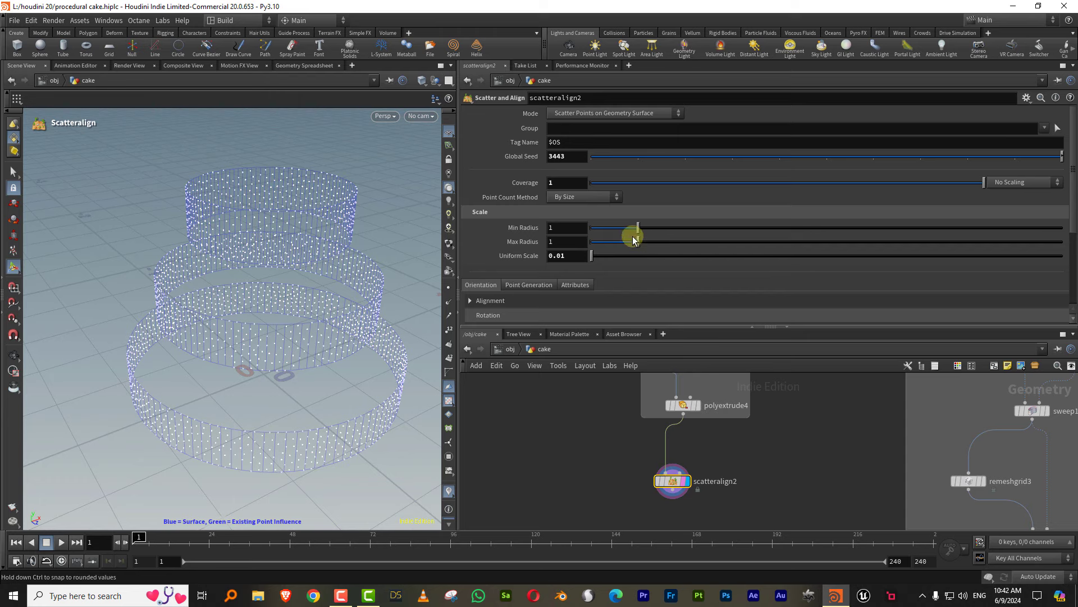
pyautogui.moveTo(630, 232); pyautogui.dragTo(668, 242)
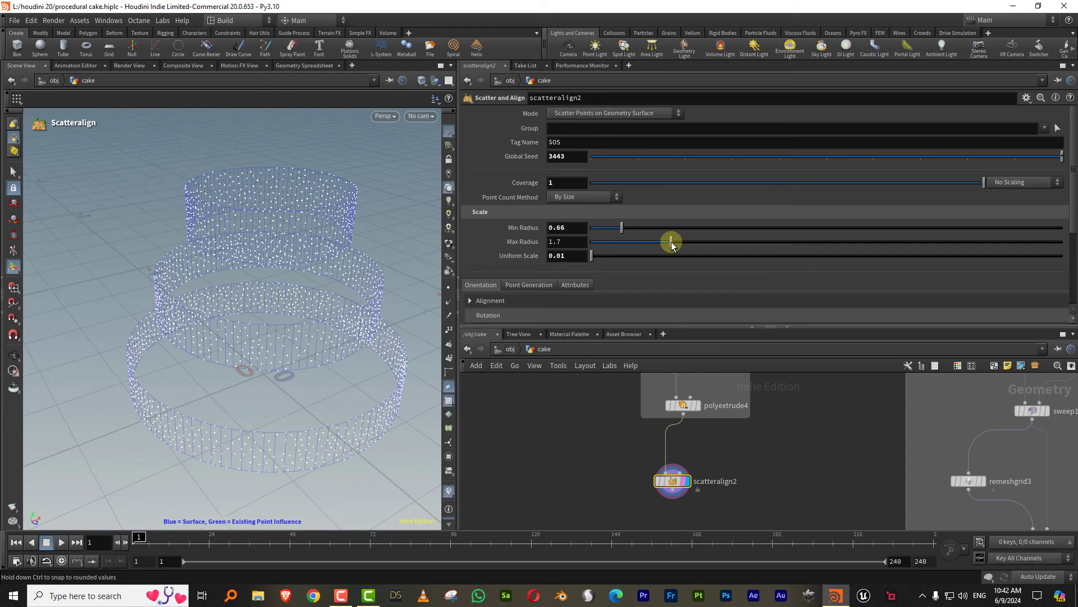
# Add a Sphere node, sphere3, to the network
pyautogui.click(774, 396)
pyautogui.press('Tab')
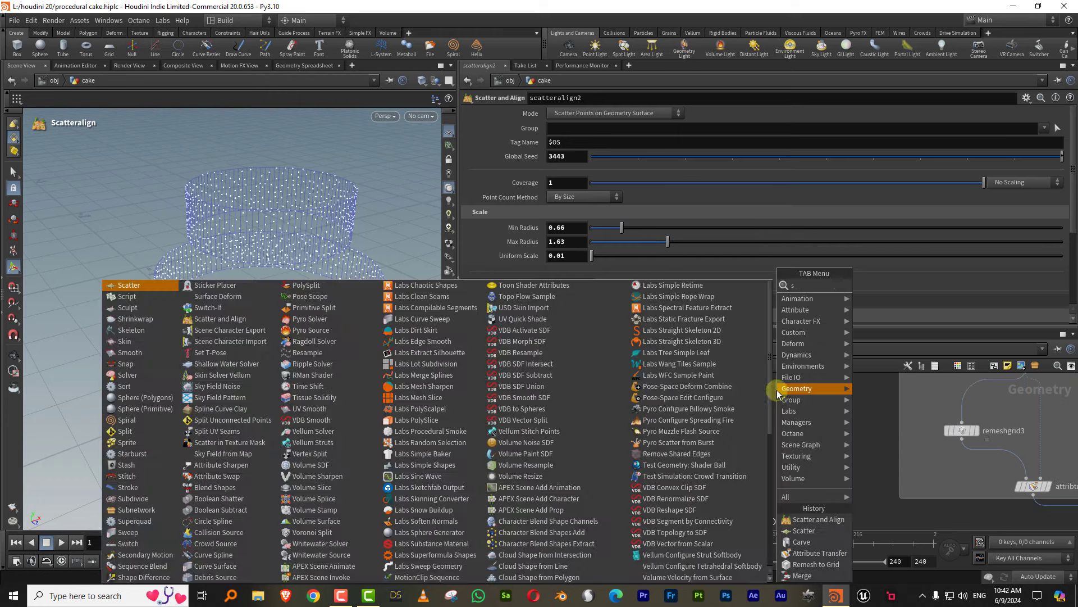
pyautogui.write('sph')
pyautogui.click(867, 288)
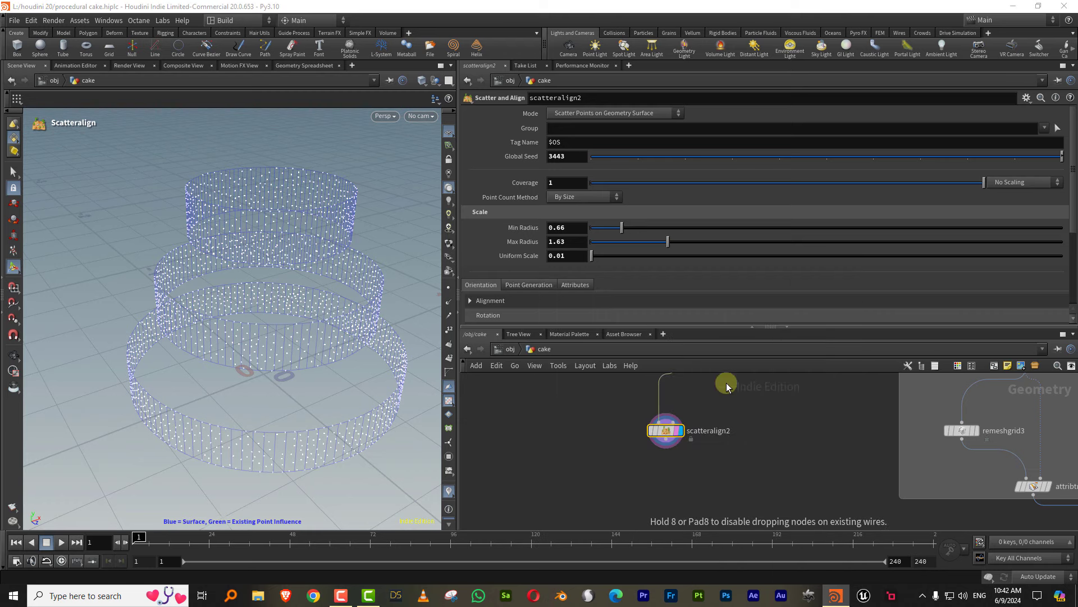
pyautogui.click(551, 429)
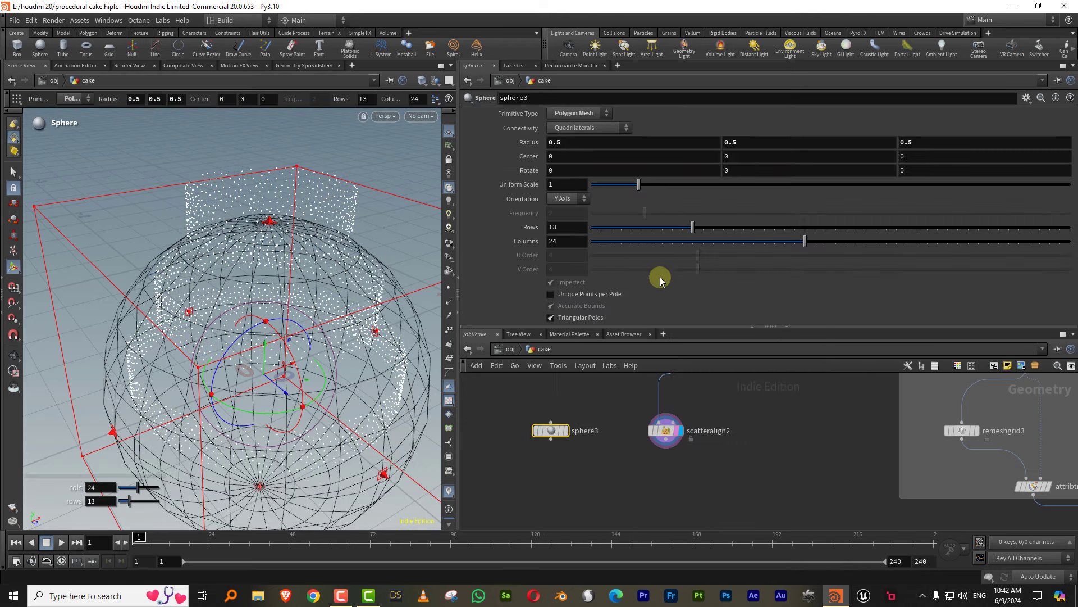
# Add copytopoints5 with Pack and Instance enabled to copy the sphere onto points
pyautogui.click(616, 463)
pyautogui.press('Tab')
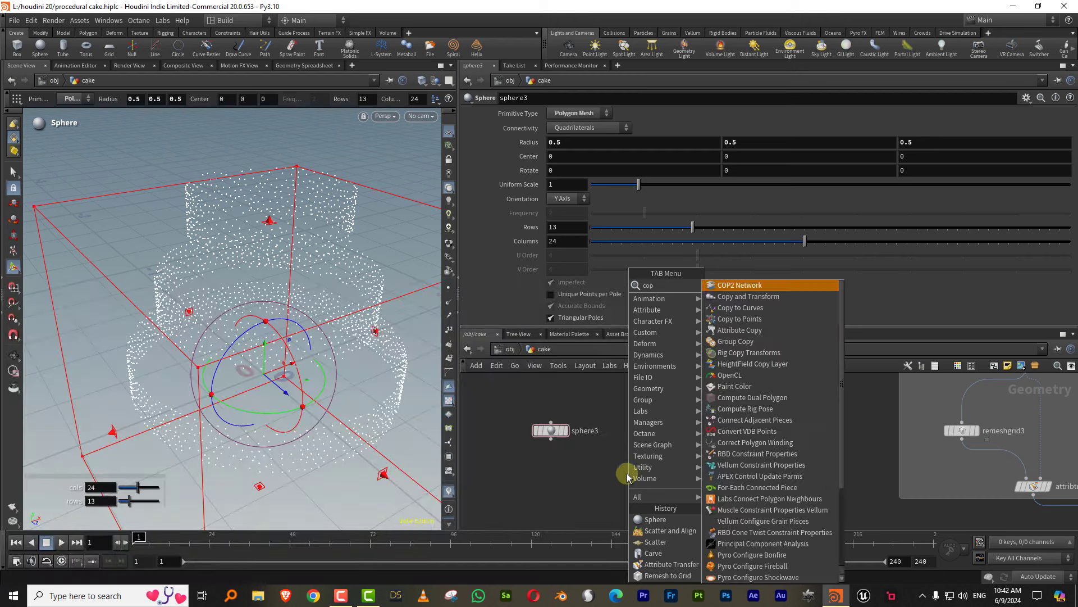
pyautogui.write('copy')
pyautogui.click(740, 308)
pyautogui.click(615, 501)
pyautogui.click(582, 171)
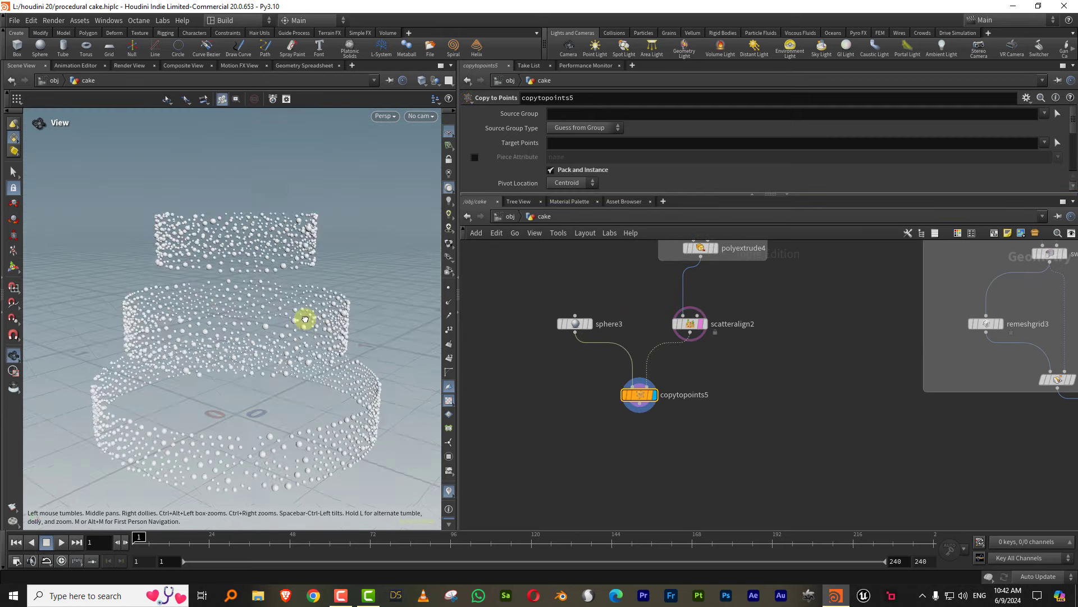
# Insert color10 before the copies, giving each sprinkle a random colour
pyautogui.press('Tab')
pyautogui.write('c')
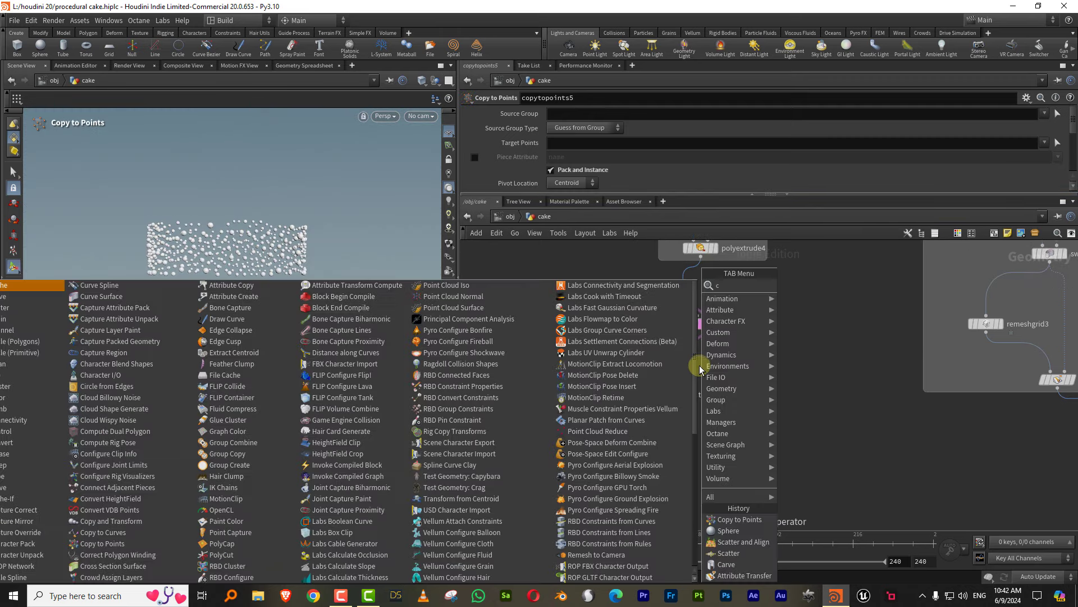
pyautogui.write('olor')
pyautogui.click(801, 285)
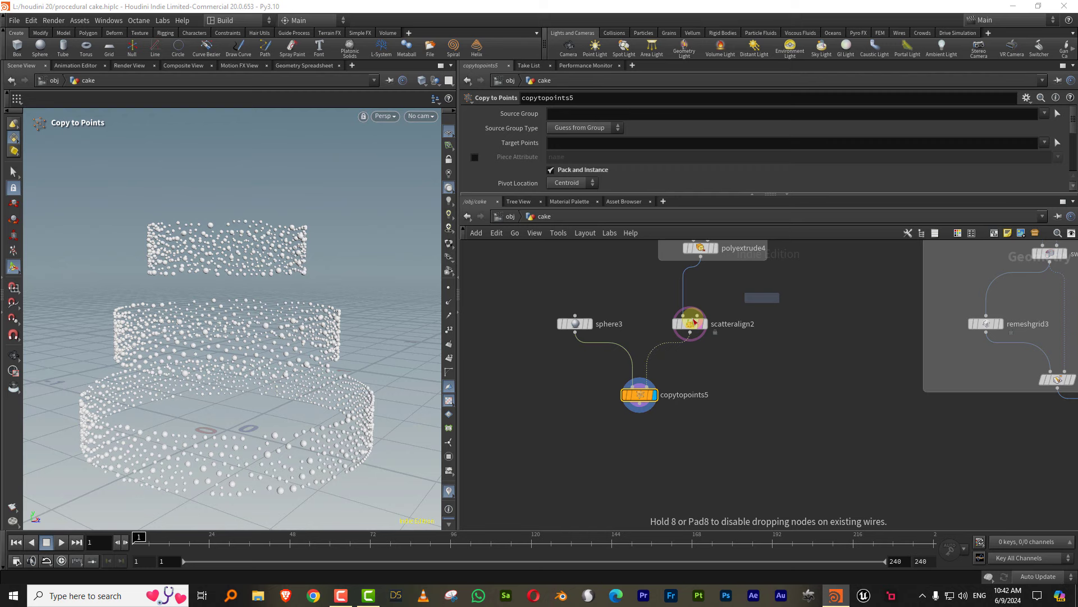
pyautogui.click(671, 354)
pyautogui.moveTo(676, 196); pyautogui.dragTo(663, 297)
pyautogui.click(592, 168)
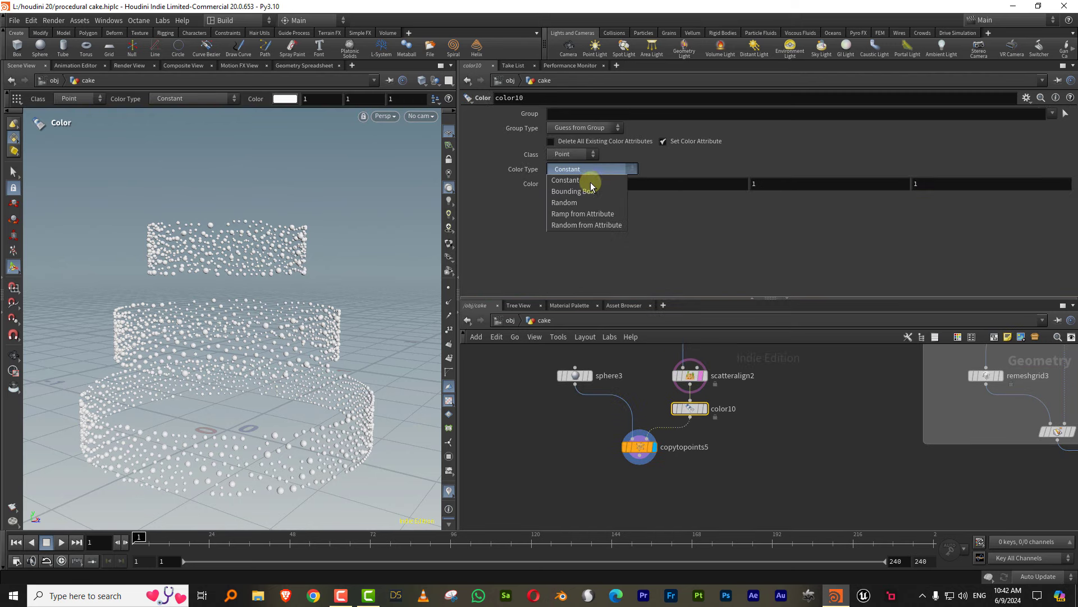
pyautogui.click(588, 203)
pyautogui.moveTo(325, 342)
pyautogui.mouseDown()
pyautogui.moveTo(272, 343)
pyautogui.moveTo(409, 326)
pyautogui.mouseUp()
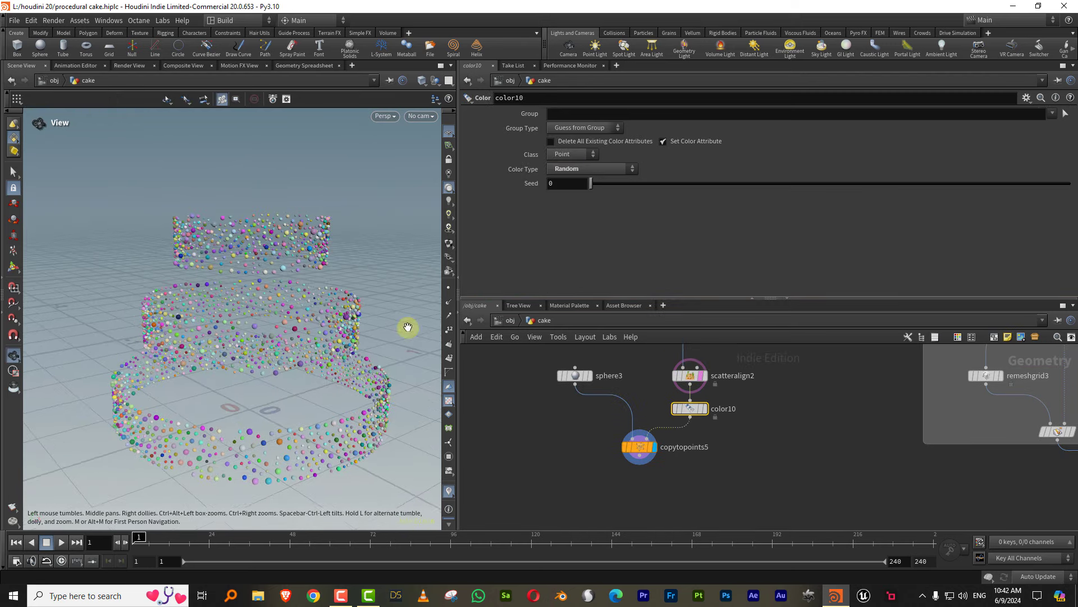
# Rearrange color10, copytopoints5 and sphere3, then search for a float node
pyautogui.moveTo(735, 341); pyautogui.dragTo(758, 303, button='middle')
pyautogui.keyDown('shift'); pyautogui.click(655, 397); pyautogui.keyUp('shift')
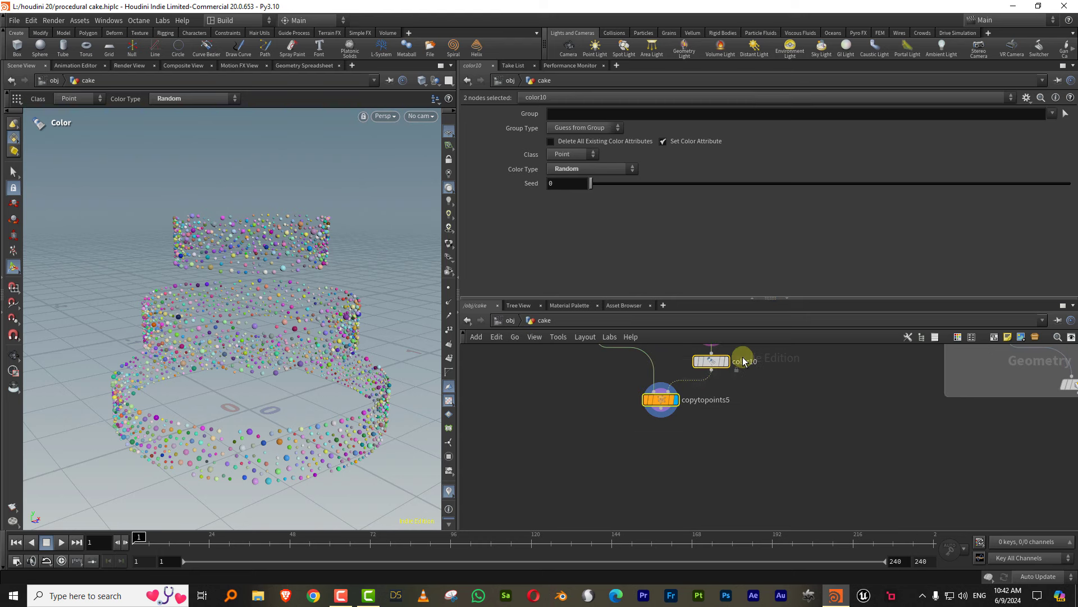
pyautogui.moveTo(707, 357); pyautogui.dragTo(713, 457)
pyautogui.click(759, 400)
pyautogui.moveTo(720, 359); pyautogui.dragTo(711, 413, button='middle')
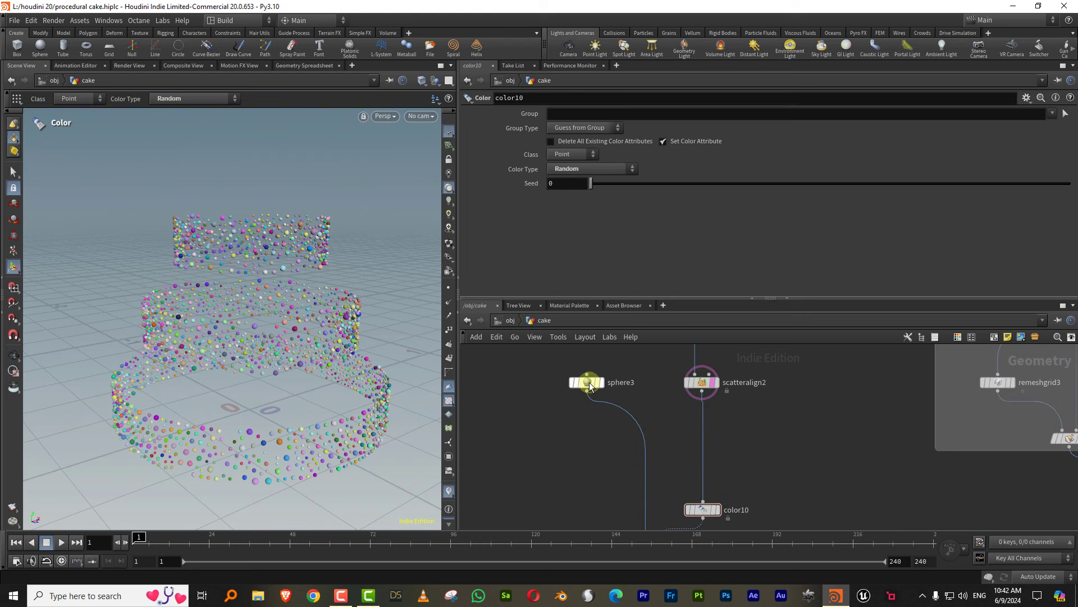
pyautogui.moveTo(589, 386); pyautogui.dragTo(564, 456)
pyautogui.moveTo(730, 457); pyautogui.dragTo(761, 428, button='middle')
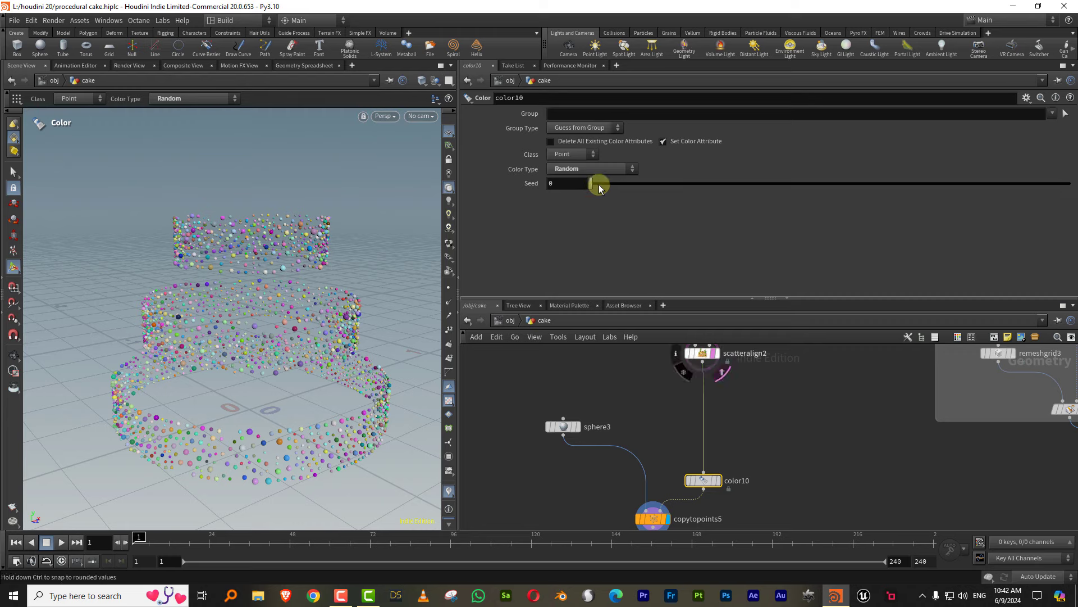
pyautogui.moveTo(763, 443); pyautogui.dragTo(699, 459, button='middle')
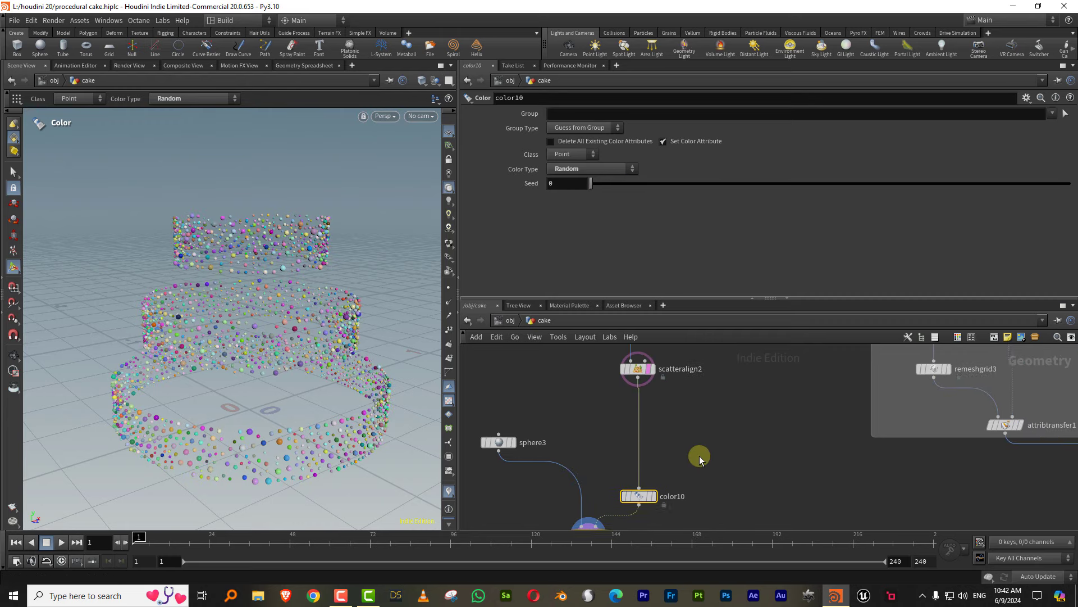
pyautogui.press('Tab')
pyautogui.write('float')
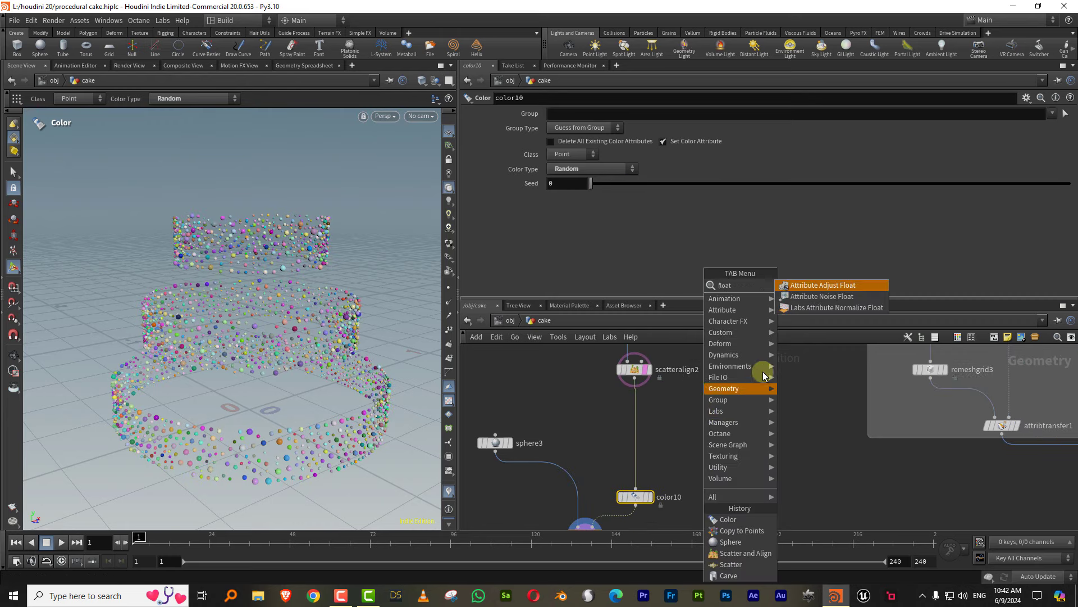
# Place Attribute Adjust Float creating a 'random' attribute, Set Always with random values
pyautogui.click(848, 287)
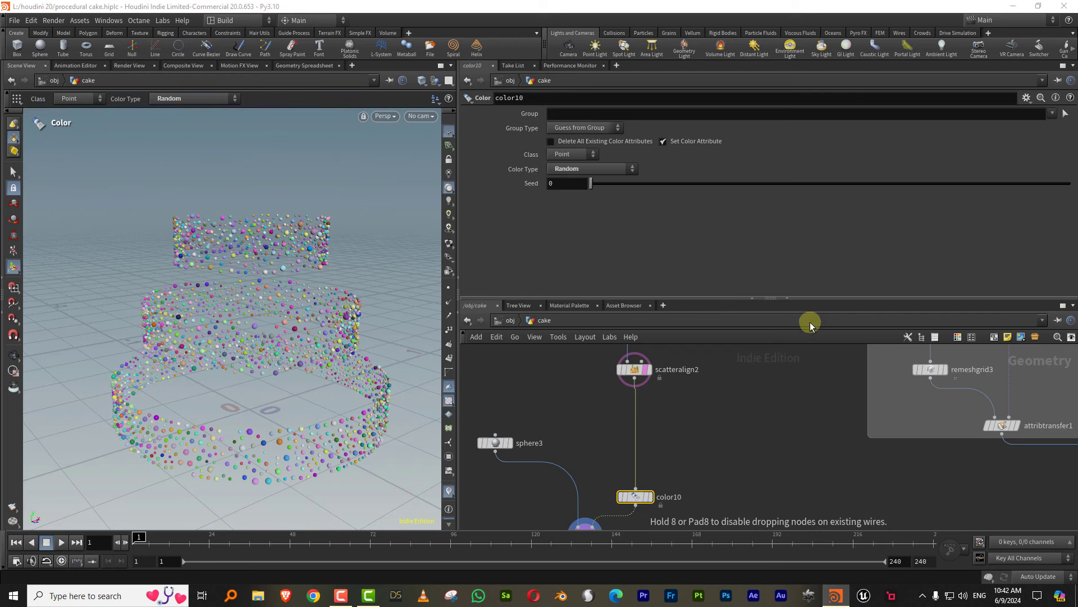
pyautogui.click(693, 431)
pyautogui.click(693, 433)
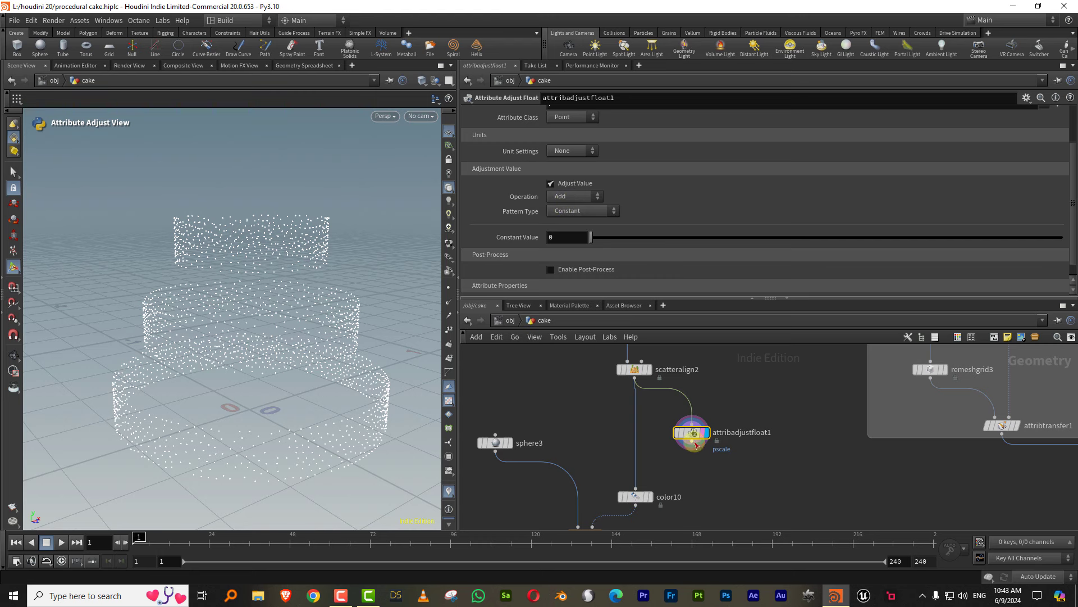
pyautogui.moveTo(696, 444); pyautogui.dragTo(685, 437)
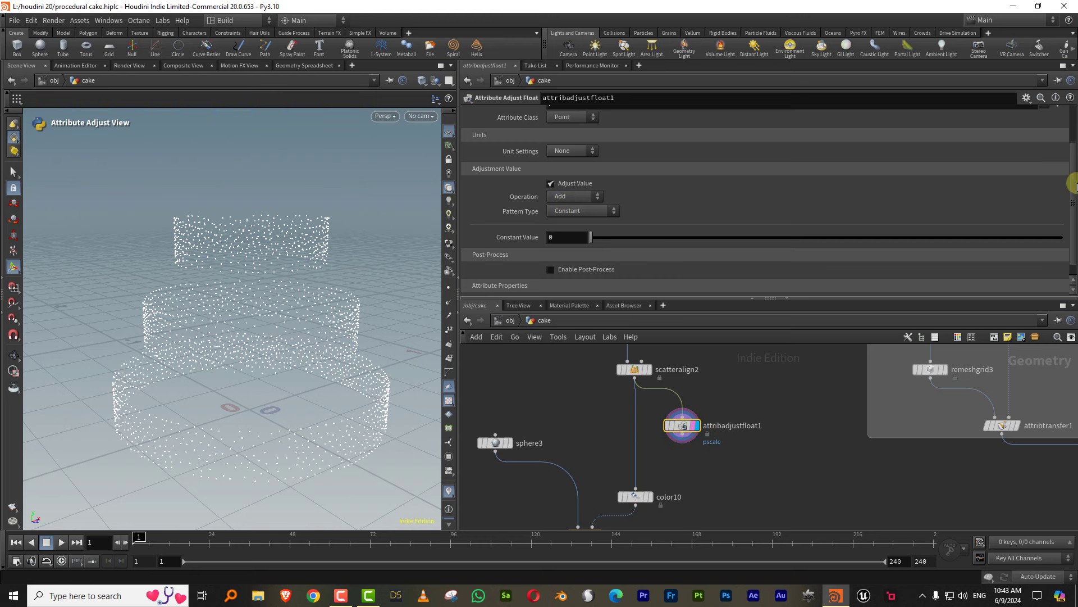
pyautogui.moveTo(1073, 184); pyautogui.dragTo(1071, 162)
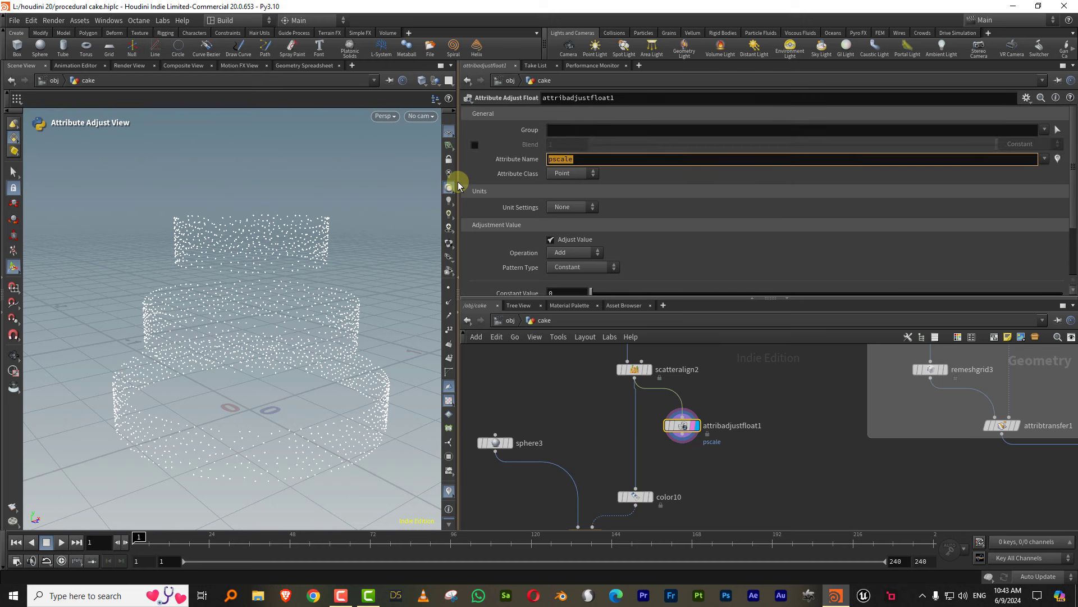
pyautogui.write('random')
pyautogui.click(577, 253)
pyautogui.click(575, 275)
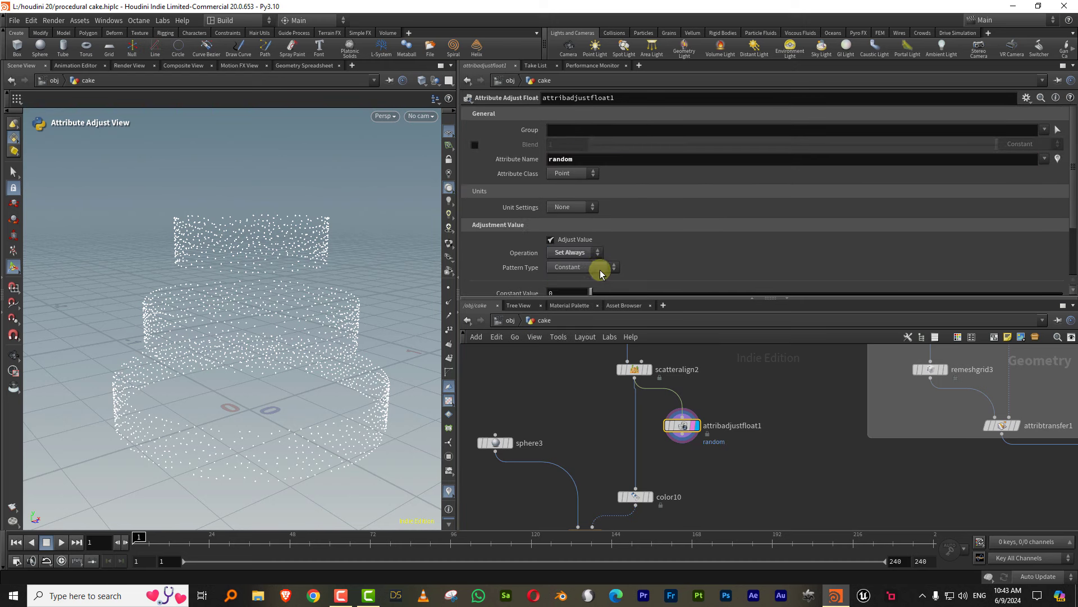
pyautogui.click(588, 290)
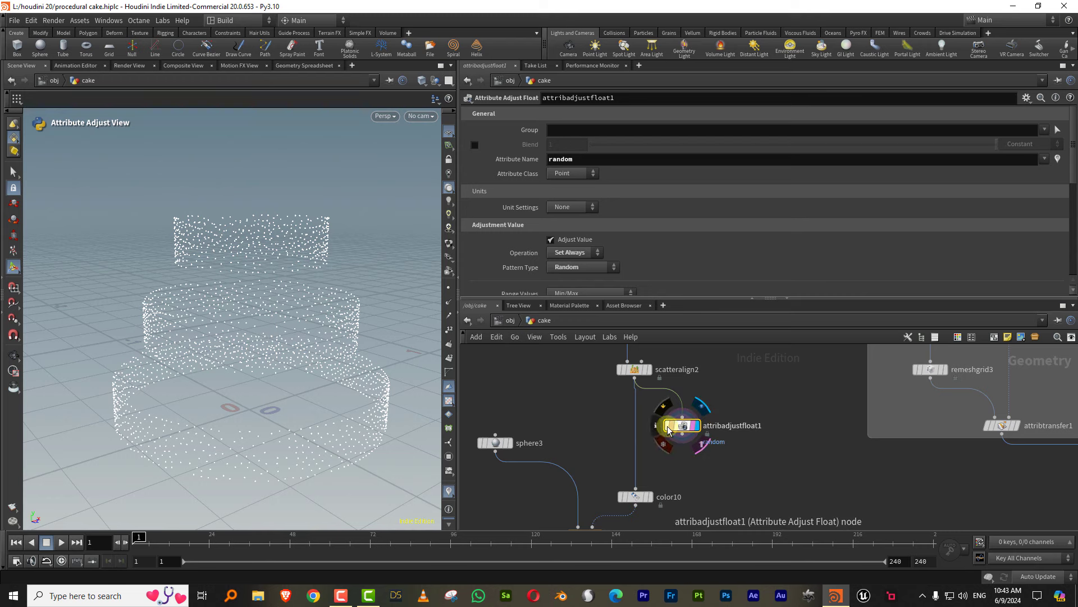
pyautogui.click(655, 425)
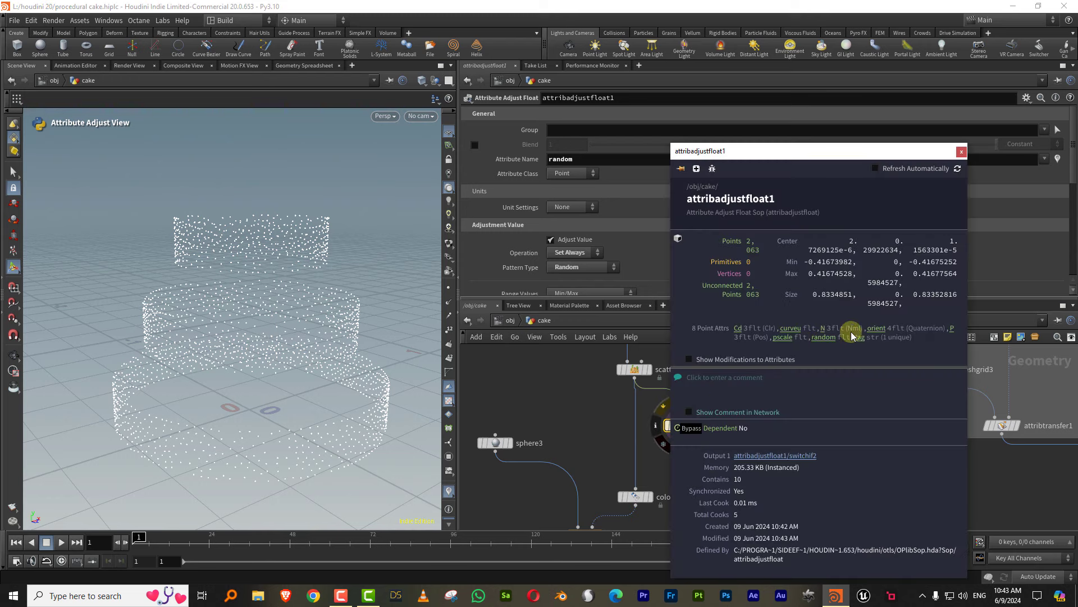
pyautogui.click(830, 339)
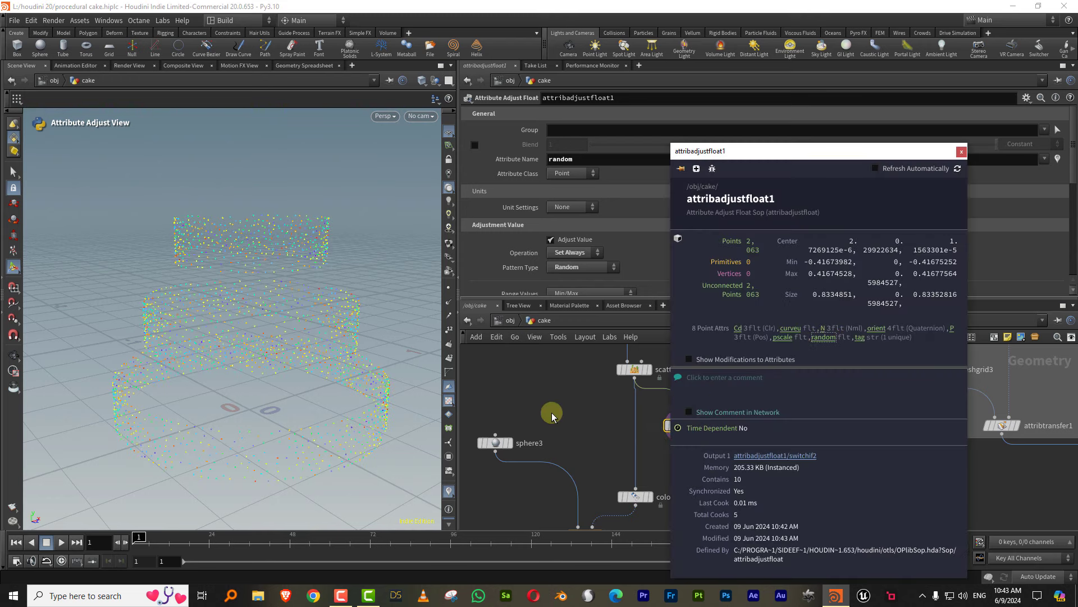
pyautogui.click(567, 410)
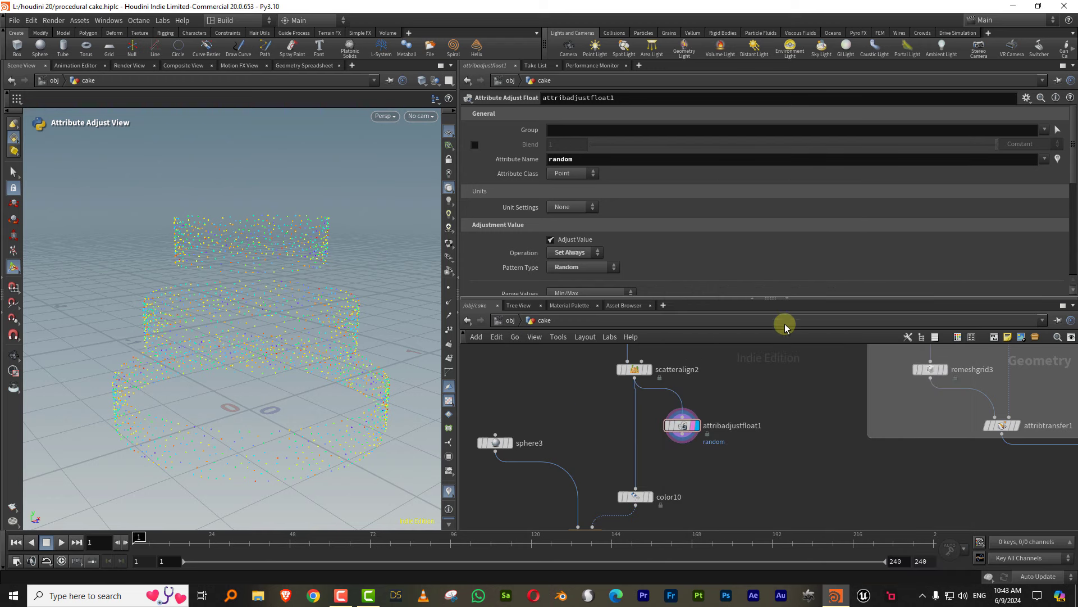
# Colour color10 by Ramp from Attribute 'random' with a cyan-to-yellow preset, adjusting keys
pyautogui.moveTo(689, 467); pyautogui.dragTo(693, 414, button='middle')
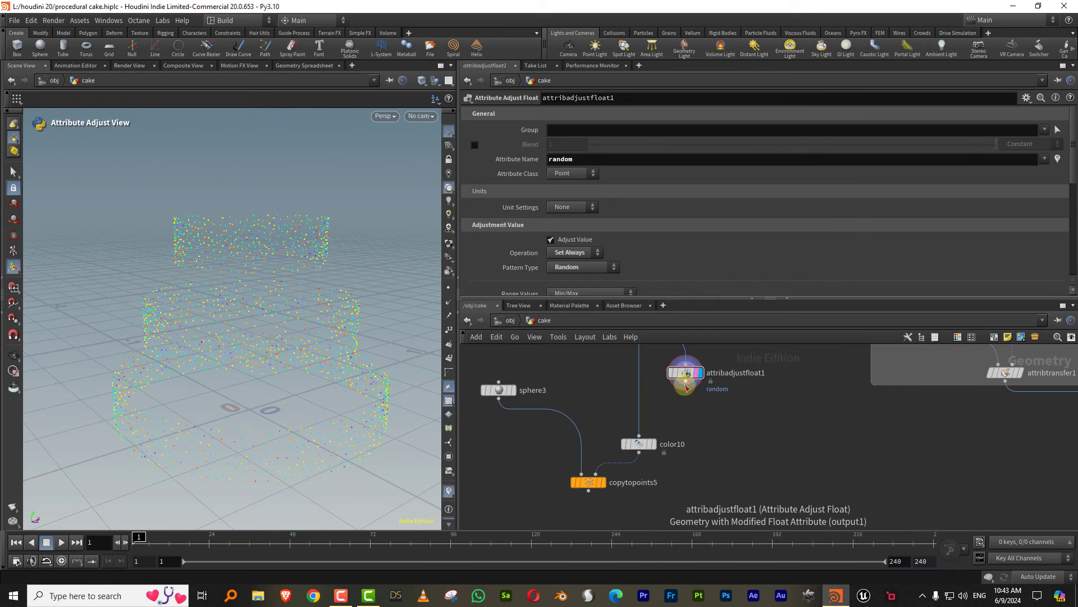
pyautogui.click(648, 448)
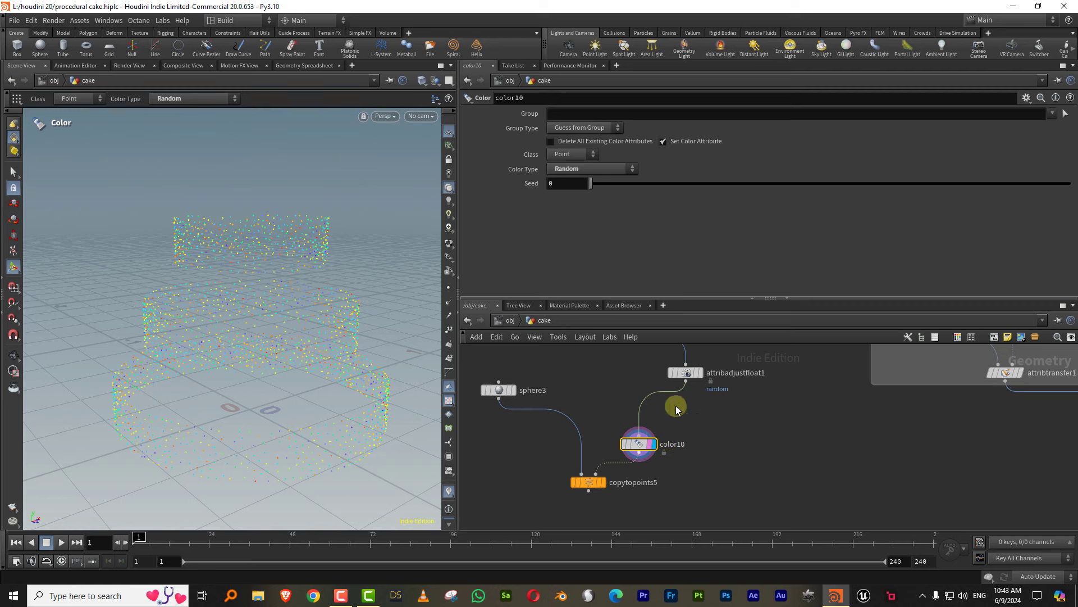
pyautogui.click(612, 444)
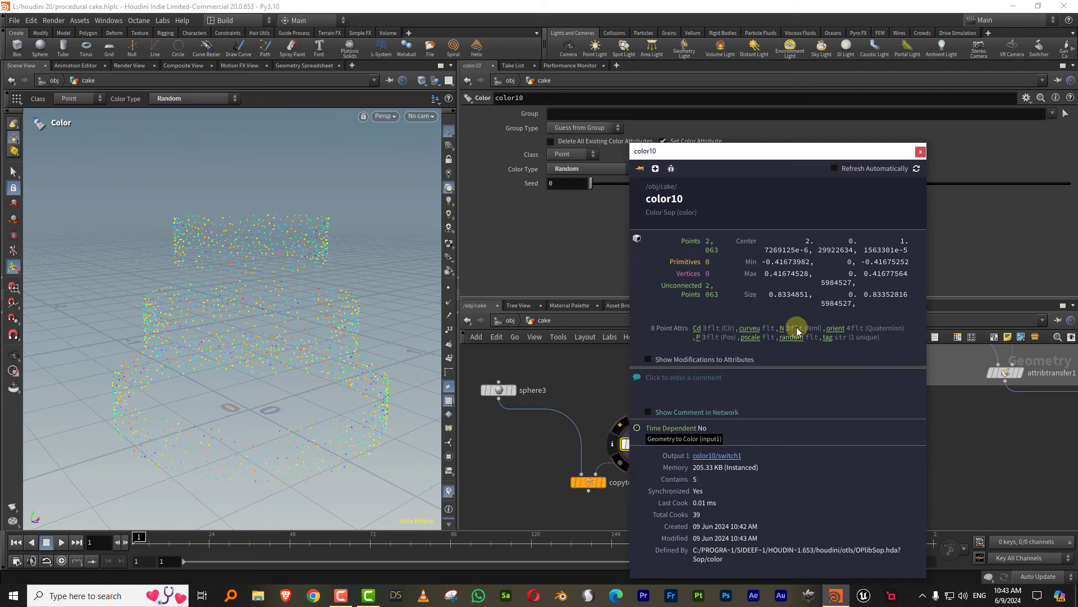
pyautogui.click(593, 169)
pyautogui.click(587, 213)
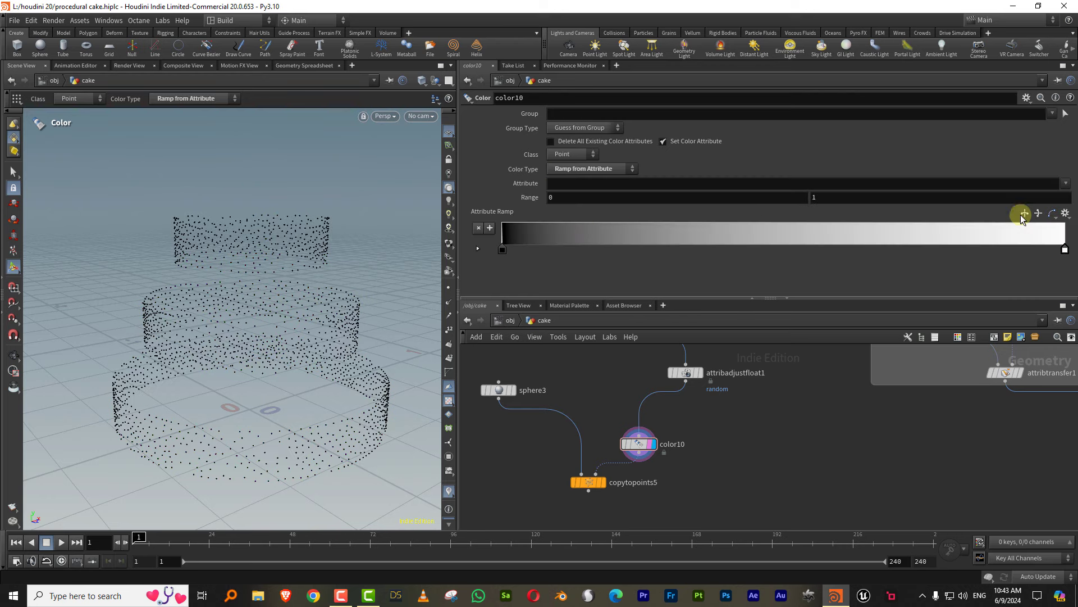
pyautogui.click(1066, 189)
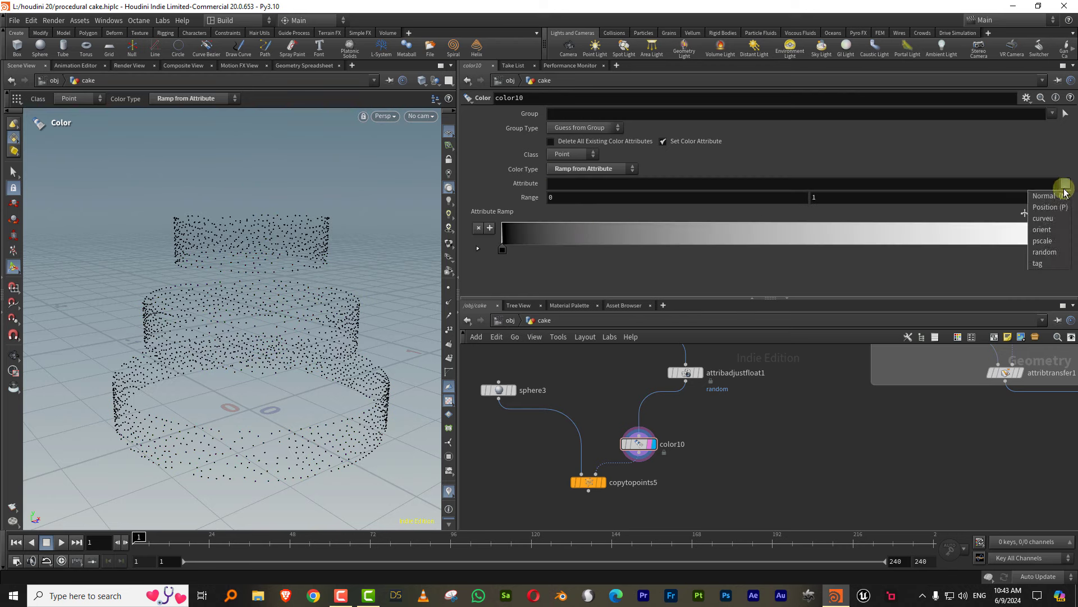
pyautogui.click(1054, 254)
pyautogui.moveTo(313, 318); pyautogui.dragTo(309, 308)
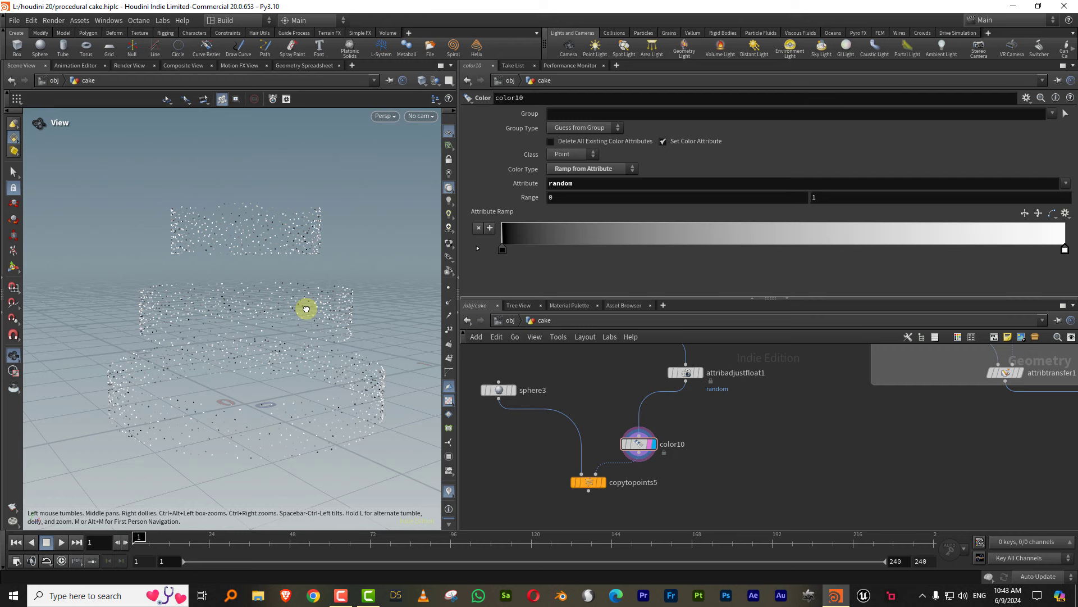
pyautogui.click(1067, 217)
pyautogui.click(1039, 350)
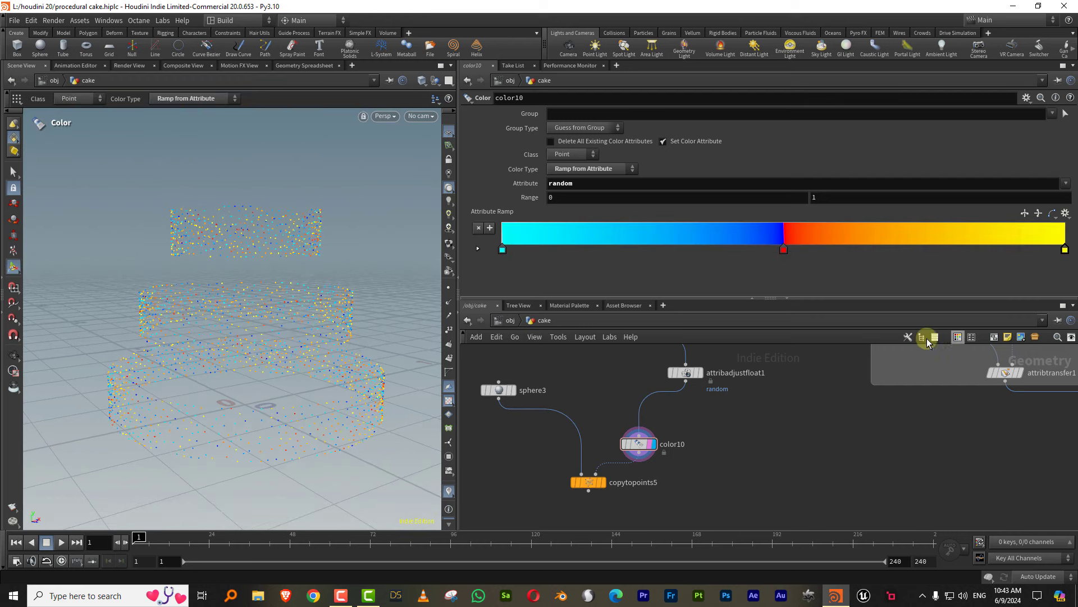
pyautogui.moveTo(785, 252)
pyautogui.mouseDown()
pyautogui.moveTo(801, 252)
pyautogui.moveTo(741, 252)
pyautogui.mouseUp()
pyautogui.moveTo(826, 252)
pyautogui.mouseDown()
pyautogui.moveTo(705, 251)
pyautogui.moveTo(778, 249)
pyautogui.mouseUp()
pyautogui.moveTo(763, 372); pyautogui.dragTo(786, 315, button='middle')
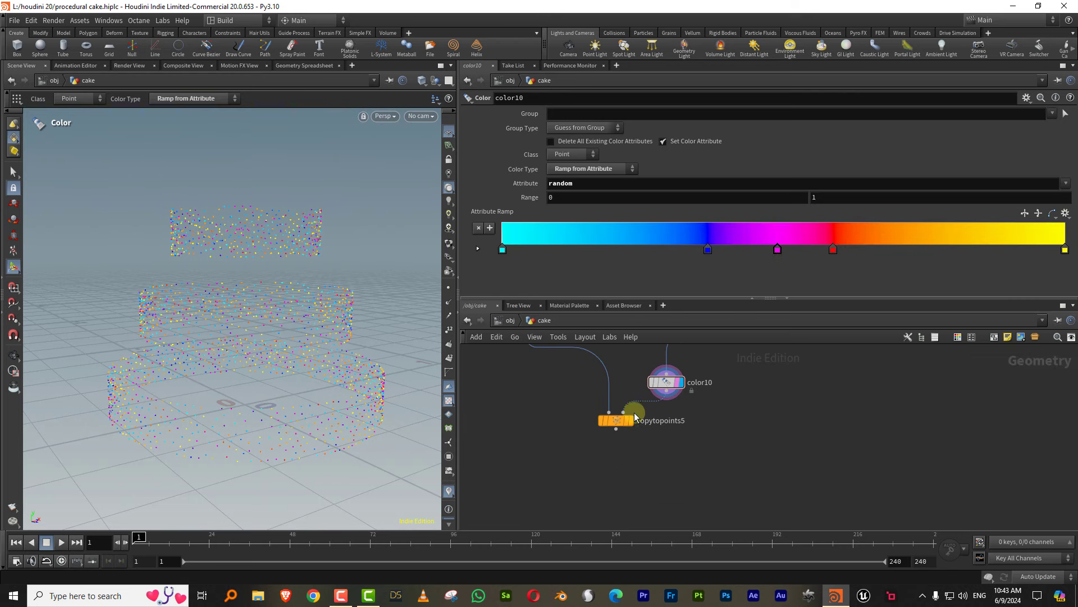
# Display the coloured sprinkles and add merge13 fed by copytopoints5
pyautogui.click(631, 420)
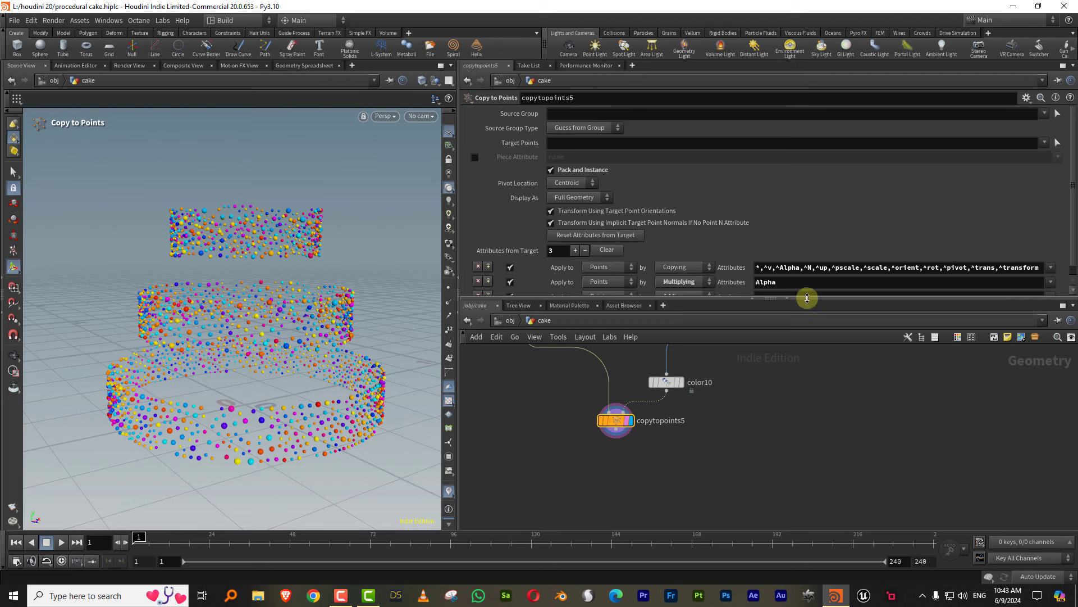
pyautogui.moveTo(807, 297); pyautogui.dragTo(807, 174)
pyautogui.scroll(-3, 724, 366)
pyautogui.scroll(-2, 733, 356)
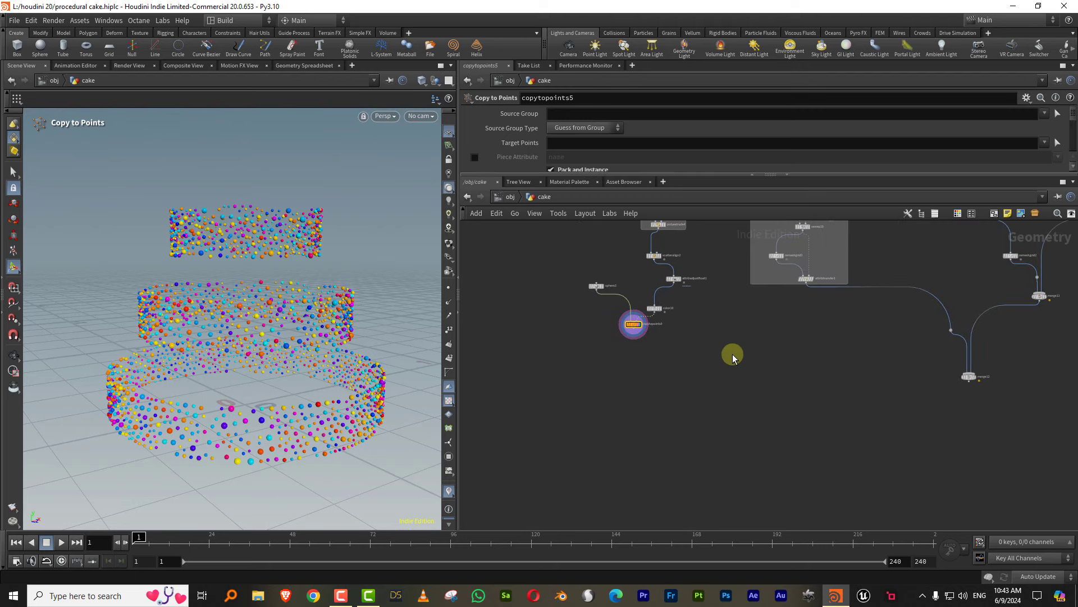
pyautogui.press('Tab')
pyautogui.click(861, 285)
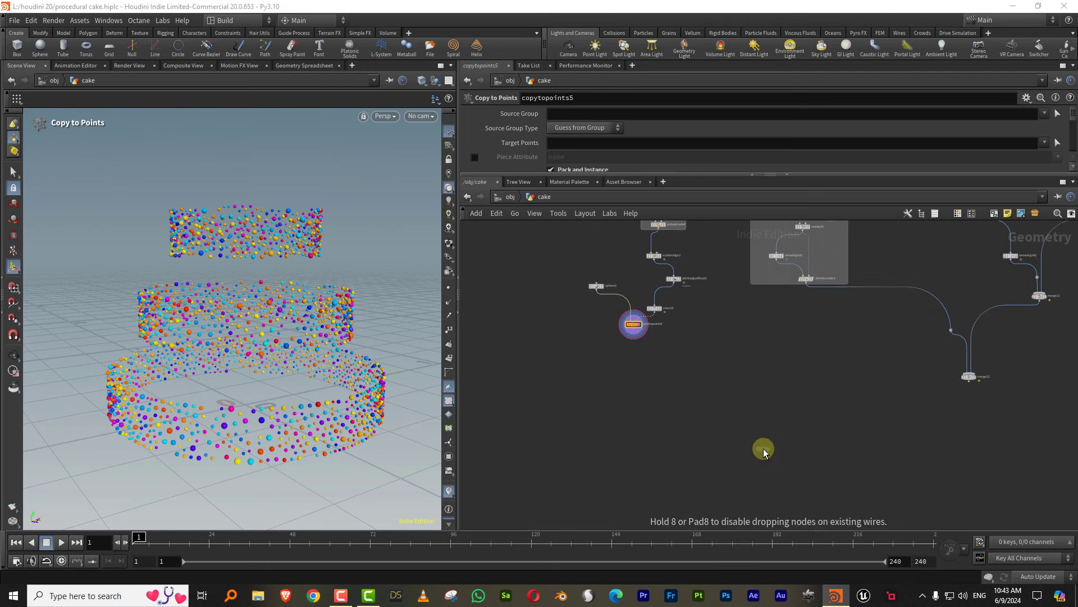
pyautogui.click(763, 448)
pyautogui.scroll(2, 764, 448)
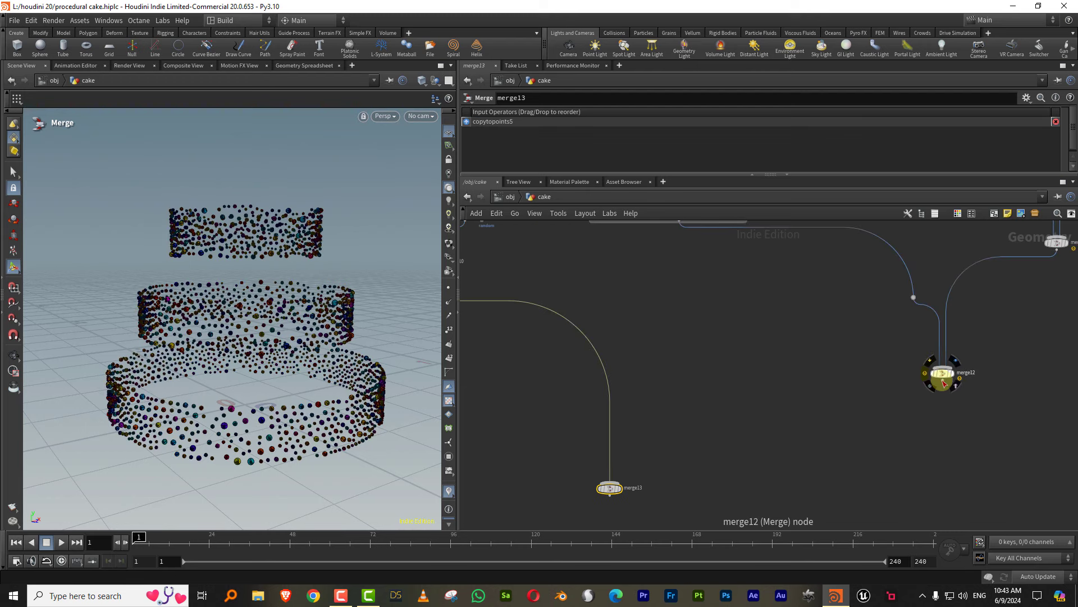
# Wire merge12 into merge13 and display the combined cake
pyautogui.click(944, 383)
pyautogui.click(609, 481)
pyautogui.scroll(2, 656, 443)
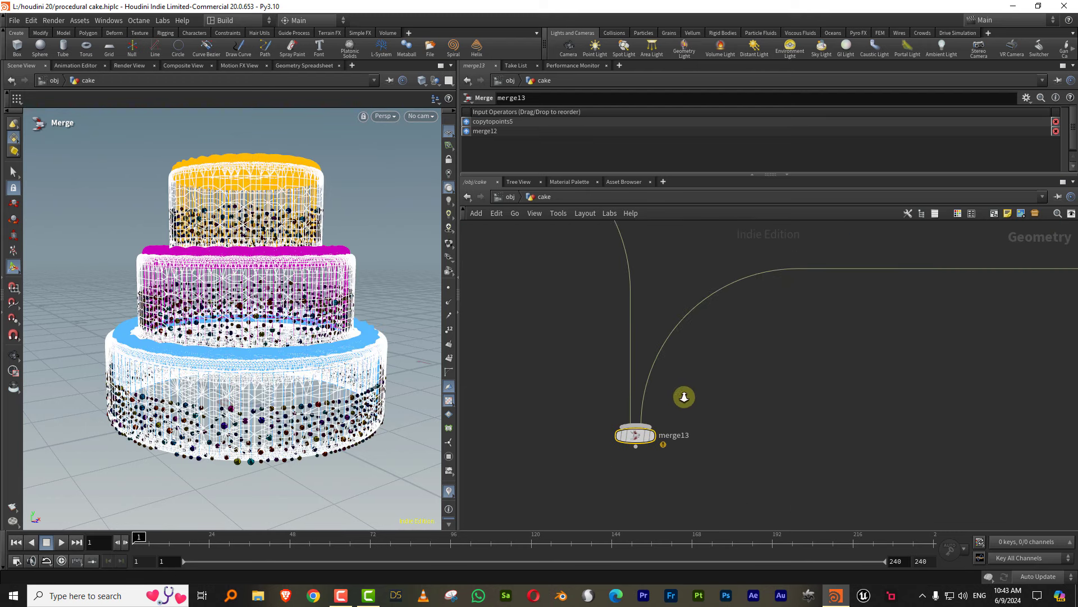
pyautogui.scroll(1, 684, 397)
pyautogui.click(643, 447)
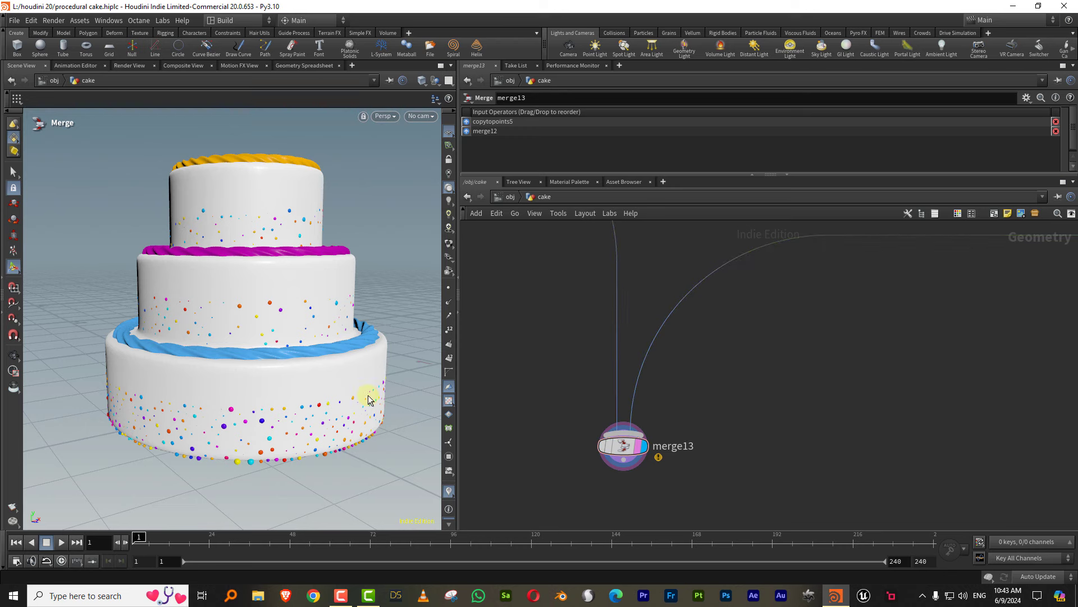
pyautogui.scroll(-3, 284, 368)
pyautogui.scroll(-2, 597, 378)
pyautogui.scroll(3, 604, 375)
pyautogui.scroll(2, 632, 407)
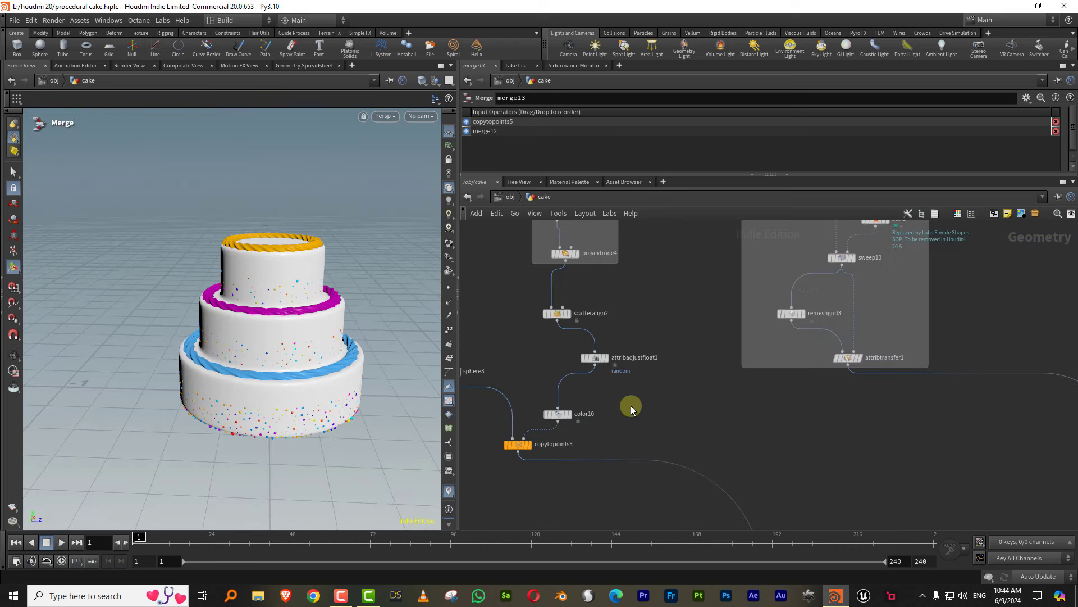
# Raise polyextrude4's extrusion distance to about 0.0195
pyautogui.moveTo(591, 287); pyautogui.dragTo(596, 380, button='middle')
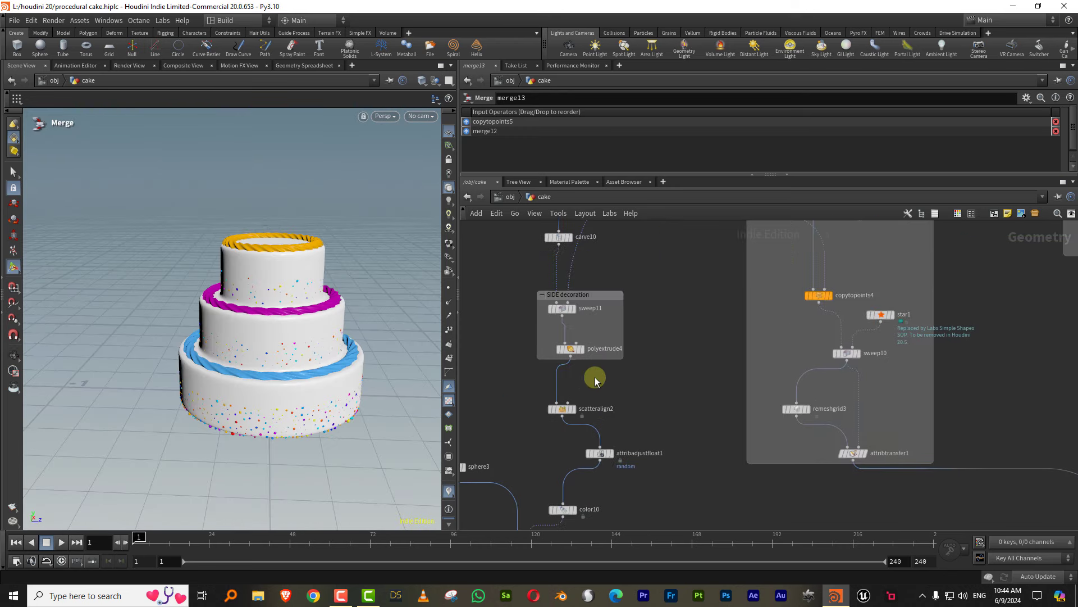
pyautogui.click(563, 353)
pyautogui.moveTo(614, 174); pyautogui.dragTo(609, 252)
pyautogui.scroll(-5, 1029, 173)
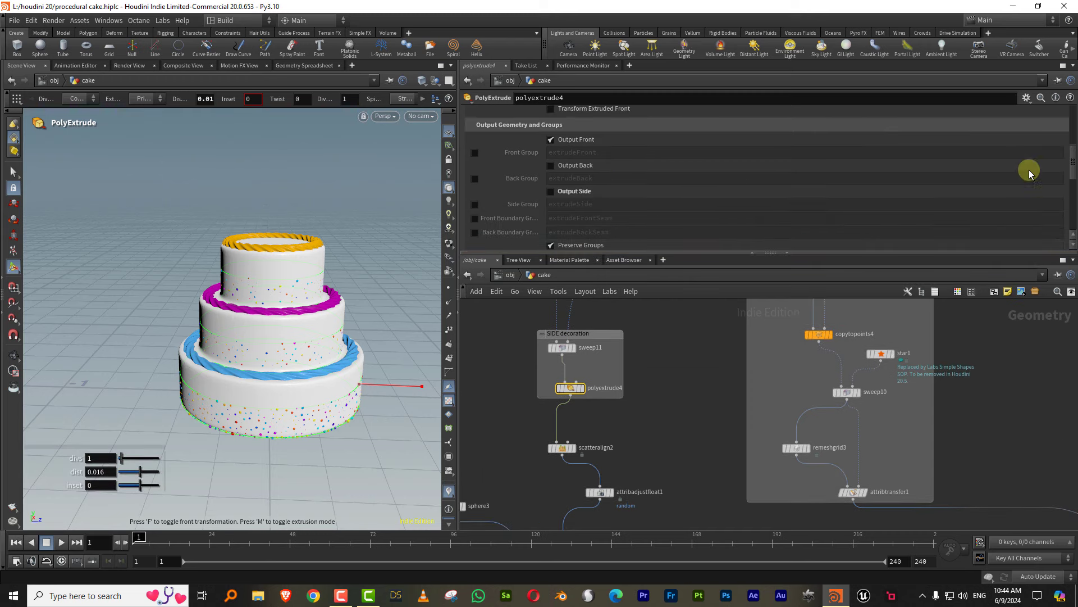
pyautogui.moveTo(1073, 167); pyautogui.dragTo(1073, 126)
pyautogui.moveTo(832, 154); pyautogui.dragTo(833, 162)
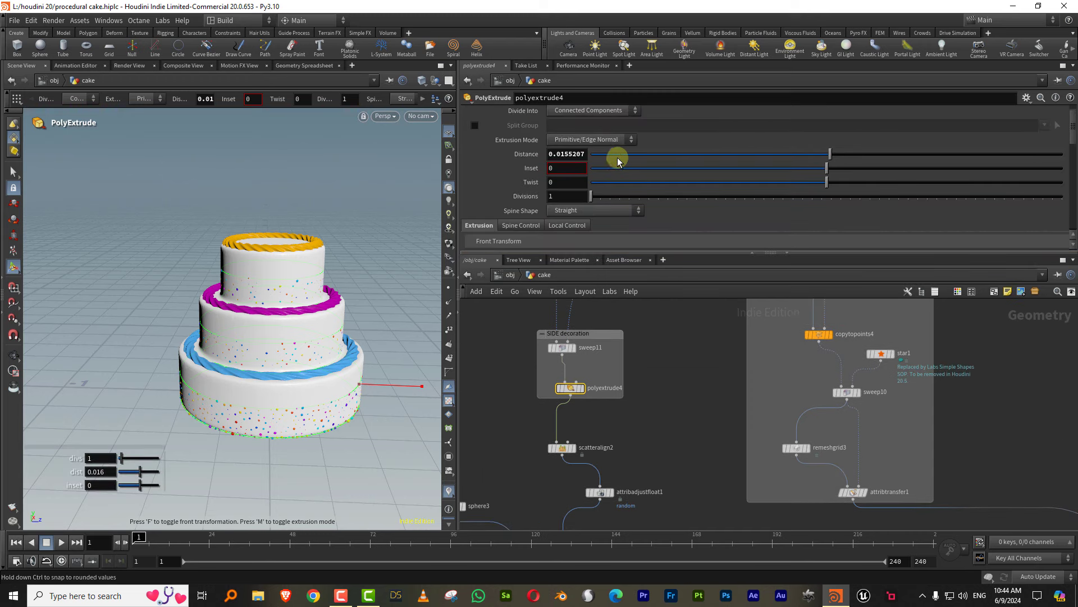
pyautogui.moveTo(582, 154)
pyautogui.mouseDown(button='middle')
pyautogui.moveTo(601, 190)
pyautogui.moveTo(611, 187)
pyautogui.mouseUp(button='middle')
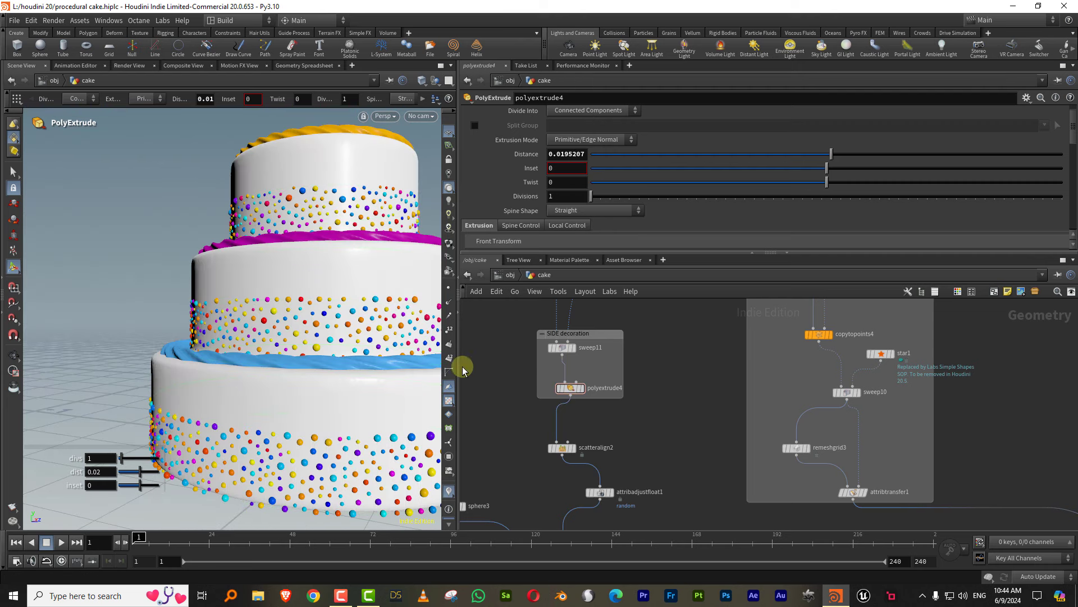
pyautogui.scroll(3, 531, 388)
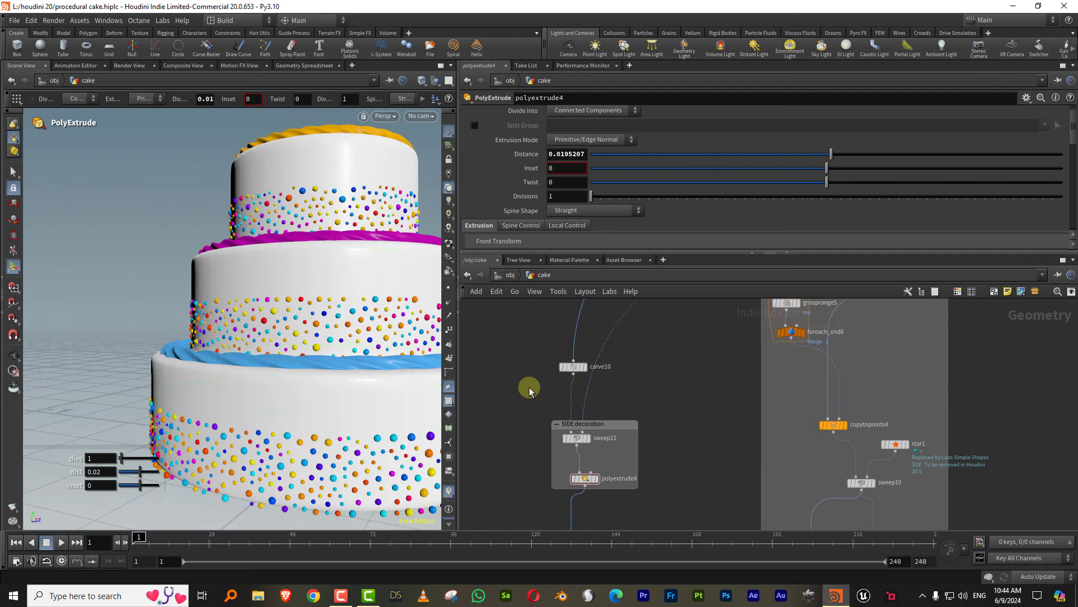
pyautogui.click(575, 365)
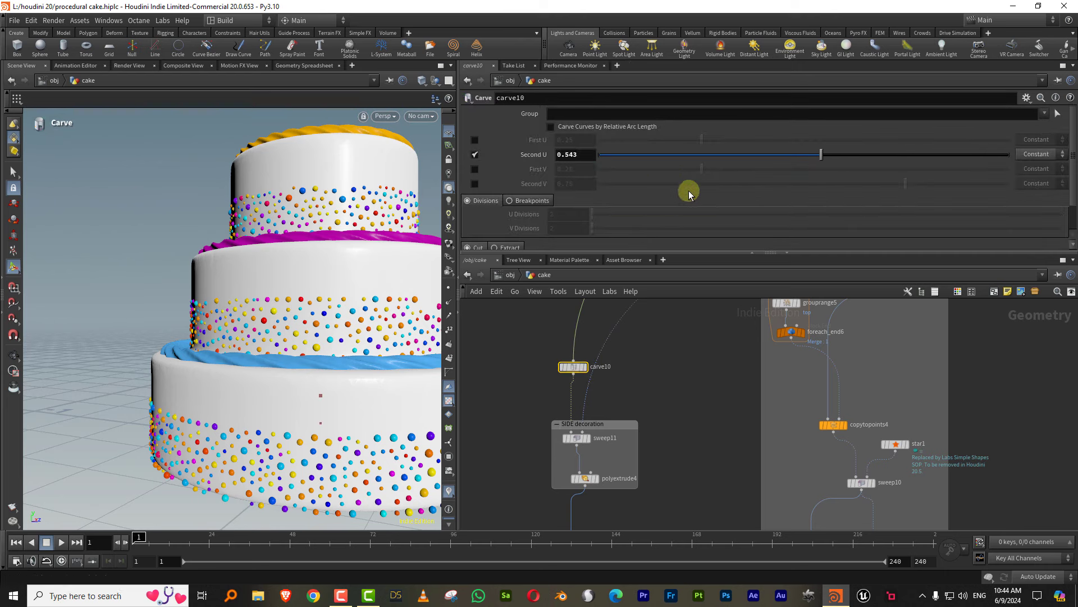
# Trim carve10 to First U 0.081 and Second U 0.655, then review the cake
pyautogui.click(474, 140)
pyautogui.moveTo(701, 140); pyautogui.dragTo(632, 149)
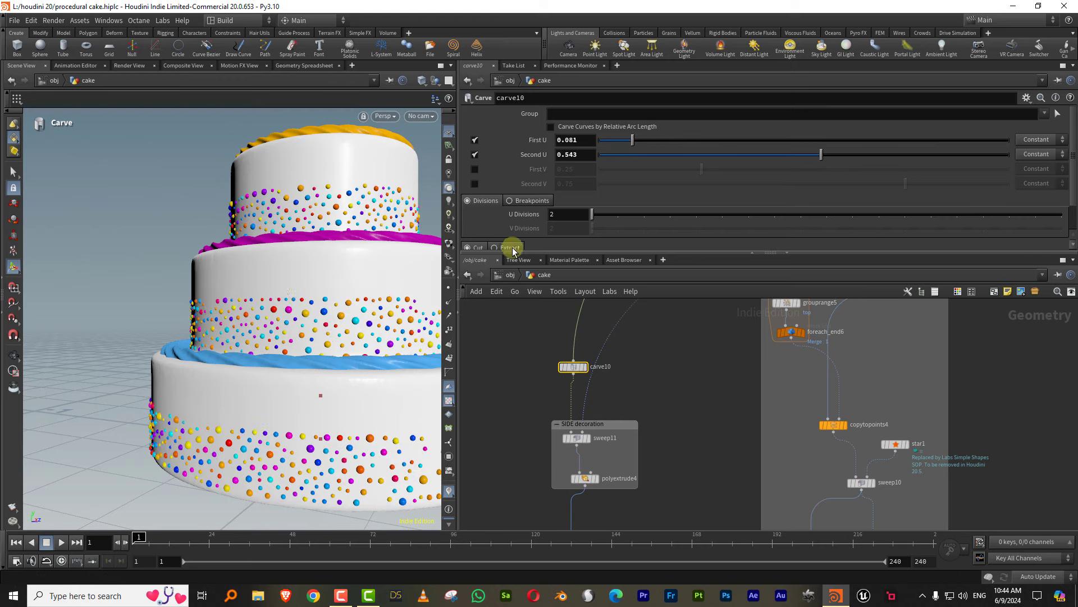
pyautogui.scroll(-3, 282, 295)
pyautogui.moveTo(839, 157)
pyautogui.mouseDown()
pyautogui.moveTo(937, 161)
pyautogui.moveTo(867, 154)
pyautogui.mouseUp()
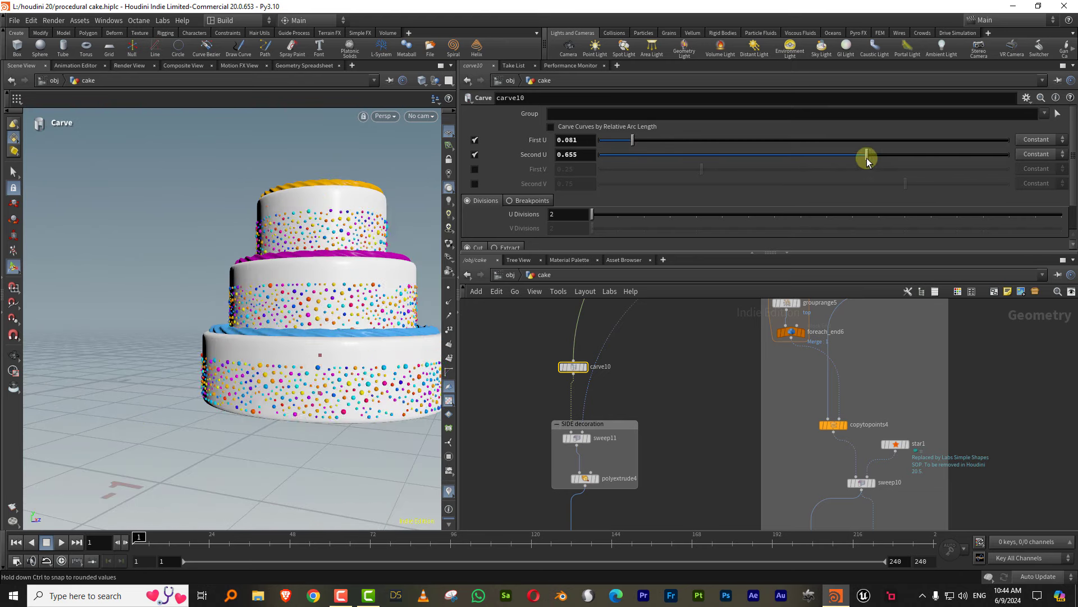
pyautogui.press('Escape')
pyautogui.moveTo(313, 270); pyautogui.dragTo(312, 316)
pyautogui.press('Return')
pyautogui.scroll(-2, 736, 337)
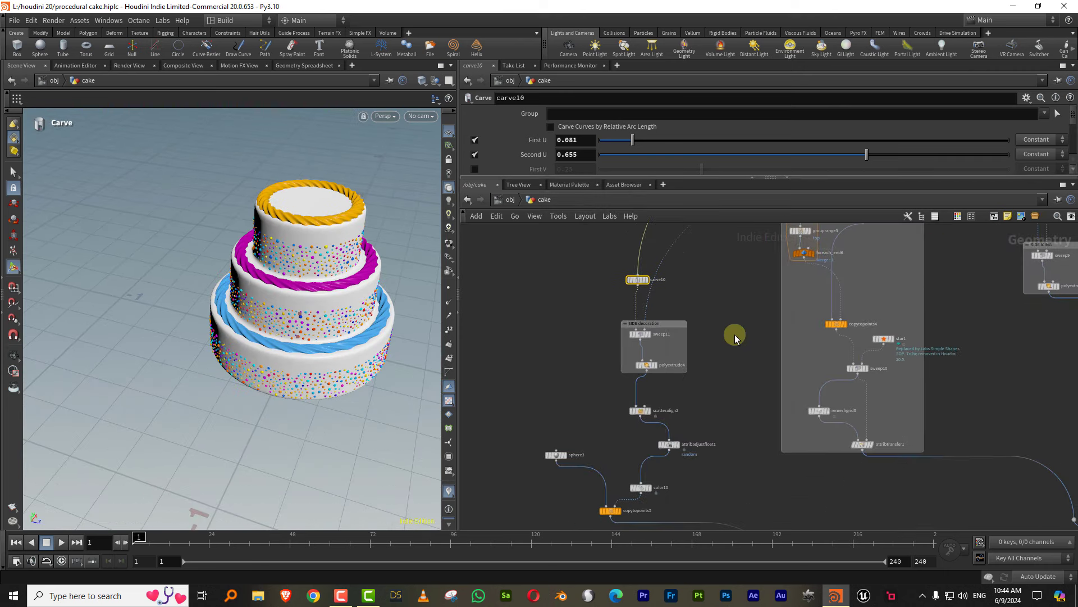
pyautogui.scroll(-1, 751, 353)
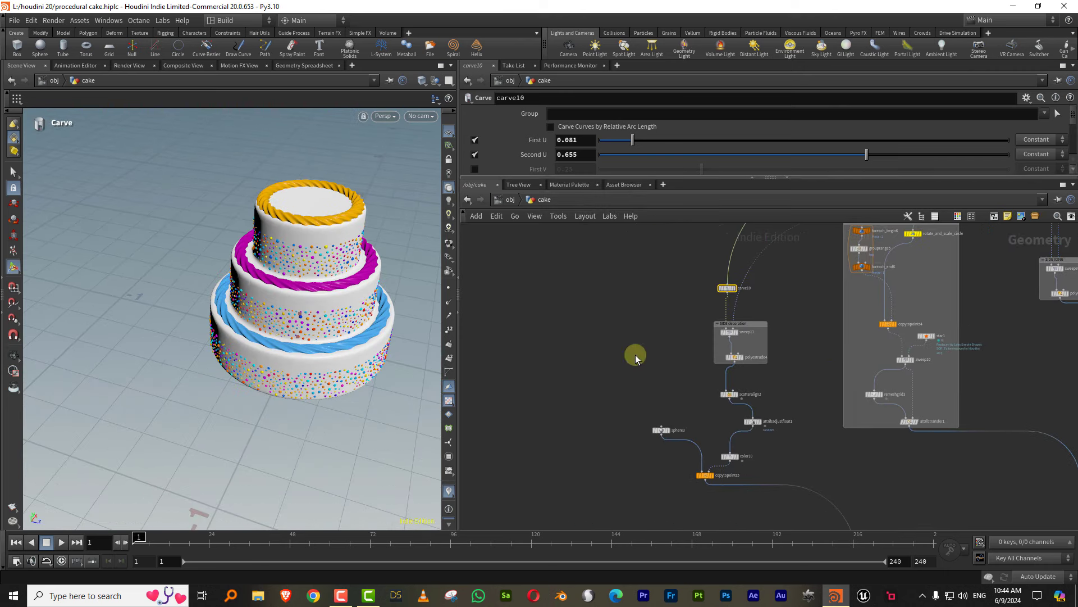
pyautogui.scroll(-3, 765, 339)
# Start the teardrop chain review by displaying sphere1's sphere
pyautogui.scroll(5, 739, 346)
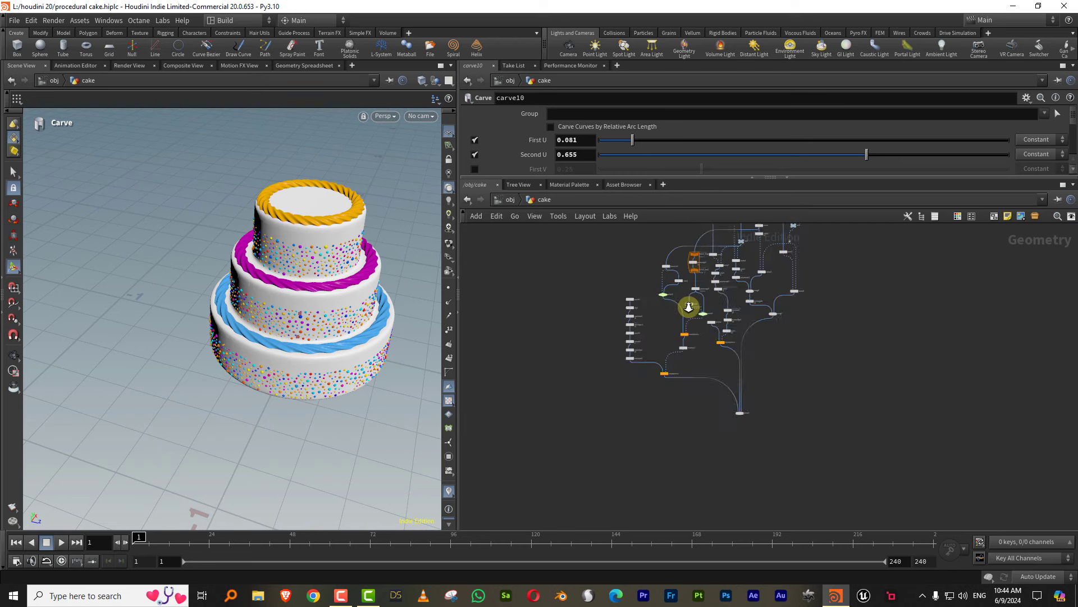
pyautogui.scroll(3, 679, 326)
pyautogui.moveTo(556, 257); pyautogui.dragTo(614, 476)
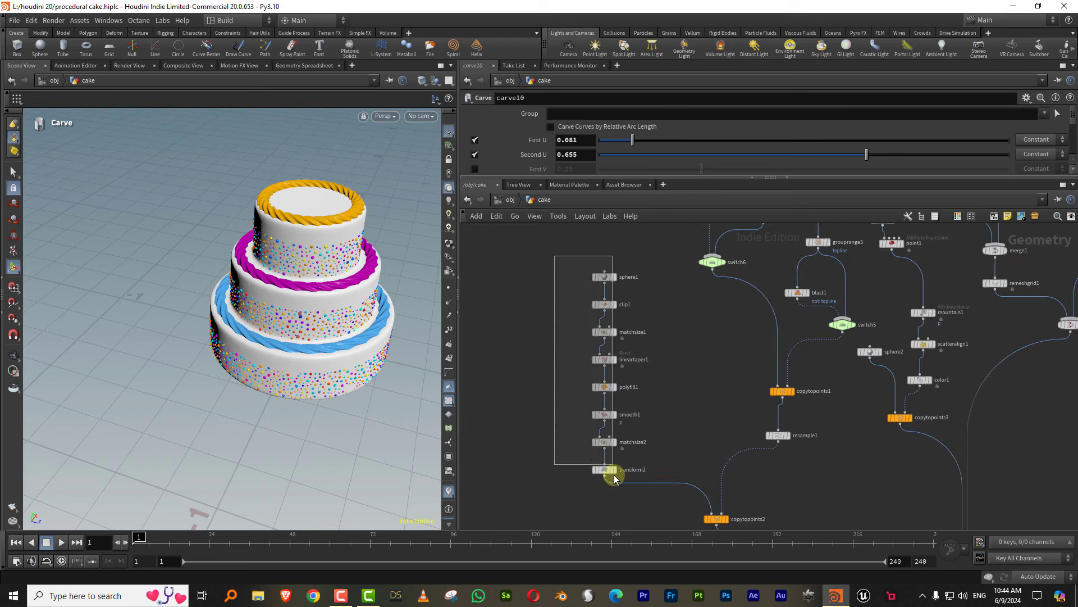
pyautogui.scroll(3, 677, 386)
pyautogui.click(655, 404)
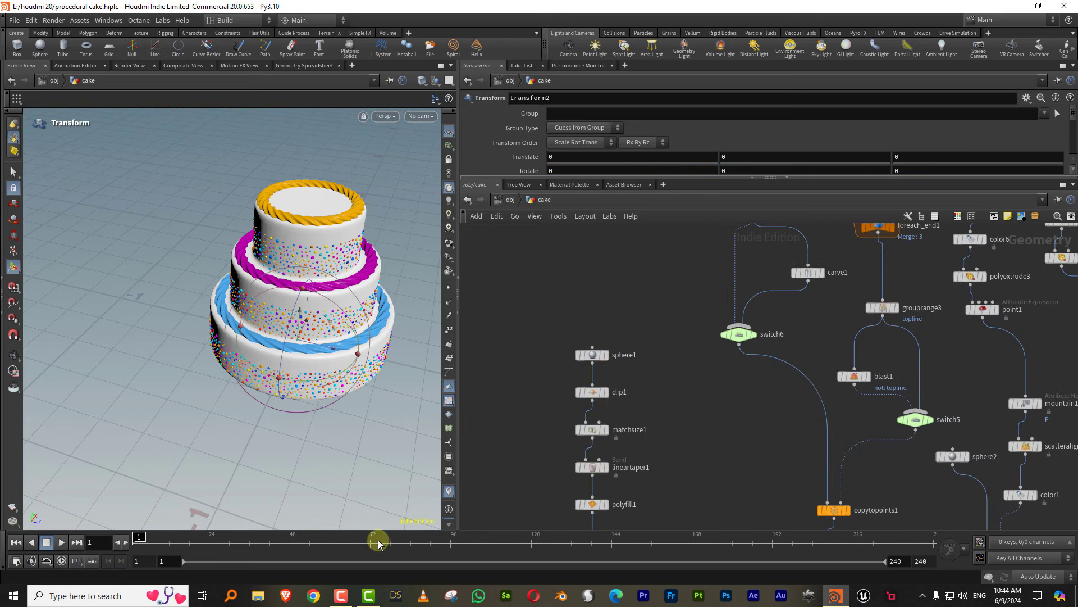
pyautogui.scroll(1, 627, 326)
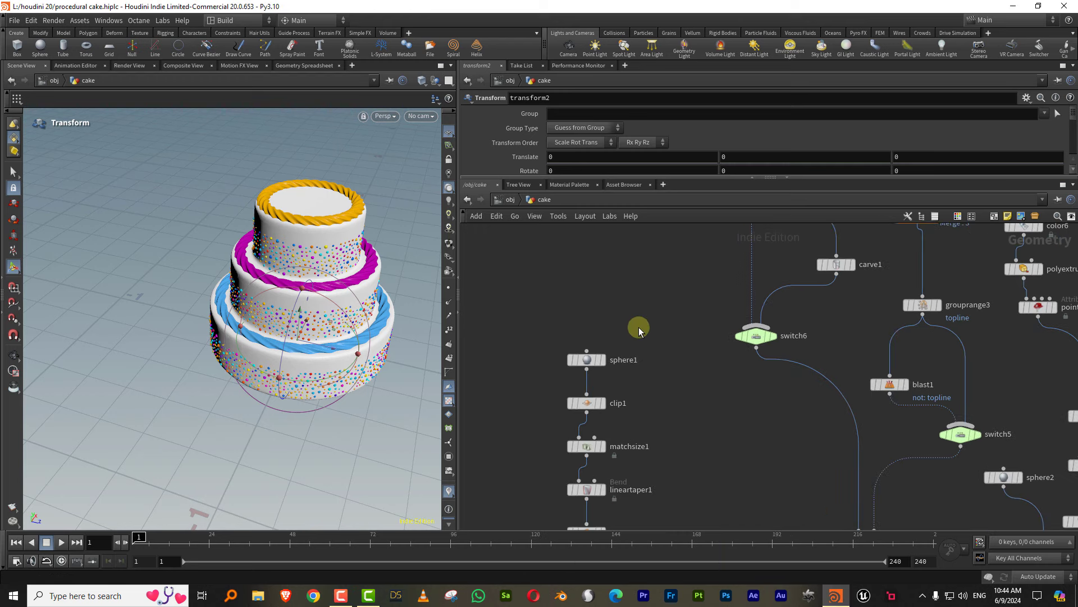
pyautogui.click(599, 365)
pyautogui.moveTo(644, 388); pyautogui.dragTo(663, 328, button='middle')
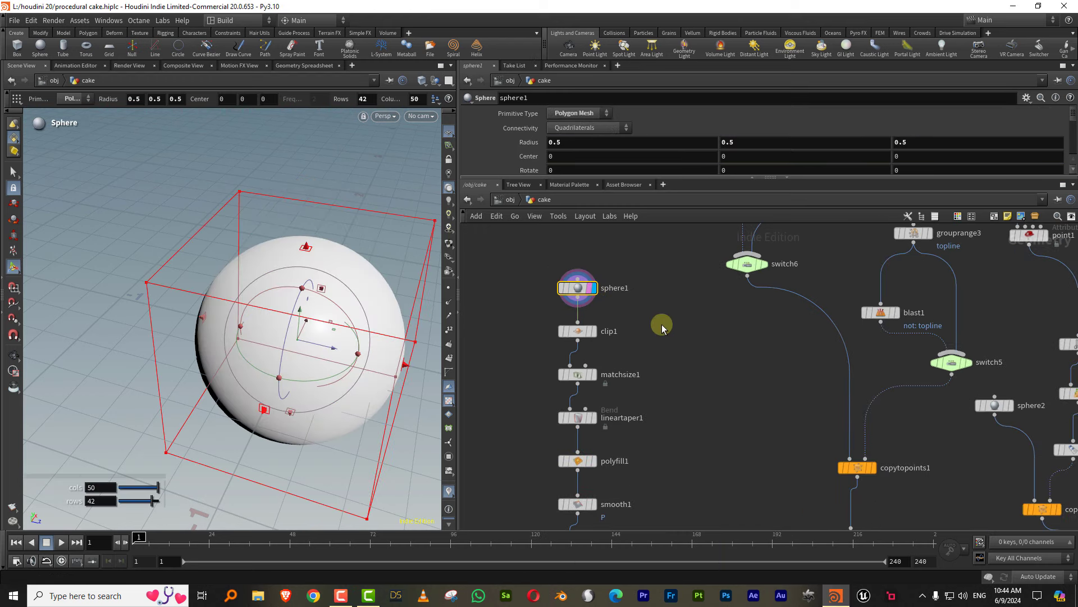
# Display clip1's clipped sphere with its clip handles, then matchsize1's repositioned half sphere
pyautogui.click(586, 332)
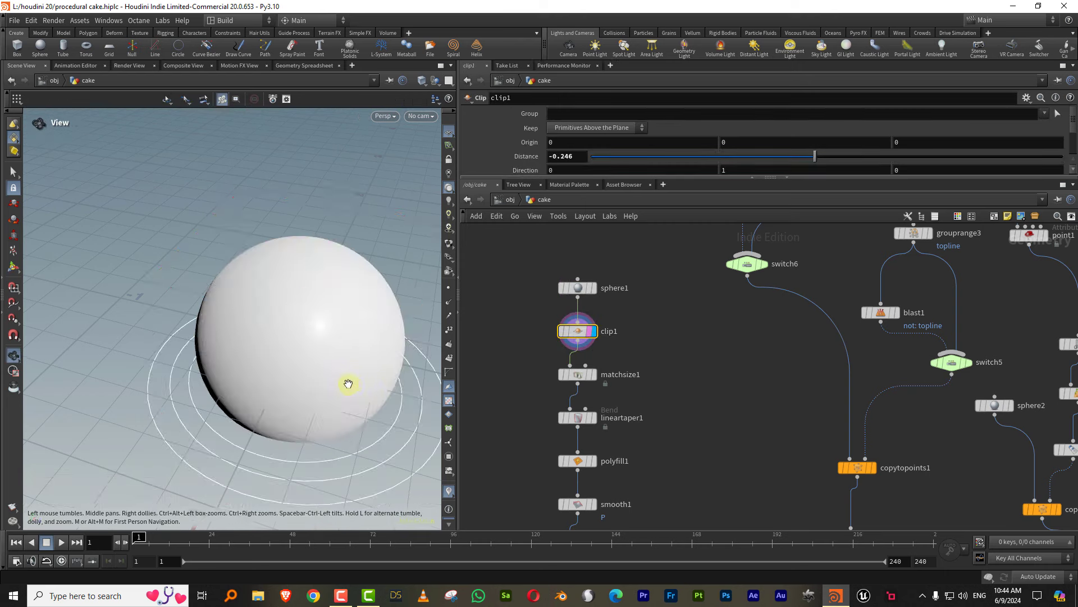
pyautogui.moveTo(350, 380)
pyautogui.mouseDown()
pyautogui.moveTo(342, 365)
pyautogui.moveTo(343, 393)
pyautogui.mouseUp()
pyautogui.press('Return')
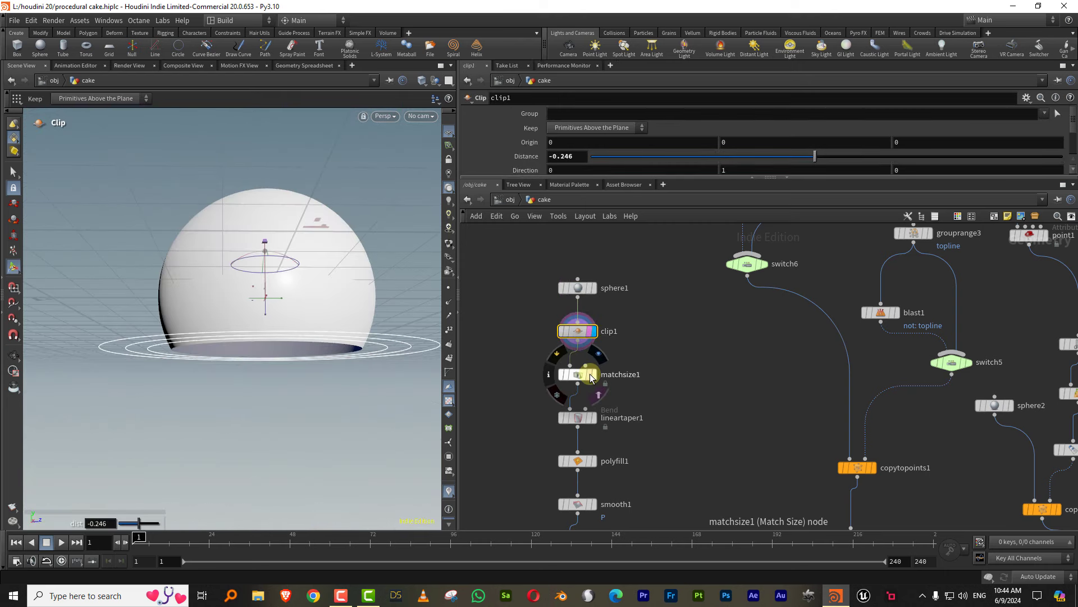
pyautogui.click(591, 375)
pyautogui.moveTo(596, 394); pyautogui.dragTo(612, 309, button='middle')
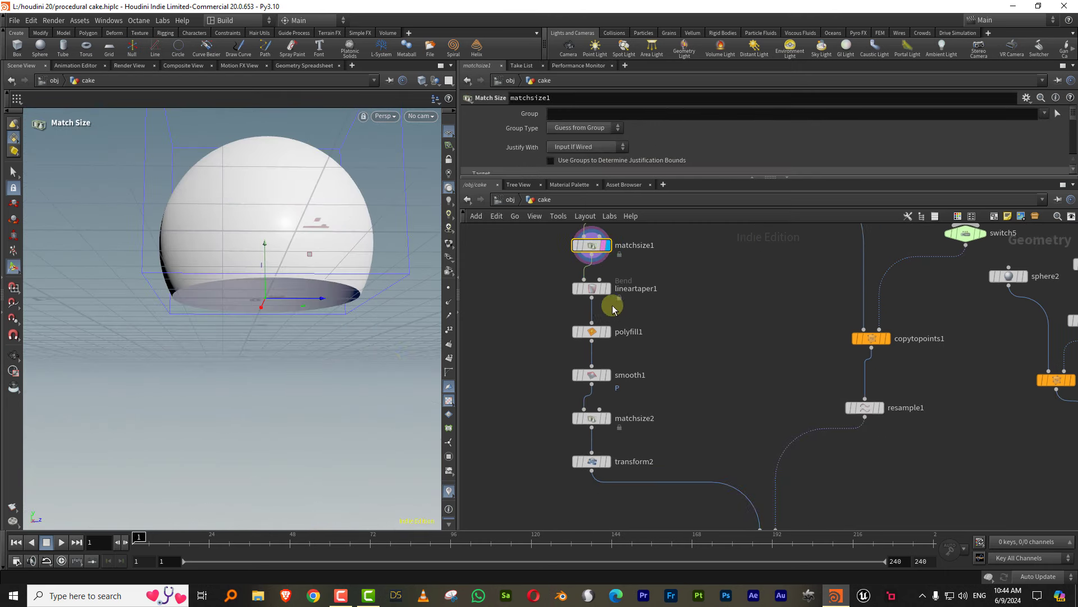
# Display lineartaper1's pointed dome and inspect its taper handles
pyautogui.click(608, 288)
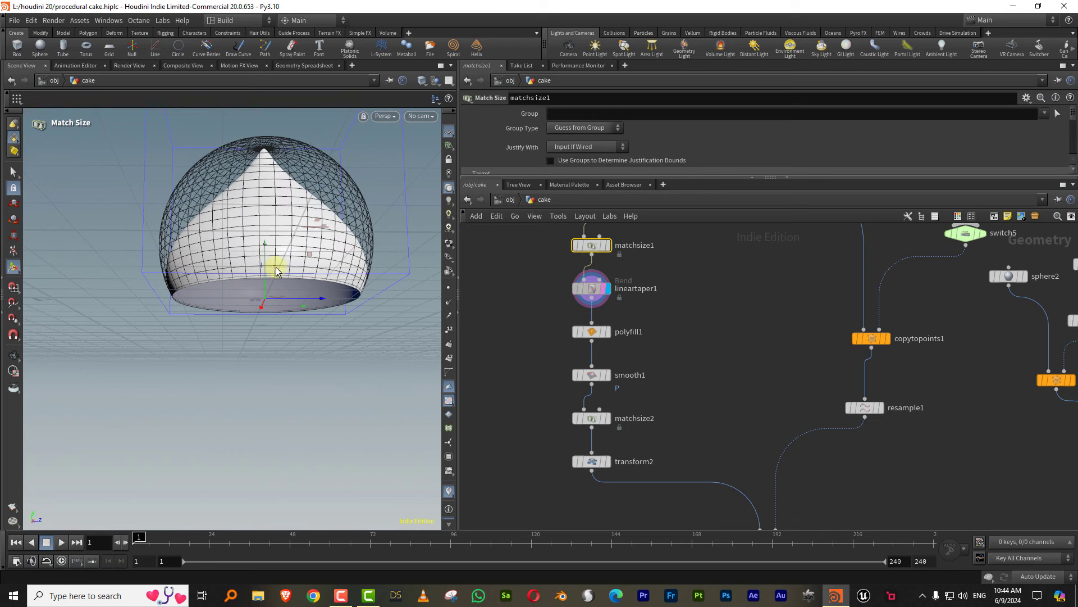
pyautogui.click(593, 288)
pyautogui.press('Escape')
pyautogui.moveTo(320, 248); pyautogui.dragTo(335, 284)
pyautogui.press('Return')
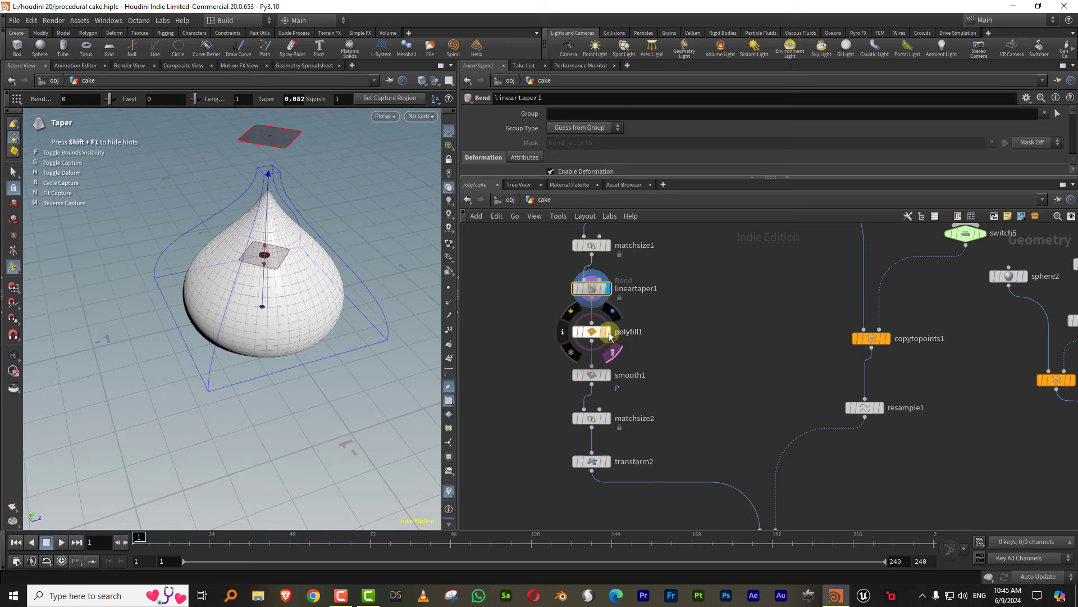
# In wireframe, try polyfill1's Single Polygon fill, then return it to Triangle Fan
pyautogui.click(609, 334)
pyautogui.scroll(3, 320, 337)
pyautogui.scroll(3, 265, 313)
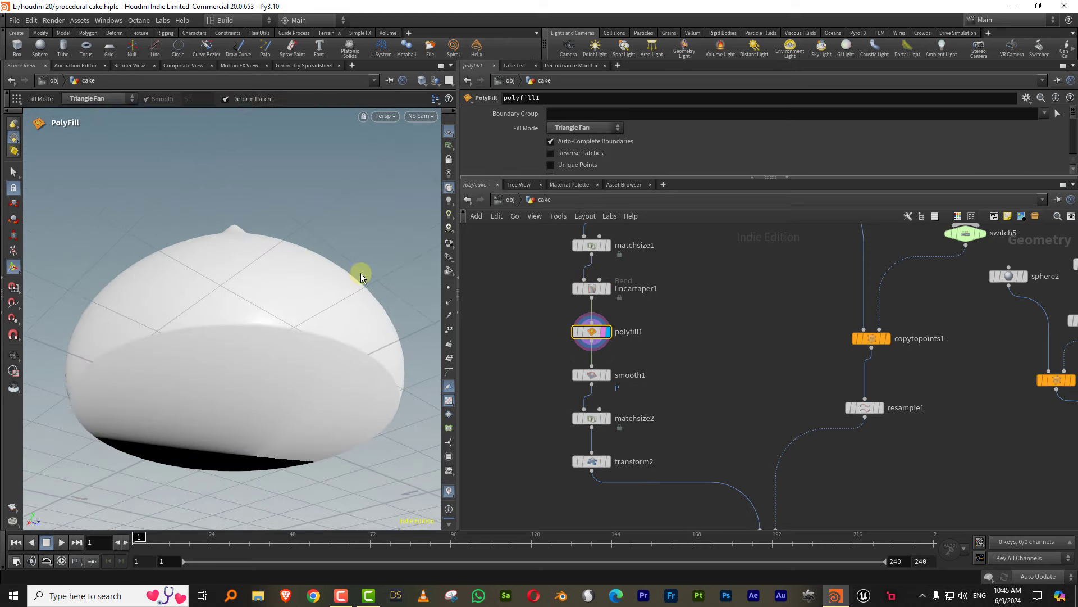
pyautogui.press('w')
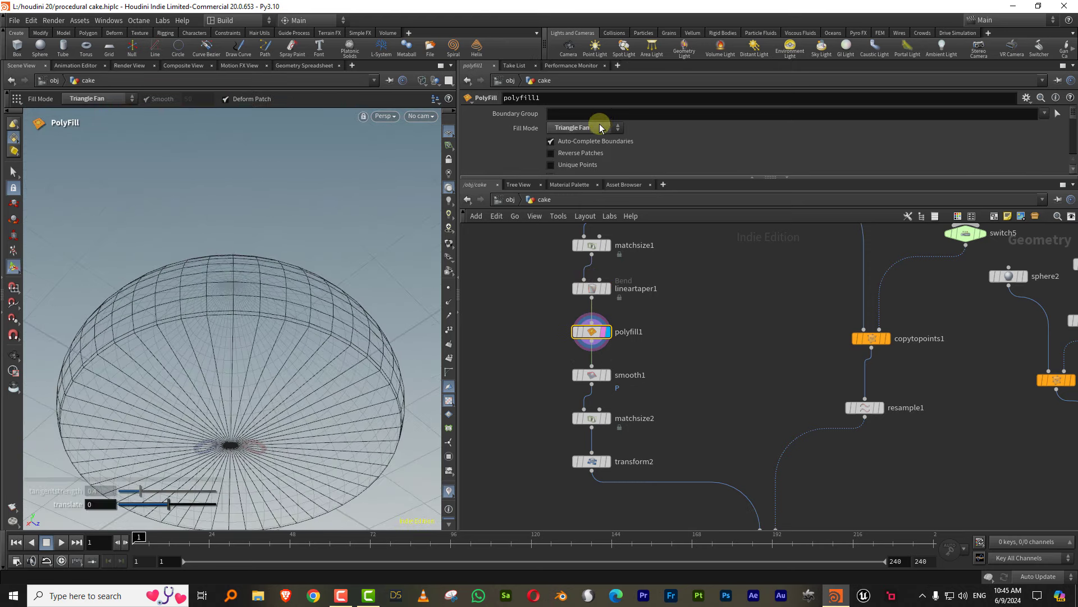
pyautogui.click(600, 127)
pyautogui.click(602, 128)
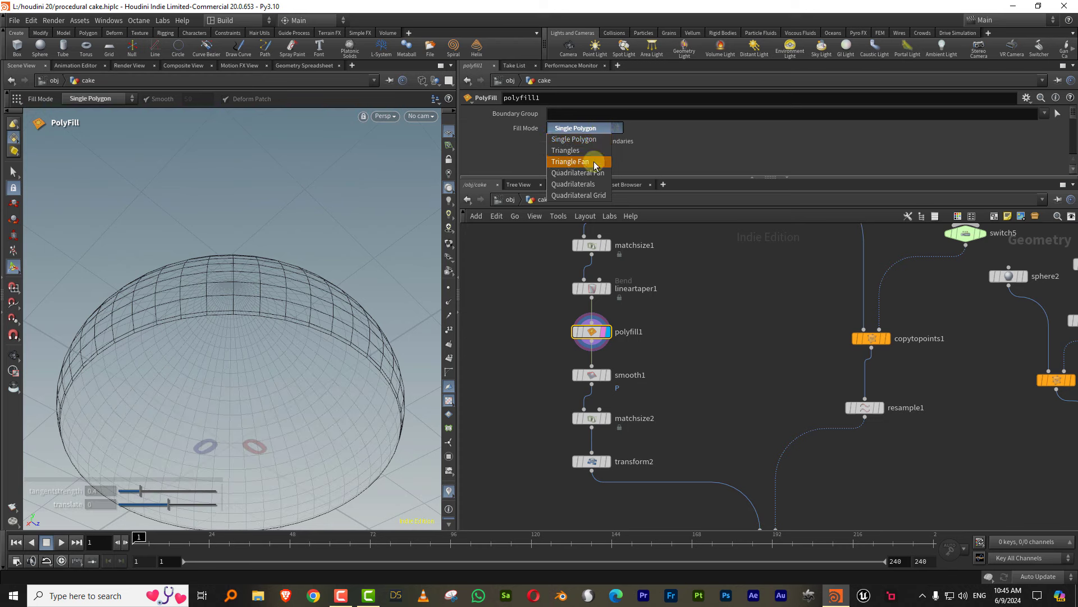
pyautogui.click(593, 163)
# Display smooth1's smoothed teardrop at strength 2.92 from the side, back in shaded view
pyautogui.moveTo(655, 354); pyautogui.dragTo(680, 300, button='middle')
pyautogui.click(631, 324)
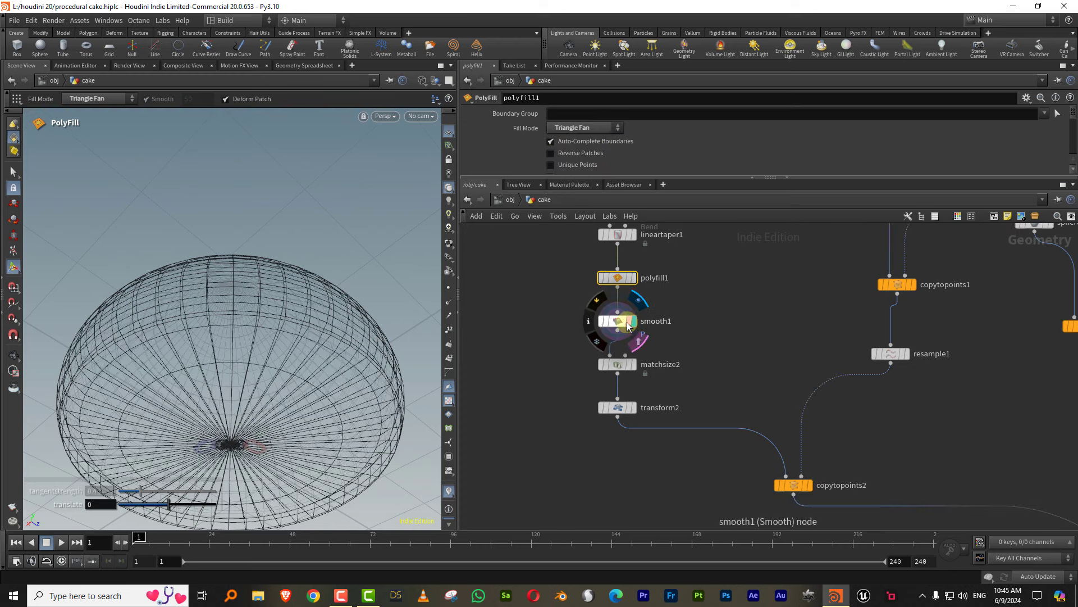
pyautogui.click(627, 328)
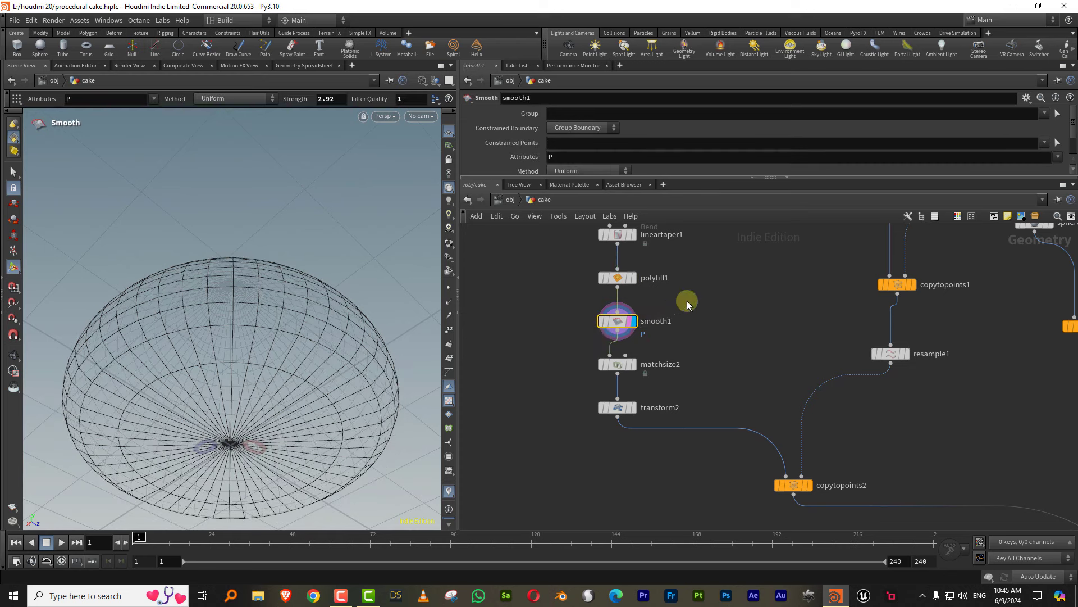
pyautogui.moveTo(265, 304)
pyautogui.mouseDown()
pyautogui.moveTo(299, 337)
pyautogui.moveTo(259, 391)
pyautogui.mouseUp()
pyautogui.press('Return')
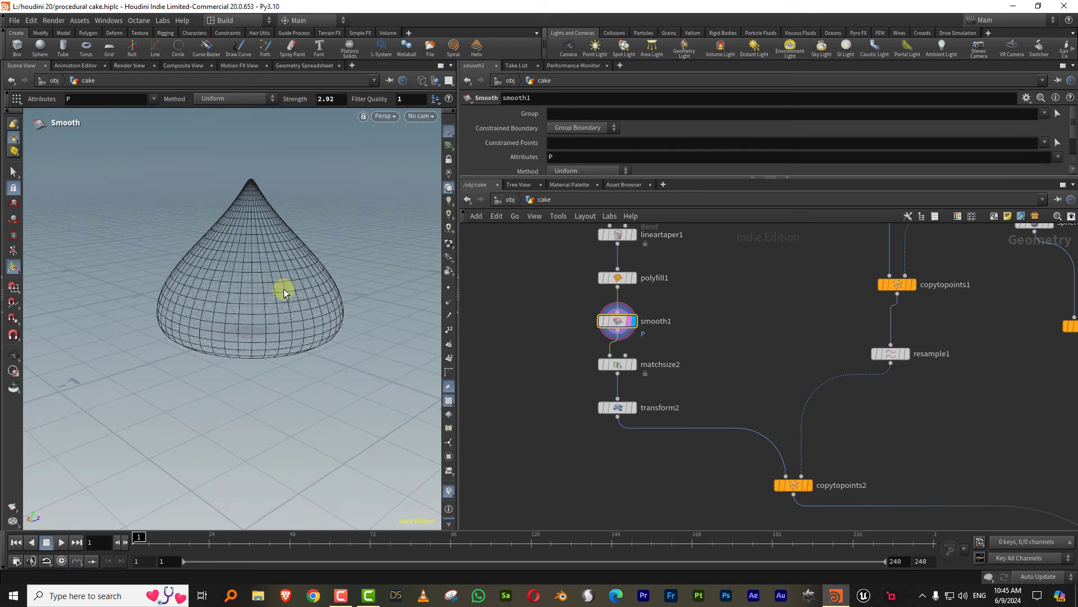
pyautogui.press('w')
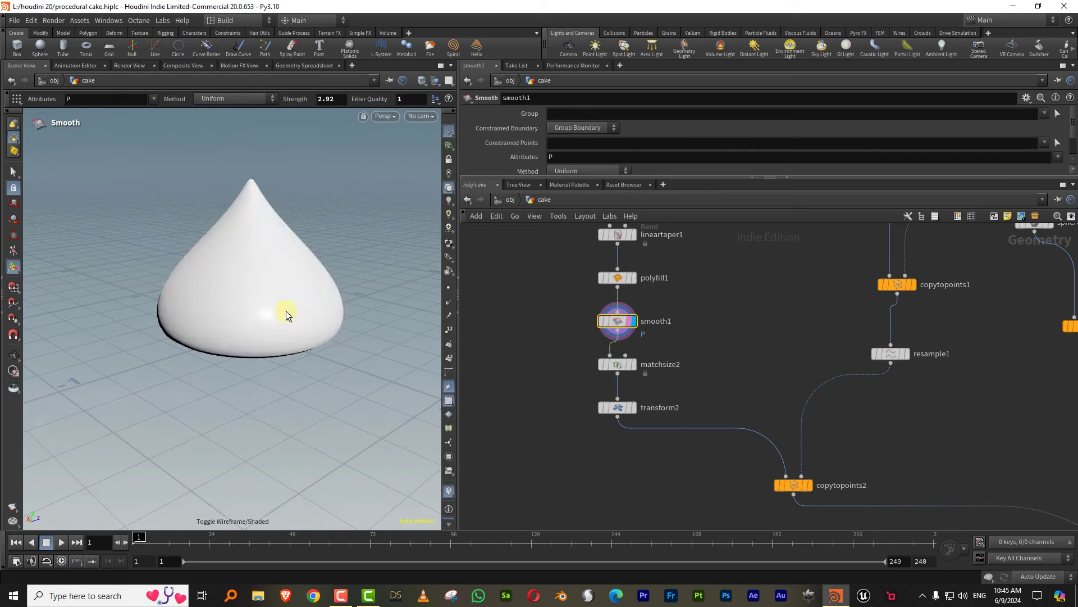
# Display matchsize2, then transform2's final teardrop output
pyautogui.scroll(2, 686, 374)
pyautogui.scroll(2, 665, 356)
pyautogui.moveTo(594, 325)
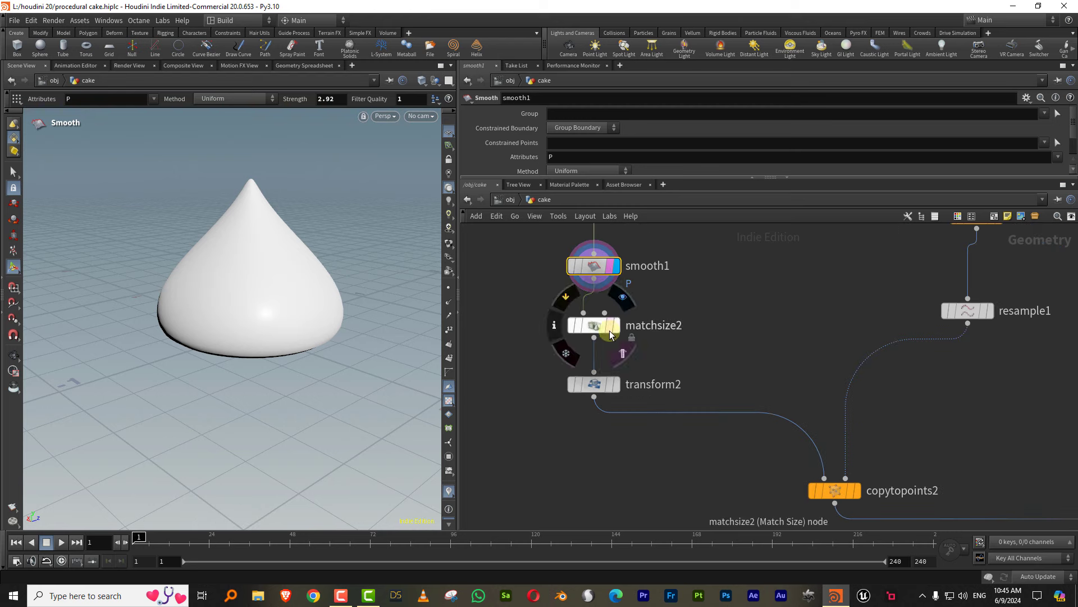
pyautogui.click(623, 331)
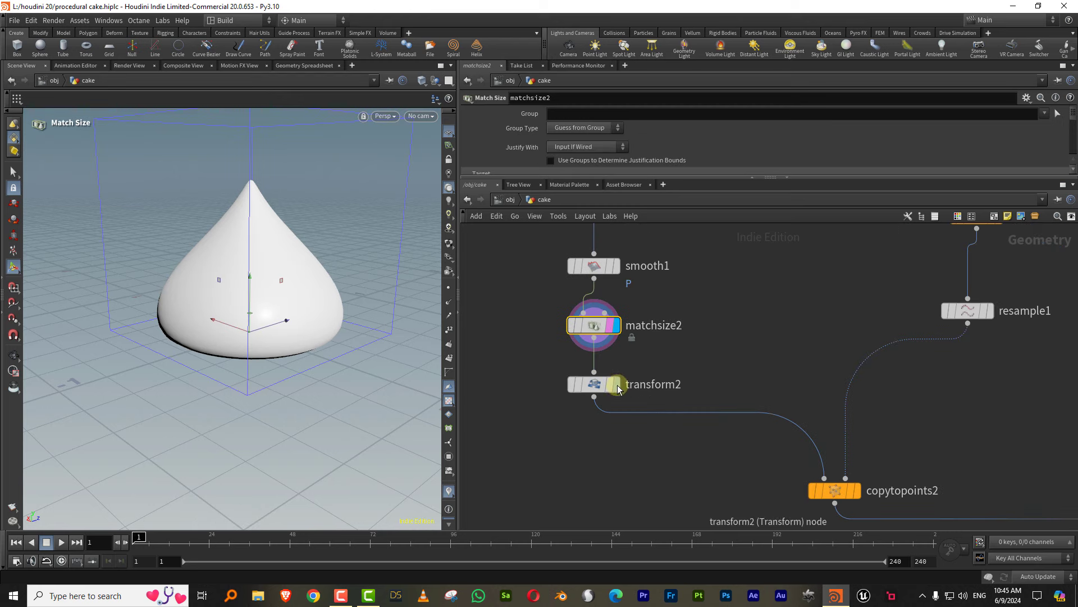
pyautogui.click(610, 388)
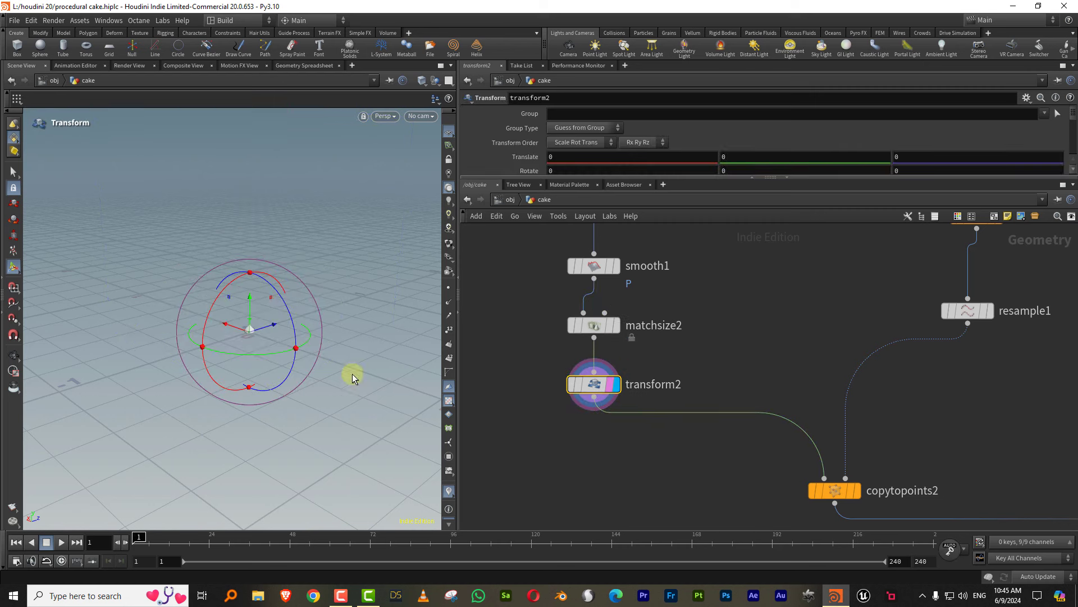
pyautogui.scroll(-3, 702, 335)
# Paste a copy of the eight-node teardrop chain and place it to the left
pyautogui.scroll(-2, 655, 378)
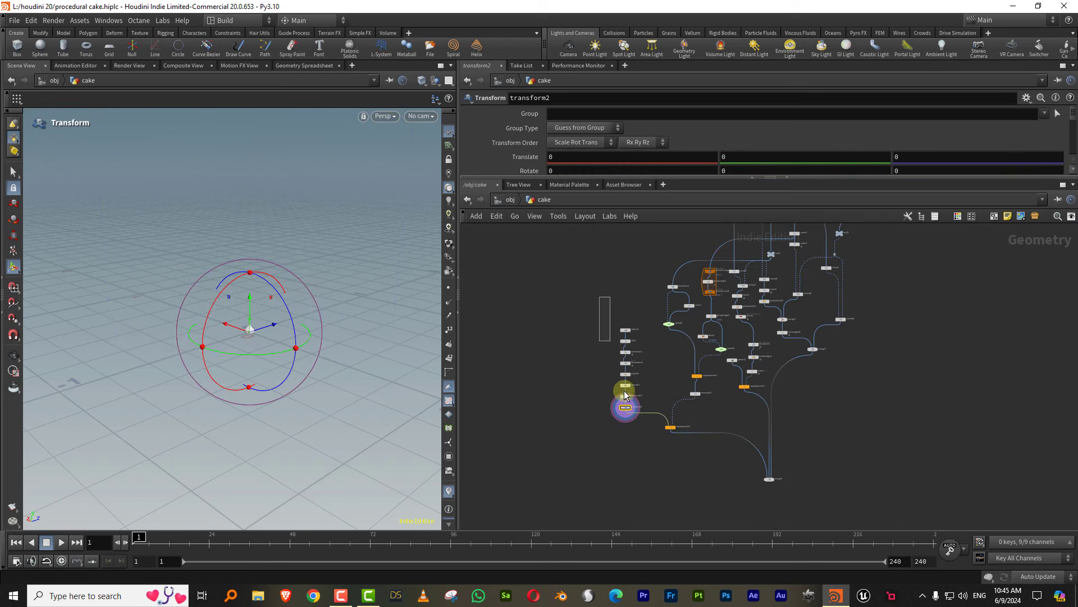
pyautogui.moveTo(624, 390); pyautogui.dragTo(587, 352)
pyautogui.scroll(-3, 586, 352)
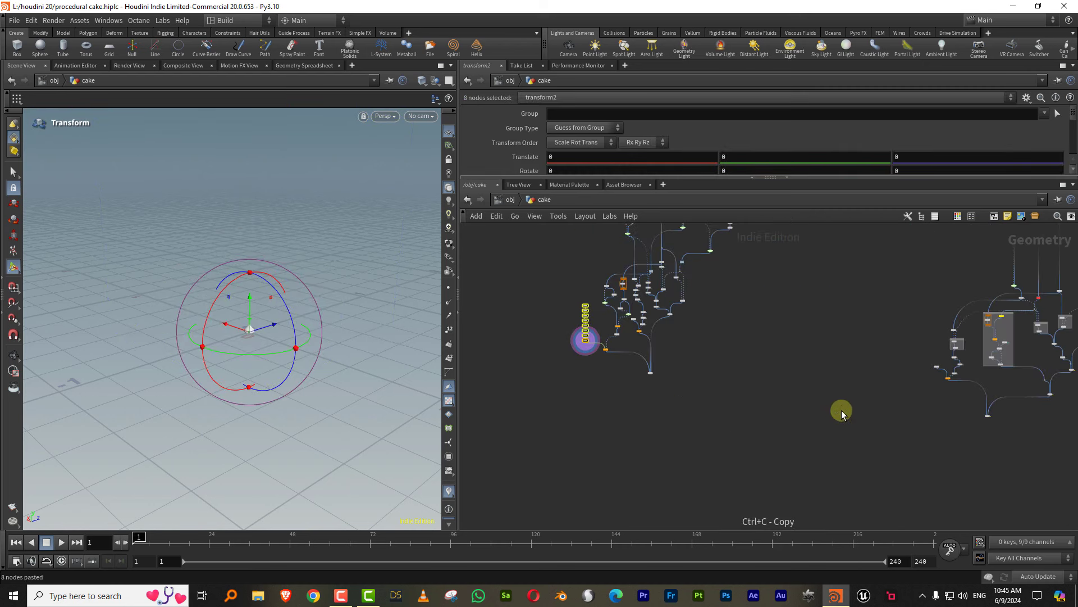
pyautogui.hotkey('ctrl', 'v')
pyautogui.scroll(-2, 851, 414)
pyautogui.moveTo(831, 415); pyautogui.dragTo(743, 404, button='middle')
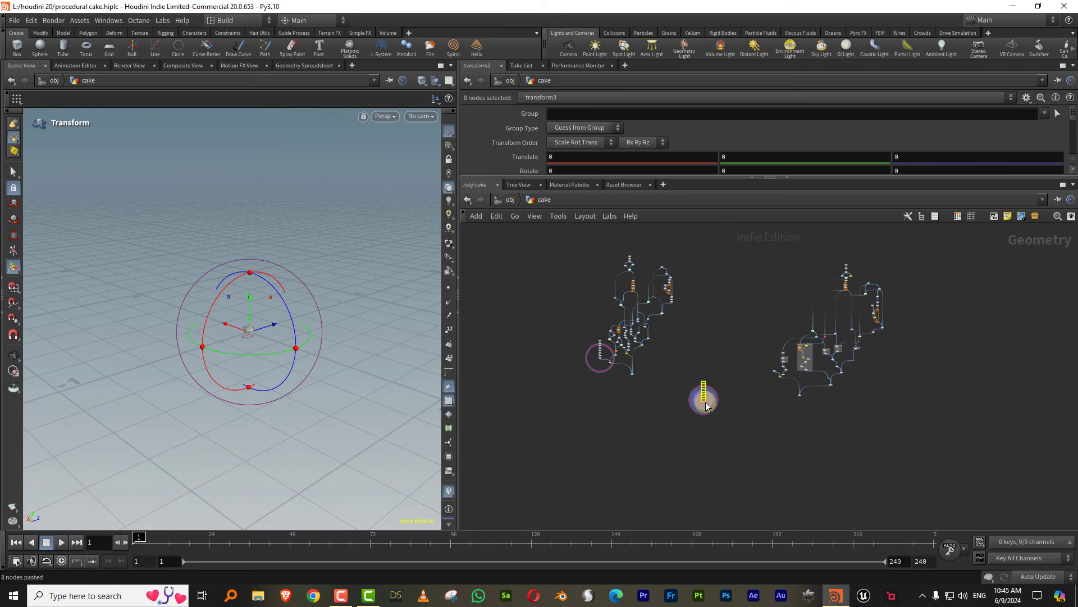
pyautogui.click(777, 344)
# Duplicate copytopoints4 as copytopoints6, placed left of the icing box
pyautogui.scroll(3, 859, 303)
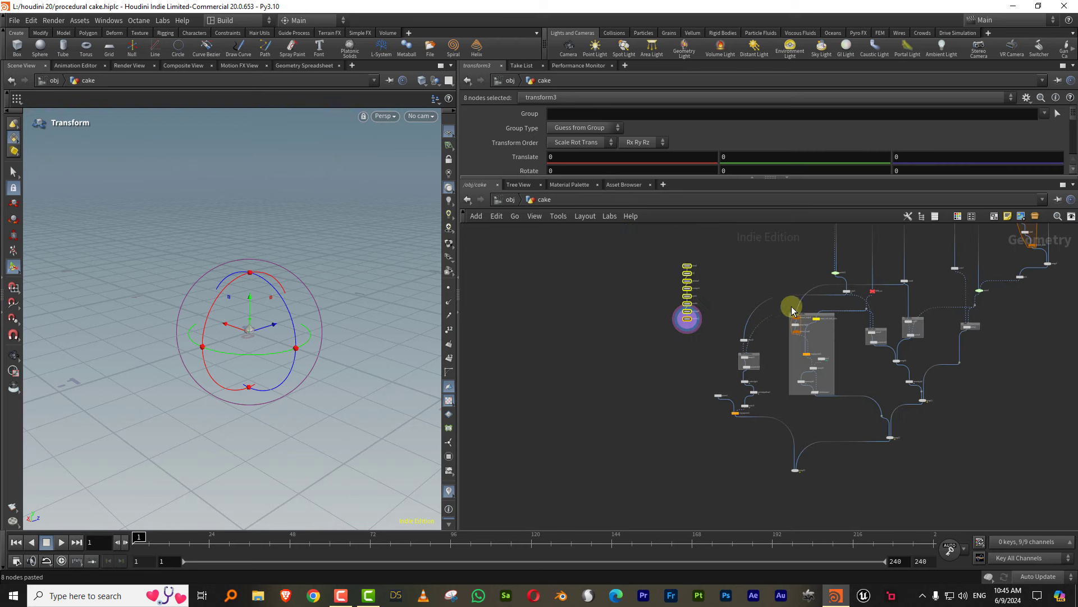
pyautogui.scroll(2, 831, 337)
pyautogui.scroll(2, 837, 337)
pyautogui.click(837, 345)
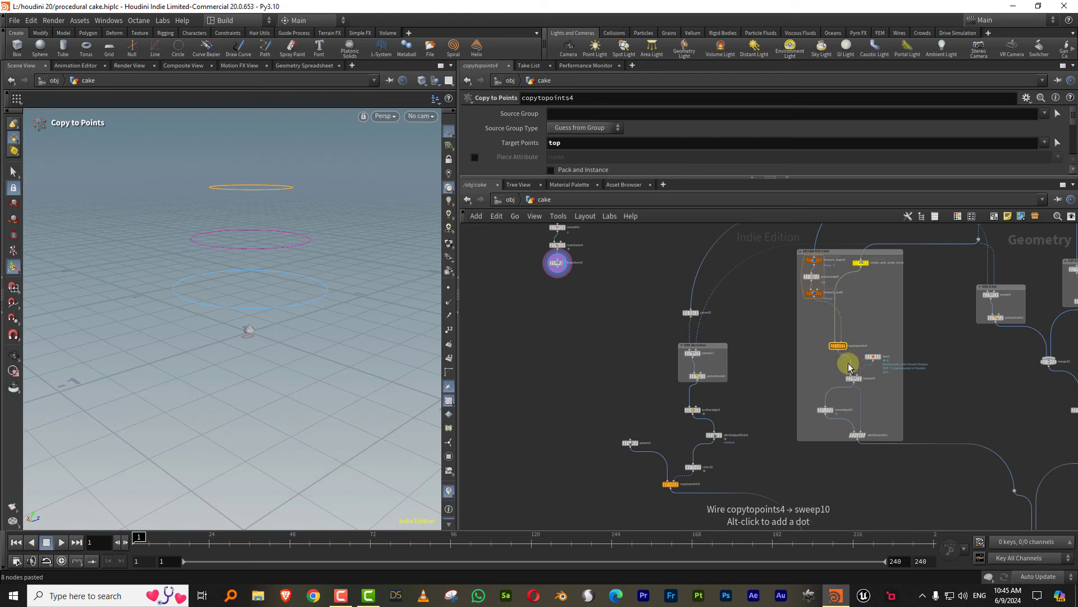
pyautogui.hotkey('ctrl', 'c')
pyautogui.hotkey('ctrl', 'v')
pyautogui.click(770, 374)
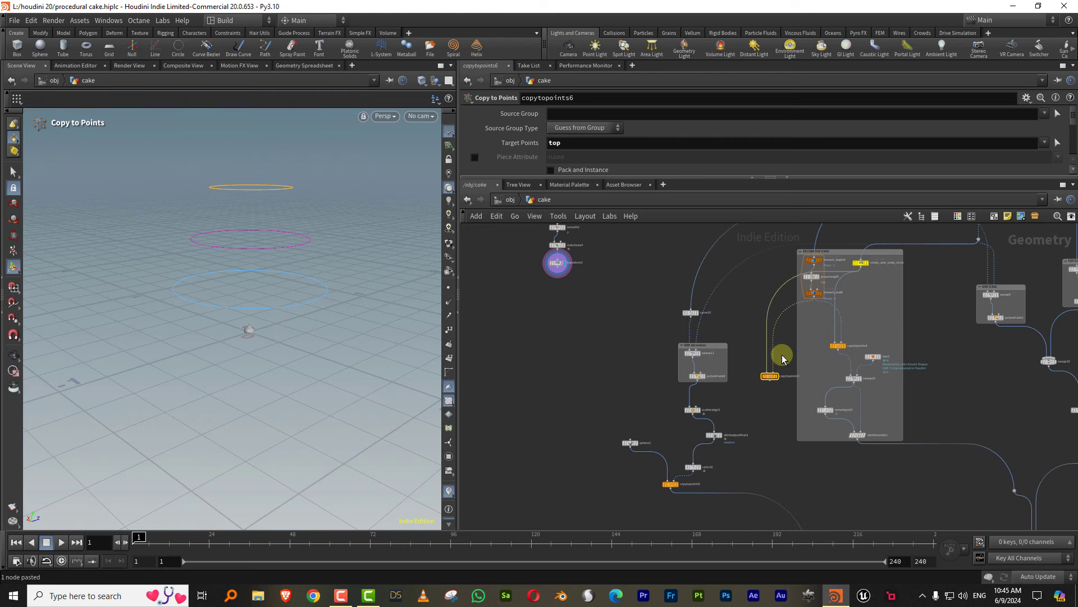
# Wire transform3 into copytopoints6's first input, then display and template copytopoints6
pyautogui.scroll(3, 646, 313)
pyautogui.moveTo(646, 313); pyautogui.dragTo(653, 391, button='middle')
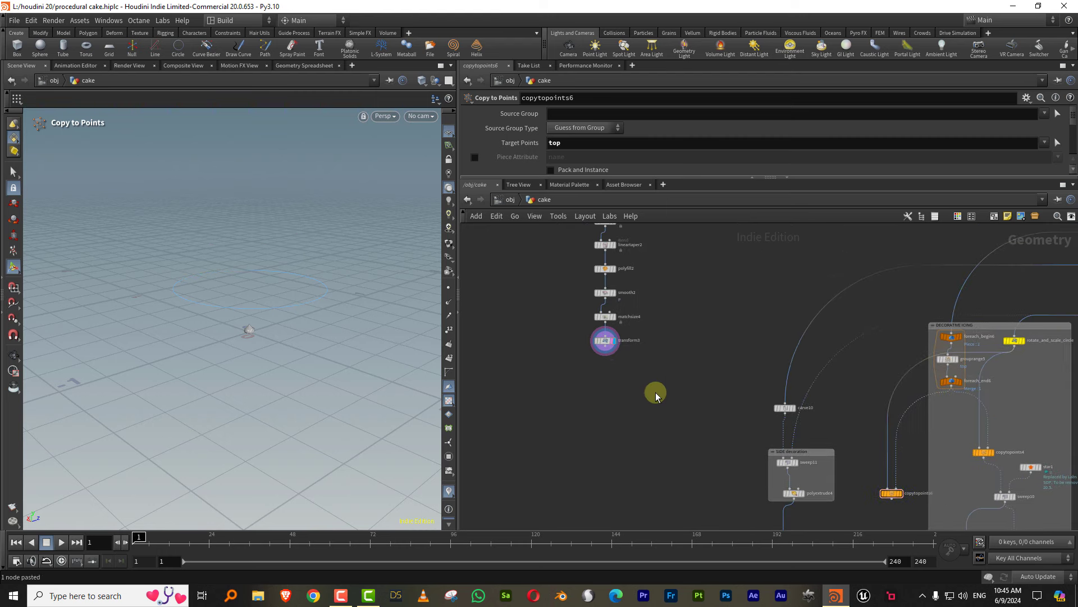
pyautogui.click(604, 351)
pyautogui.click(887, 487)
pyautogui.moveTo(915, 516); pyautogui.dragTo(865, 390, button='middle')
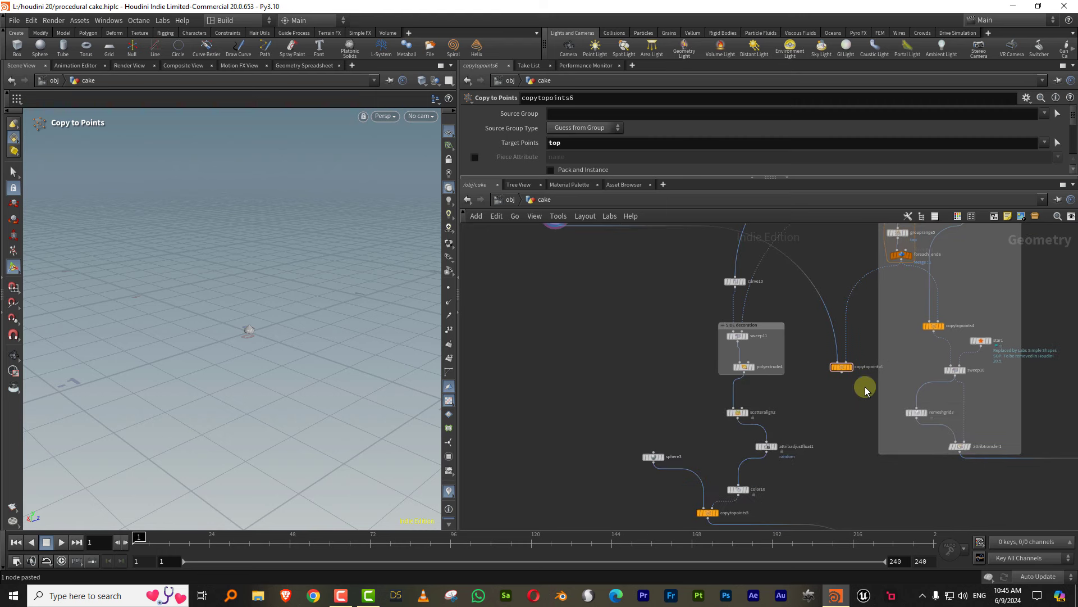
pyautogui.click(847, 367)
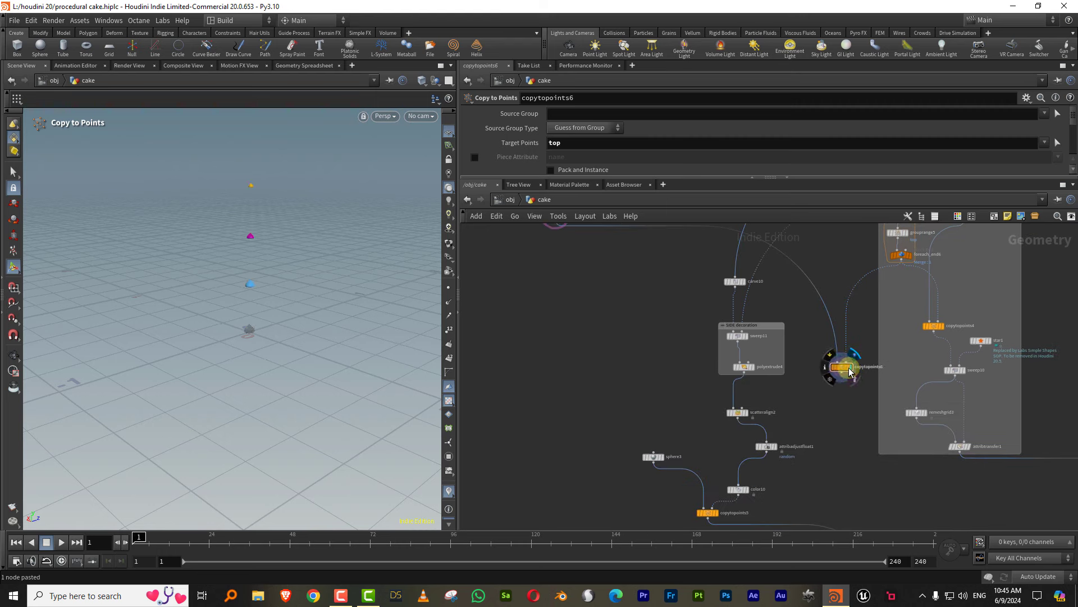
pyautogui.click(854, 378)
# Connect copytopoints4's three rope rings to copytopoints6's target input
pyautogui.moveTo(859, 345); pyautogui.dragTo(849, 352, button='middle')
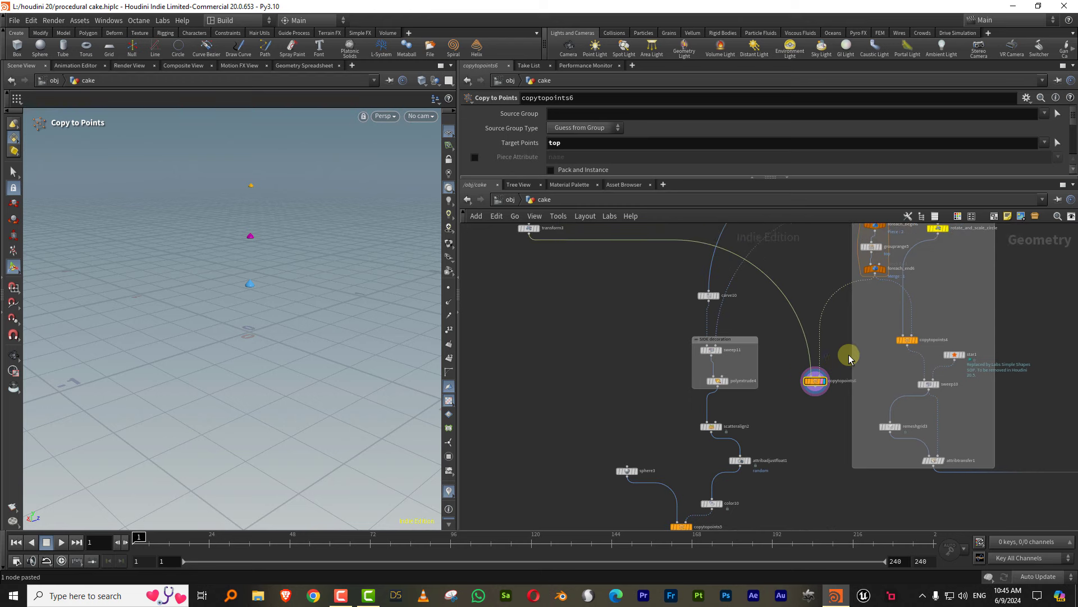
pyautogui.scroll(2, 849, 352)
pyautogui.scroll(-1, 868, 369)
pyautogui.scroll(-1, 874, 349)
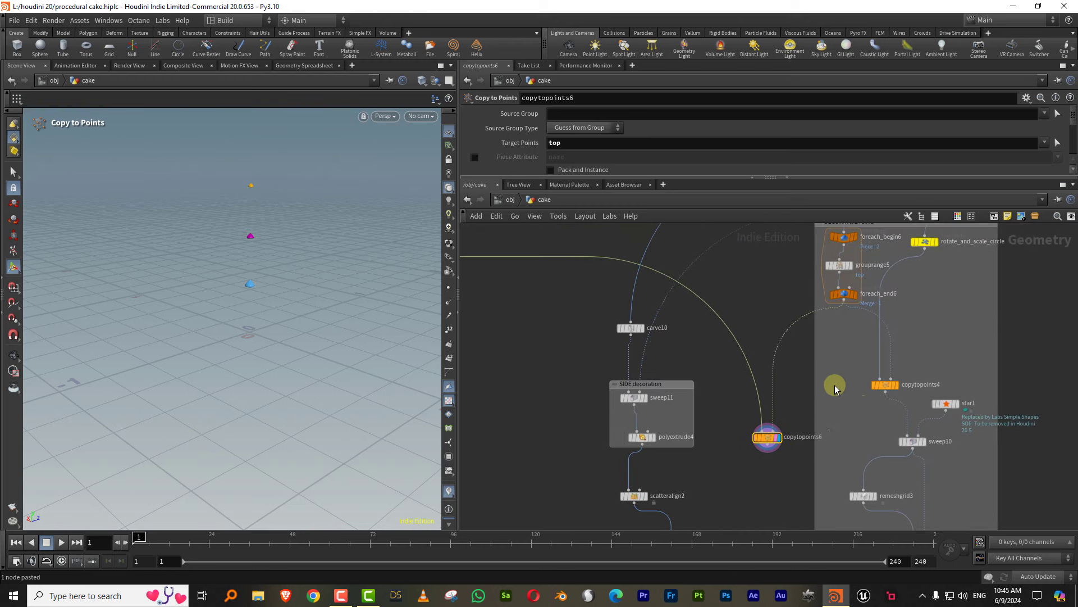
pyautogui.scroll(-1, 835, 380)
pyautogui.moveTo(908, 332); pyautogui.dragTo(876, 380, button='middle')
pyautogui.scroll(1, 869, 354)
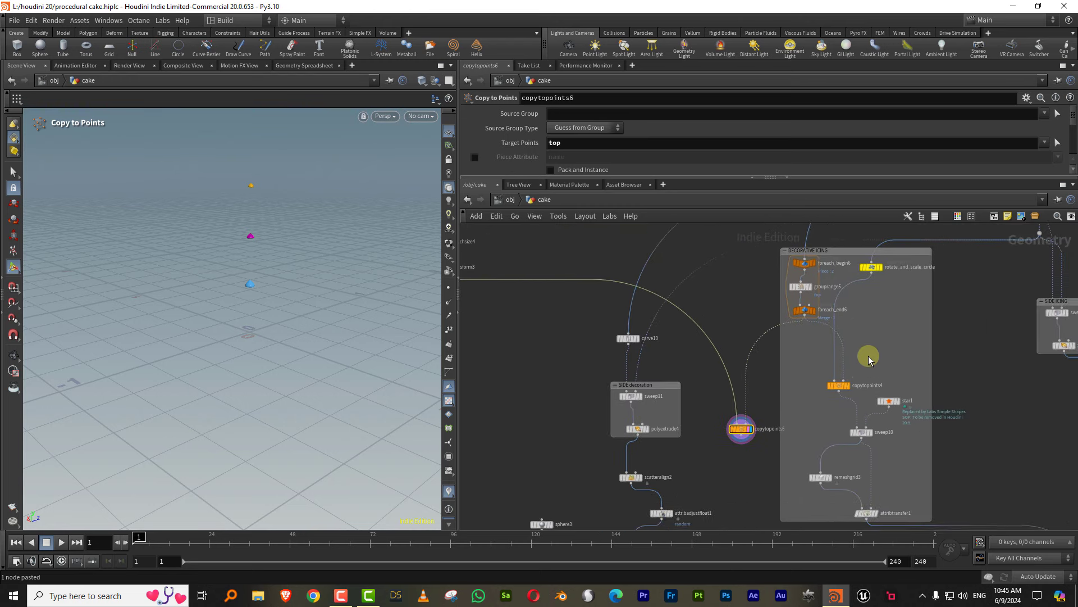
pyautogui.scroll(1, 870, 359)
pyautogui.click(838, 397)
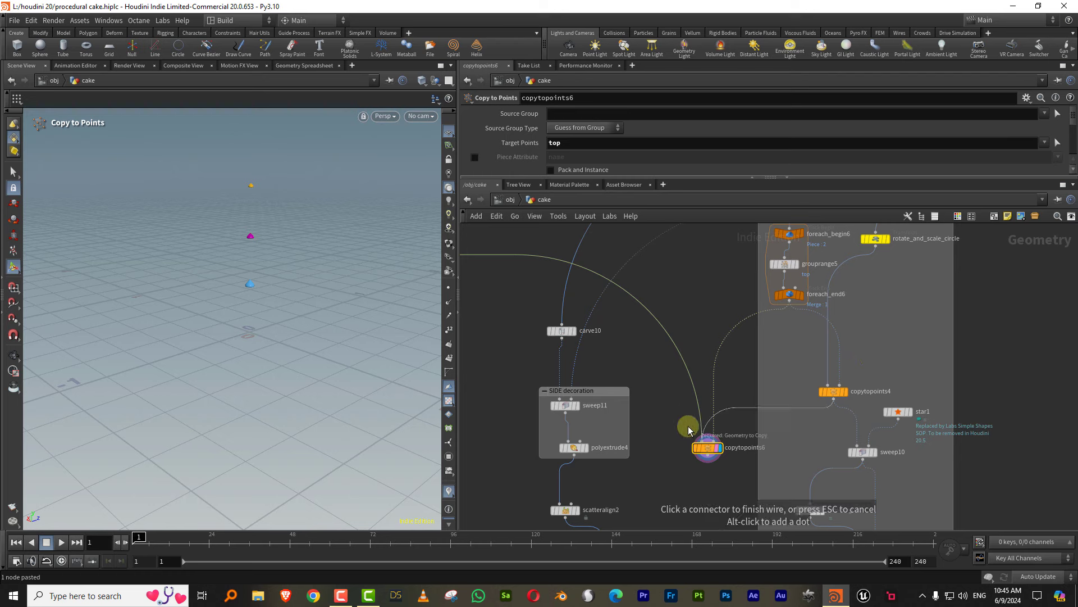
pyautogui.click(719, 431)
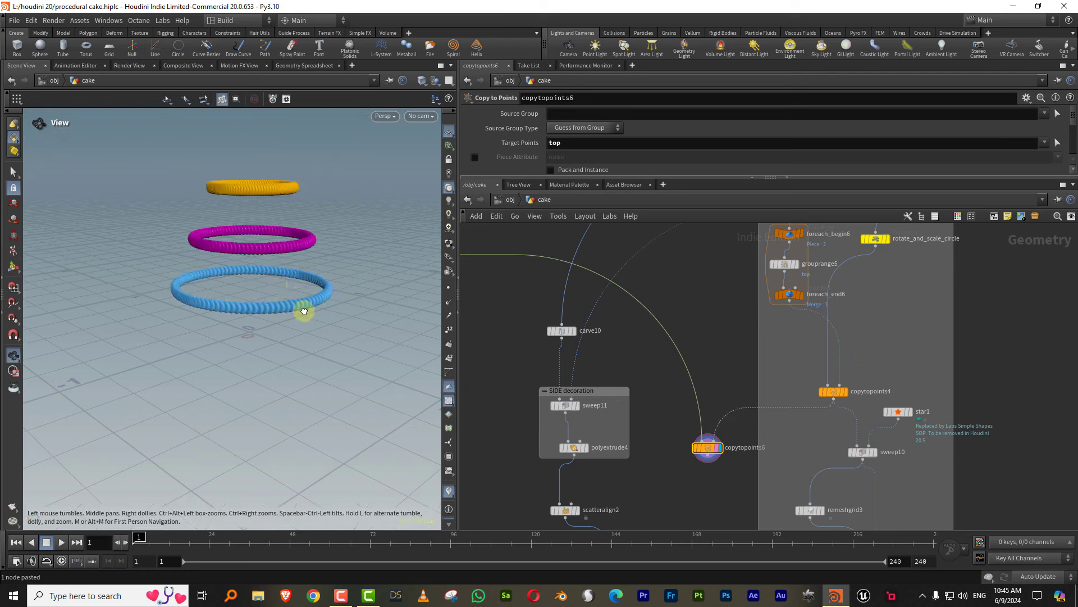
# Inspect the rings with the copy handles and enlarge the parameter pane
pyautogui.moveTo(306, 308)
pyautogui.mouseDown()
pyautogui.moveTo(308, 271)
pyautogui.moveTo(272, 316)
pyautogui.mouseUp()
pyautogui.press('Return')
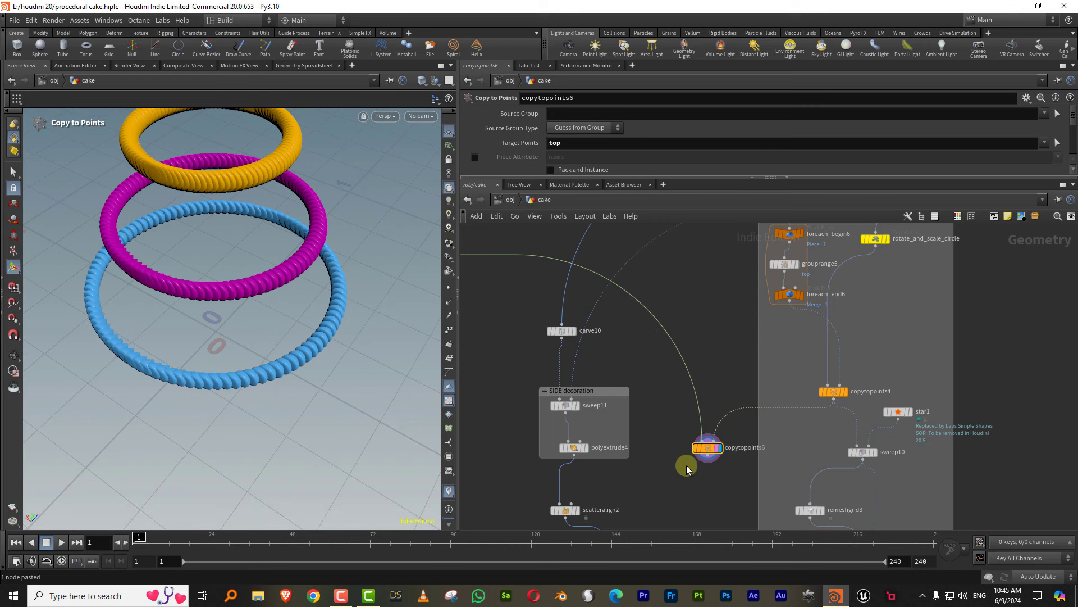
pyautogui.moveTo(618, 179); pyautogui.dragTo(618, 285)
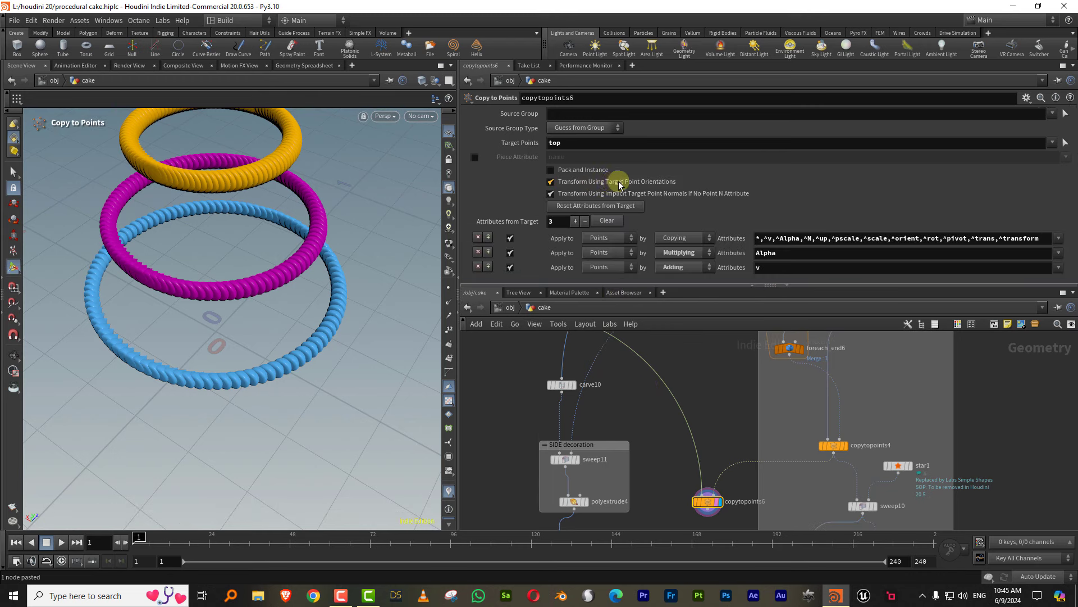
# Disable Transform Using Target Point Orientations and insert a Resample before copytopoints6's target input
pyautogui.click(551, 181)
pyautogui.moveTo(705, 432)
pyautogui.mouseDown(button='middle')
pyautogui.moveTo(699, 371)
pyautogui.moveTo(682, 359)
pyautogui.mouseUp(button='middle')
pyautogui.press('Tab')
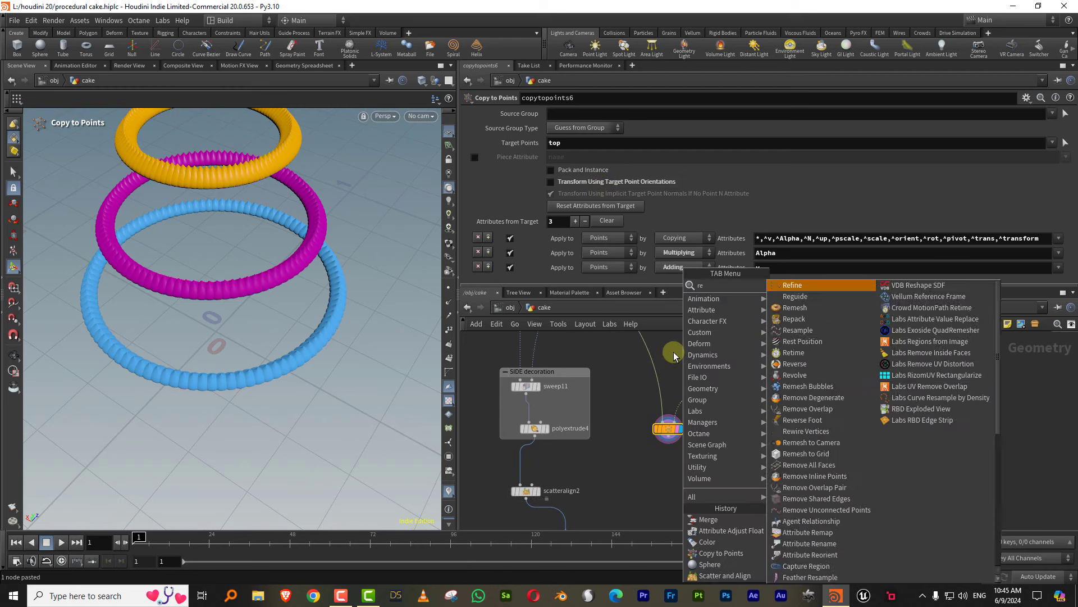
pyautogui.write('resam')
pyautogui.click(804, 288)
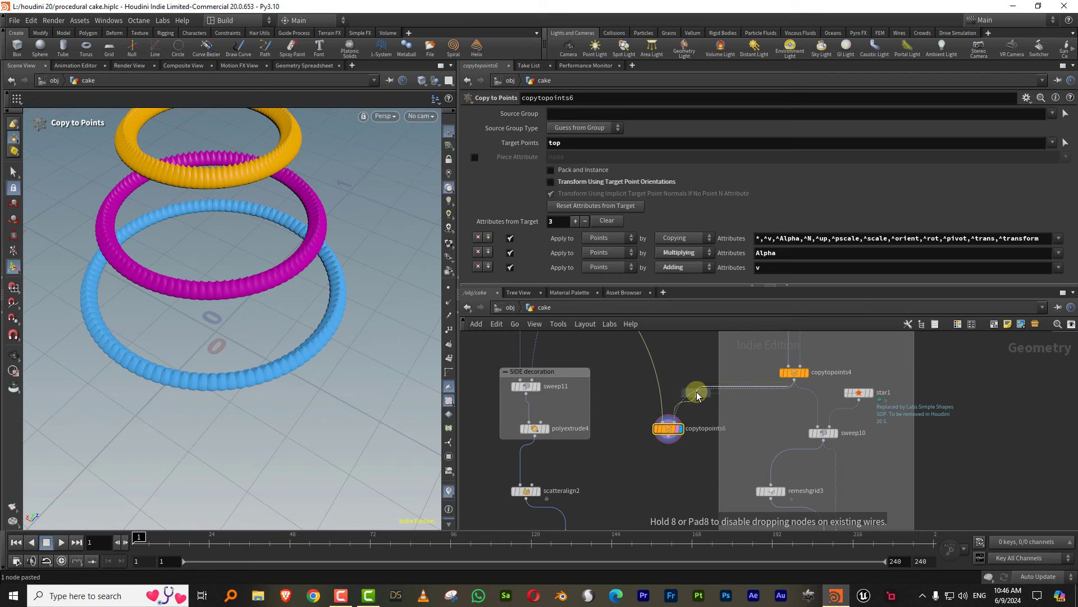
pyautogui.click(696, 399)
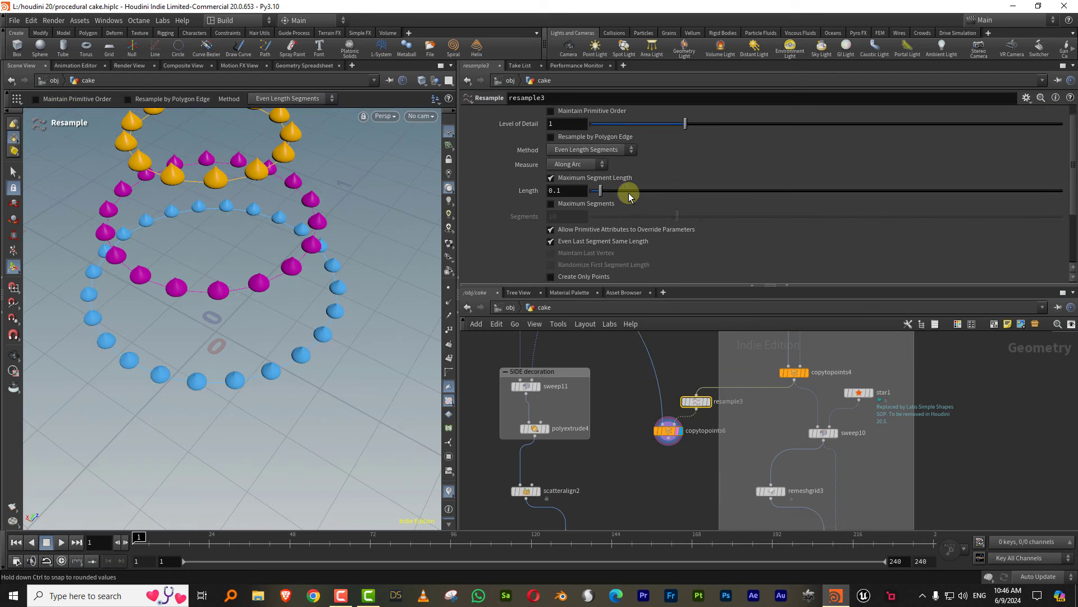
# Set resample3's Length to 0.06 to space the drops evenly
pyautogui.moveTo(601, 194); pyautogui.dragTo(597, 194)
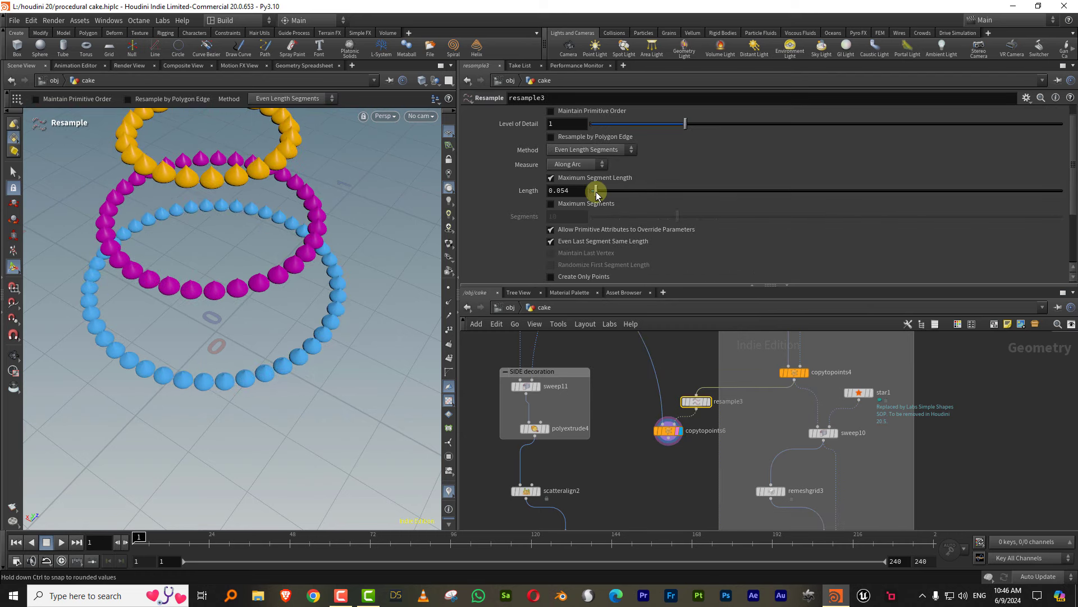
pyautogui.moveTo(598, 195); pyautogui.dragTo(595, 195)
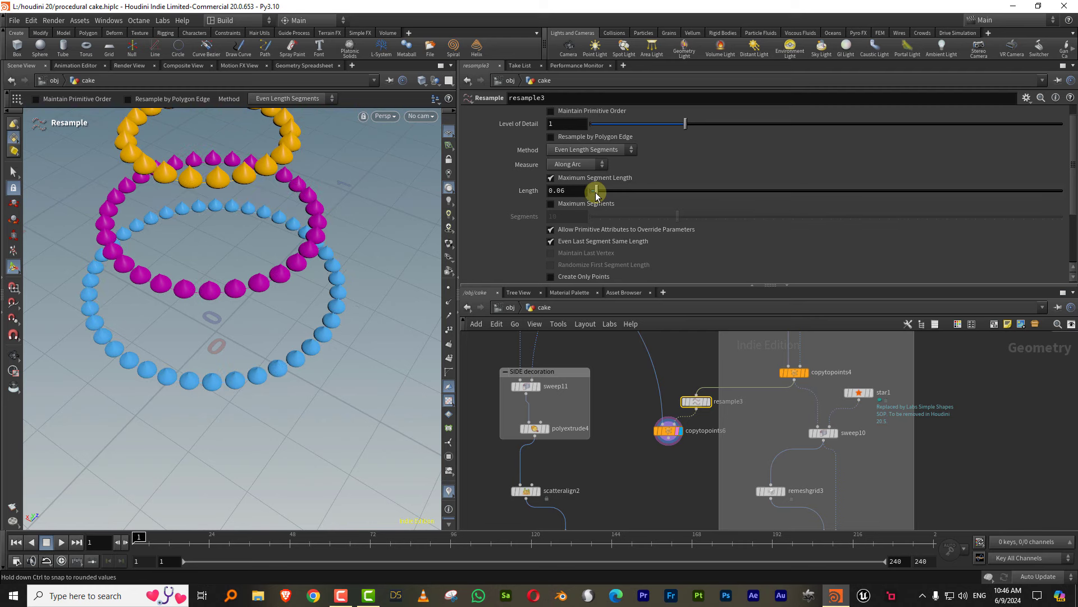
pyautogui.moveTo(726, 286); pyautogui.dragTo(727, 193)
pyautogui.scroll(-2, 689, 355)
pyautogui.press('Tab')
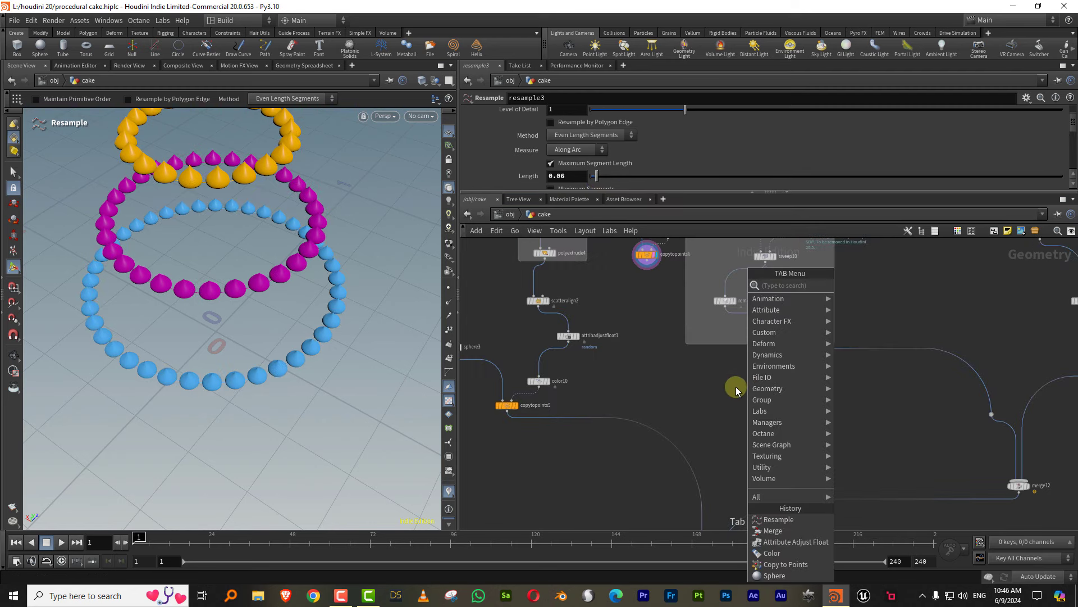
# Insert switch11 on the attribtransfer1 rope trim wire
pyautogui.write('attrib')
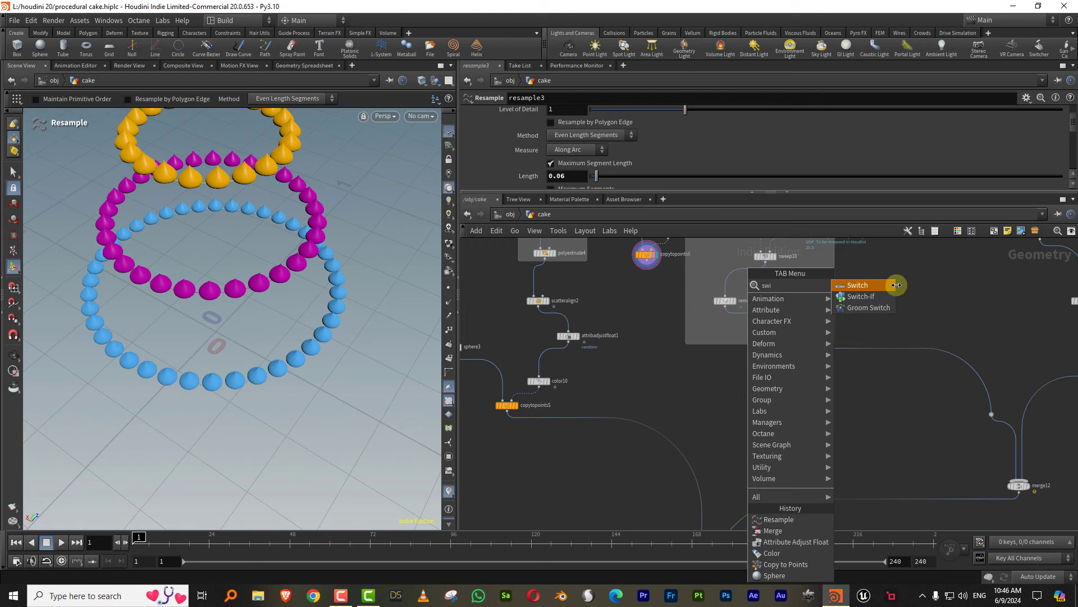
pyautogui.click(897, 285)
pyautogui.click(932, 362)
pyautogui.moveTo(923, 366); pyautogui.dragTo(726, 405)
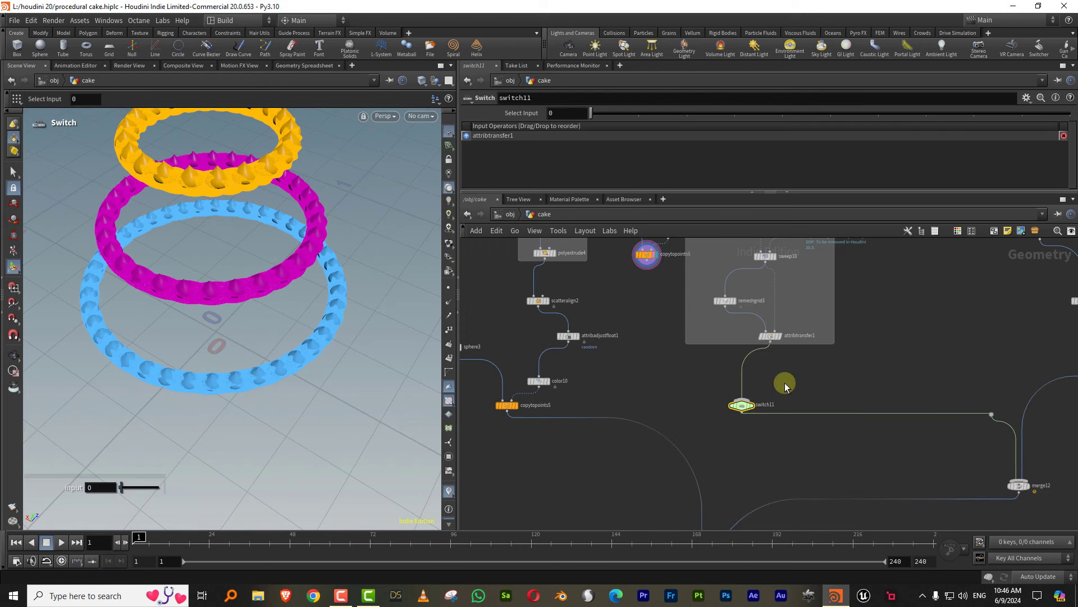
pyautogui.moveTo(651, 262); pyautogui.dragTo(667, 312, button='middle')
# Make copytopoints6 switch11's first input and display the full cake from merge13
pyautogui.moveTo(667, 312)
pyautogui.mouseDown()
pyautogui.moveTo(669, 376)
pyautogui.moveTo(764, 449)
pyautogui.mouseUp()
pyautogui.hotkey('shift', 'r')
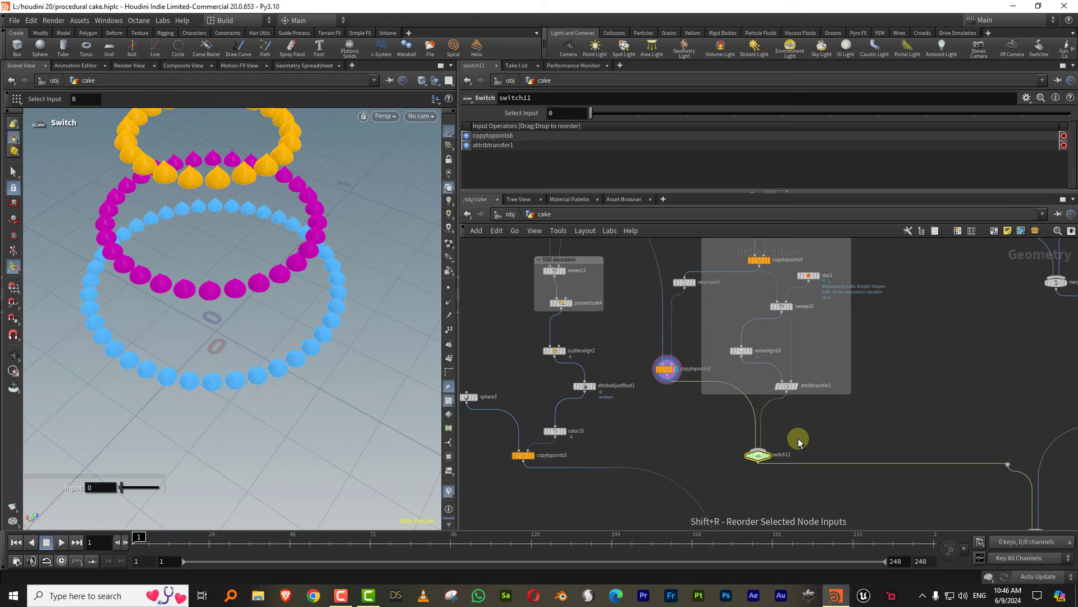
pyautogui.moveTo(801, 437); pyautogui.dragTo(633, 450, button='middle')
pyautogui.click(590, 452)
# Set switch11 to input 1 to preview rope borders, then back to 0 for drops
pyautogui.moveTo(720, 370); pyautogui.dragTo(730, 506, button='middle')
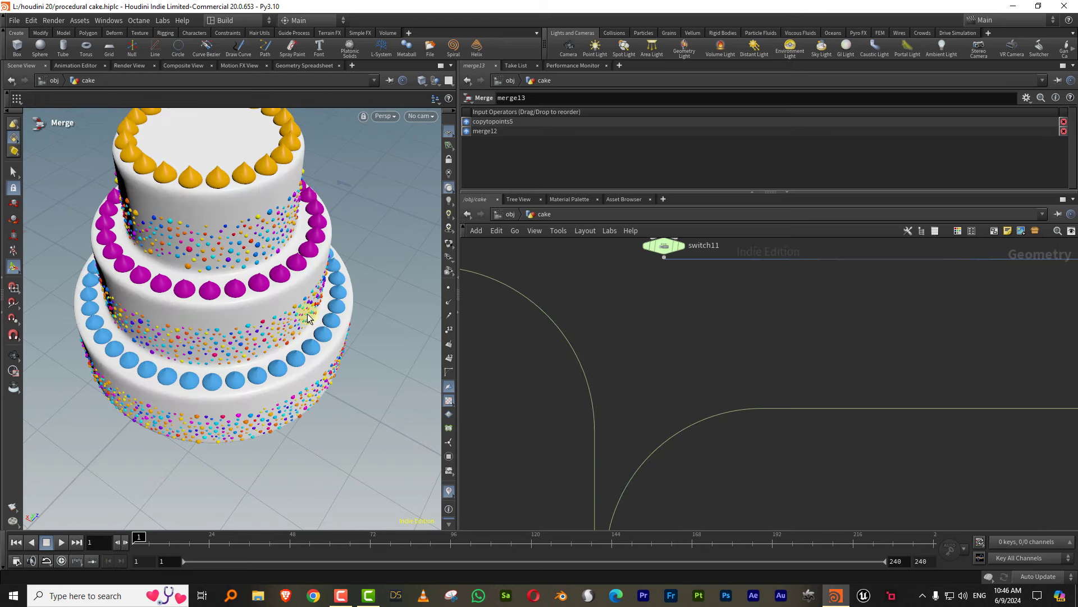
pyautogui.moveTo(684, 329); pyautogui.dragTo(690, 457, button='middle')
pyautogui.click(662, 373)
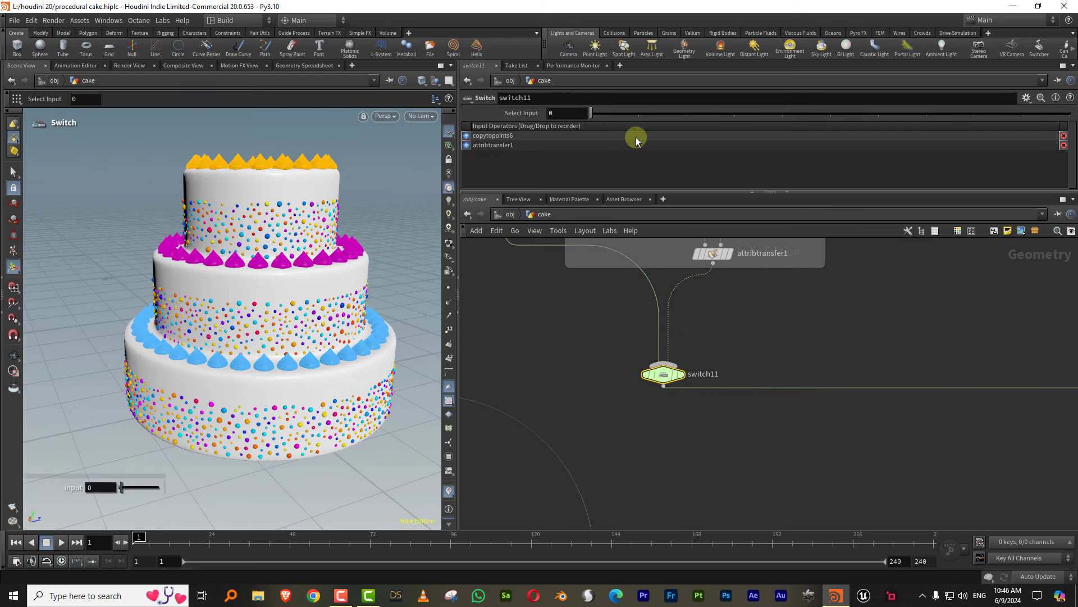
pyautogui.moveTo(631, 120); pyautogui.dragTo(632, 119)
pyautogui.moveTo(309, 270); pyautogui.dragTo(426, 286)
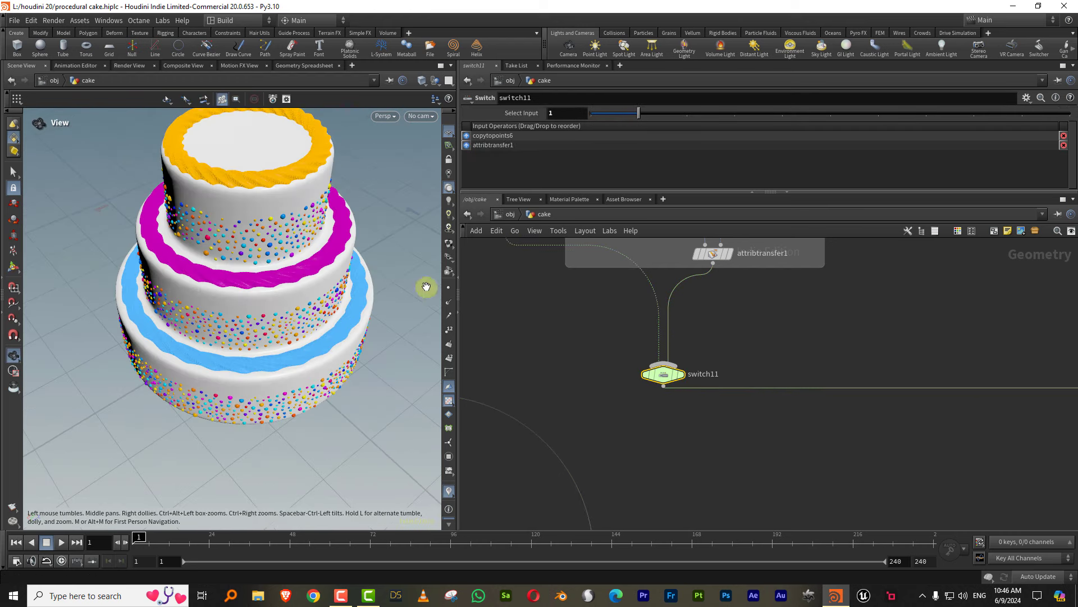
pyautogui.moveTo(600, 118)
pyautogui.mouseDown()
pyautogui.moveTo(580, 125)
pyautogui.moveTo(612, 149)
pyautogui.mouseUp()
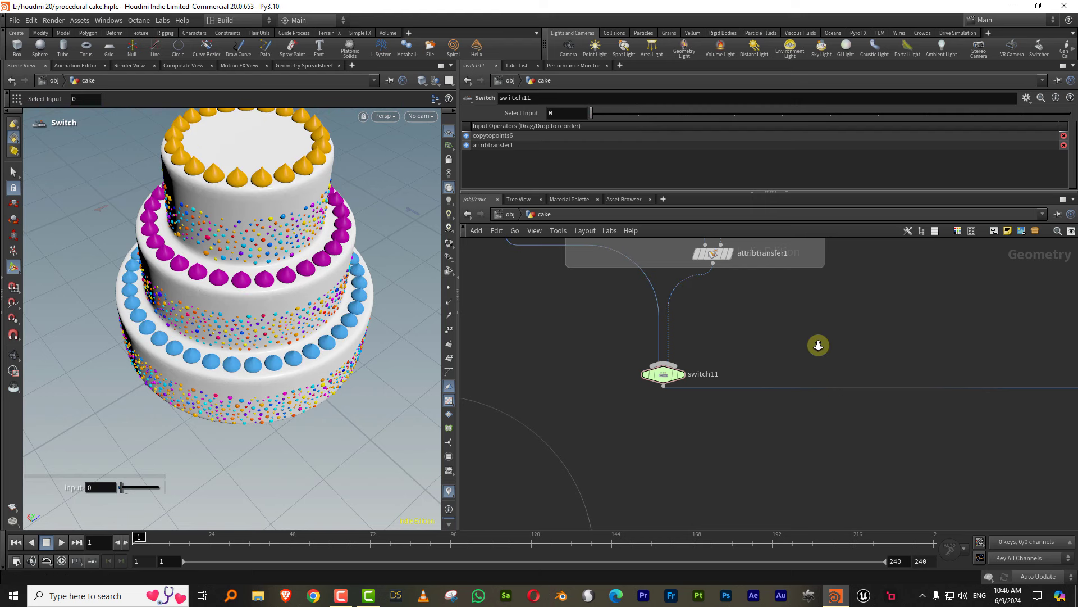
# Set switch7 Select Input to 1 to cut a wedge out of the cake
pyautogui.scroll(-3, 819, 345)
pyautogui.moveTo(722, 421); pyautogui.dragTo(769, 336, button='middle')
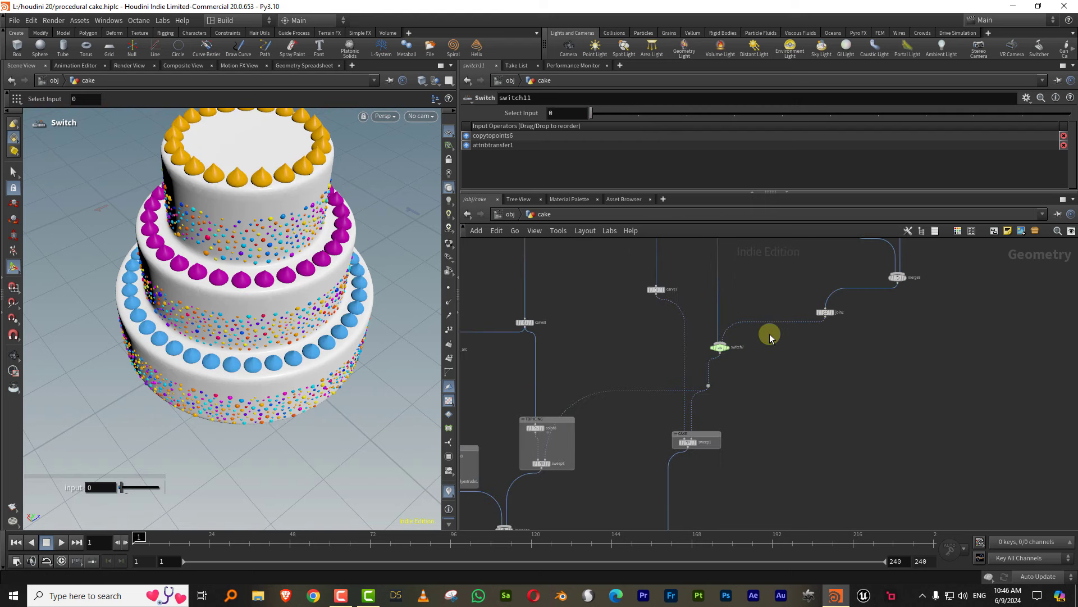
pyautogui.click(720, 346)
pyautogui.click(635, 114)
pyautogui.press('Escape')
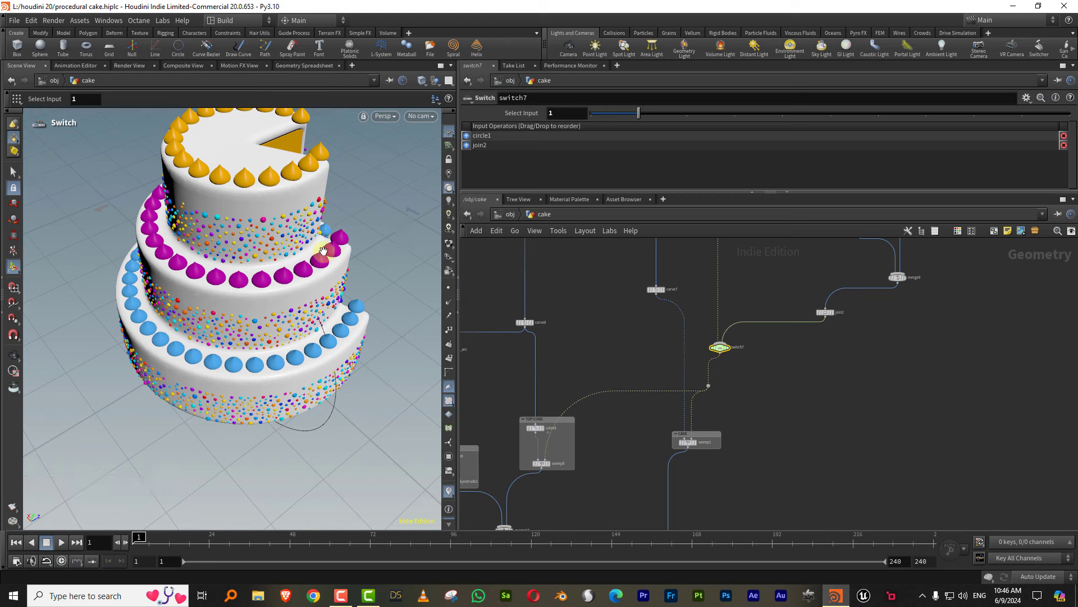
pyautogui.moveTo(409, 234)
pyautogui.mouseDown()
pyautogui.moveTo(255, 198)
pyautogui.moveTo(185, 202)
pyautogui.mouseUp()
pyautogui.scroll(-3, 224, 281)
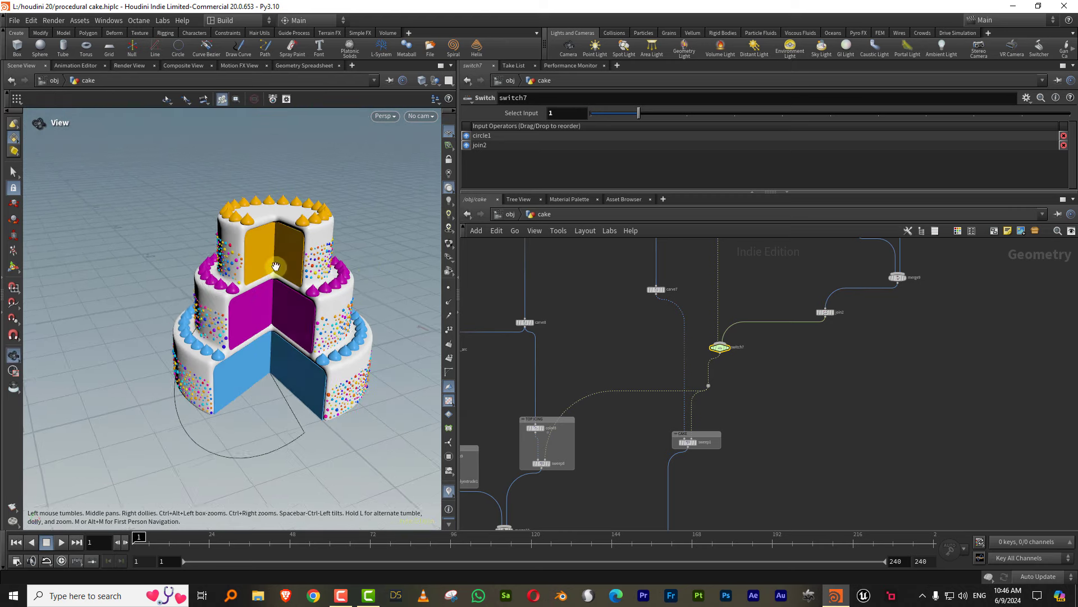
pyautogui.press('Return')
pyautogui.scroll(-3, 617, 391)
pyautogui.scroll(2, 617, 404)
pyautogui.scroll(2, 640, 353)
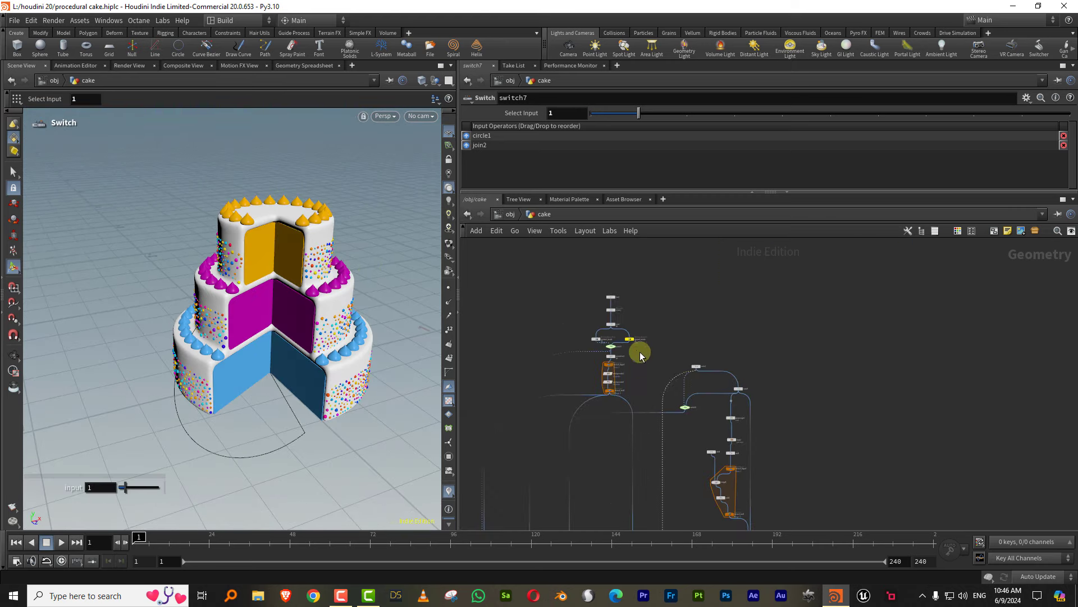
pyautogui.scroll(2, 654, 337)
pyautogui.scroll(1, 645, 368)
# Set switch9 Select Input to 0, turning the cake into one straight cylinder
pyautogui.click(623, 355)
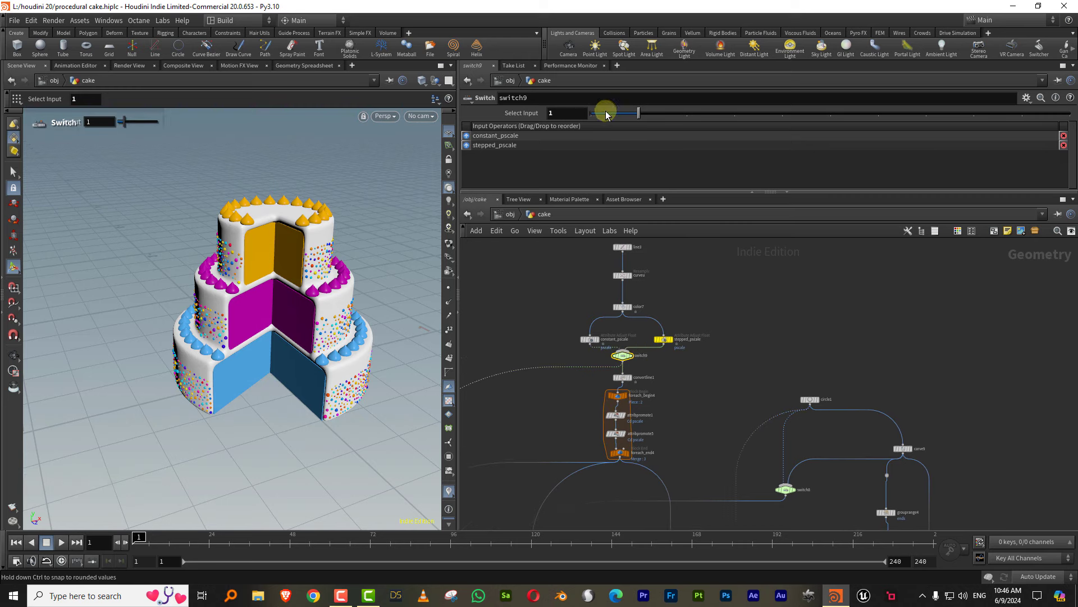
pyautogui.moveTo(573, 126); pyautogui.dragTo(492, 287)
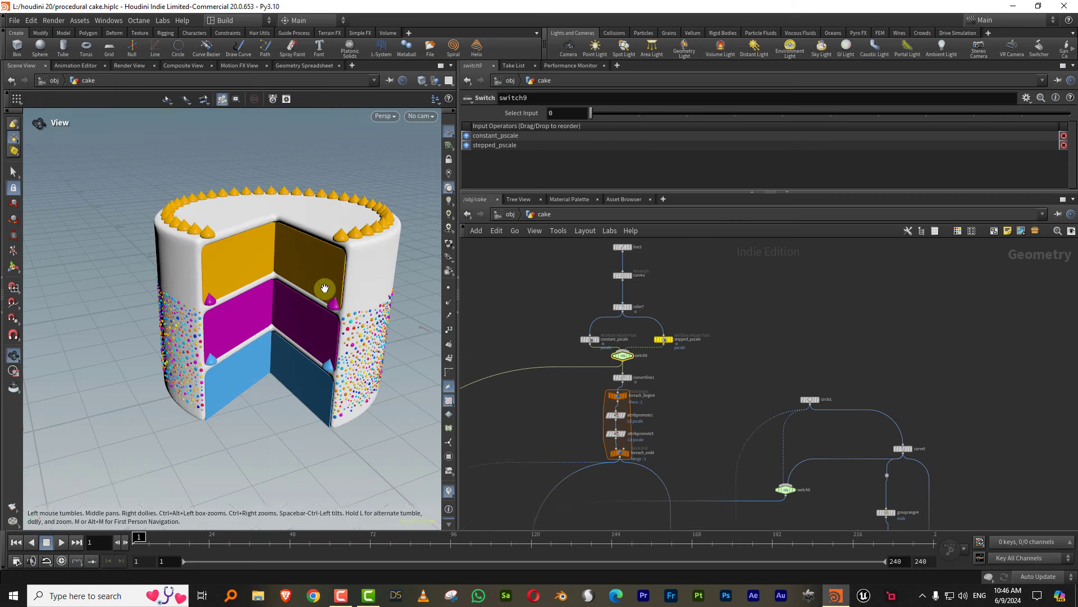
pyautogui.moveTo(320, 284); pyautogui.dragTo(293, 269)
pyautogui.scroll(-2, 618, 337)
pyautogui.moveTo(640, 193); pyautogui.dragTo(640, 172)
pyautogui.scroll(2, 616, 323)
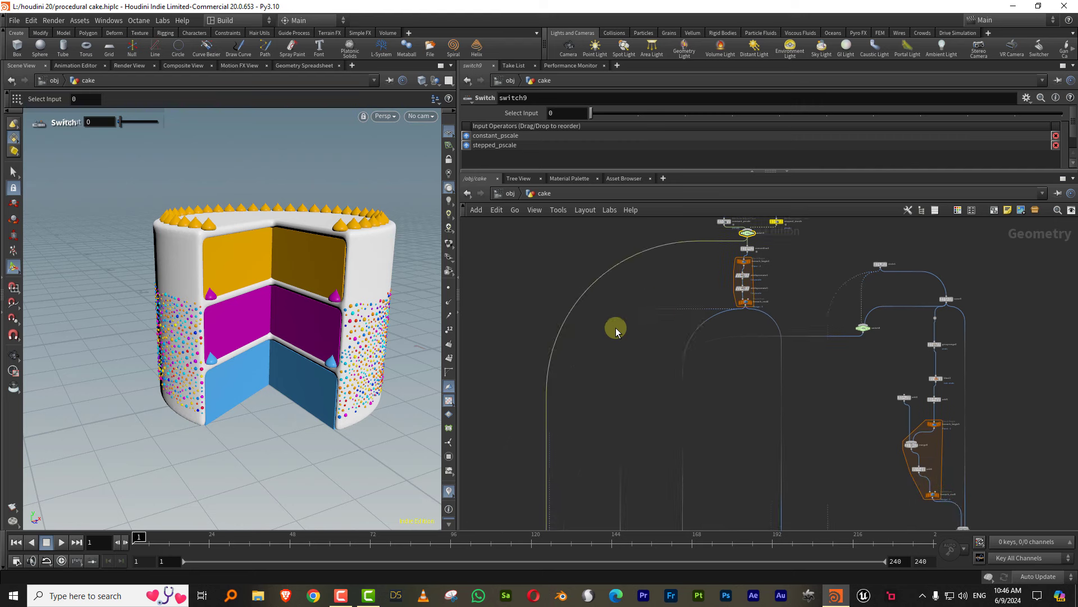
pyautogui.scroll(2, 620, 309)
pyautogui.scroll(2, 625, 303)
pyautogui.scroll(1, 632, 337)
pyautogui.scroll(1, 633, 358)
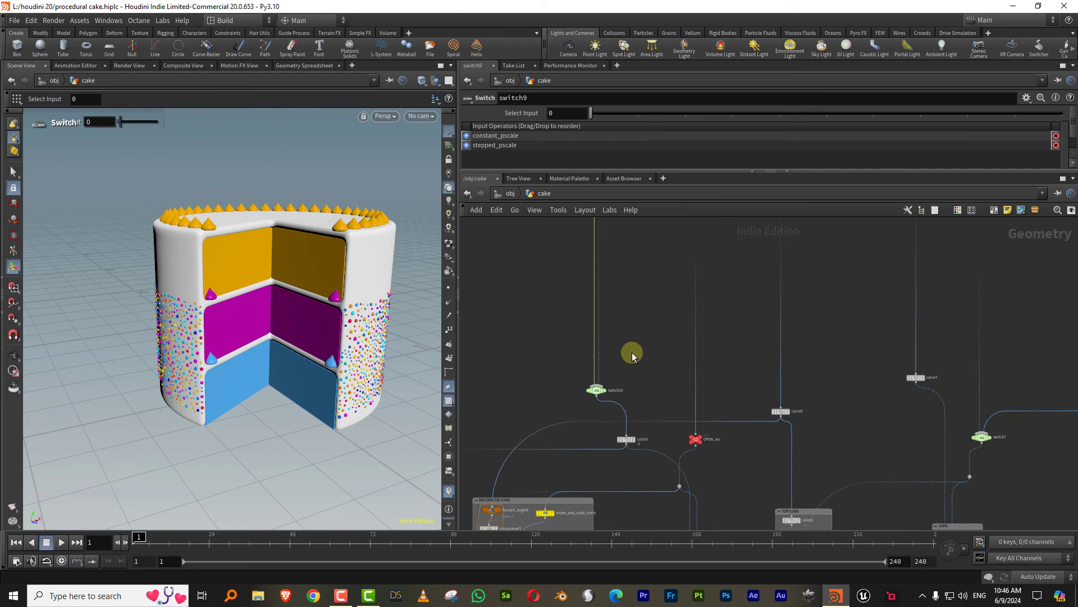
pyautogui.scroll(1, 626, 362)
pyautogui.scroll(1, 631, 330)
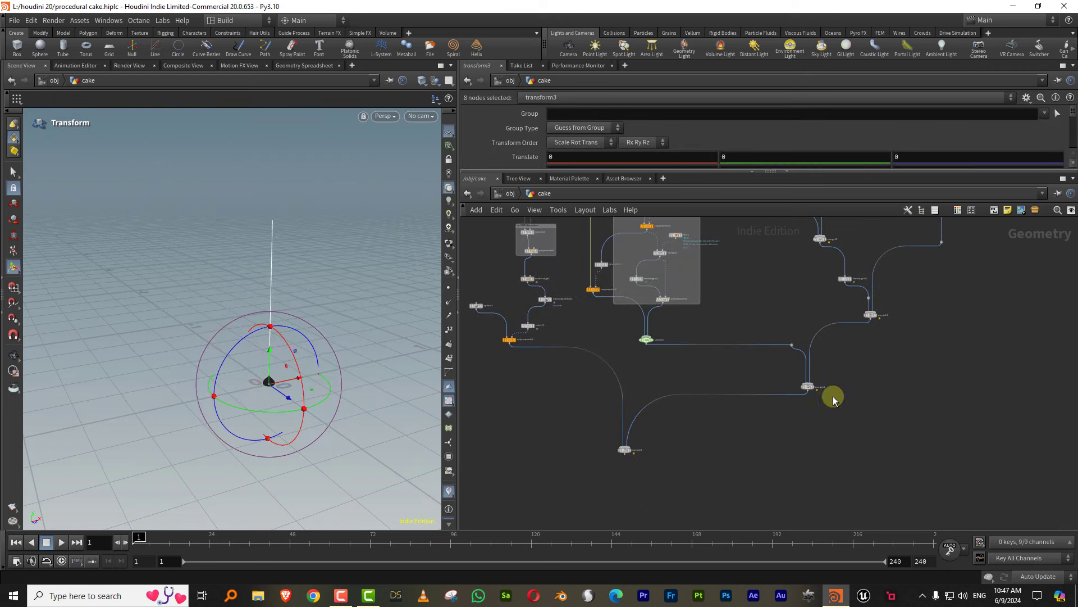
pyautogui.scroll(3, 689, 409)
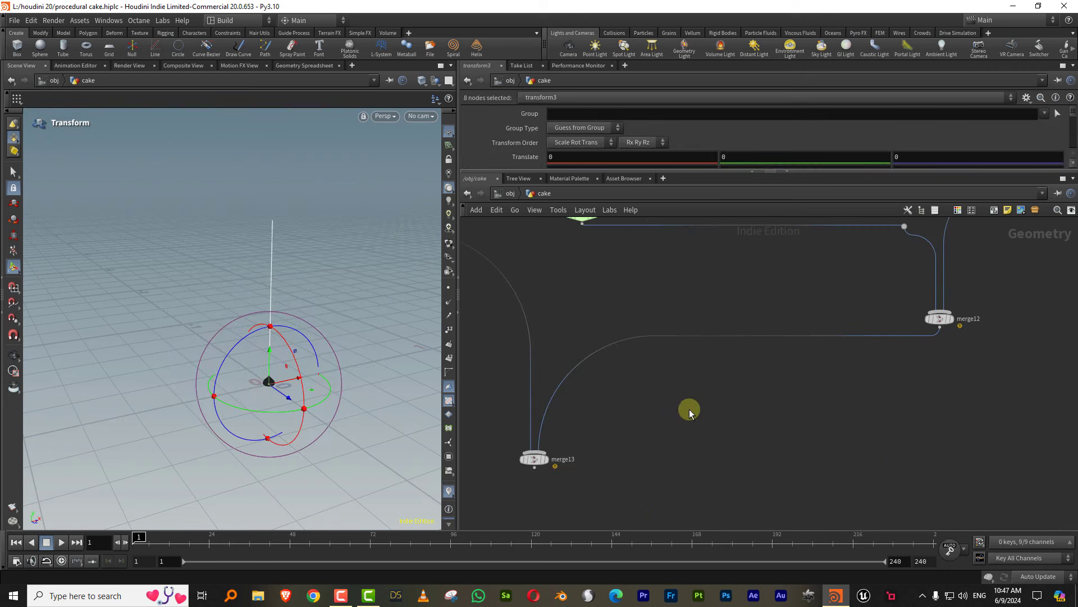
# View the merged cake in wireframe from above its top edge
pyautogui.click(548, 460)
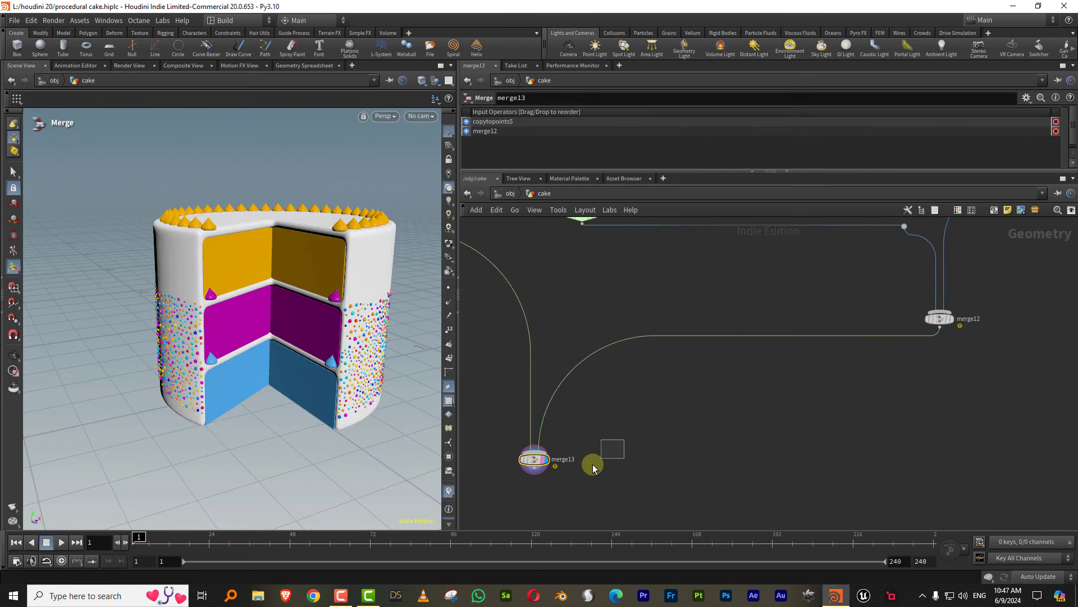
pyautogui.press('w')
pyautogui.press('Escape')
pyautogui.scroll(5, 272, 252)
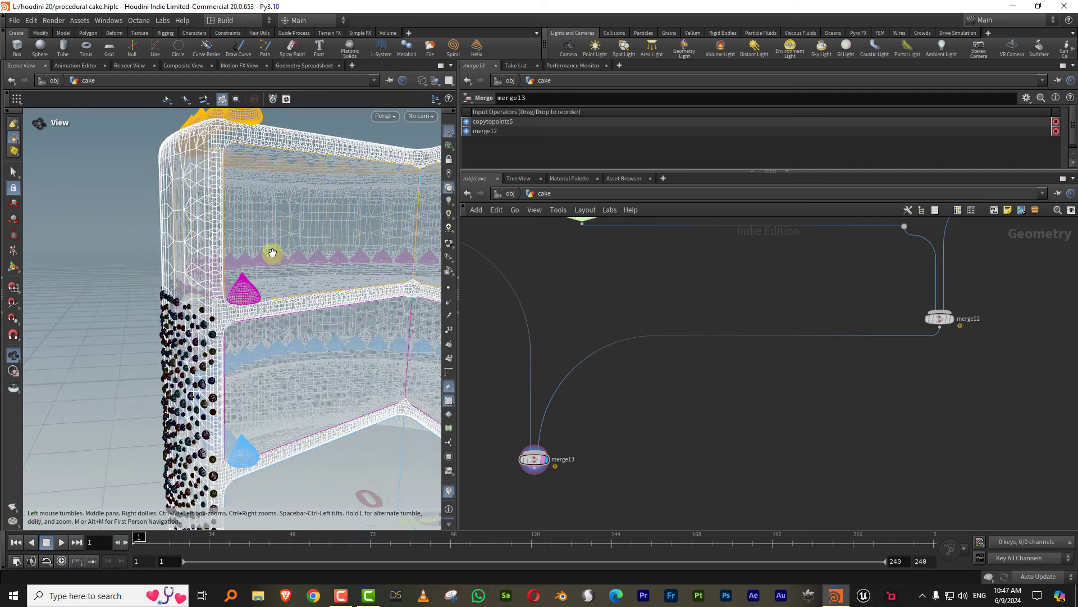
pyautogui.moveTo(261, 264); pyautogui.dragTo(155, 230)
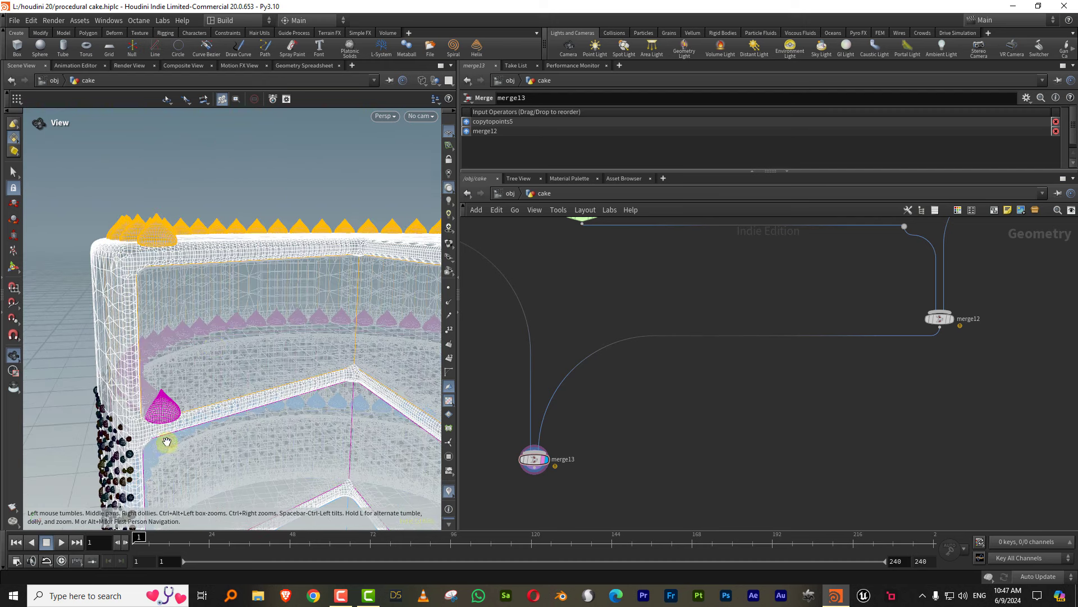
pyautogui.scroll(-3, 235, 382)
pyautogui.scroll(-3, 661, 413)
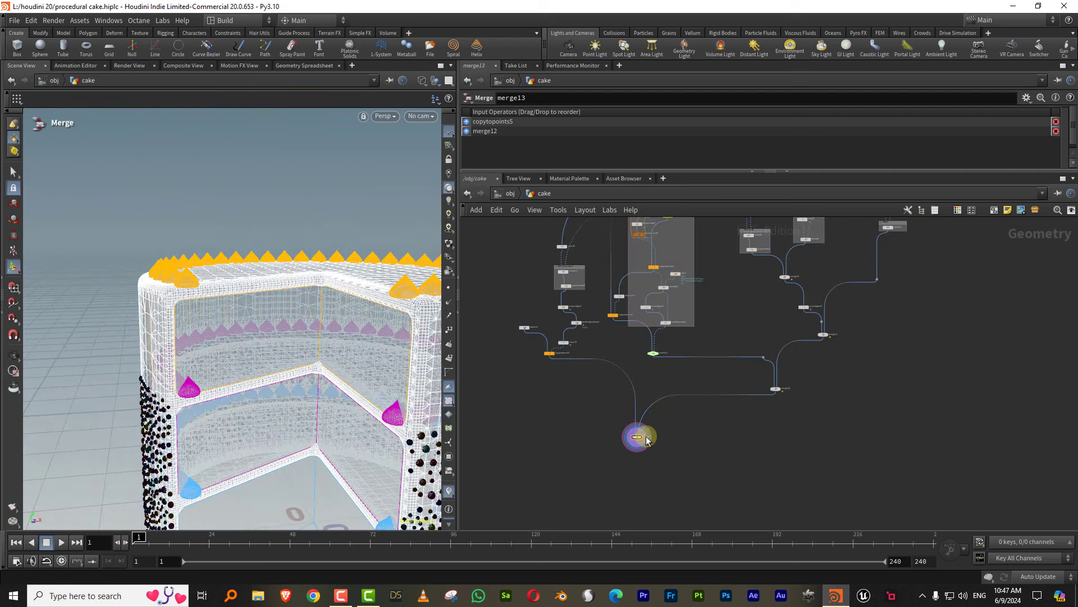
pyautogui.scroll(3, 643, 344)
pyautogui.scroll(2, 654, 306)
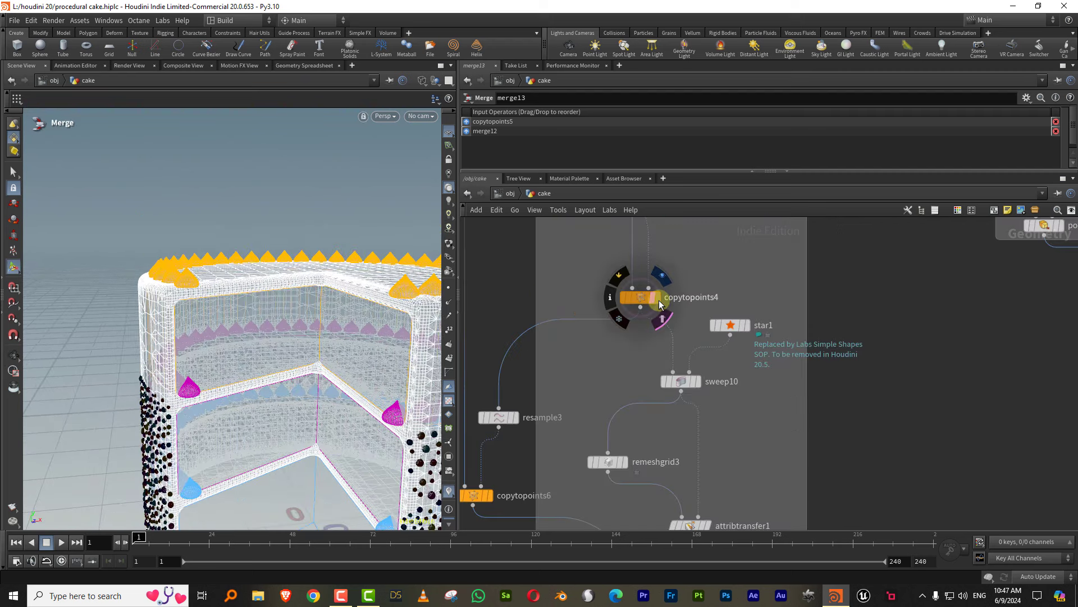
# Display copytopoints4's three coloured rim rings with its copy handles
pyautogui.click(658, 298)
pyautogui.scroll(-2, 267, 338)
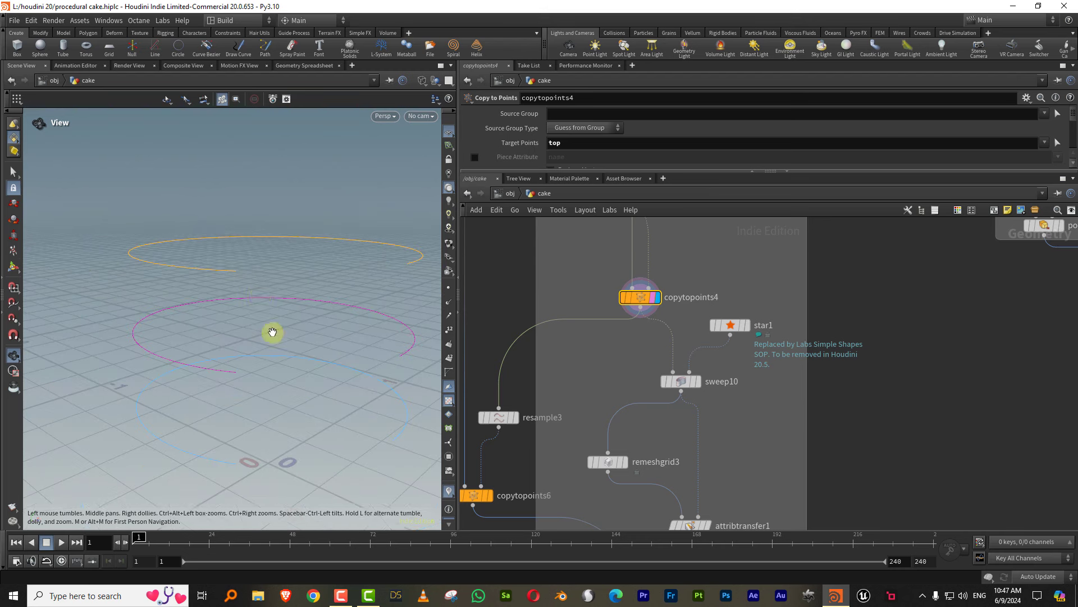
pyautogui.press('Return')
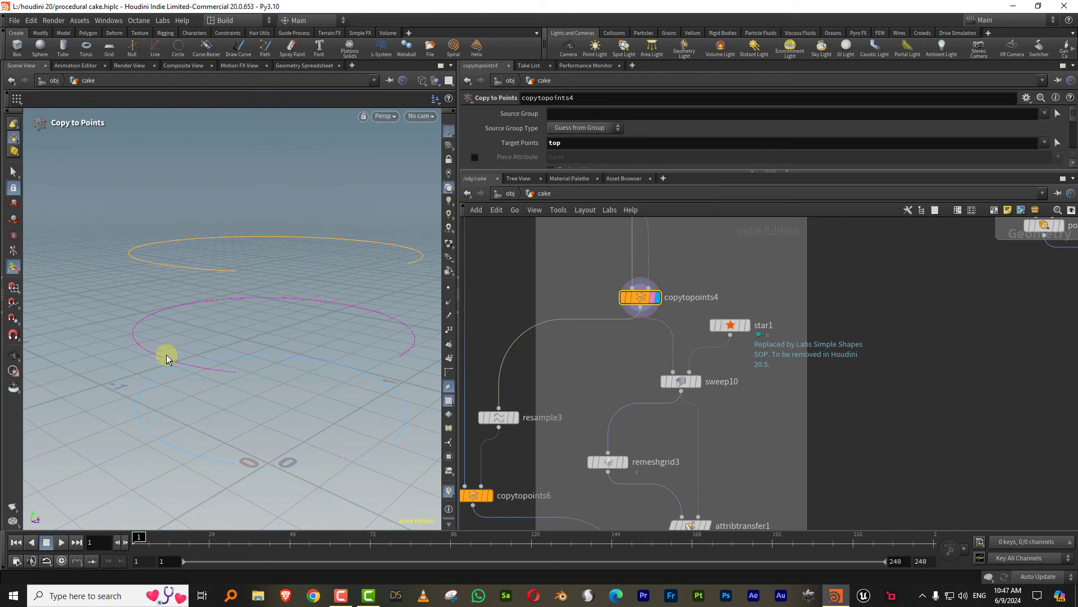
pyautogui.moveTo(597, 388); pyautogui.dragTo(638, 373, button='middle')
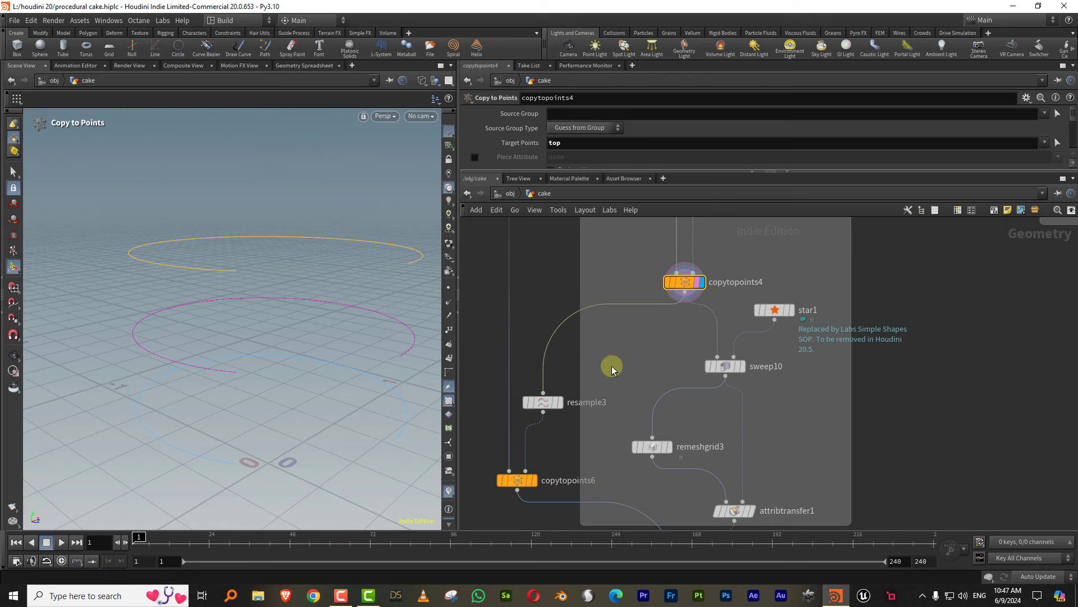
# Insert a Group by Range node (grouprange6) between copytopoints4 and resample3 and display it
pyautogui.press('Tab')
pyautogui.write('ange')
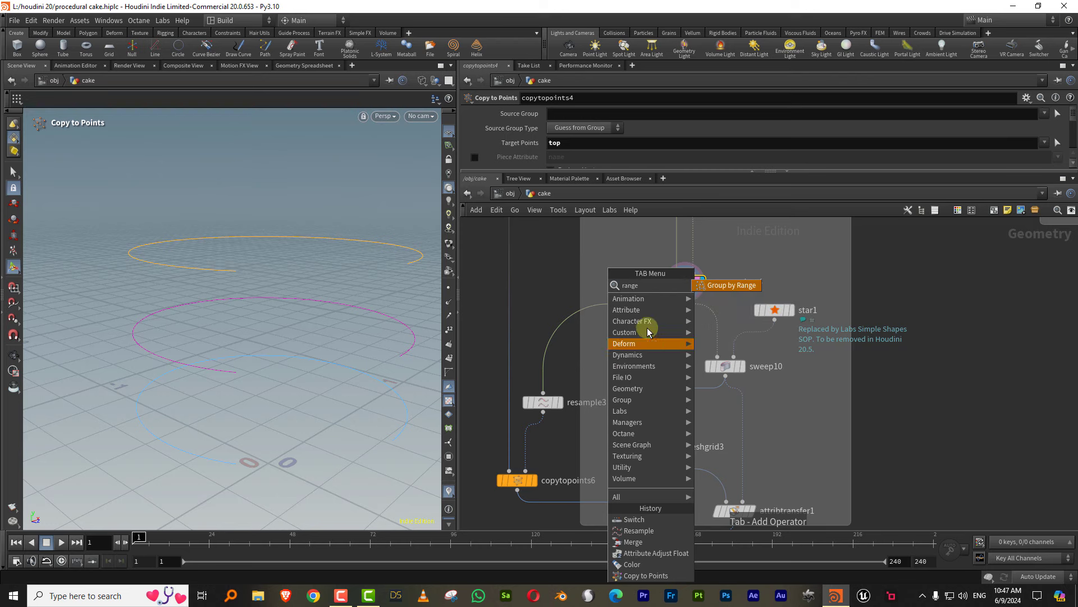
pyautogui.press('Return')
pyautogui.click(615, 349)
pyautogui.moveTo(613, 349); pyautogui.dragTo(559, 332)
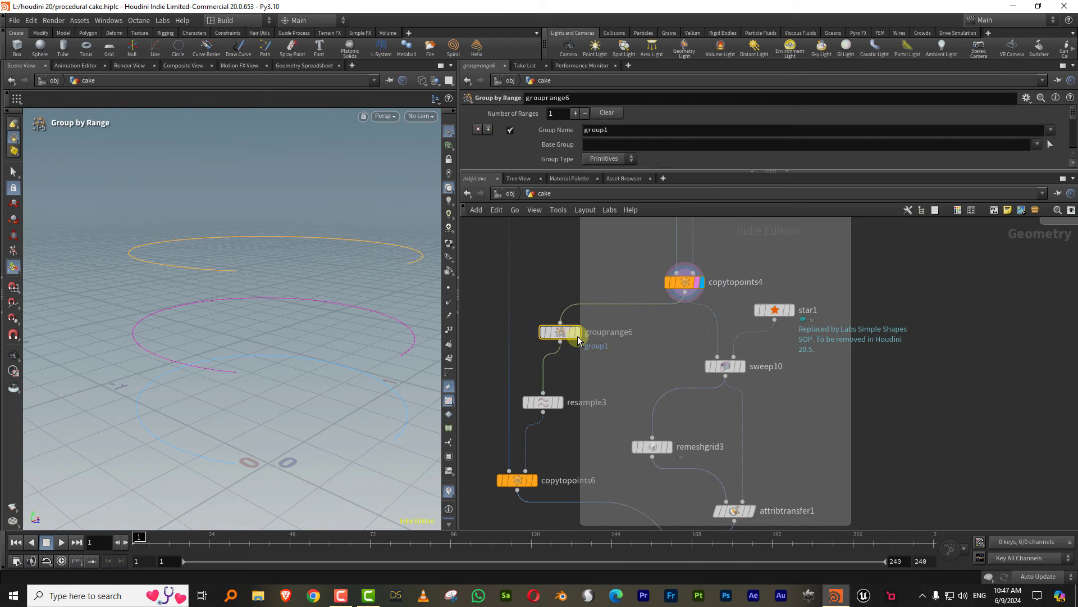
pyautogui.click(581, 310)
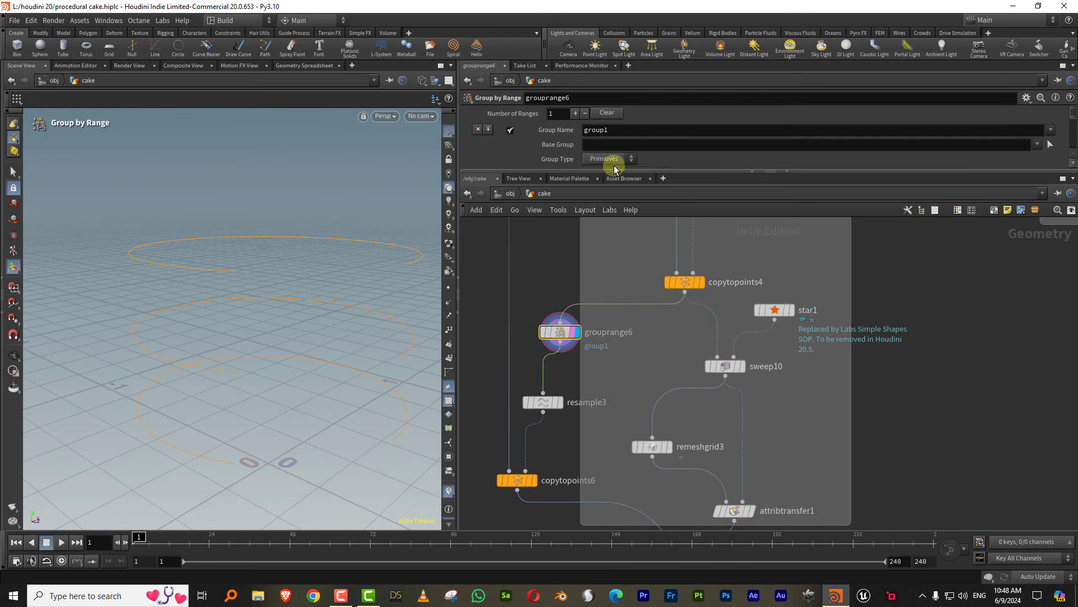
# Enable Invert Range on grouprange6 and set its group name to topcurve
pyautogui.moveTo(614, 167); pyautogui.dragTo(539, 284)
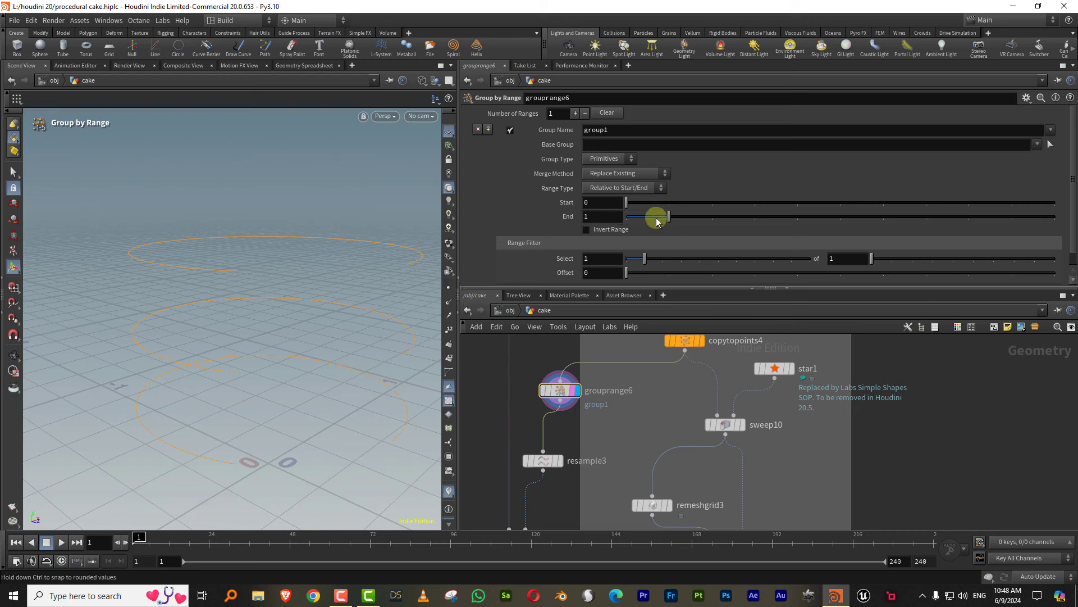
pyautogui.click(624, 234)
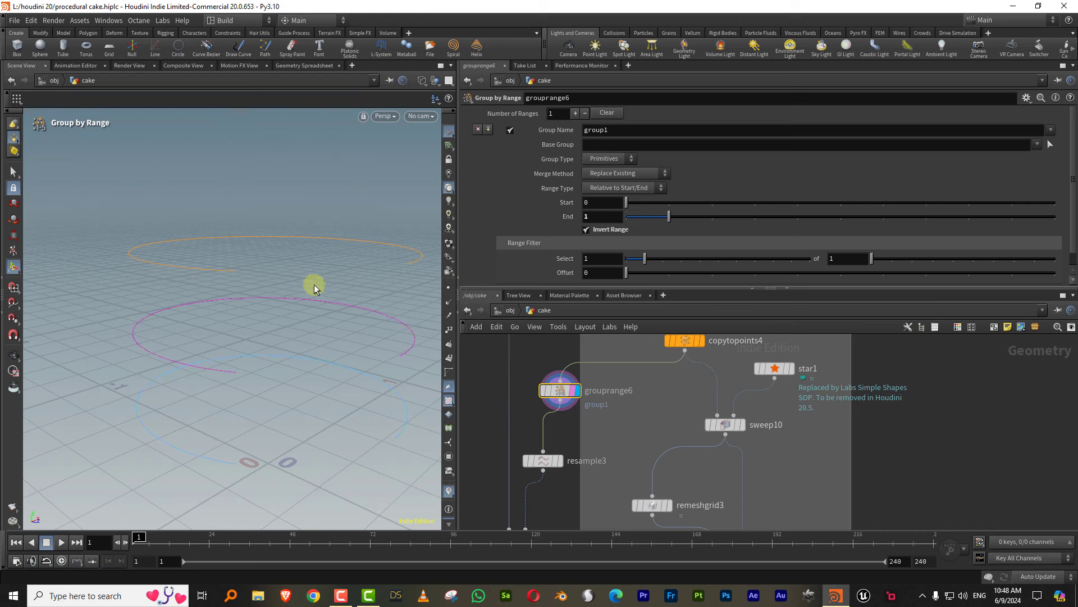
pyautogui.keyDown('alt'); pyautogui.moveTo(315, 285); pyautogui.dragTo(226, 265); pyautogui.keyUp('alt')
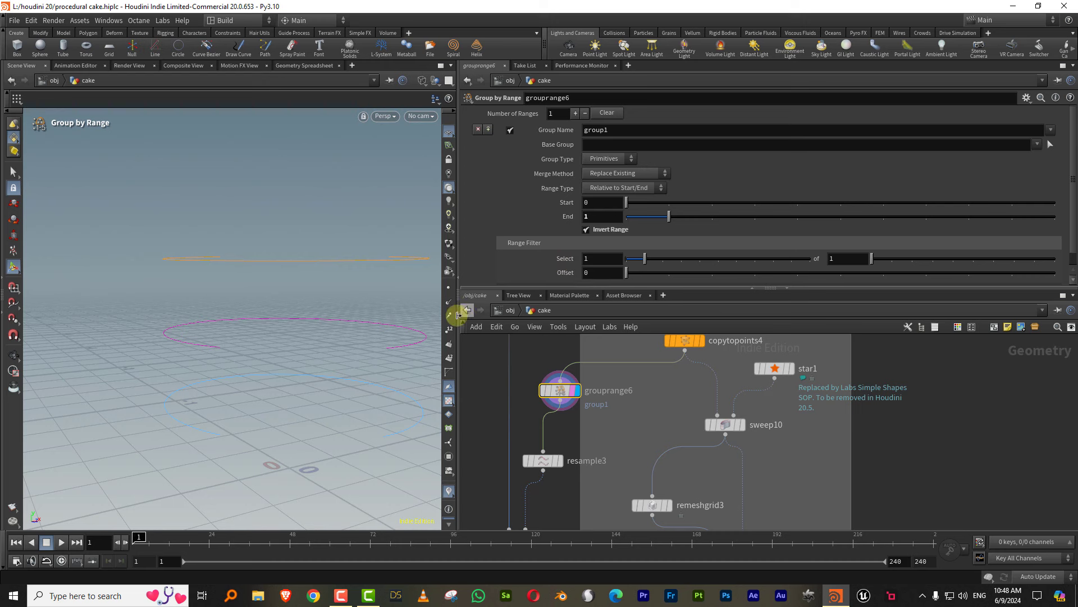
pyautogui.click(627, 132)
pyautogui.write('topcurv')
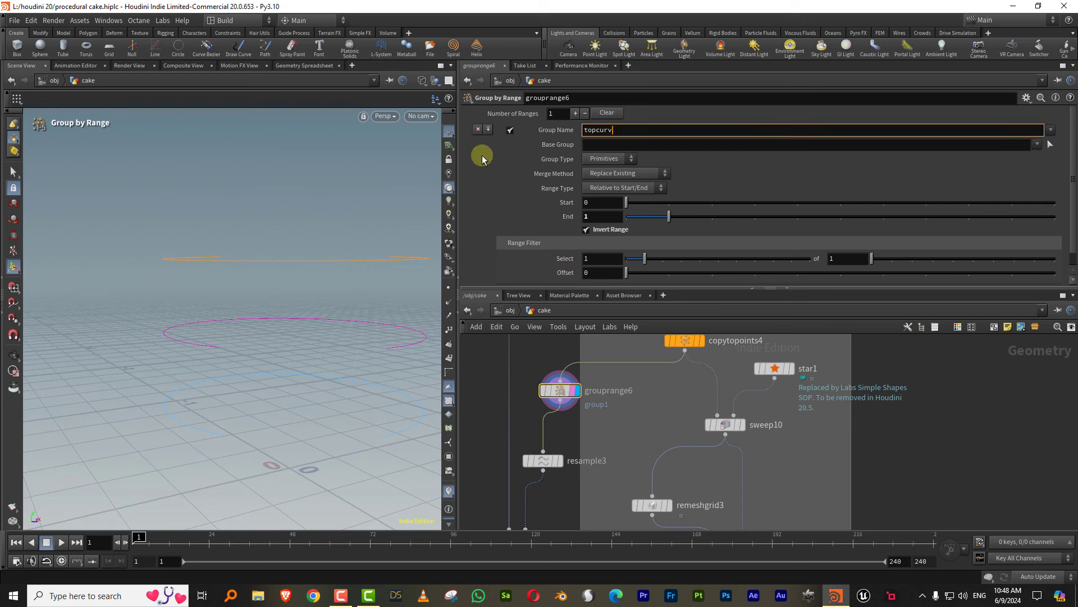
pyautogui.write('e')
pyautogui.press('Return')
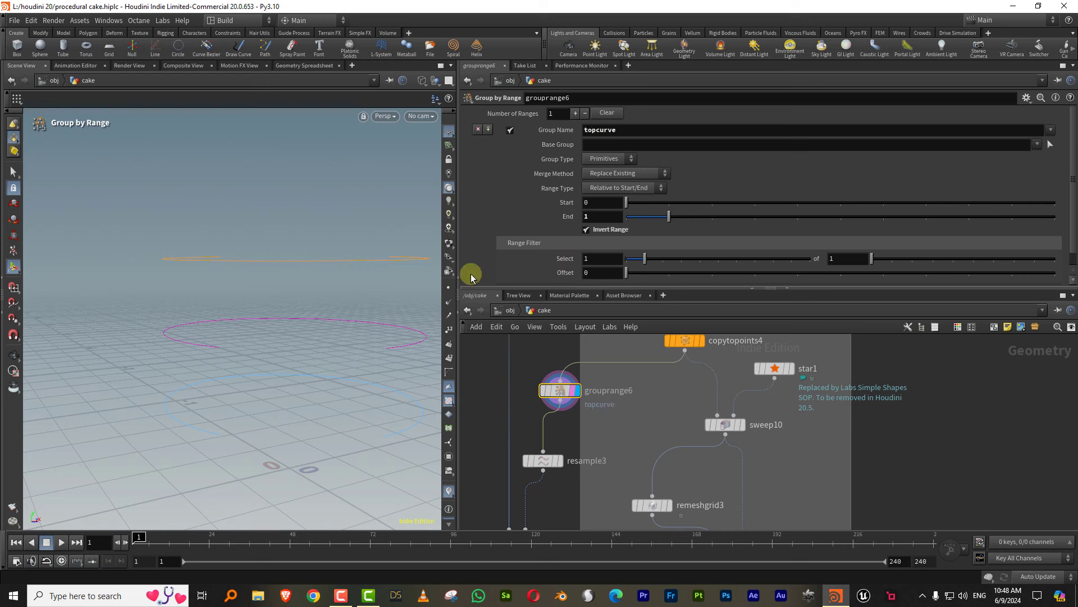
# Add blast4 below grouprange6, set to the topcurve group
pyautogui.press('Tab')
pyautogui.write('bl')
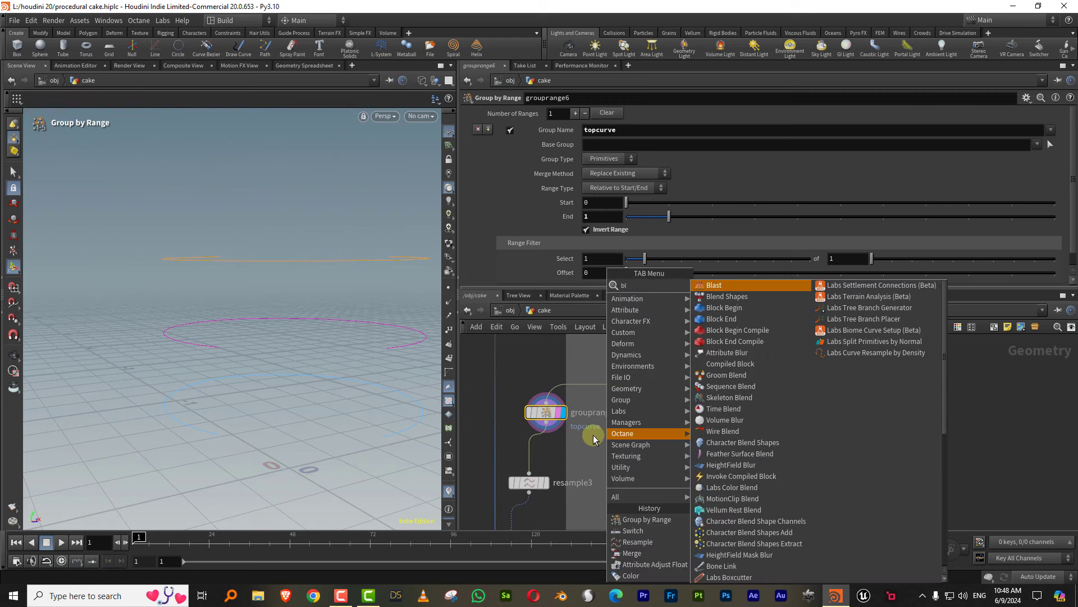
pyautogui.write('ast')
pyautogui.press('Return')
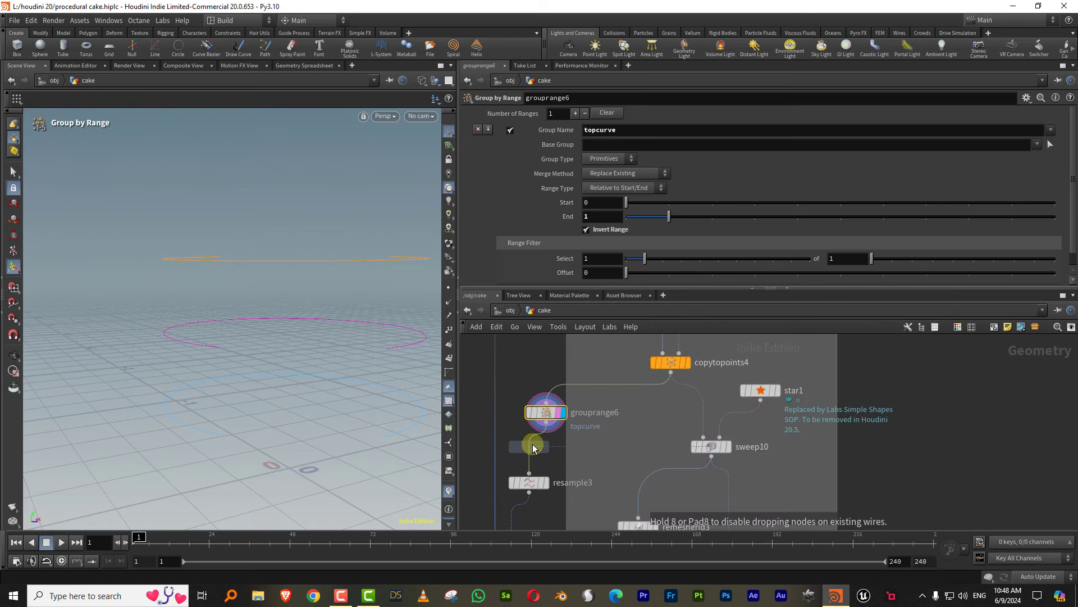
pyautogui.click(533, 447)
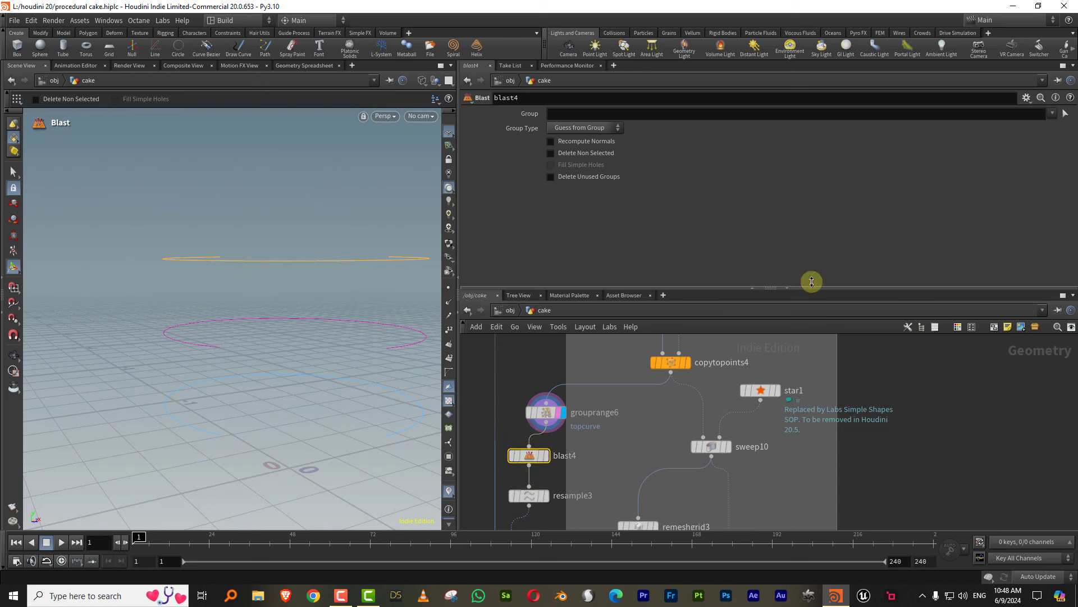
pyautogui.click(1045, 114)
pyautogui.click(1039, 135)
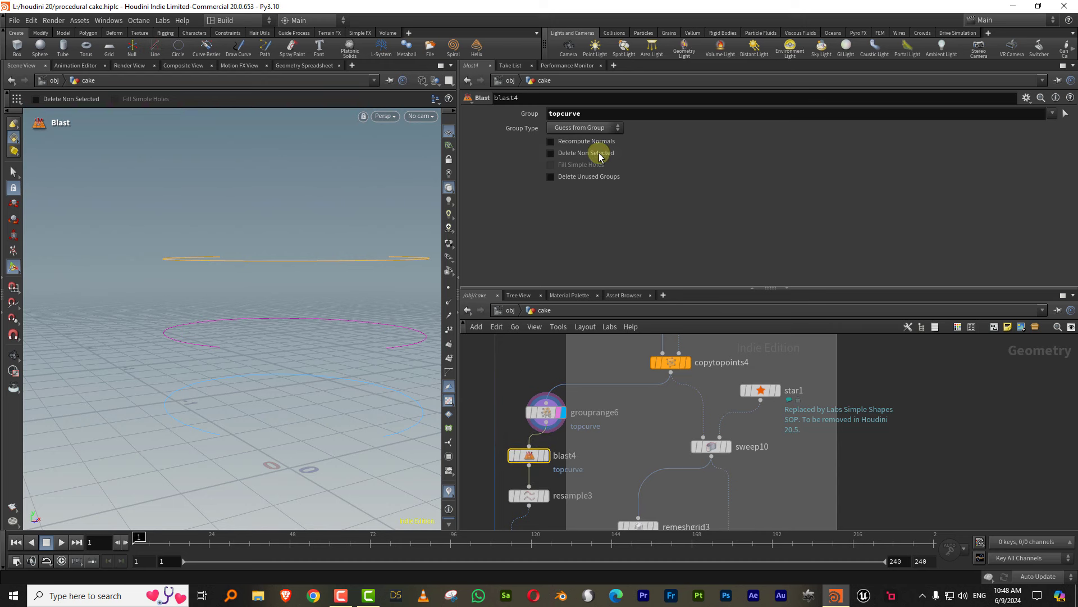
# Display merge13 to view the whole cake with dollops on the top rim
pyautogui.scroll(-3, 616, 379)
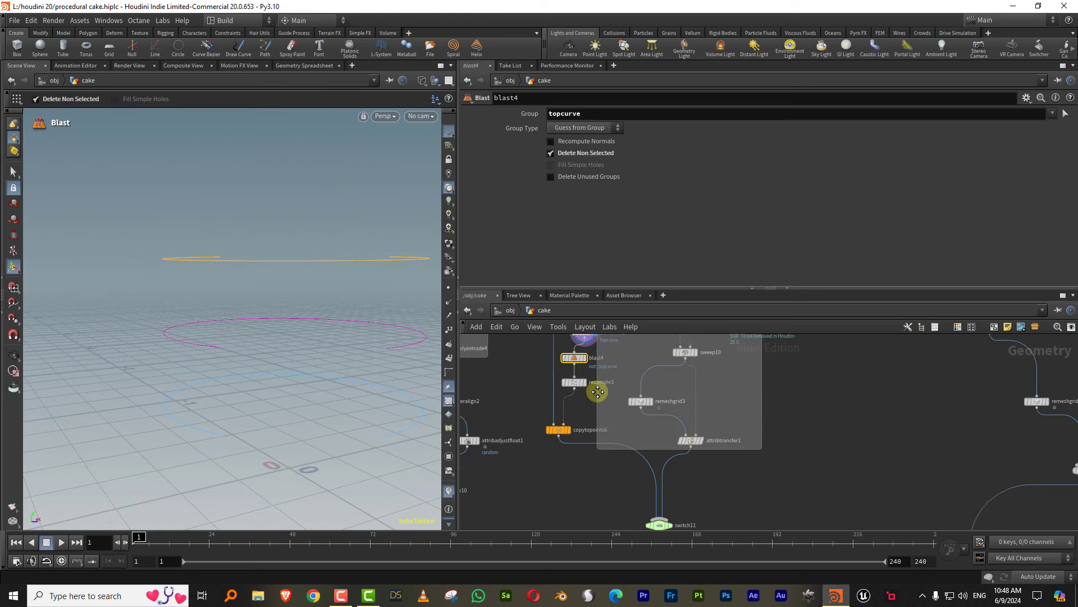
pyautogui.scroll(-2, 599, 385)
pyautogui.scroll(-2, 575, 399)
pyautogui.scroll(-2, 672, 414)
pyautogui.scroll(-2, 638, 433)
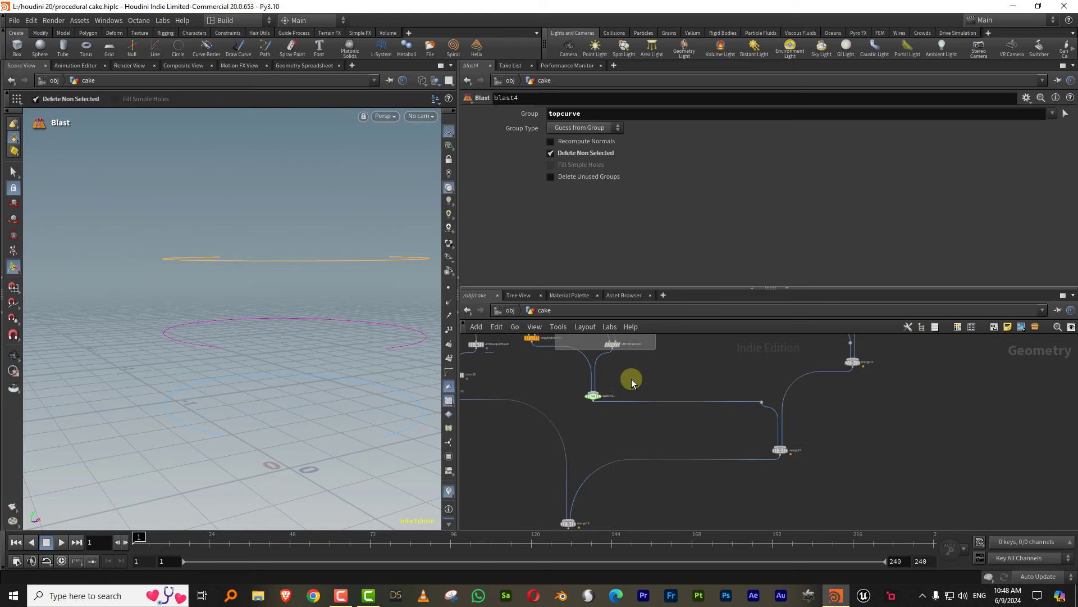
pyautogui.scroll(-2, 631, 378)
pyautogui.scroll(3, 573, 446)
pyautogui.click(547, 456)
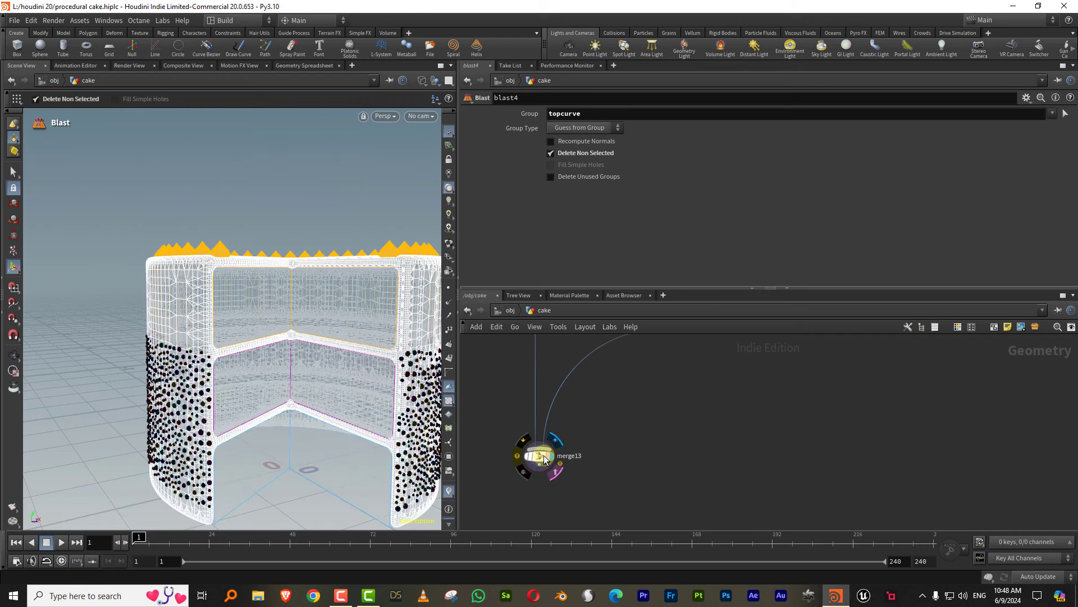
pyautogui.moveTo(298, 348); pyautogui.dragTo(330, 330)
pyautogui.scroll(-2, 662, 505)
pyautogui.scroll(-2, 655, 457)
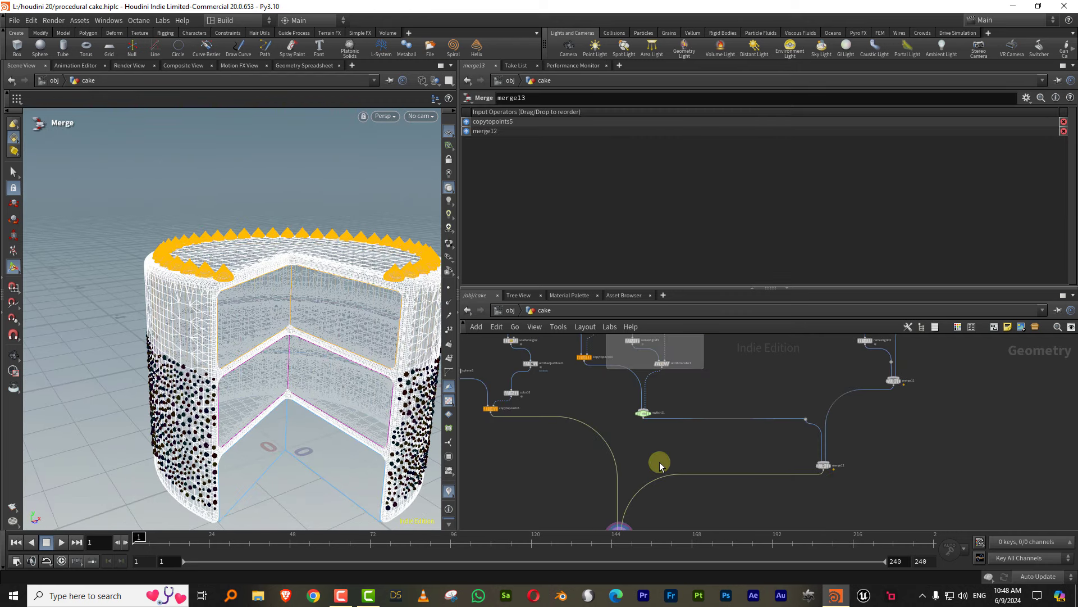
pyautogui.scroll(-2, 678, 492)
# Tidy the placement of the trim nodes, grouprange6 and blast4 in the network
pyautogui.moveTo(705, 440); pyautogui.dragTo(726, 392, button='middle')
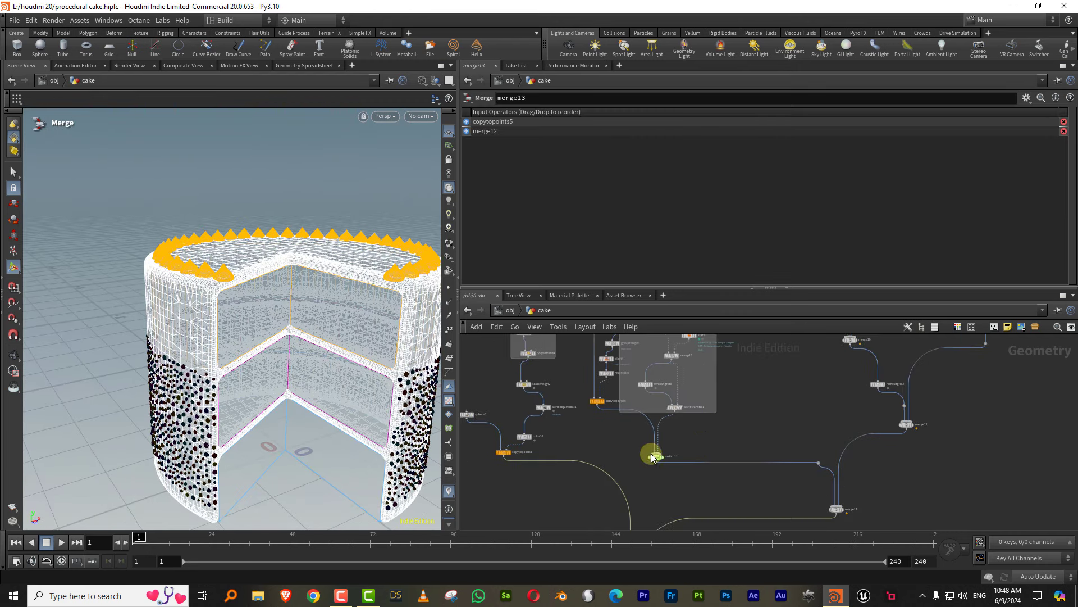
pyautogui.moveTo(653, 458)
pyautogui.mouseDown()
pyautogui.moveTo(676, 414)
pyautogui.moveTo(734, 440)
pyautogui.mouseUp()
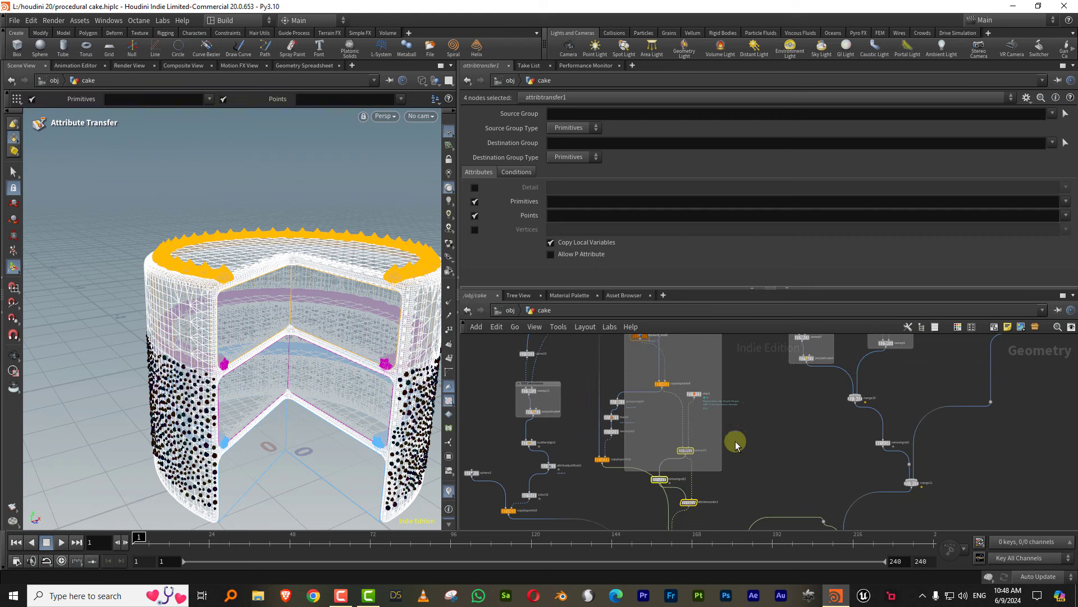
pyautogui.moveTo(736, 443); pyautogui.dragTo(765, 399, button='middle')
pyautogui.moveTo(651, 433); pyautogui.dragTo(642, 445)
pyautogui.scroll(2, 642, 445)
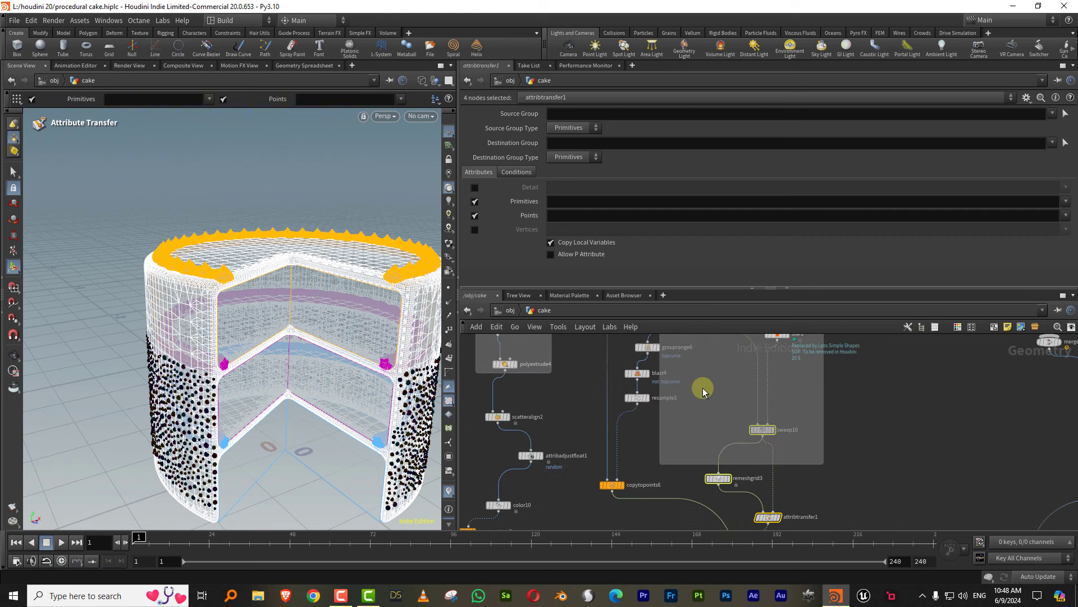
pyautogui.scroll(2, 698, 385)
pyautogui.scroll(2, 669, 428)
pyautogui.moveTo(600, 403); pyautogui.dragTo(591, 397)
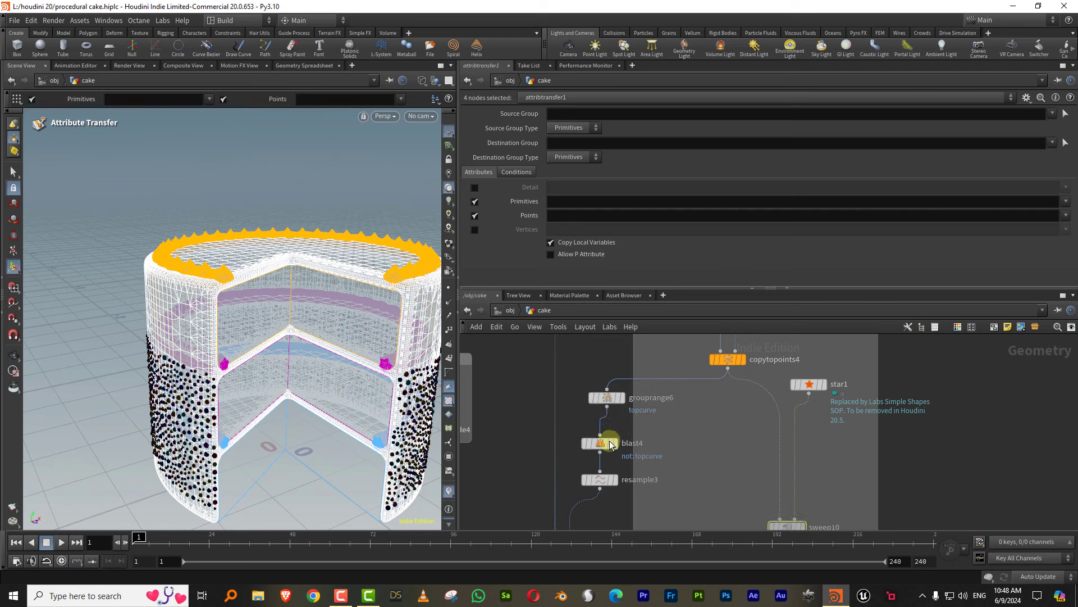
pyautogui.moveTo(600, 443); pyautogui.dragTo(600, 432)
pyautogui.moveTo(685, 436); pyautogui.dragTo(701, 403, button='middle')
pyautogui.press('Tab')
# Add switch12 choosing between blast4 and copytopoints4, feeding sweep10
pyautogui.write('sw')
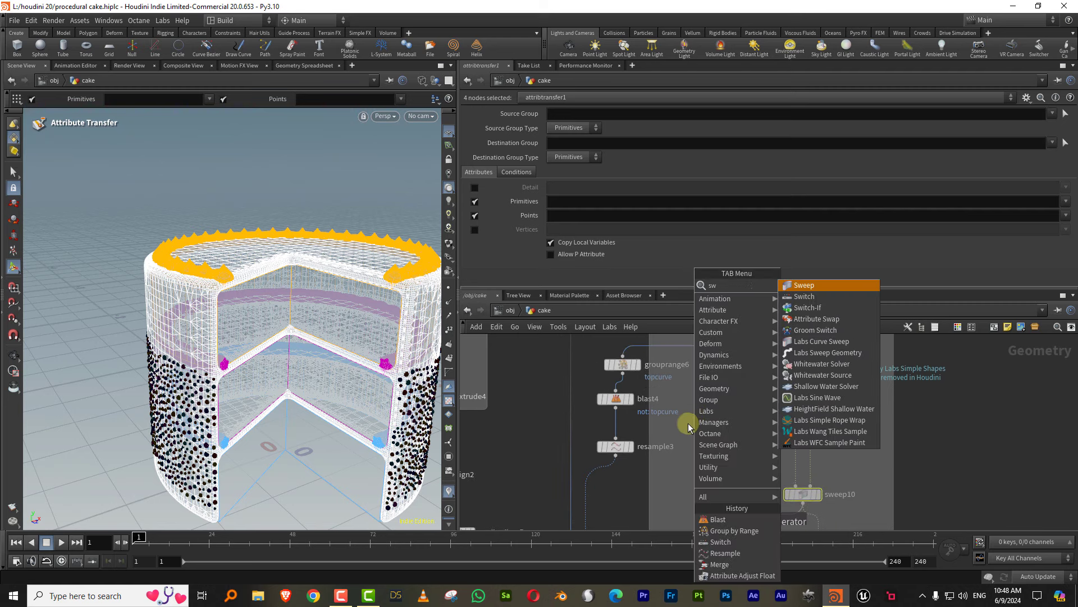
pyautogui.write('it')
pyautogui.click(815, 301)
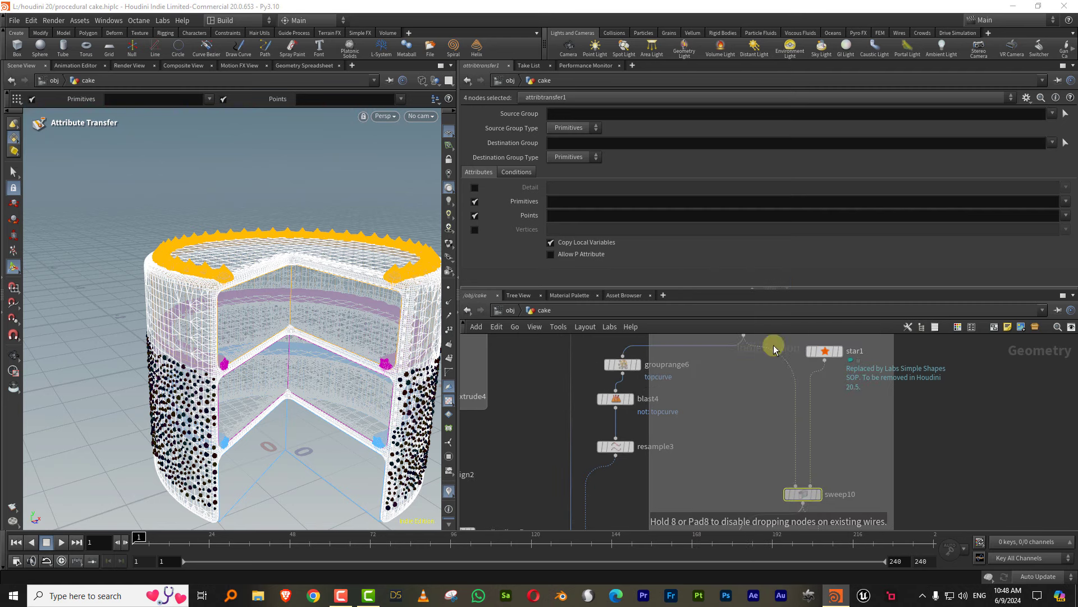
pyautogui.click(617, 427)
pyautogui.moveTo(618, 433); pyautogui.dragTo(707, 441)
pyautogui.moveTo(708, 393); pyautogui.dragTo(686, 450)
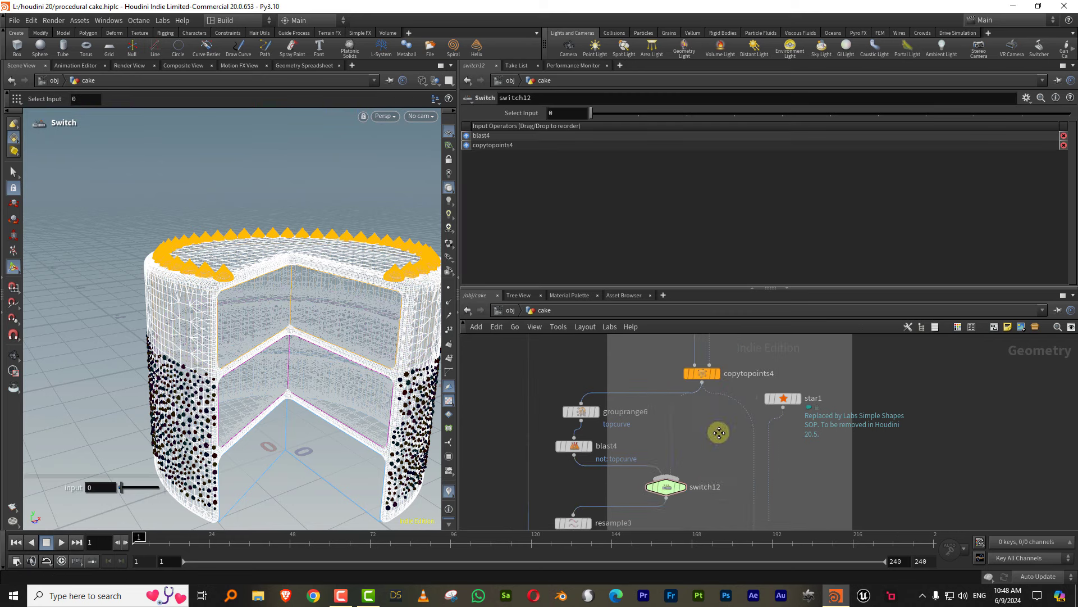
pyautogui.moveTo(720, 406); pyautogui.dragTo(676, 441, button='middle')
pyautogui.moveTo(677, 455); pyautogui.dragTo(685, 414, button='middle')
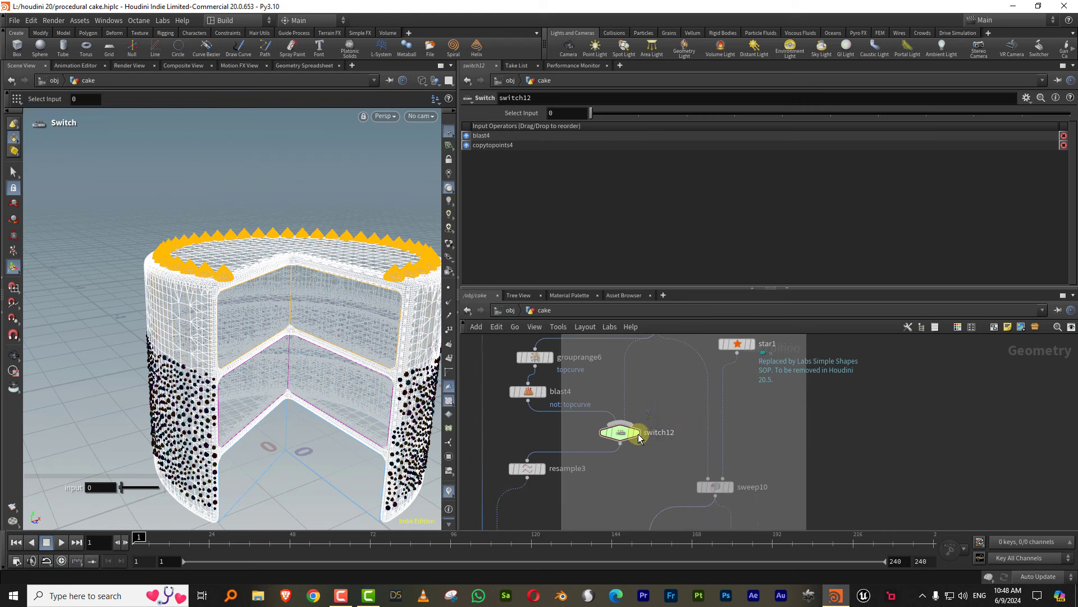
pyautogui.click(615, 437)
pyautogui.click(707, 478)
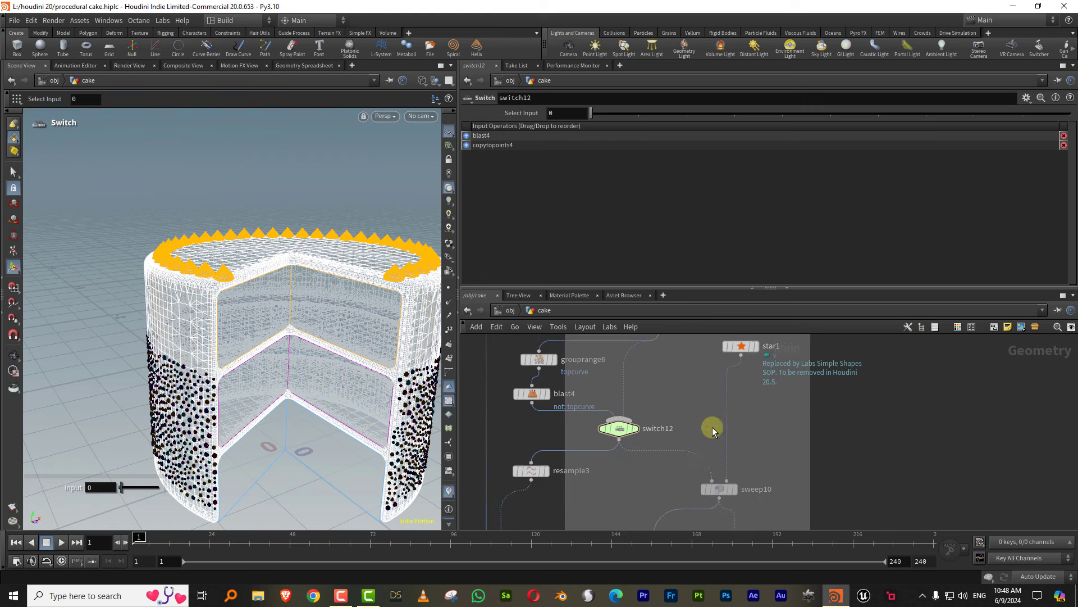
pyautogui.moveTo(615, 444); pyautogui.dragTo(678, 453, button='middle')
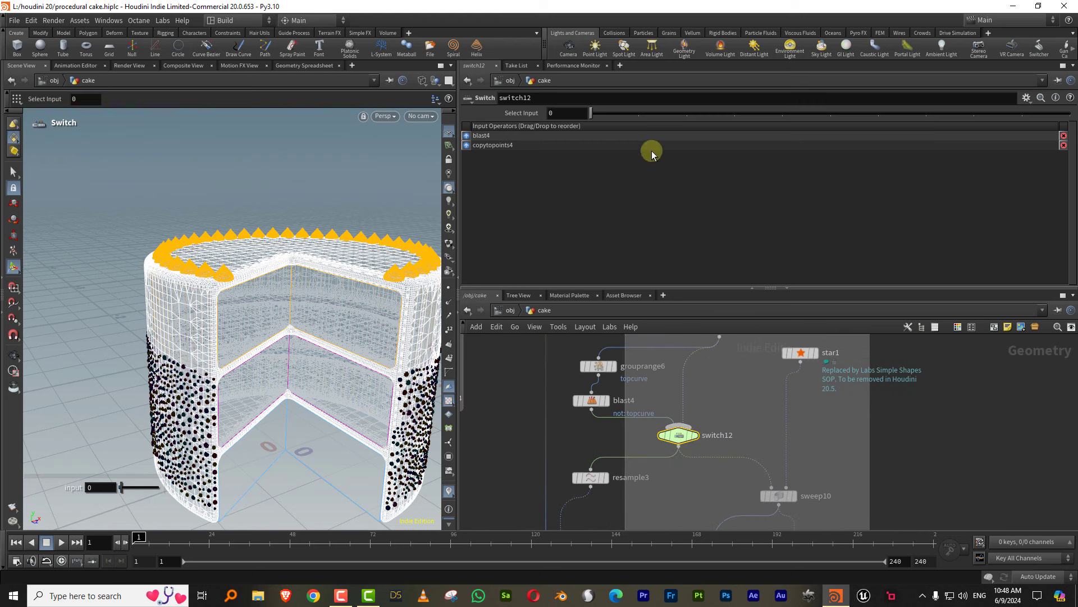
# Copy switch9's Select Input parameter
pyautogui.scroll(-5, 707, 466)
pyautogui.scroll(-5, 714, 483)
pyautogui.moveTo(722, 511); pyautogui.dragTo(702, 524, button='middle')
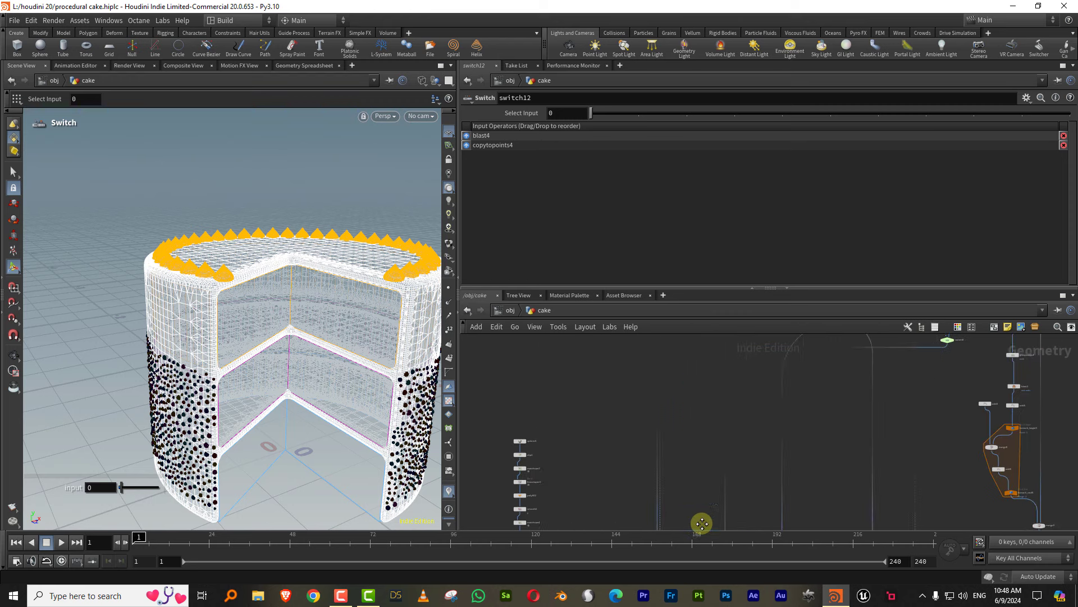
pyautogui.scroll(3, 664, 515)
pyautogui.scroll(2, 677, 455)
pyautogui.scroll(2, 767, 436)
pyautogui.scroll(2, 721, 436)
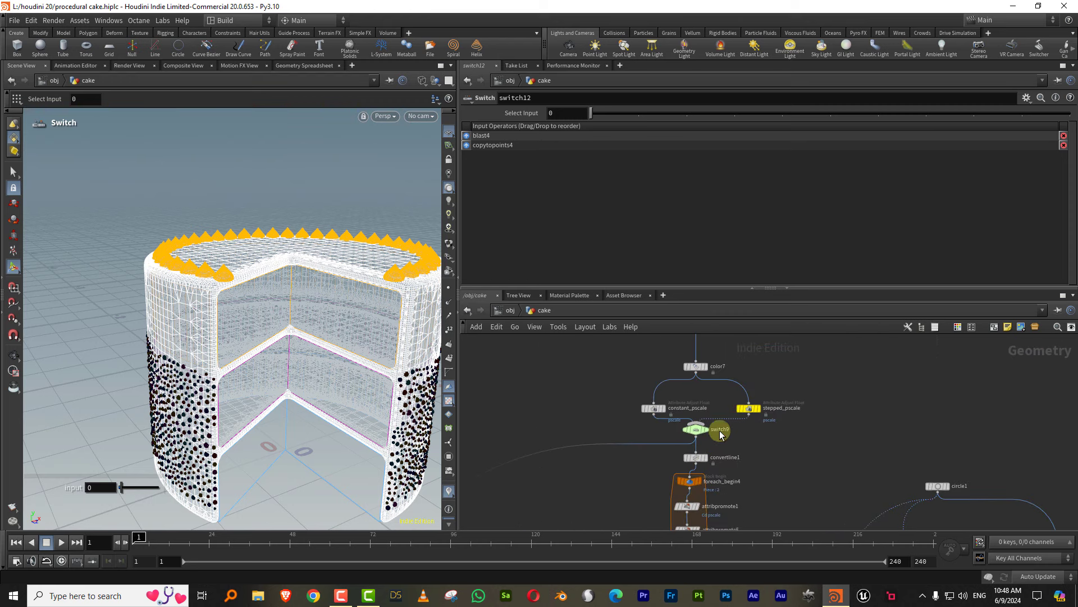
pyautogui.click(701, 425)
pyautogui.rightClick(572, 113)
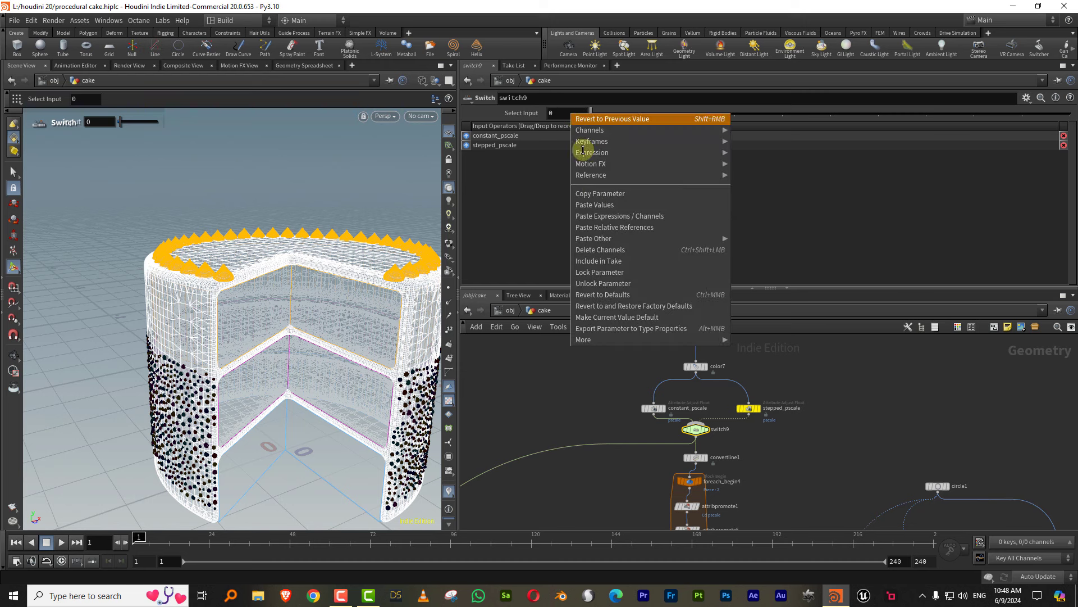
pyautogui.click(582, 258)
# Paste a relative reference into switch12's Select Input so it follows switch9
pyautogui.scroll(-3, 573, 479)
pyautogui.moveTo(573, 478); pyautogui.dragTo(678, 330, button='middle')
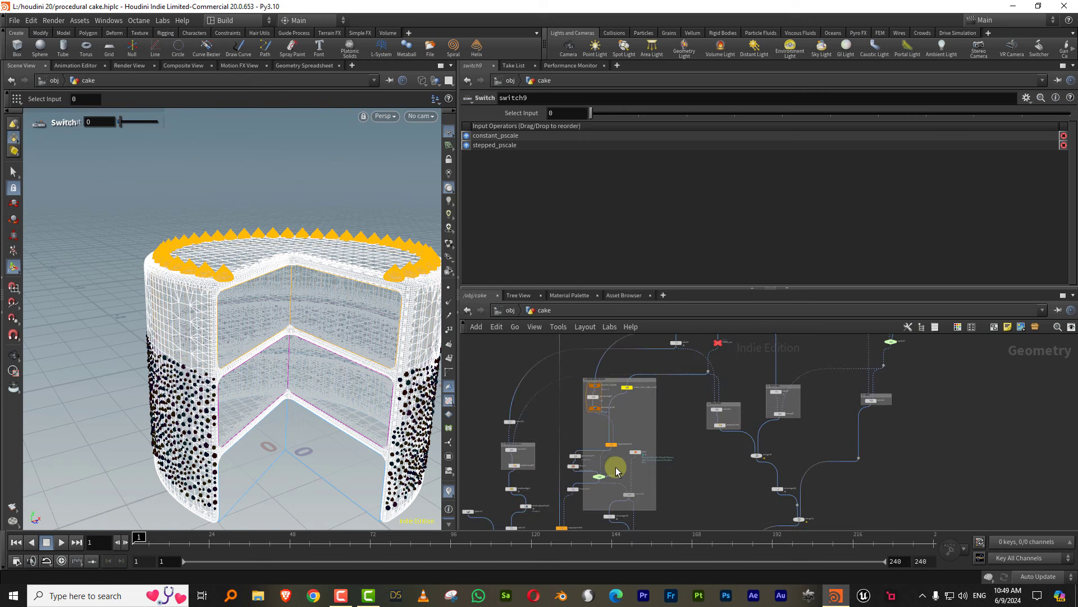
pyautogui.scroll(5, 646, 418)
pyautogui.click(584, 444)
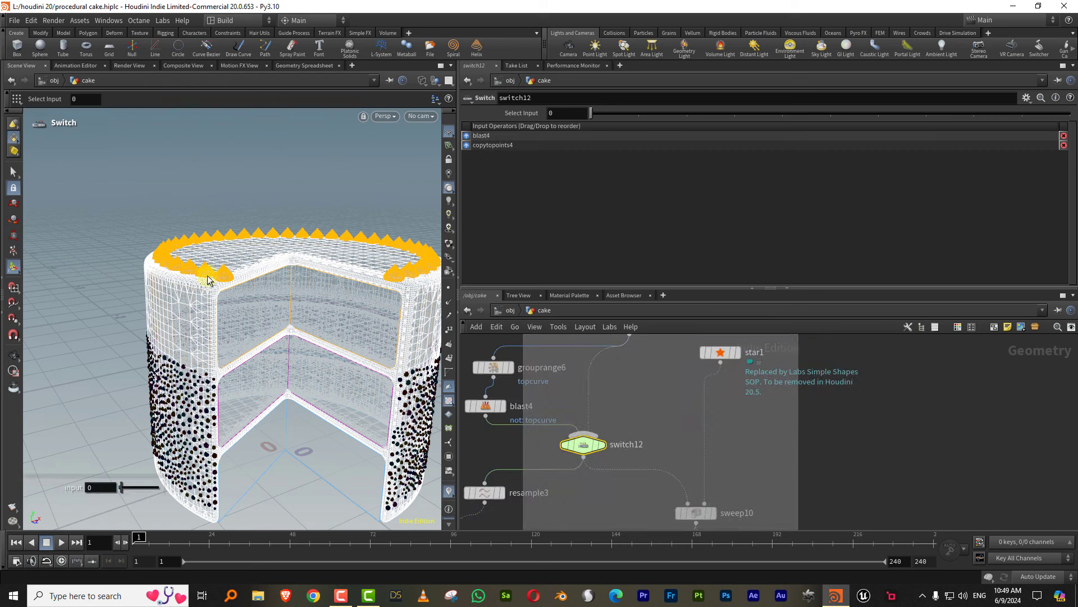
pyautogui.rightClick(570, 119)
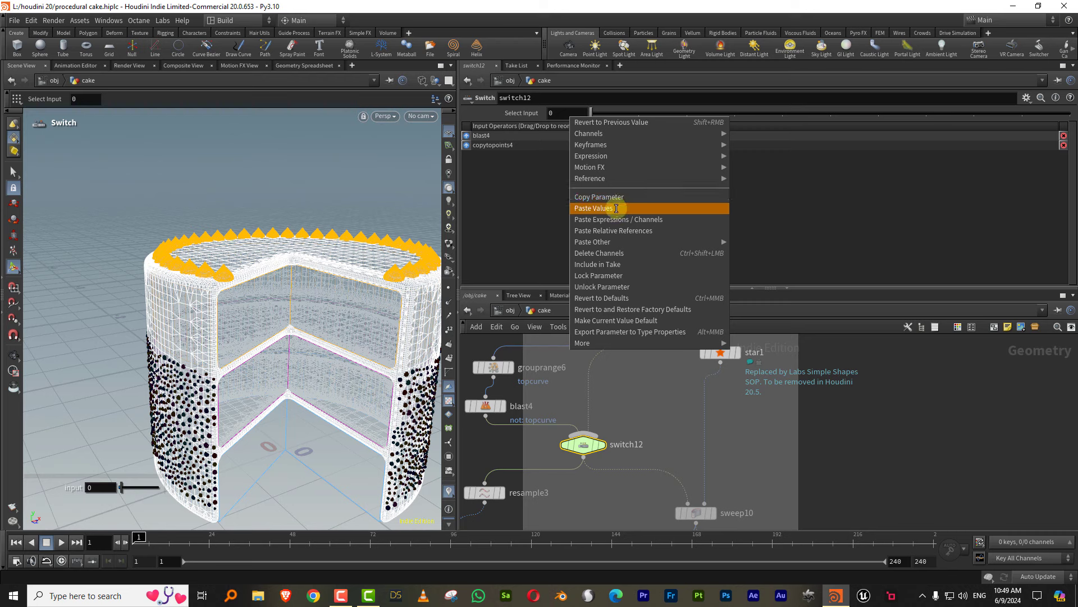
pyautogui.click(615, 231)
# Select the final merge13 node
pyautogui.scroll(-3, 667, 412)
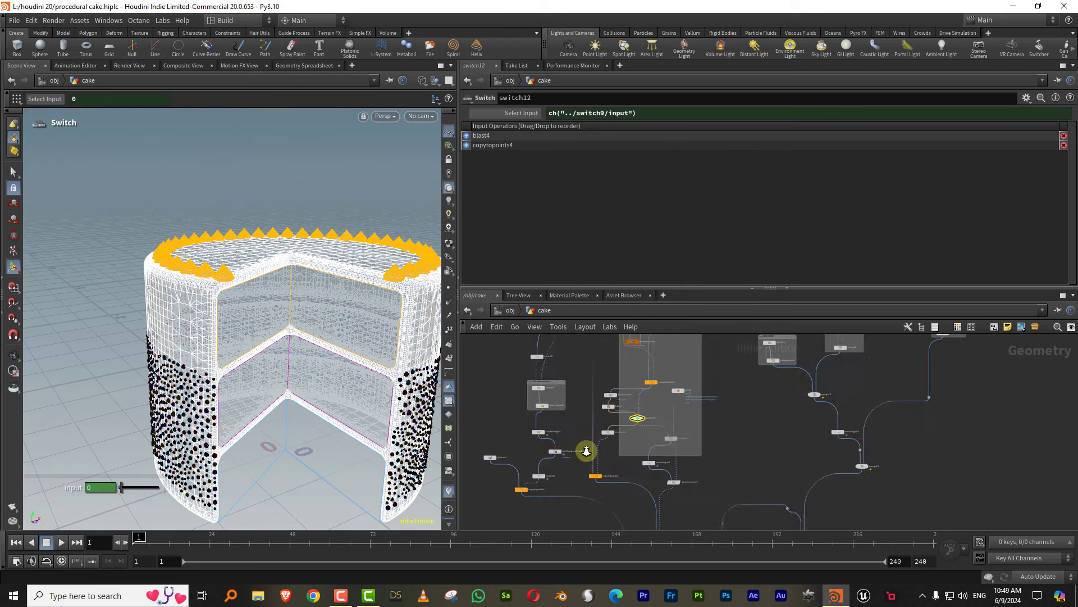
pyautogui.moveTo(685, 404); pyautogui.dragTo(681, 356, button='middle')
pyautogui.scroll(3, 614, 423)
pyautogui.click(568, 441)
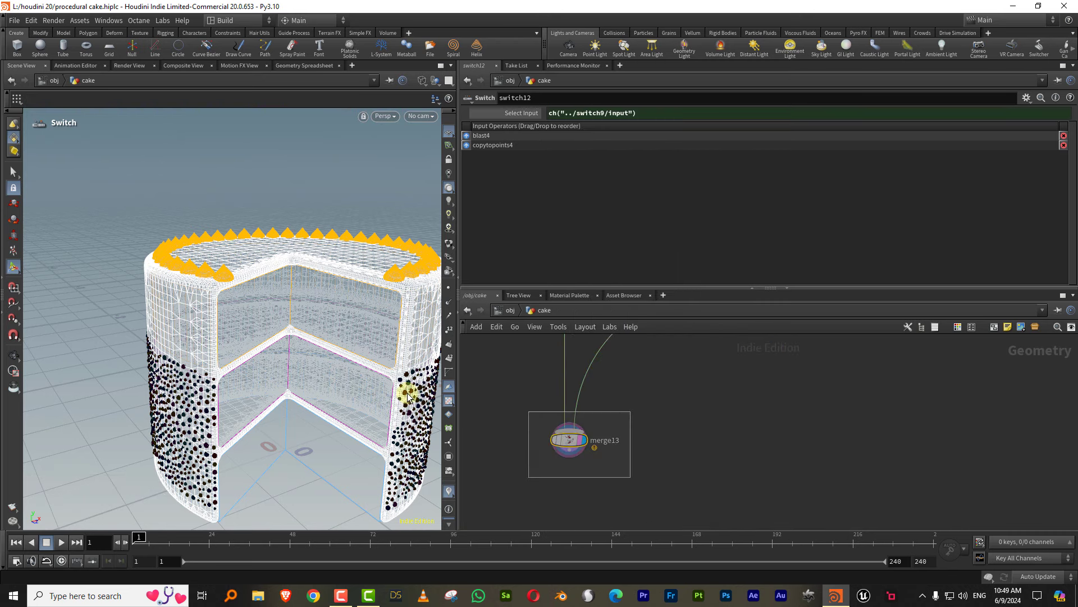
# Show merge13 and set switch9's Select Input to 1 for the three-tier stepped cake
pyautogui.press('w')
pyautogui.scroll(-3, 718, 467)
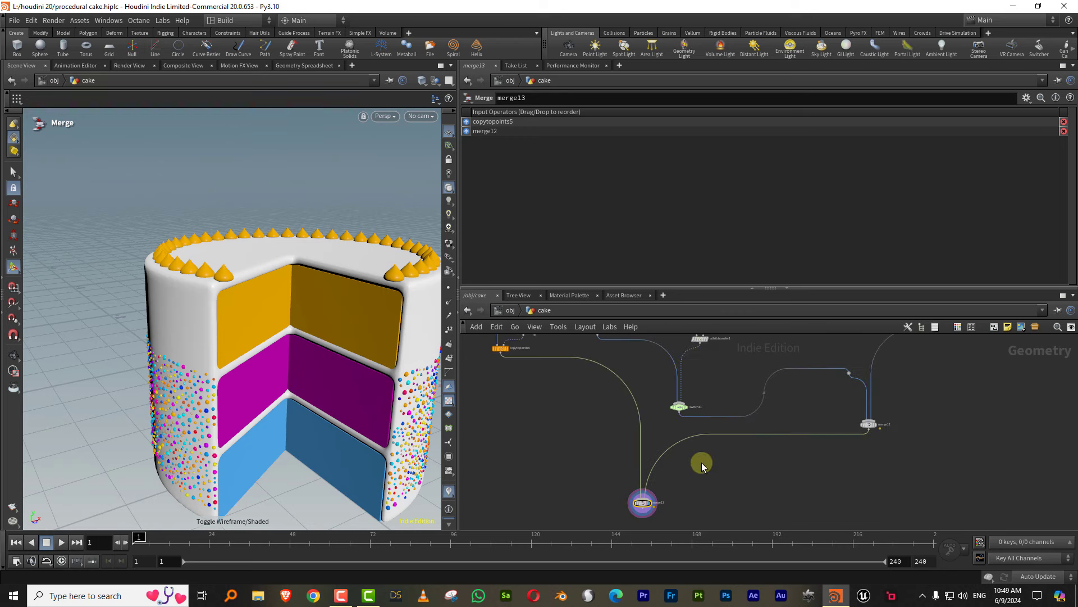
pyautogui.scroll(-3, 717, 467)
pyautogui.moveTo(632, 465)
pyautogui.mouseDown(button='middle')
pyautogui.moveTo(637, 449)
pyautogui.moveTo(681, 454)
pyautogui.moveTo(616, 505)
pyautogui.moveTo(723, 380)
pyautogui.moveTo(690, 446)
pyautogui.mouseUp(button='middle')
pyautogui.scroll(2, 690, 446)
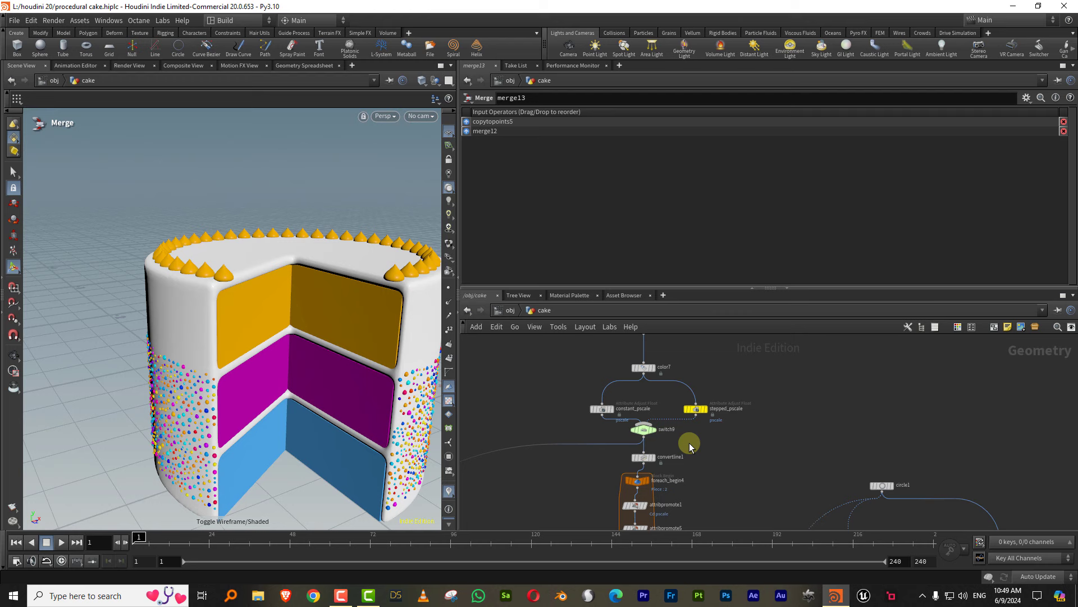
pyautogui.click(644, 431)
pyautogui.click(642, 114)
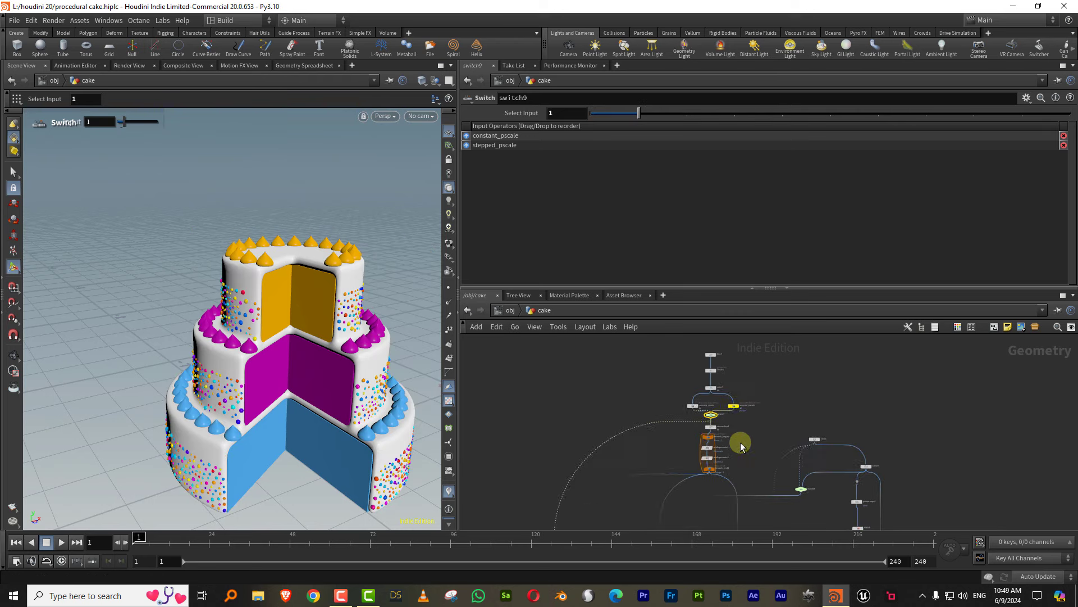
# Select switch11 to check its rope/drop trim choice
pyautogui.scroll(-5, 741, 441)
pyautogui.moveTo(689, 440); pyautogui.dragTo(711, 381, button='middle')
pyautogui.scroll(3, 710, 381)
pyautogui.scroll(2, 693, 380)
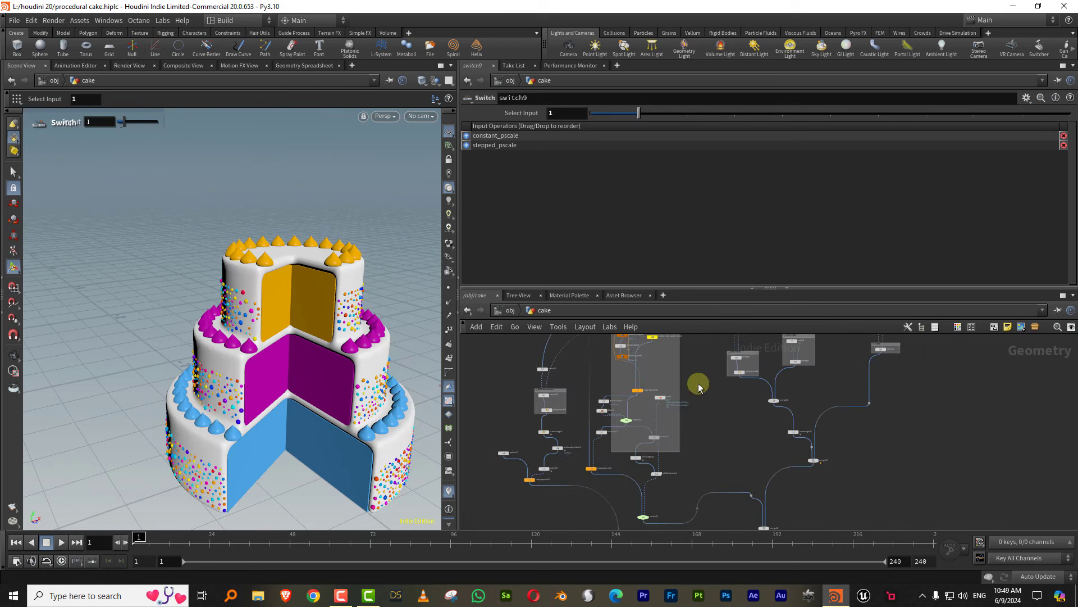
pyautogui.scroll(2, 687, 450)
pyautogui.click(626, 497)
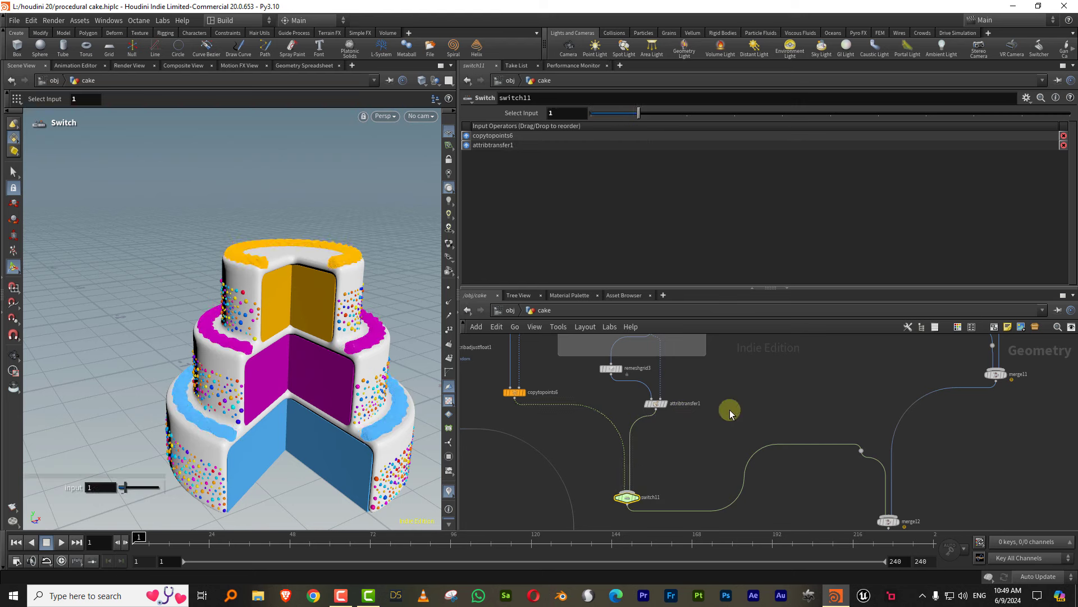
pyautogui.scroll(-2, 714, 455)
pyautogui.scroll(-2, 685, 472)
pyautogui.scroll(-2, 681, 433)
pyautogui.scroll(-2, 730, 416)
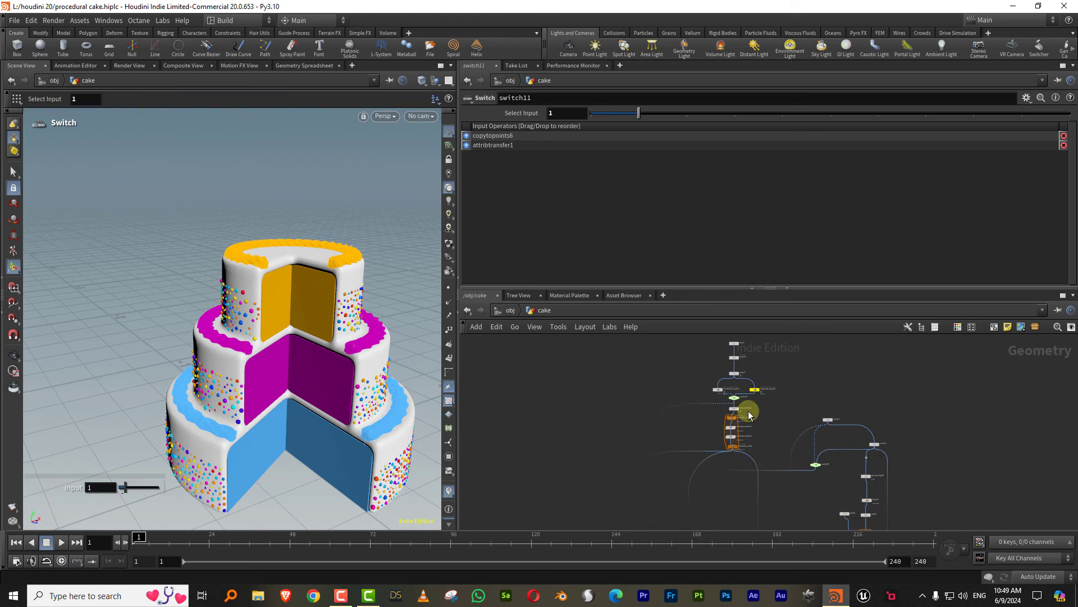
pyautogui.scroll(3, 749, 414)
# Adjust switch9's input and toggle wireframe/shaded views to inspect the cake from the front
pyautogui.click(698, 368)
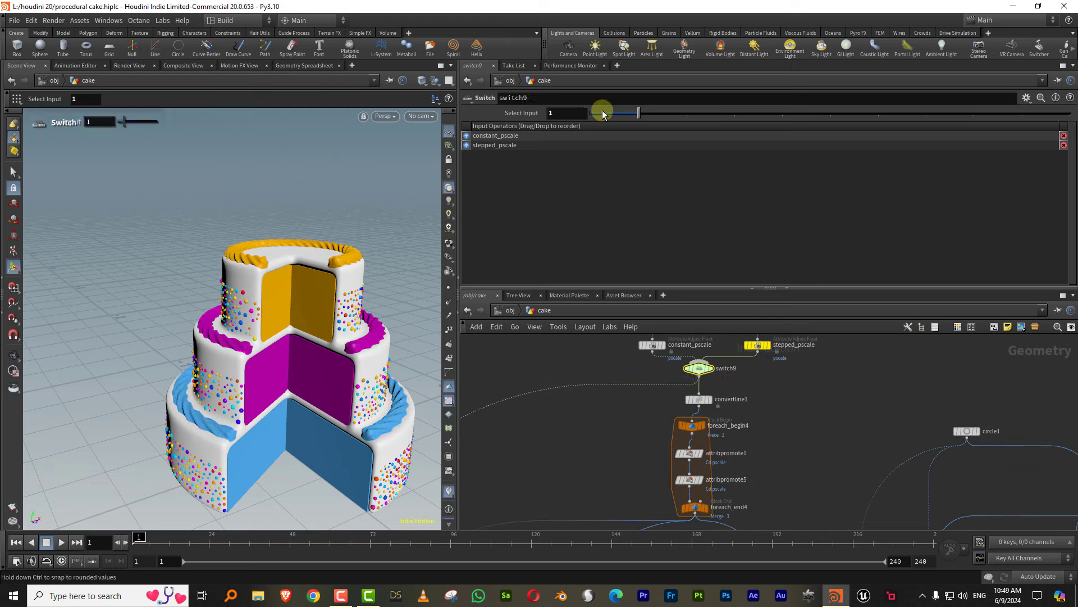
pyautogui.moveTo(589, 115); pyautogui.dragTo(544, 201)
pyautogui.press('w')
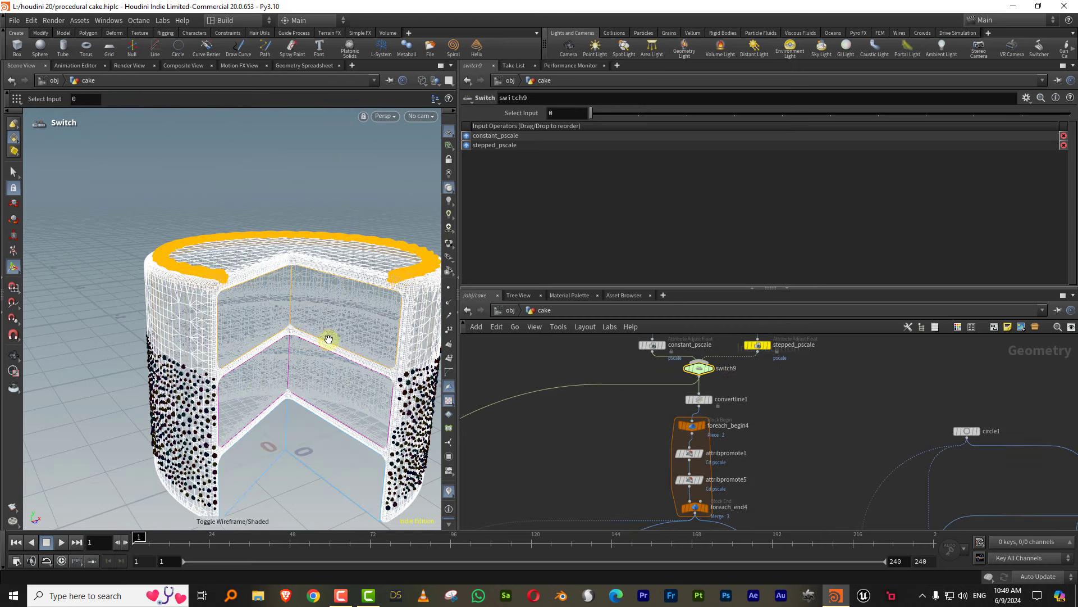
pyautogui.press('Escape')
pyautogui.moveTo(298, 288)
pyautogui.mouseDown()
pyautogui.moveTo(316, 320)
pyautogui.moveTo(270, 328)
pyautogui.moveTo(306, 330)
pyautogui.mouseUp()
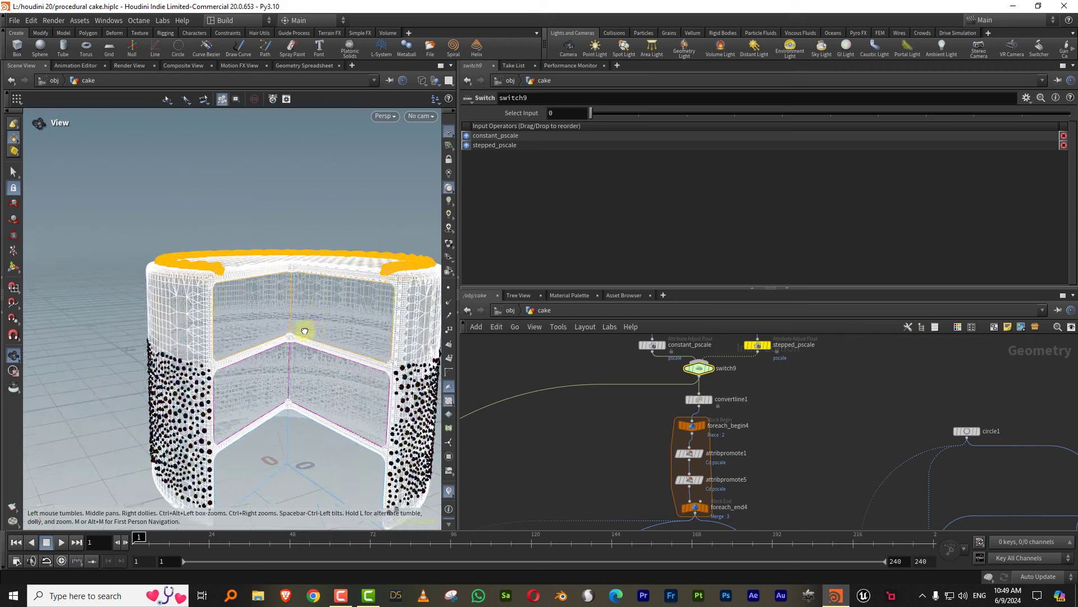
pyautogui.press('w')
pyautogui.press('Return')
pyautogui.press('Escape')
pyautogui.press('w')
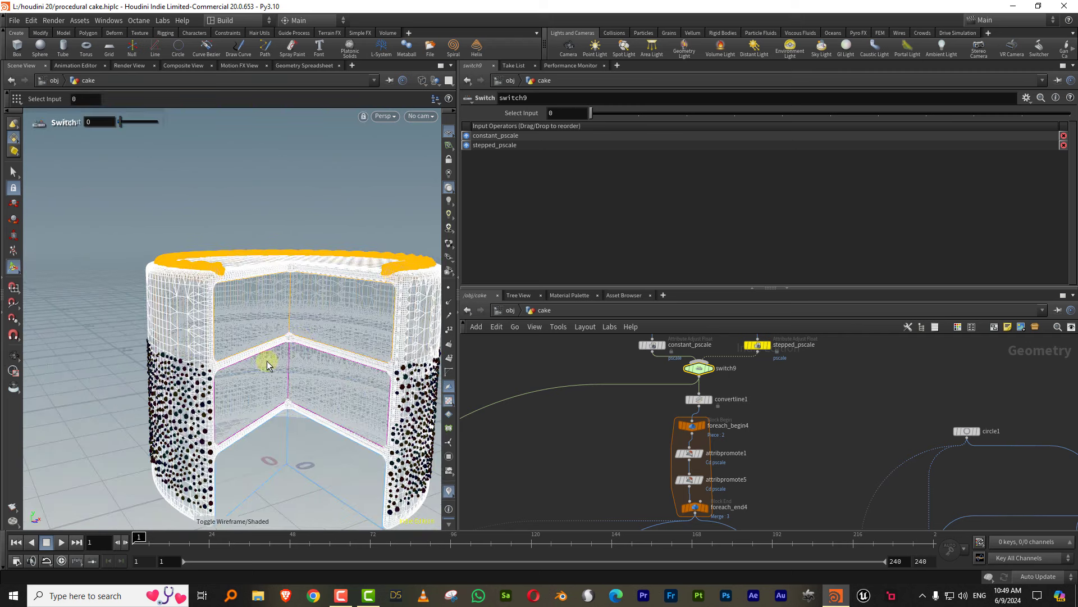
pyautogui.moveTo(281, 339)
pyautogui.mouseDown()
pyautogui.moveTo(245, 304)
pyautogui.moveTo(334, 327)
pyautogui.mouseUp()
pyautogui.press('Return')
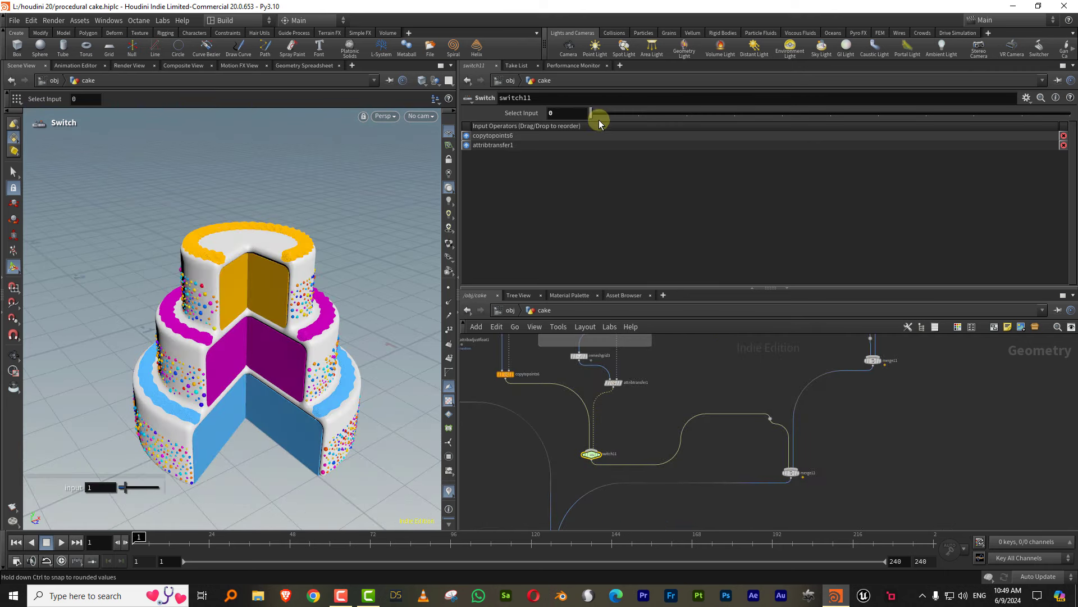
pyautogui.scroll(-3, 816, 373)
# Display merge13 and line up the eight loose attribute nodes in a vertical column
pyautogui.moveTo(766, 396); pyautogui.dragTo(834, 354)
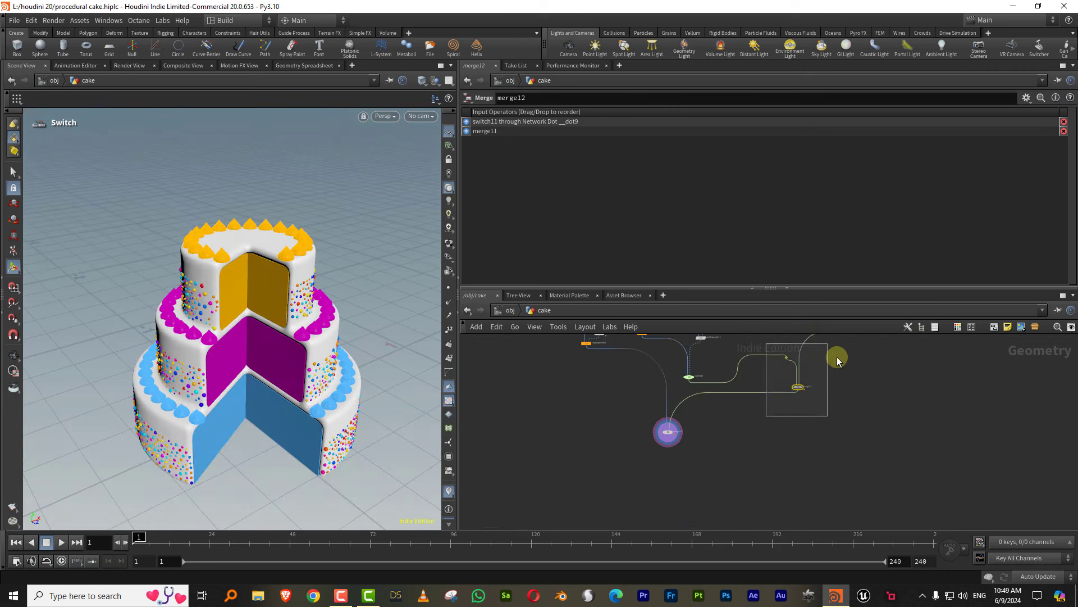
pyautogui.moveTo(797, 386); pyautogui.dragTo(667, 437)
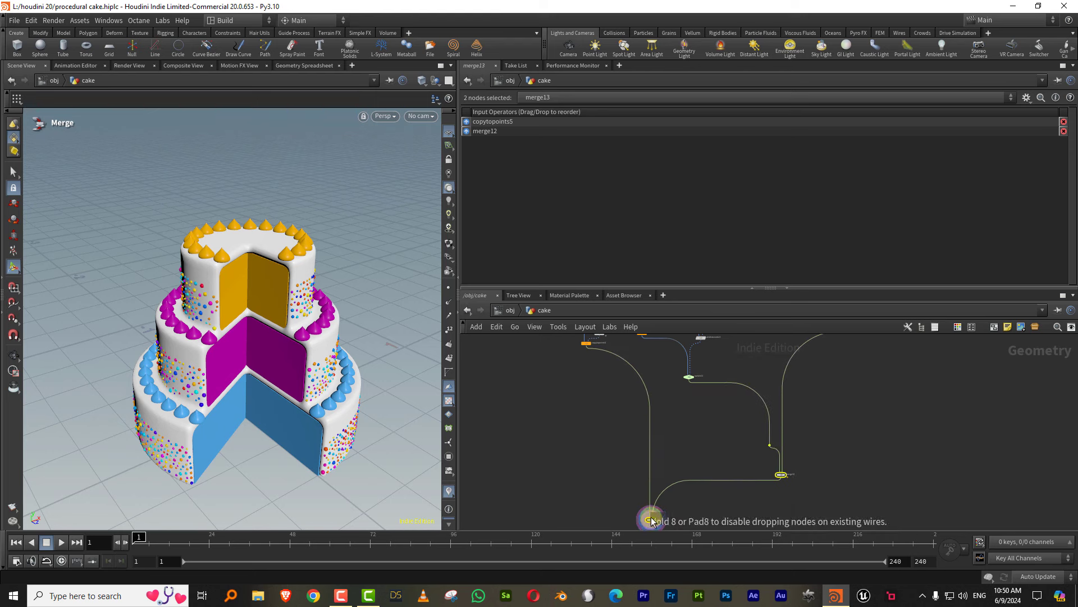
pyautogui.moveTo(666, 463); pyautogui.dragTo(653, 528, button='middle')
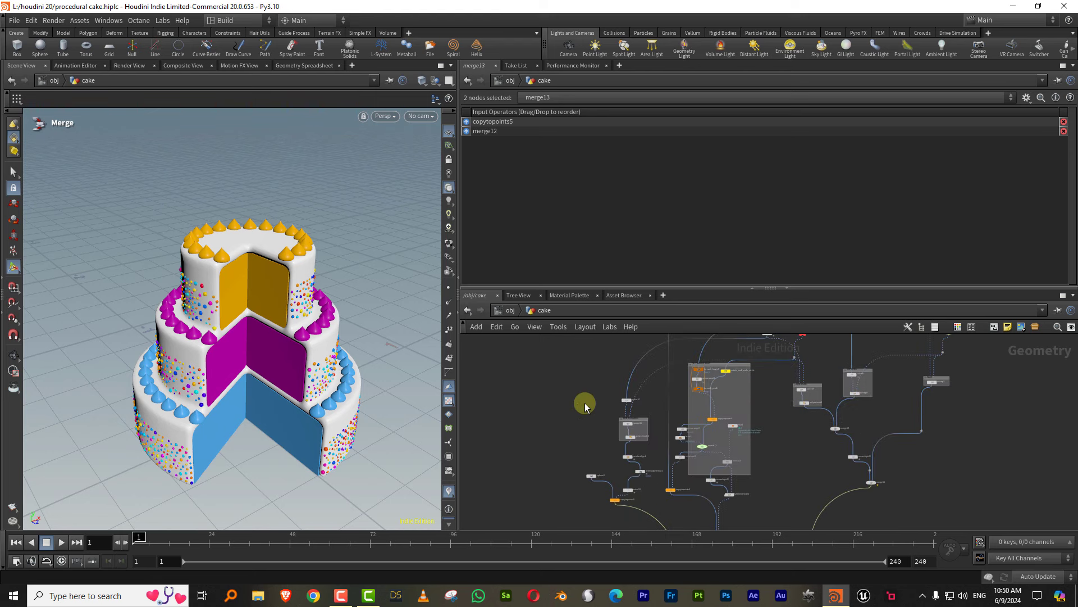
pyautogui.moveTo(648, 519); pyautogui.dragTo(648, 520)
pyautogui.moveTo(638, 421); pyautogui.dragTo(578, 481)
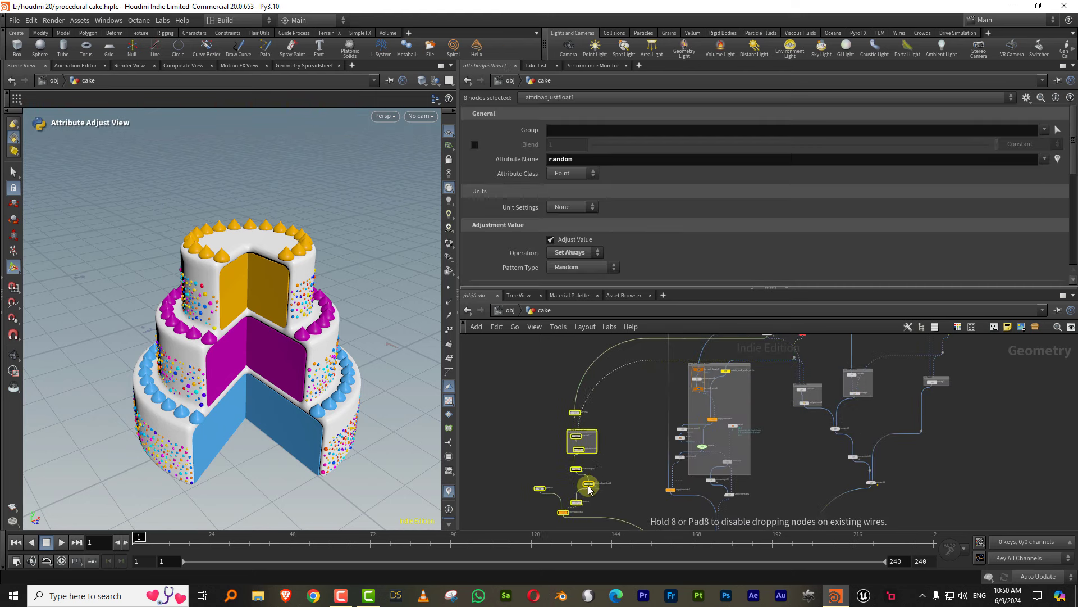
pyautogui.moveTo(578, 482); pyautogui.dragTo(565, 469, button='middle')
pyautogui.moveTo(734, 449); pyautogui.dragTo(705, 433, button='middle')
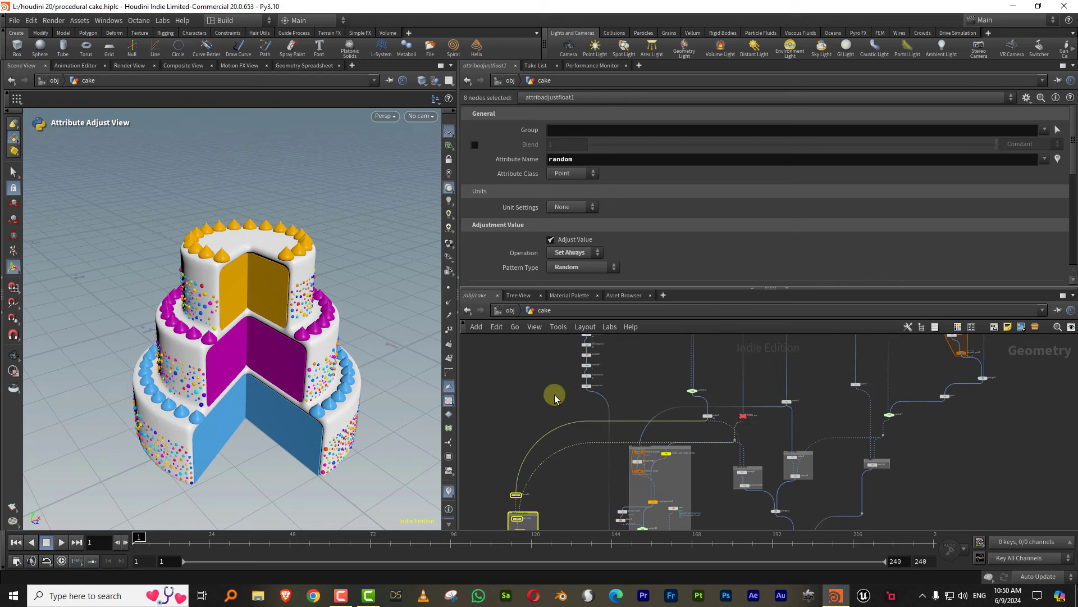
pyautogui.press('l')
# Place the node column beside the network box and enlarge the box to enclose it
pyautogui.moveTo(650, 380); pyautogui.dragTo(637, 328, button='middle')
pyautogui.moveTo(619, 397); pyautogui.dragTo(617, 480)
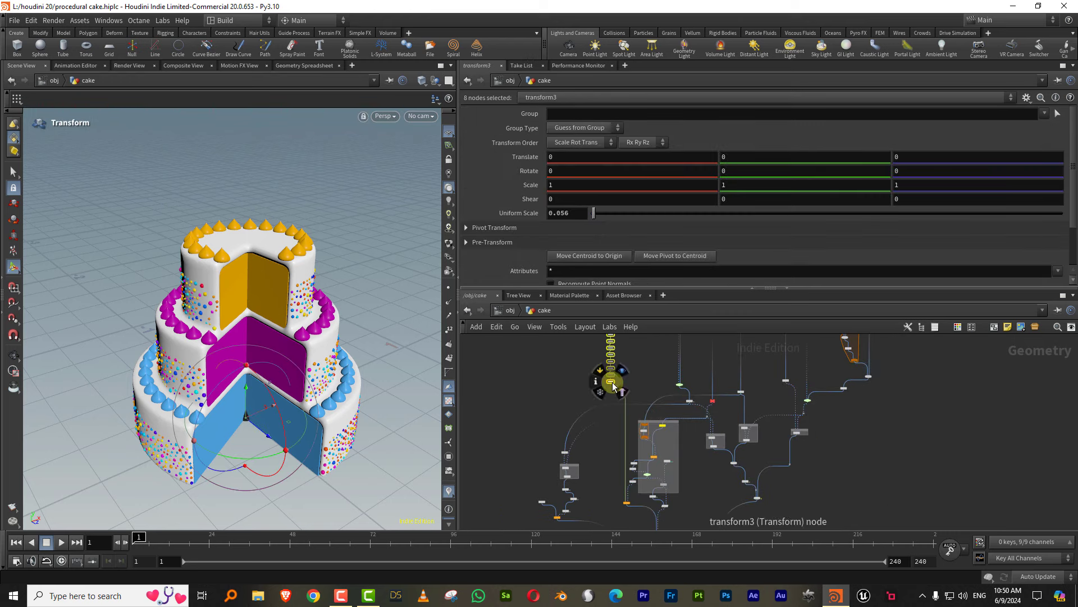
pyautogui.moveTo(642, 452); pyautogui.dragTo(698, 424, button='middle')
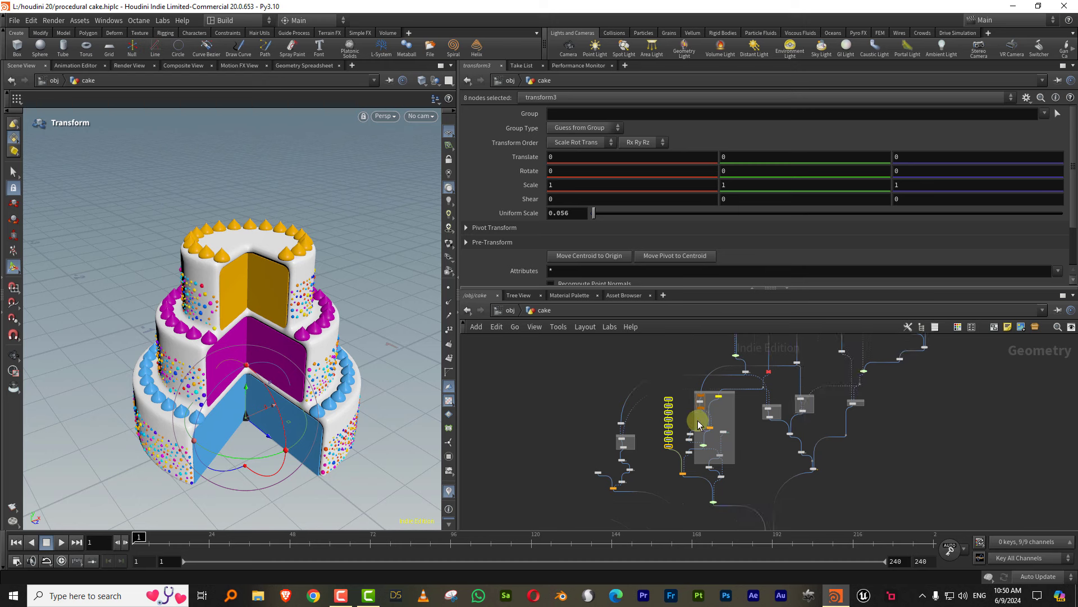
pyautogui.moveTo(696, 421); pyautogui.dragTo(673, 473)
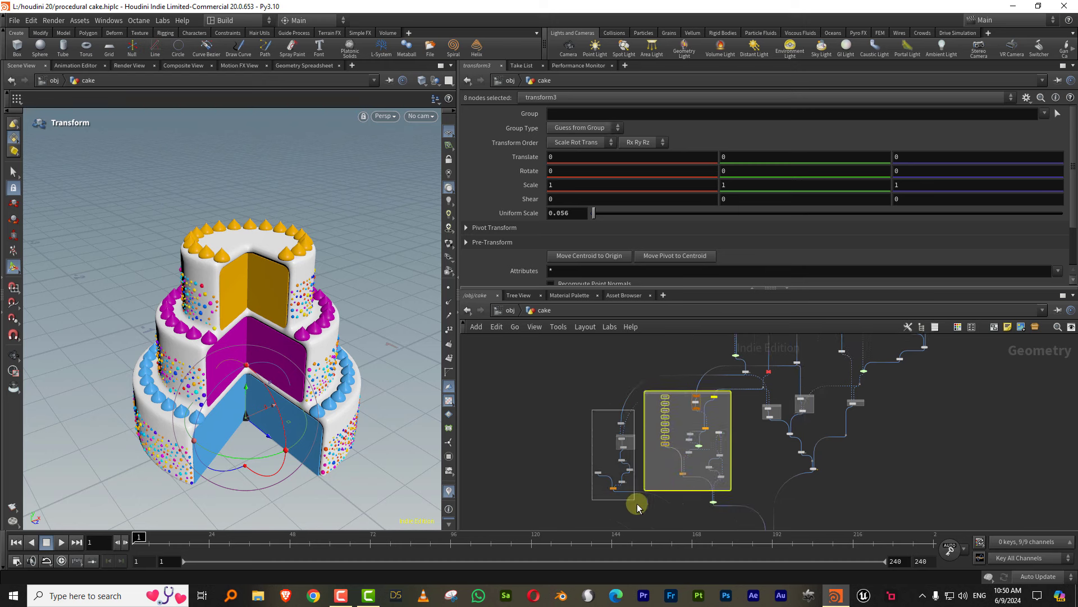
pyautogui.moveTo(638, 507); pyautogui.dragTo(577, 472)
pyautogui.scroll(2, 626, 434)
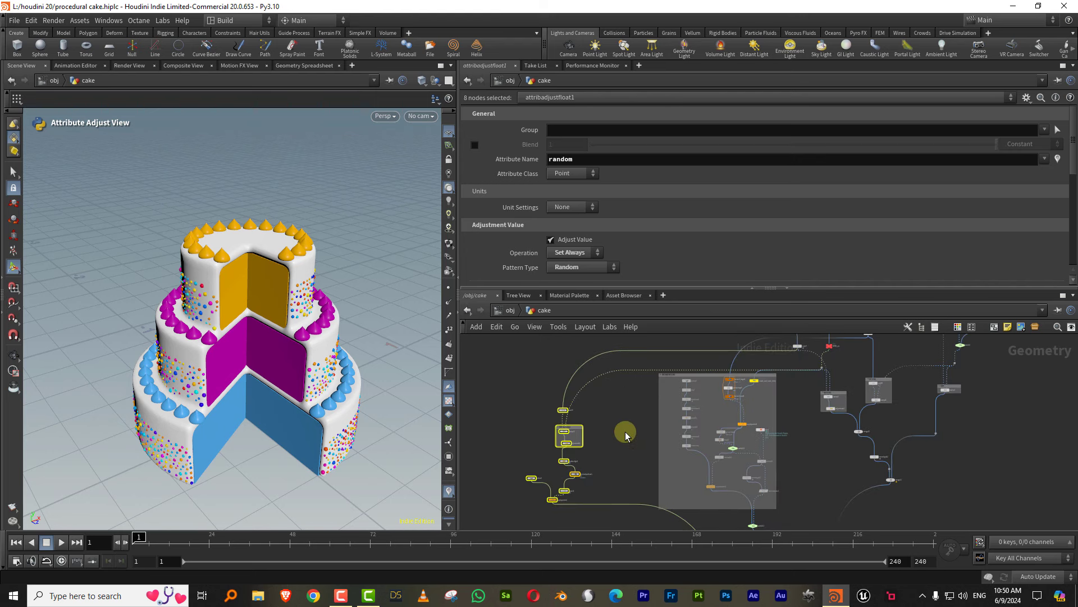